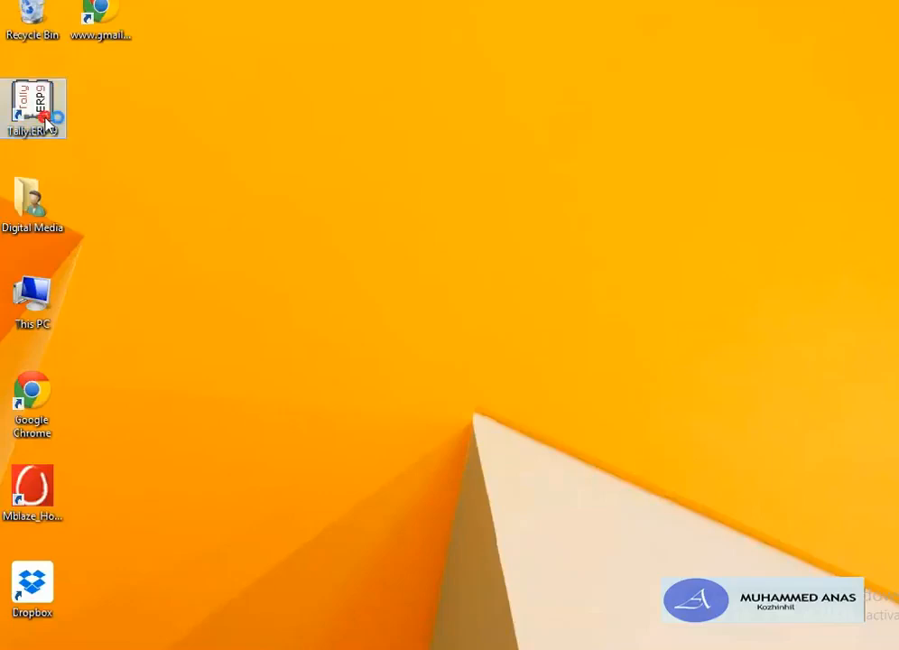
# Step: Launch Tally.ERP 9 and shut the loaded company to reach the Company Info. menu
pyautogui.doubleClick(47, 119)
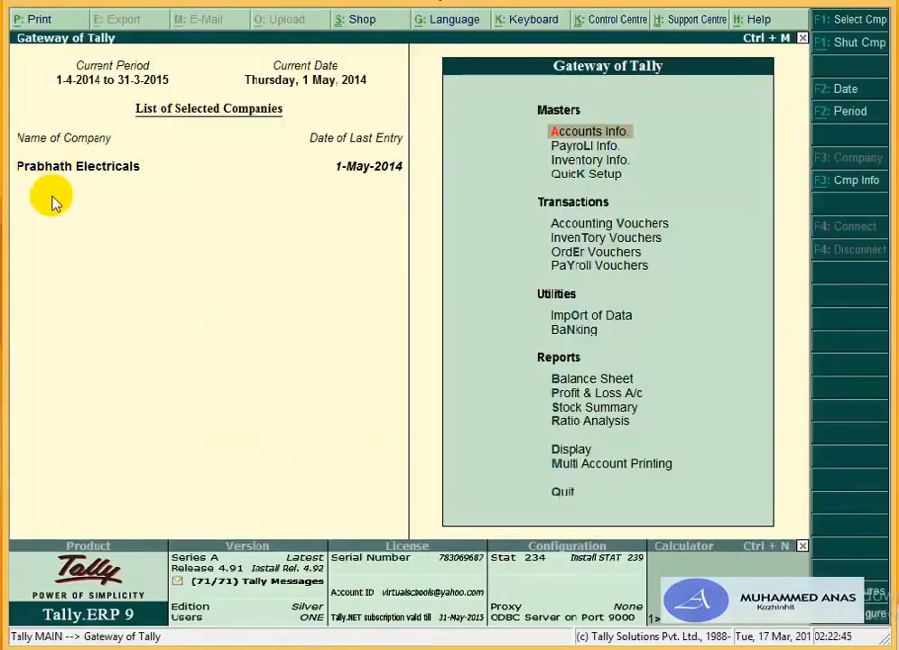
pyautogui.click(823, 45)
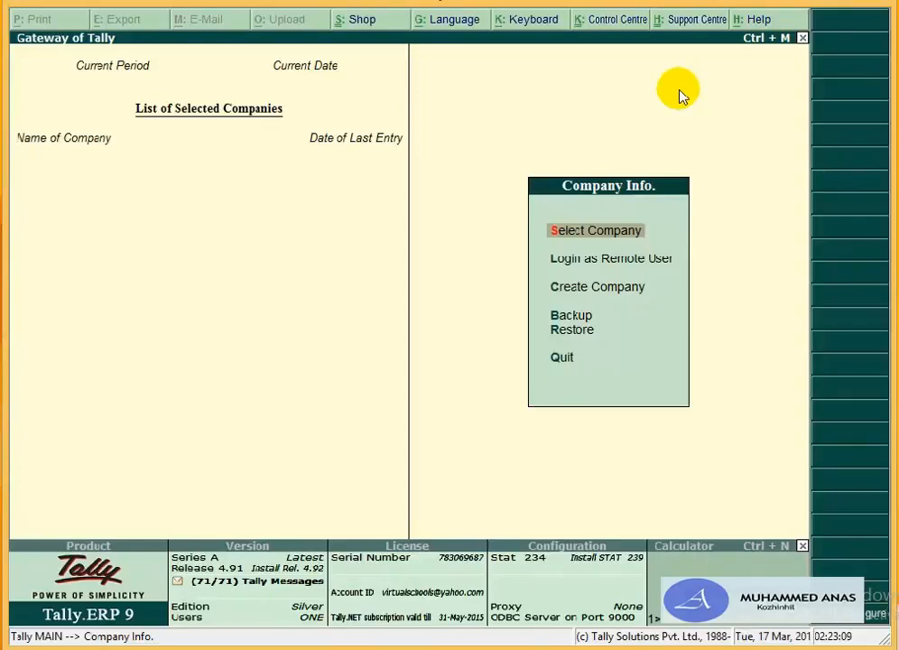
# Step: Start a new company named Sree Electronics, keeping the matching mailing name
pyautogui.press('c')
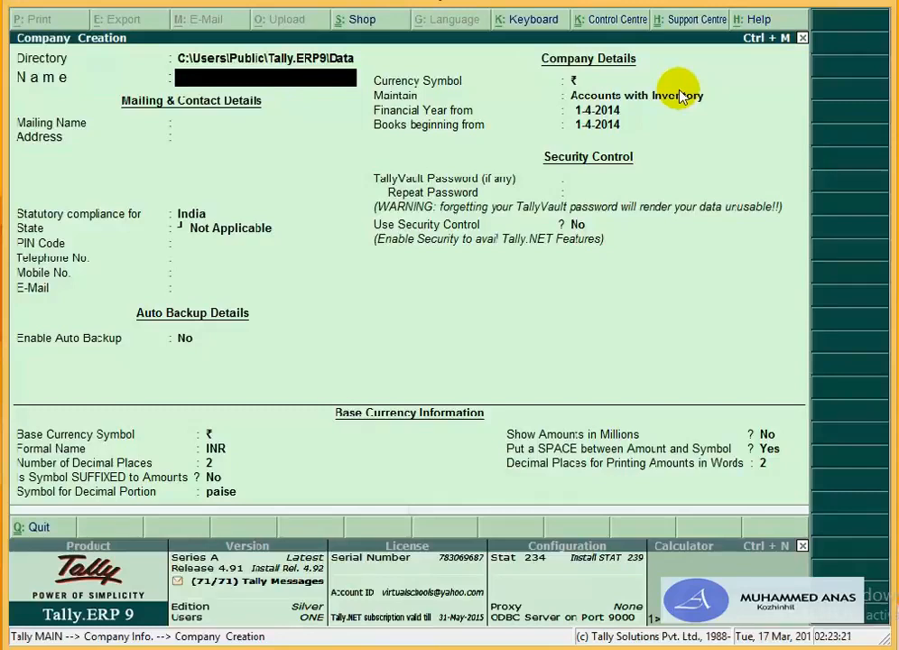
pyautogui.write('Sree Electronics')
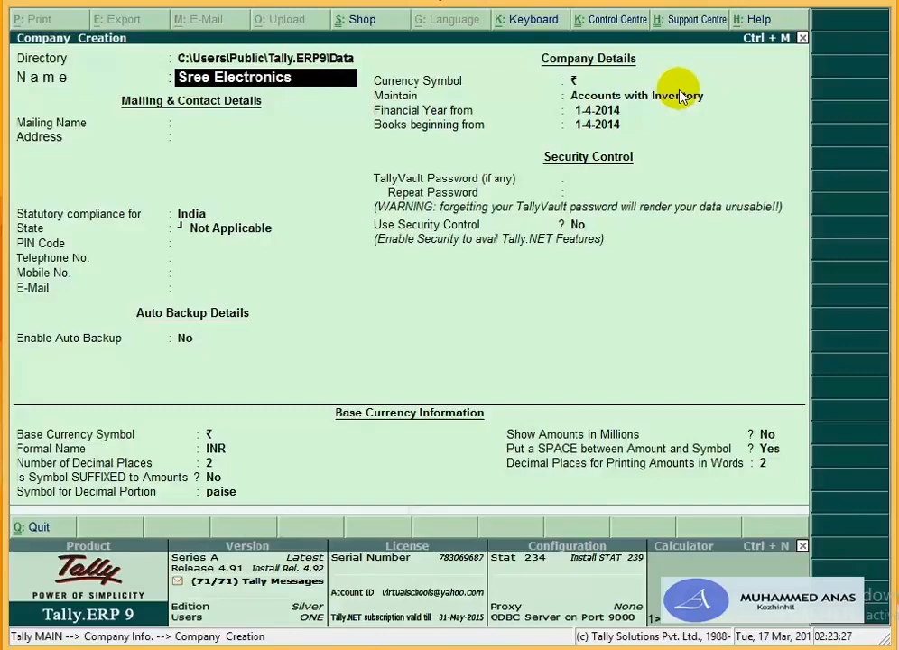
pyautogui.press('Return')
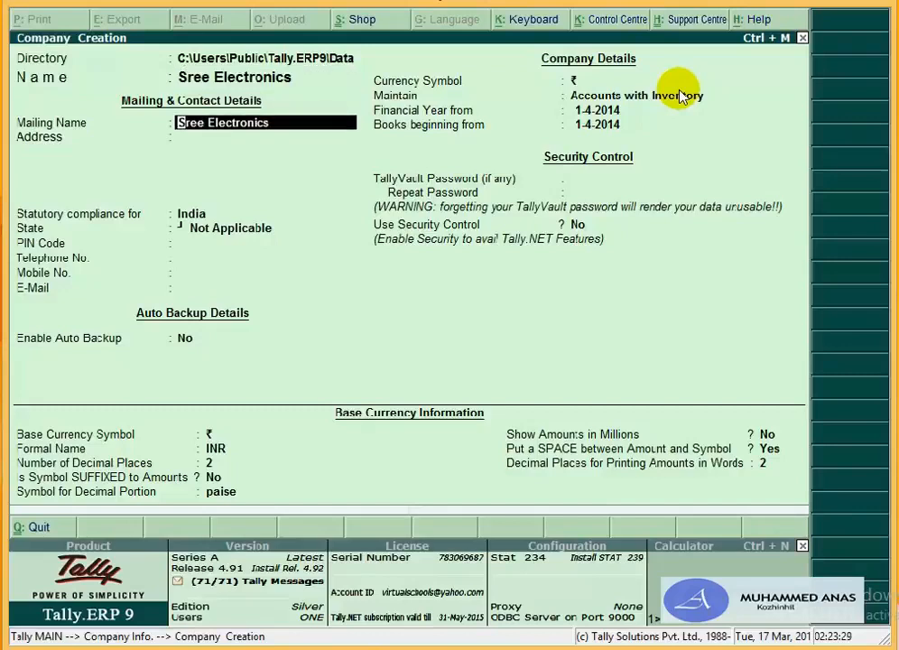
pyautogui.press('Return')
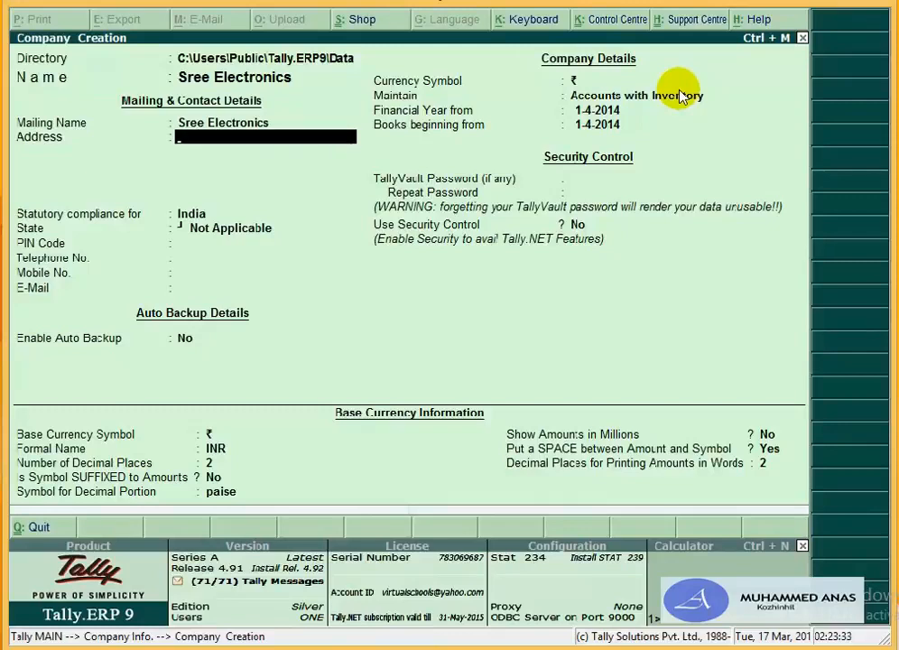
# Step: Enter the company's two address lines and advance to the State field
pyautogui.write('Vazhuthaca')
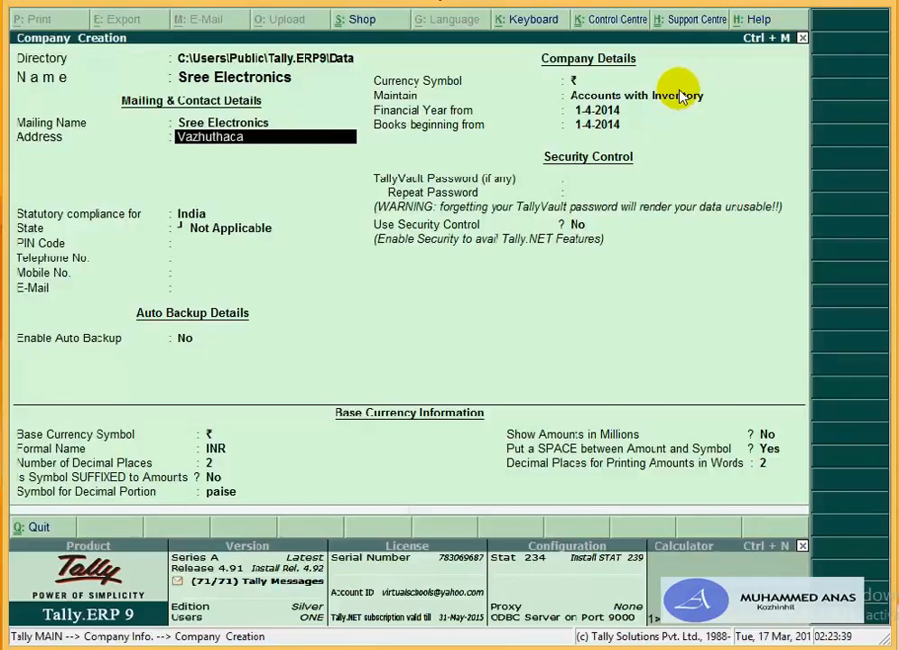
pyautogui.write('ud')
pyautogui.press('Return')
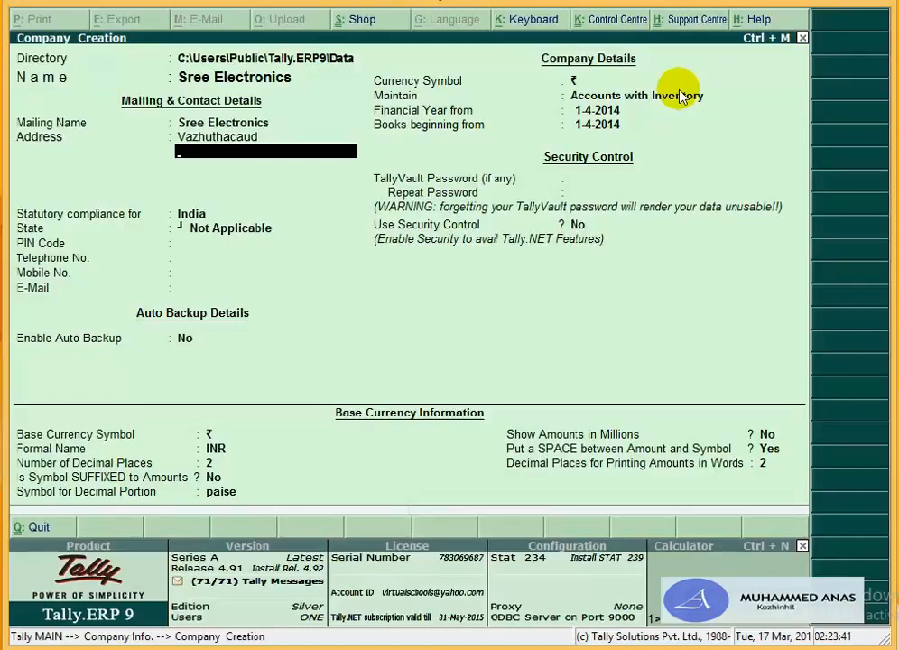
pyautogui.write('Trivandrum')
pyautogui.press('Return')
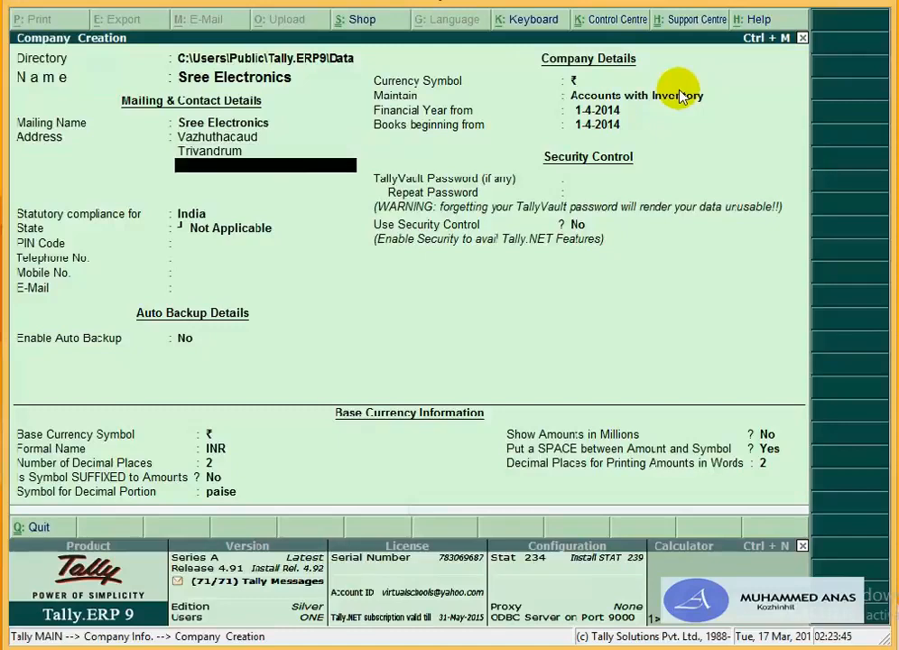
pyautogui.press('Return')
pyautogui.press('Return')
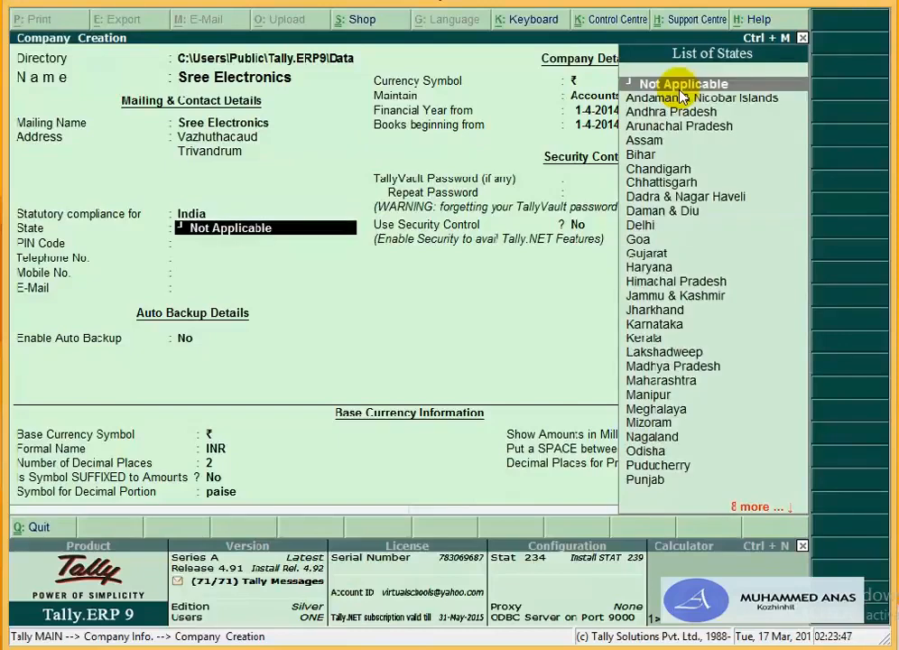
# Step: Set the company state to Kerala and enter the PIN code
pyautogui.write('K')
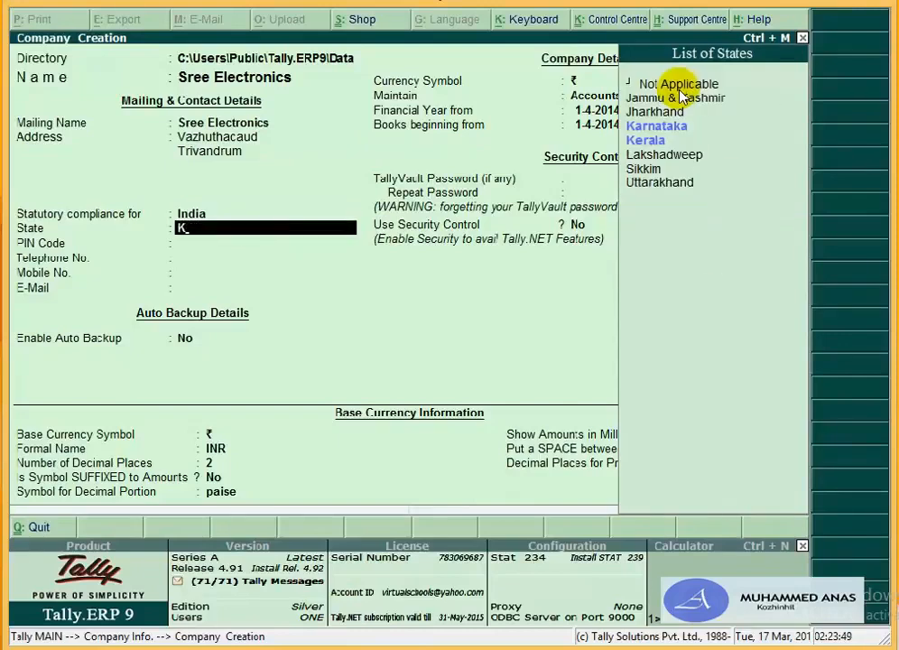
pyautogui.press('Down')
pyautogui.press('Return')
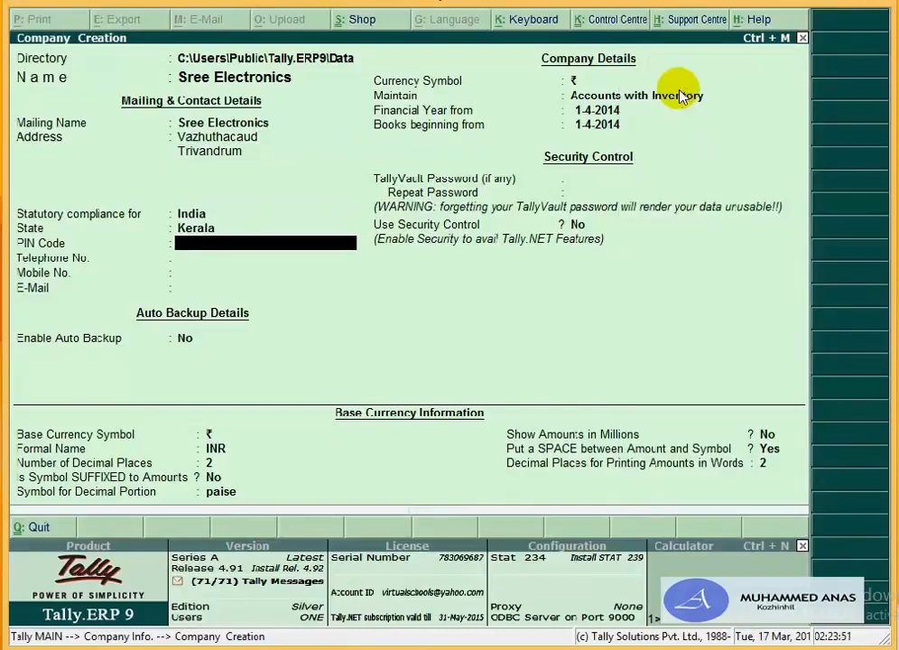
pyautogui.write('689356')
pyautogui.press('Return')
pyautogui.press('Up')
pyautogui.press('Return')
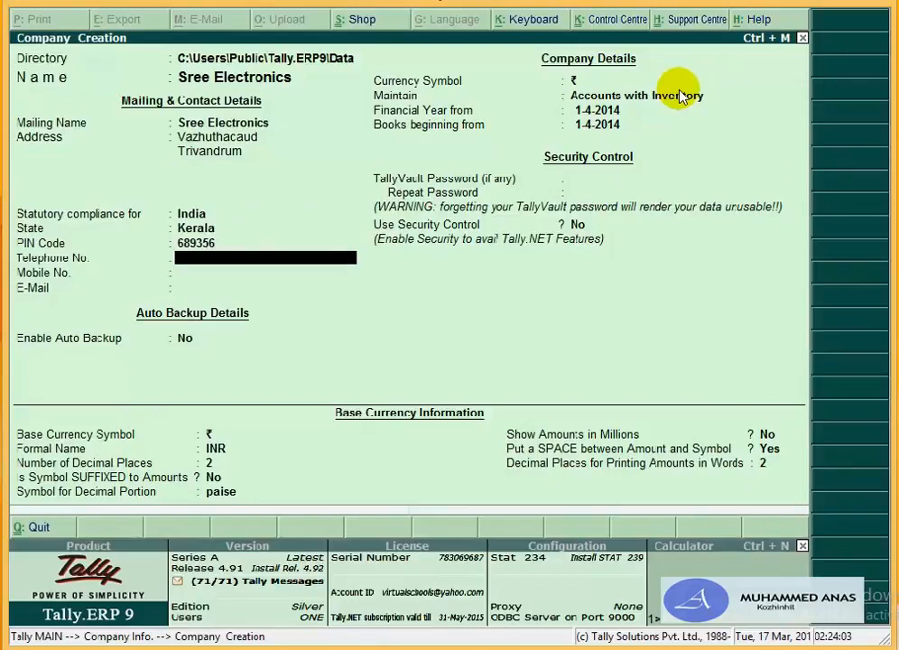
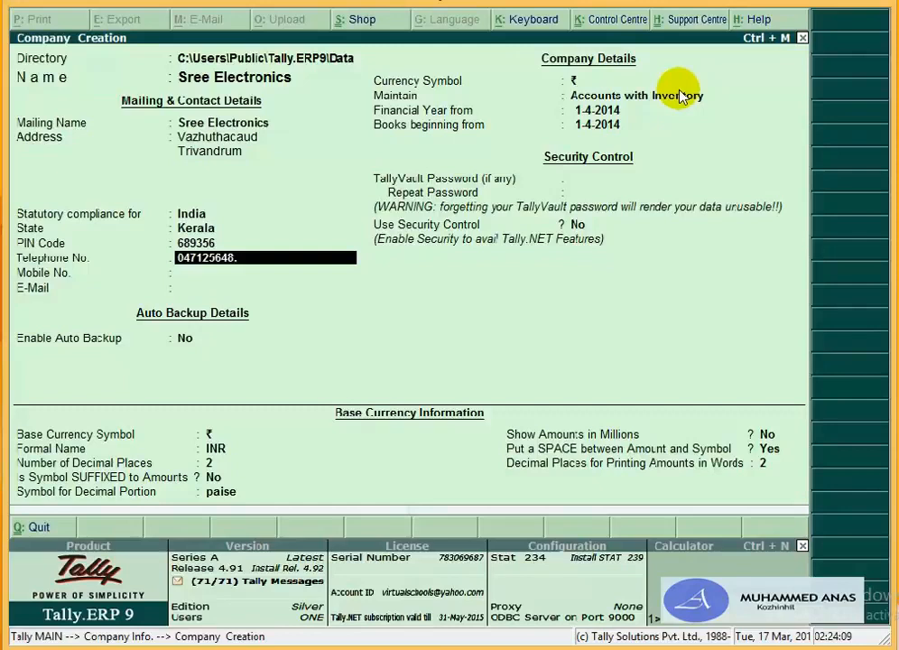
# Step: Fill in the company's telephone number, mobile number and e-mail address
pyautogui.press('Return')
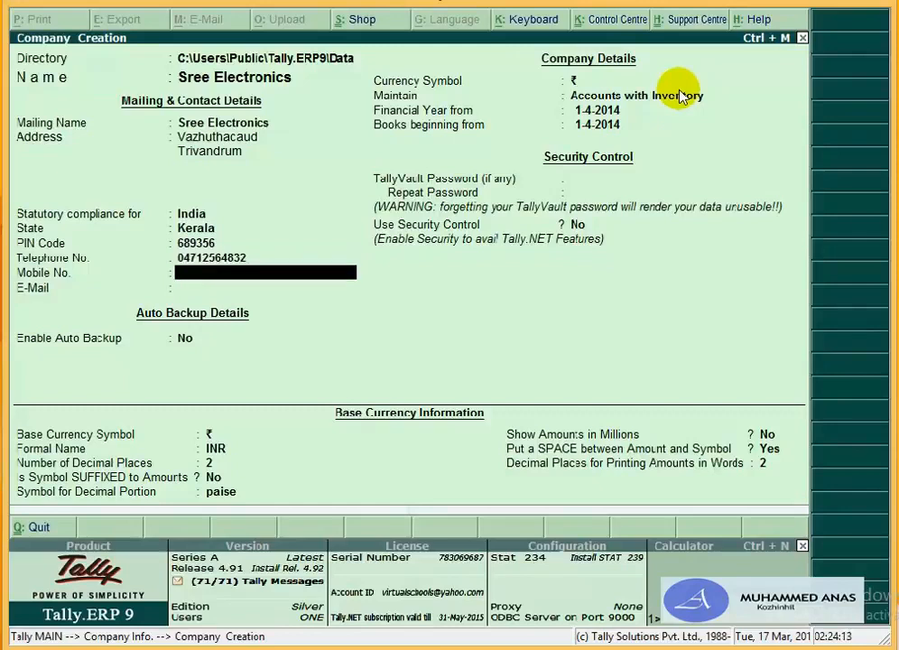
pyautogui.write('1234567891')
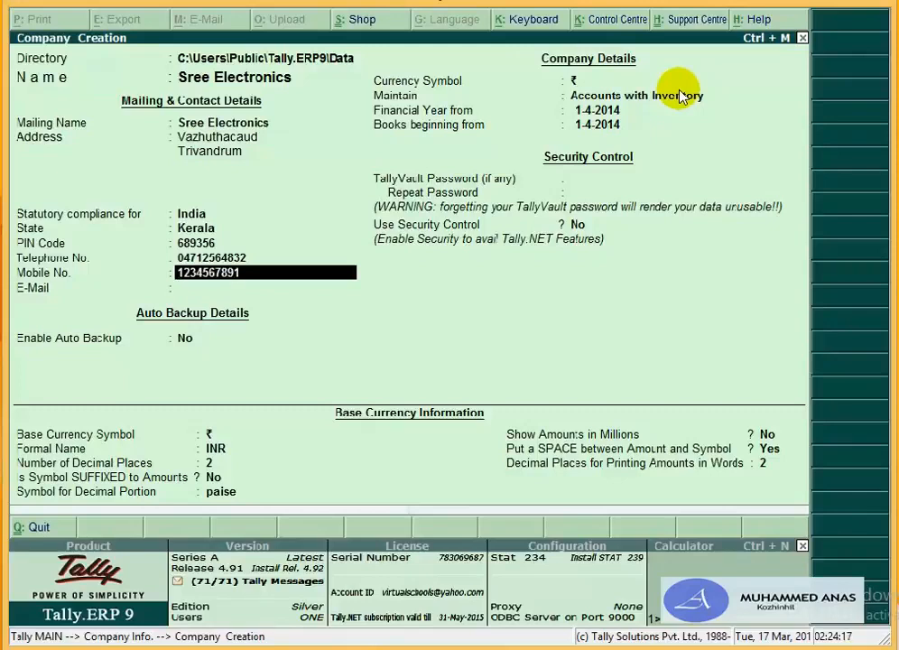
pyautogui.press('Return')
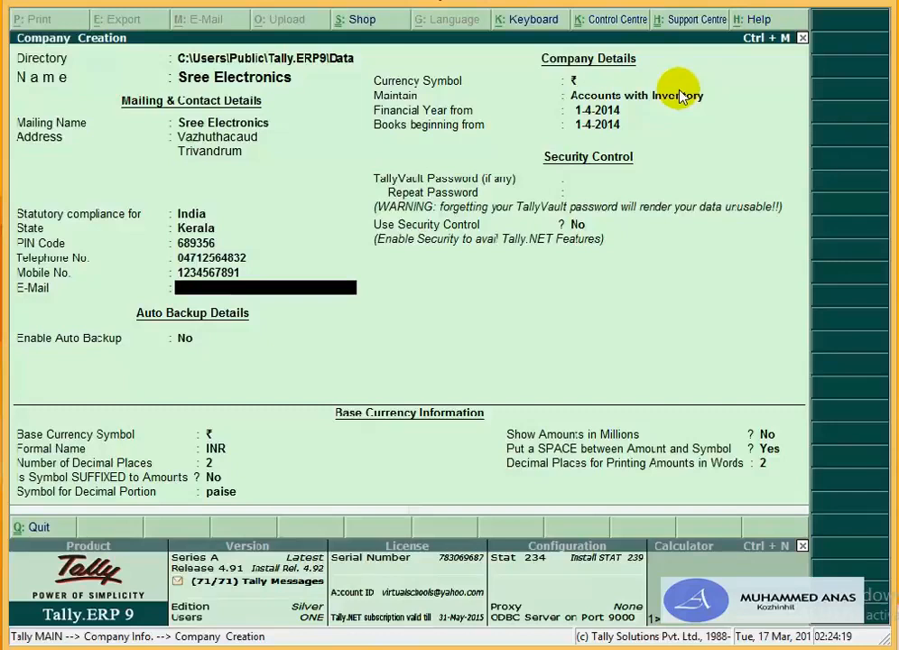
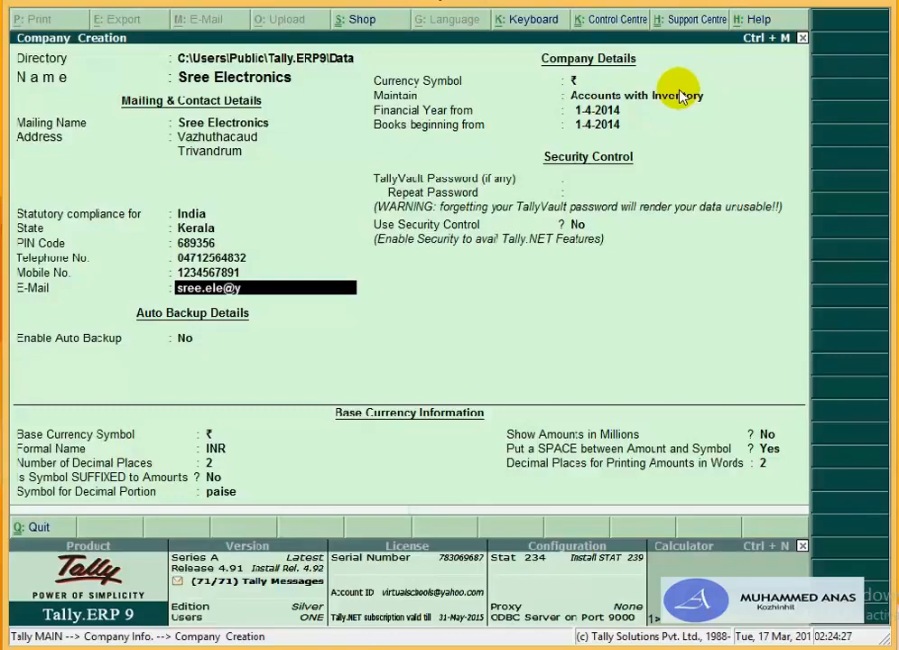
pyautogui.press('Return')
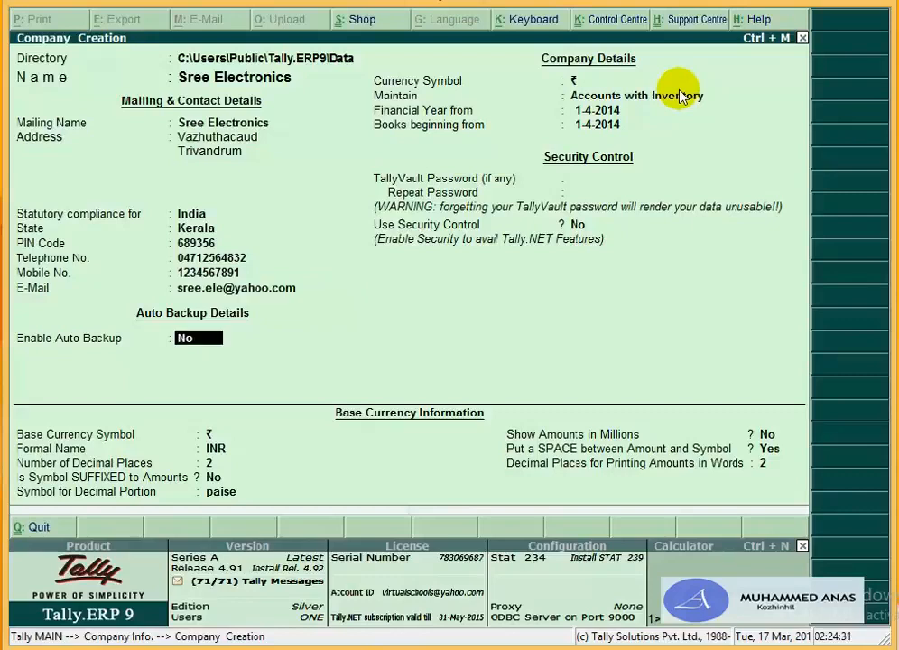
# Step: Keep Accounts with Inventory, accept the 1-4-2014 year start, and skip security and currency settings
pyautogui.press('Return')
pyautogui.press('Return')
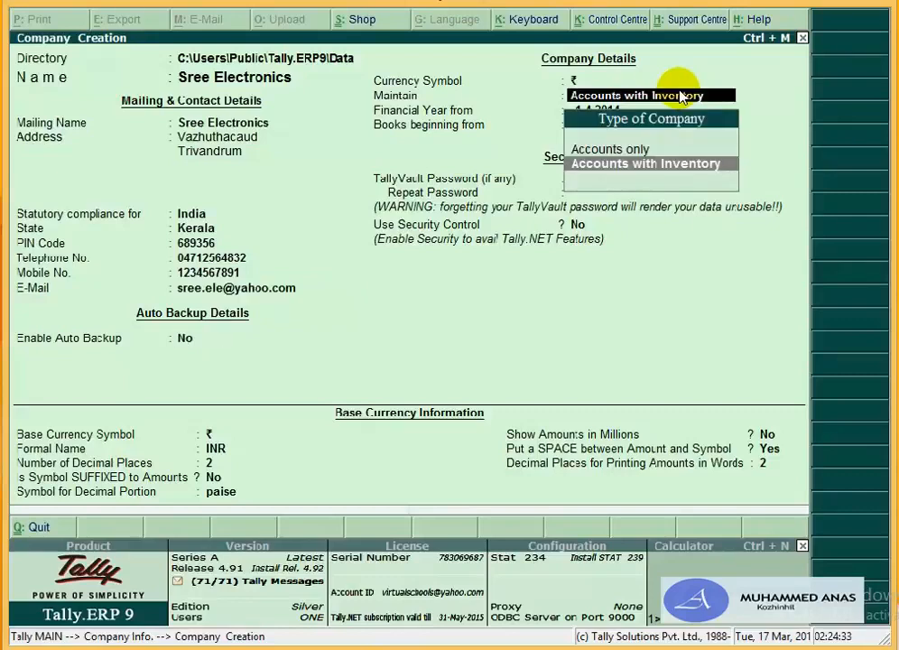
pyautogui.press('Return')
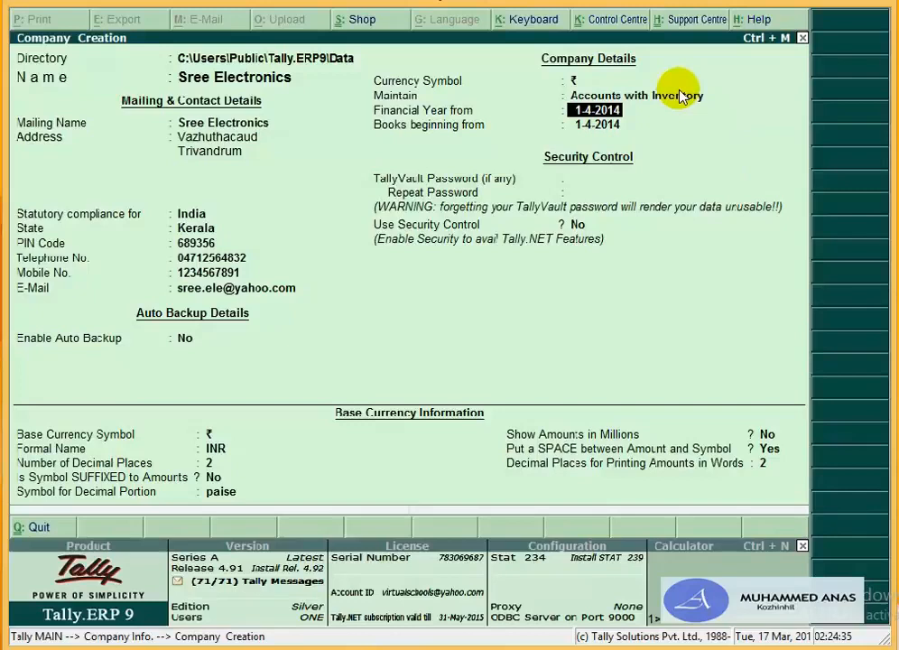
pyautogui.press('Return')
pyautogui.press('Return')
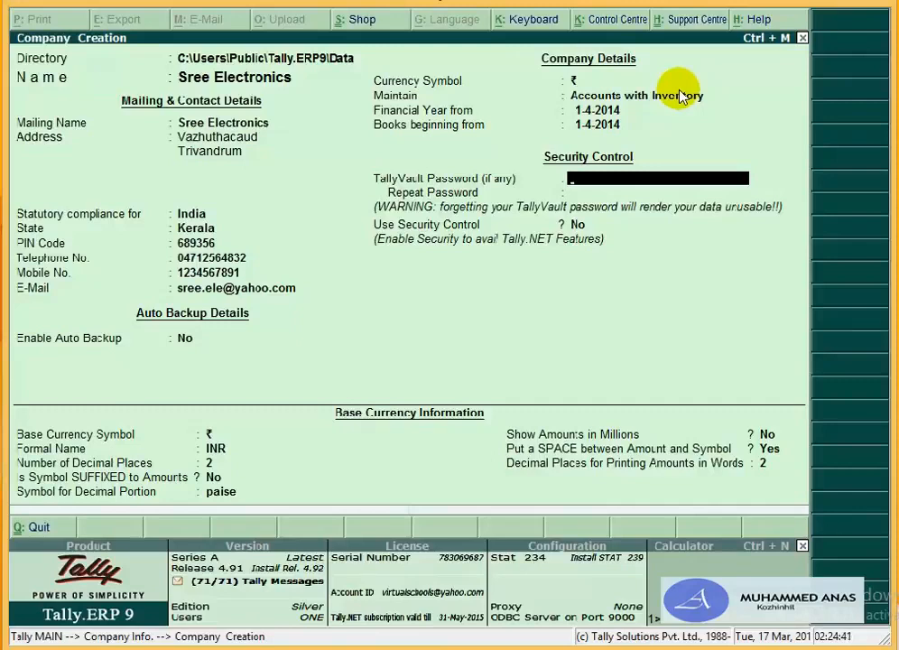
pyautogui.press('Return')
pyautogui.press('Return')
pyautogui.press('Return')
pyautogui.press('Return')
pyautogui.press('Return')
pyautogui.press('Return')
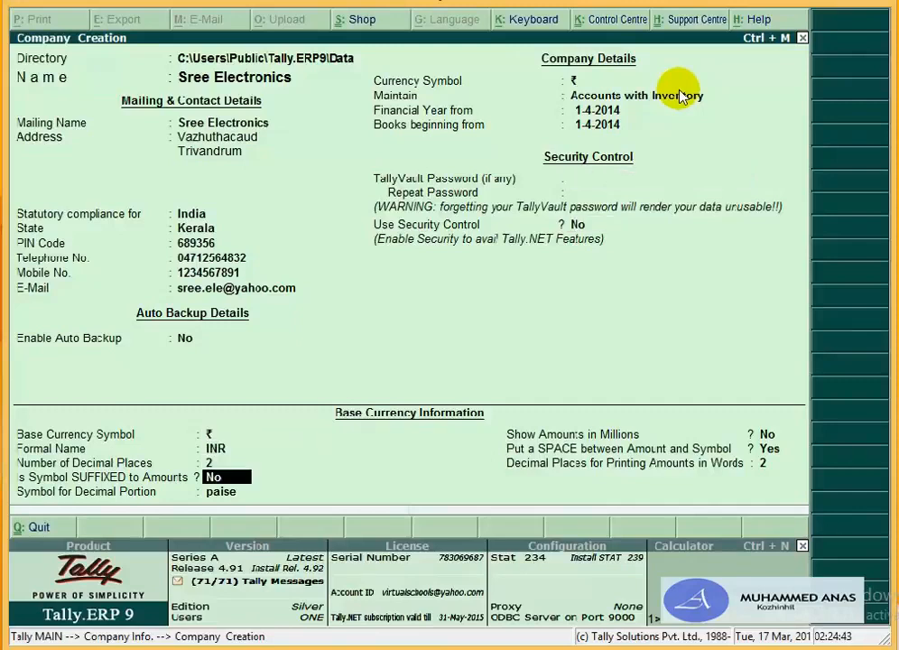
pyautogui.press('Return')
pyautogui.press('Return')
pyautogui.press('Return')
pyautogui.press('Return')
pyautogui.press('Return')
pyautogui.press('Return')
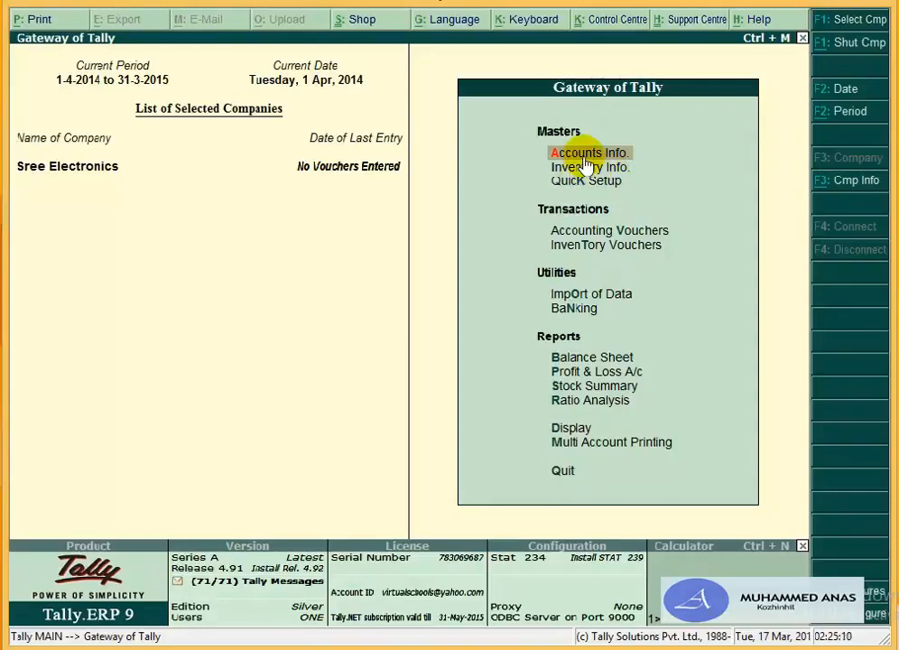
# Step: Browse the account groups list under Accounts Info > Groups > Alter, then return to Accounts Info
pyautogui.click(580, 154)
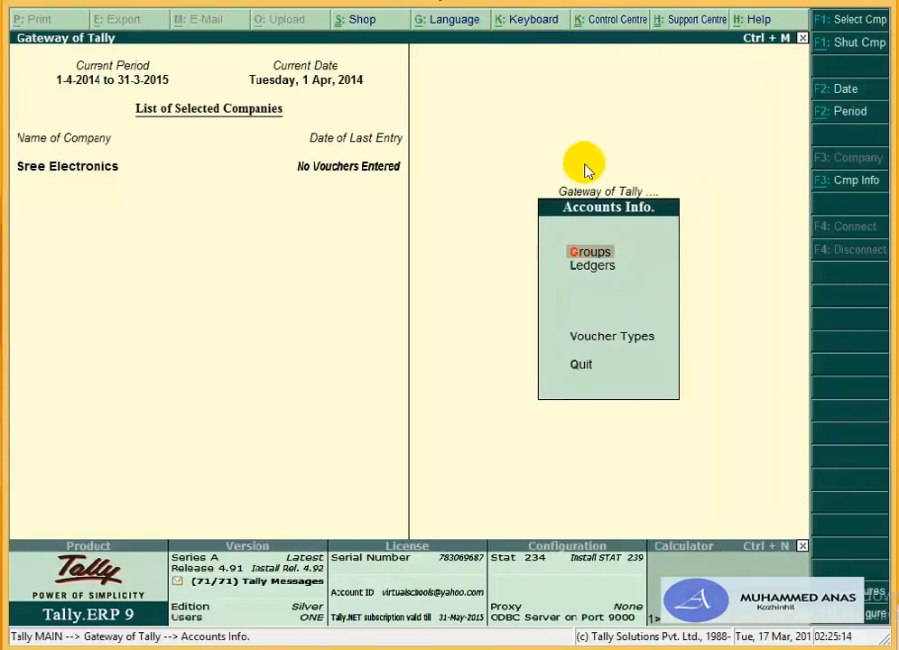
pyautogui.click(580, 257)
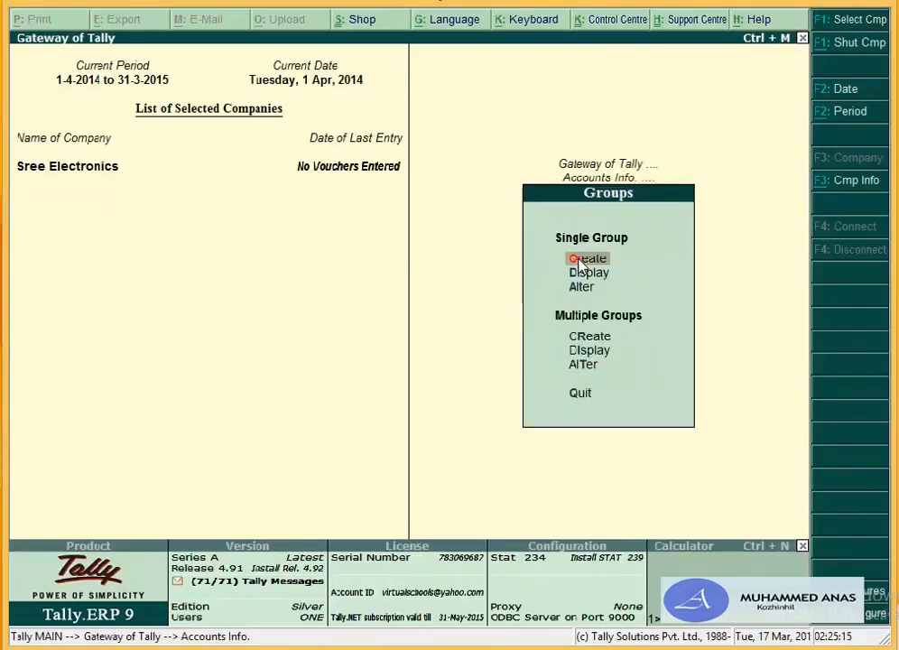
pyautogui.click(580, 286)
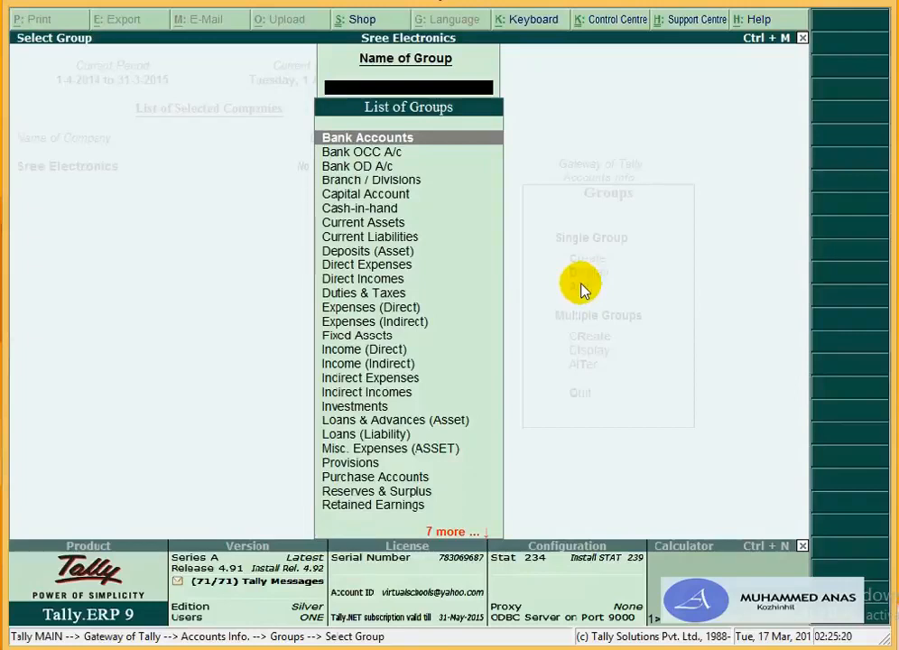
pyautogui.press('Down')
pyautogui.press('Down')
pyautogui.press('Down')
pyautogui.press('Down')
pyautogui.press('Down')
pyautogui.press('Down')
pyautogui.press('Down')
pyautogui.press('Down')
pyautogui.press('Down')
pyautogui.press('Down')
pyautogui.press('Down')
pyautogui.press('Down')
pyautogui.press('Down')
pyautogui.press('Down')
pyautogui.press('Down')
pyautogui.press('Down')
pyautogui.press('Down')
pyautogui.press('Down')
pyautogui.press('Down')
pyautogui.press('Down')
pyautogui.press('Down')
pyautogui.press('Down')
pyautogui.press('Down')
pyautogui.press('Down')
pyautogui.press('Down')
pyautogui.press('Down')
pyautogui.press('Down')
pyautogui.press('Down')
pyautogui.press('Down')
pyautogui.press('Down')
pyautogui.press('Down')
pyautogui.press('Down')
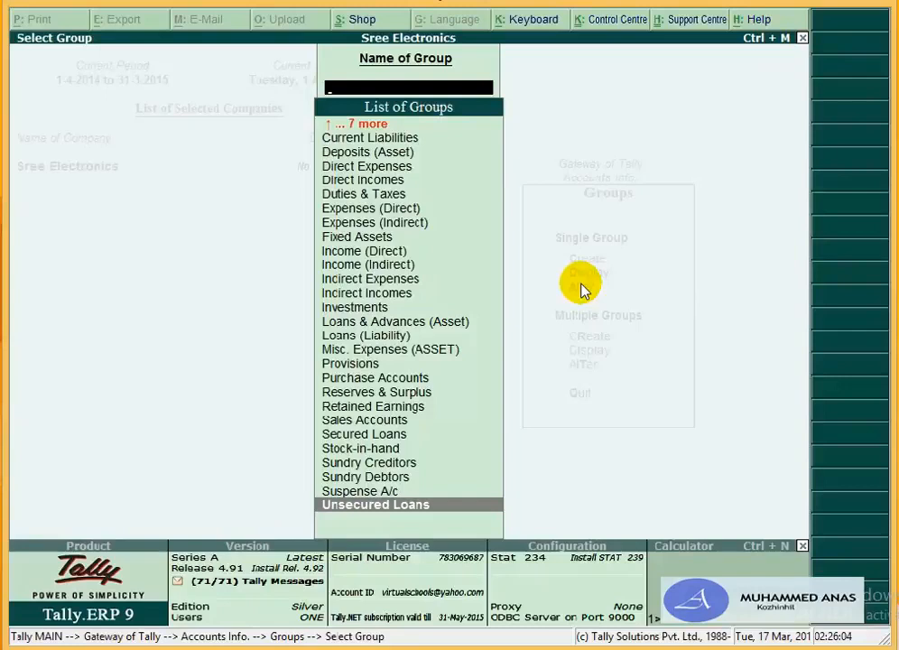
pyautogui.press('Escape')
pyautogui.press('Escape')
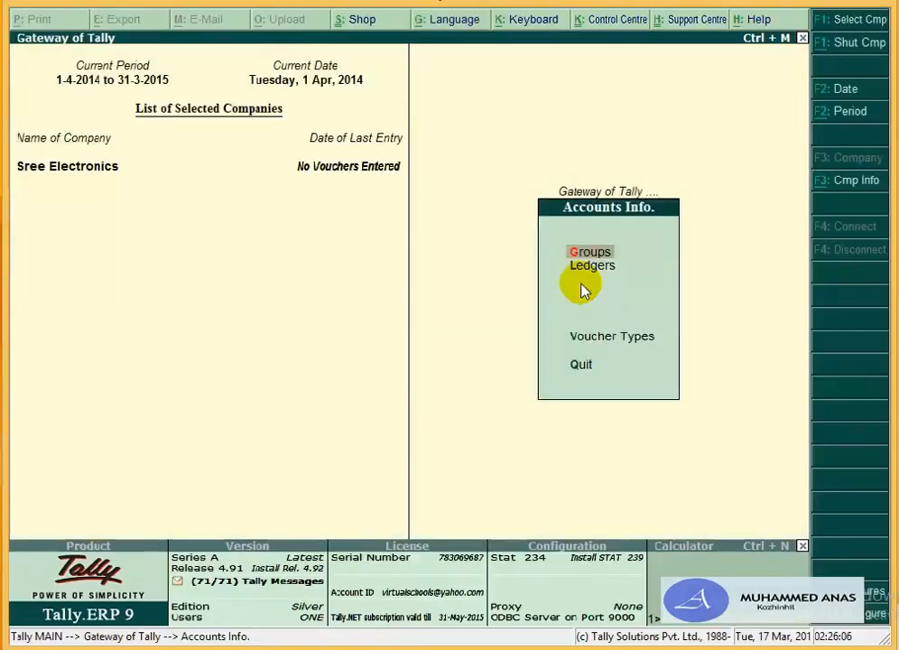
# Step: Open the Ledgers alteration list from Accounts Info and back out of it
pyautogui.press('Down')
pyautogui.press('Return')
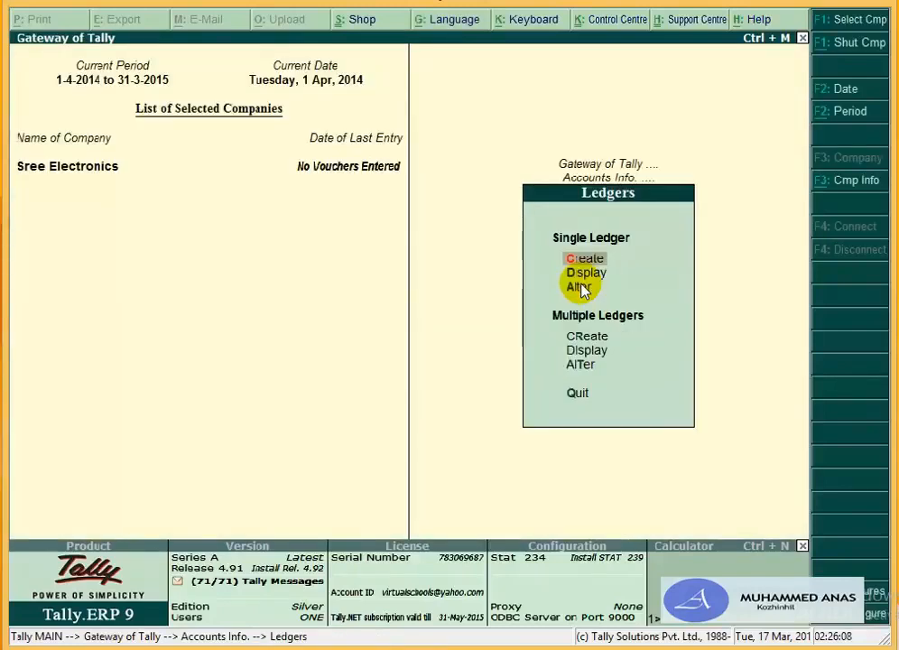
pyautogui.click(579, 287)
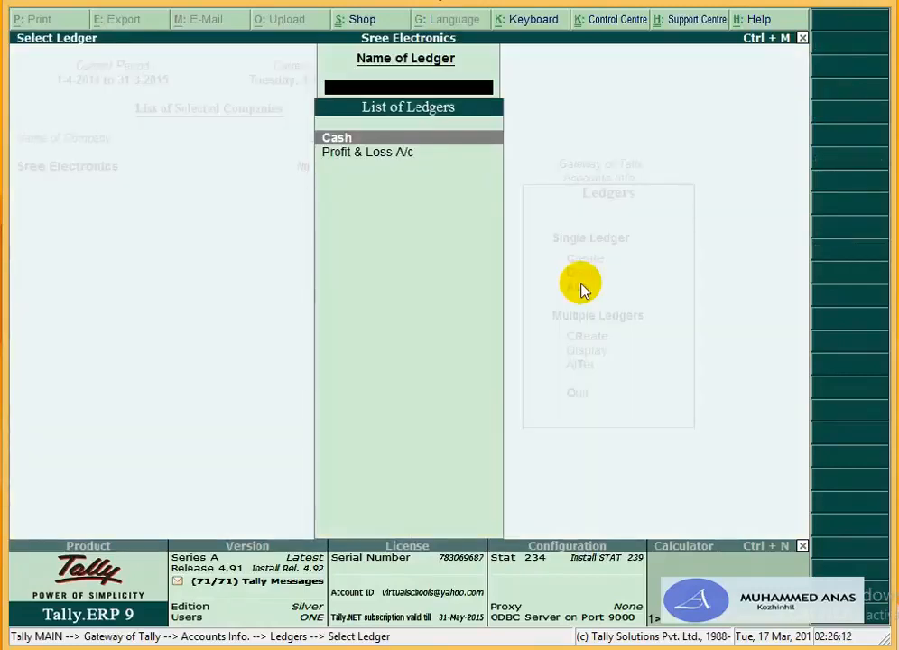
pyautogui.press('Escape')
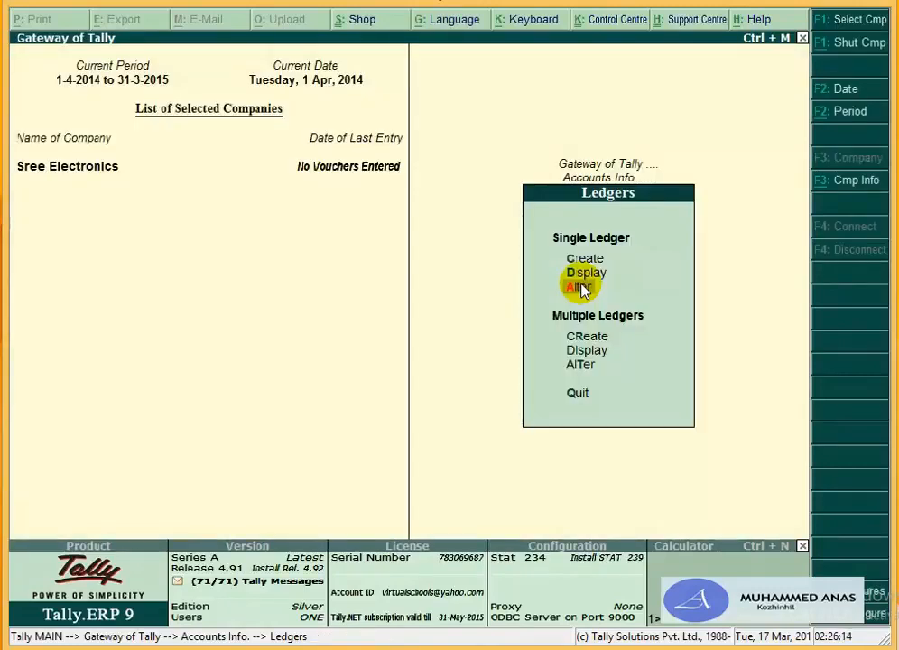
# Step: Create a ledger named Capital A under the Capital Account group
pyautogui.press('c')
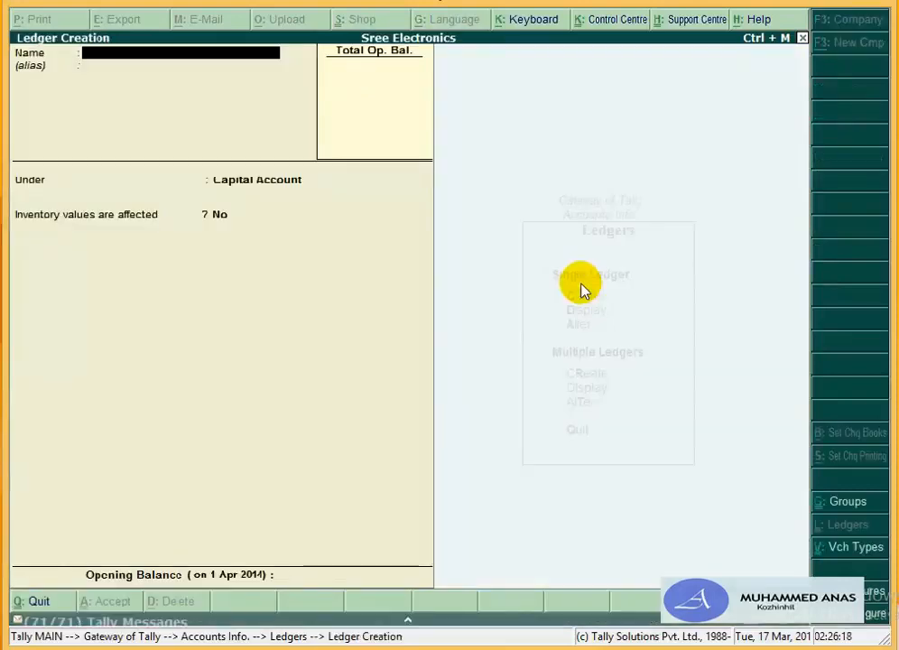
pyautogui.write('Ca')
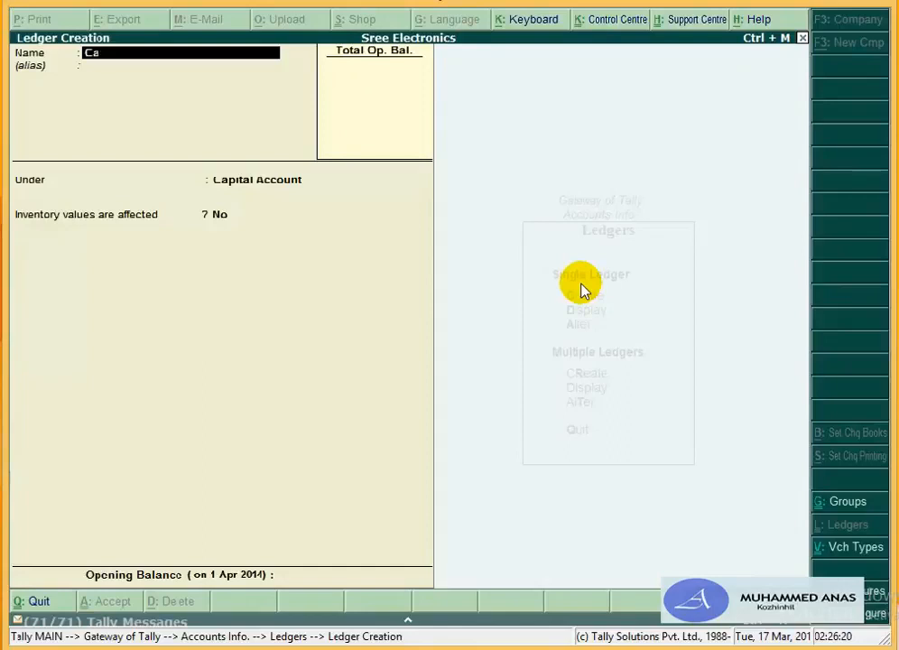
pyautogui.write('pital a')
pyautogui.press('BackSpace')
pyautogui.write('A')
pyautogui.press('Return')
pyautogui.press('Return')
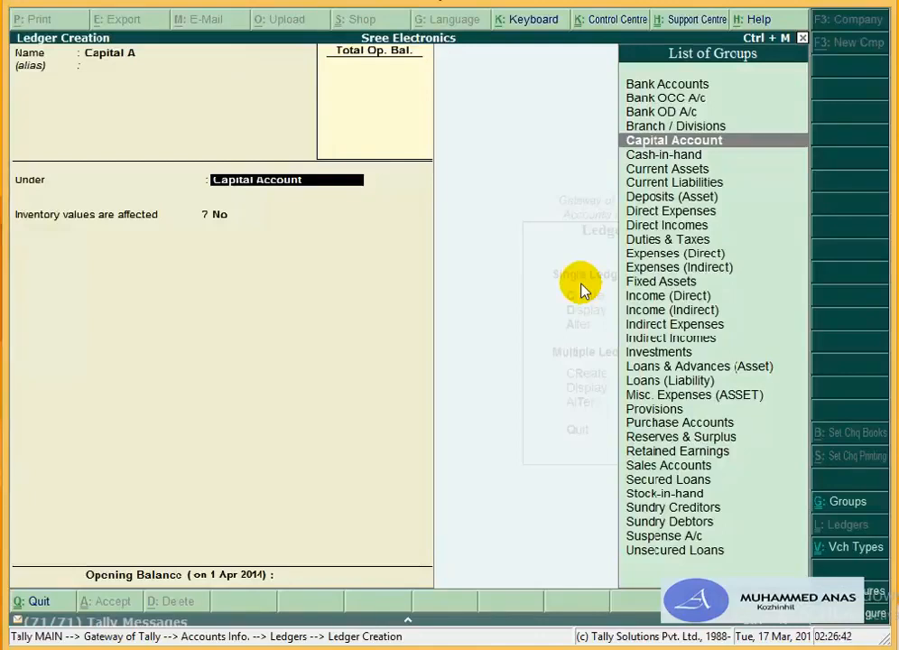
pyautogui.press('Return')
pyautogui.press('Return')
pyautogui.press('Return')
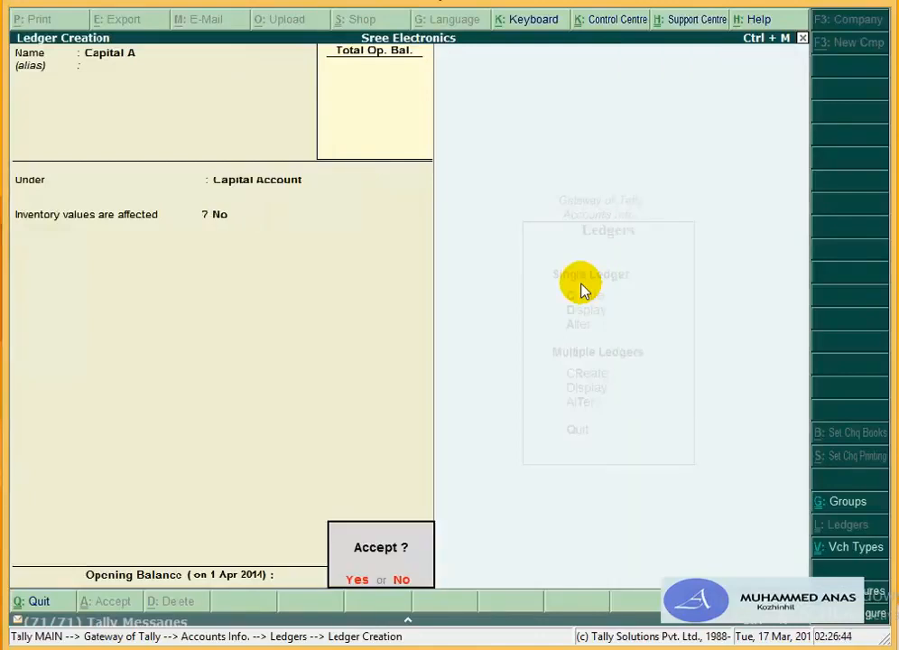
pyautogui.press('Return')
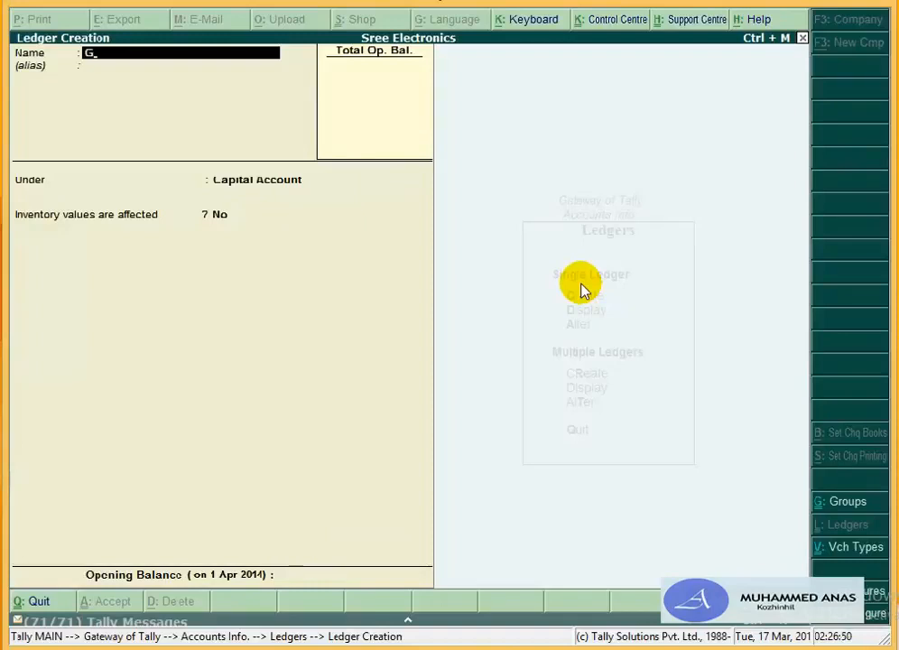
# Step: Save a Drawings A ledger under Capital Account
pyautogui.write('Drw')
pyautogui.press('BackSpace')
pyautogui.write('awings')
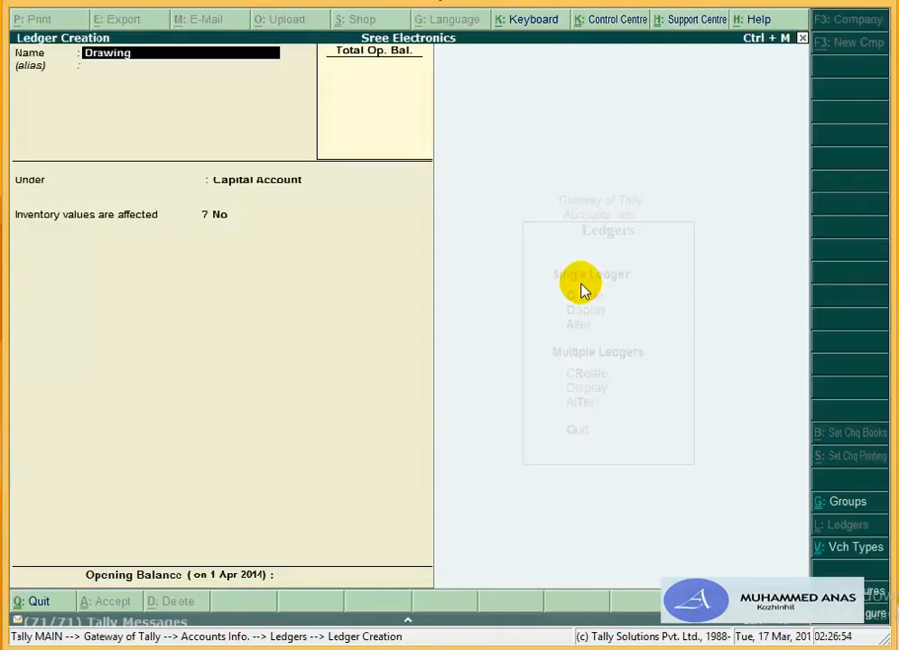
pyautogui.press('Return')
pyautogui.press('Return')
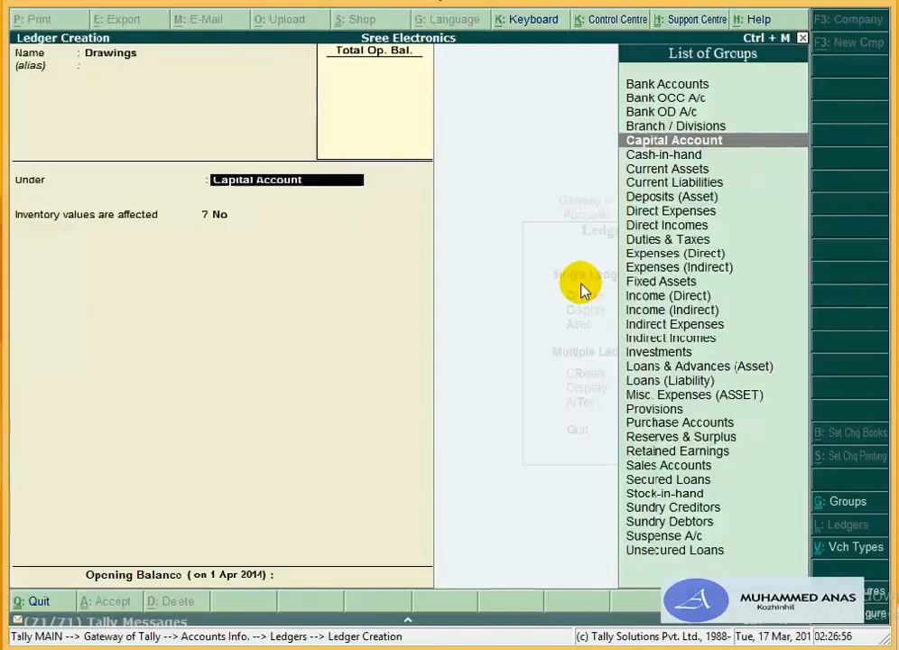
pyautogui.press('BackSpace')
pyautogui.press('BackSpace')
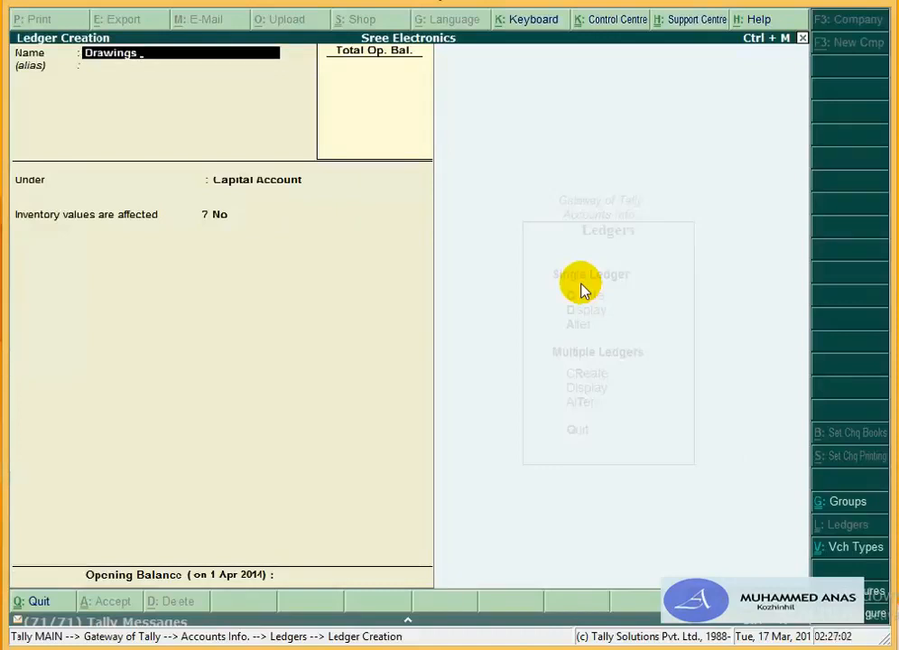
pyautogui.write('A')
pyautogui.press('Return')
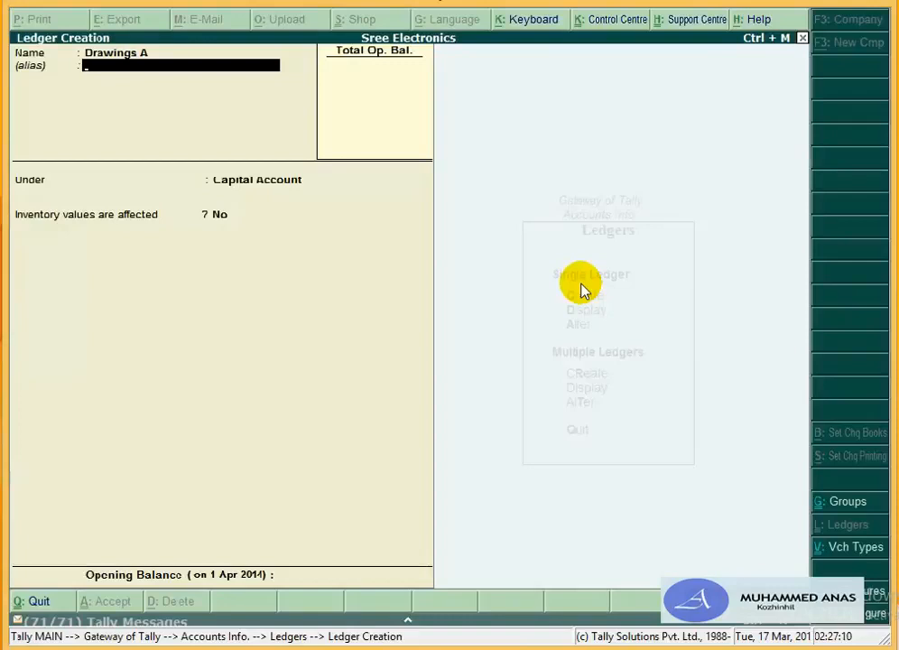
pyautogui.press('Return')
pyautogui.press('Return')
pyautogui.press('Return')
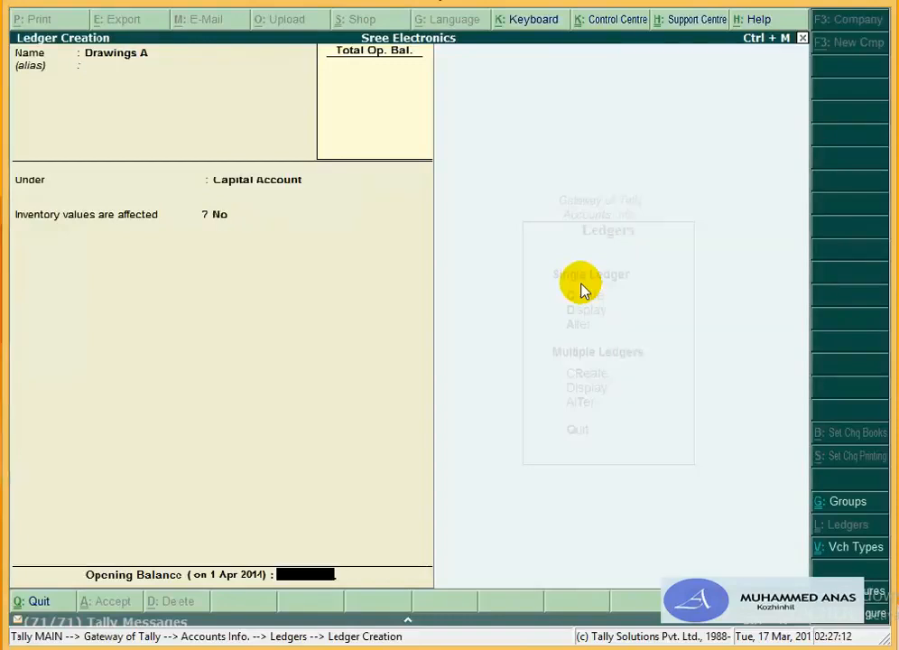
pyautogui.press('Return')
pyautogui.press('Return')
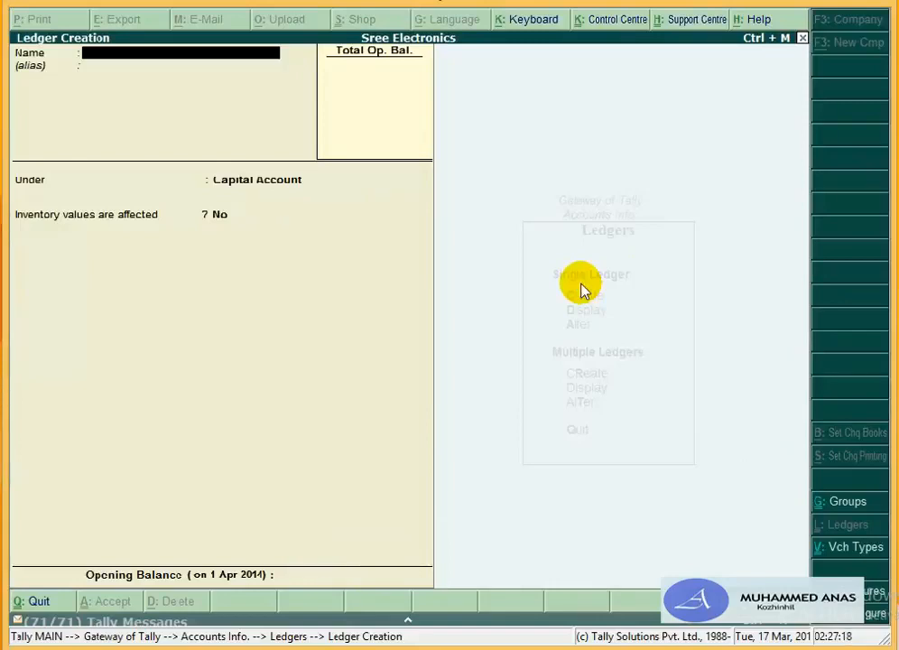
# Step: Save a Travelling Expense ledger under Indirect Expenses
pyautogui.write('Tra')
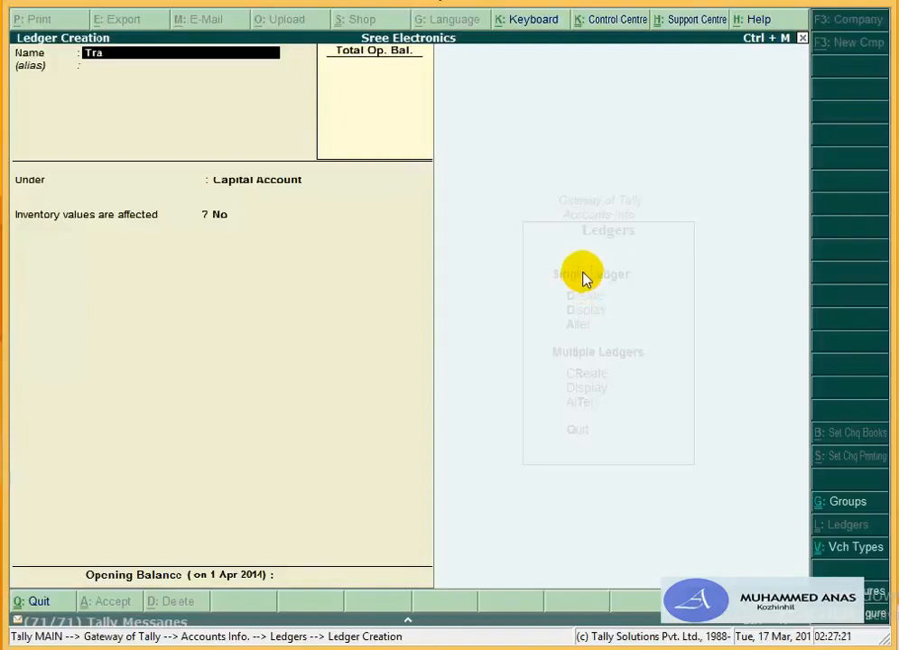
pyautogui.write('velling Expense')
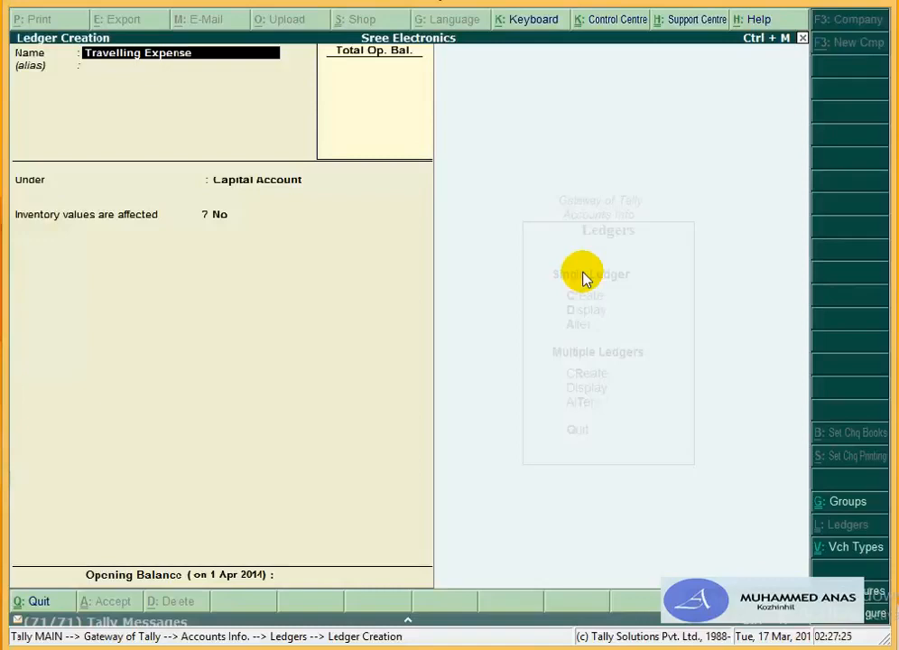
pyautogui.press('Return')
pyautogui.write('In')
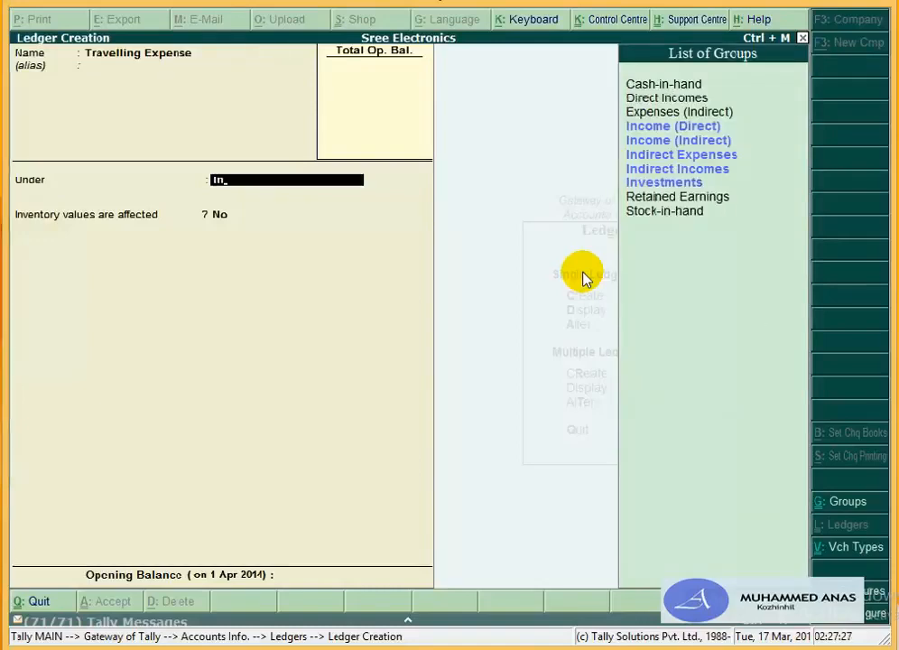
pyautogui.press('Up')
pyautogui.press('Return')
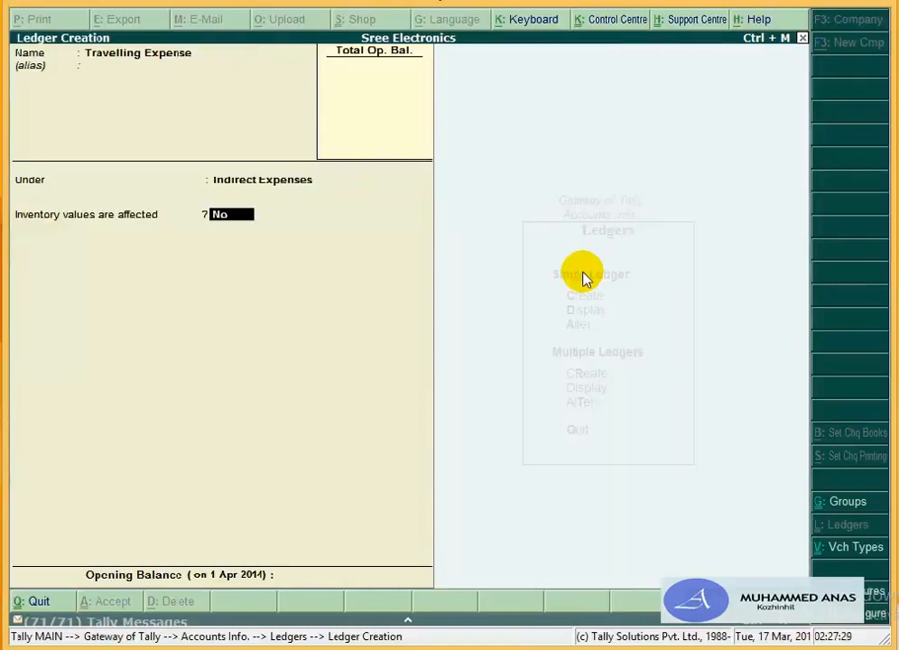
pyautogui.press('Return')
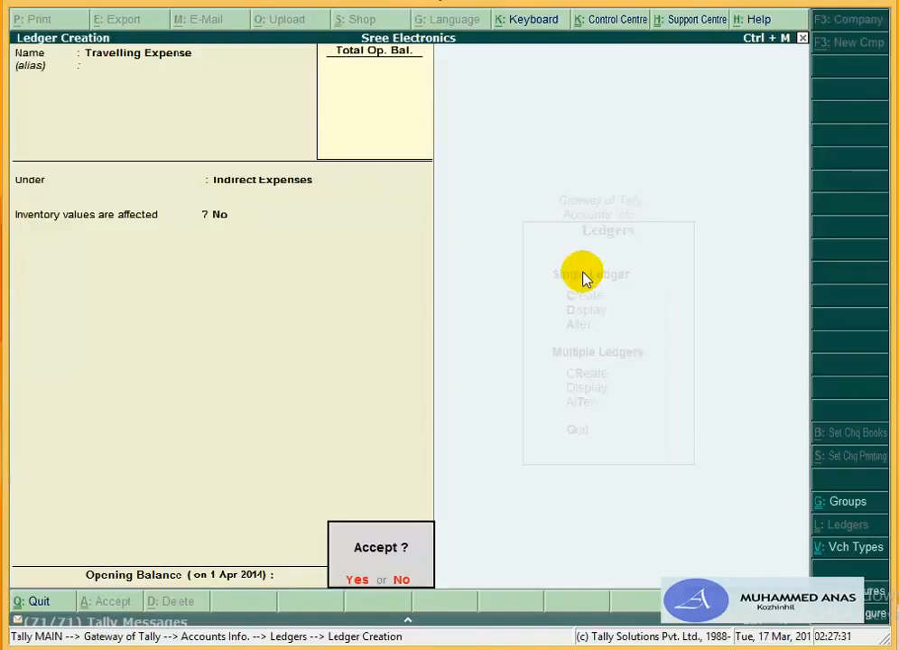
pyautogui.press('Return')
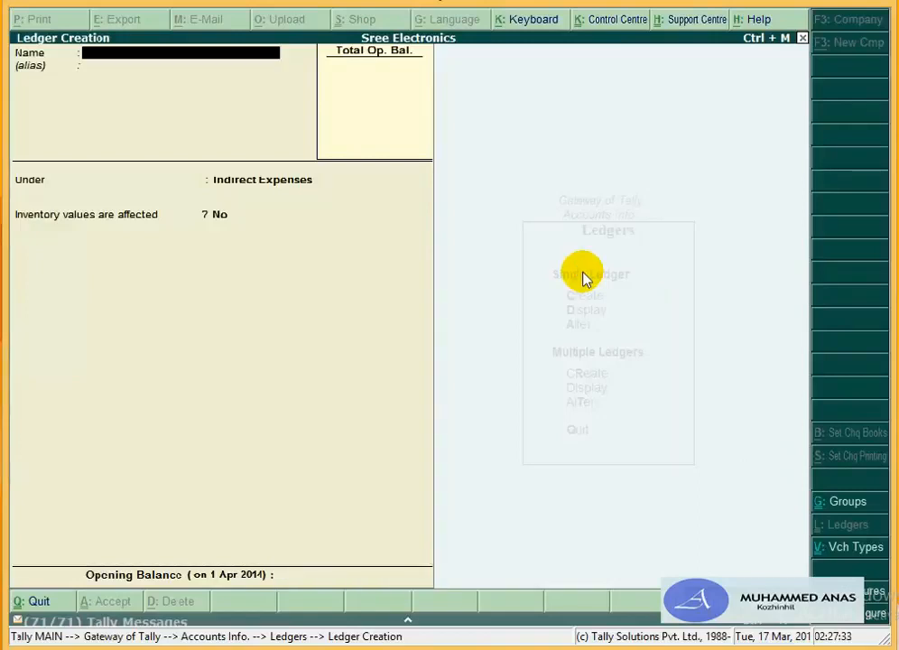
# Step: Add Office Expense and Telephone & Fax ledgers, both under Indirect Expenses
pyautogui.write('Office Expense')
pyautogui.press('Return')
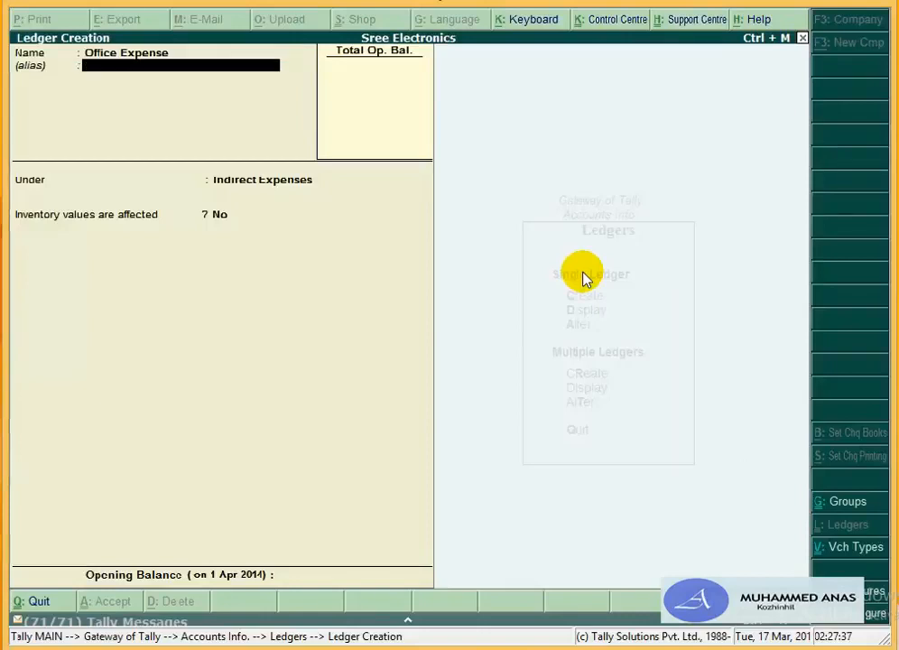
pyautogui.press('Return')
pyautogui.press('Return')
pyautogui.press('Return')
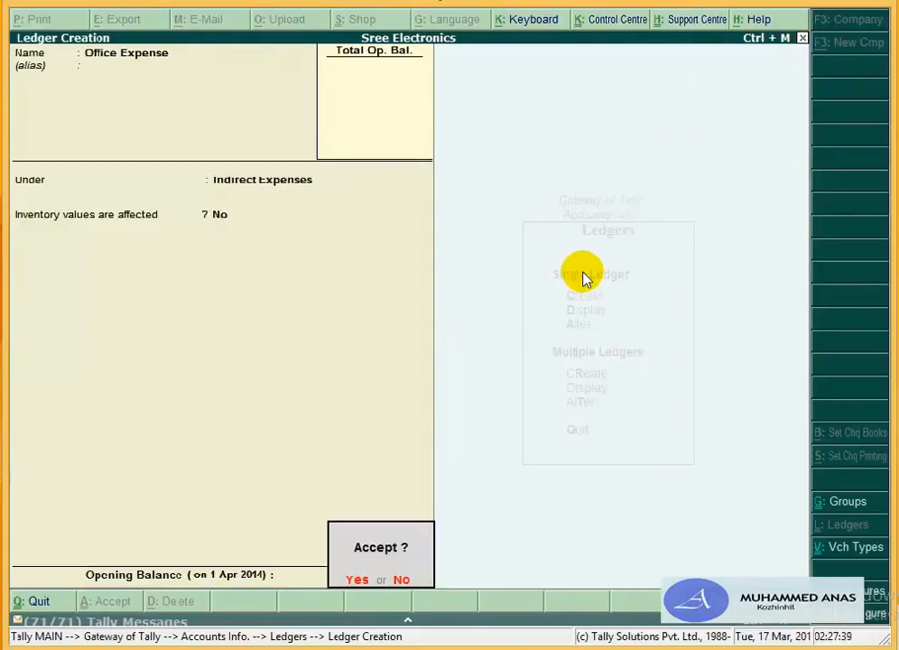
pyautogui.press('Return')
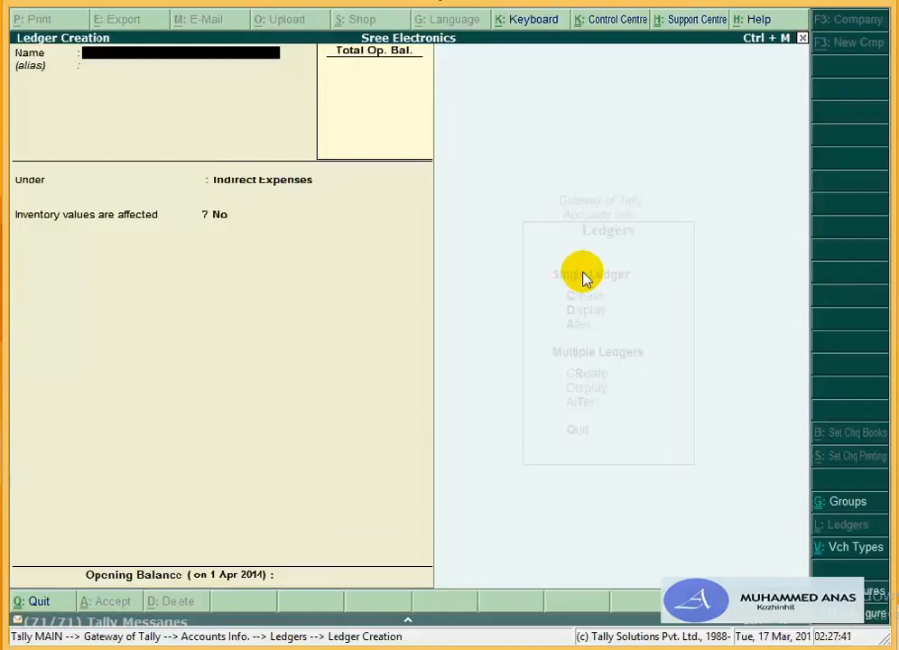
pyautogui.write('Telephone & Fax')
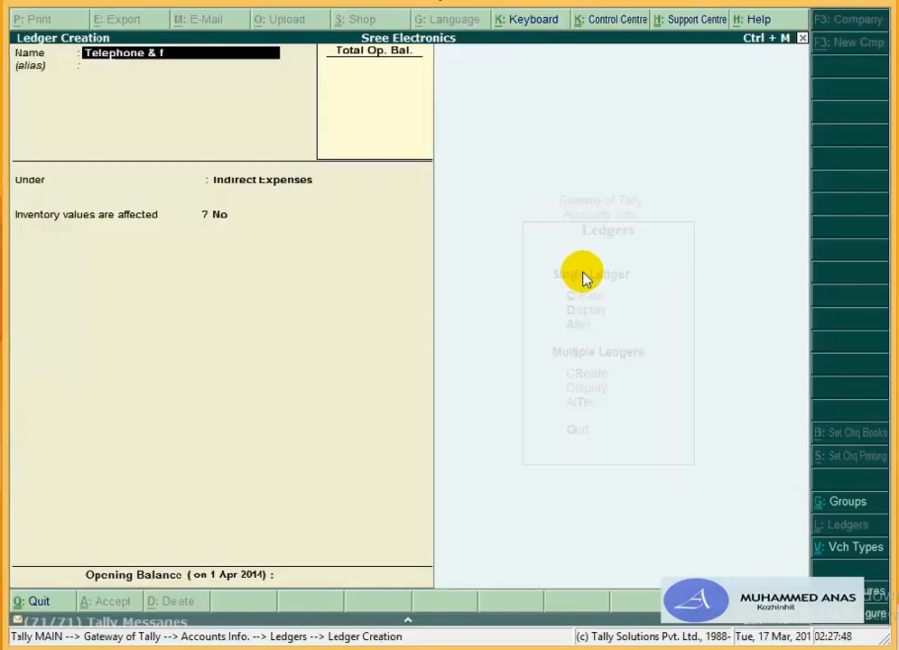
pyautogui.press('Return')
pyautogui.press('Return')
pyautogui.press('Return')
pyautogui.press('Return')
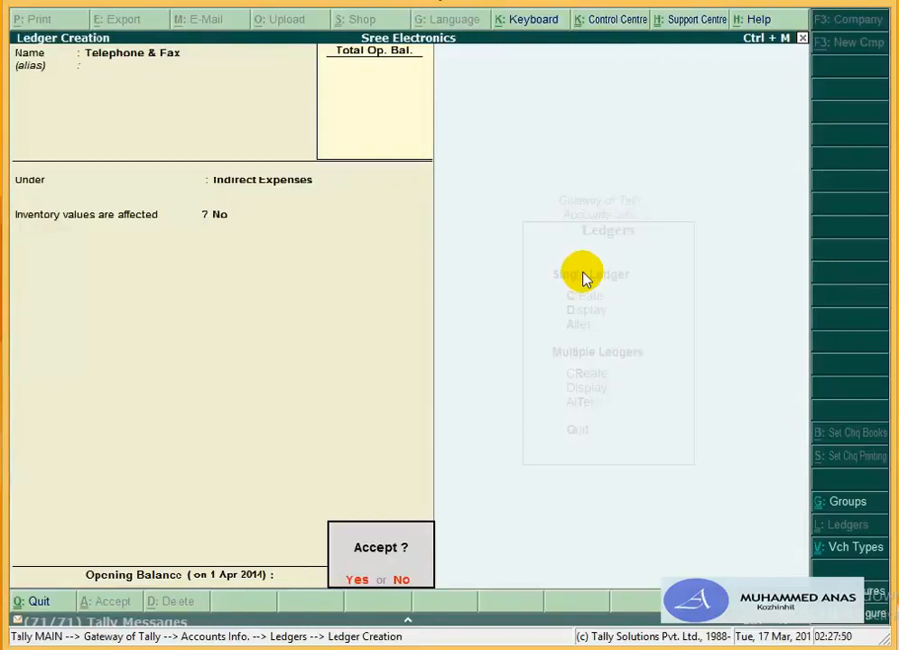
pyautogui.press('Return')
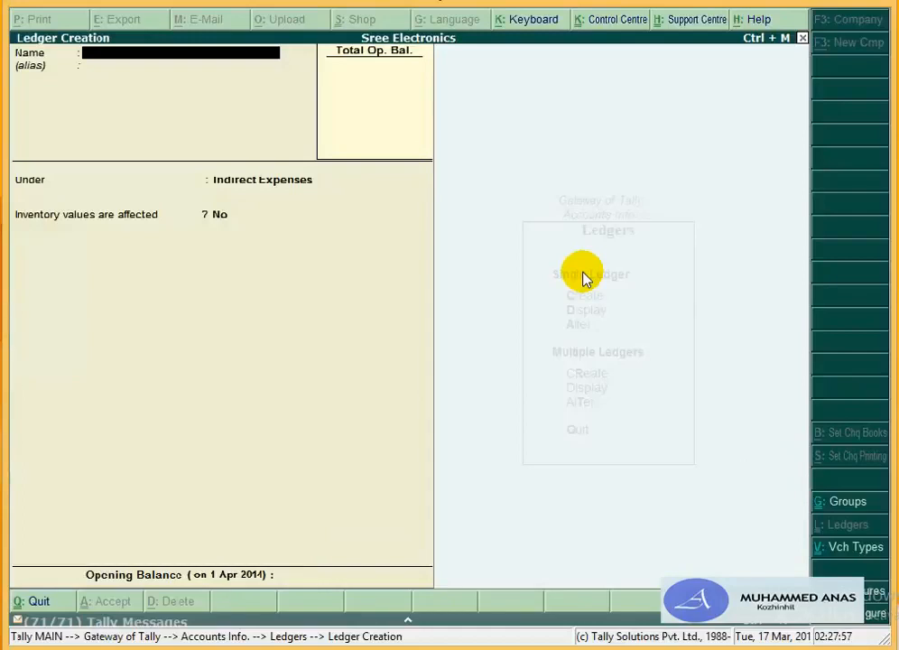
# Step: Save a Furniture & Fittings ledger under Fixed Assets
pyautogui.write('Furnit')
pyautogui.write('uew')
pyautogui.press('BackSpace')
pyautogui.press('BackSpace')
pyautogui.write('re')
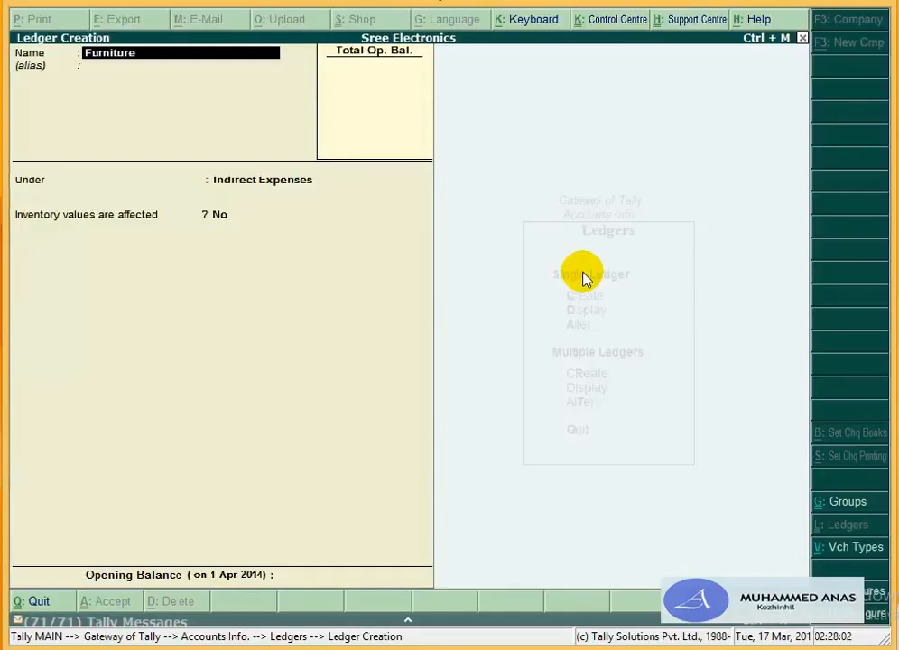
pyautogui.write(' & Fittings')
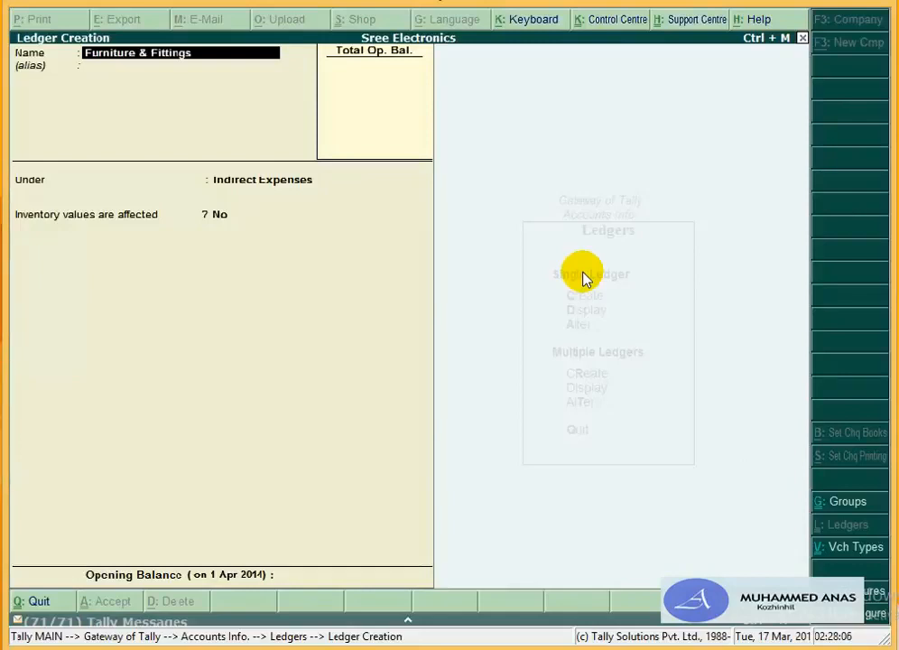
pyautogui.press('Return')
pyautogui.press('Return')
pyautogui.press('Return')
pyautogui.press('Return')
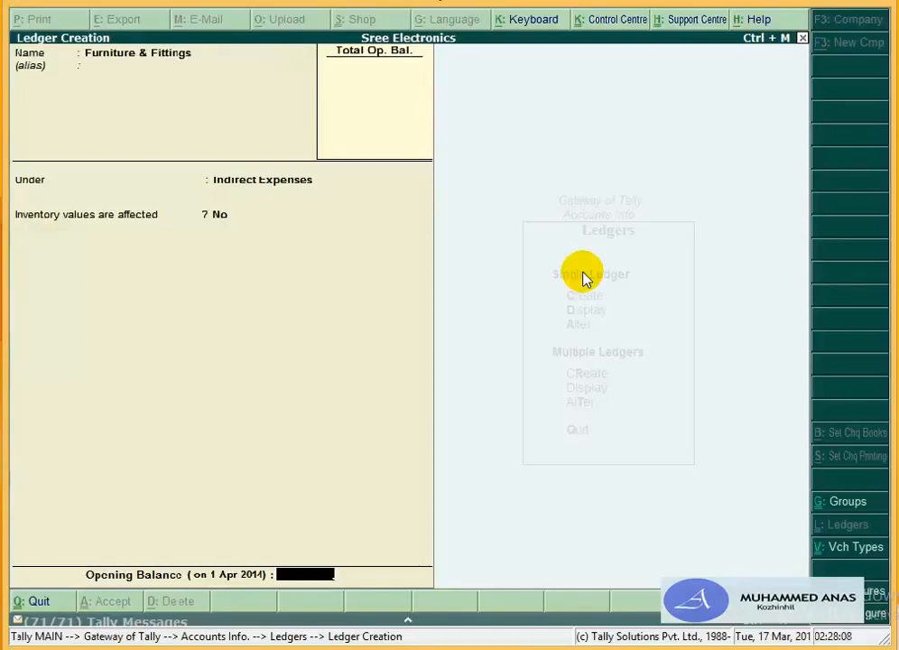
pyautogui.press('BackSpace')
pyautogui.press('BackSpace')
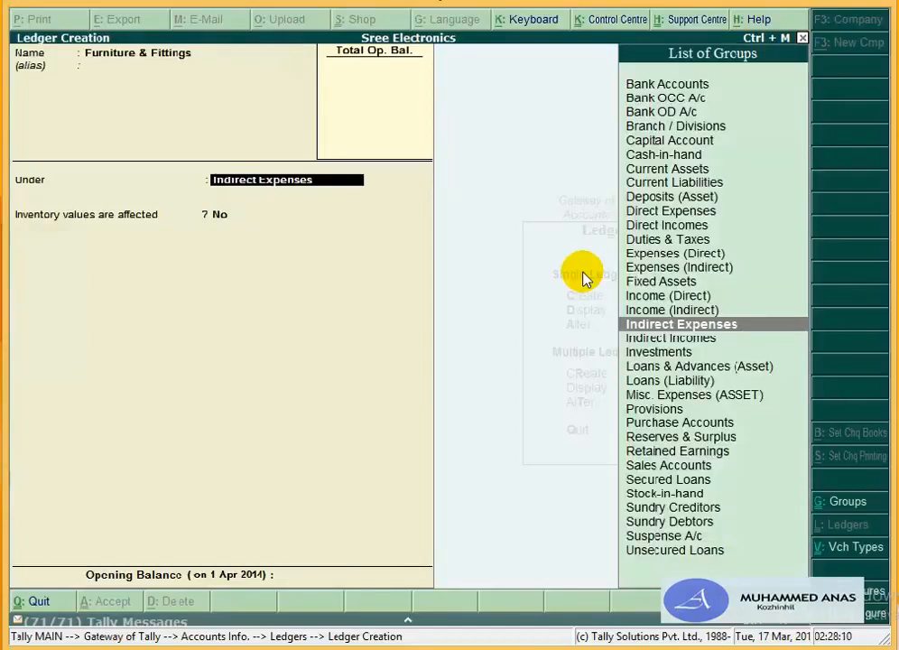
pyautogui.write('Fi')
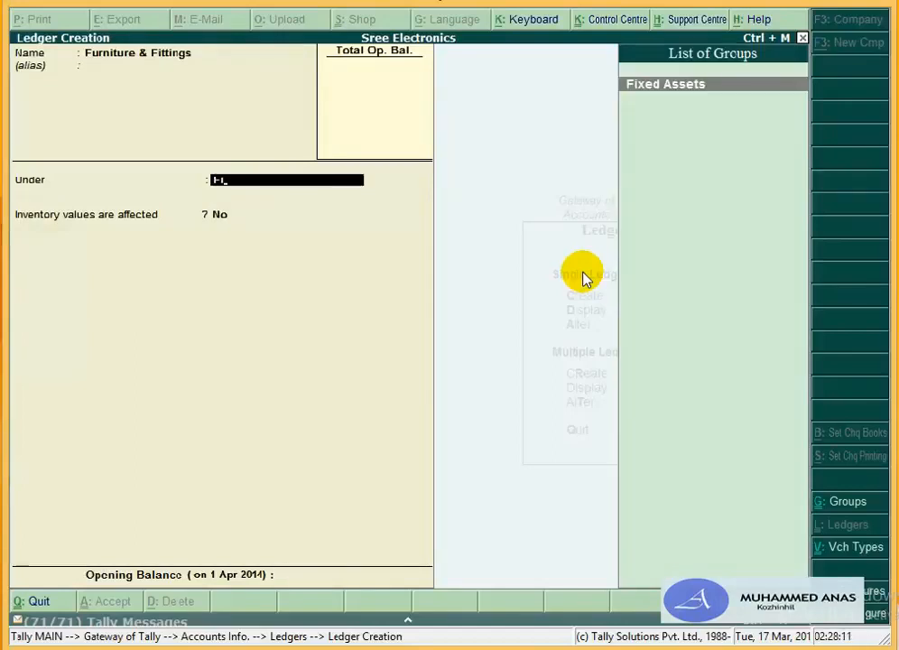
pyautogui.press('Return')
pyautogui.press('Return')
pyautogui.press('Return')
pyautogui.click(582, 271)
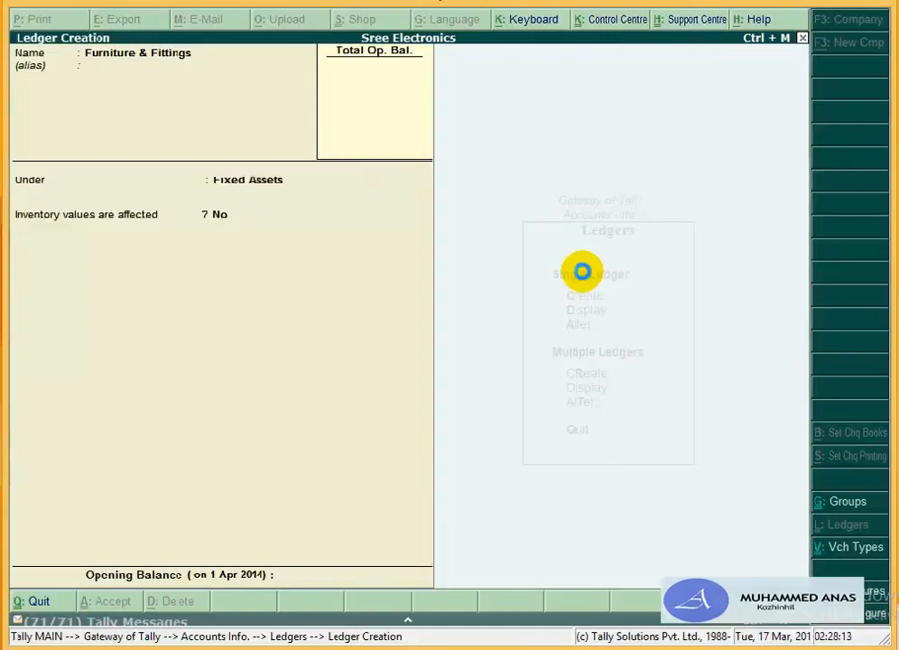
# Step: Add Computer and Telephone ledgers under Fixed Assets
pyautogui.write('Cop')
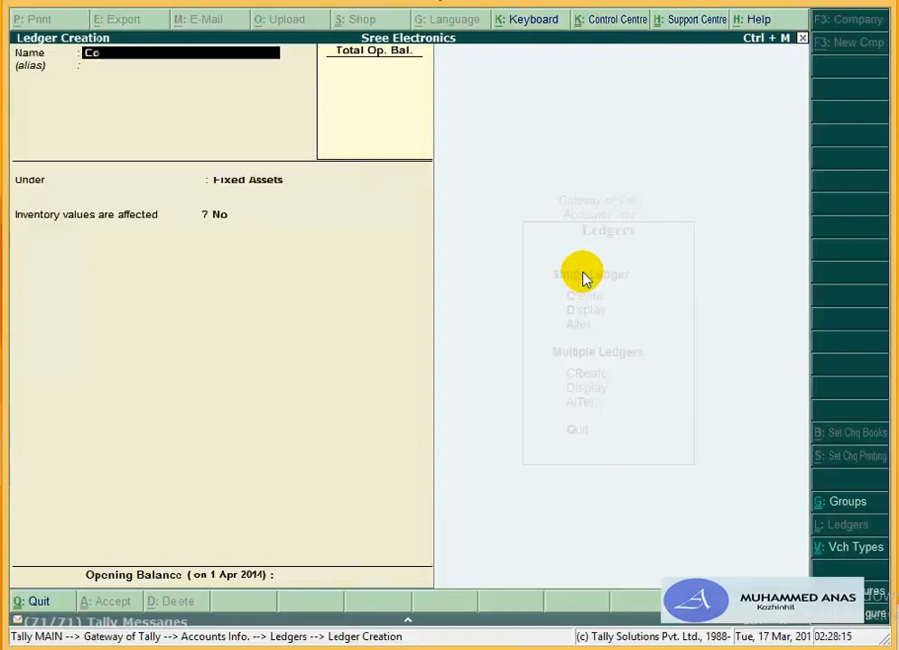
pyautogui.press('BackSpace')
pyautogui.write('mputer')
pyautogui.press('Return')
pyautogui.press('Return')
pyautogui.press('Return')
pyautogui.press('Return')
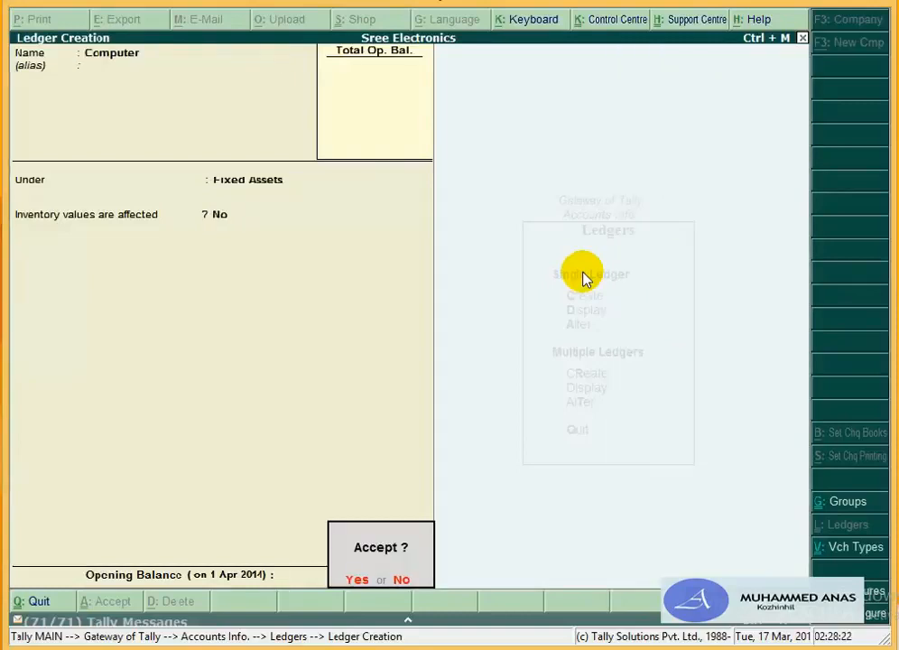
pyautogui.press('Return')
pyautogui.write('T')
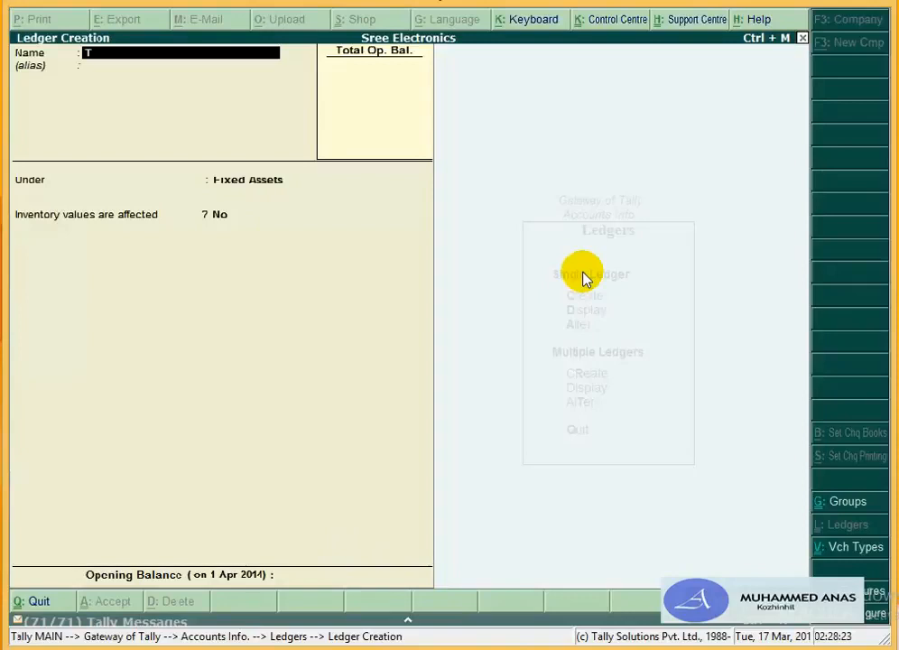
pyautogui.write('elephone')
pyautogui.press('Return')
pyautogui.press('Return')
pyautogui.press('Return')
pyautogui.press('Return')
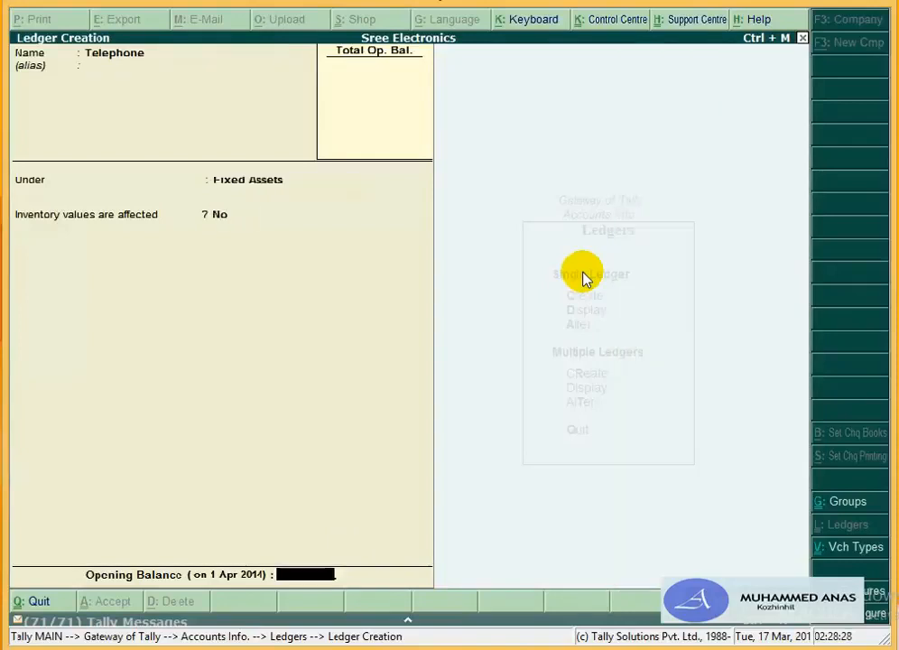
pyautogui.press('Return')
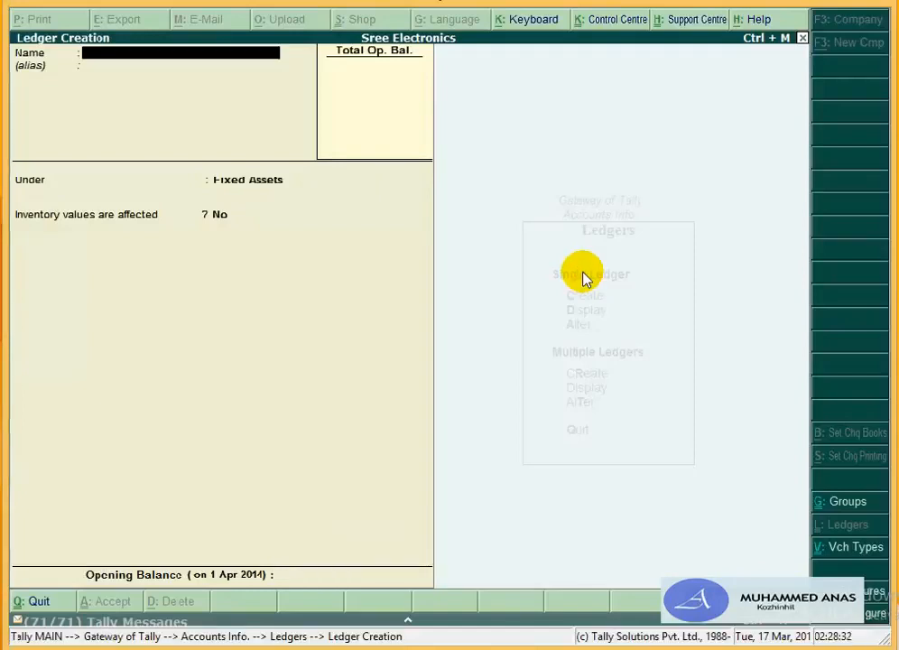
# Step: Save Postage & Courier under Indirect Expenses and start an Office Rent ledger in the same group
pyautogui.write('Po')
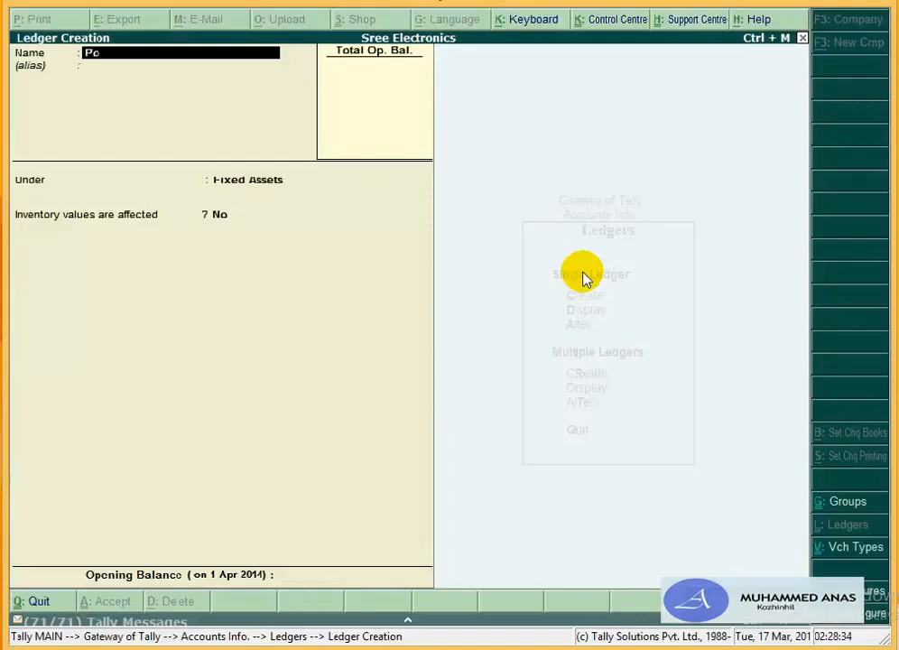
pyautogui.write('stage & Courier')
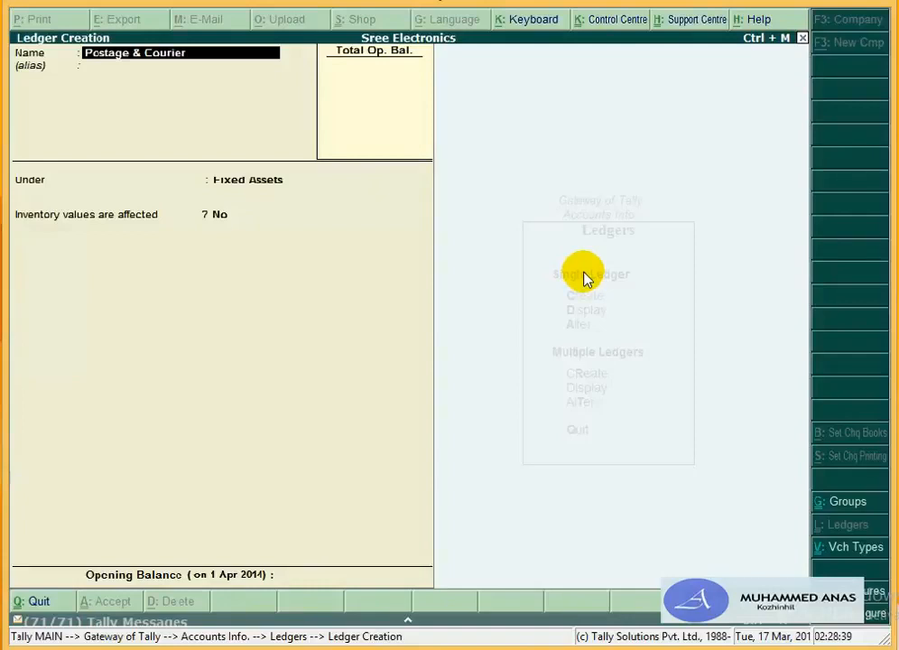
pyautogui.press('Return')
pyautogui.press('Return')
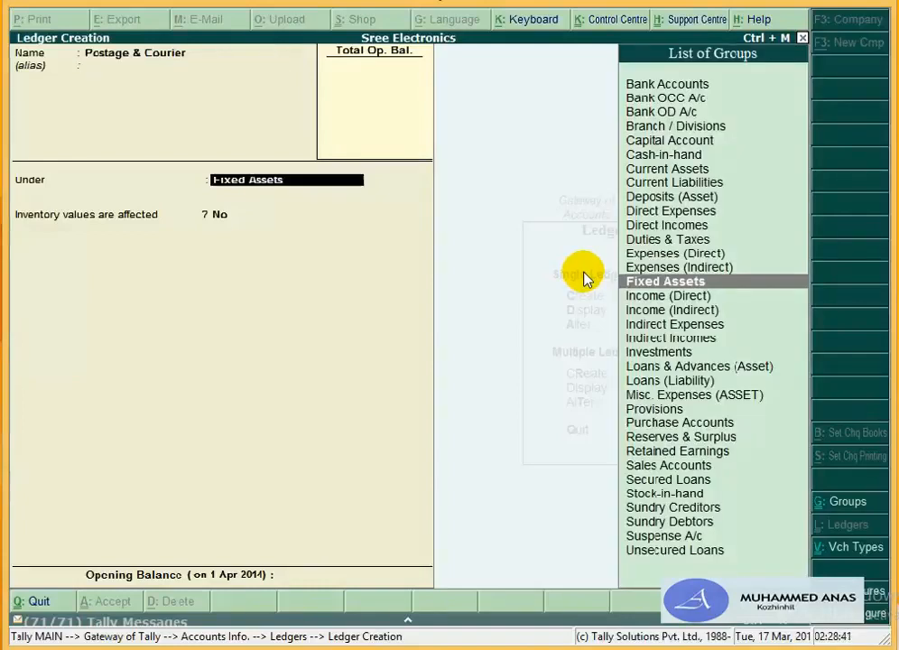
pyautogui.write('In')
pyautogui.press('Up')
pyautogui.press('Up')
pyautogui.press('Up')
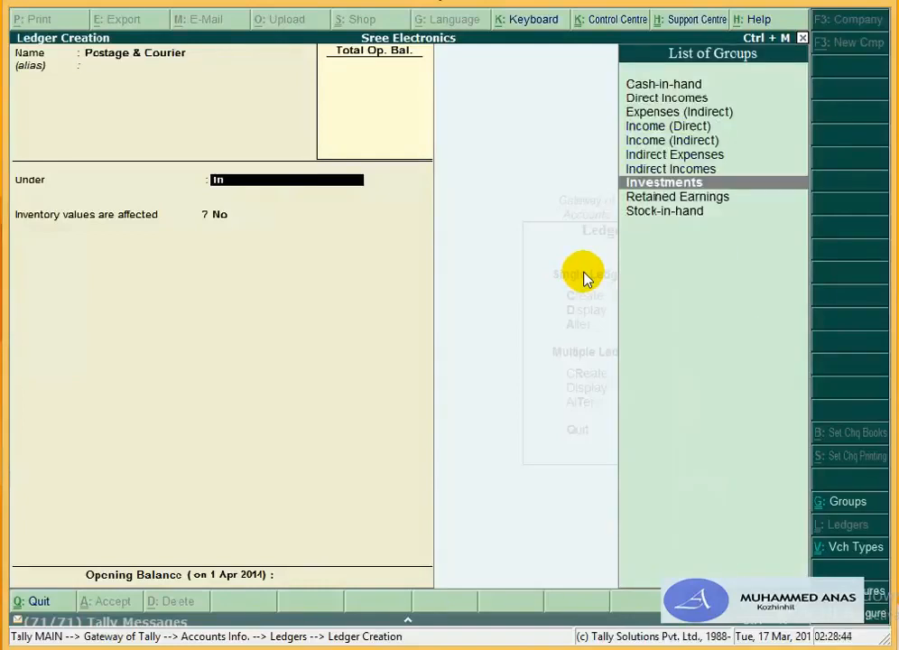
pyautogui.press('Return')
pyautogui.press('Return')
pyautogui.press('Return')
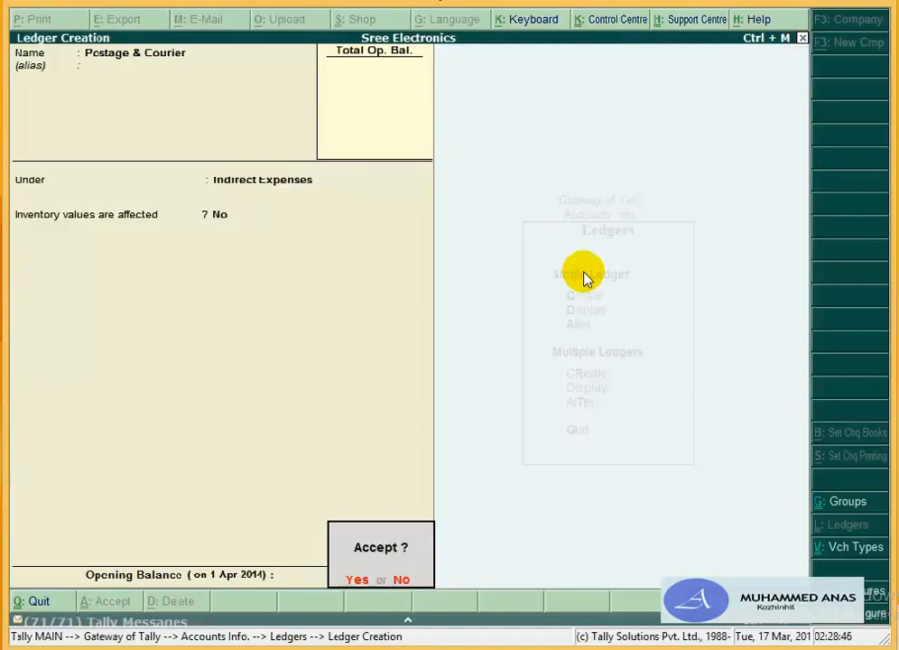
pyautogui.press('Return')
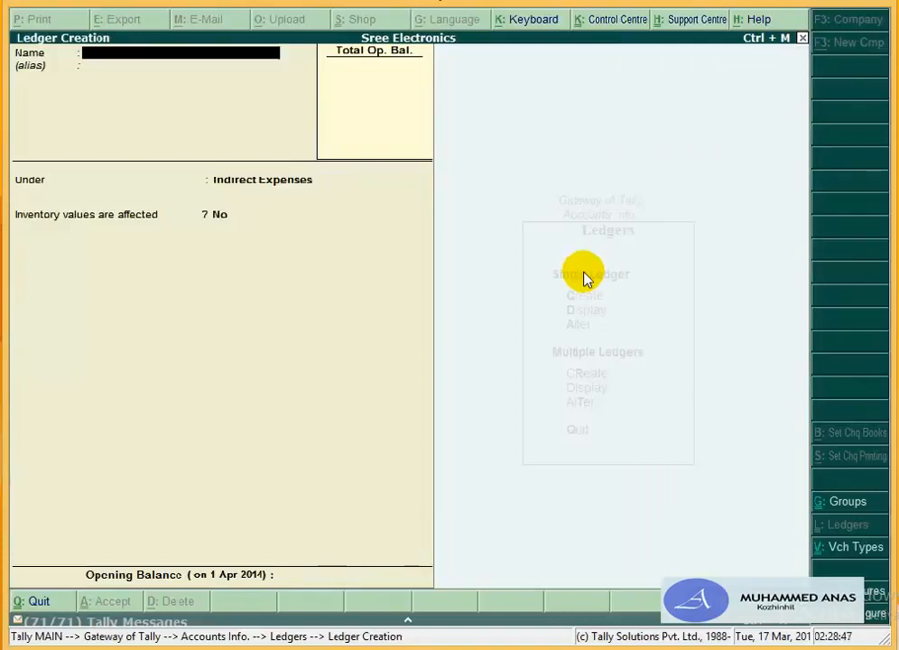
pyautogui.write('Office Re')
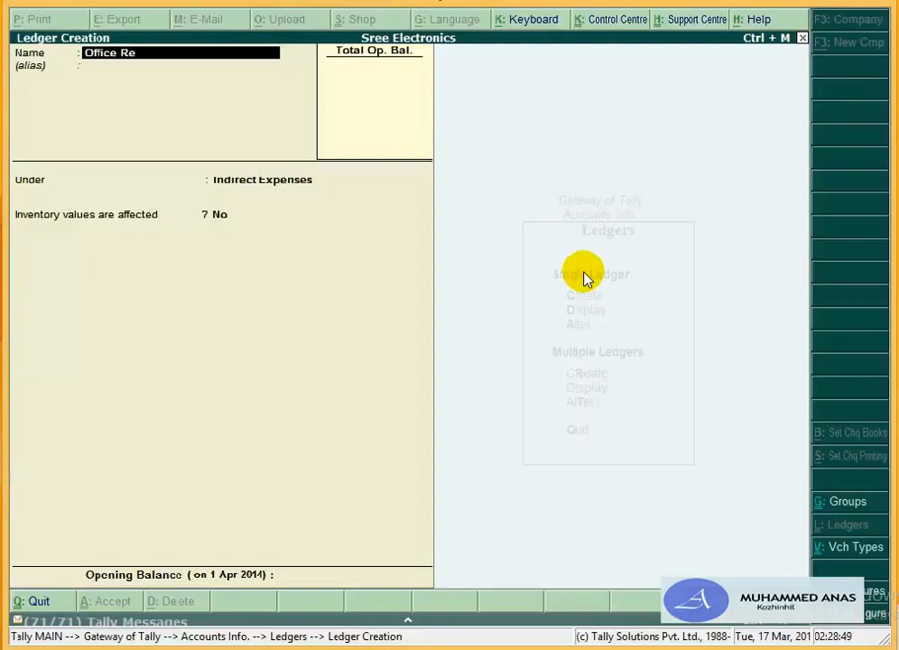
pyautogui.write('nt')
pyautogui.press('Return')
pyautogui.press('Return')
pyautogui.press('Return')
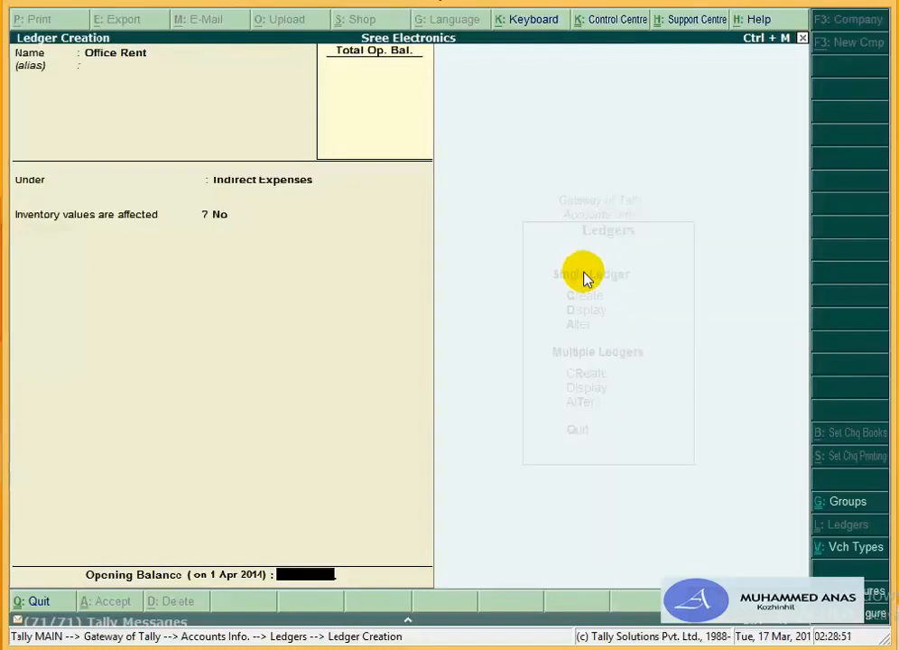
pyautogui.press('Return')
pyautogui.press('Return')
# Step: Create a Rent Advance ledger grouped under Deposits (Asset), with no opening balance
pyautogui.write('R')
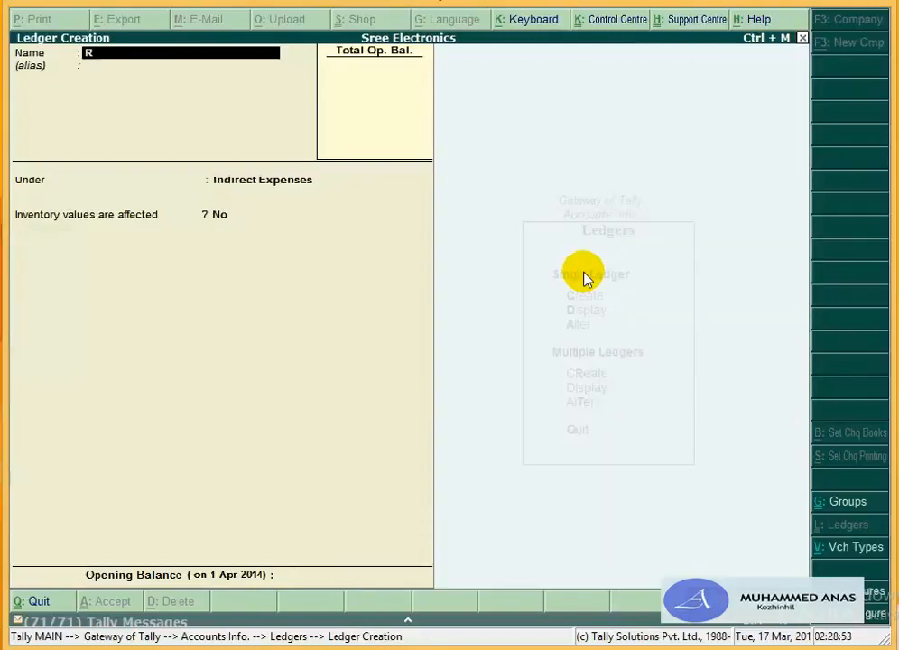
pyautogui.write('ent Adv')
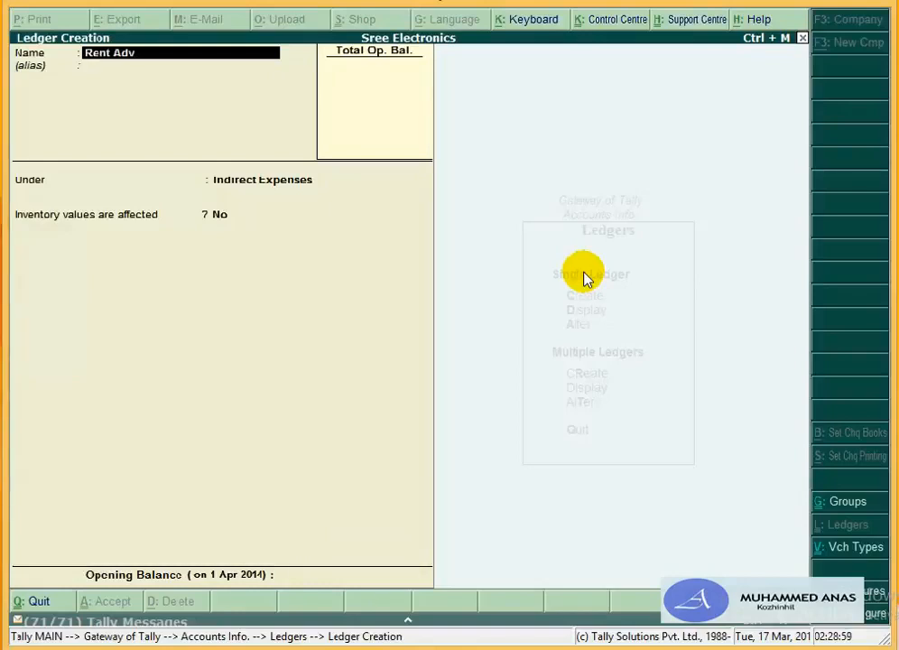
pyautogui.write('ance')
pyautogui.press('Return')
pyautogui.press('Return')
pyautogui.press('Return')
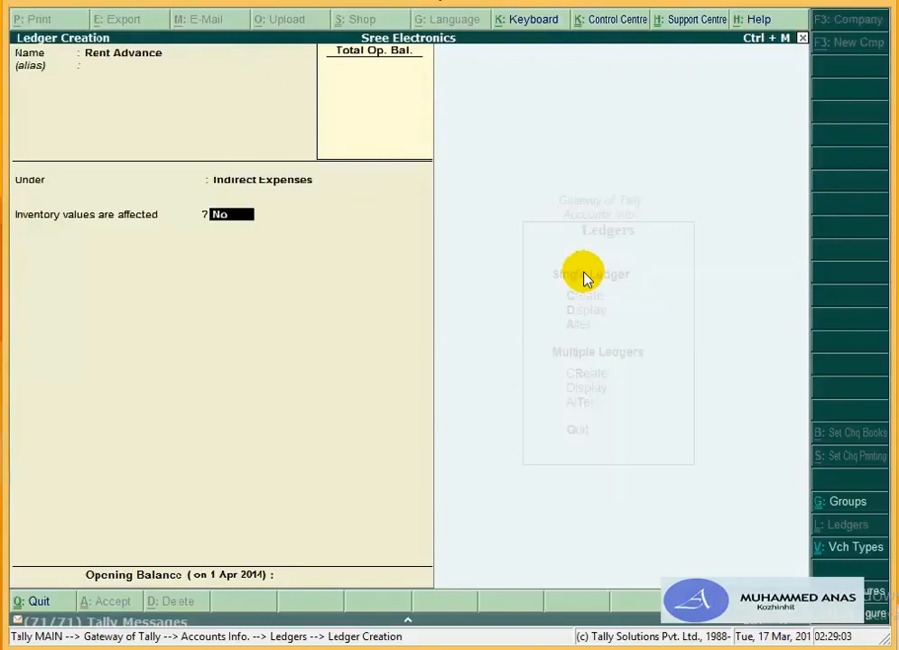
pyautogui.press('BackSpace')
pyautogui.write('D')
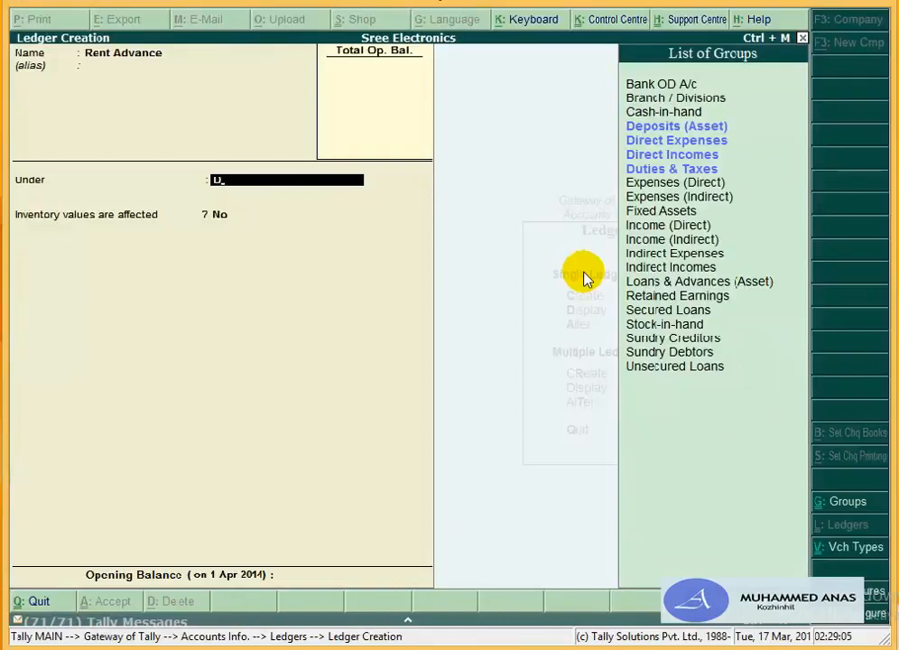
pyautogui.press('Return')
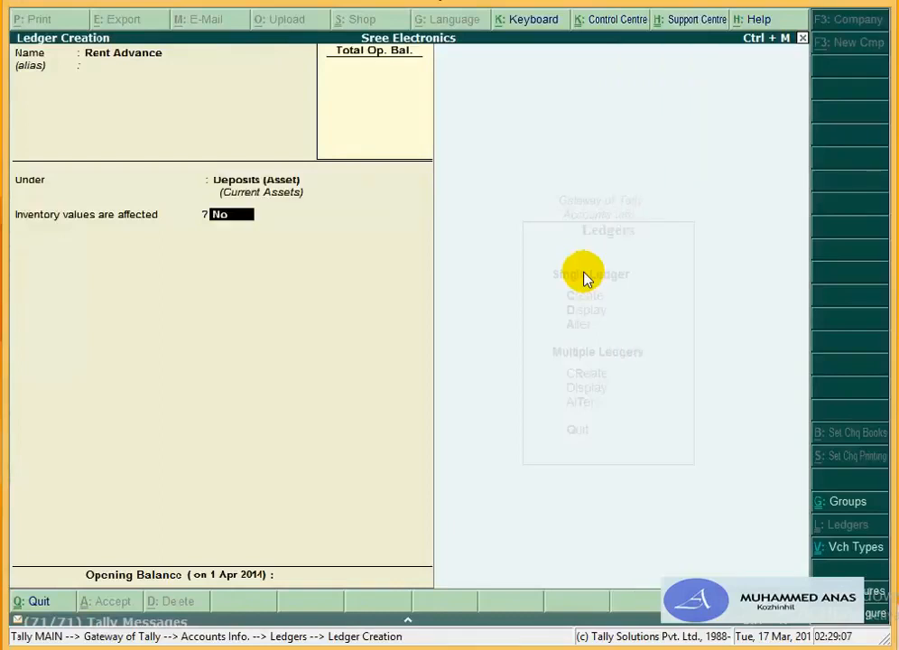
pyautogui.press('Return')
pyautogui.press('Return')
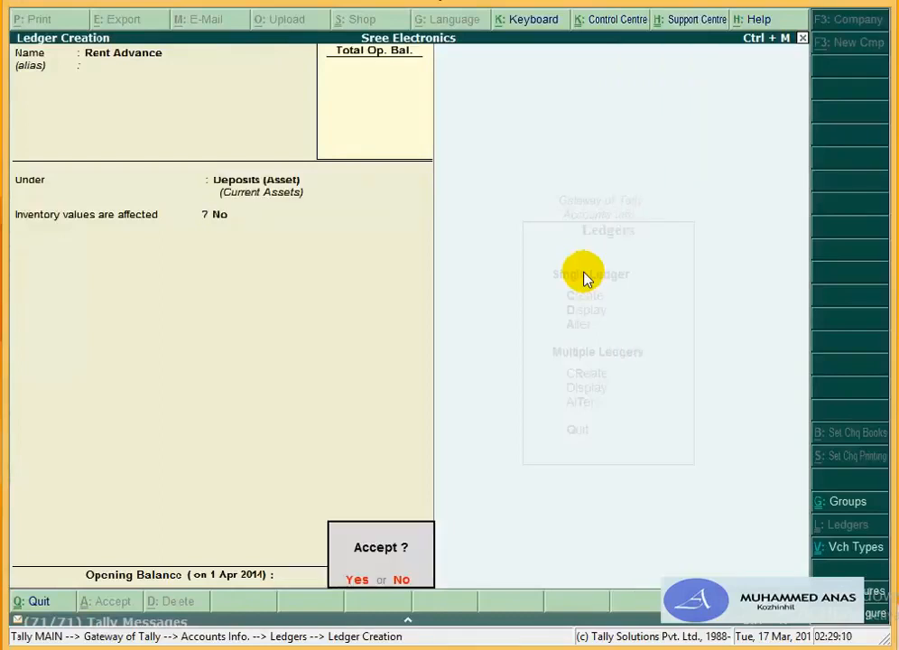
pyautogui.press('Return')
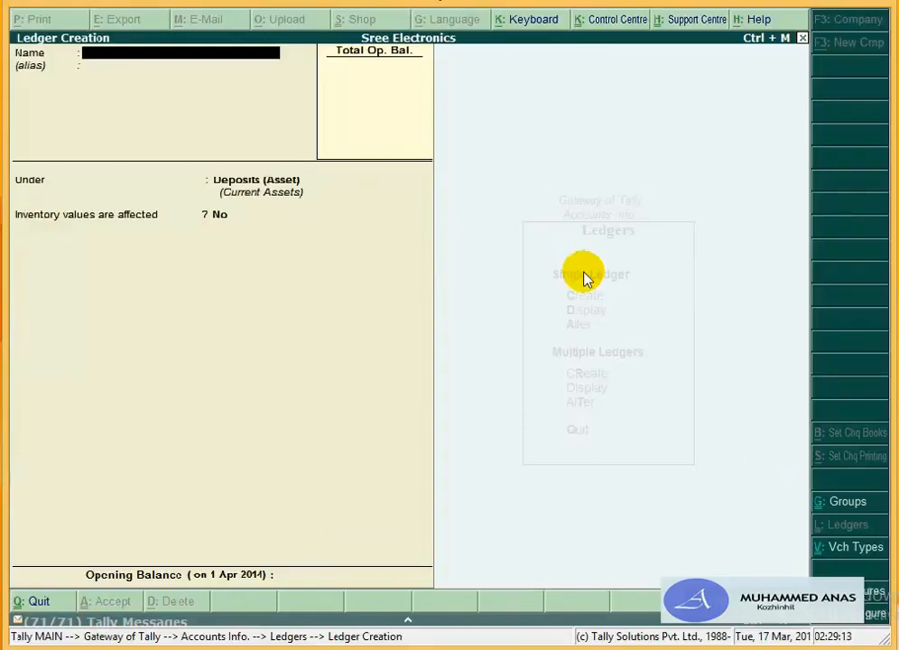
# Step: Create the electricity ledger (entered as 'Electricity Charhes') under Indirect Expenses
pyautogui.write('Electricity Ch')
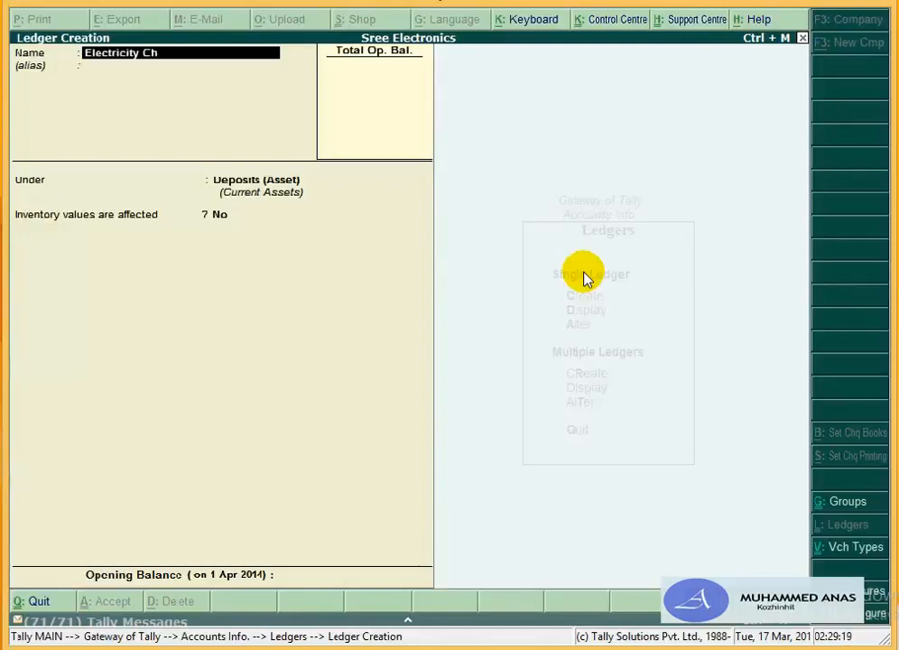
pyautogui.write('arhes')
pyautogui.press('Return')
pyautogui.press('Return')
pyautogui.write('In')
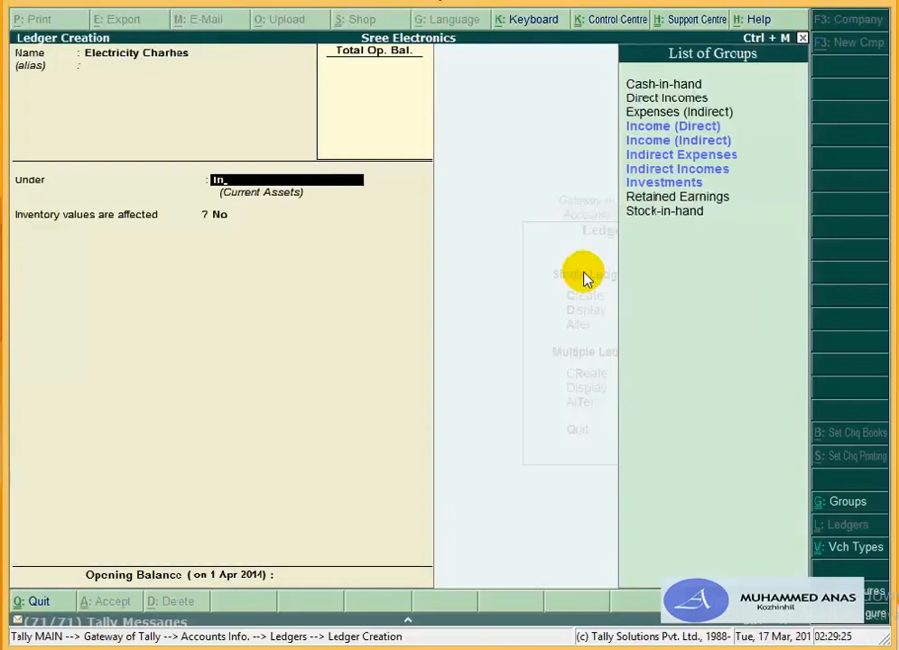
pyautogui.press('Down')
pyautogui.press('Down')
pyautogui.press('Down')
pyautogui.press('Return')
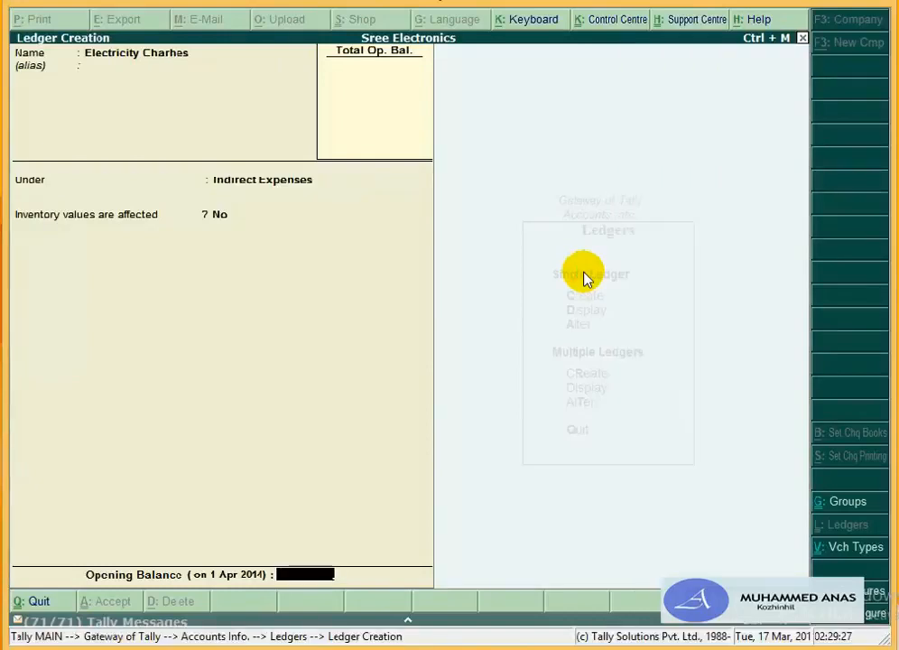
pyautogui.press('Return')
pyautogui.press('Return')
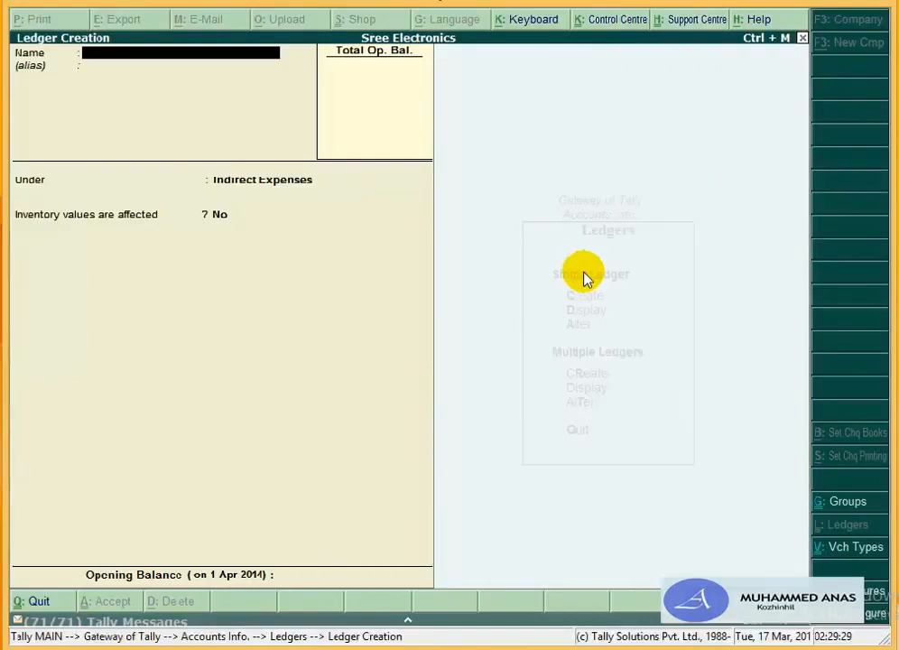
# Step: Add Advertisement Charge and Business Promotion Charges ledgers, both under Indirect Expenses
pyautogui.write('Advertisement')
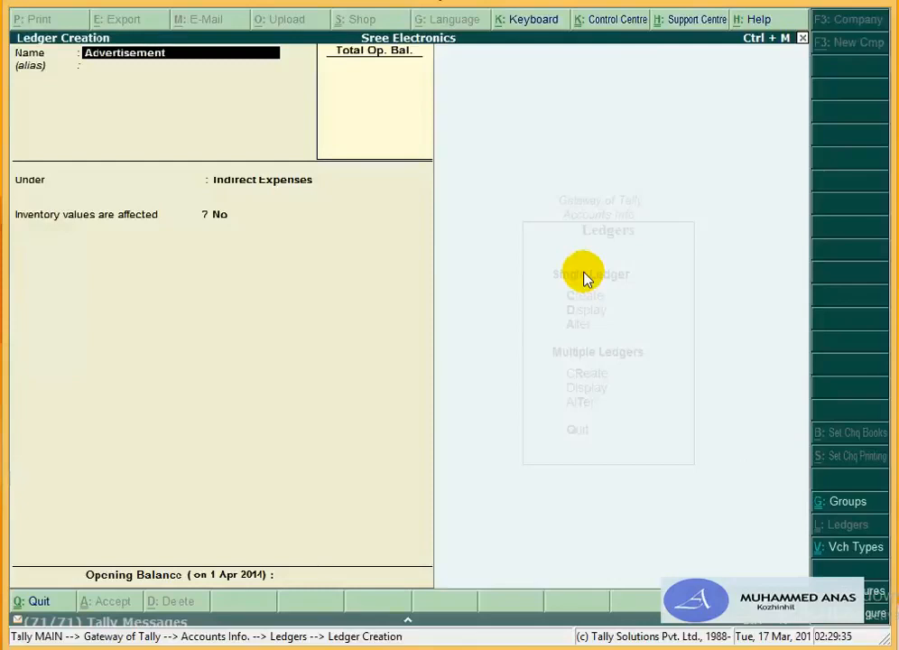
pyautogui.write(' Charge')
pyautogui.press('Return')
pyautogui.press('Return')
pyautogui.press('Return')
pyautogui.press('Return')
pyautogui.press('Return')
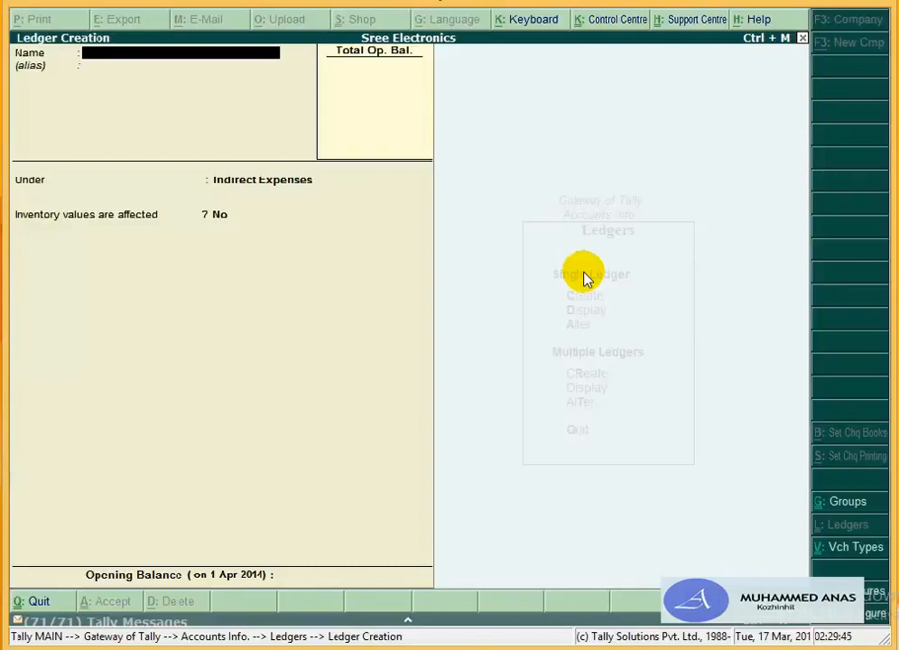
pyautogui.write('Business Pro')
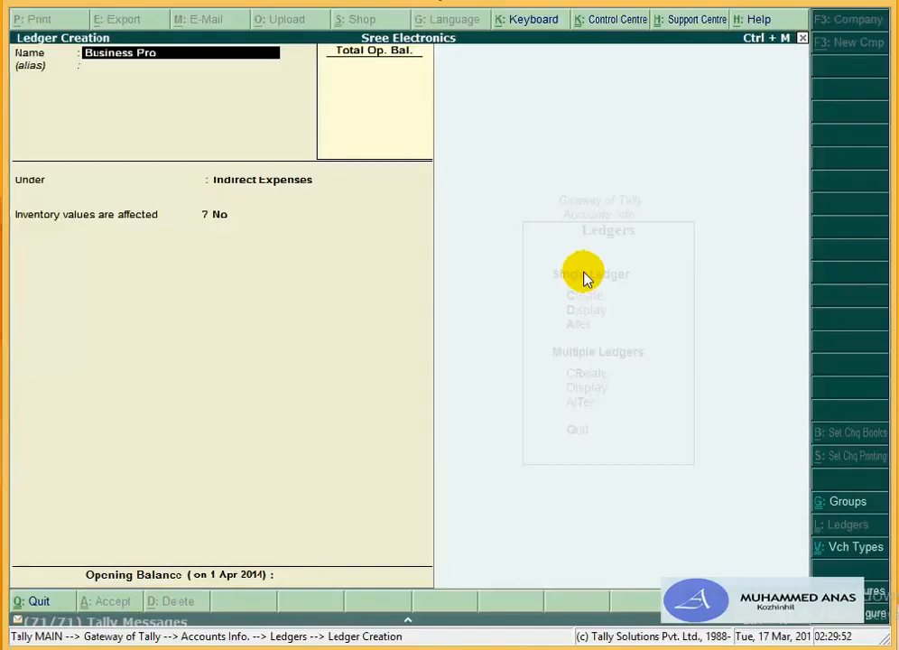
pyautogui.write('motion Ch')
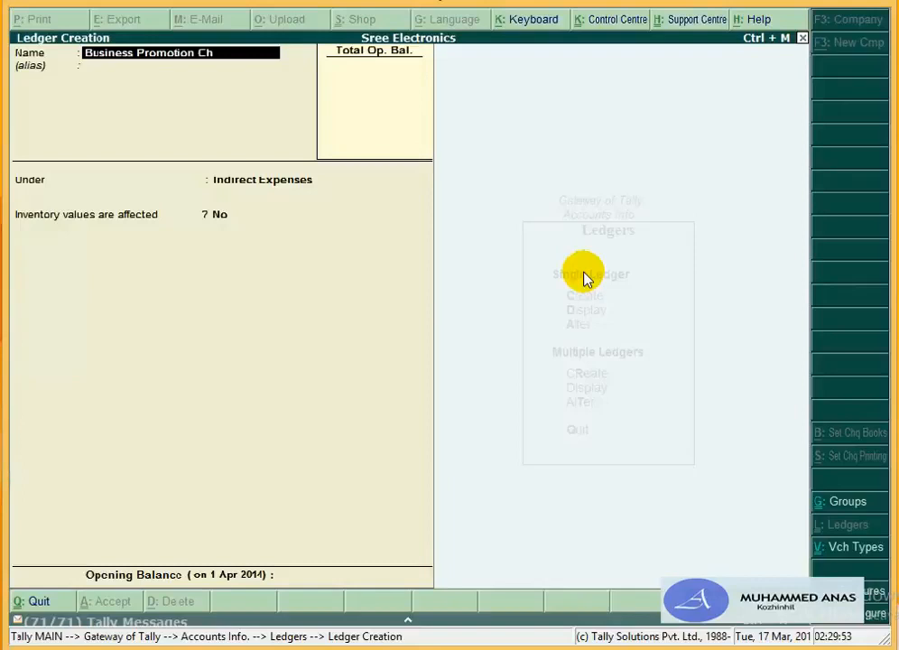
pyautogui.write('arges')
pyautogui.press('Return')
pyautogui.press('Return')
pyautogui.press('Return')
pyautogui.press('Return')
pyautogui.press('Return')
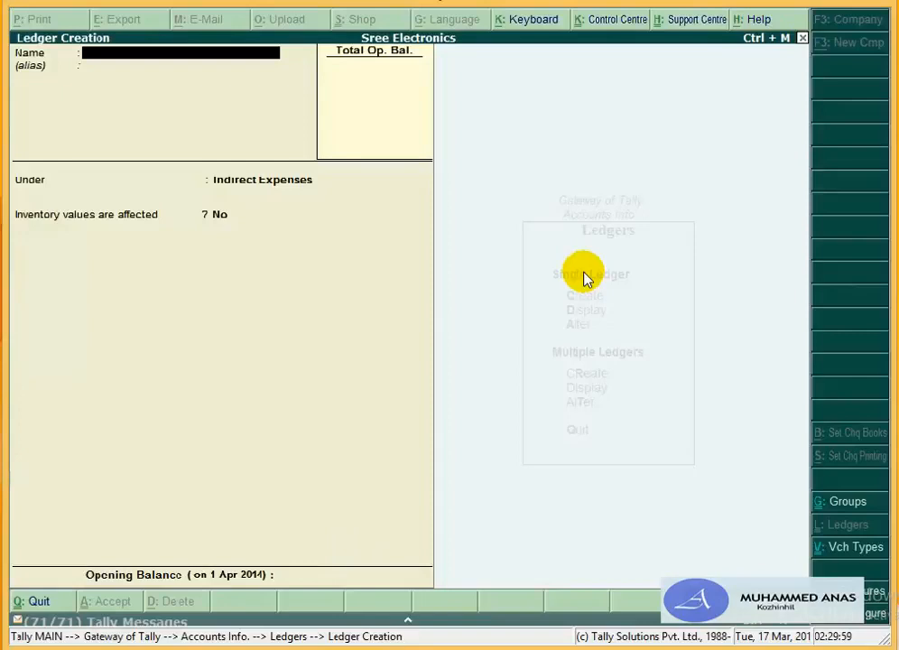
# Step: Quit Ledger Creation, back out to Gateway of Tally, and bring up Company Features (F11)
pyautogui.press('Escape')
pyautogui.press('Return')
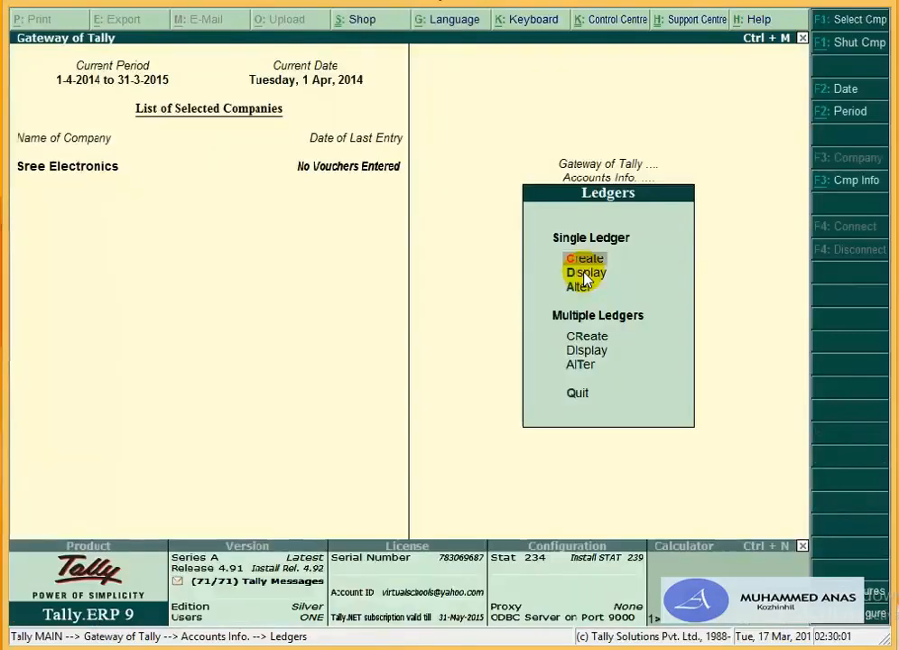
pyautogui.press('Escape')
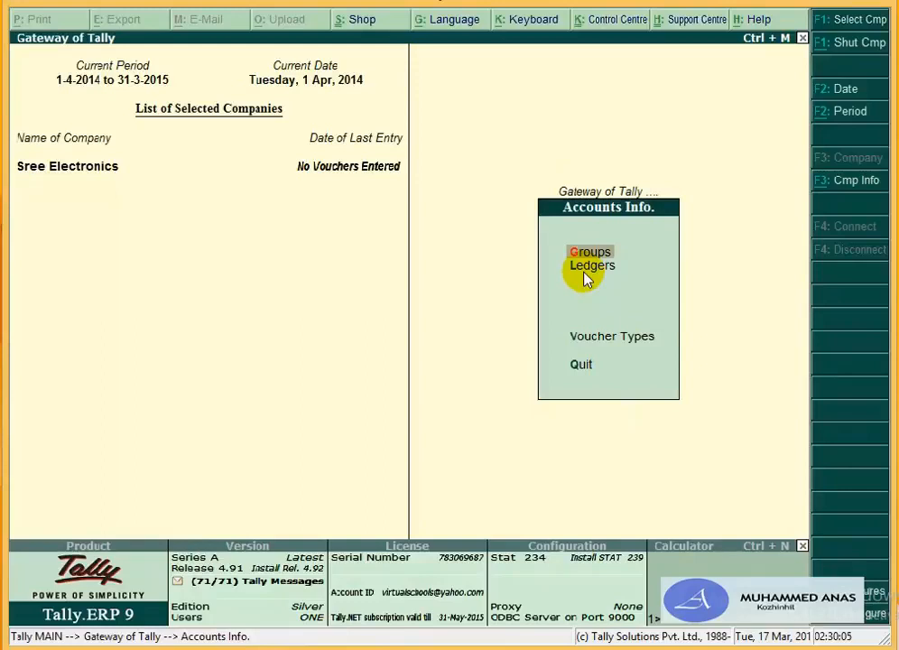
pyautogui.press('Escape')
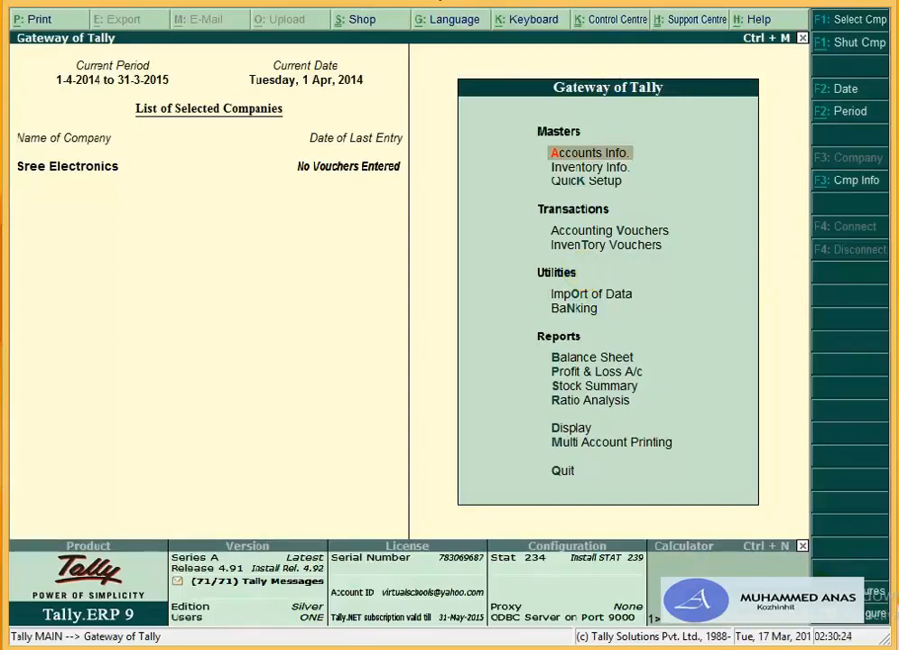
pyautogui.press('F11')
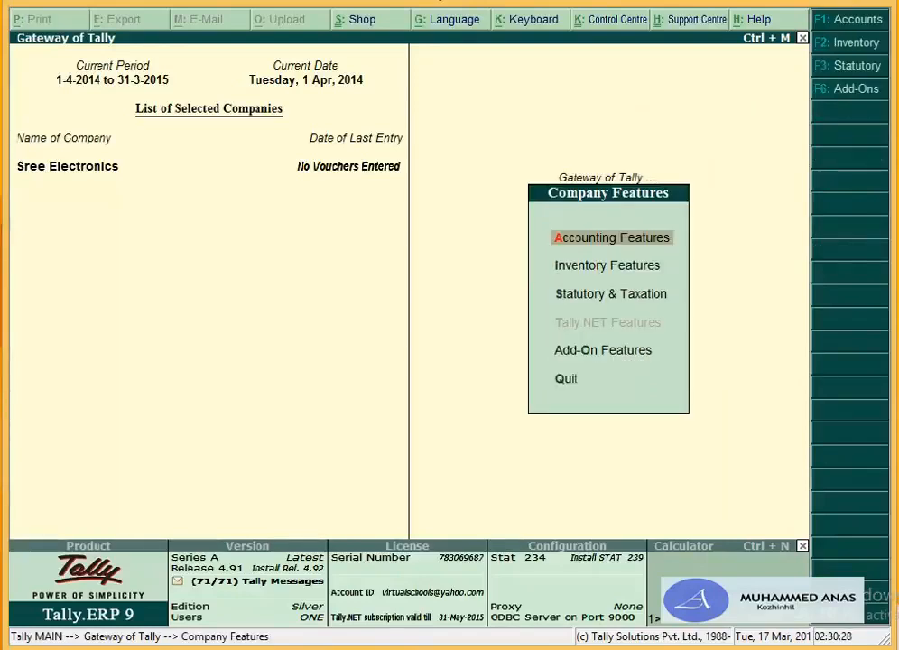
# Step: Set Maintain Cost Centres and More than ONE Payroll / Cost Category to Yes in Accounting Features, then accept
pyautogui.press('Return')
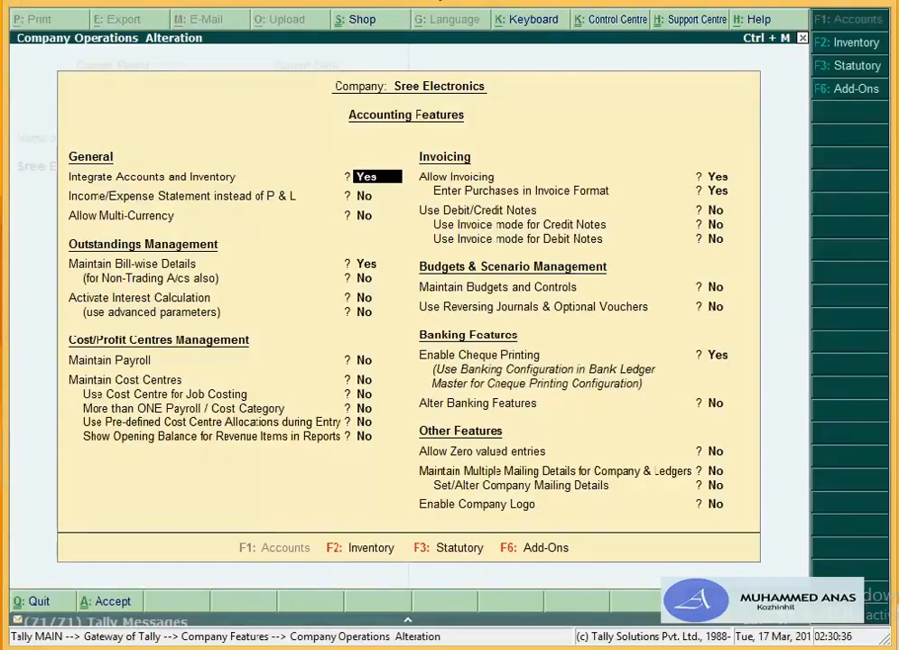
pyautogui.press('Return')
pyautogui.press('Return')
pyautogui.press('Return')
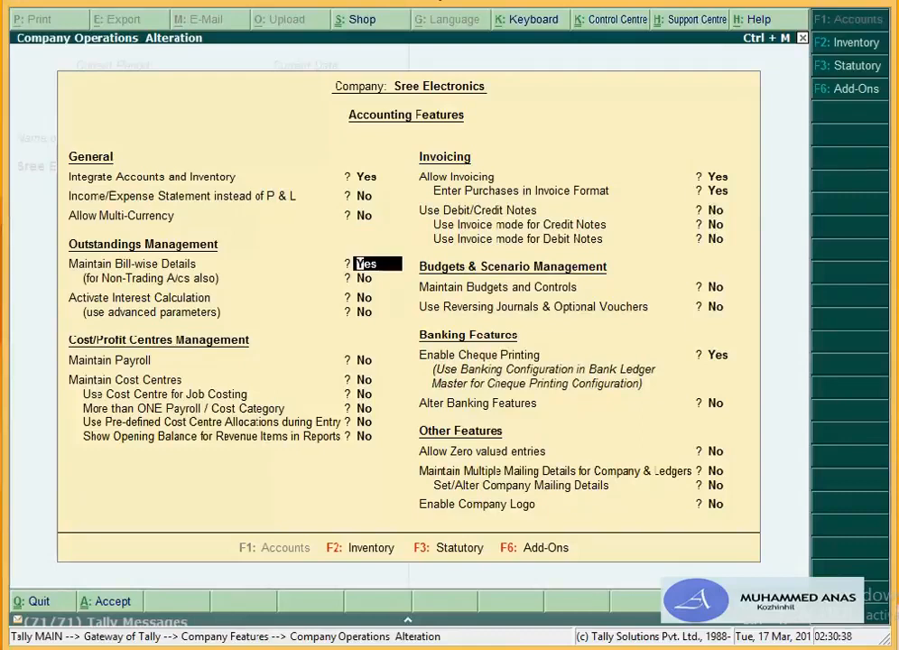
pyautogui.press('Return')
pyautogui.press('Return')
pyautogui.press('Return')
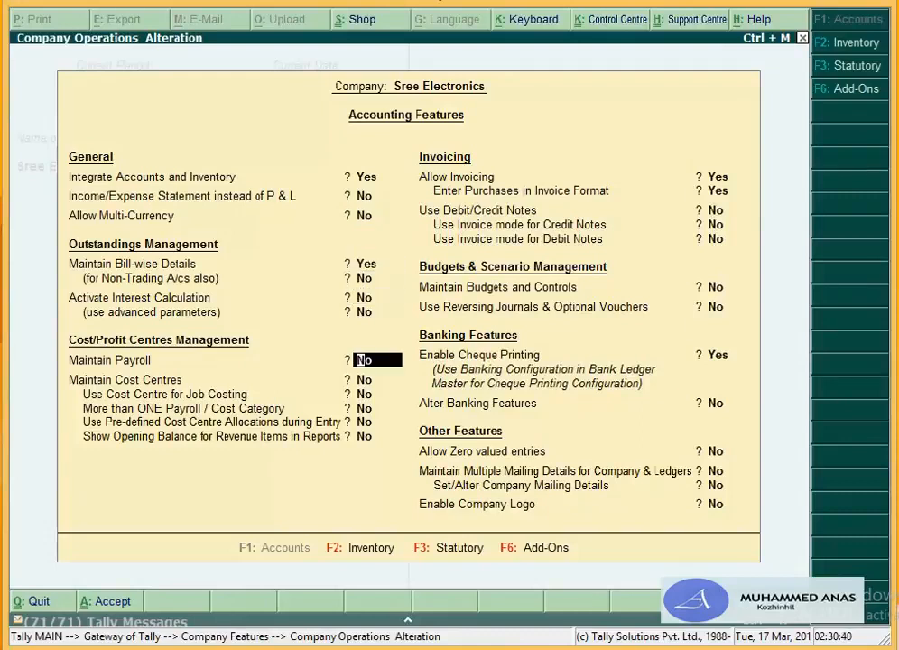
pyautogui.press('Return')
pyautogui.write('y')
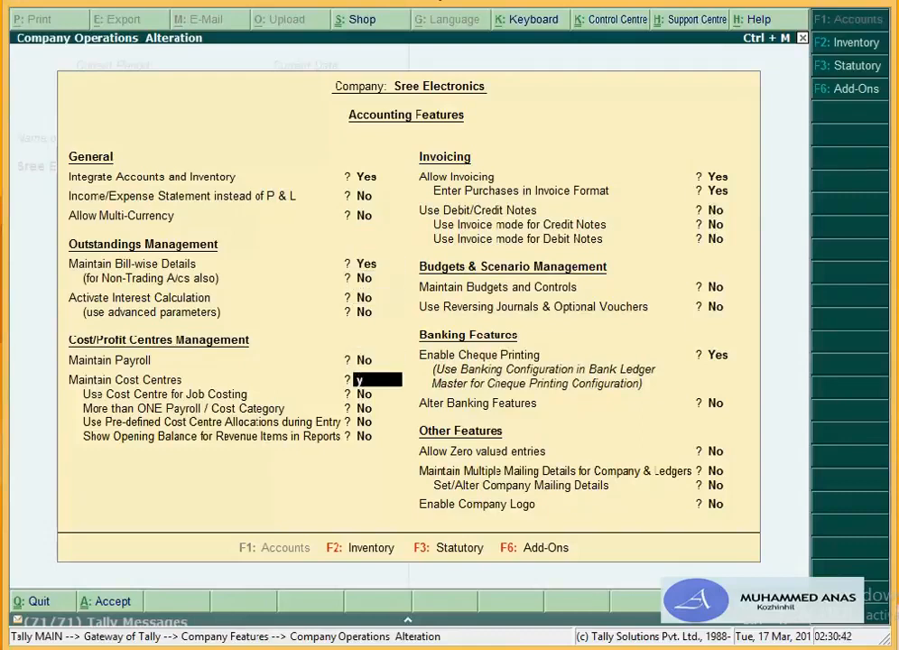
pyautogui.press('Return')
pyautogui.press('Return')
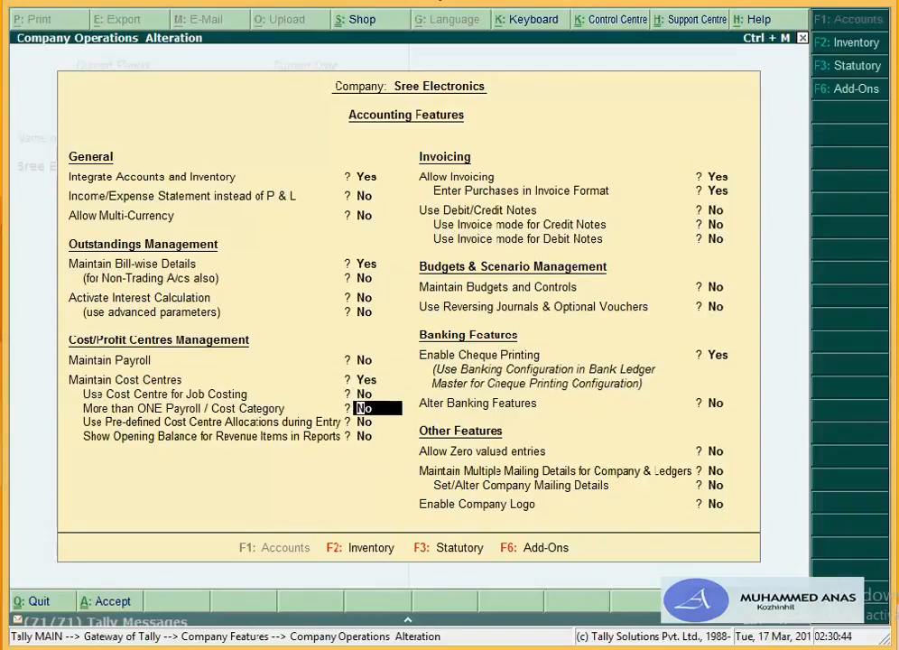
pyautogui.write('y')
pyautogui.press('Return')
pyautogui.press('Return')
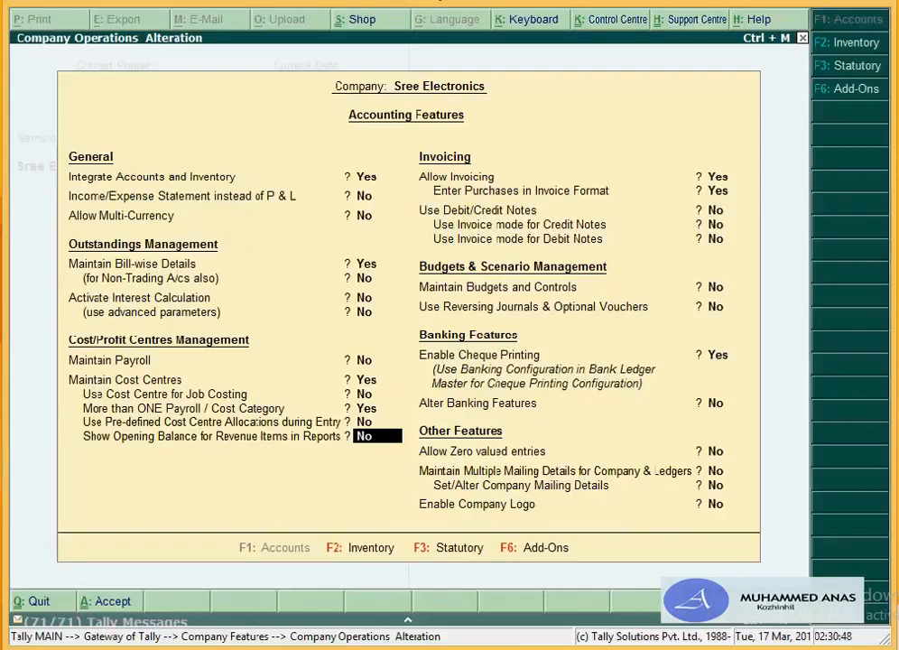
pyautogui.press('Return')
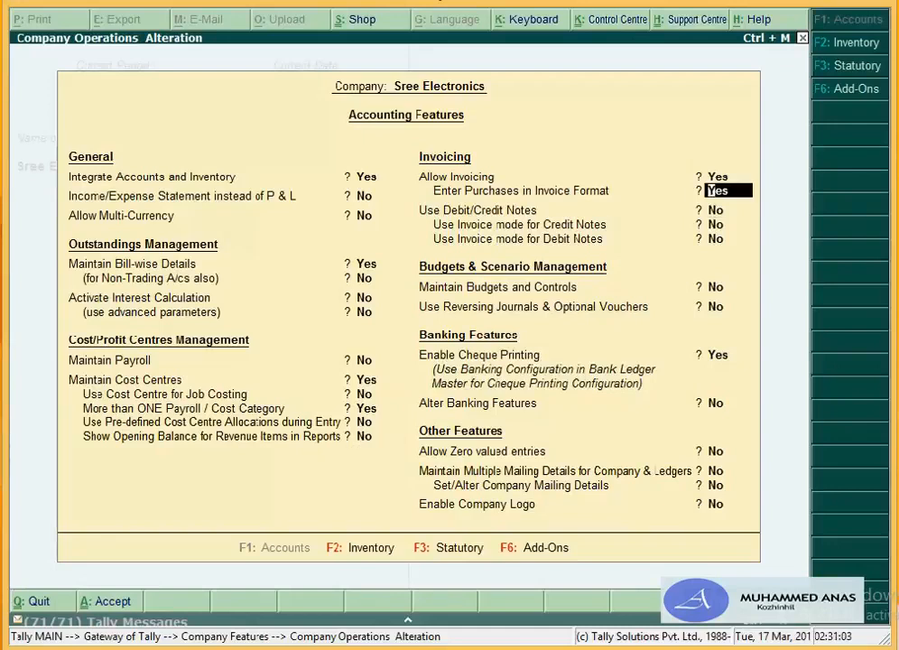
pyautogui.press('Return')
pyautogui.press('Return')
pyautogui.press('Return')
pyautogui.press('Return')
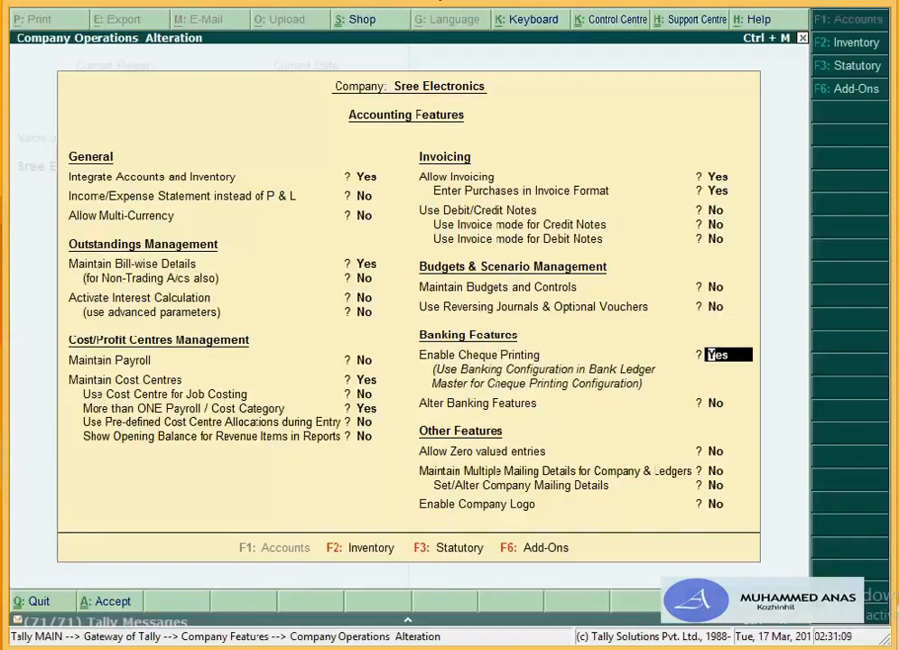
pyautogui.press('Return')
pyautogui.press('Return')
pyautogui.press('Return')
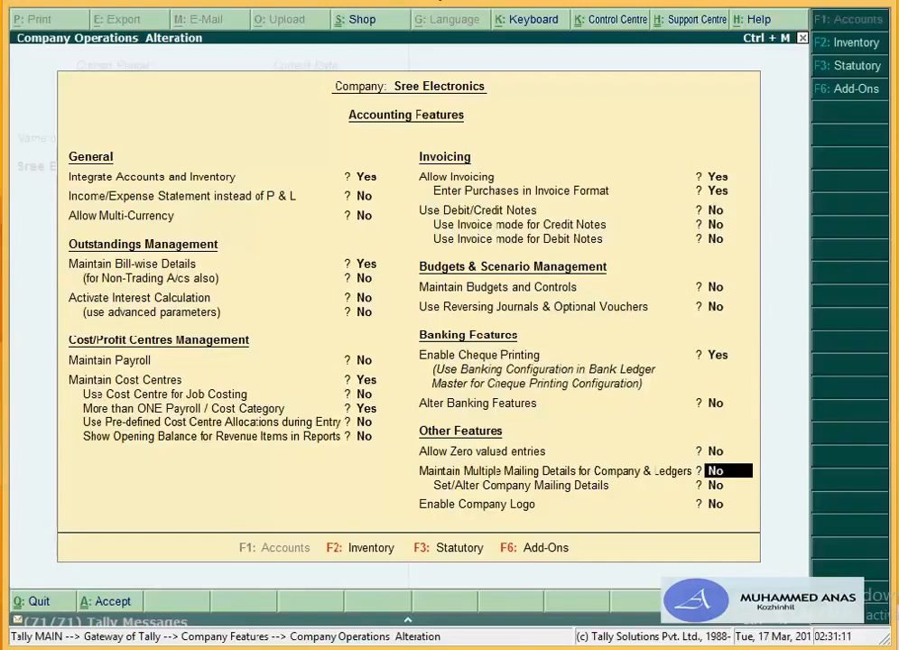
pyautogui.press('Return')
pyautogui.press('Return')
pyautogui.press('Return')
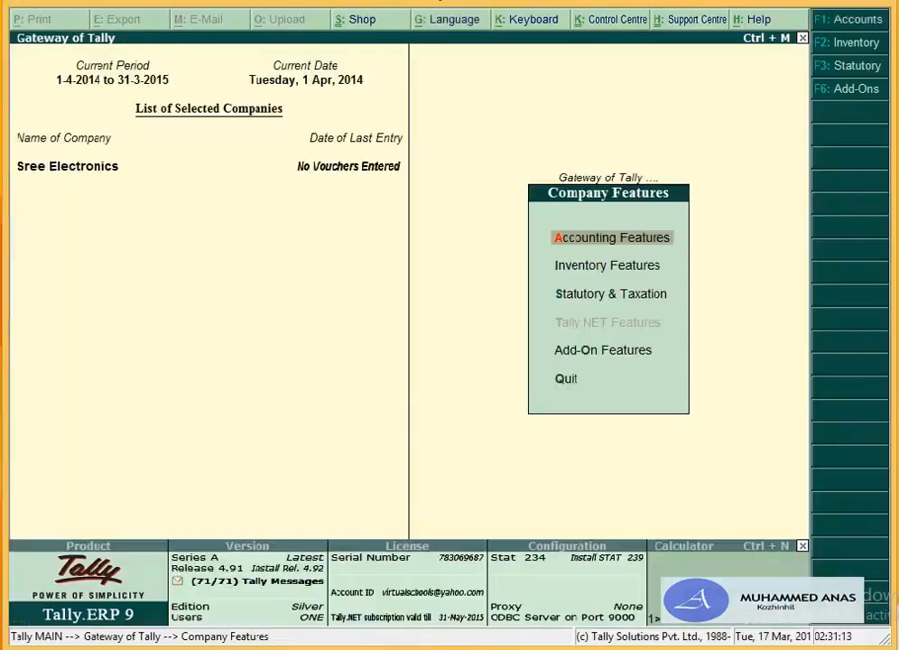
# Step: Set Maintain Multiple Godowns and Maintain Stock Categories to Yes in Inventory Features, then accept
pyautogui.press('Down')
pyautogui.press('Return')
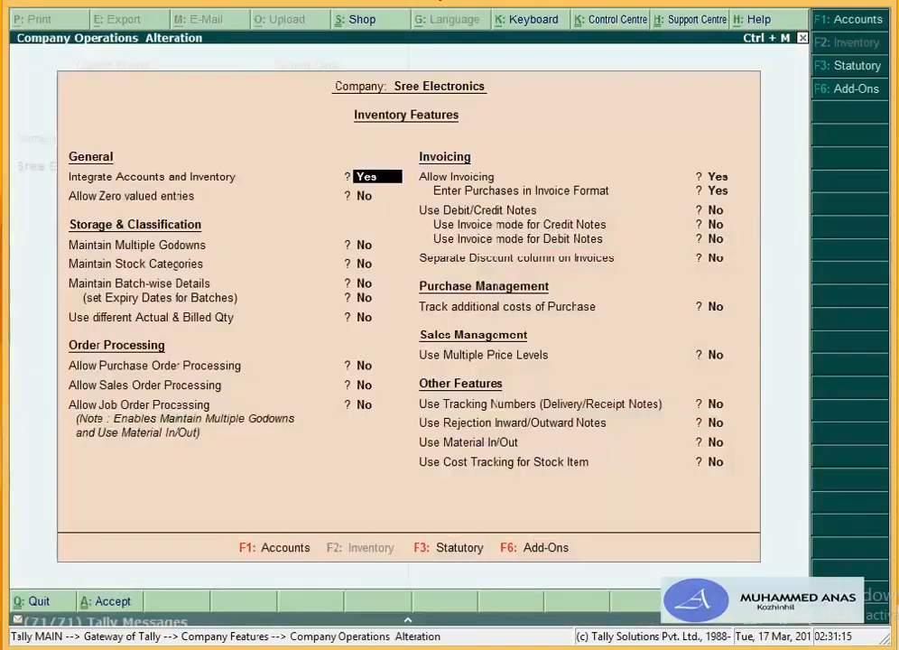
pyautogui.press('Return')
pyautogui.press('Return')
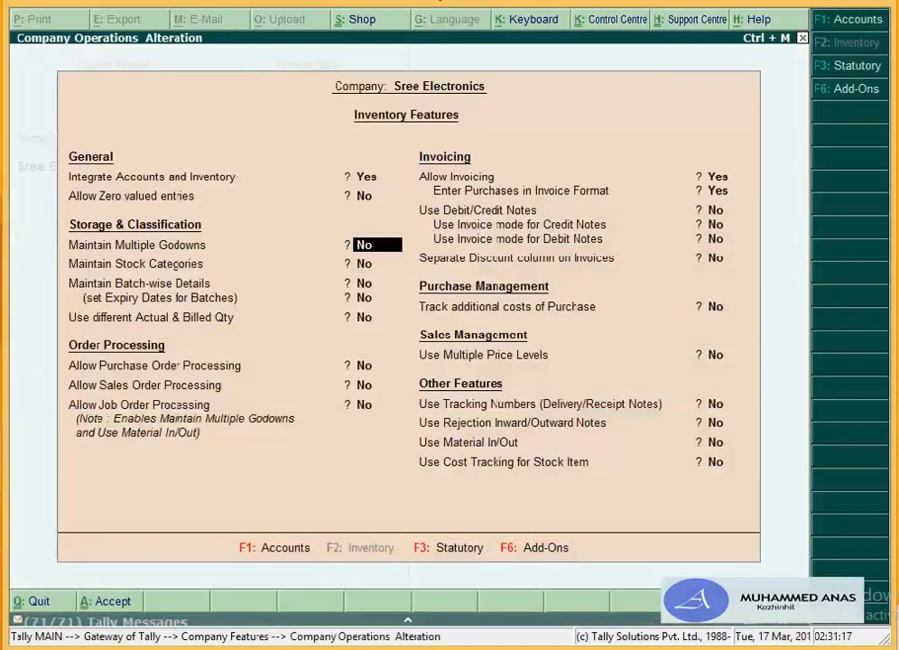
pyautogui.write('y')
pyautogui.press('Return')
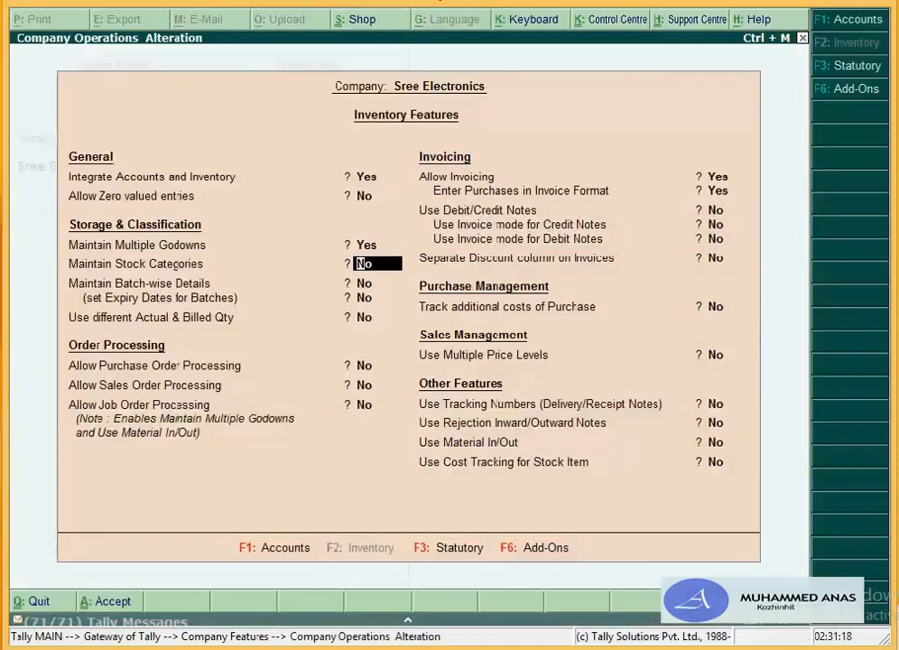
pyautogui.write('y')
pyautogui.press('Return')
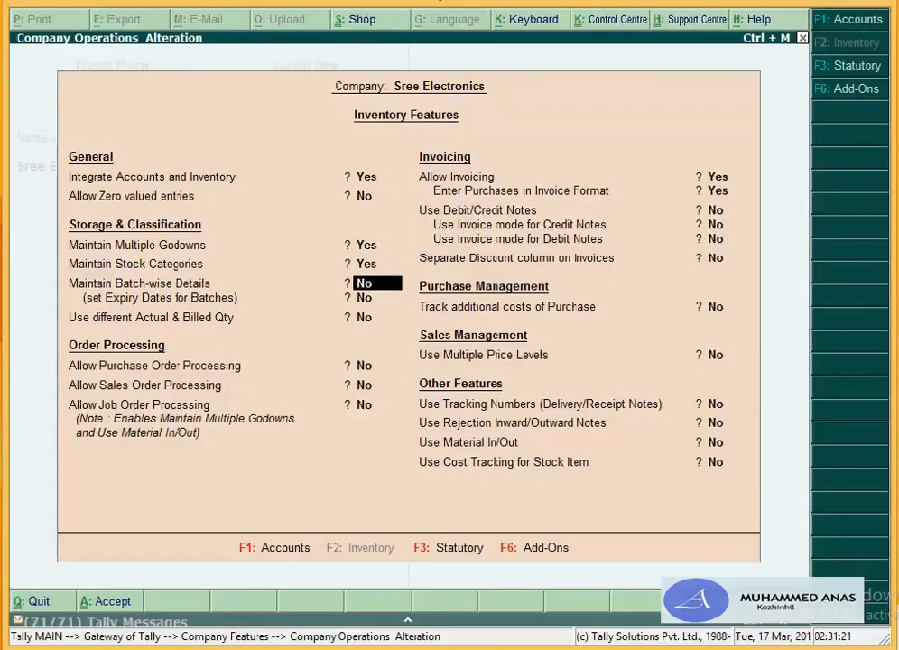
pyautogui.press('Return')
pyautogui.press('Return')
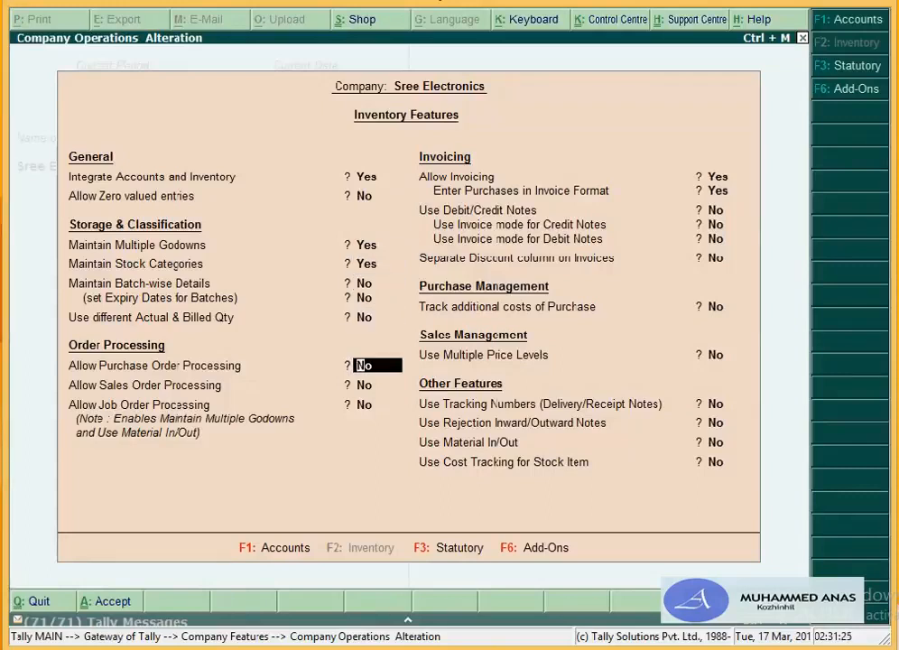
pyautogui.press('Return')
pyautogui.press('Return')
pyautogui.press('Return')
pyautogui.press('Return')
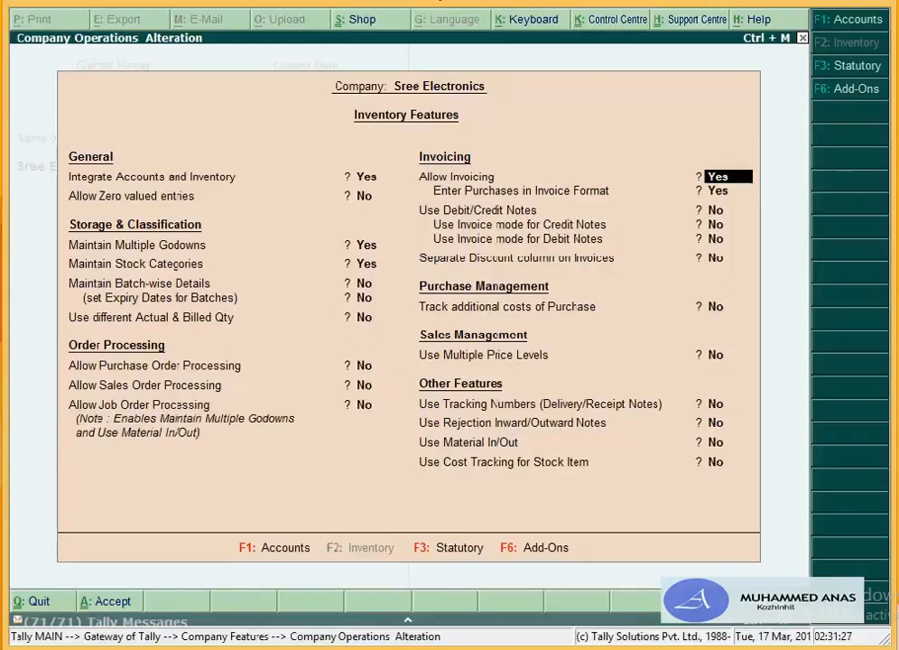
pyautogui.press('Return')
pyautogui.press('Return')
pyautogui.press('Return')
pyautogui.press('Return')
pyautogui.press('Return')
pyautogui.press('Return')
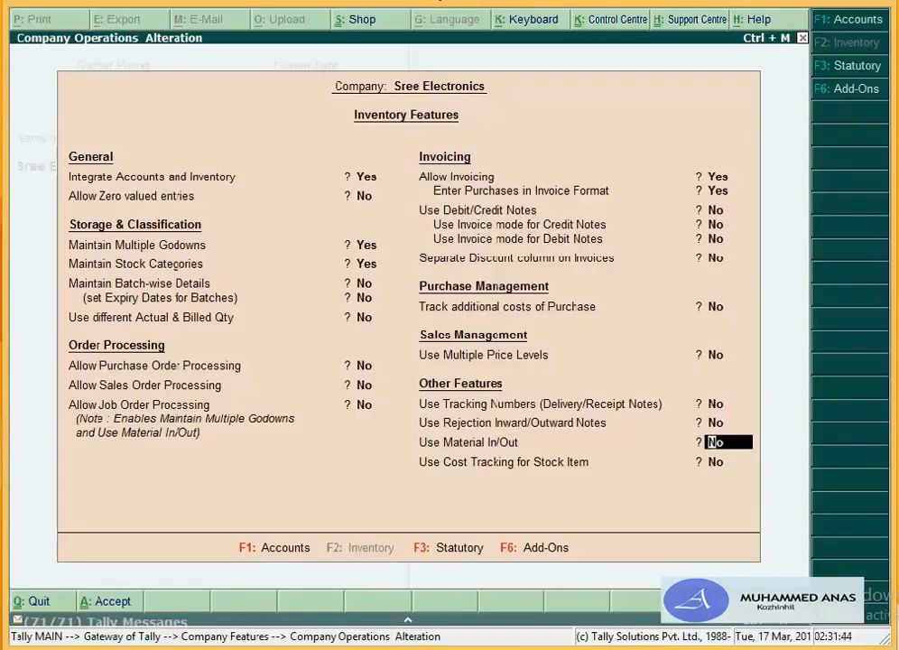
pyautogui.press('Return')
pyautogui.press('Return')
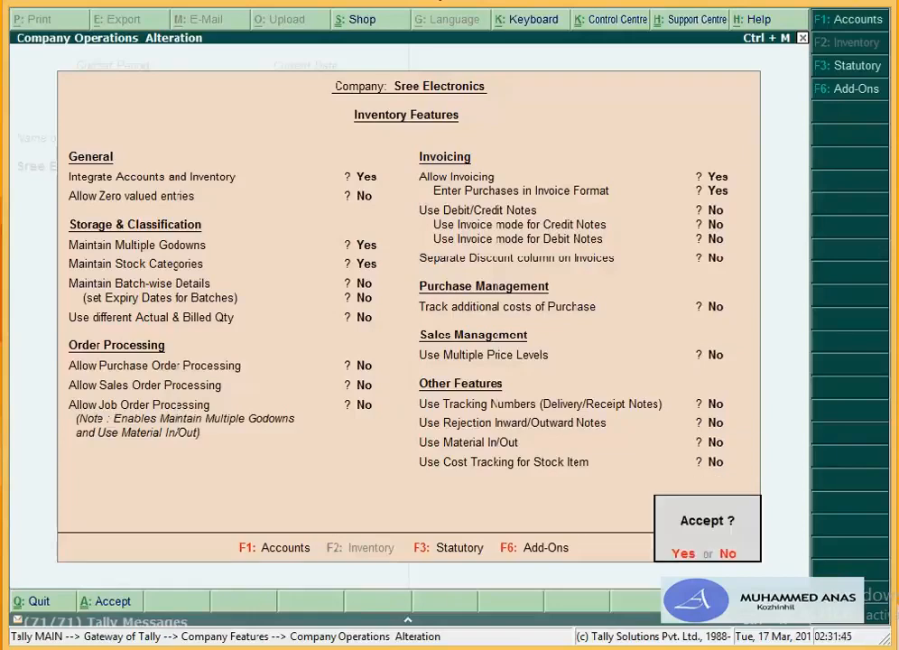
pyautogui.press('Return')
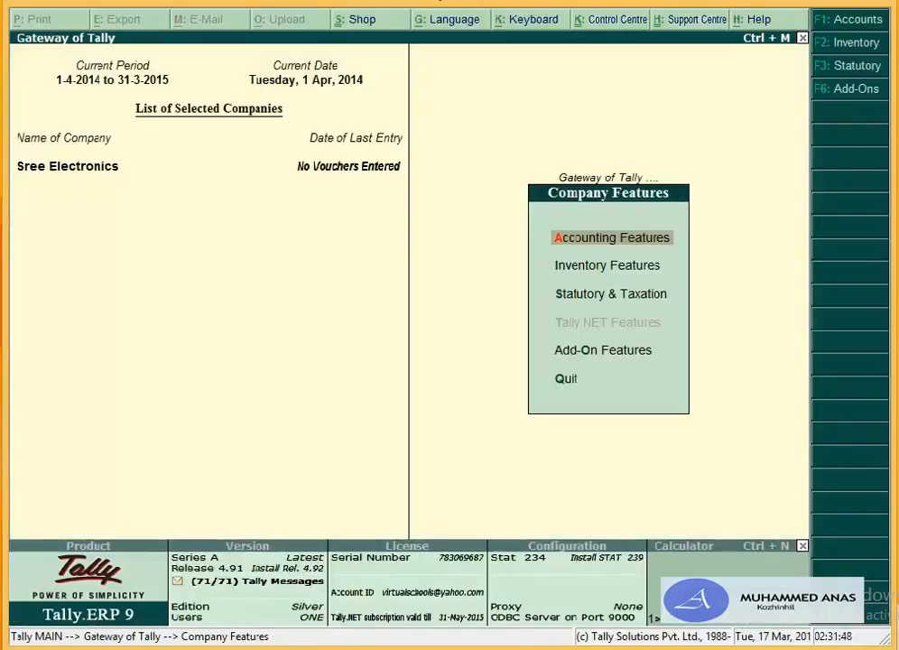
# Step: Set Enable Value Added Tax (VAT) to Yes in Statutory & Taxation, accept, and leave Company Features
pyautogui.press('s')
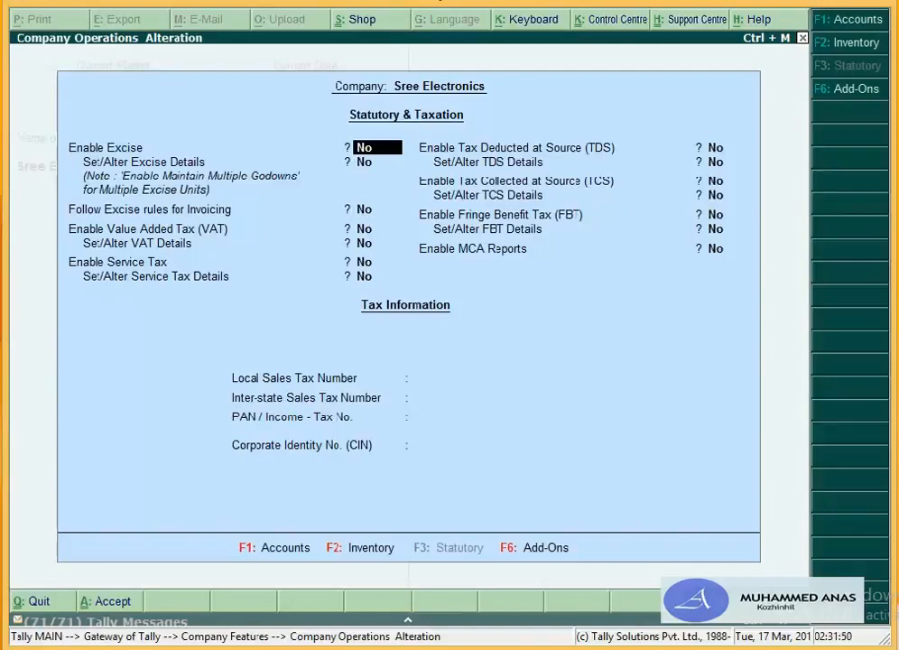
pyautogui.press('Return')
pyautogui.press('Return')
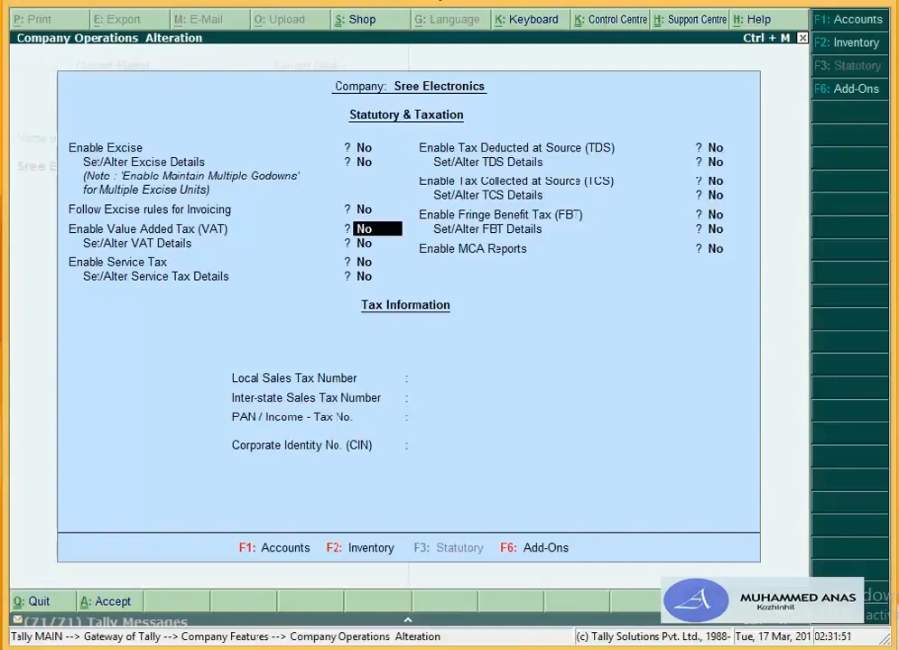
pyautogui.write('y')
pyautogui.press('Return')
pyautogui.press('Return')
pyautogui.press('Return')
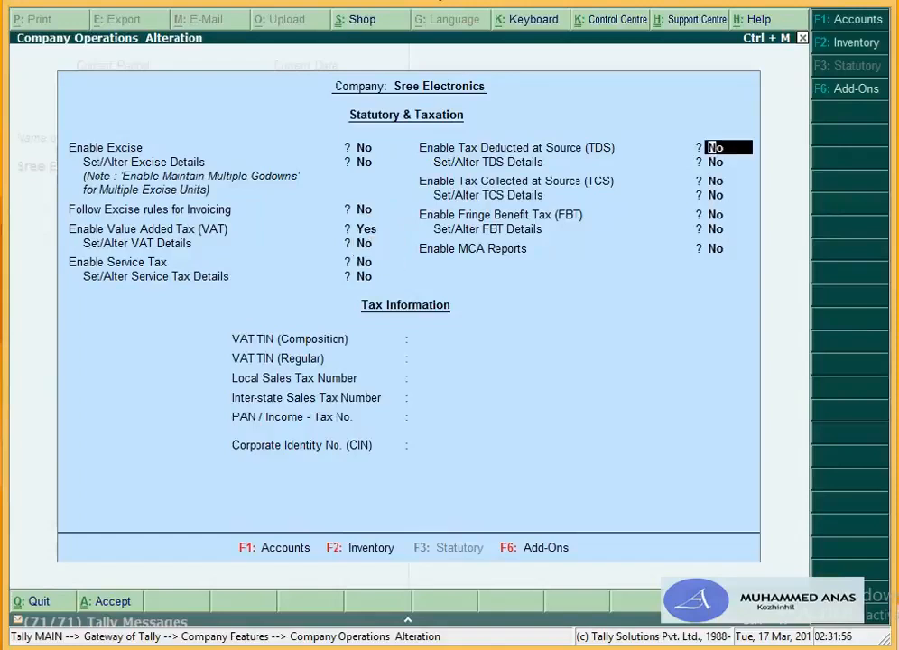
pyautogui.press('Return')
pyautogui.press('Return')
pyautogui.press('Return')
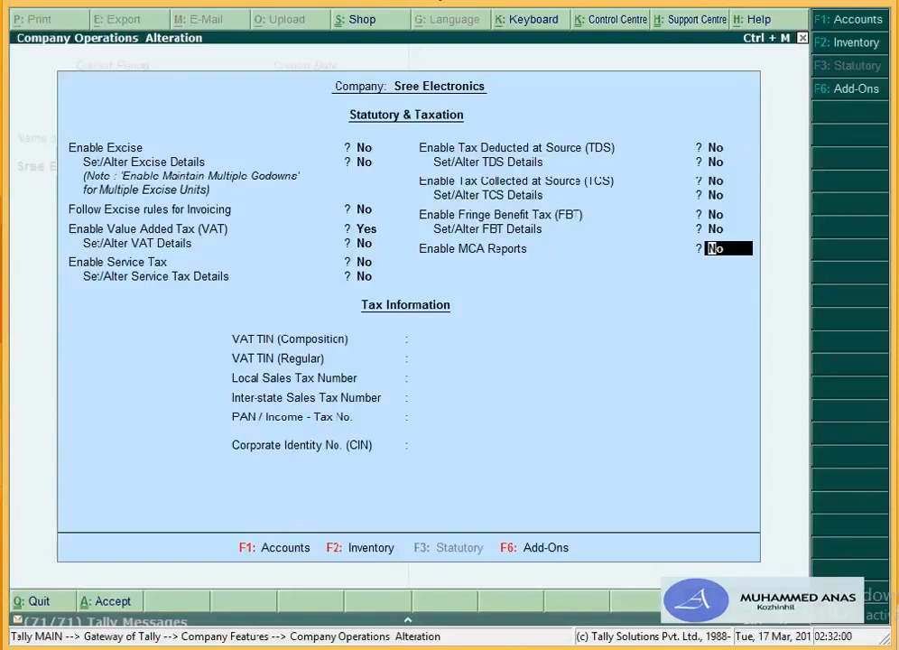
pyautogui.press('Return')
pyautogui.press('Return')
pyautogui.press('Return')
pyautogui.press('Return')
pyautogui.press('Return')
pyautogui.press('Return')
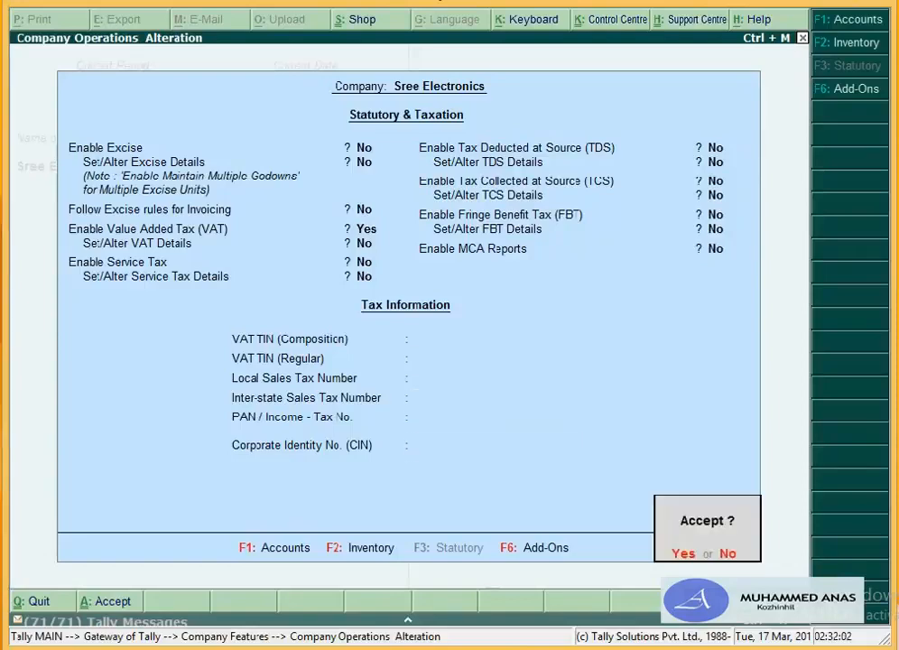
pyautogui.press('Return')
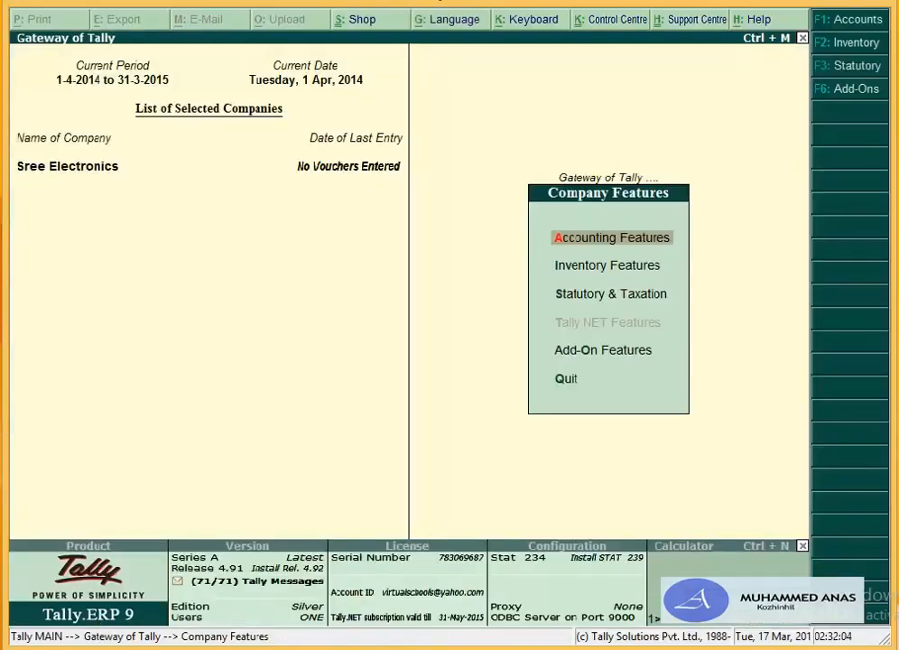
pyautogui.press('Escape')
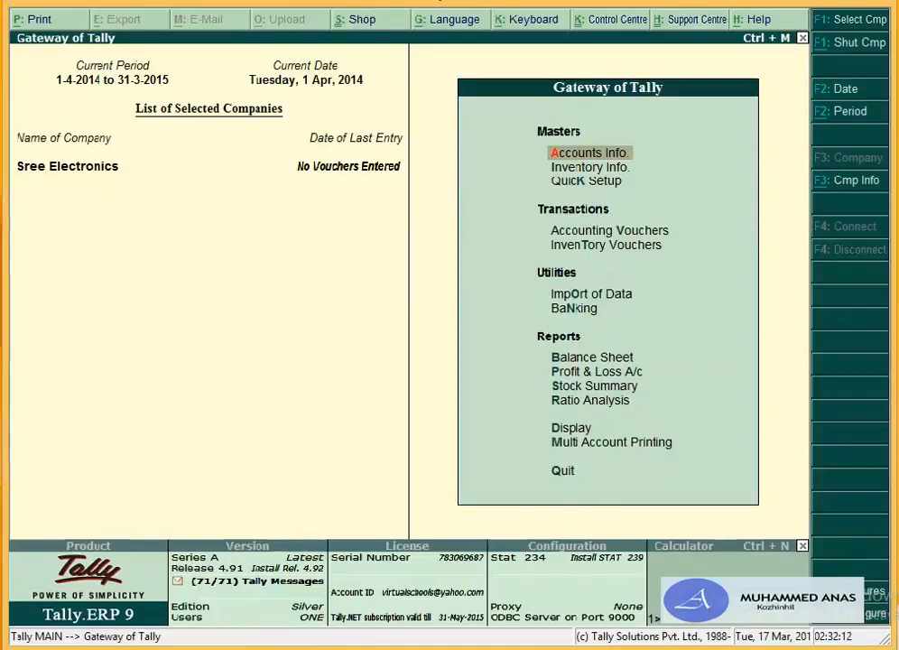
# Step: Go to Accounts Info > Cost Categories, view the Alter list, and return to the Cost Categories menu
pyautogui.press('Down')
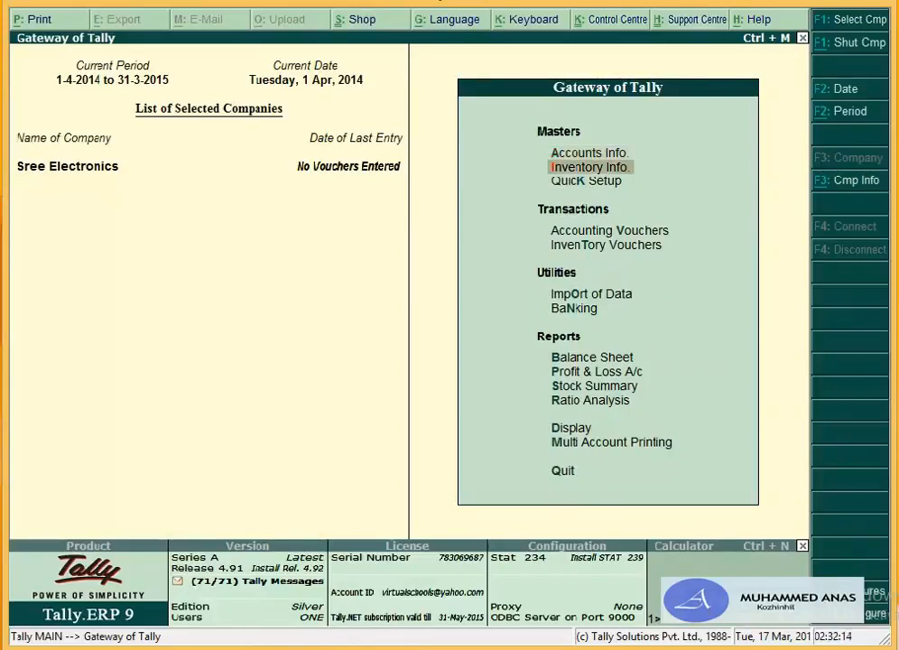
pyautogui.press('Up')
pyautogui.press('Return')
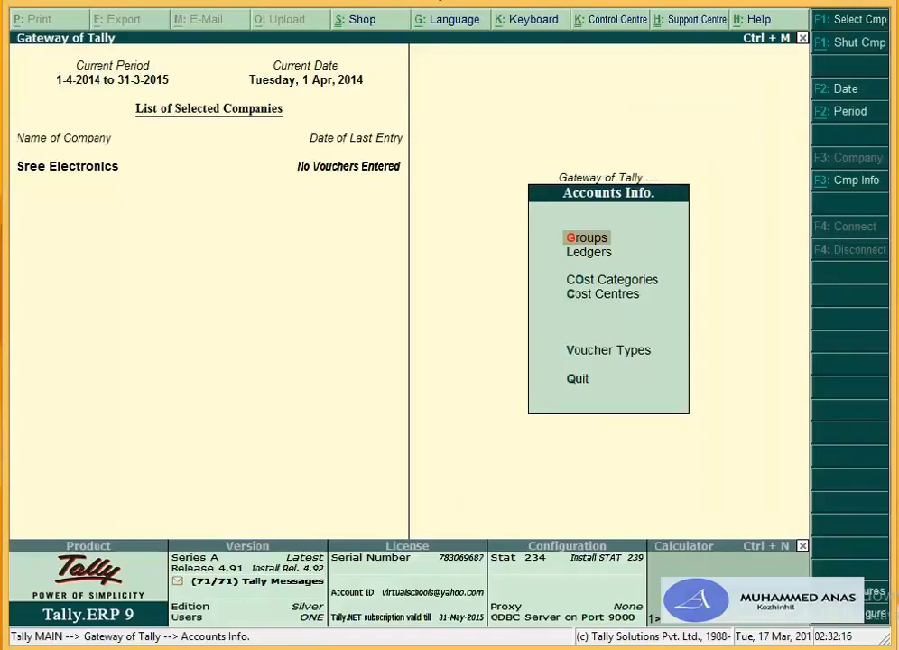
pyautogui.press('Down')
pyautogui.press('Down')
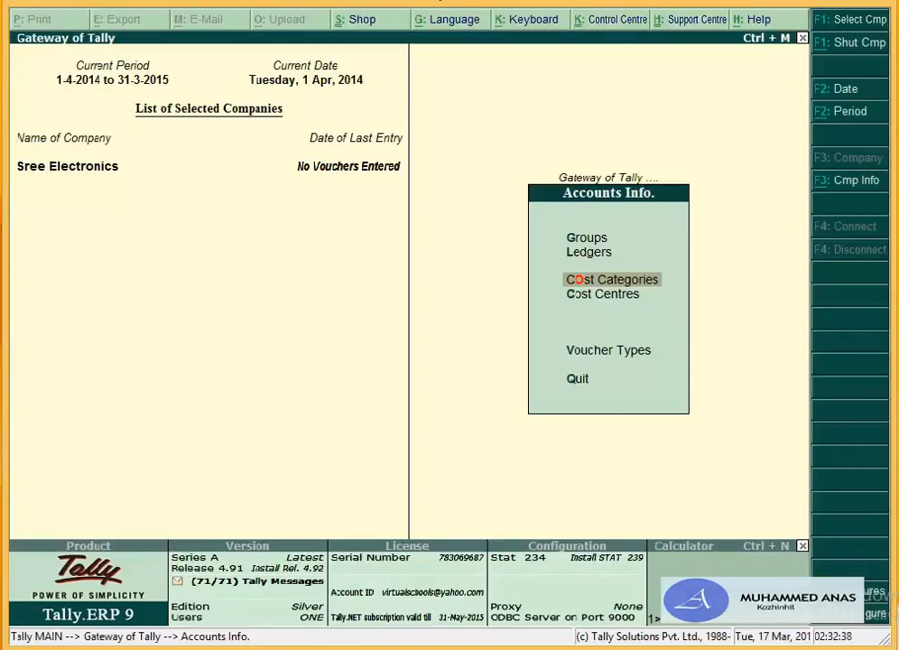
pyautogui.press('Return')
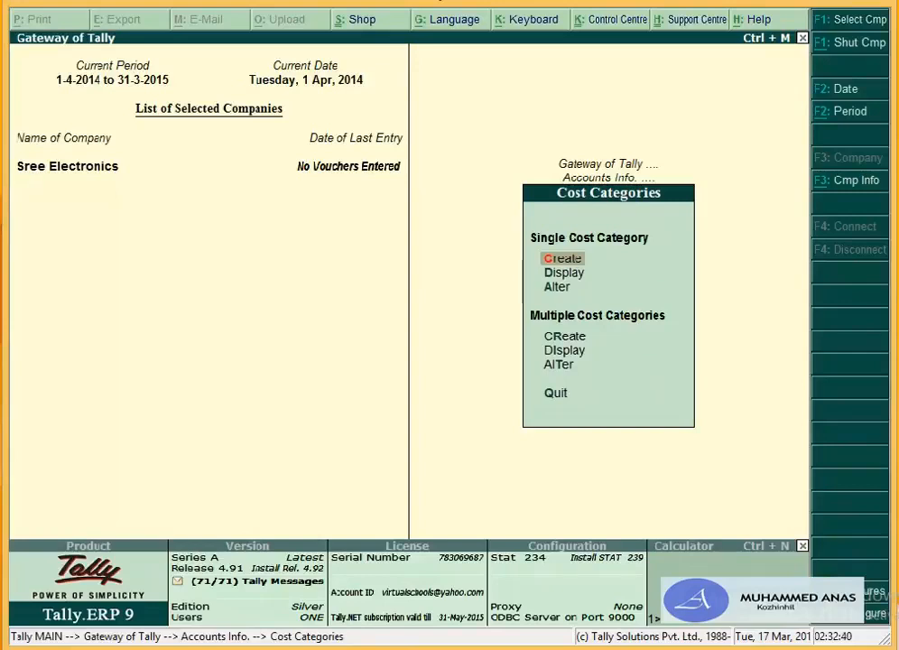
pyautogui.press('Return')
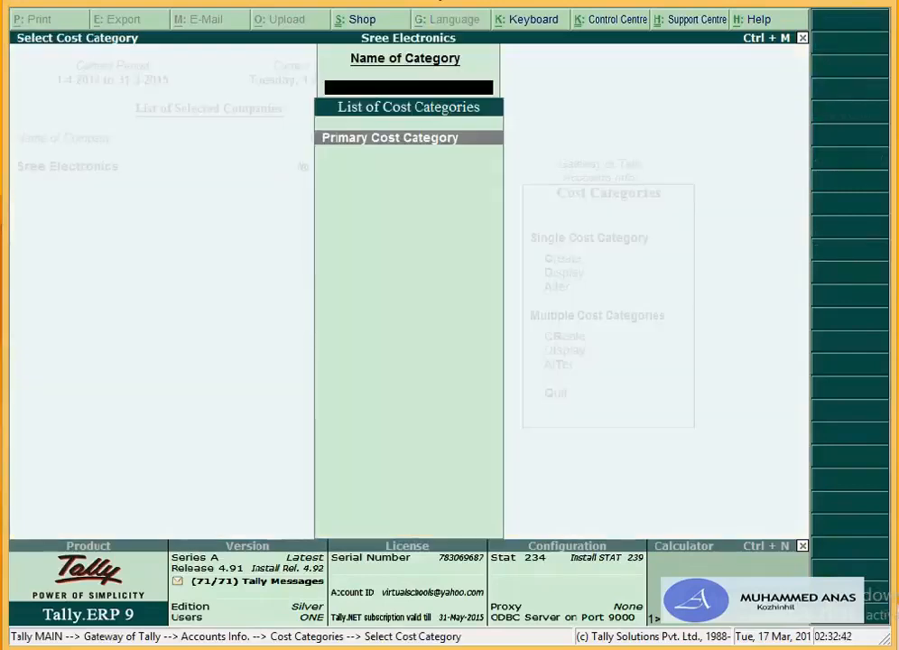
pyautogui.press('Escape')
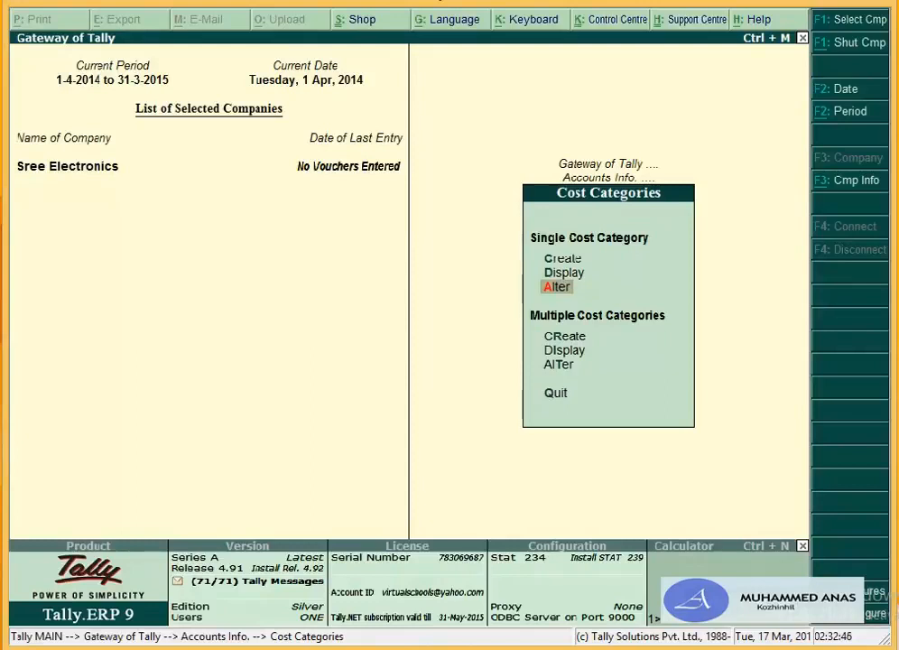
# Step: Create cost categories Administration Div., Accounts Div and Marketing Div., then quit to Accounts Info
pyautogui.press('c')
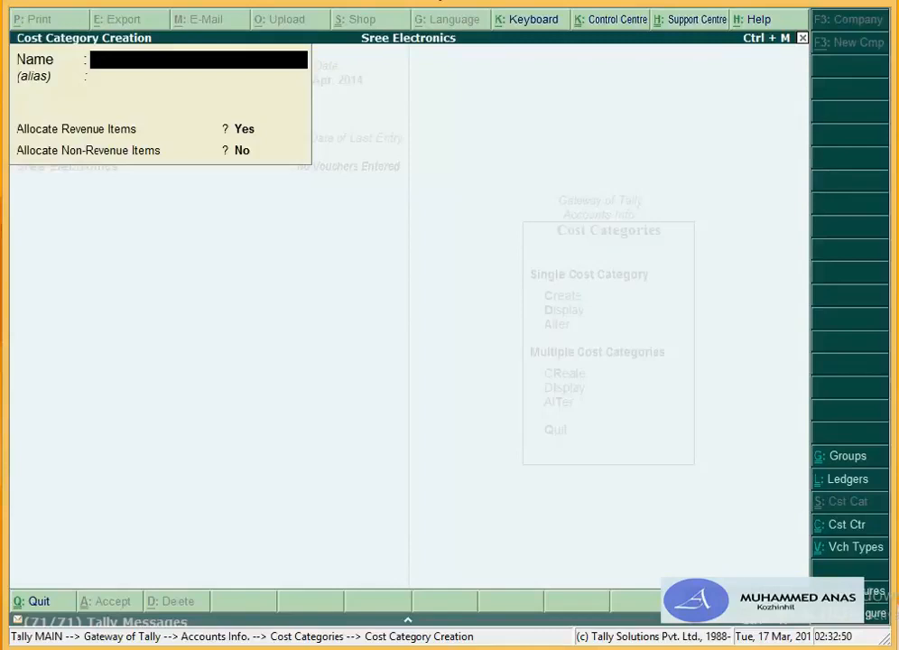
pyautogui.write('Administr')
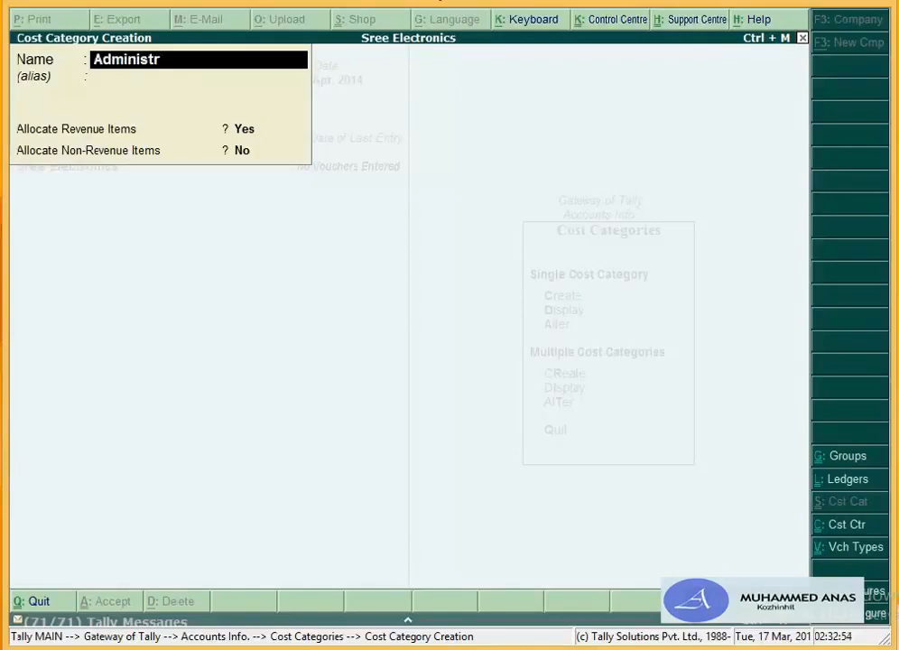
pyautogui.write('ation Div')
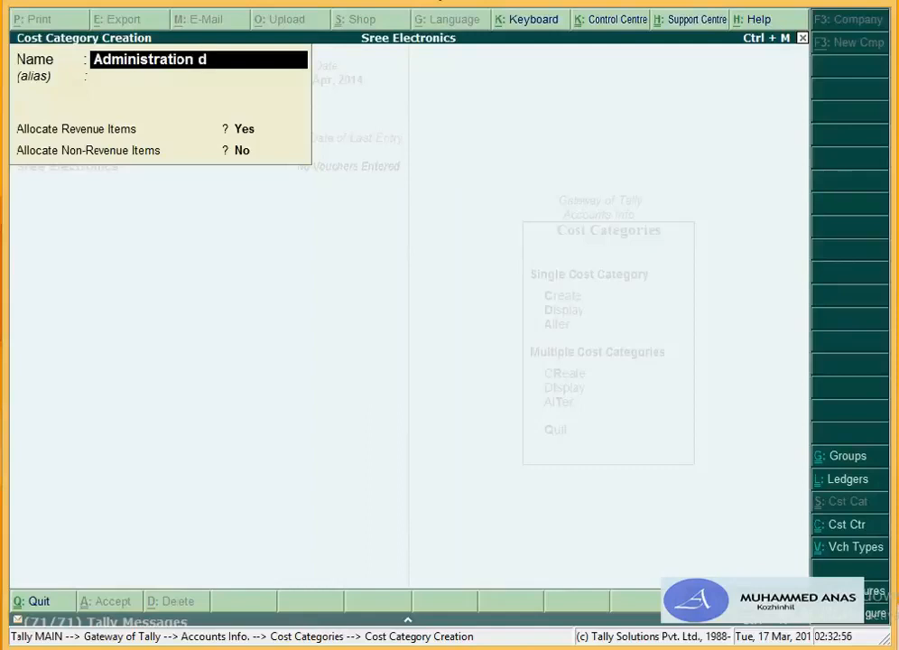
pyautogui.write('.')
pyautogui.press('Return')
pyautogui.press('Return')
pyautogui.press('Return')
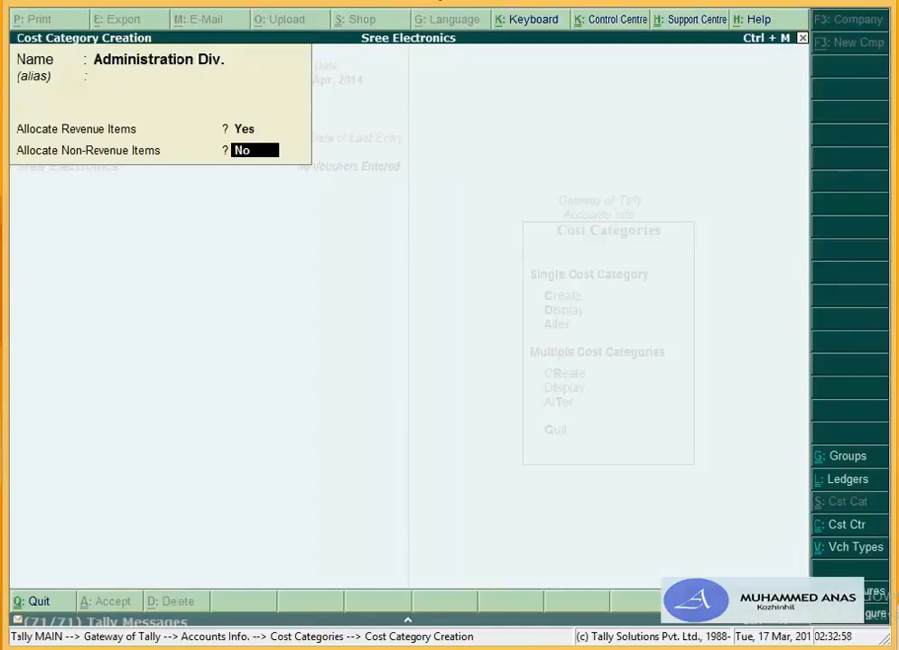
pyautogui.press('Return')
pyautogui.press('Return')
pyautogui.write('Ac')
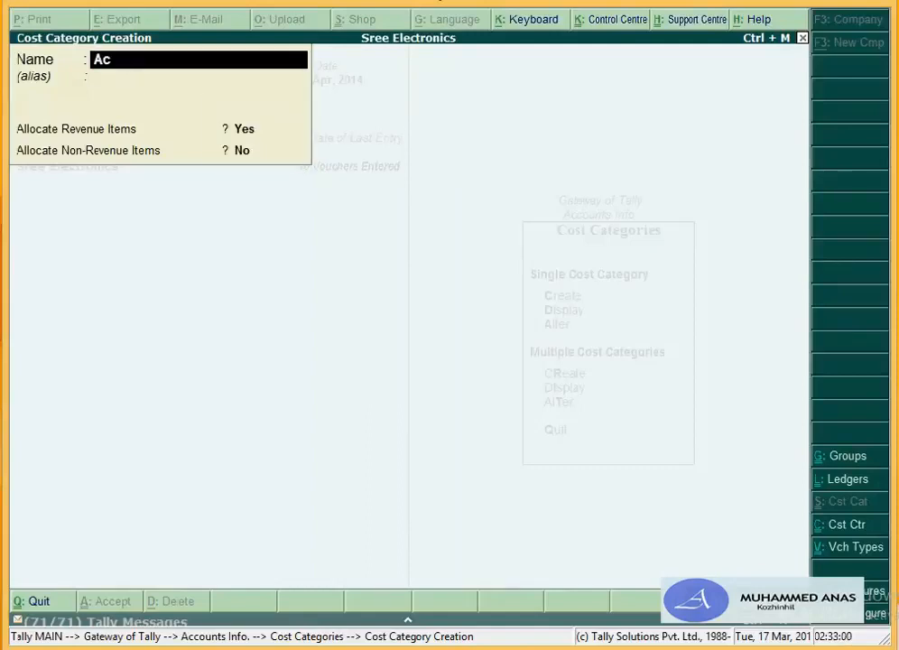
pyautogui.write('counts Div')
pyautogui.press('Return')
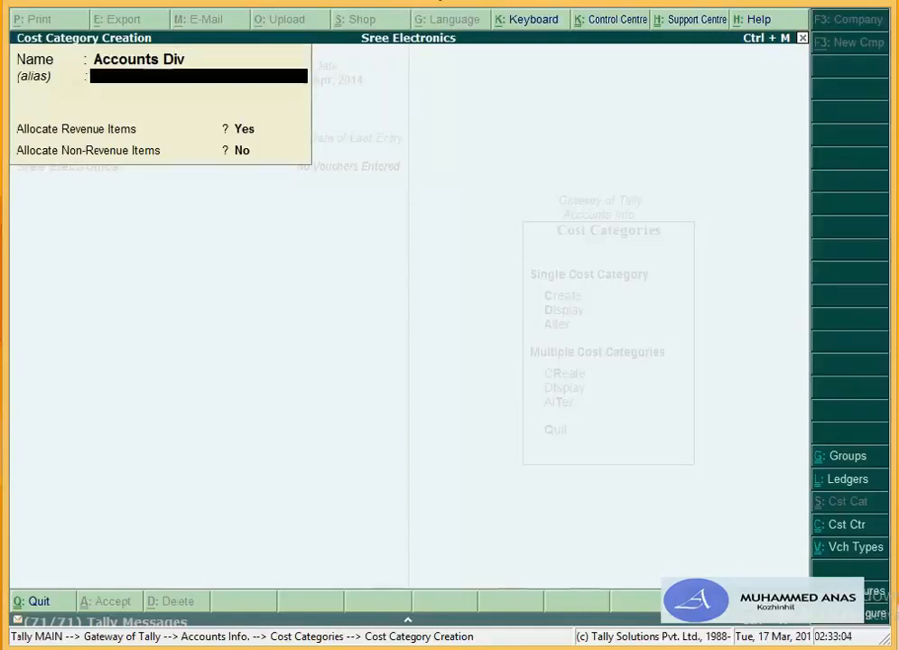
pyautogui.press('Return')
pyautogui.press('Return')
pyautogui.press('Return')
pyautogui.press('Return')
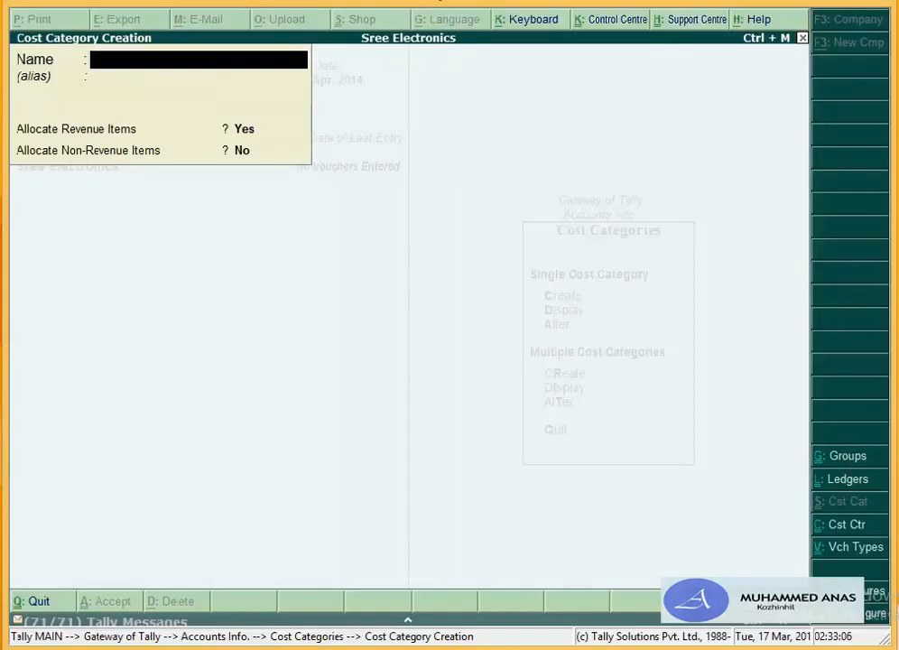
pyautogui.write('Marketing Div.')
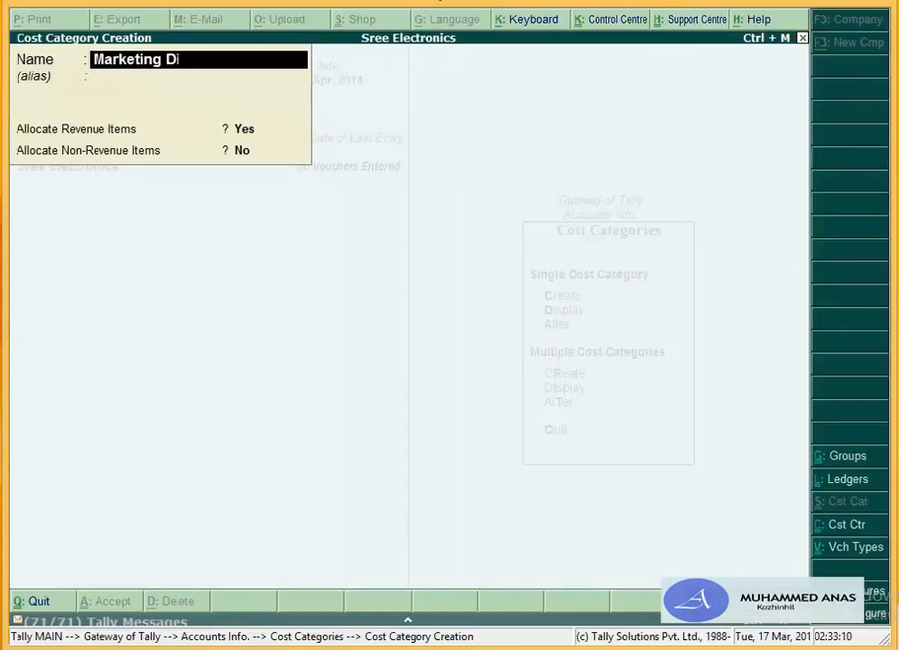
pyautogui.press('Return')
pyautogui.press('Return')
pyautogui.press('Return')
pyautogui.press('Return')
pyautogui.press('Return')
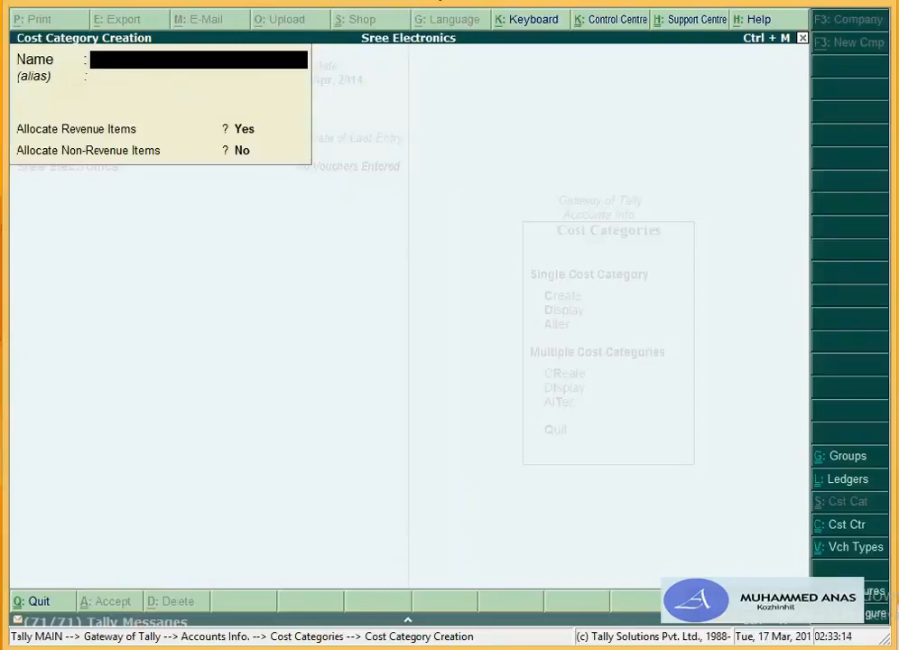
pyautogui.press('Escape')
pyautogui.press('Return')
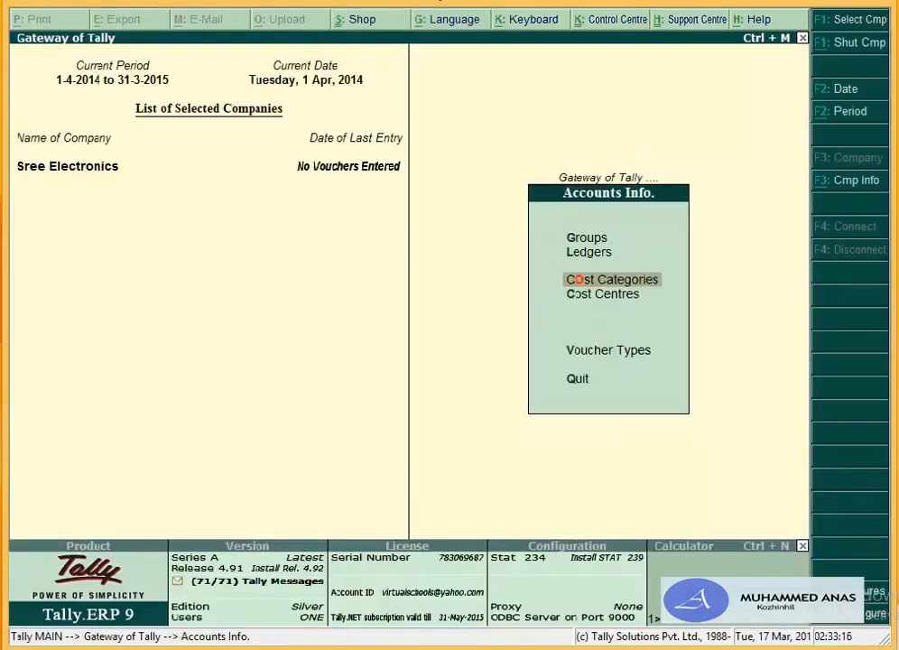
# Step: Create the Owner cost centre in the Primary Cost Category
pyautogui.press('Down')
pyautogui.press('Return')
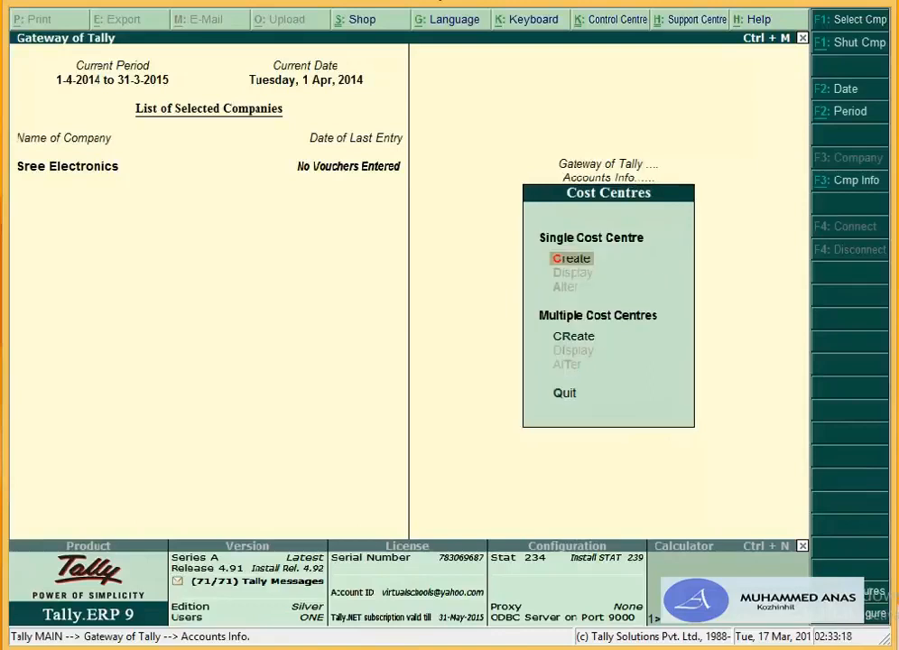
pyautogui.press('Return')
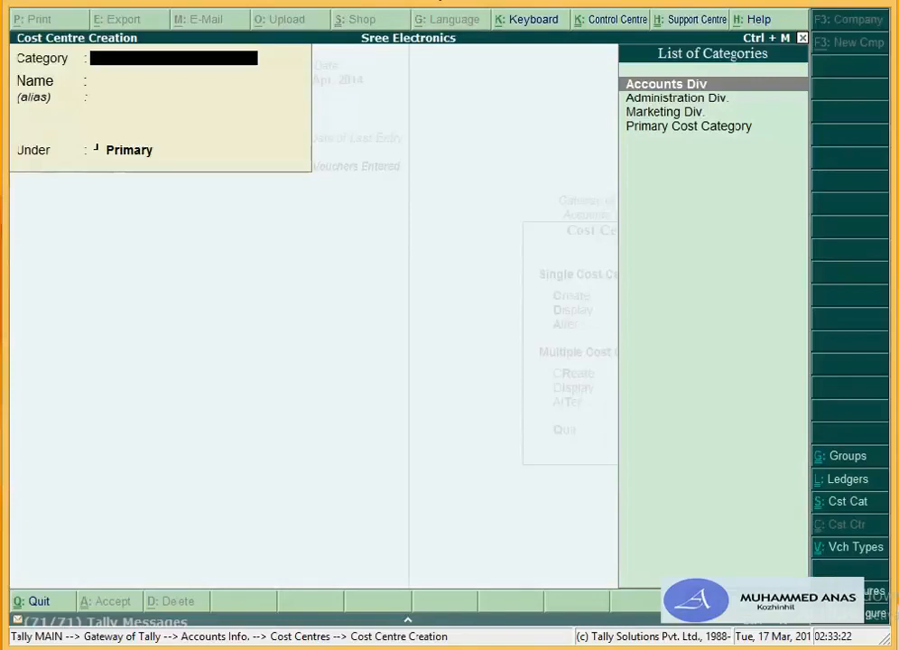
pyautogui.press('Down')
pyautogui.press('Down')
pyautogui.press('Down')
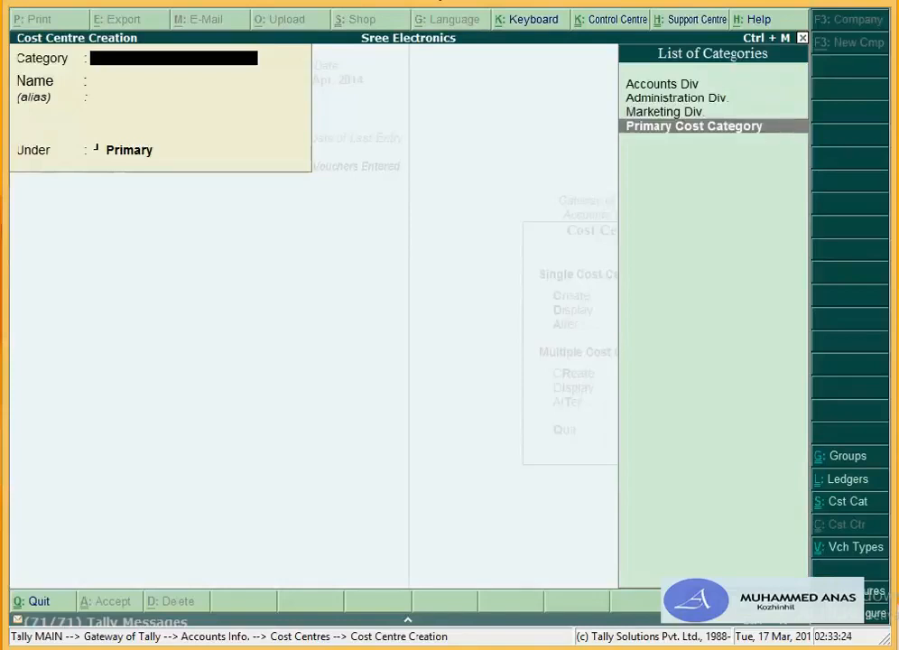
pyautogui.press('Return')
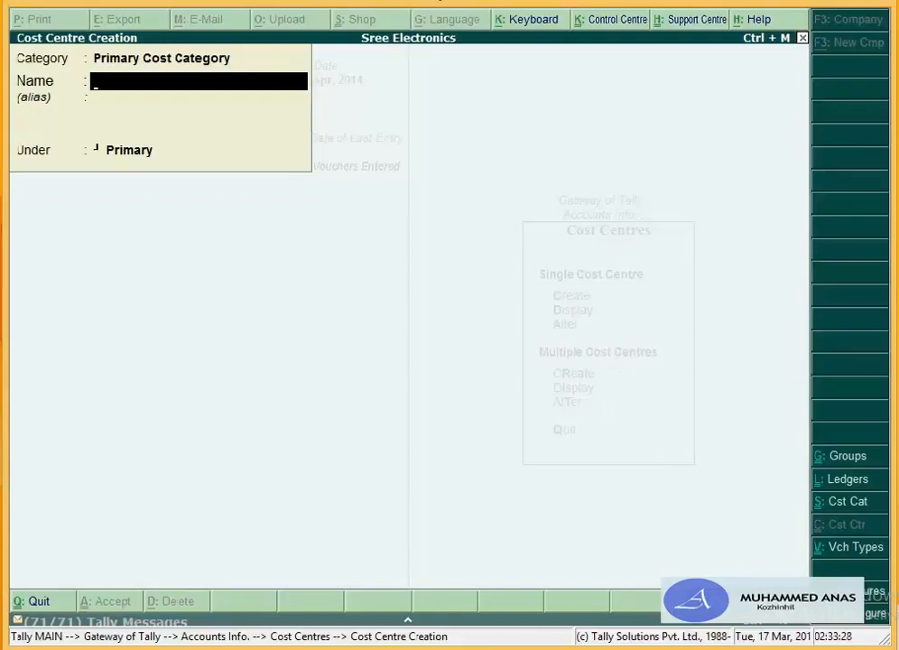
pyautogui.write('O')
pyautogui.write('ner')
pyautogui.press('Return')
pyautogui.press('Return')
pyautogui.press('Return')
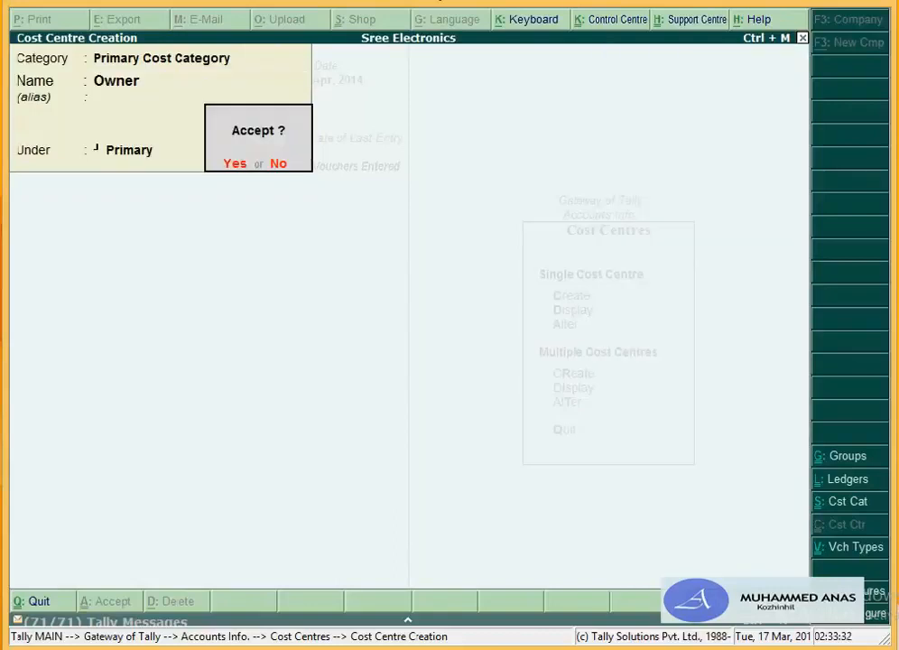
pyautogui.press('Return')
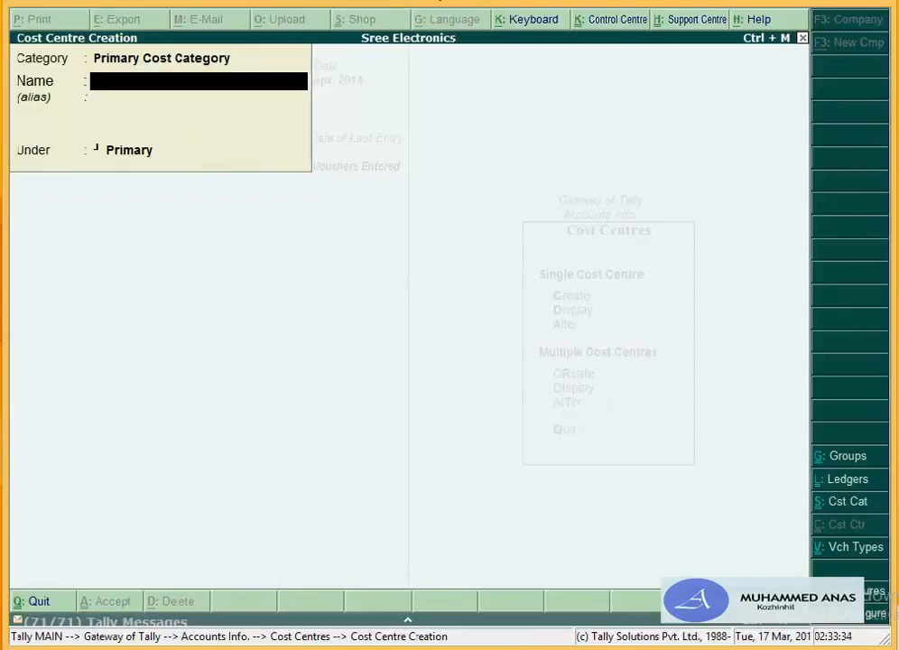
# Step: Create the Admin. Manager cost centre in the Administration Div. category
pyautogui.press('BackSpace')
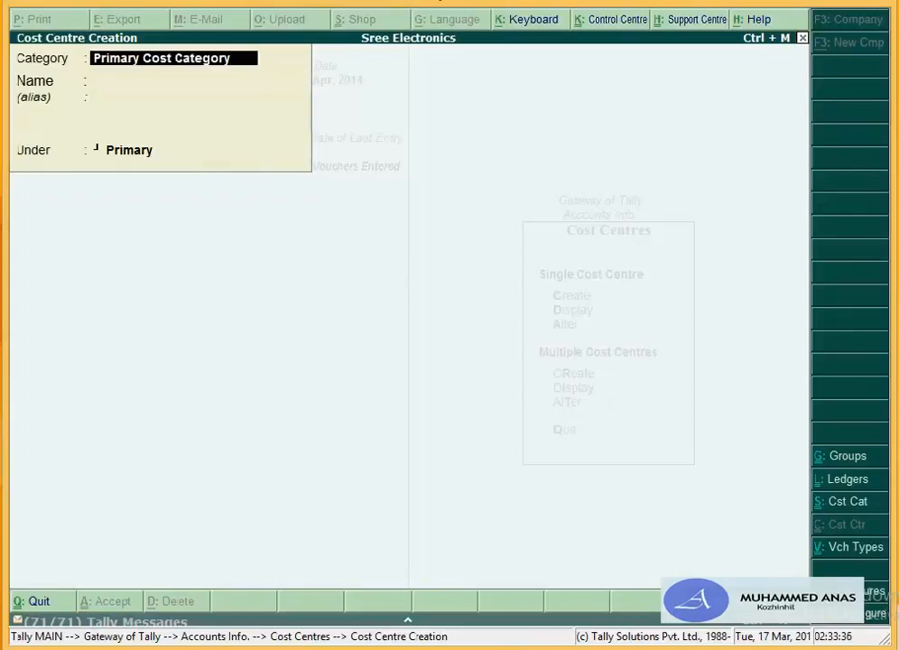
pyautogui.write('Ad')
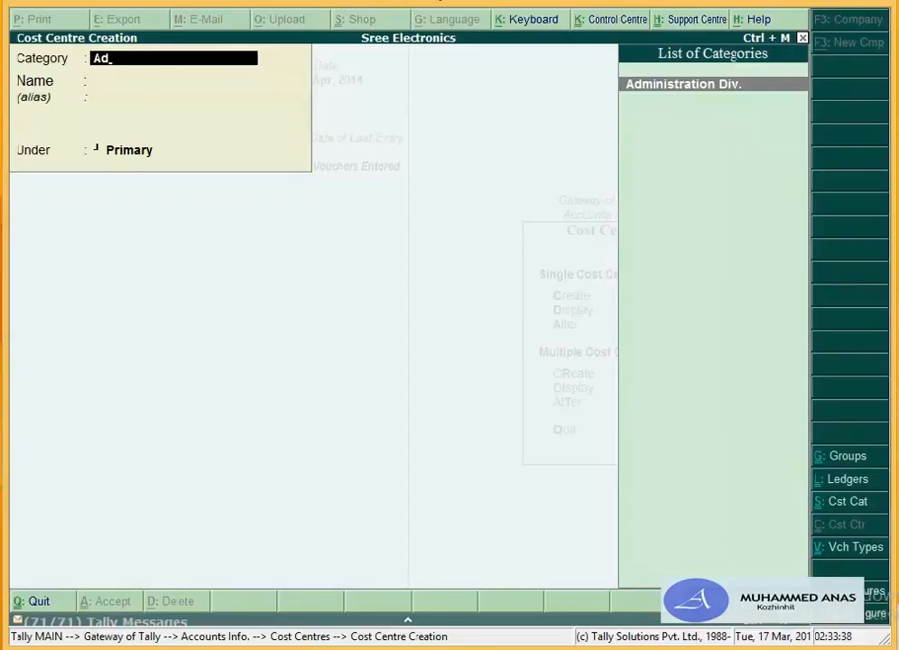
pyautogui.press('Return')
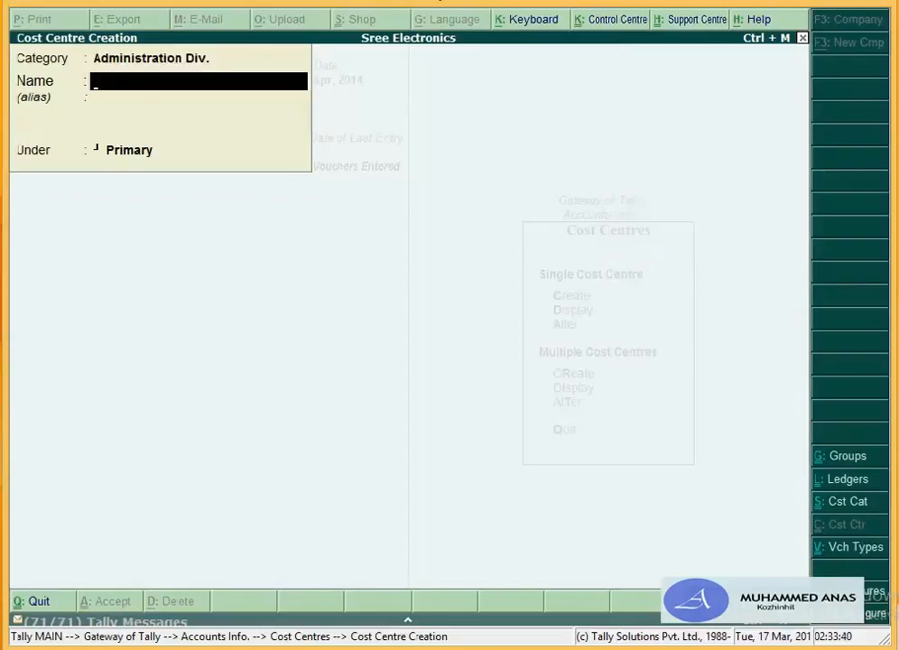
pyautogui.write('Admin. Manager')
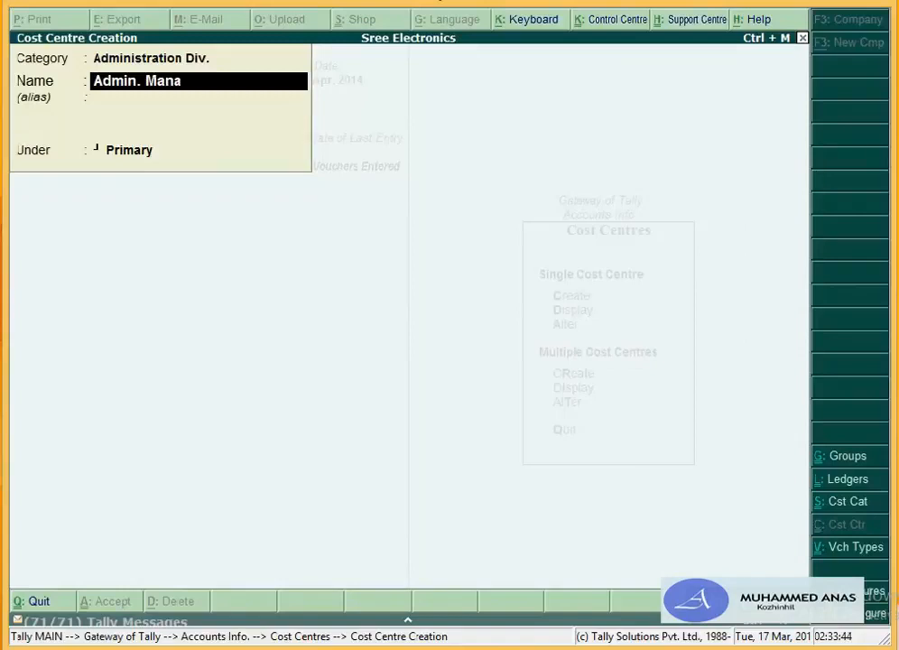
pyautogui.press('Return')
pyautogui.press('Return')
pyautogui.press('Return')
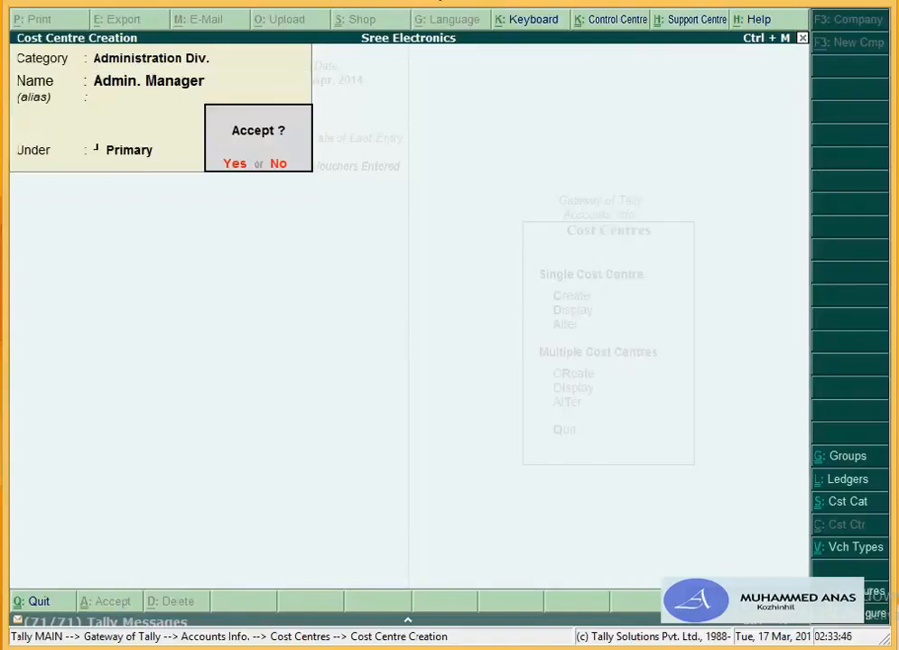
pyautogui.press('Return')
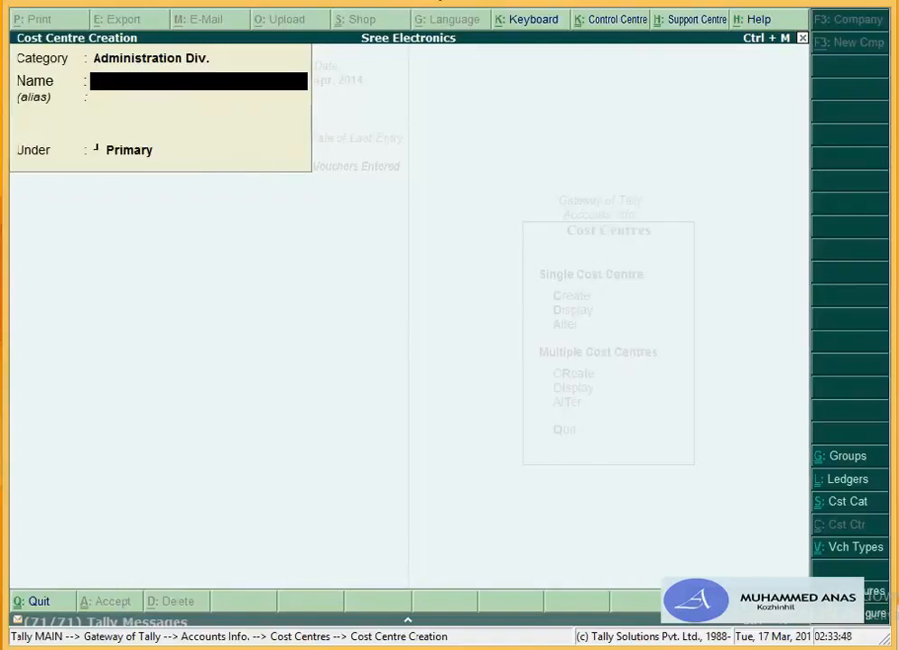
# Step: Create Accs. Manager and Accountant cost centres in the Accounts Div category, under Primary
pyautogui.press('BackSpace')
pyautogui.write('A')
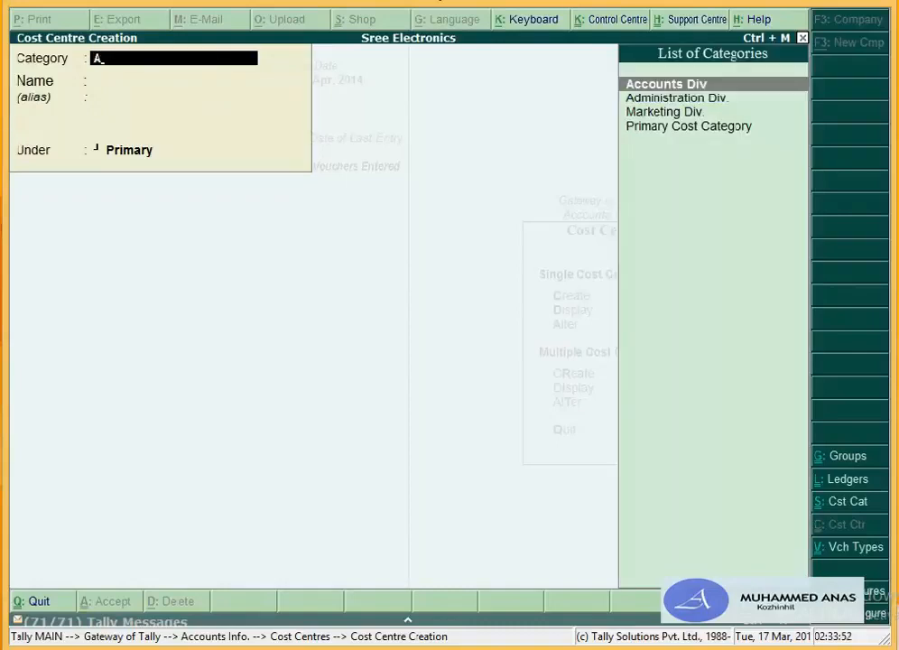
pyautogui.press('Return')
pyautogui.write('Acc')
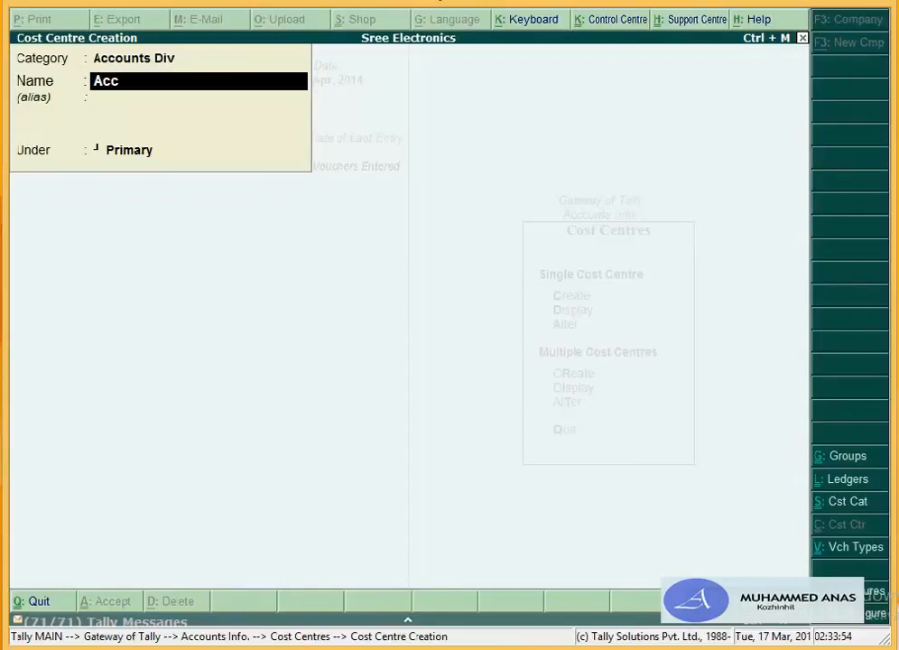
pyautogui.write('s. Man')
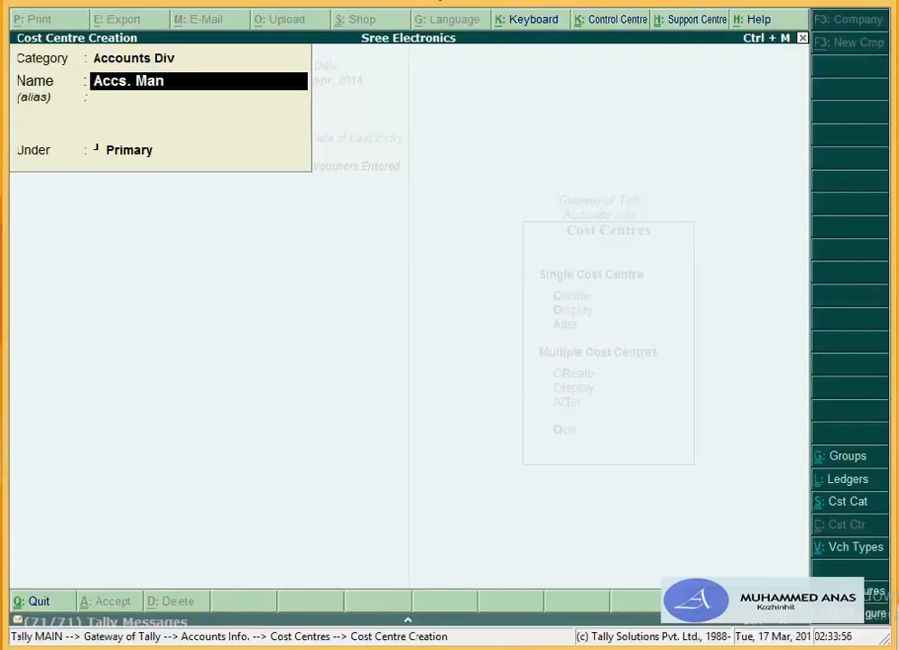
pyautogui.write('ager')
pyautogui.press('Return')
pyautogui.press('Return')
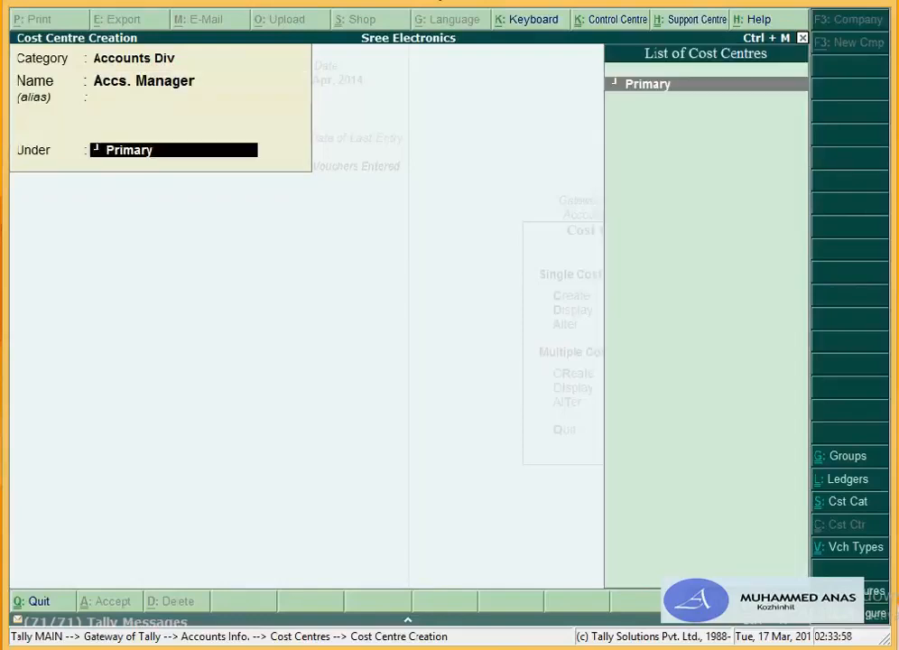
pyautogui.press('Return')
pyautogui.press('Return')
pyautogui.write('Ac')
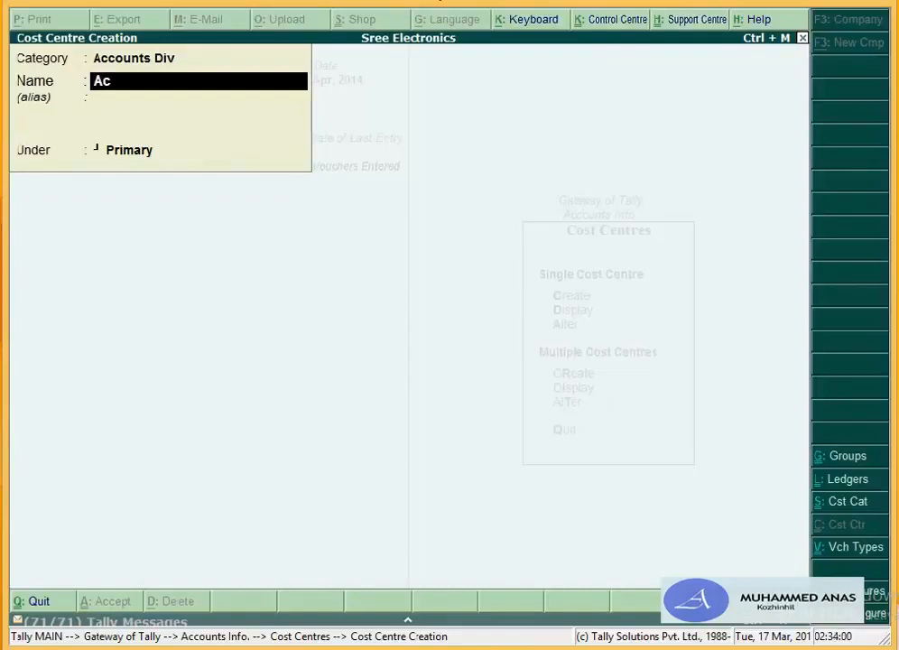
pyautogui.write('countant')
pyautogui.press('Return')
pyautogui.press('Return')
pyautogui.press('Return')
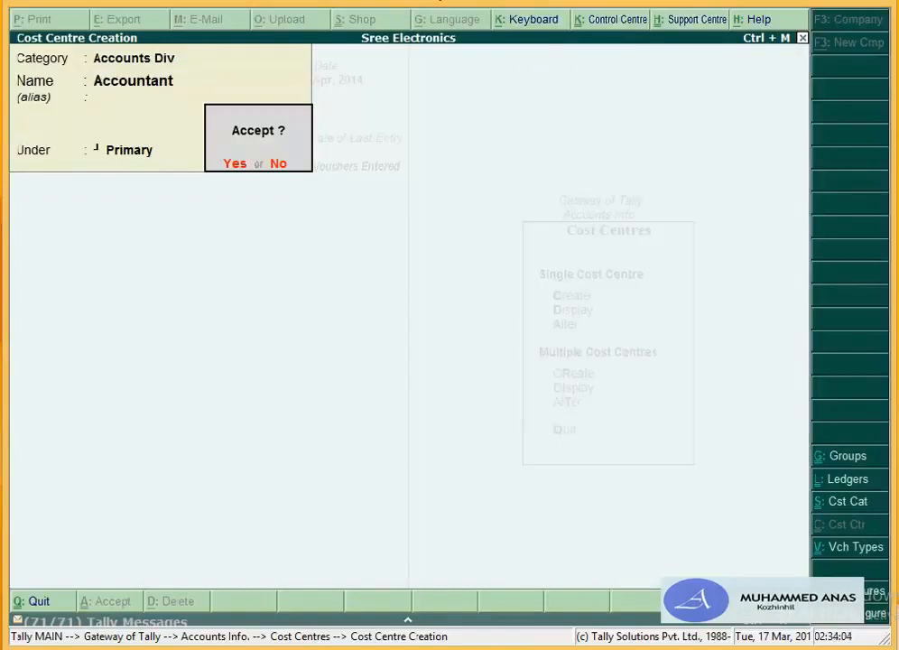
pyautogui.press('Return')
# Step: Create Marketing Manager and Marketing Executive cost centres in Marketing Div. under Primary, then quit creation
pyautogui.press('BackSpace')
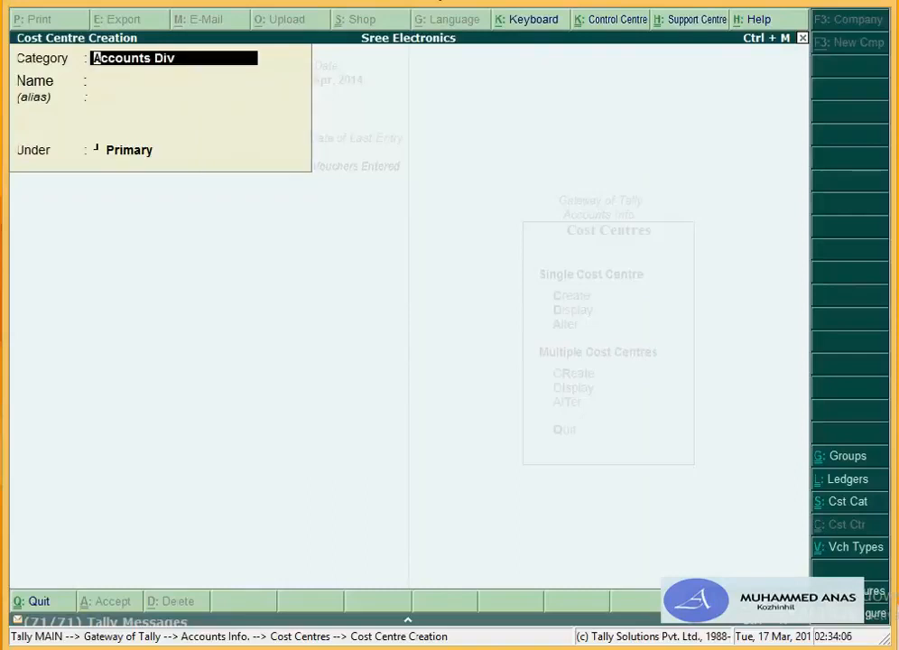
pyautogui.write('M')
pyautogui.press('Return')
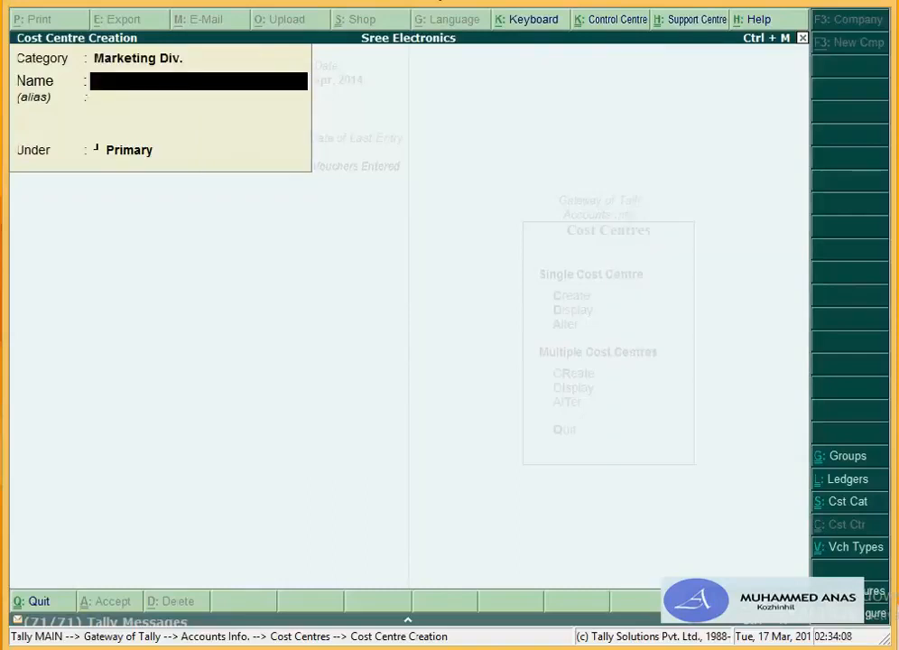
pyautogui.write('Market')
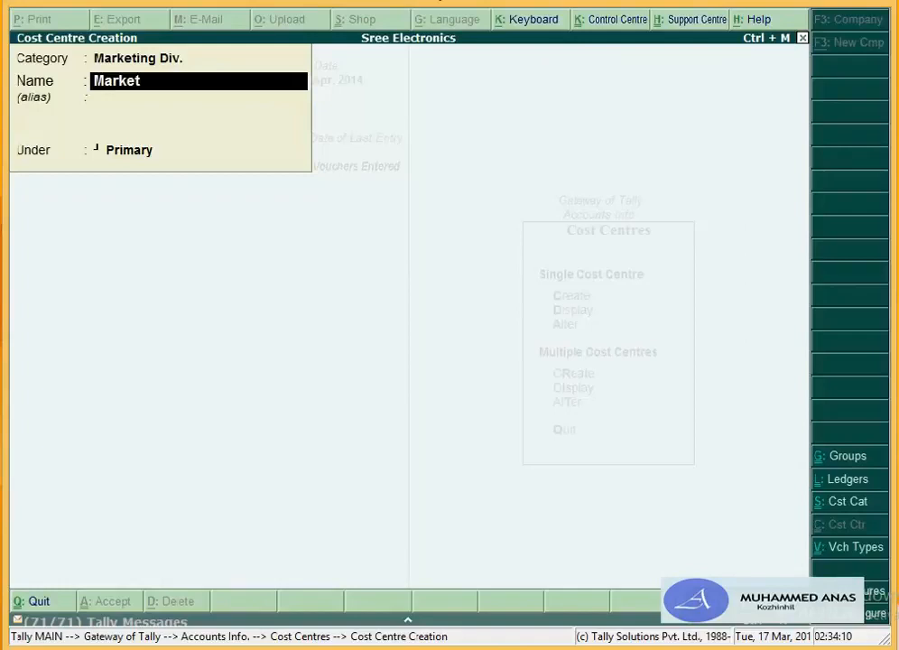
pyautogui.write('ing Mana')
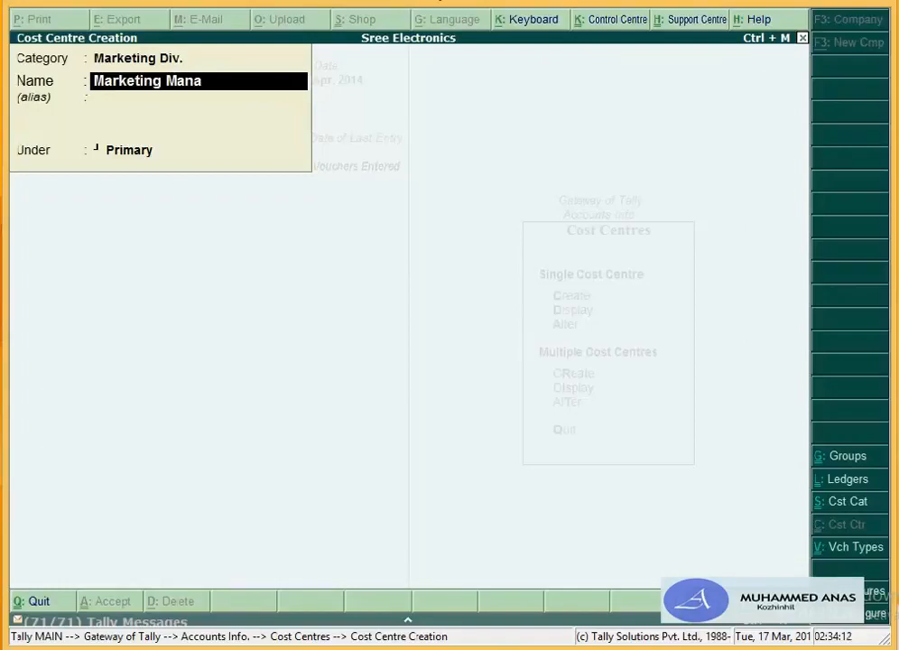
pyautogui.write('ger')
pyautogui.press('Return')
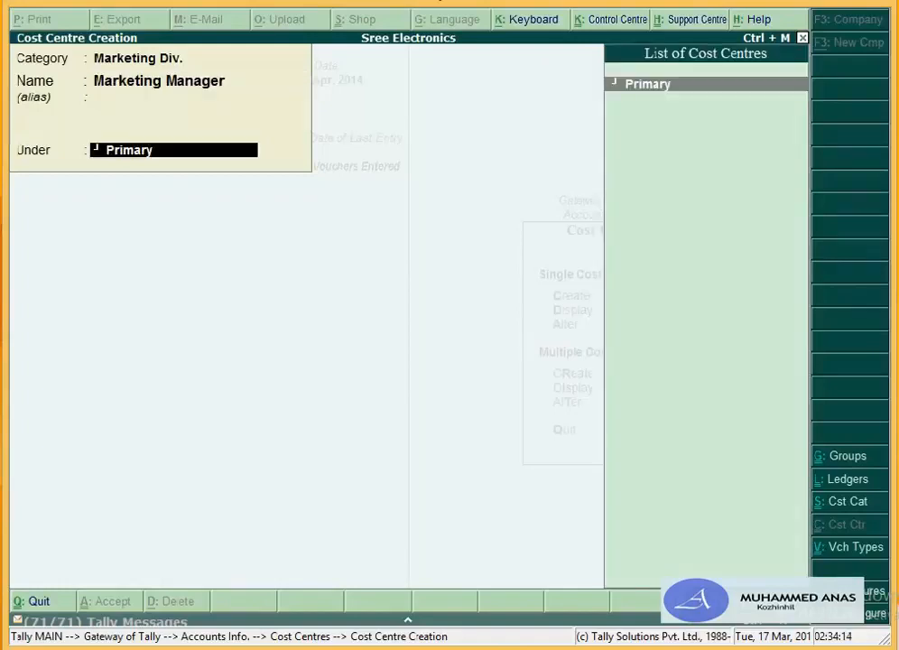
pyautogui.press('Return')
pyautogui.write('Ma')
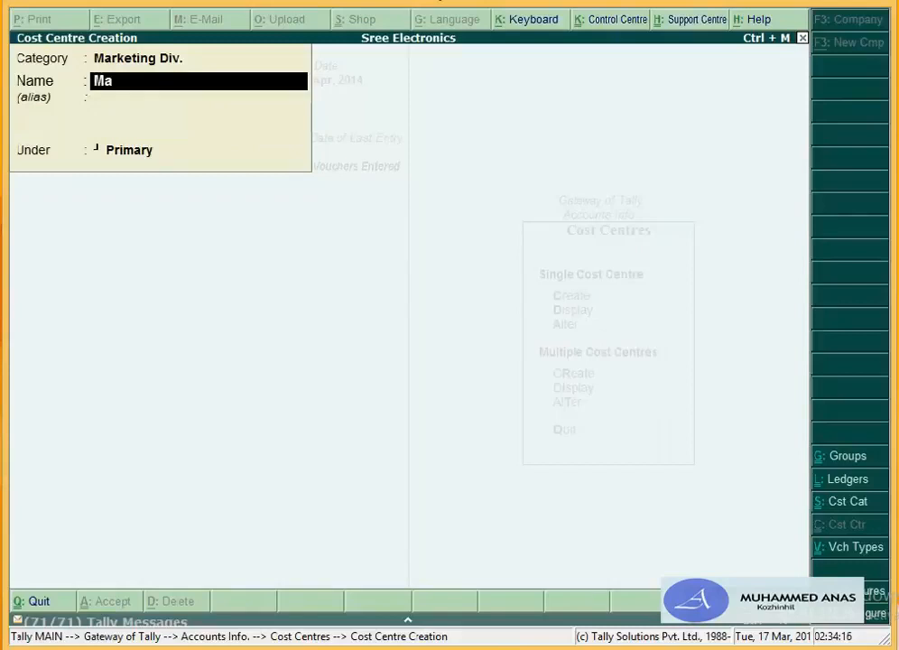
pyautogui.write('rketing Execu')
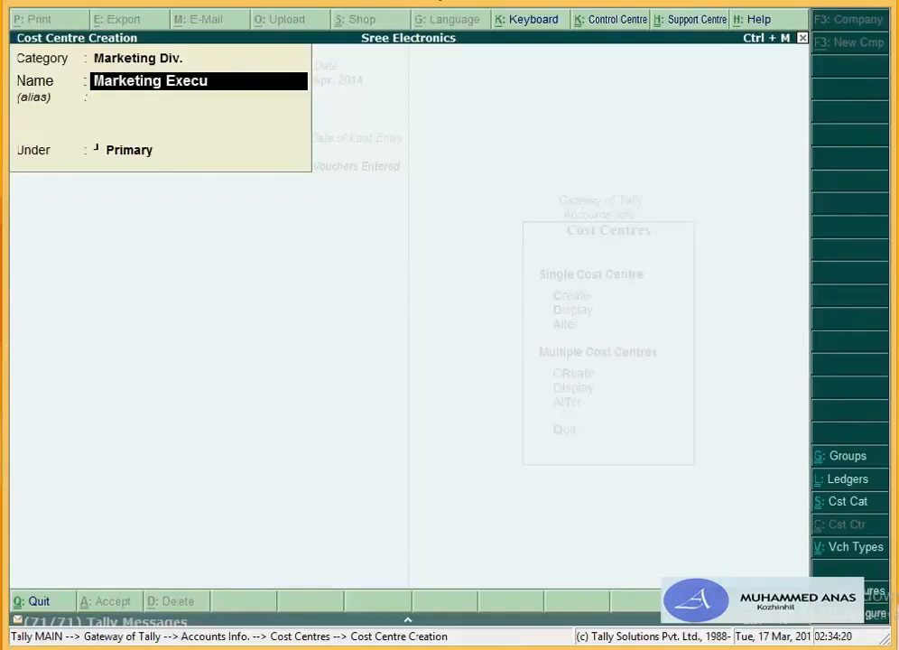
pyautogui.write('tive')
pyautogui.press('Return')
pyautogui.press('Return')
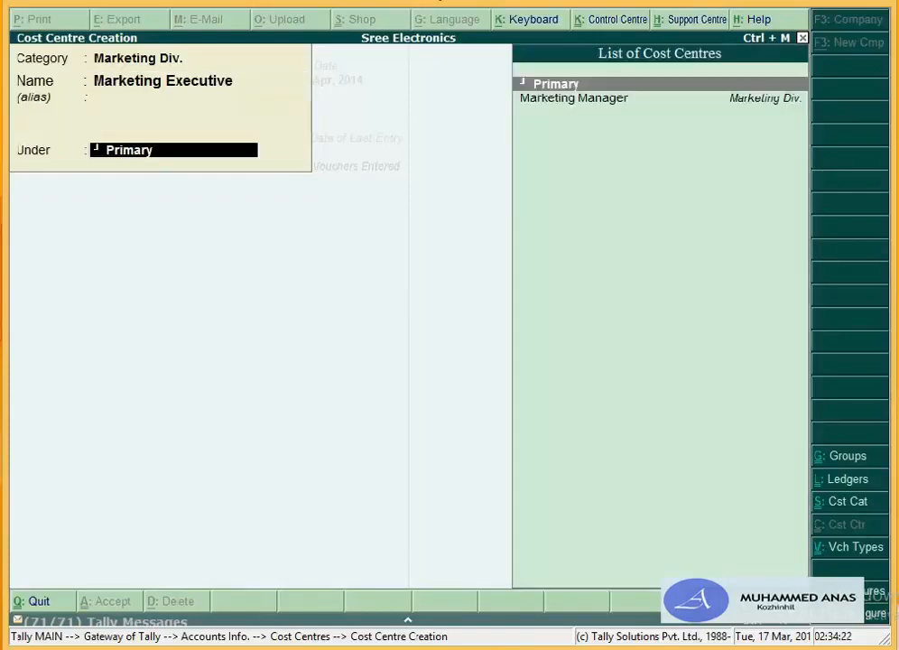
pyautogui.press('Return')
pyautogui.press('Return')
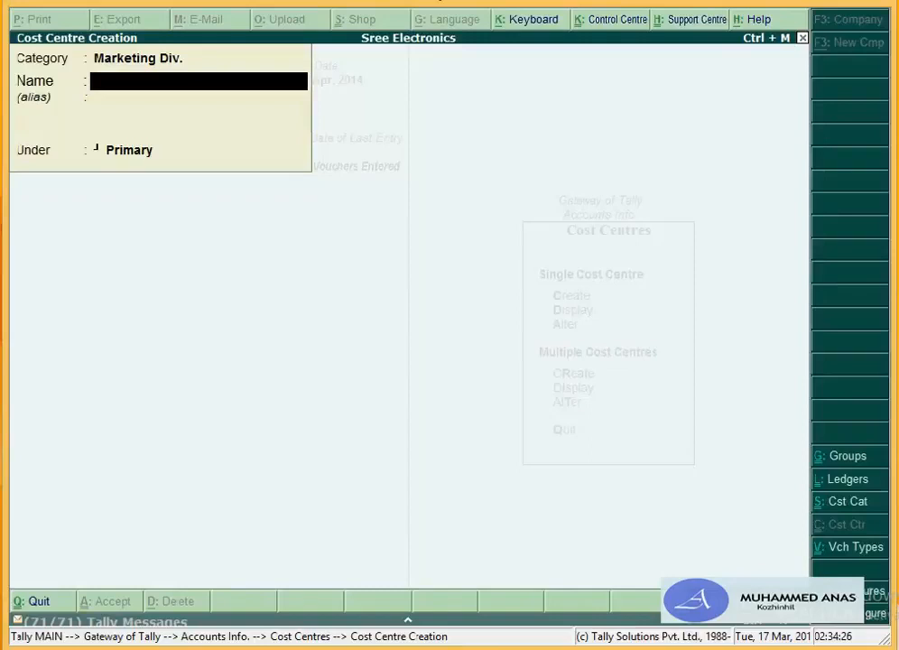
pyautogui.press('Escape')
pyautogui.press('Return')
# Step: Leave Cost Centre Creation and start a new voucher type from Accounts Info > Voucher Types
pyautogui.press('Escape')
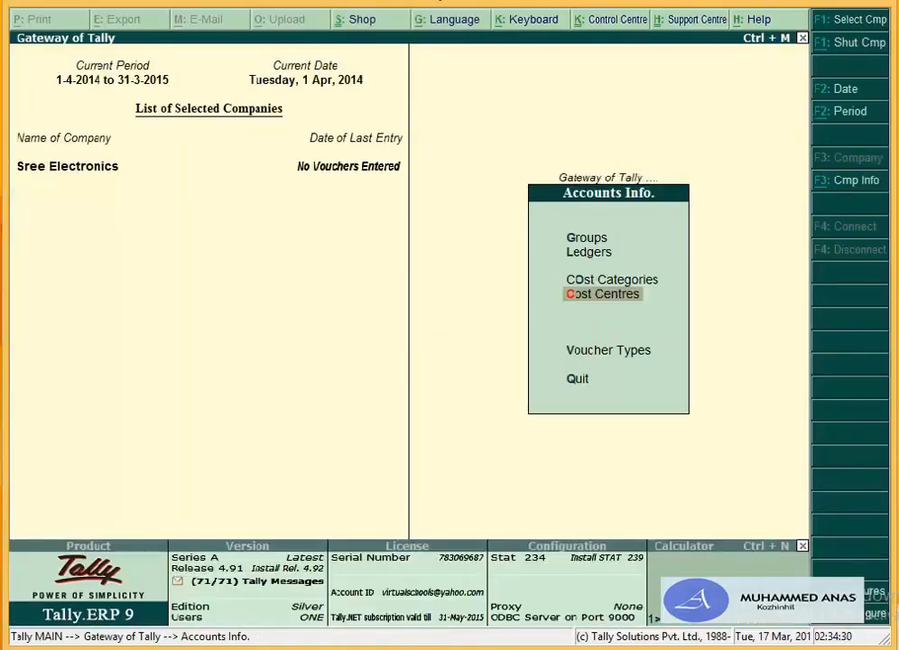
pyautogui.press('v')
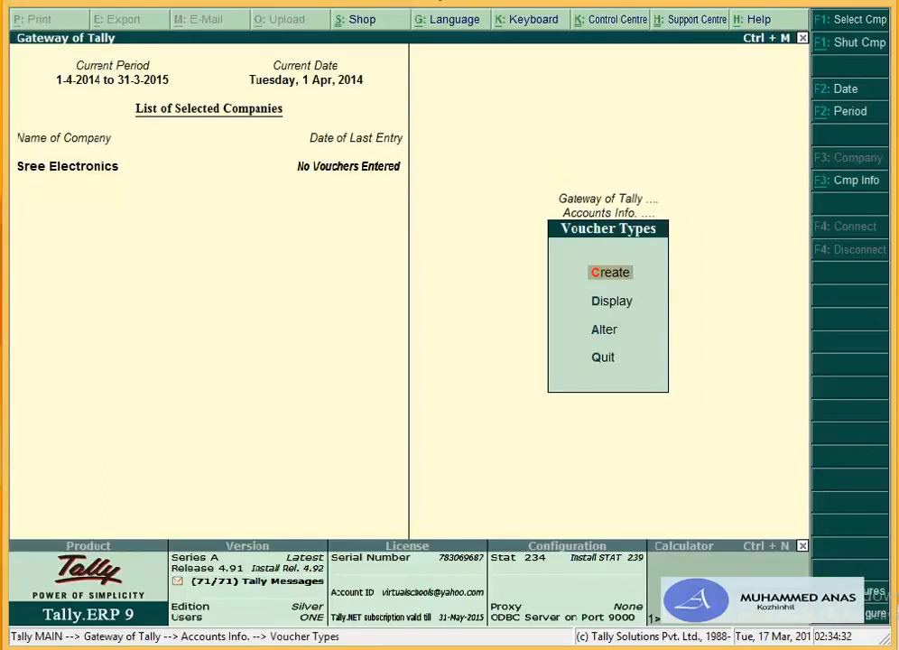
pyautogui.press('c')
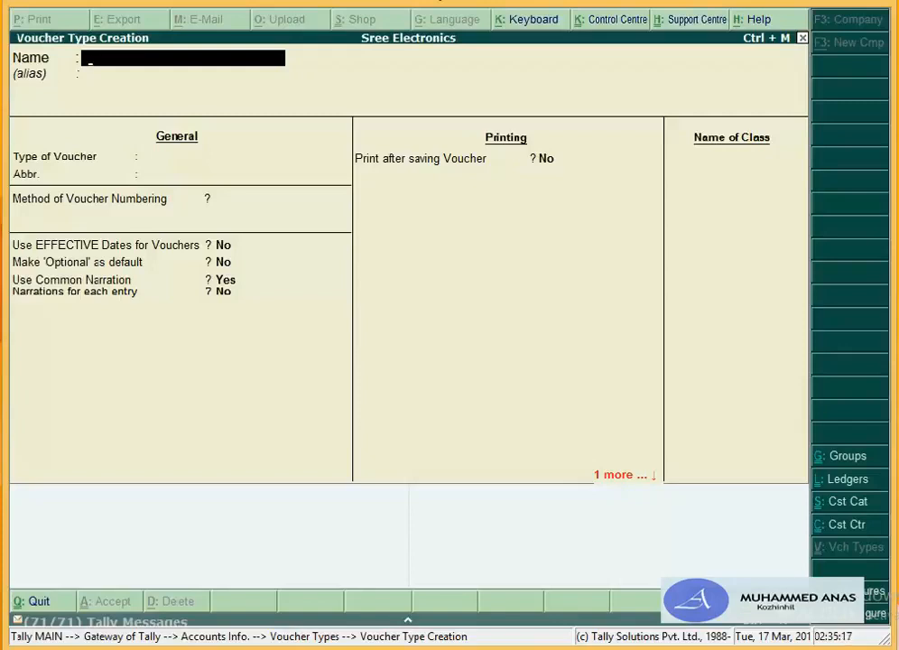
# Step: Create and save the Cash Payment voucher type, based on Payment with abbreviation Pymt
pyautogui.write('Cash Pay')
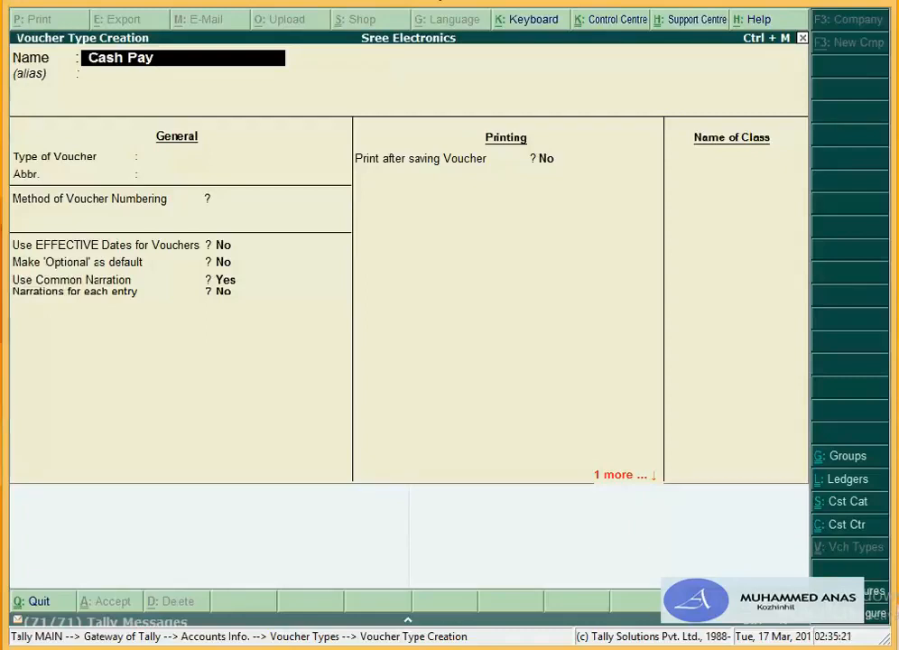
pyautogui.write('ment')
pyautogui.press('Return')
pyautogui.press('Return')
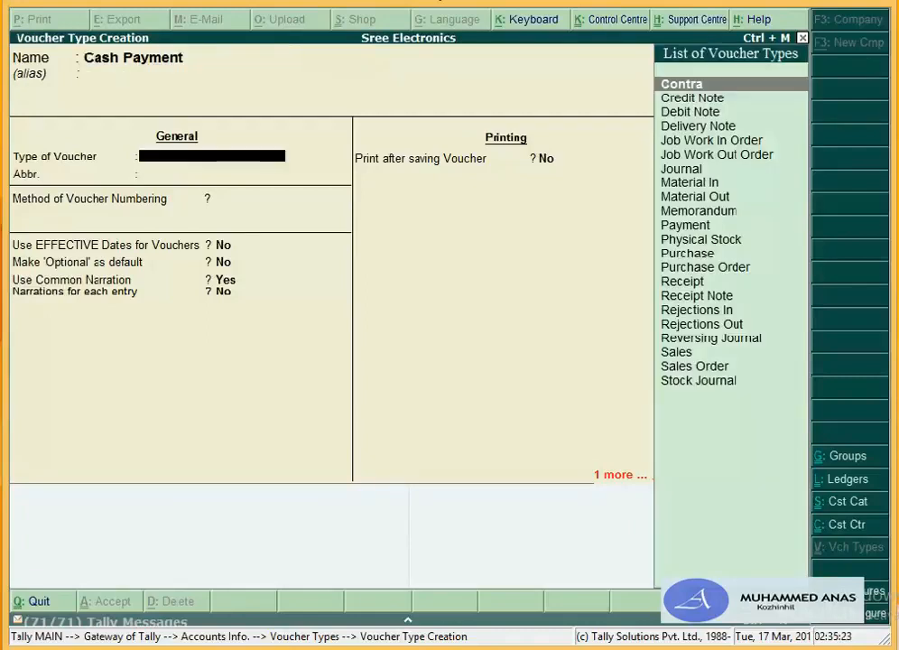
pyautogui.write('P')
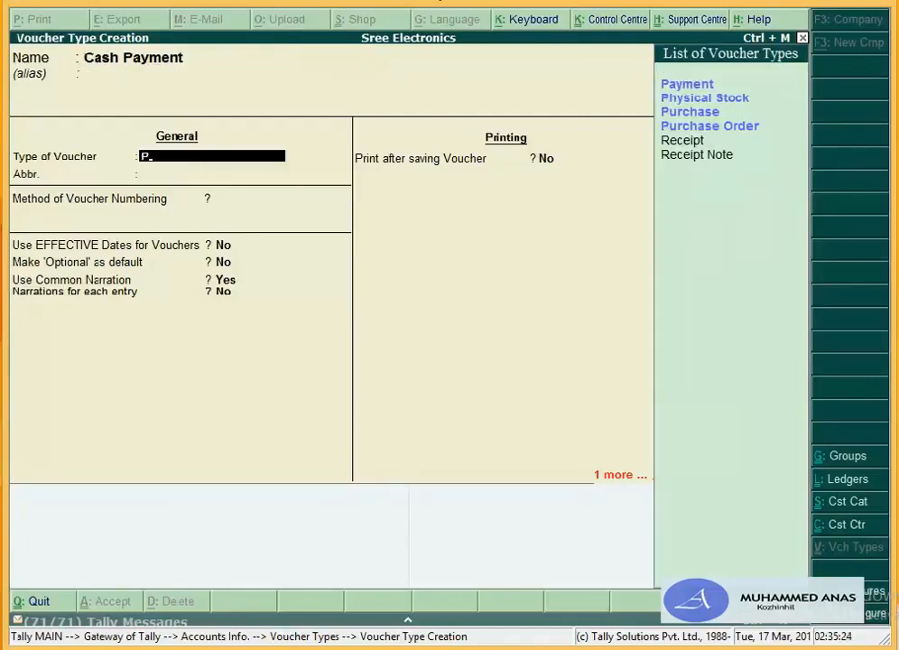
pyautogui.write('ay')
pyautogui.press('Return')
pyautogui.press('Return')
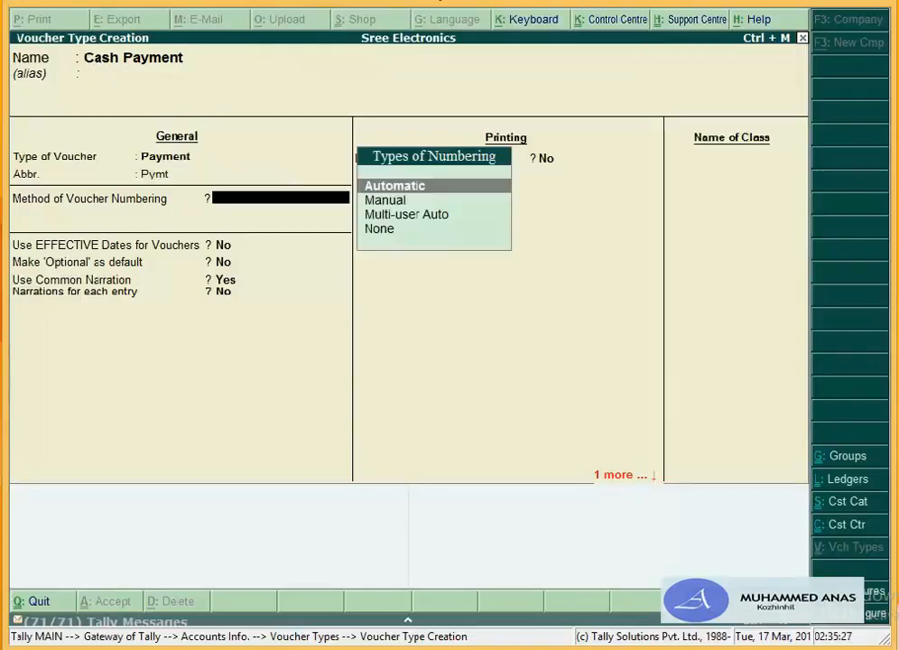
pyautogui.press('Return')
pyautogui.press('Return')
pyautogui.press('Return')
pyautogui.press('Return')
pyautogui.press('Return')
pyautogui.press('Return')
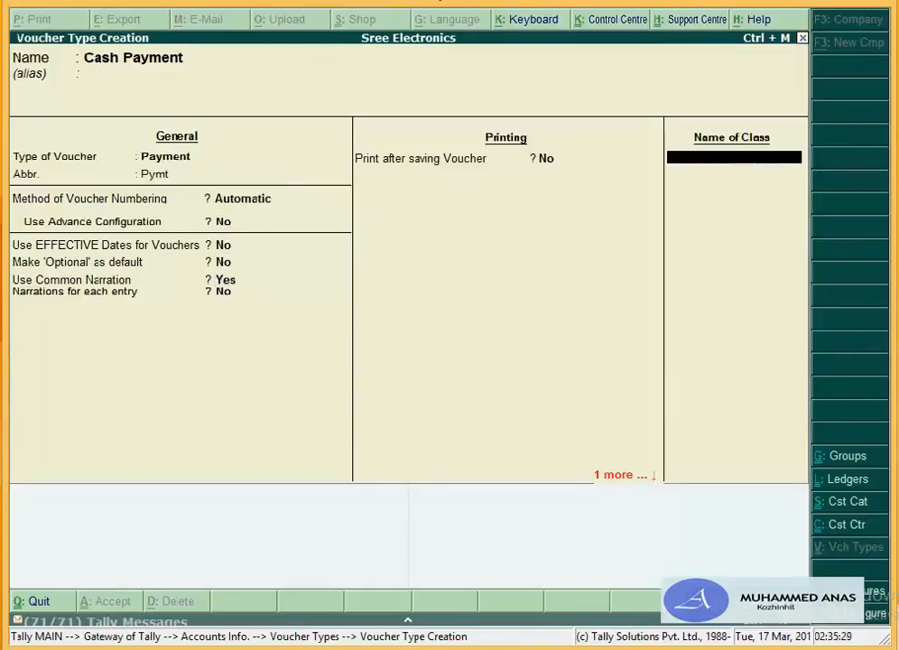
pyautogui.press('Return')
pyautogui.press('Return')
# Step: Enter the Cash Receipt voucher type, based on Receipt with automatic numbering
pyautogui.write('Ca')
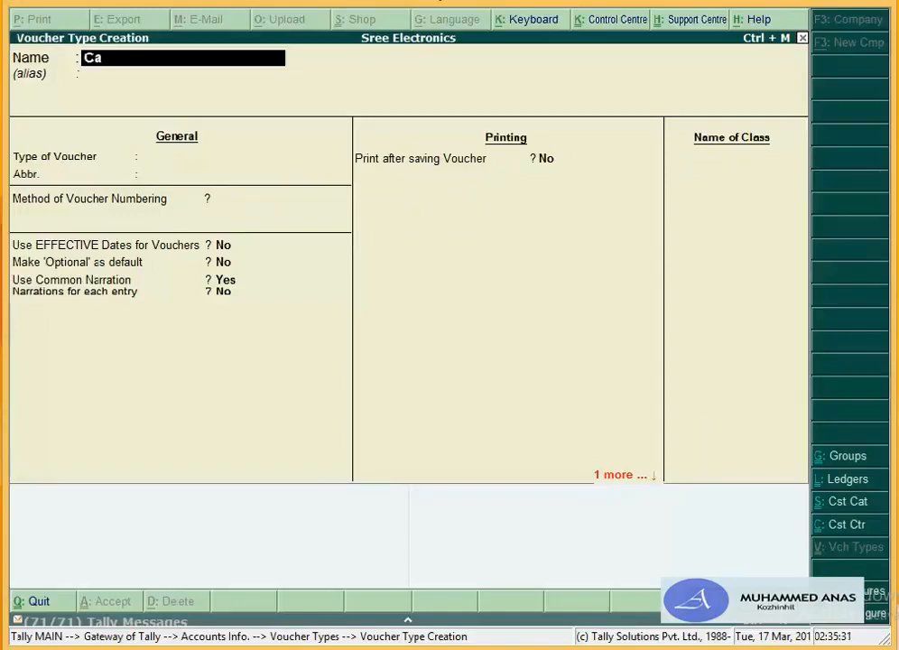
pyautogui.write('sh Receipt')
pyautogui.press('Return')
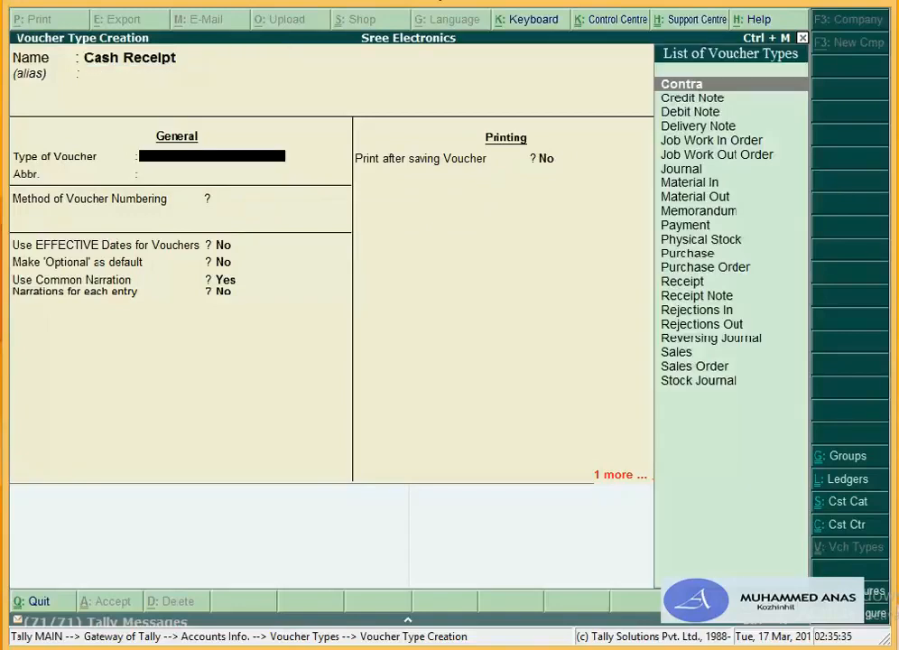
pyautogui.write('Re')
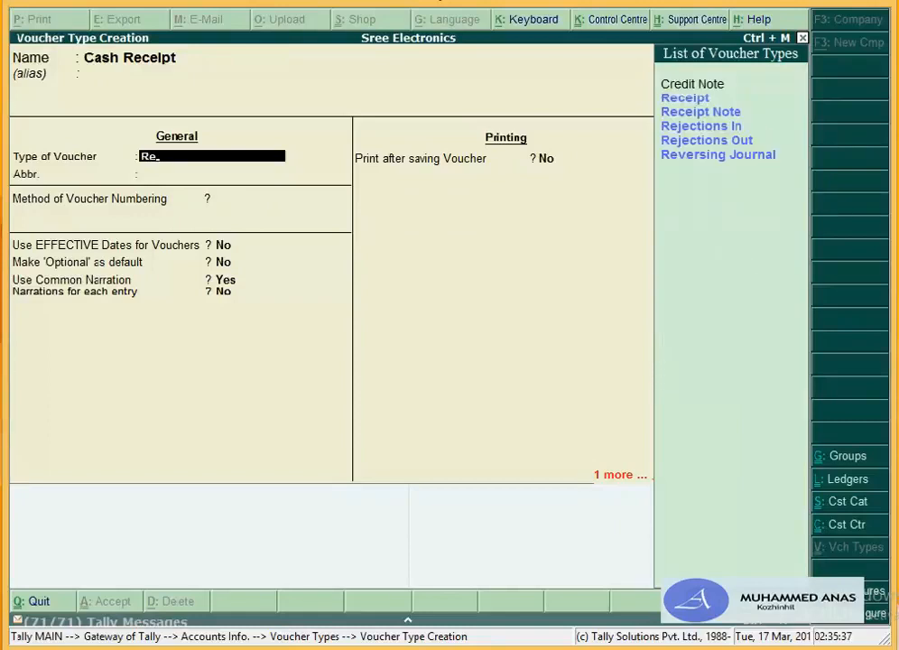
pyautogui.press('Return')
pyautogui.press('Return')
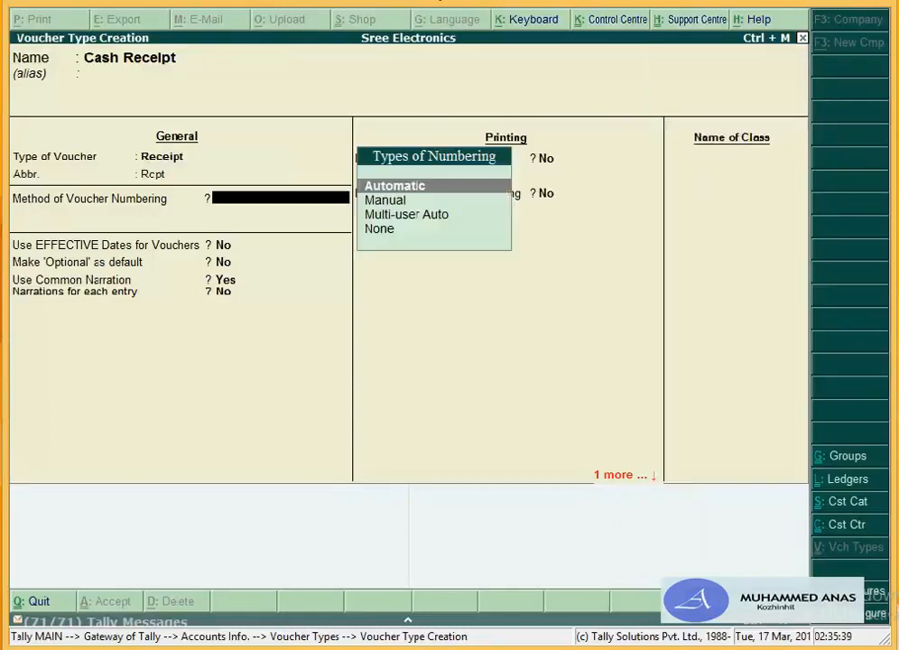
pyautogui.press('Return')
pyautogui.press('Return')
pyautogui.press('Return')
pyautogui.press('Return')
pyautogui.press('Return')
pyautogui.press('Return')
pyautogui.press('Return')
pyautogui.press('Return')
pyautogui.press('Return')
pyautogui.press('Return')
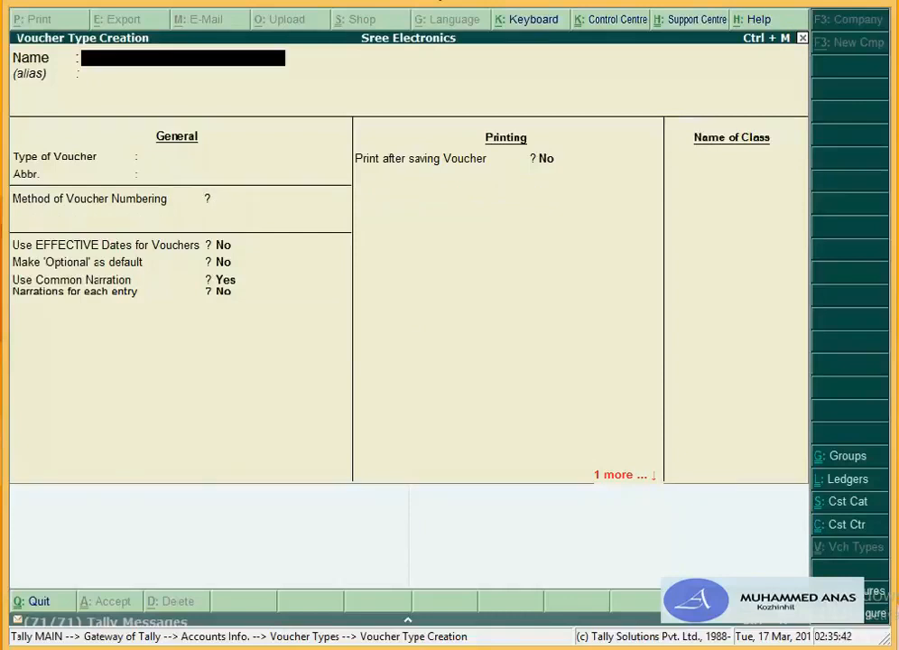
# Step: Create the Bank Payment voucher type, based on Payment with Pymt abbreviation and automatic numbering
pyautogui.write('Bank Pay')
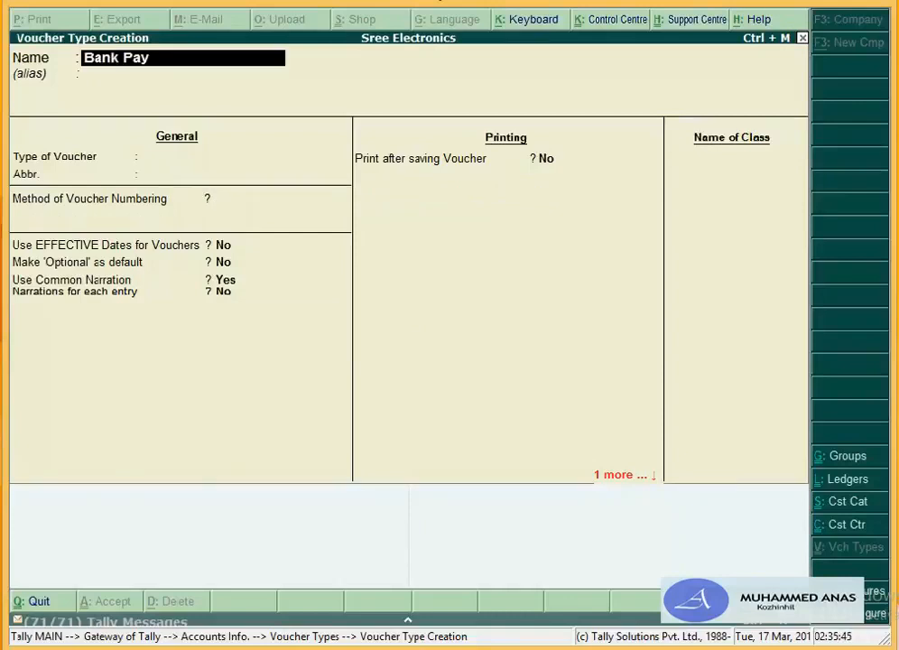
pyautogui.write('ment')
pyautogui.press('Return')
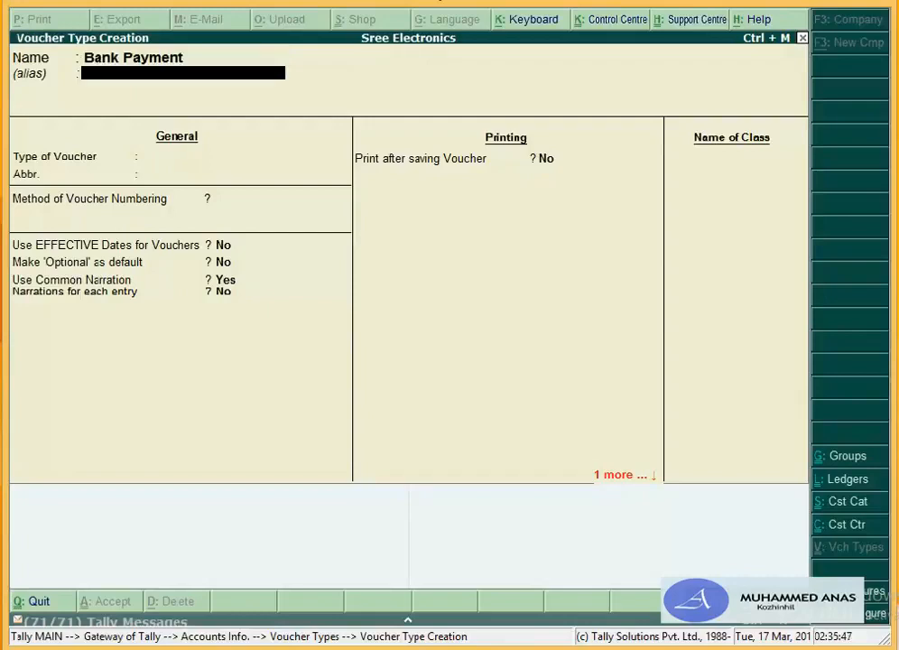
pyautogui.press('Return')
pyautogui.write('P')
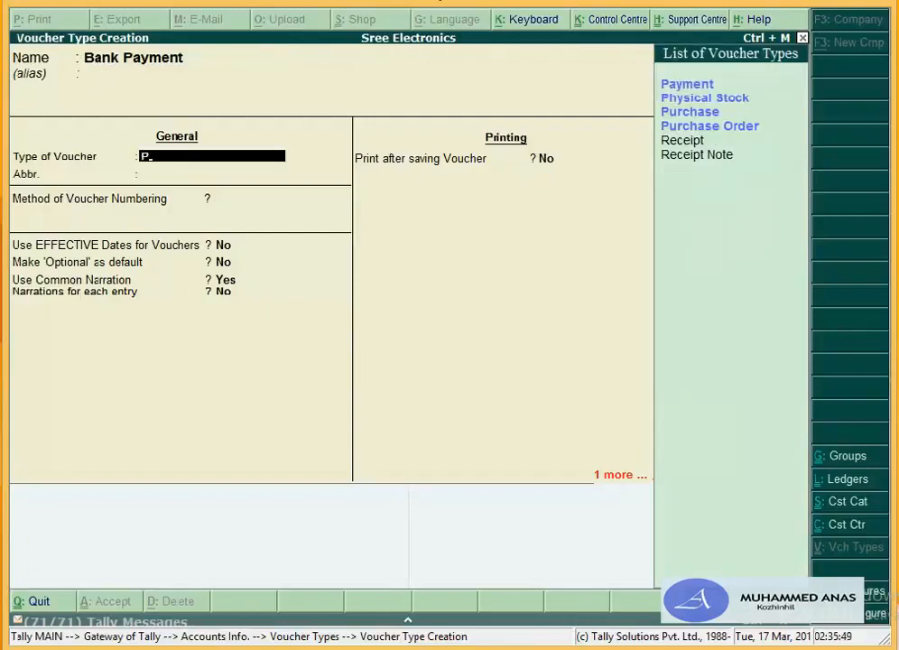
pyautogui.press('Return')
pyautogui.press('Return')
pyautogui.press('Return')
pyautogui.press('Return')
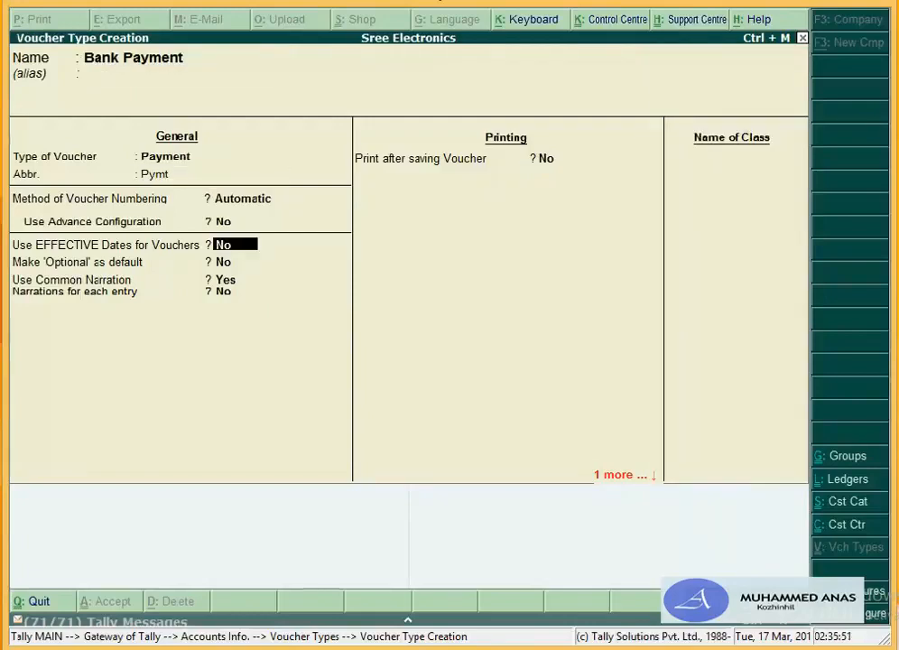
pyautogui.press('Return')
pyautogui.press('Return')
pyautogui.press('Return')
pyautogui.press('Return')
pyautogui.press('Return')
pyautogui.press('Return')
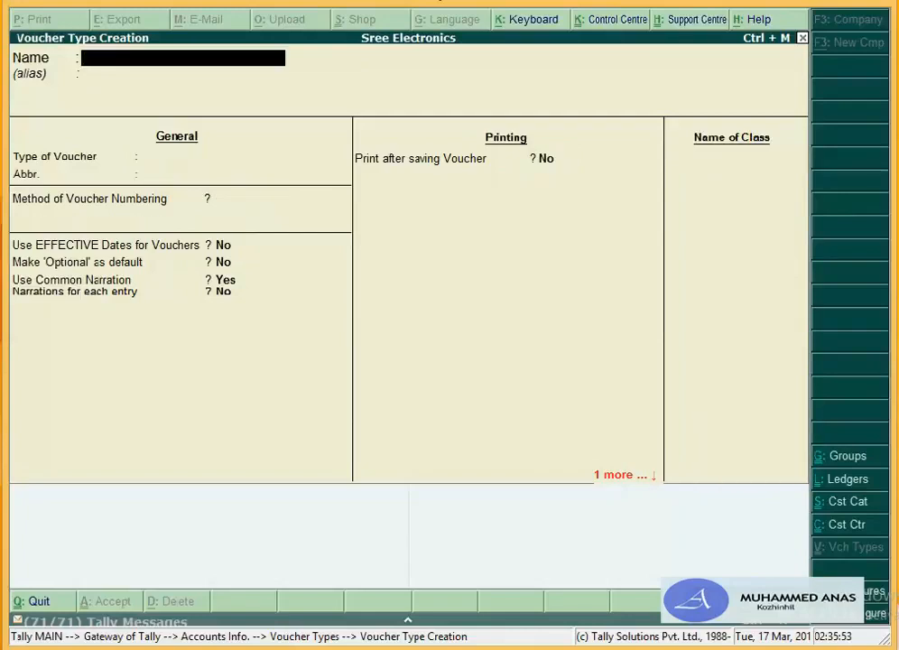
# Step: Enter the Bank Receipt voucher type, based on Receipt with automatic numbering
pyautogui.write('Bank Rece')
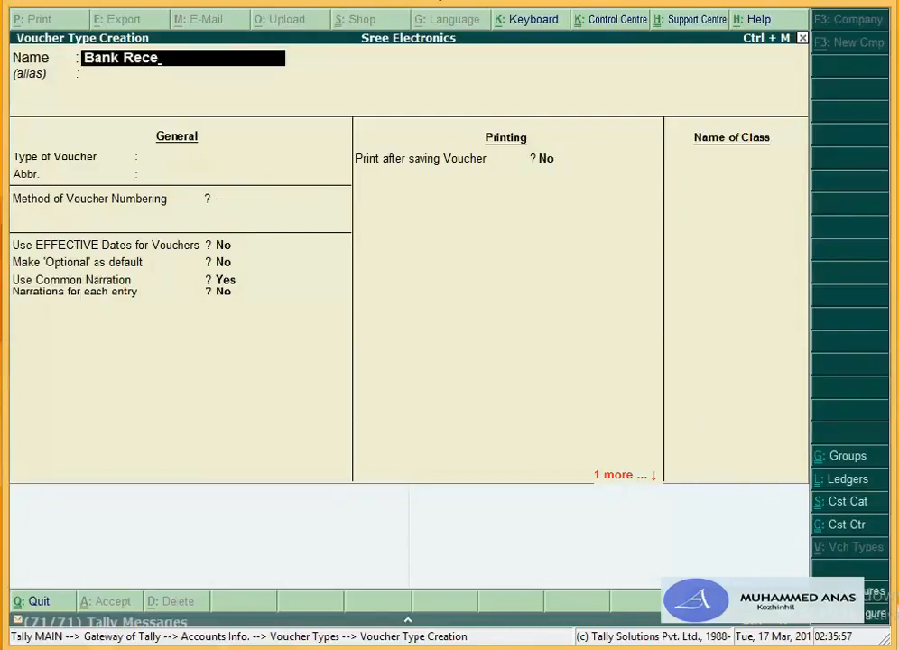
pyautogui.write('ipt')
pyautogui.press('Return')
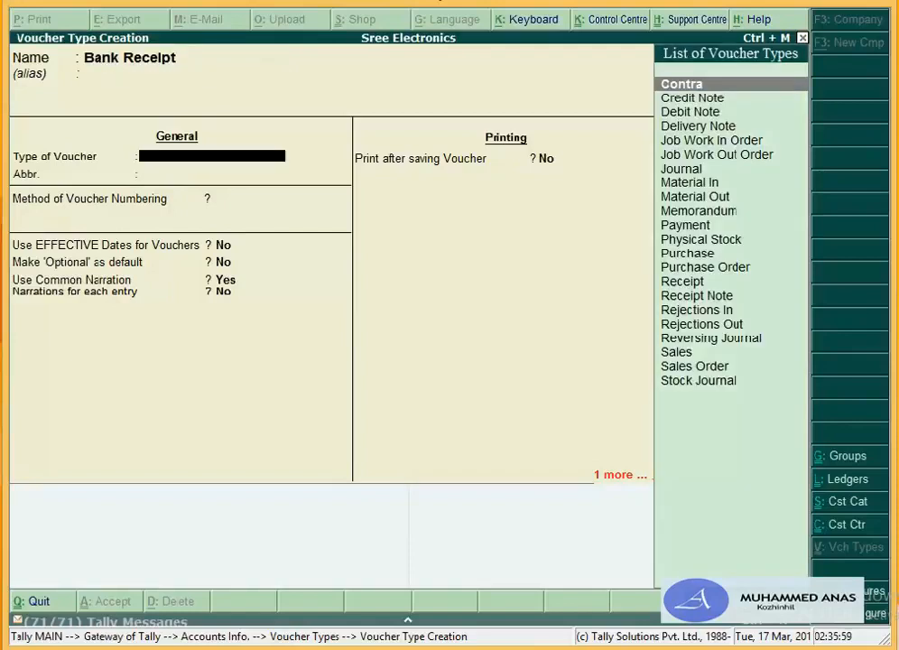
pyautogui.write('R')
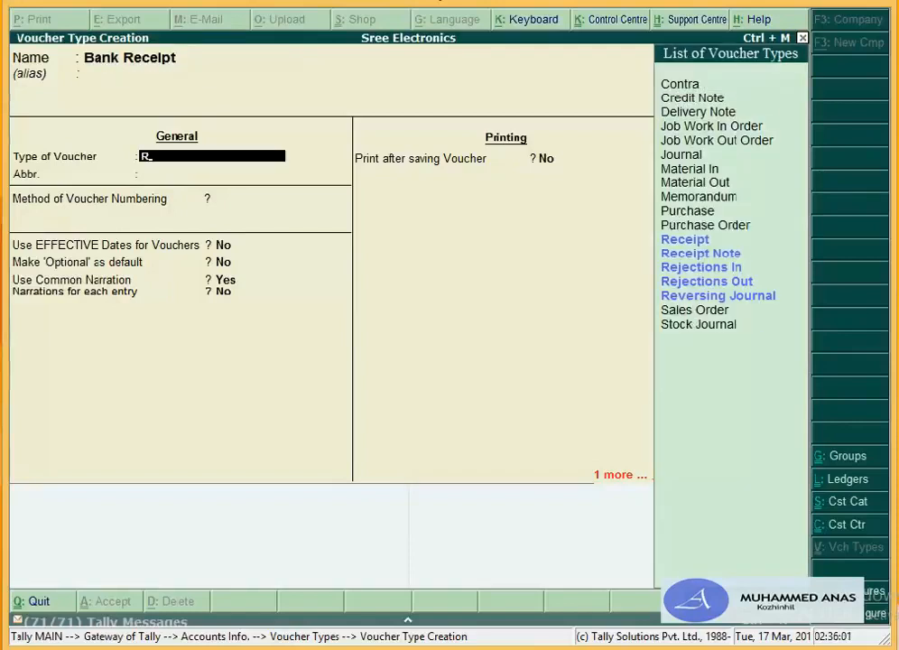
pyautogui.press('Return')
pyautogui.press('Return')
pyautogui.press('Return')
pyautogui.press('Return')
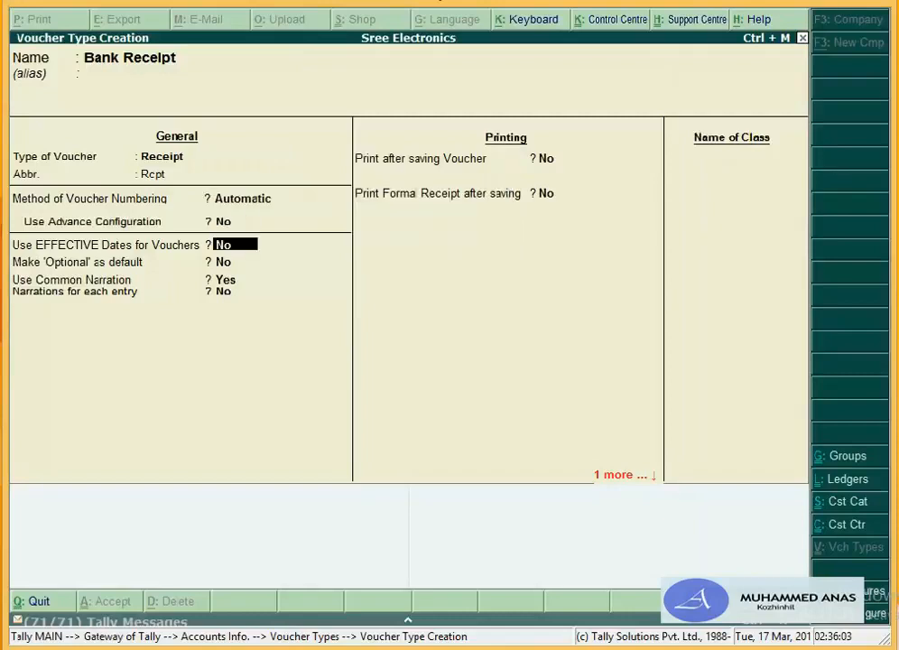
pyautogui.press('Return')
pyautogui.press('Return')
pyautogui.press('Return')
pyautogui.press('Return')
pyautogui.press('Return')
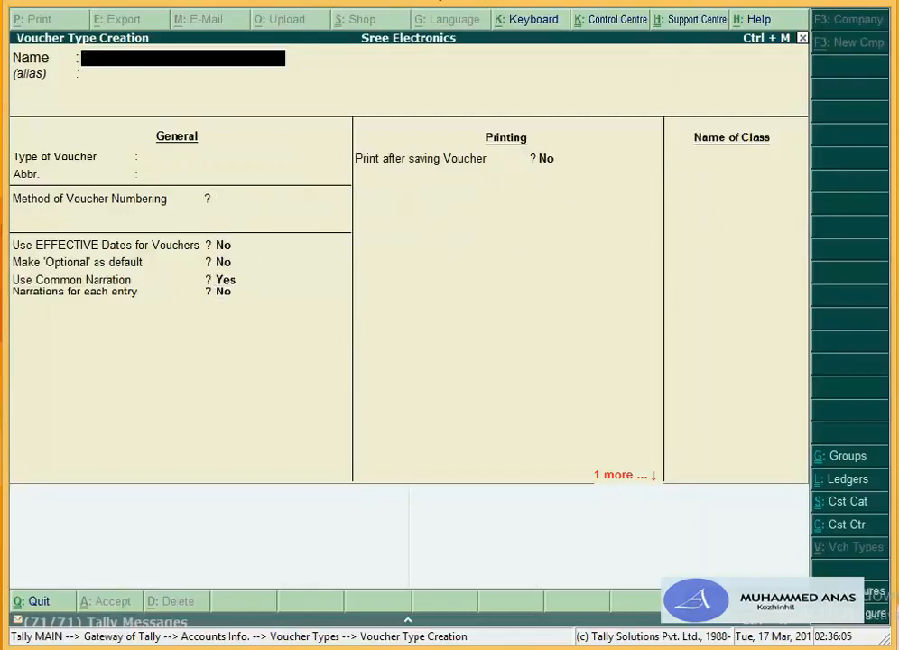
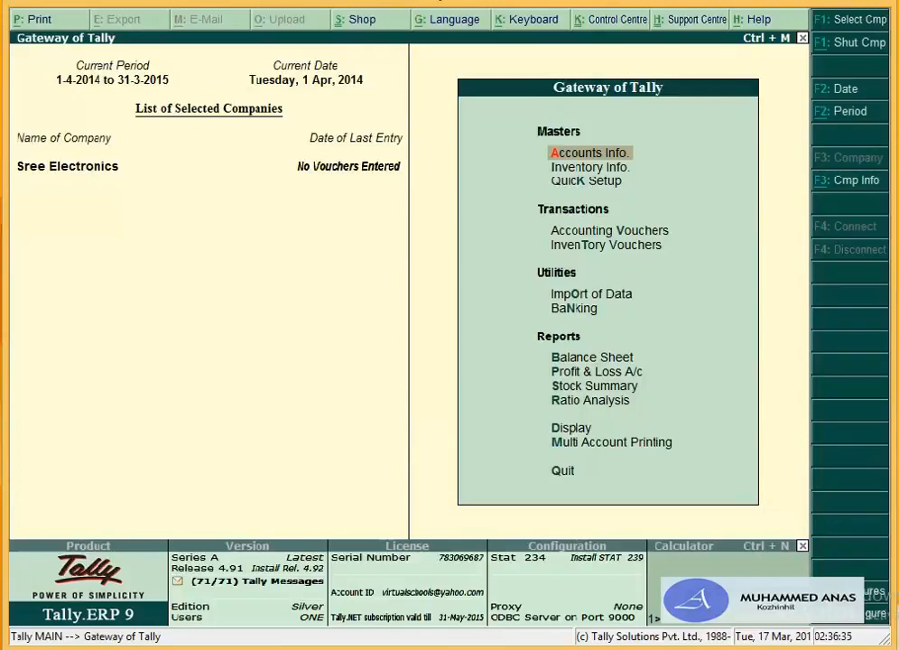
# Step: Create the unit of measure Nos. with formal name Numbers
pyautogui.press('Down')
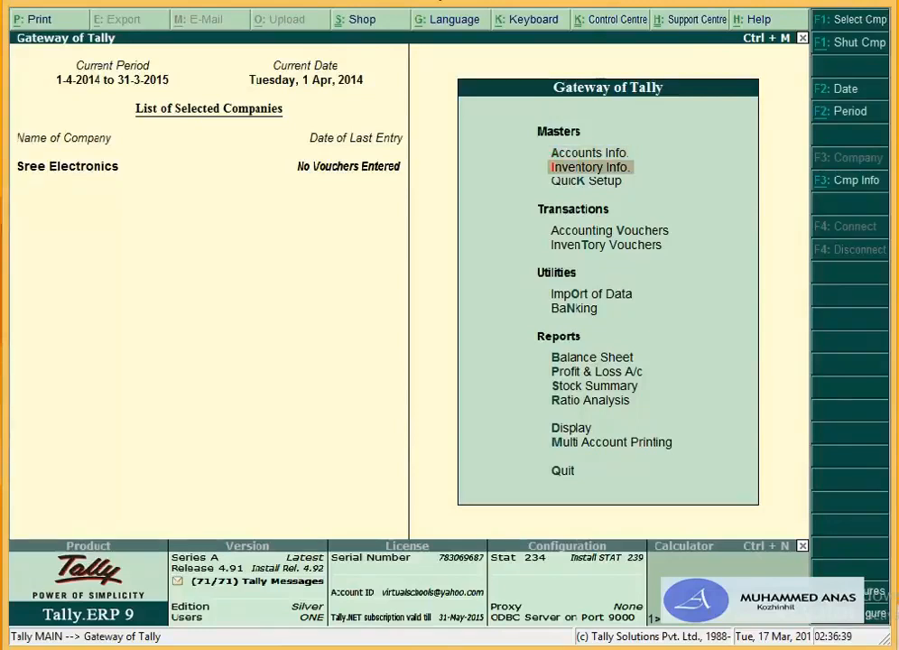
pyautogui.press('Return')
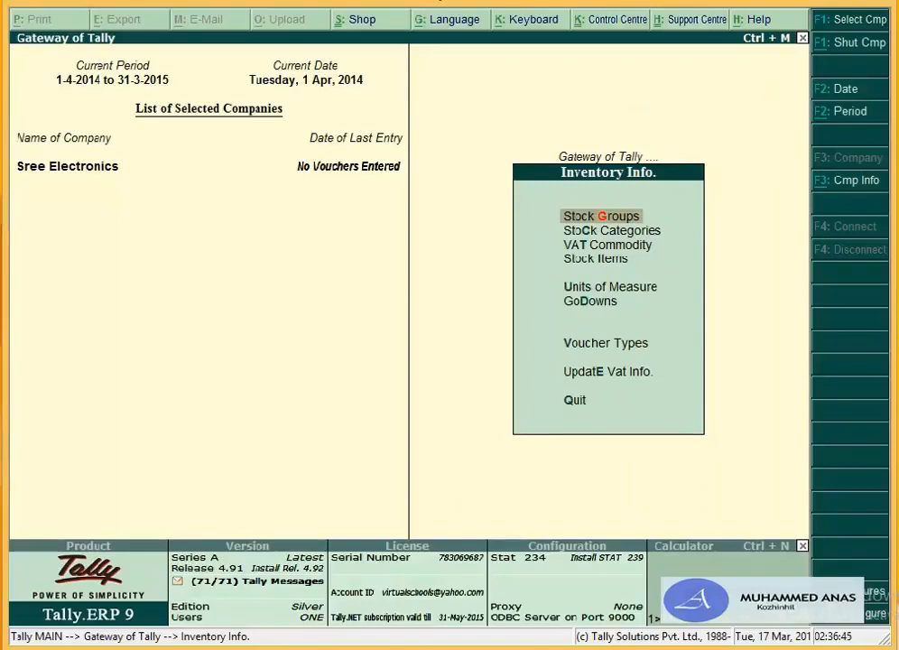
pyautogui.press('Down')
pyautogui.press('Down')
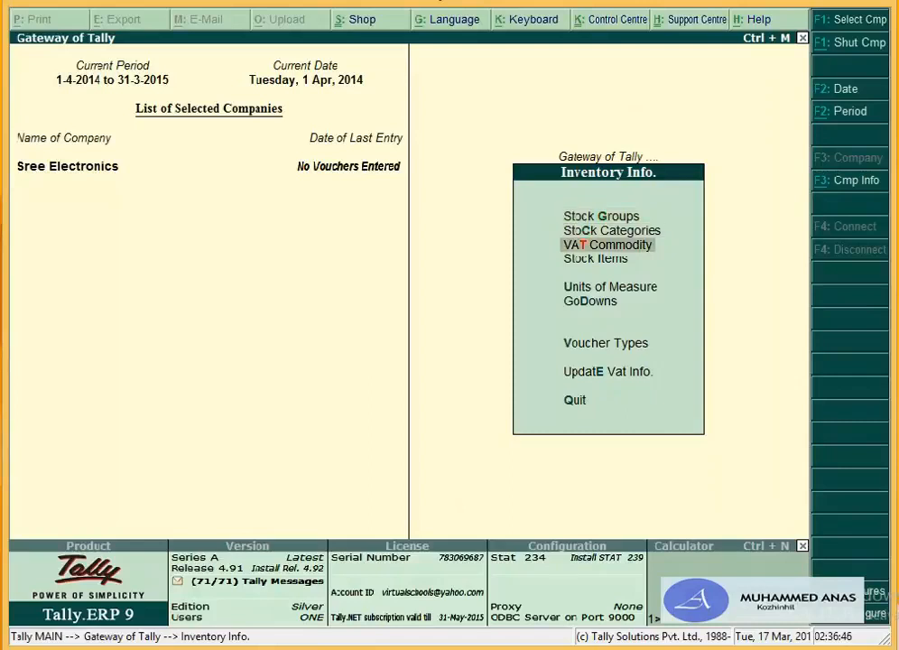
pyautogui.press('Up')
pyautogui.press('Up')
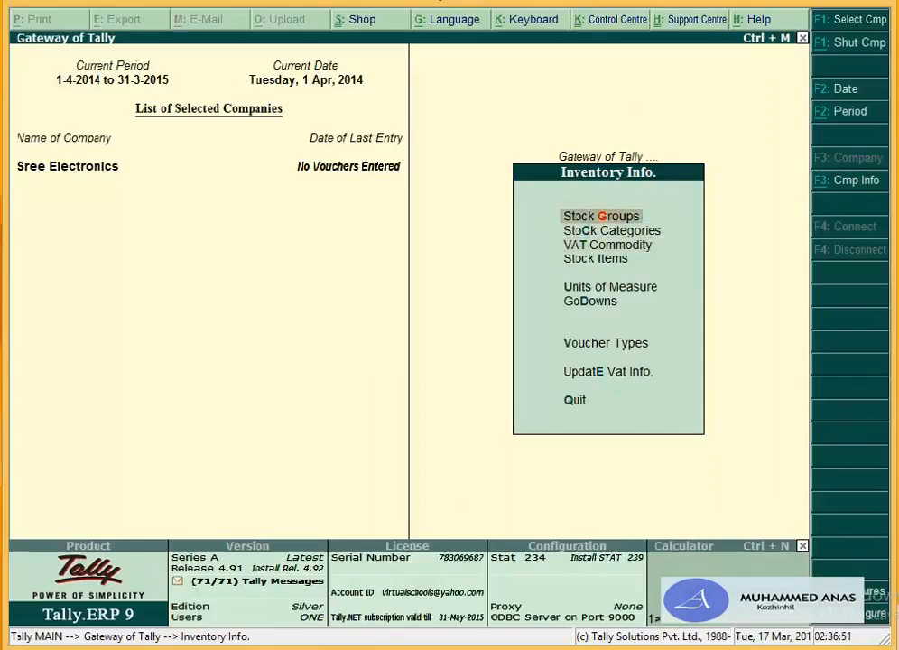
pyautogui.press('Down')
pyautogui.press('Down')
pyautogui.press('Down')
pyautogui.press('Down')
pyautogui.press('Return')
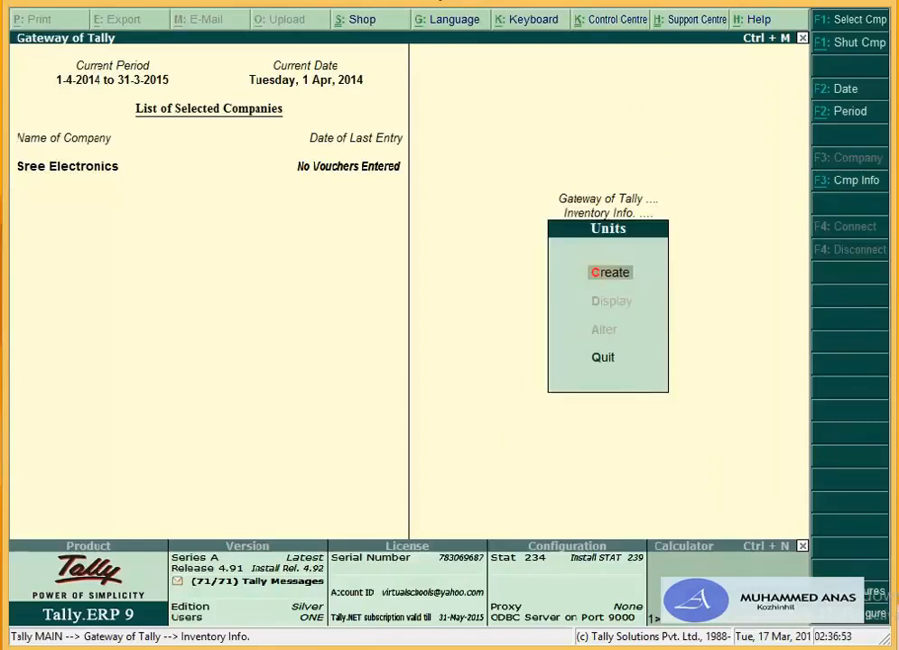
pyautogui.press('Return')
pyautogui.write('no')
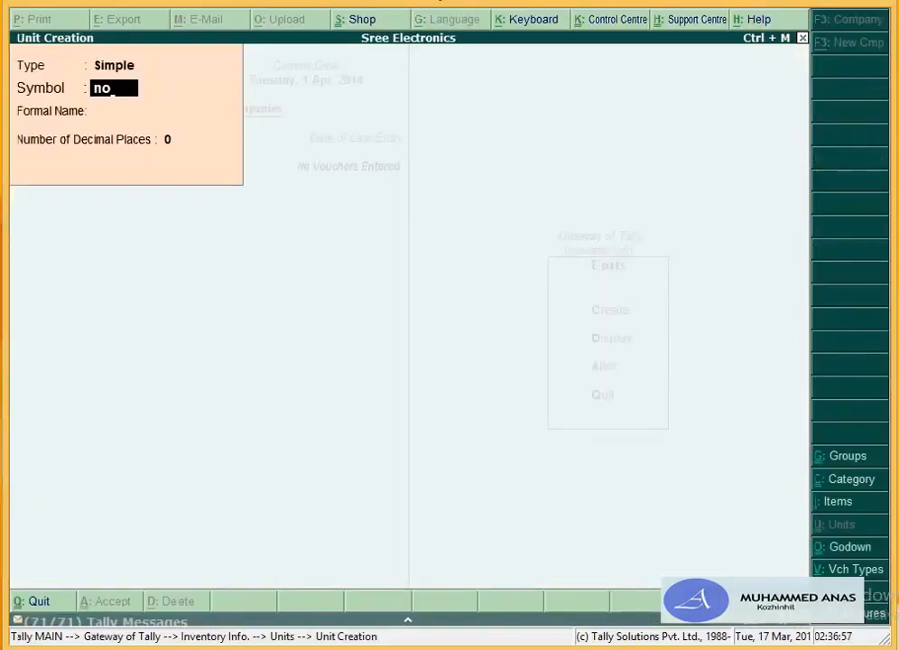
pyautogui.press('BackSpace')
pyautogui.press('BackSpace')
pyautogui.write('Nos.')
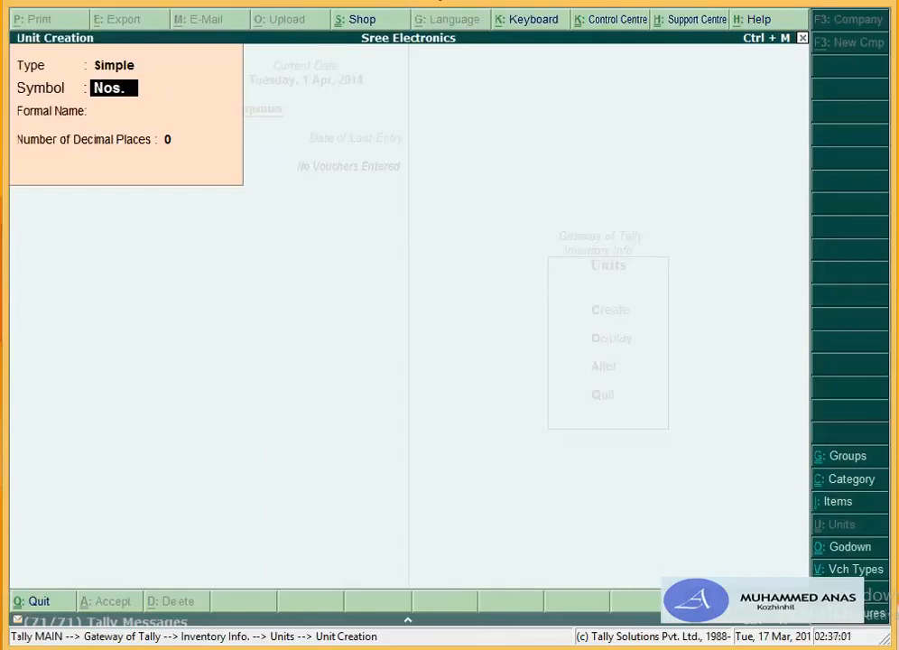
pyautogui.press('Return')
pyautogui.press('Return')
pyautogui.press('BackSpace')
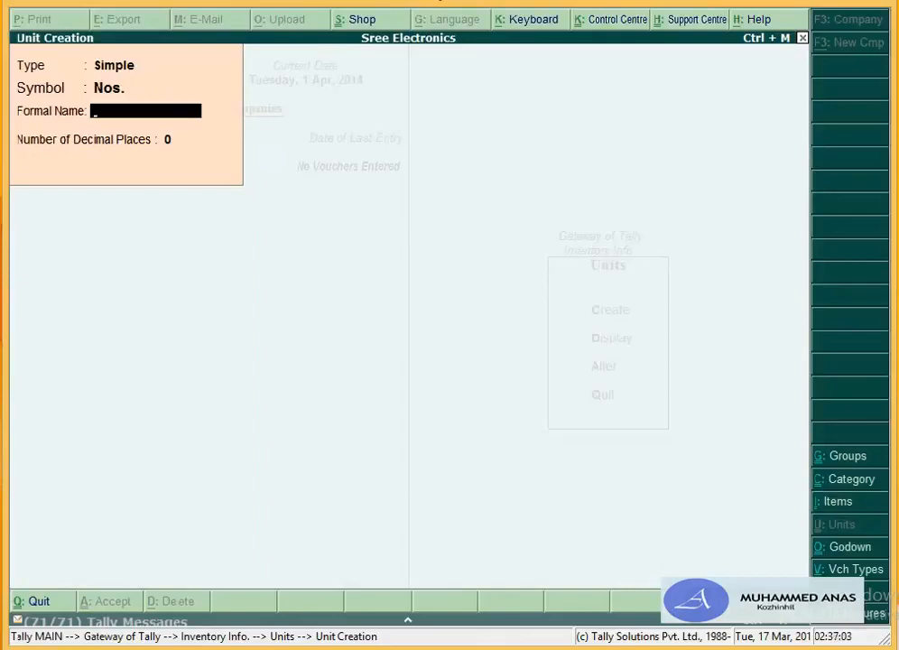
pyautogui.write('Numbers')
pyautogui.press('Return')
pyautogui.press('Return')
pyautogui.press('Return')
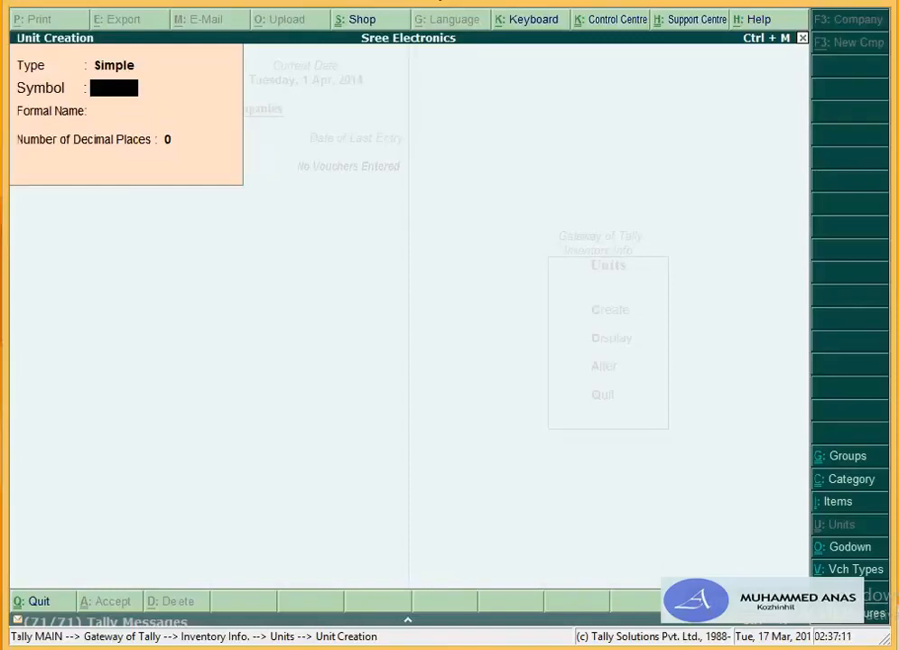
# Step: Create the unit mtrs. with formal name Meters and leave unit creation
pyautogui.write('meters')
pyautogui.press('Return')
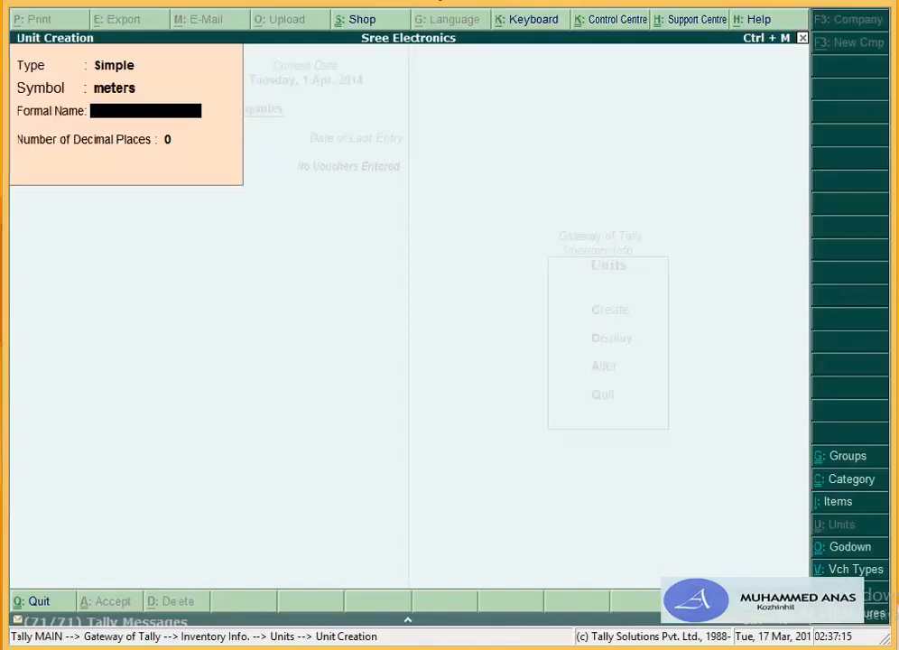
pyautogui.write('M')
pyautogui.press('BackSpace')
pyautogui.press('BackSpace')
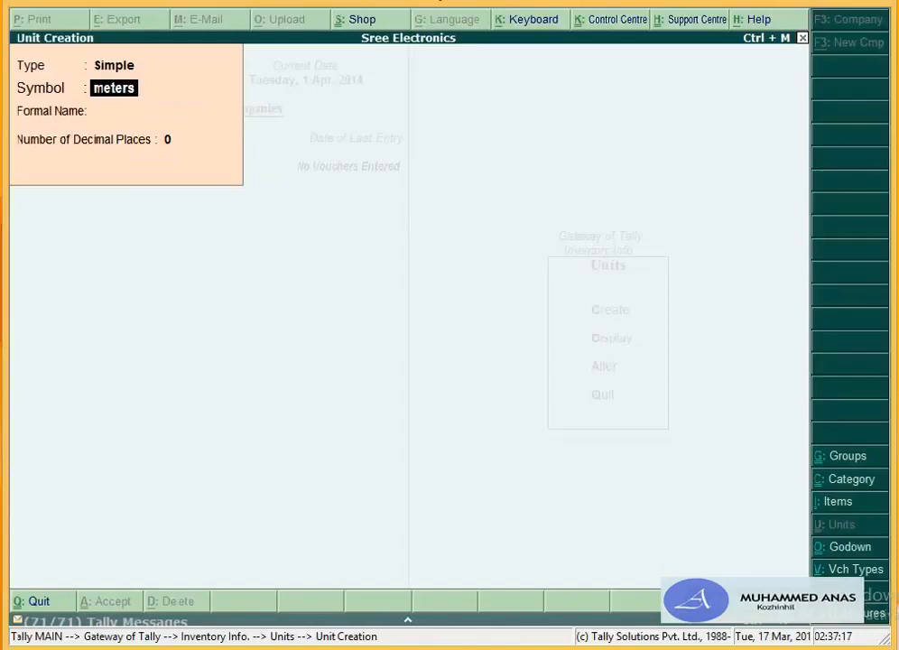
pyautogui.write('mtrs.')
pyautogui.press('Return')
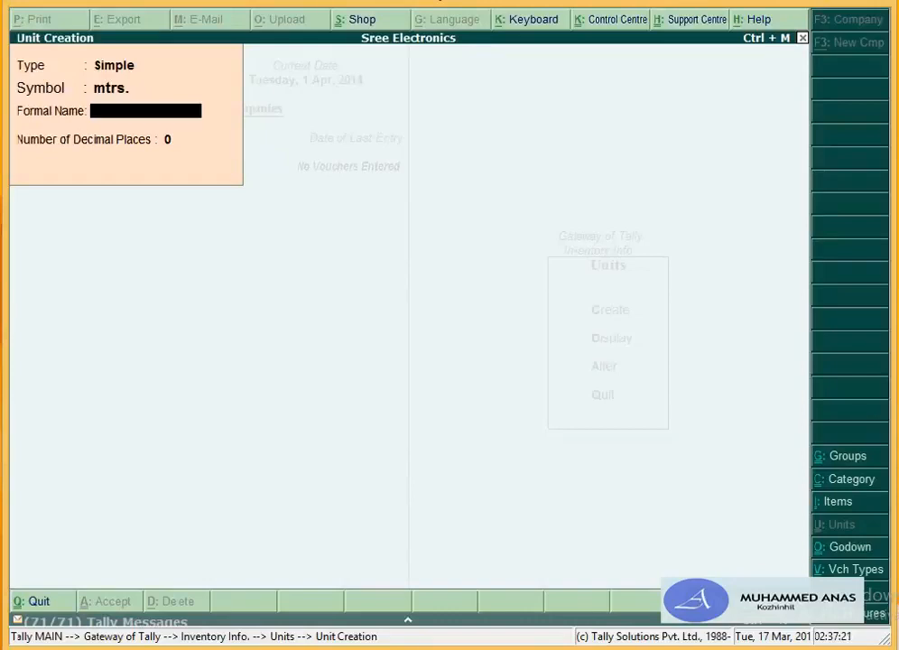
pyautogui.write('Meters')
pyautogui.press('Return')
pyautogui.press('Return')
pyautogui.press('Return')
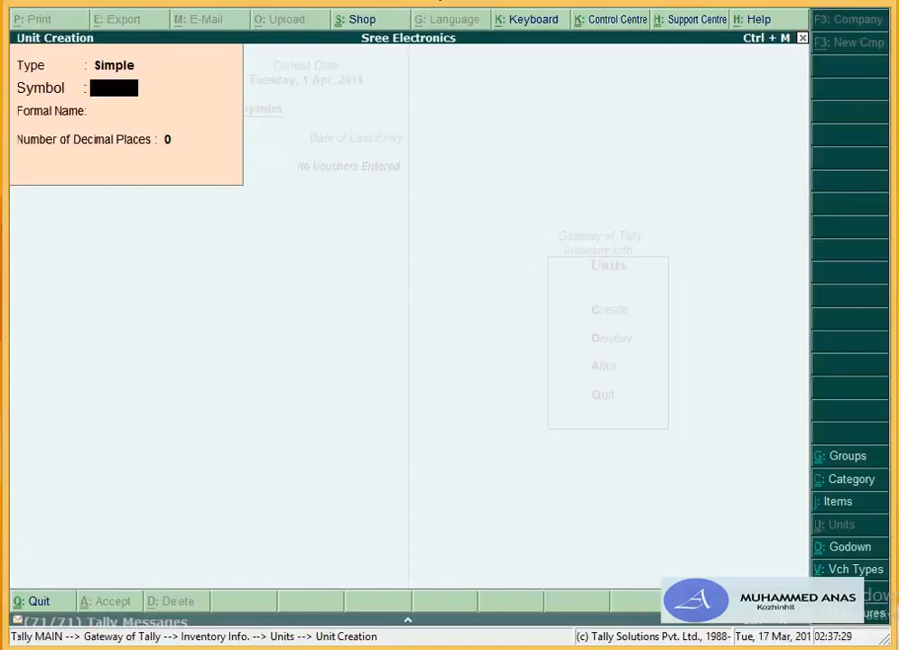
pyautogui.press('y')
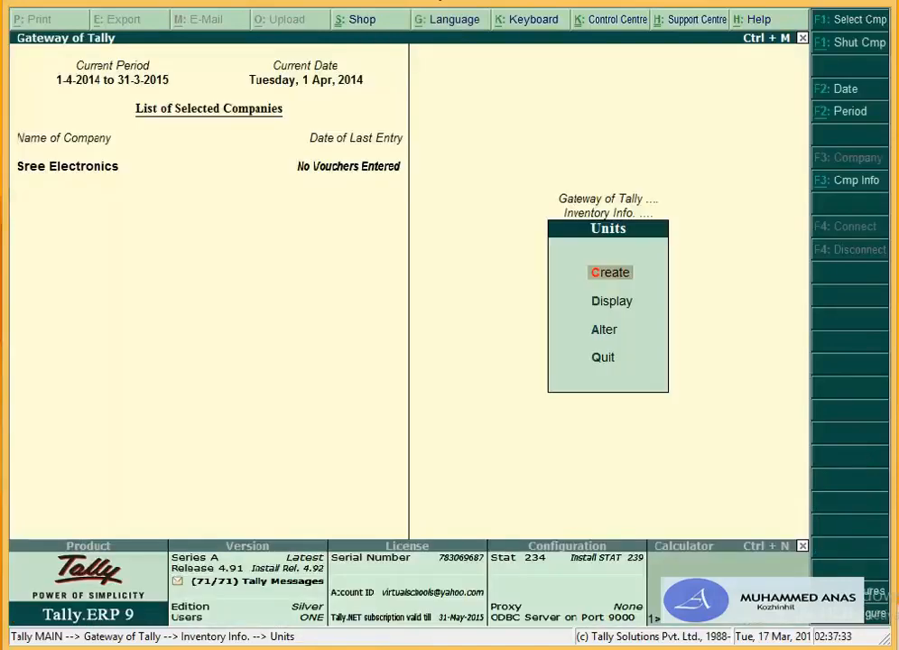
# Step: Open Stock Item creation and name the item Samsung Refrigerator 190 Ltrs
pyautogui.press('Escape')
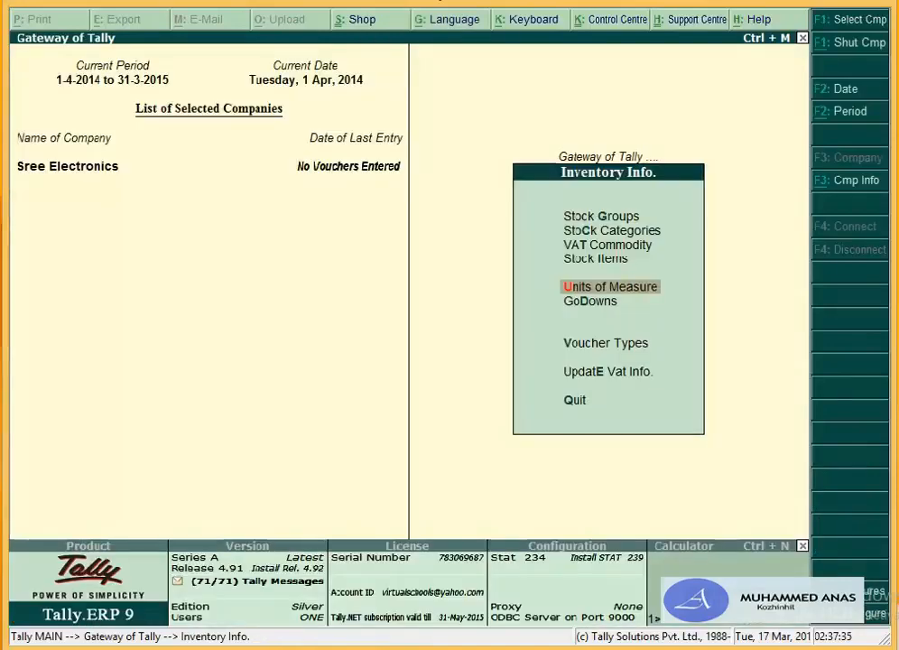
pyautogui.press('Up')
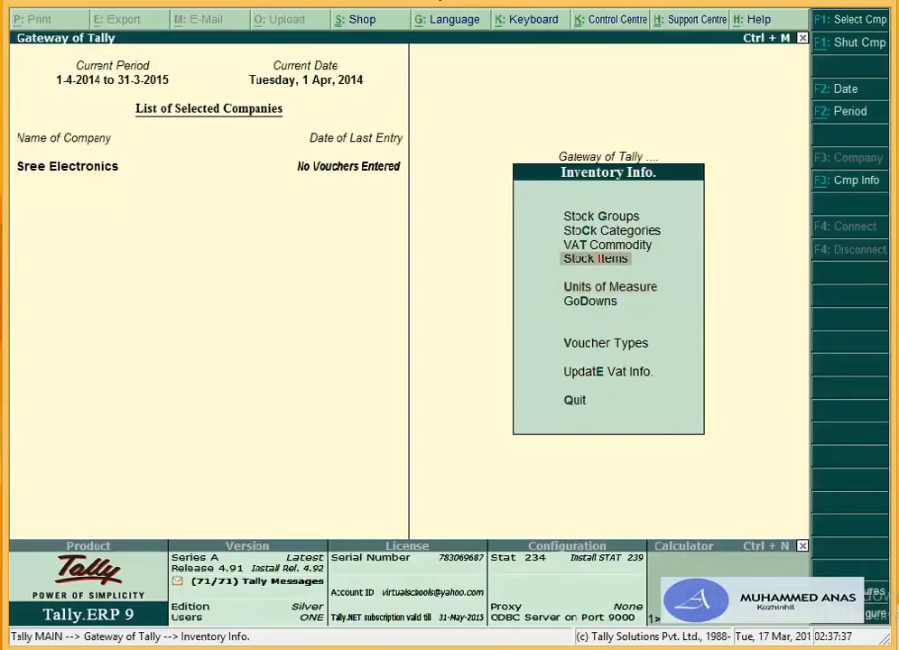
pyautogui.press('Return')
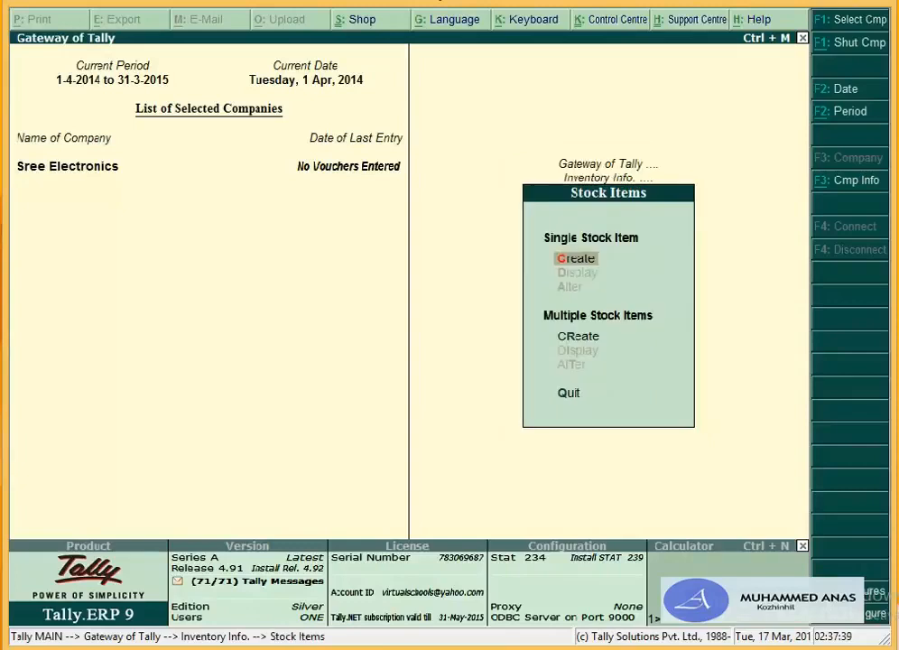
pyautogui.press('Return')
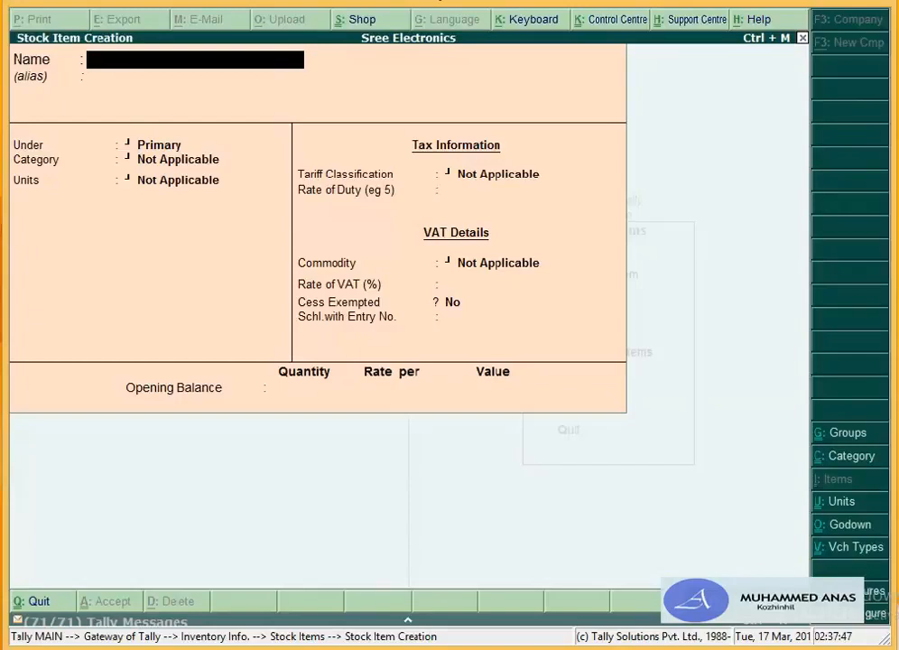
pyautogui.write('Samsung R')
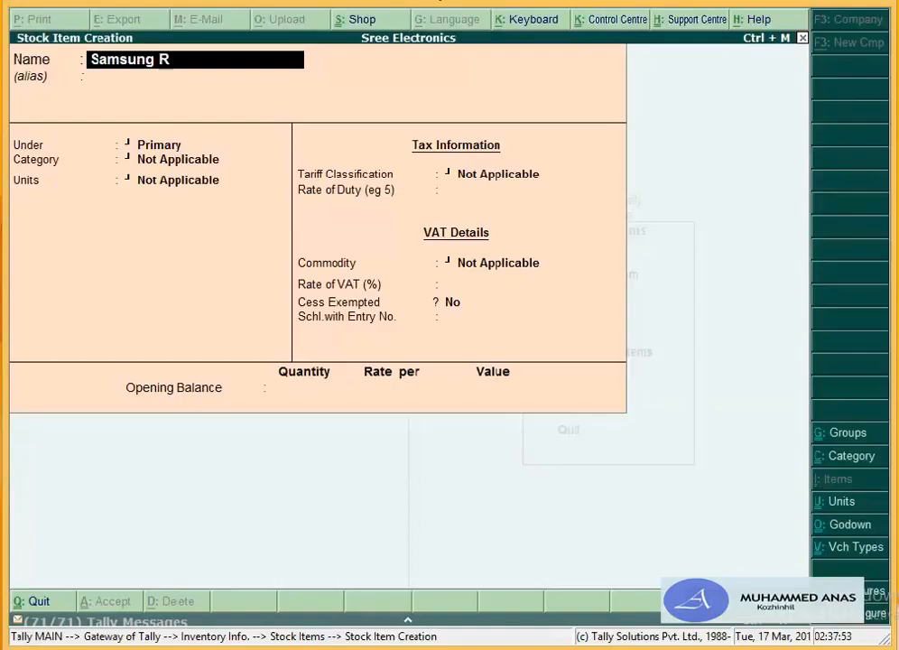
pyautogui.write('efrigerator')
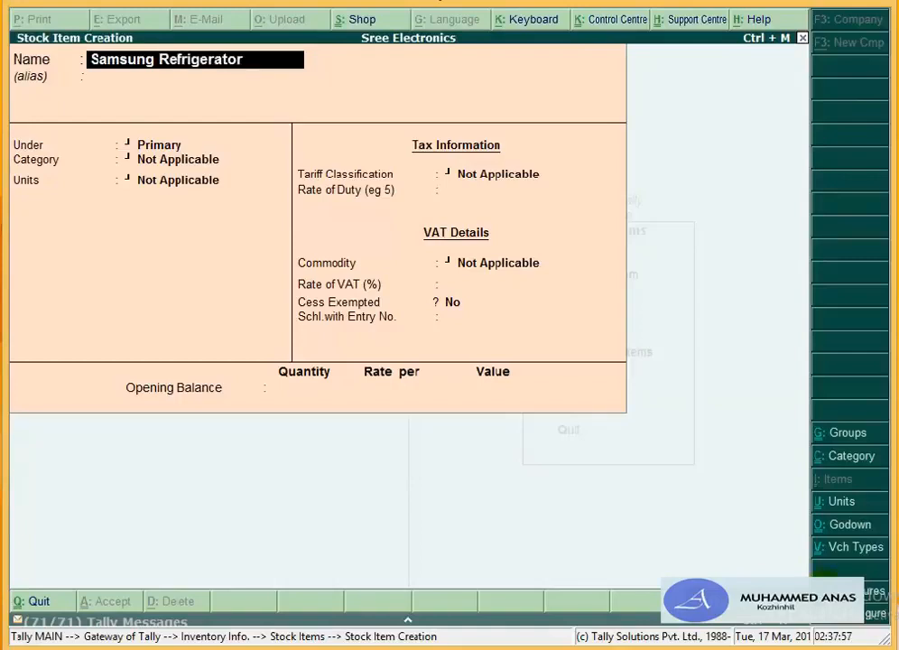
pyautogui.write(' 190ltr')
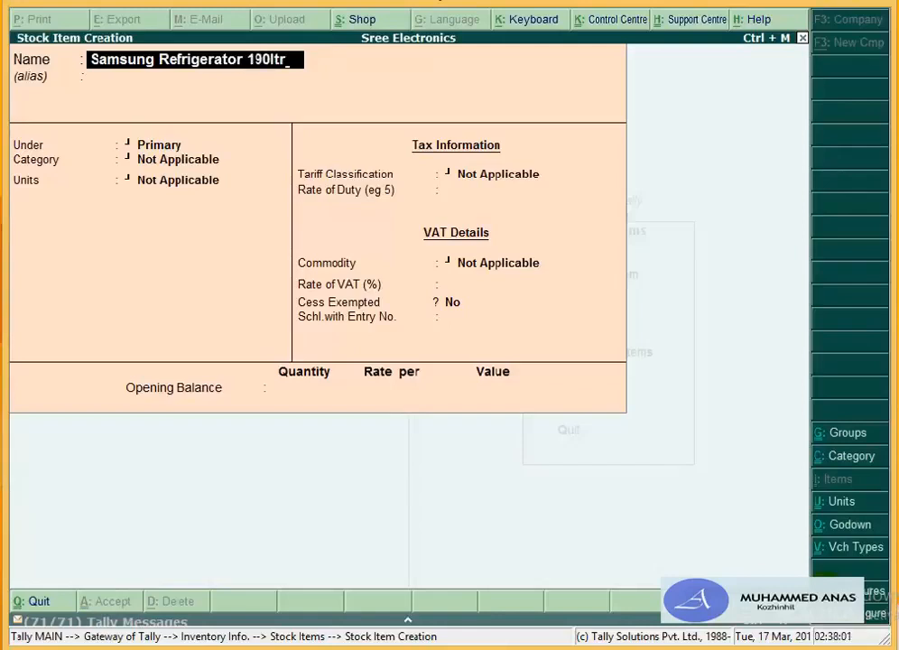
pyautogui.write('s')
pyautogui.press('Delete')
pyautogui.write('Ltrs.')
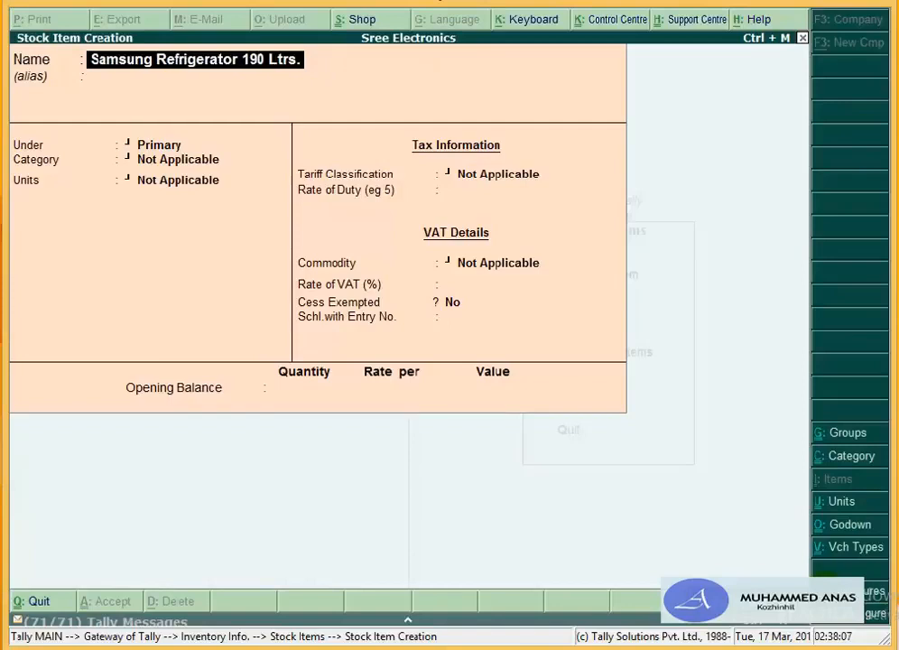
pyautogui.press('Return')
pyautogui.press('Return')
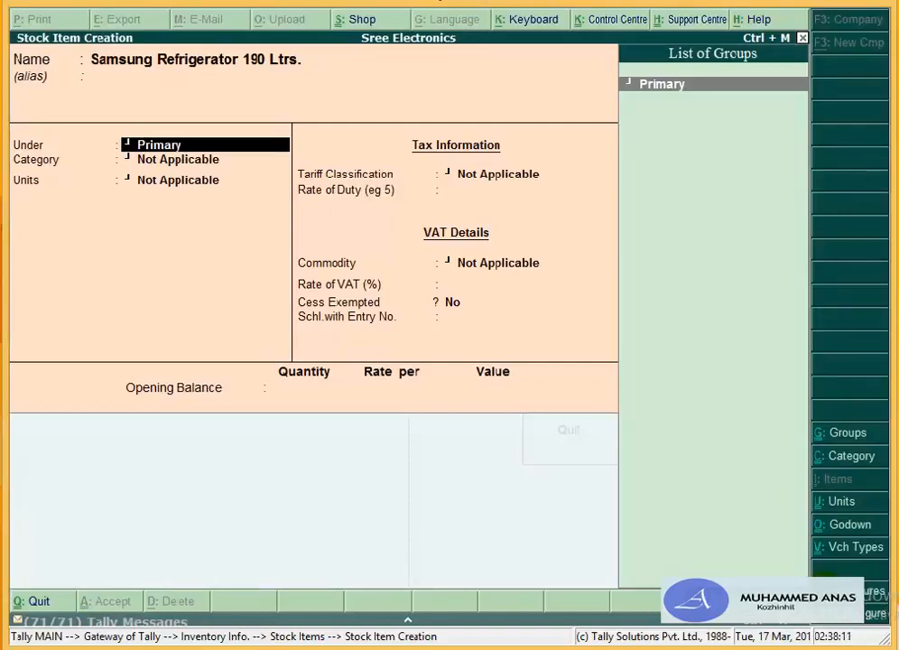
# Step: Create the stock group Refrigerator under Primary with Can Quantities be ADDED set to Yes
pyautogui.hotkey('alt', 'c')
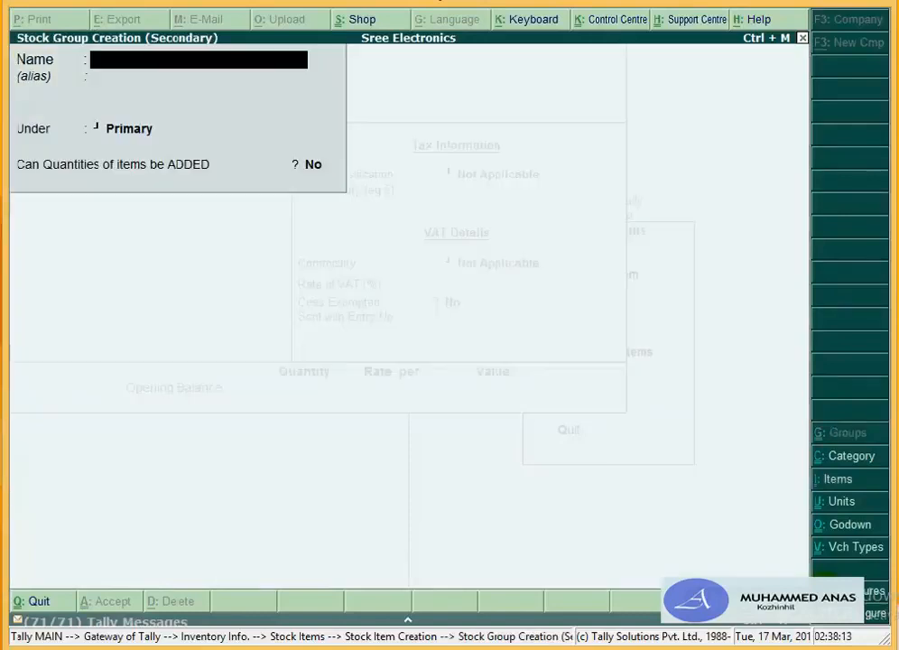
pyautogui.write('Refriger')
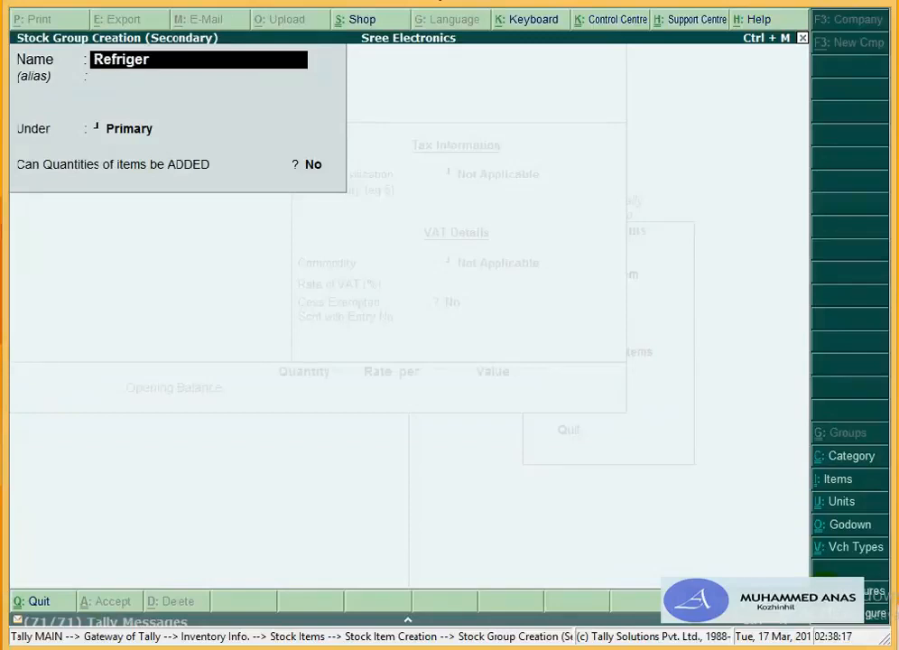
pyautogui.write('ator')
pyautogui.press('Return')
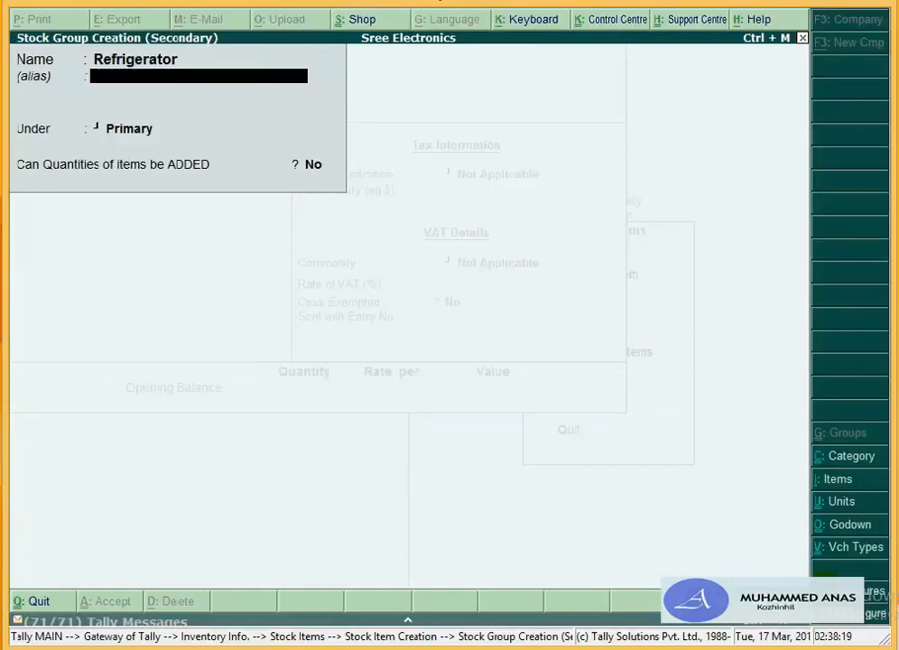
pyautogui.press('Return')
pyautogui.press('Return')
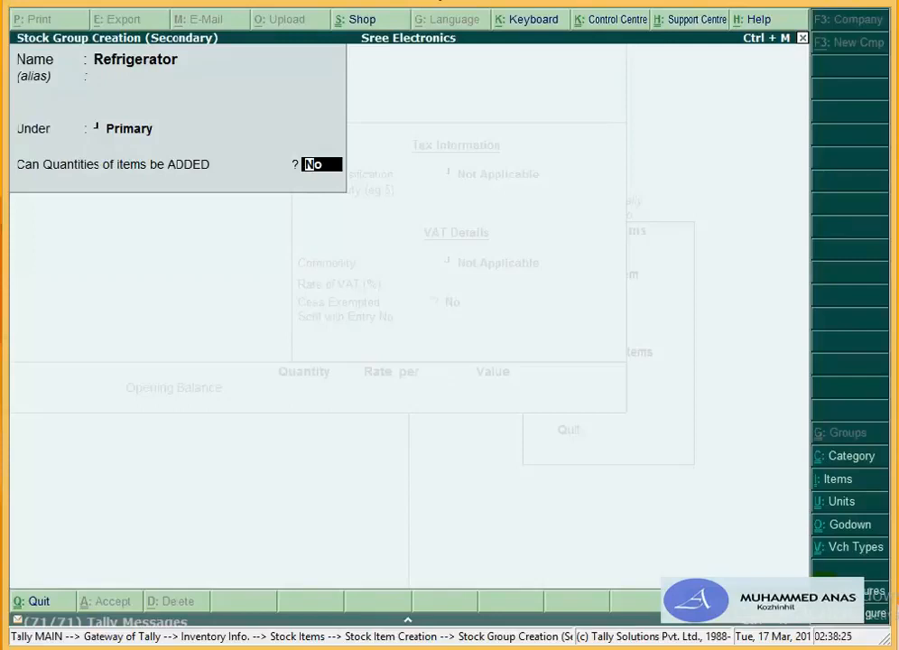
pyautogui.write('y')
pyautogui.press('Return')
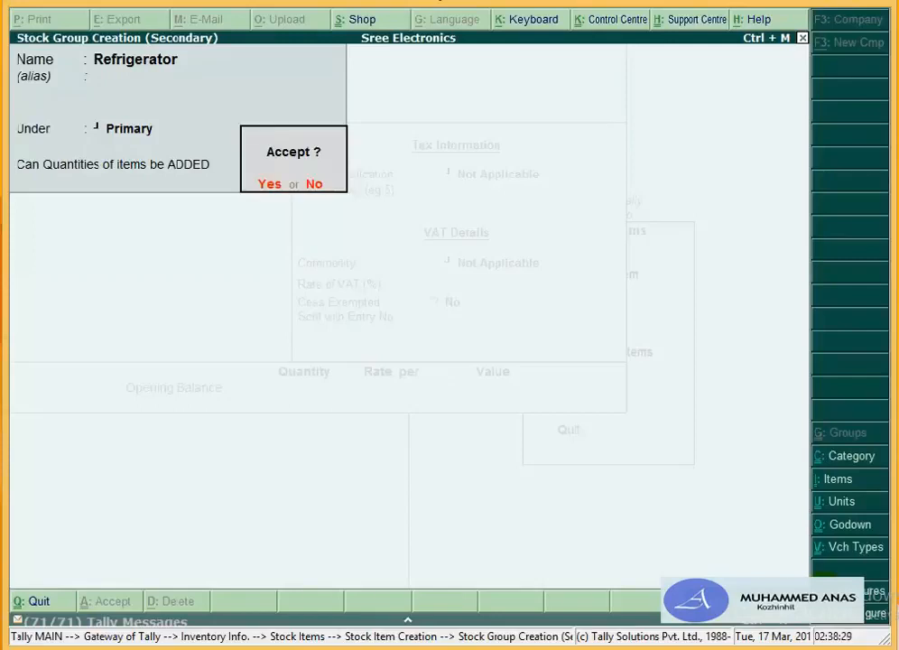
pyautogui.press('y')
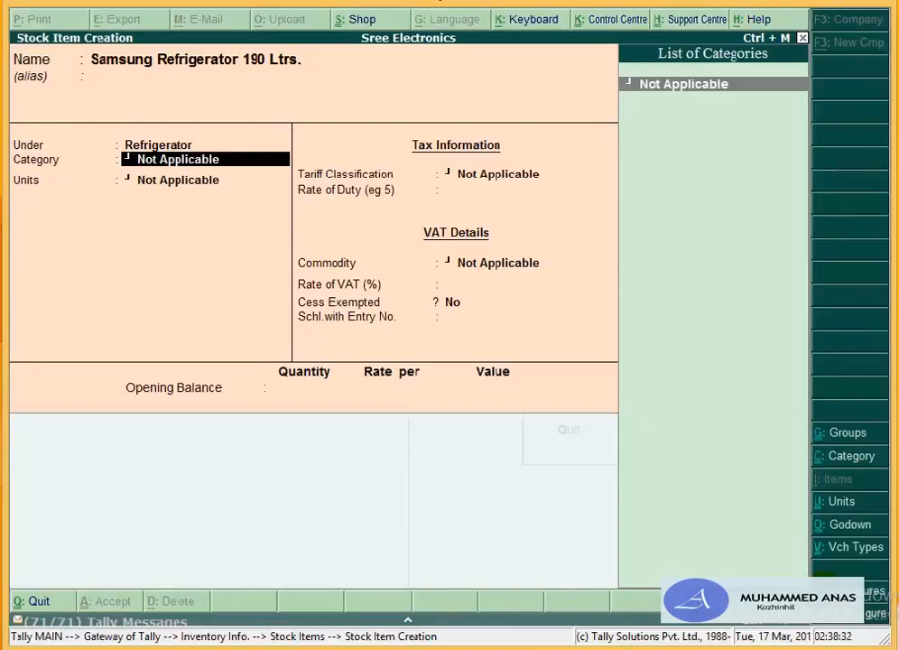
# Step: Create the stock category Goderej under Primary
pyautogui.hotkey('alt', 'c')
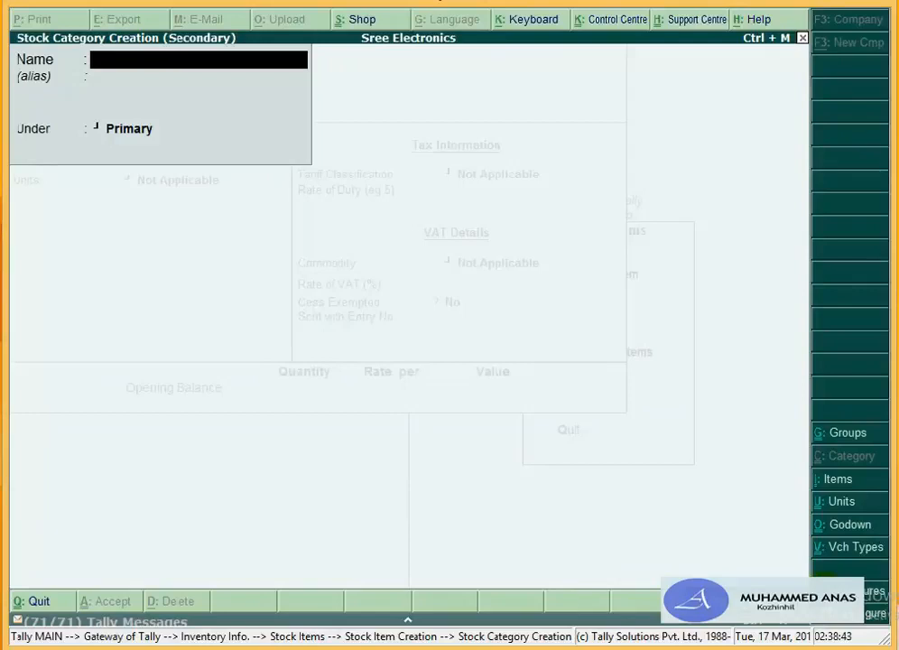
pyautogui.write('Goderej')
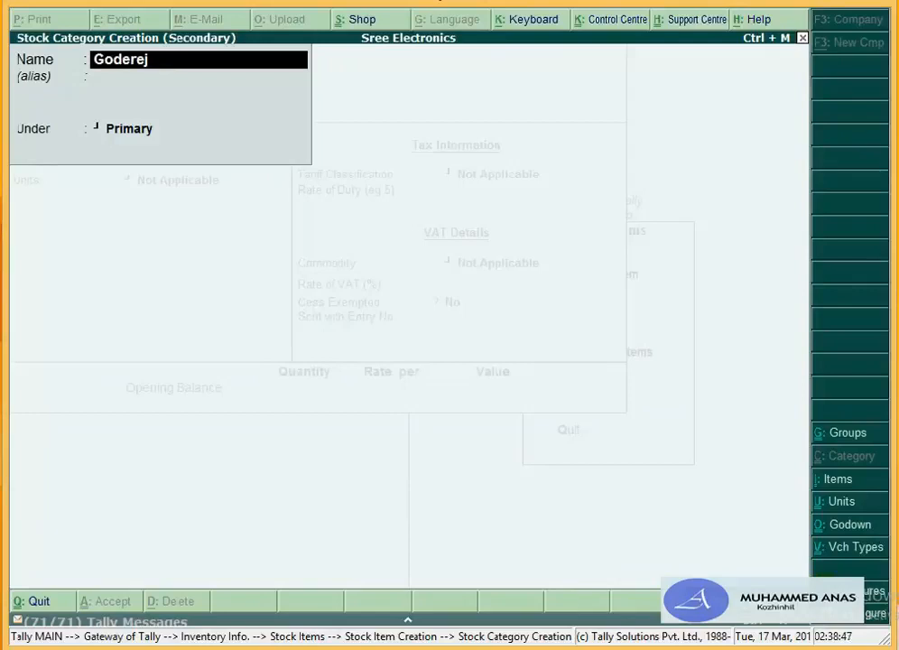
pyautogui.press('Return')
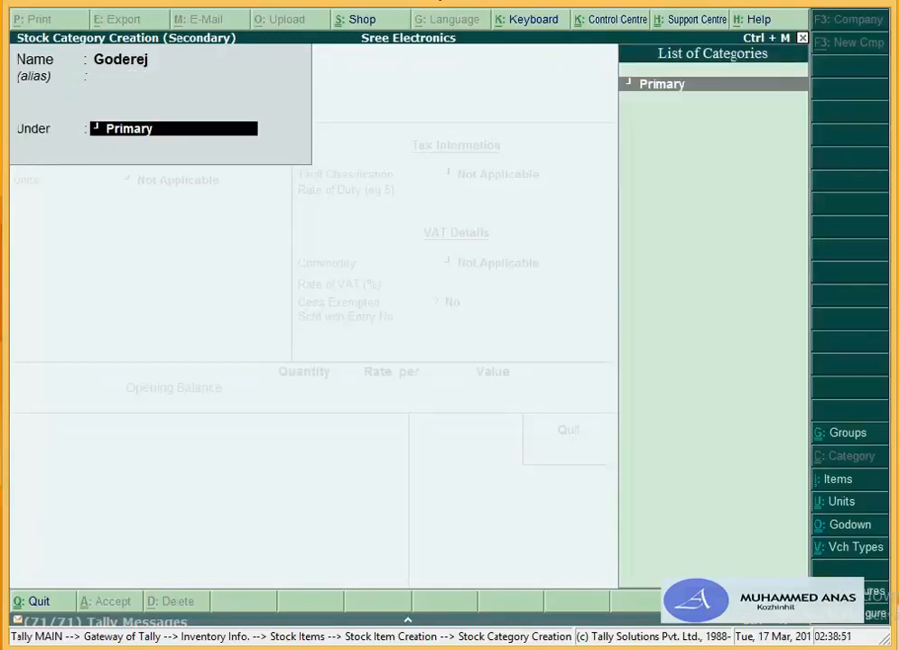
pyautogui.press('Return')
pyautogui.press('Return')
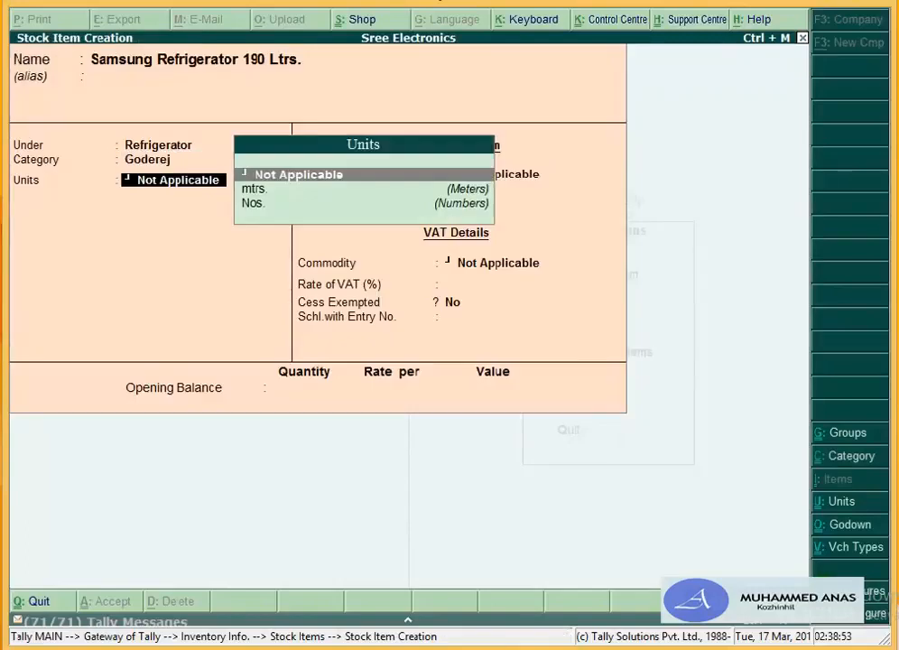
# Step: Create a second stock category Samsung under Primary for the item
pyautogui.press('BackSpace')
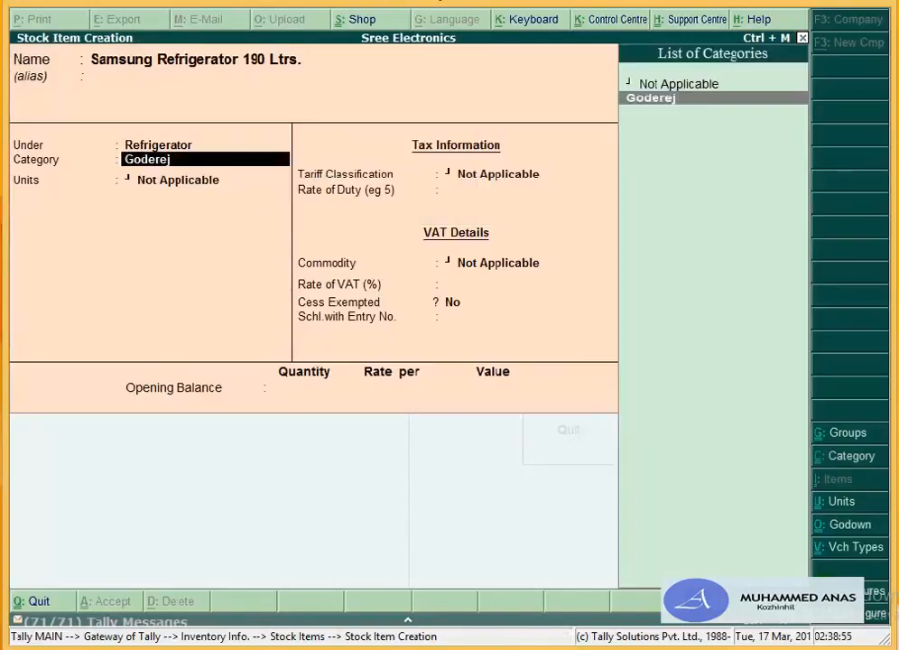
pyautogui.hotkey('alt', 'c')
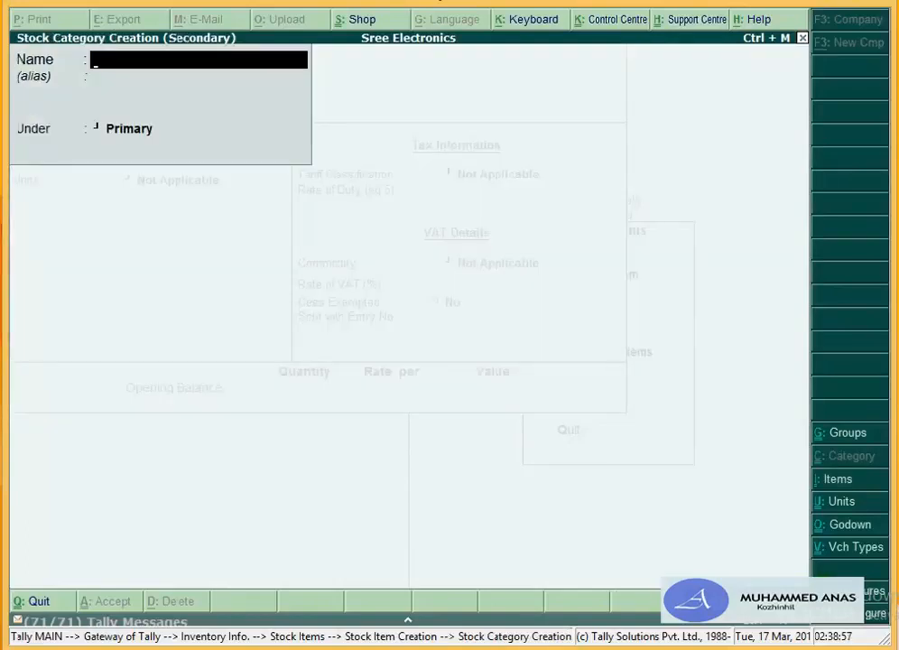
pyautogui.write('Samsung')
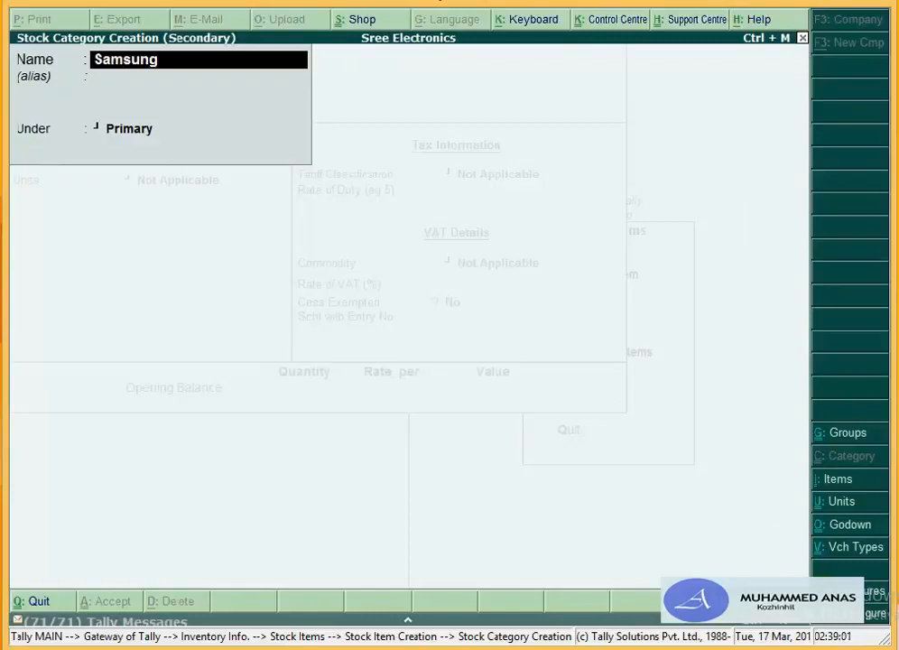
pyautogui.press('Return')
pyautogui.press('Return')
pyautogui.press('Return')
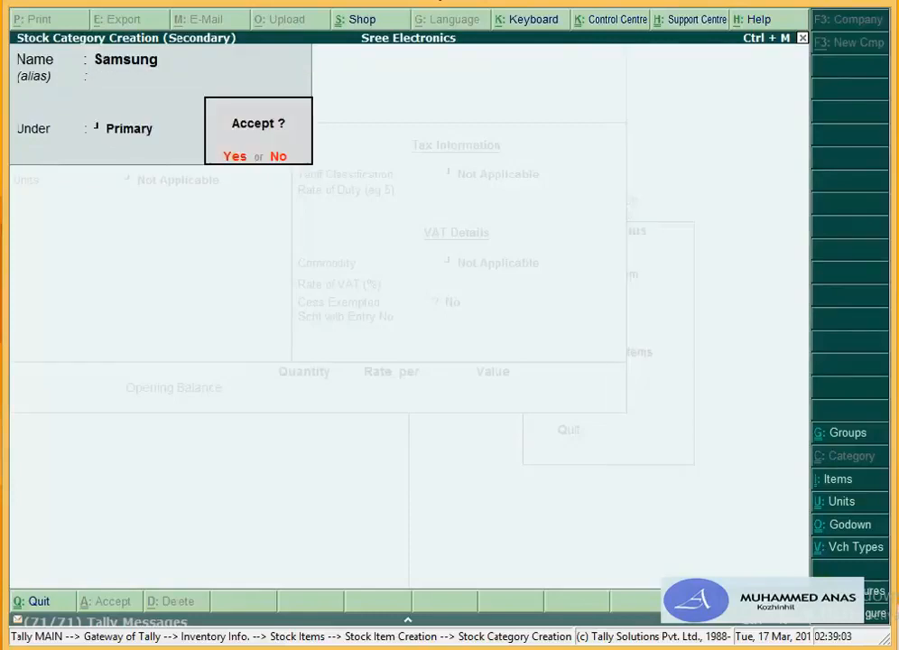
pyautogui.press('Return')
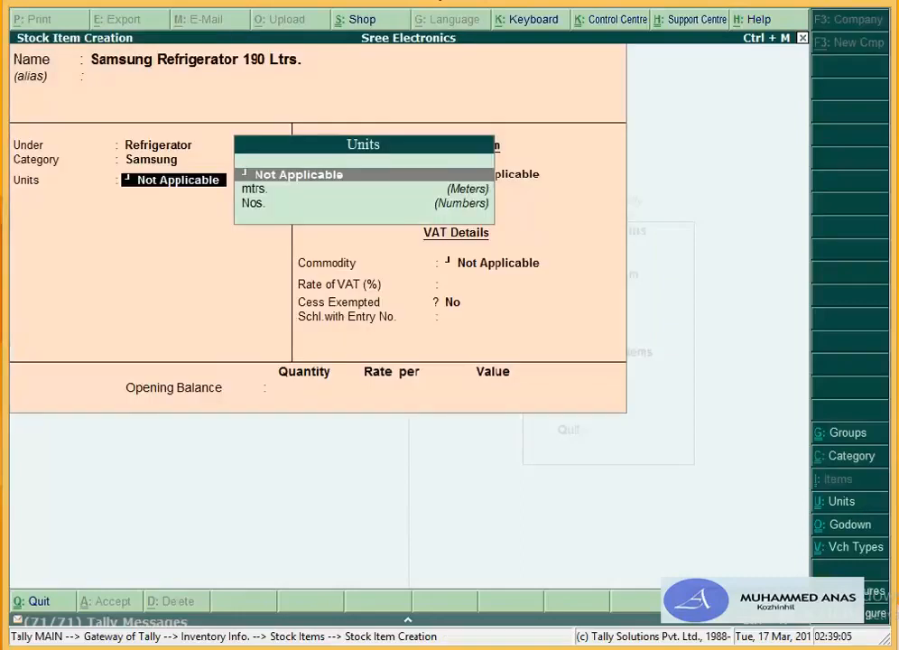
# Step: Set unit Nos., duty 0 and VAT 12.5%, save the item, and begin the next item name
pyautogui.press('Down')
pyautogui.press('Down')
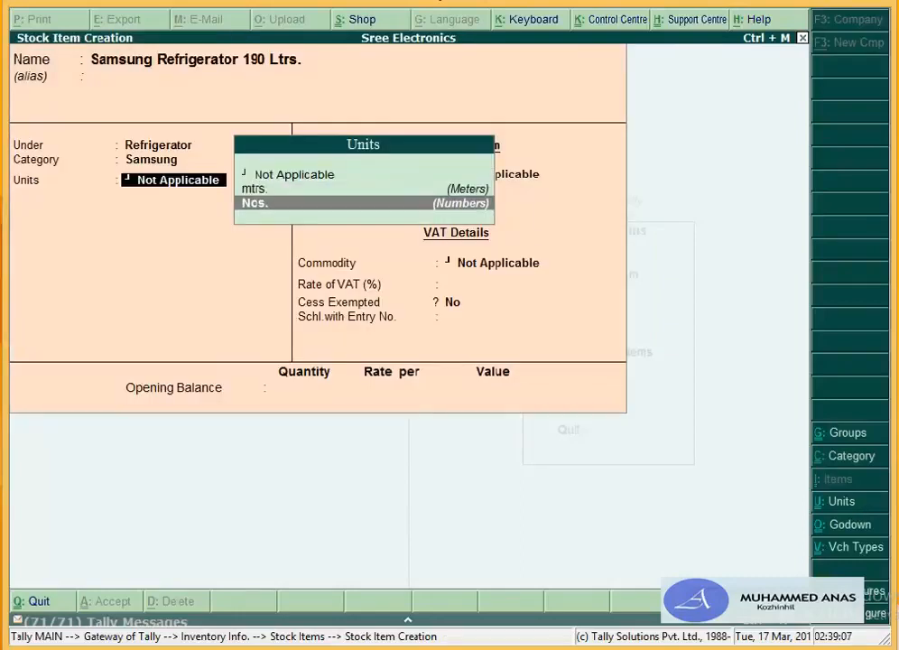
pyautogui.press('Return')
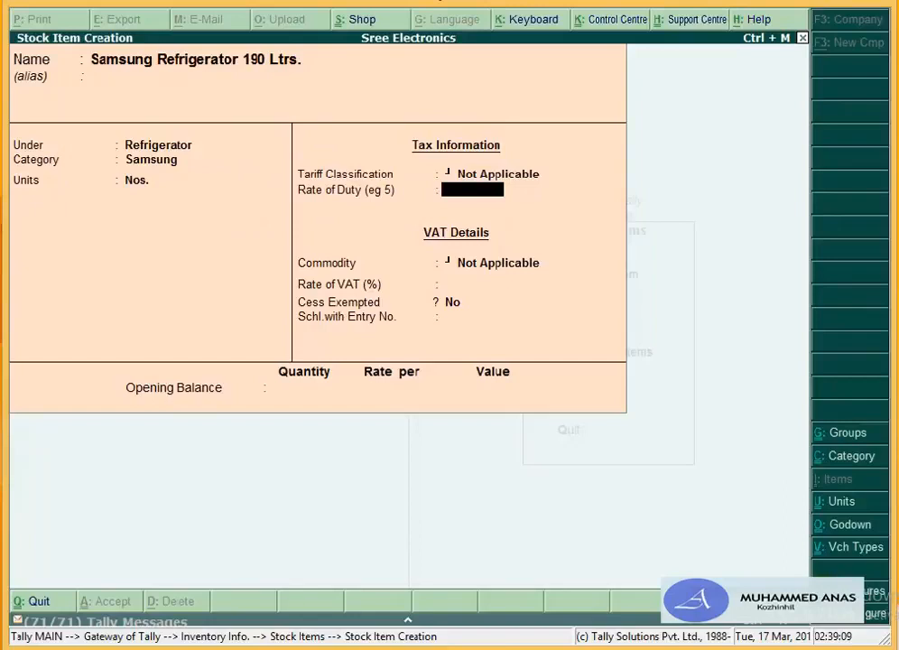
pyautogui.press('Return')
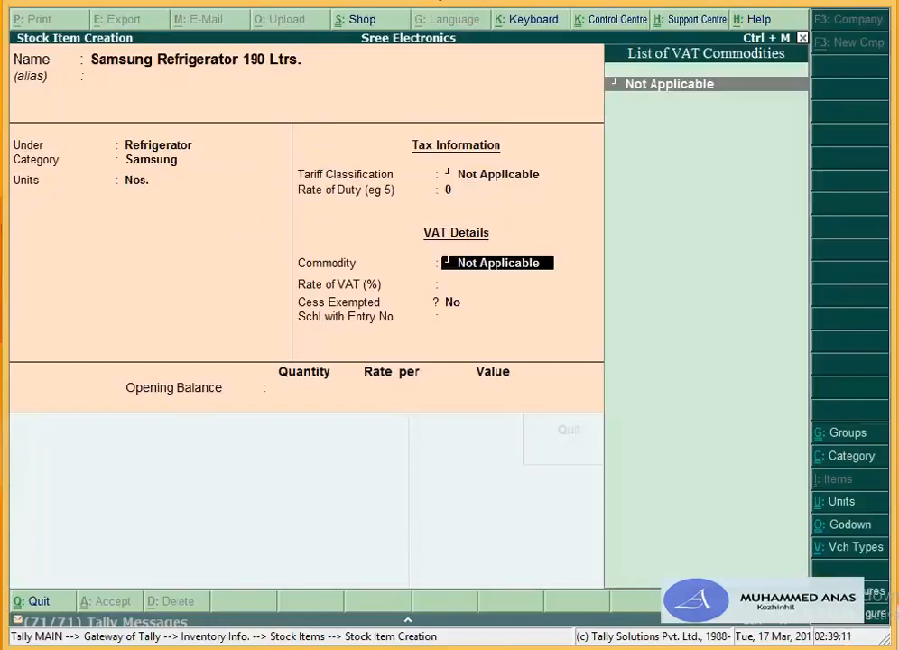
pyautogui.press('Return')
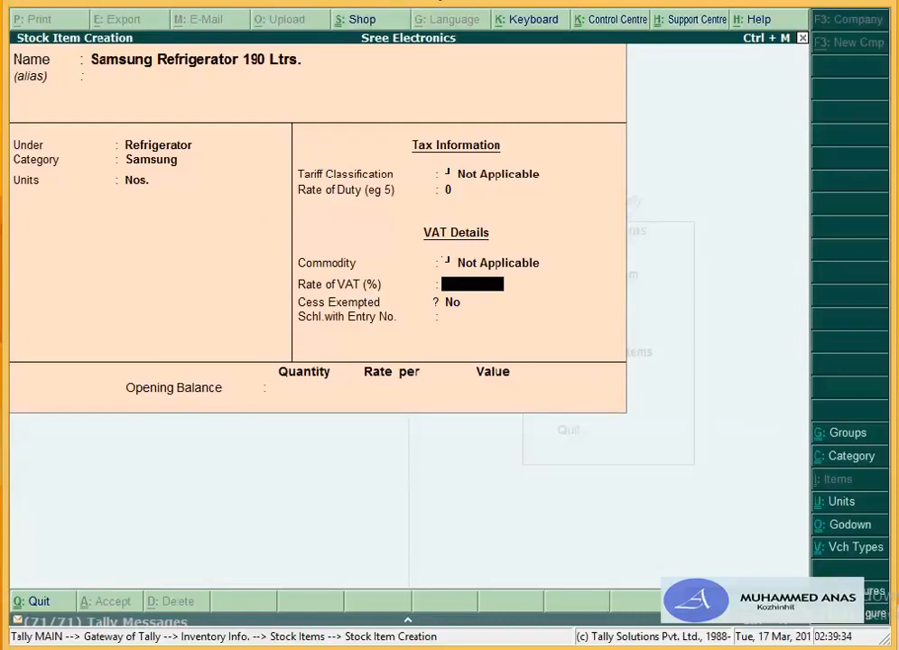
pyautogui.write('12.5')
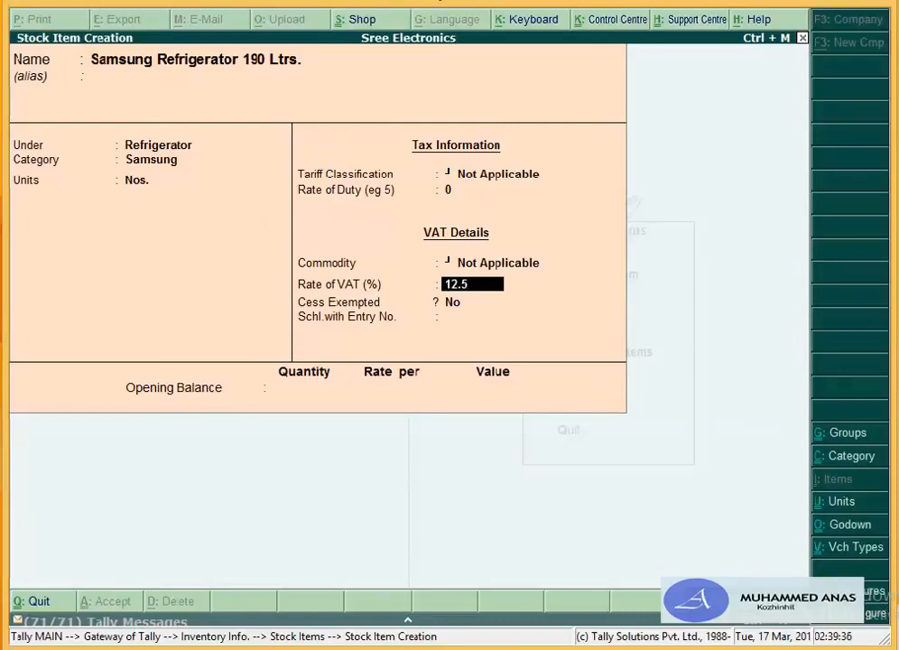
pyautogui.press('Return')
pyautogui.press('Return')
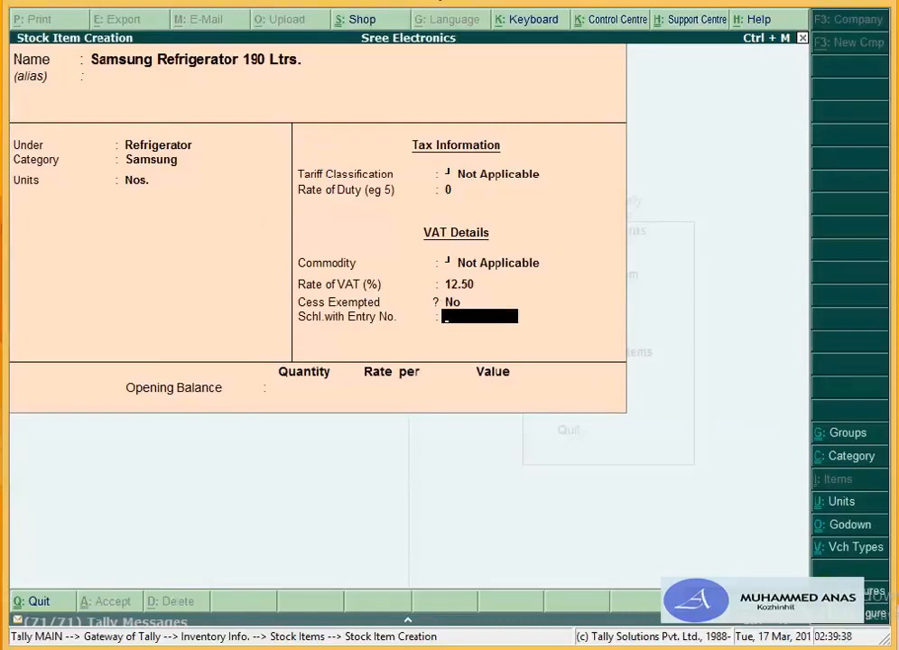
pyautogui.press('Return')
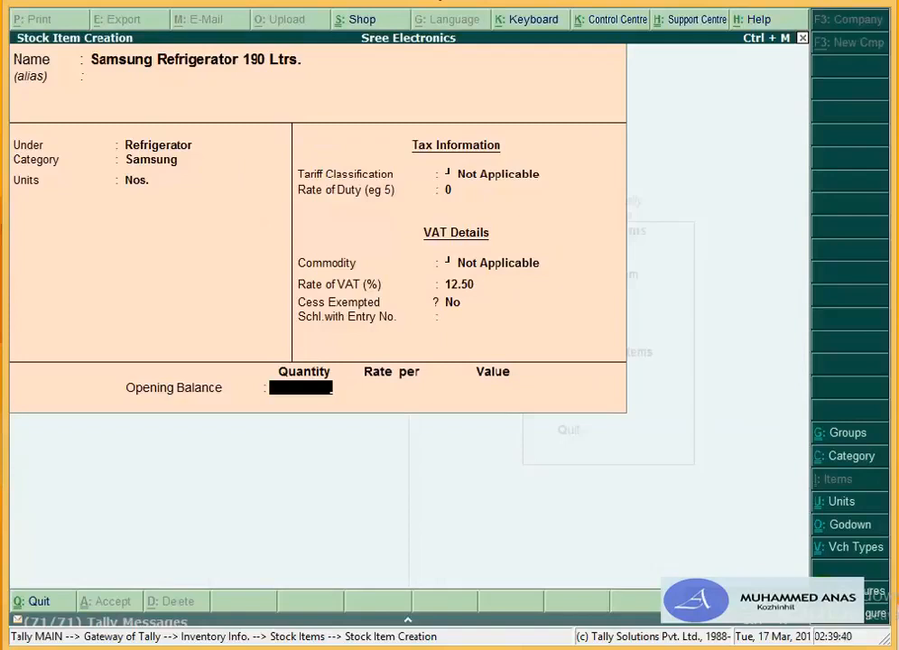
pyautogui.press('Return')
pyautogui.press('Return')
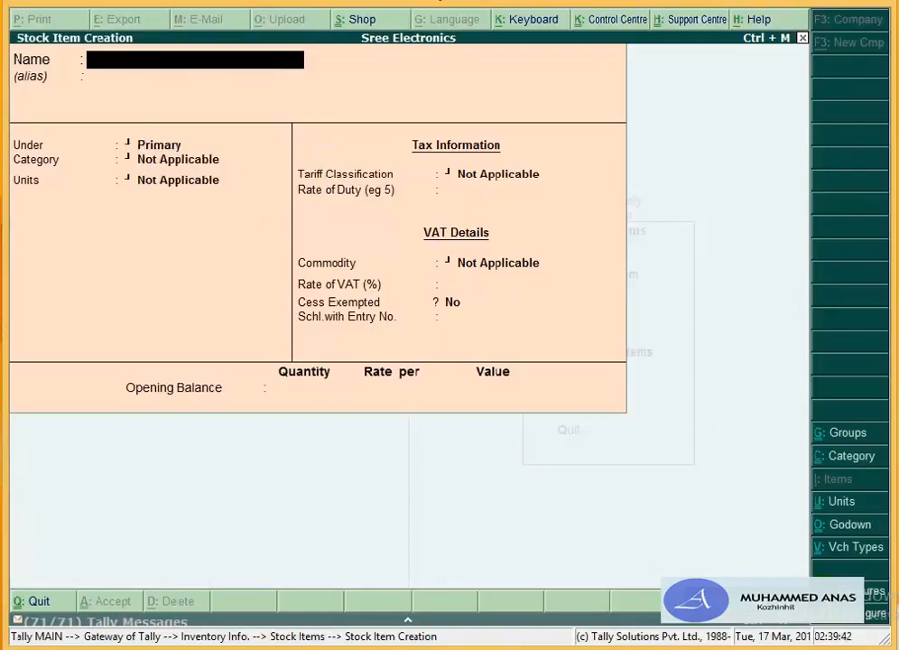
pyautogui.write('Refrigera')
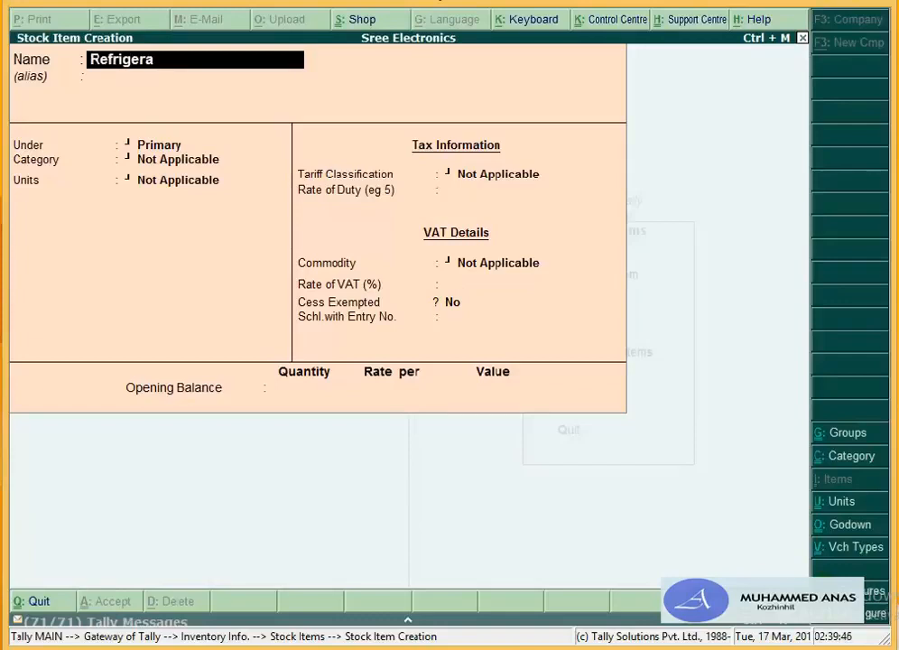
pyautogui.write('tor')
# Step: Edit the new item's name to Godrej Refrigerator 190 Ltrs
pyautogui.press('Home')
pyautogui.write('godrej')
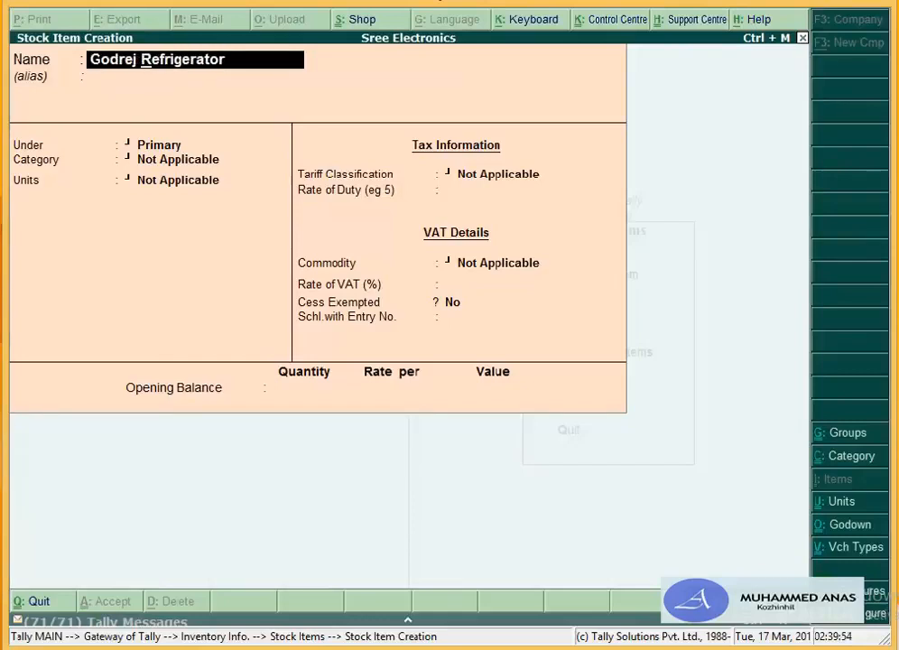
pyautogui.press('End')
pyautogui.write('190 Ltrs')
pyautogui.press('Return')
# Step: Assign group Refrigerator, category Goderej, unit Nos., duty 0 and VAT 12.5%
pyautogui.press('Return')
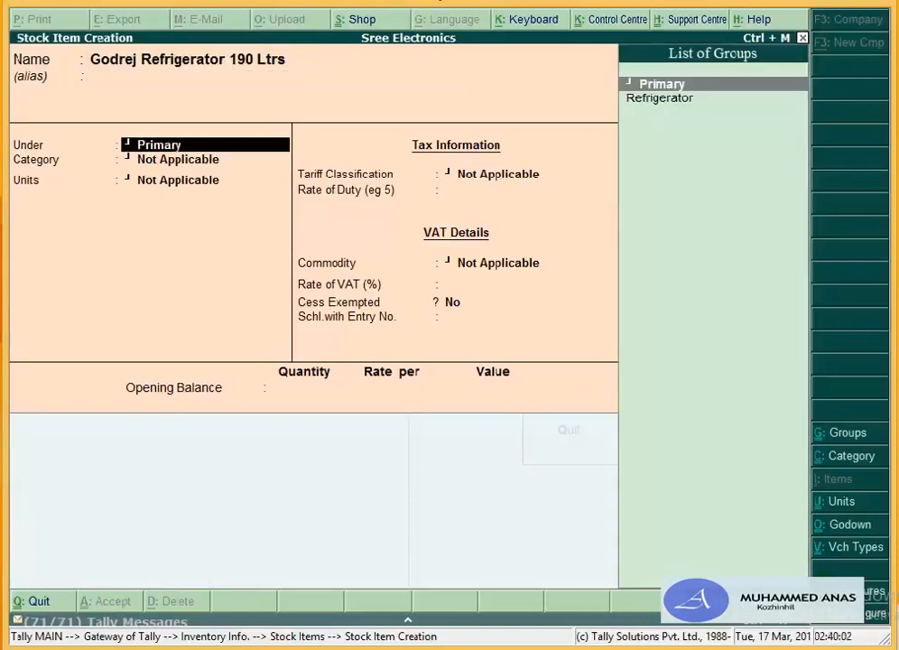
pyautogui.press('Down')
pyautogui.press('Return')
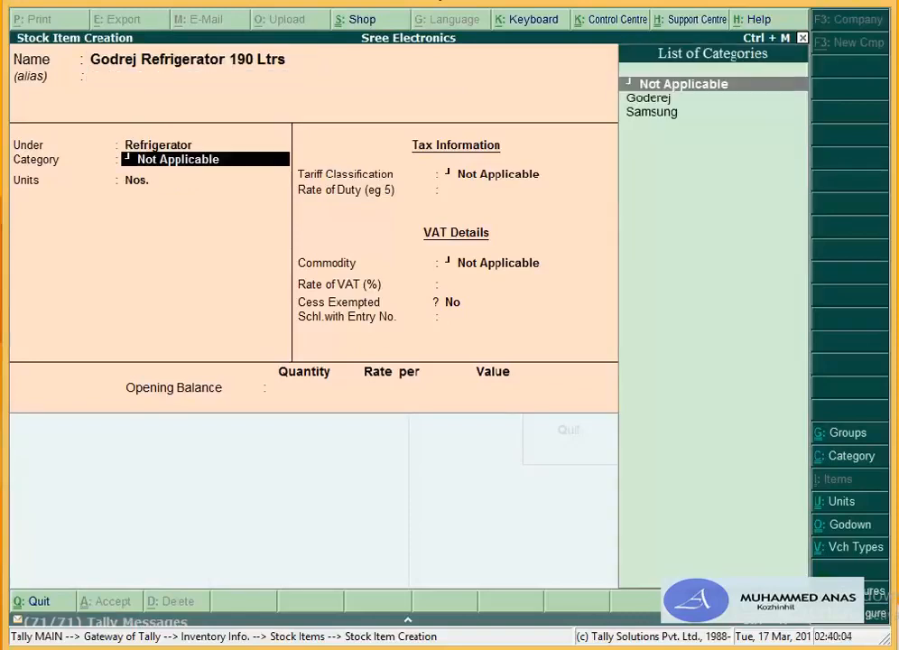
pyautogui.press('Down')
pyautogui.press('Return')
pyautogui.press('Return')
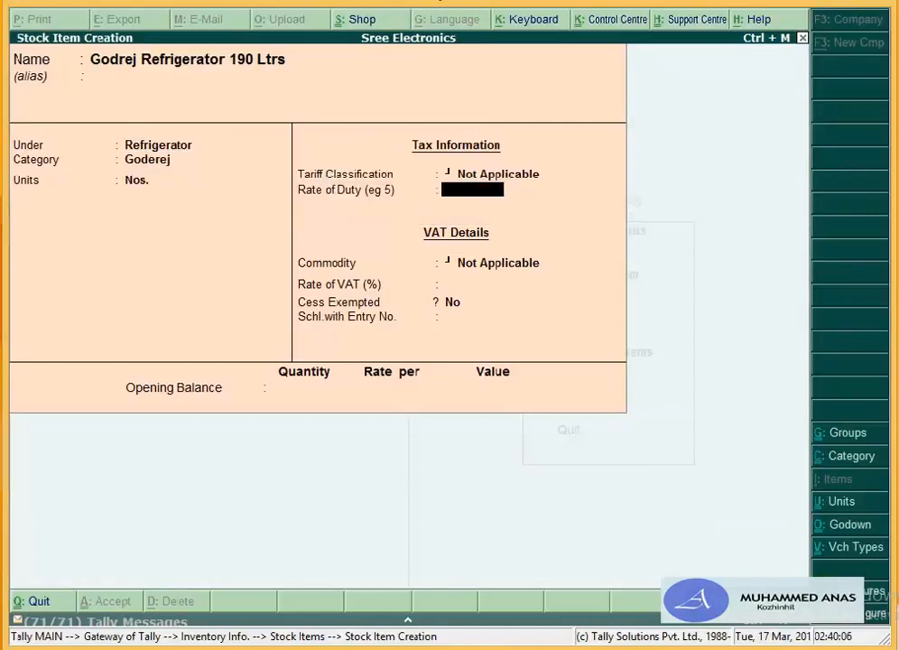
pyautogui.press('Return')
pyautogui.write('12.5')
pyautogui.press('Return')
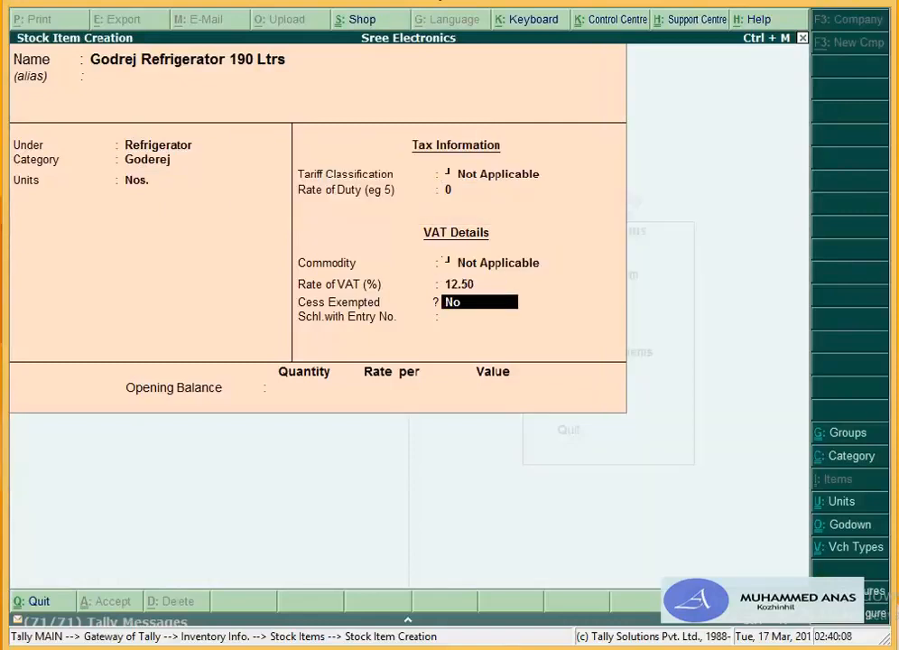
pyautogui.press('Return')
pyautogui.press('Return')
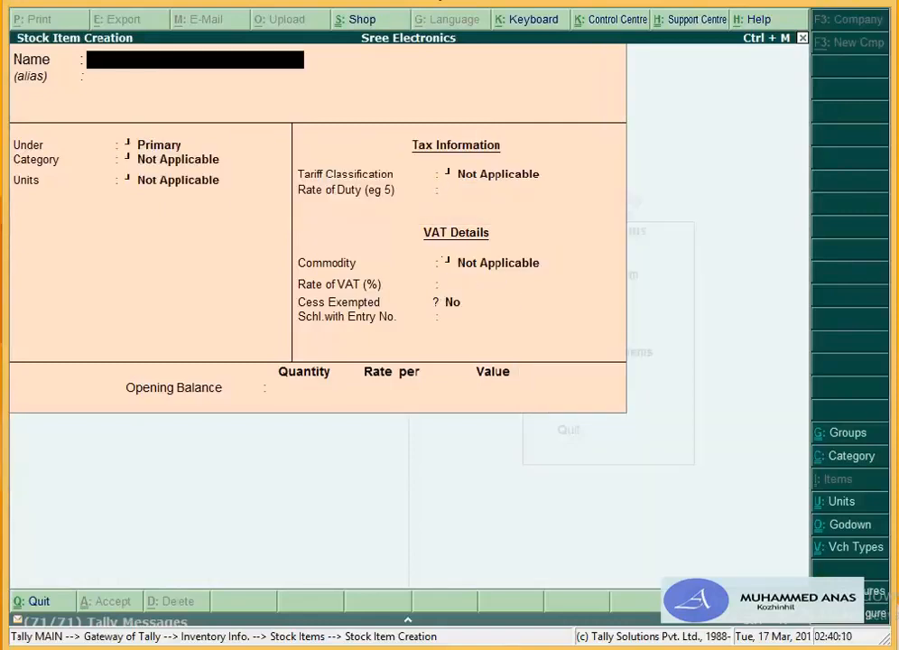
# Step: Name the item Samsung Refrigerator 220 Ltrs
pyautogui.write('Samsung Re')
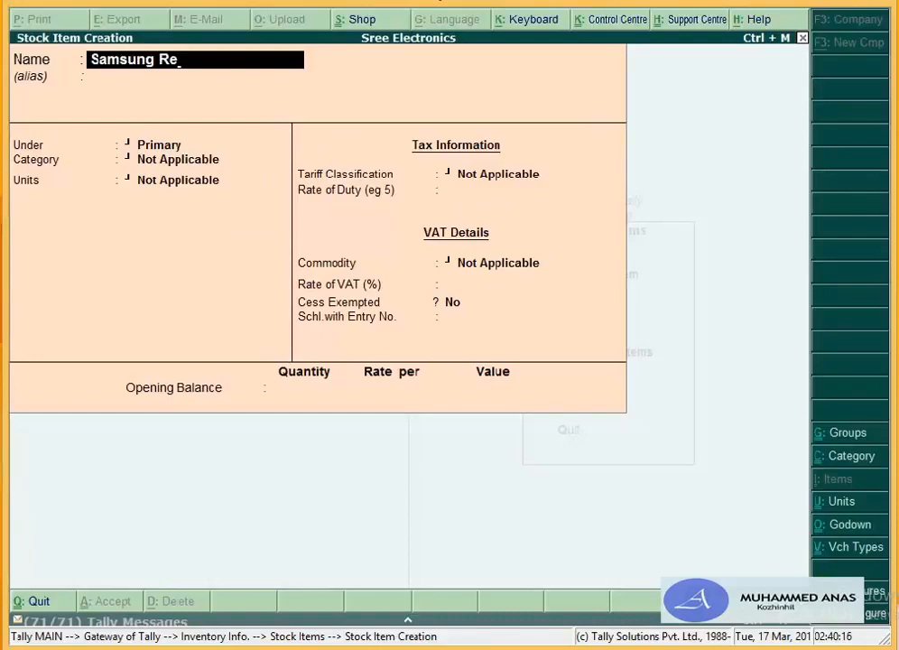
pyautogui.write('friger')
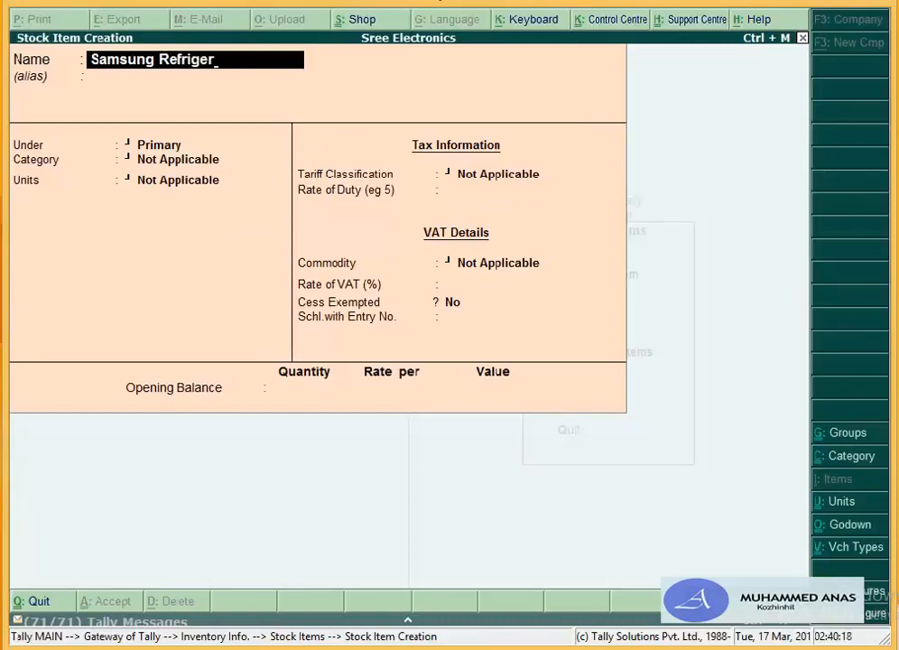
pyautogui.write('ator 220')
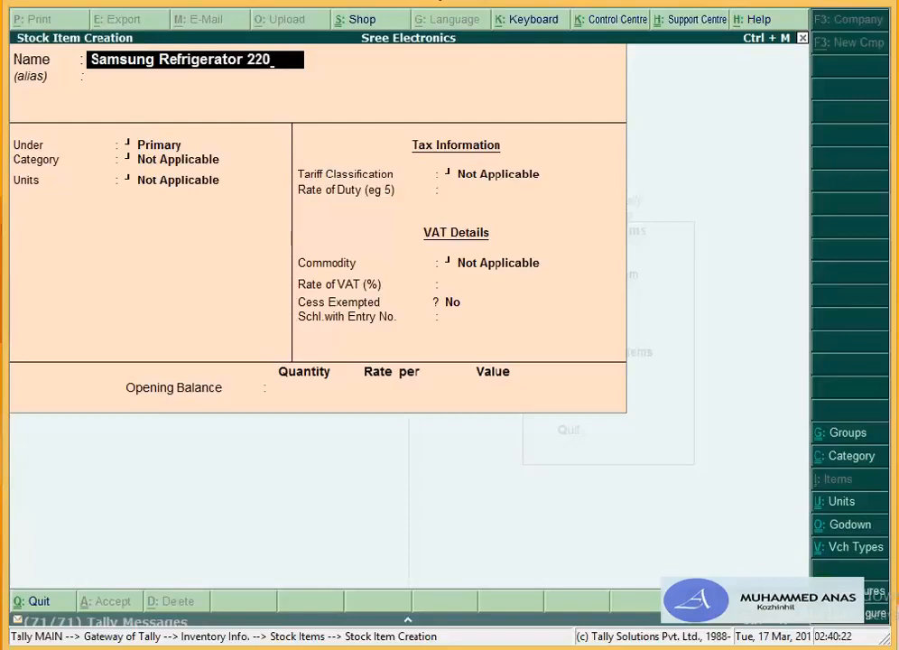
pyautogui.write(' Ltrs')
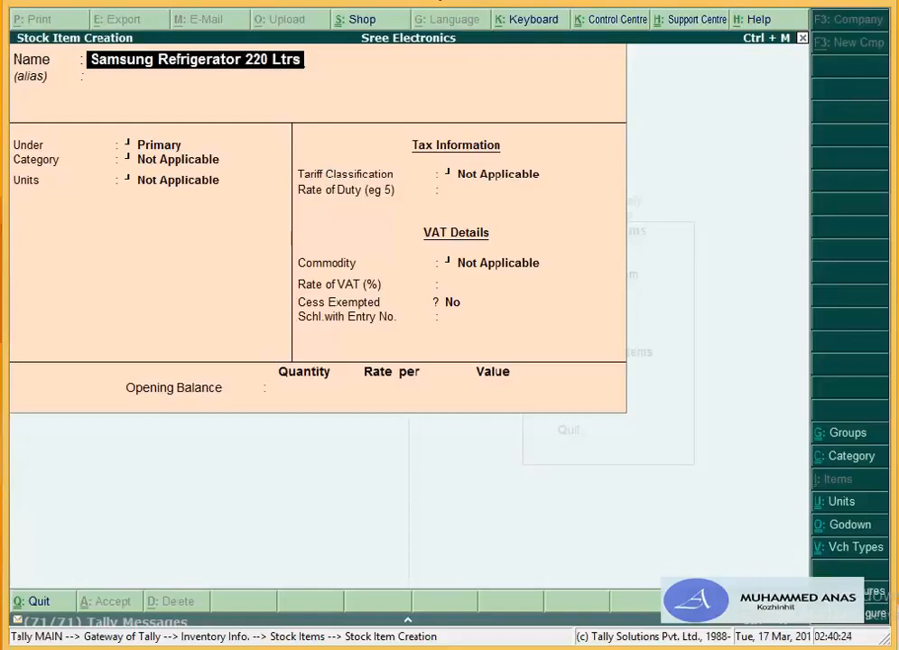
pyautogui.write('/')
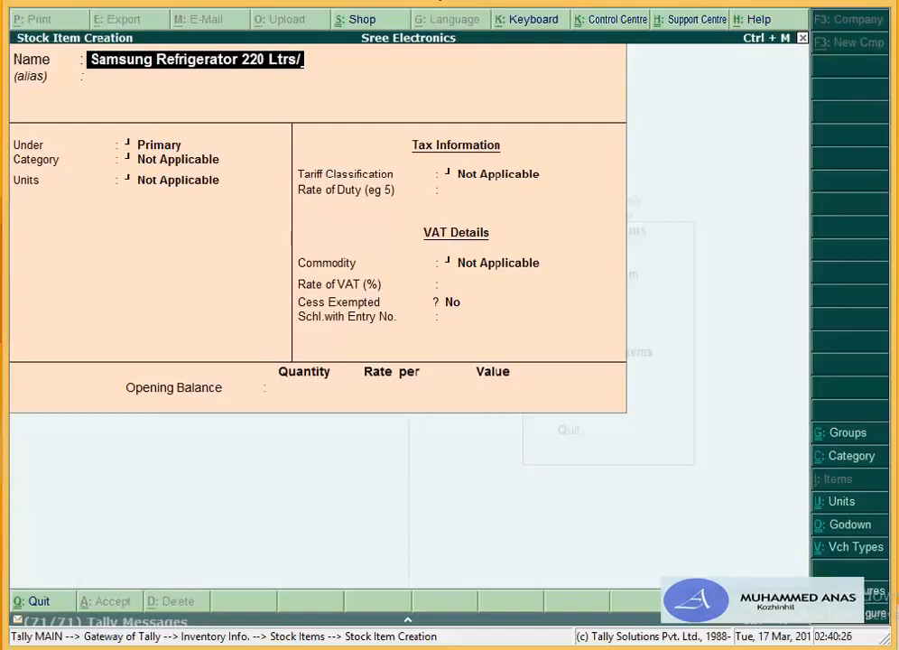
pyautogui.press('BackSpace')
pyautogui.write('.')
pyautogui.press('Return')
pyautogui.press('Return')
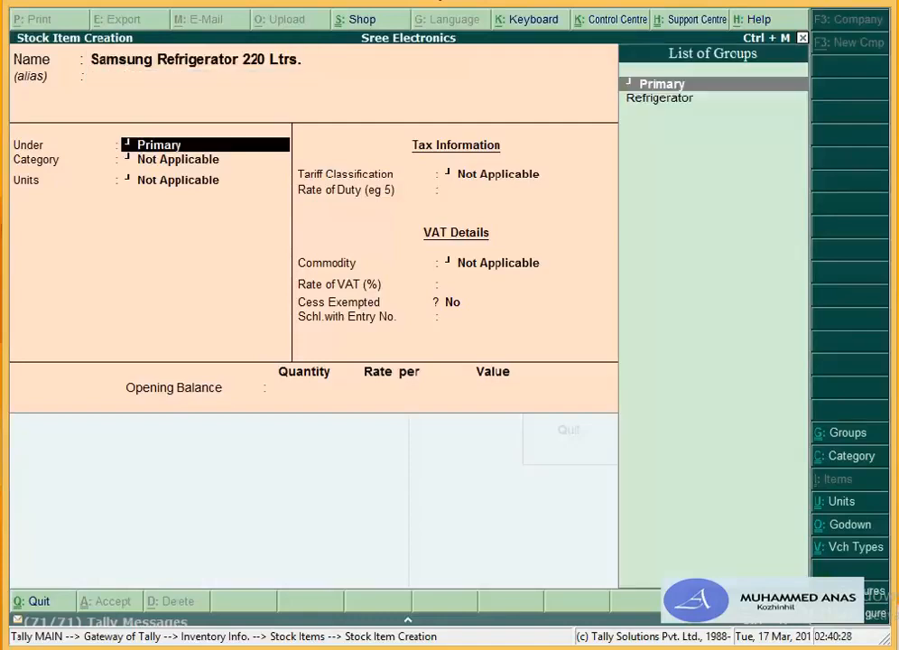
# Step: Set group Refrigerator, category Samsung, unit Nos., VAT 12.5%, and start the next item name
pyautogui.press('Down')
pyautogui.press('Return')
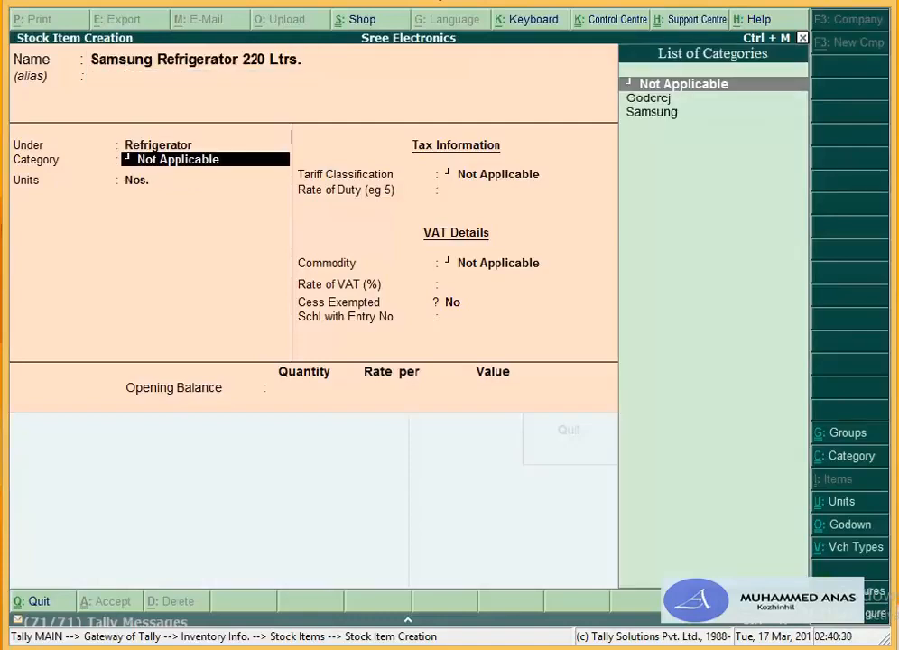
pyautogui.press('Down')
pyautogui.press('Down')
pyautogui.press('Return')
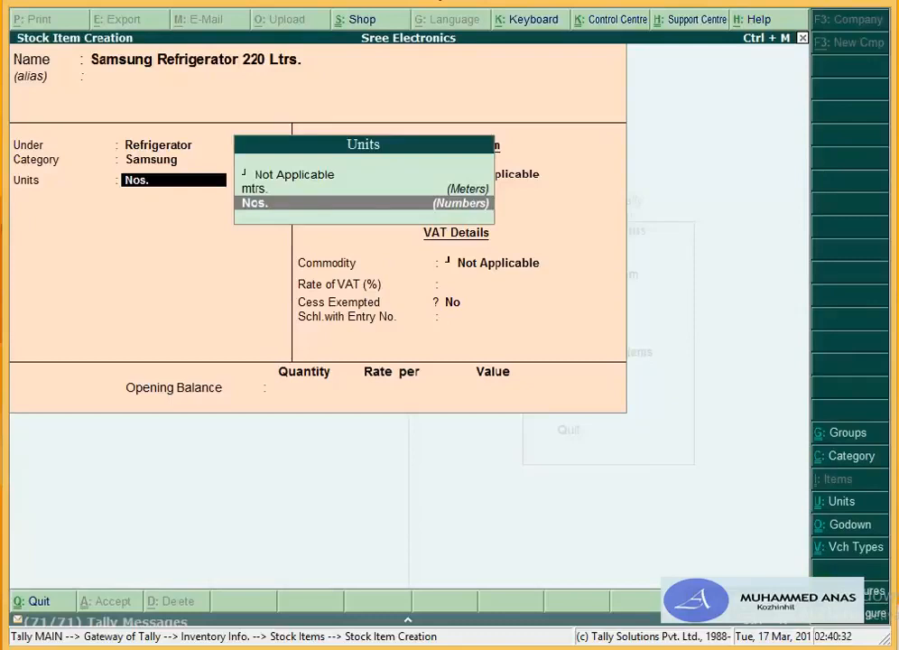
pyautogui.press('Return')
pyautogui.press('Return')
pyautogui.press('Return')
pyautogui.press('Return')
pyautogui.write('12.5')
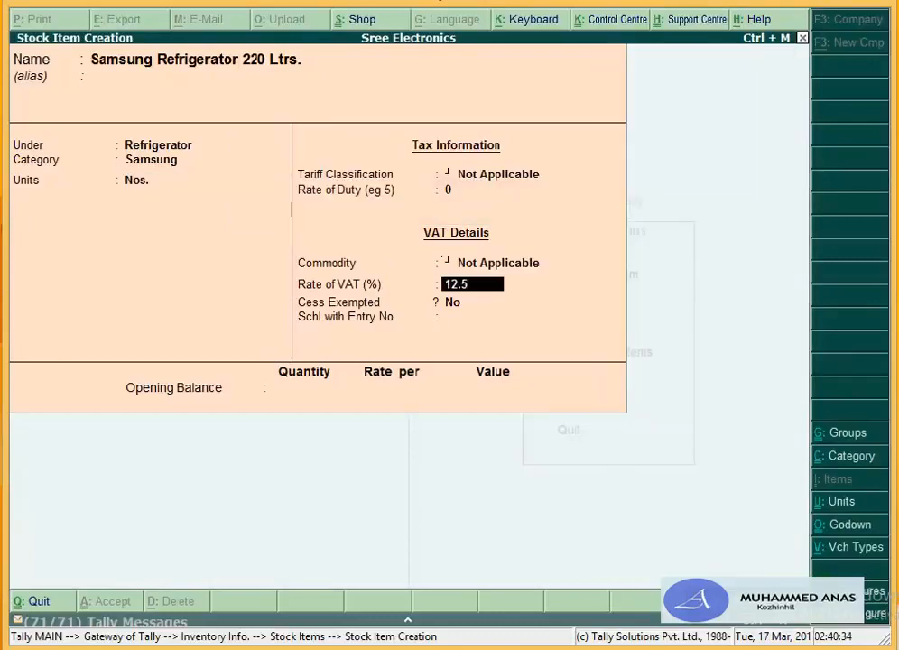
pyautogui.press('Return')
pyautogui.press('Return')
pyautogui.press('Return')
pyautogui.press('Return')
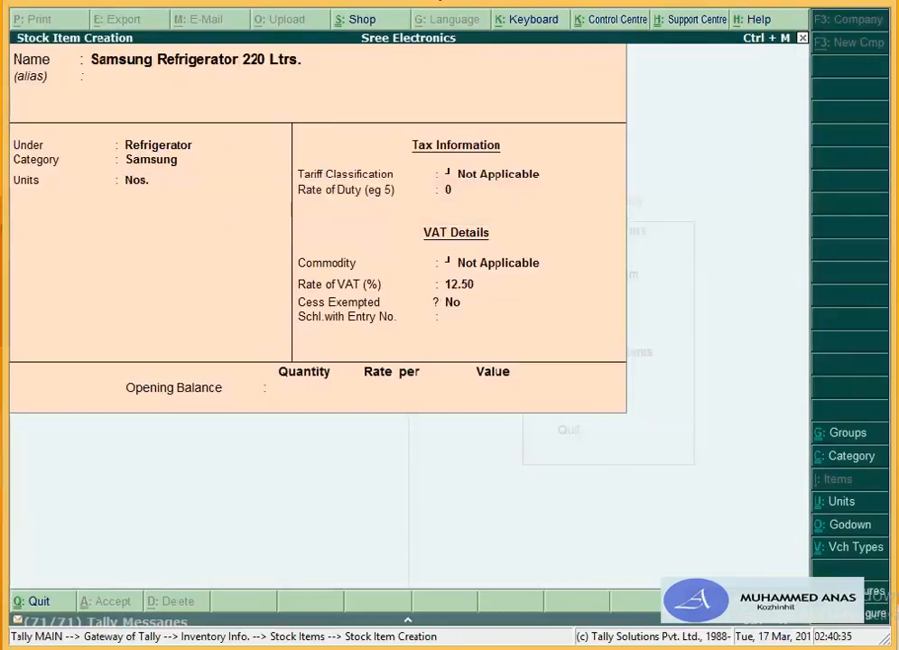
pyautogui.write('Go')
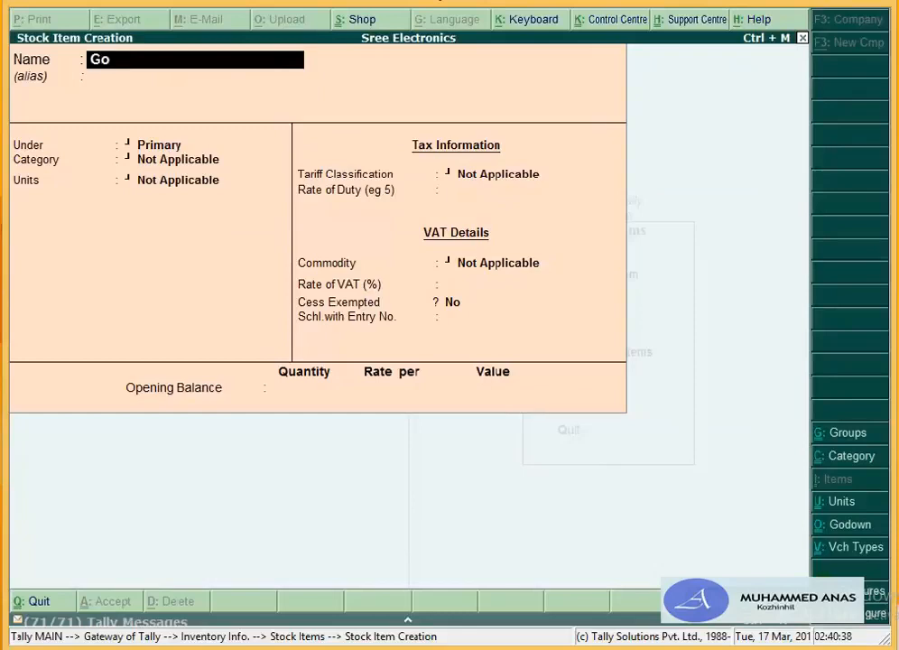
pyautogui.write('derej Refr')
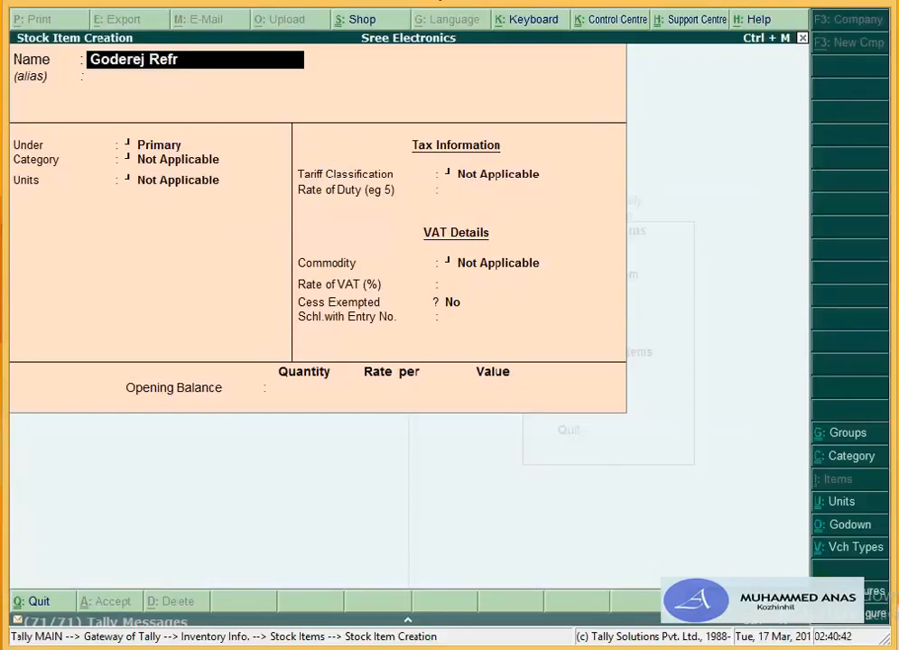
pyautogui.write('igerator 22')
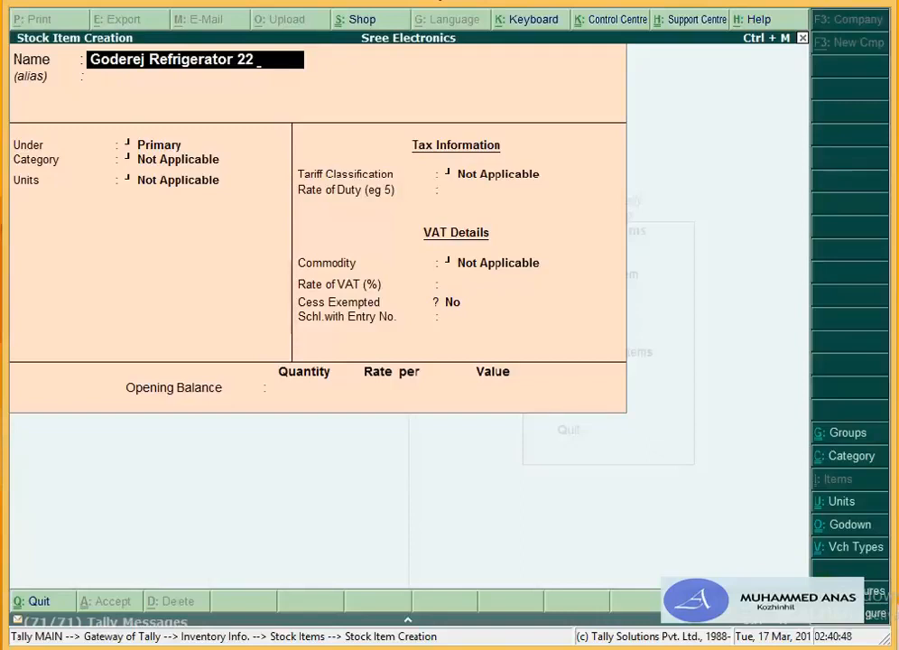
pyautogui.write('0 Ltrs')
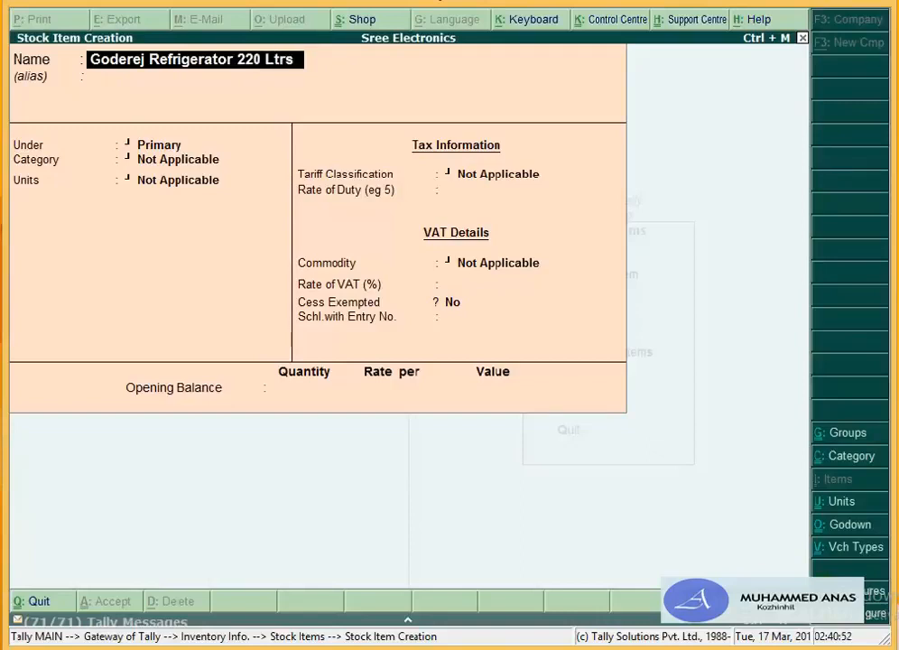
# Step: Give Goderej Refrigerator 220 Ltrs group Refrigerator, category Goderej, unit Nos. and VAT 12.5%
pyautogui.press('Return')
pyautogui.press('Return')
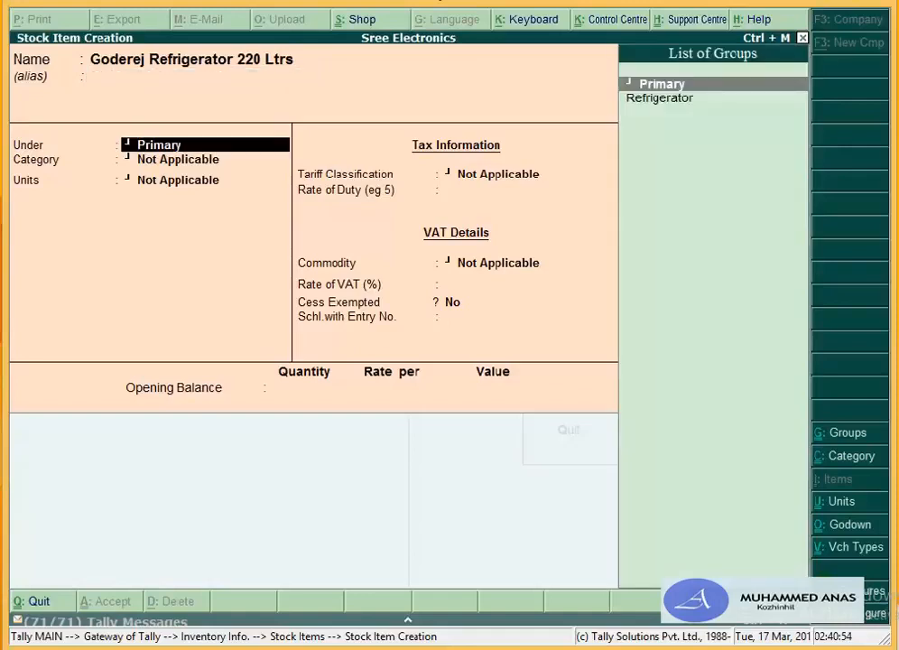
pyautogui.press('Down')
pyautogui.press('Return')
pyautogui.press('Down')
pyautogui.press('Return')
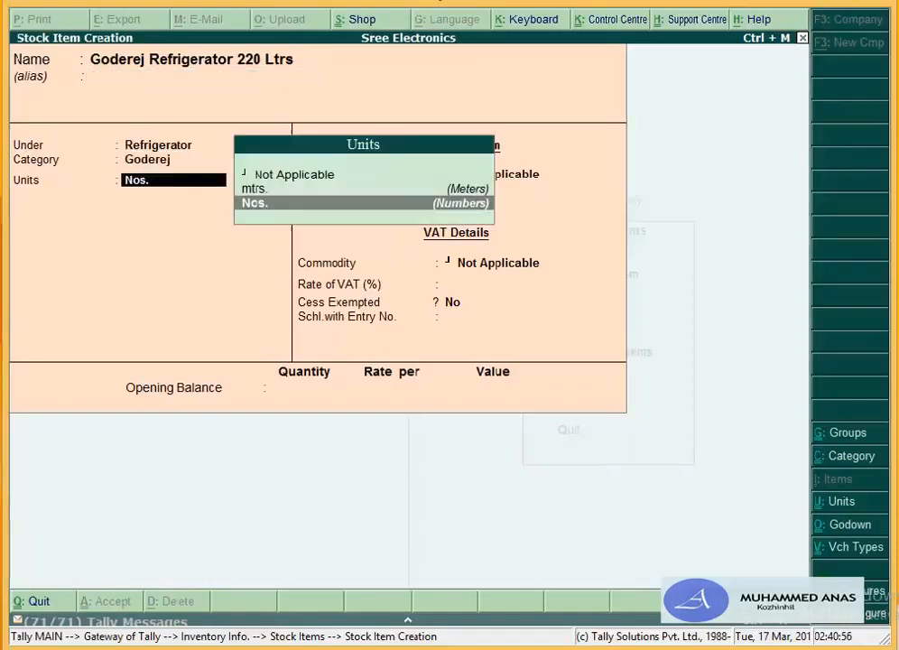
pyautogui.press('Return')
pyautogui.press('Return')
pyautogui.press('Return')
pyautogui.press('Return')
pyautogui.press('Return')
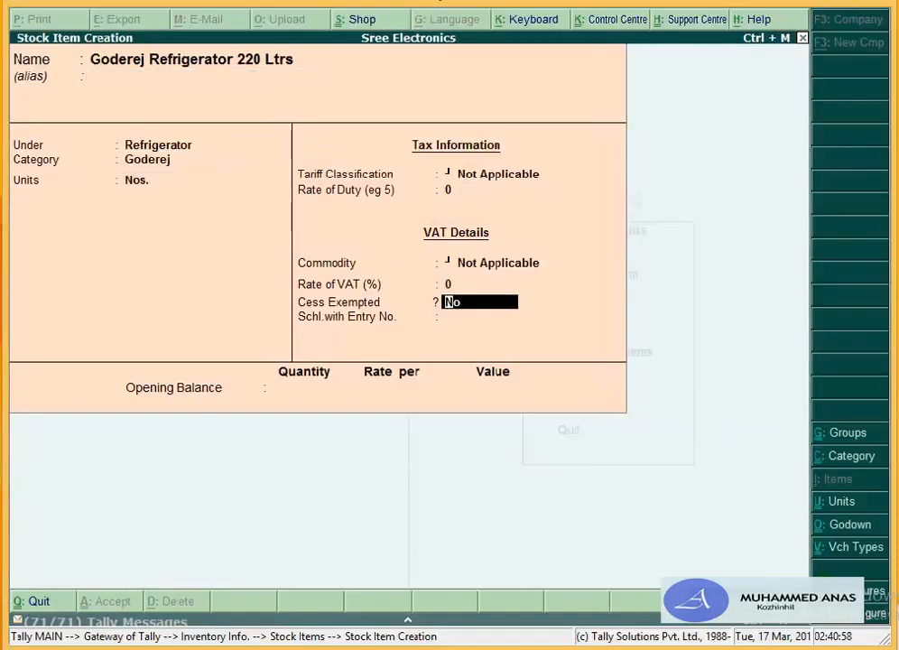
pyautogui.press('BackSpace')
pyautogui.write('12.5')
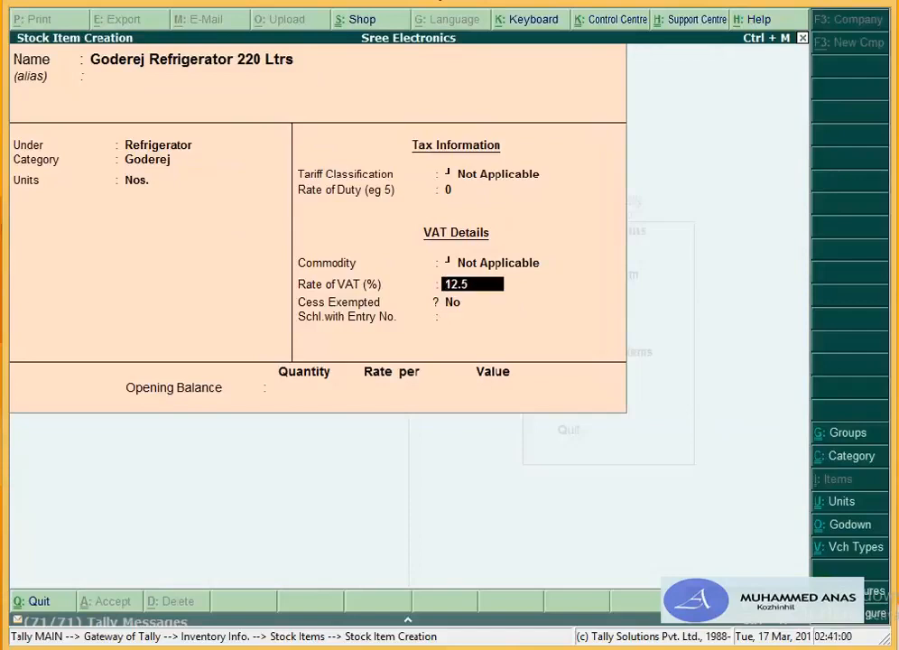
pyautogui.press('Return')
pyautogui.press('Return')
pyautogui.press('Return')
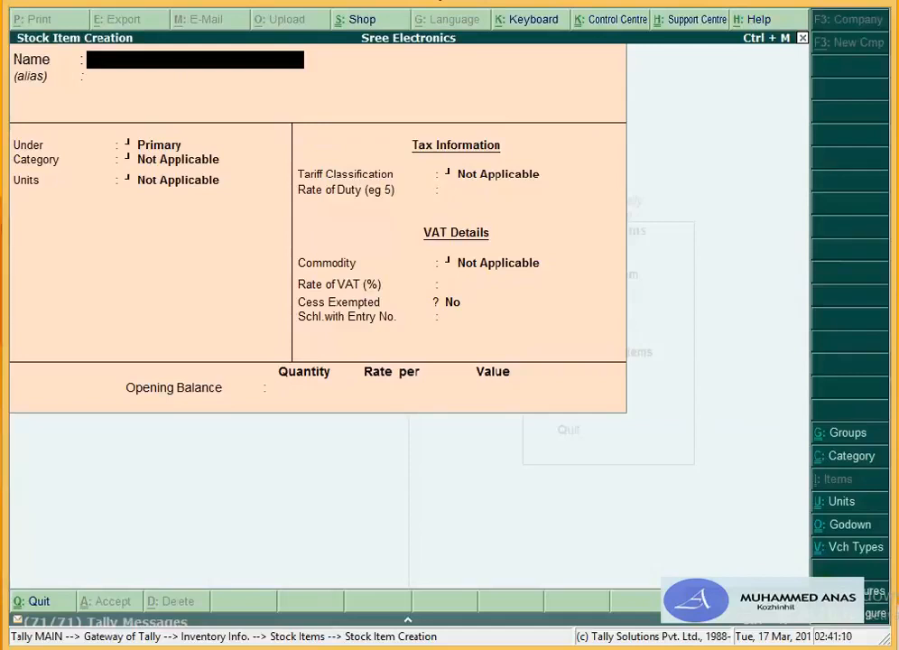
# Step: Name the item Samsung Television 20" and create a new Television stock group for it
pyautogui.write('Sams')
pyautogui.write('ung')
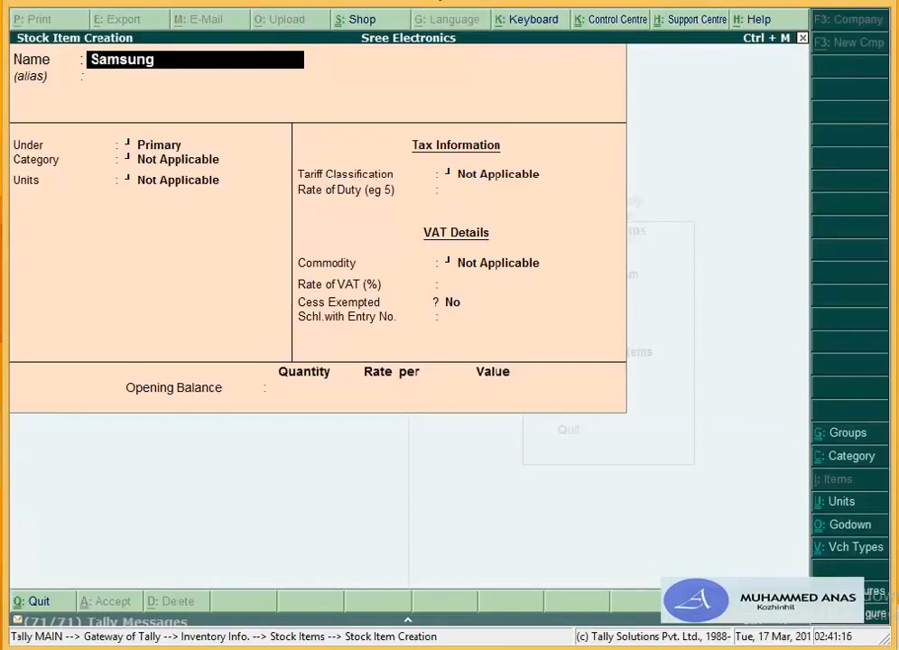
pyautogui.write(' Televisio')
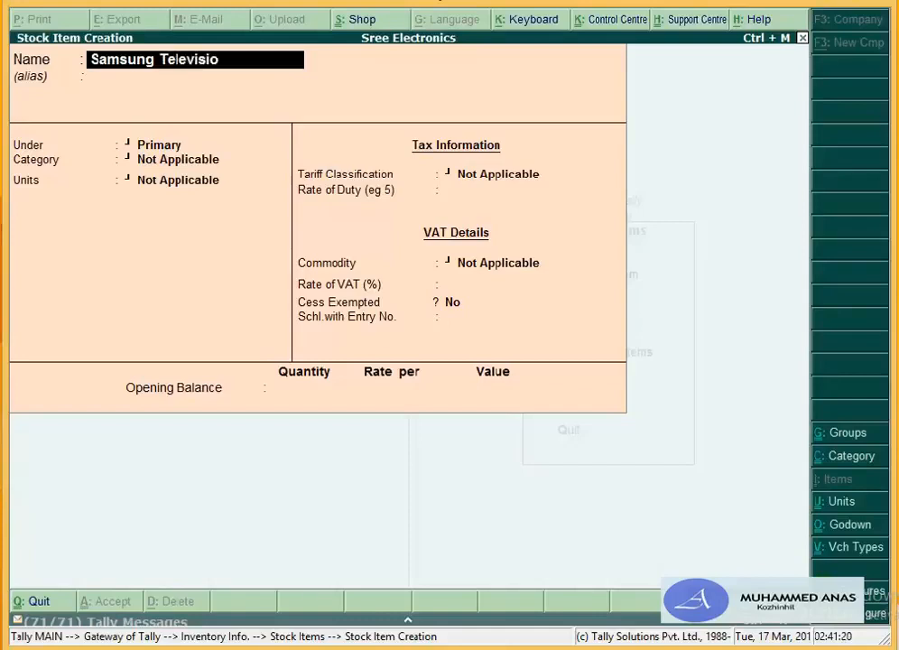
pyautogui.write('n 20"')
pyautogui.press('Return')
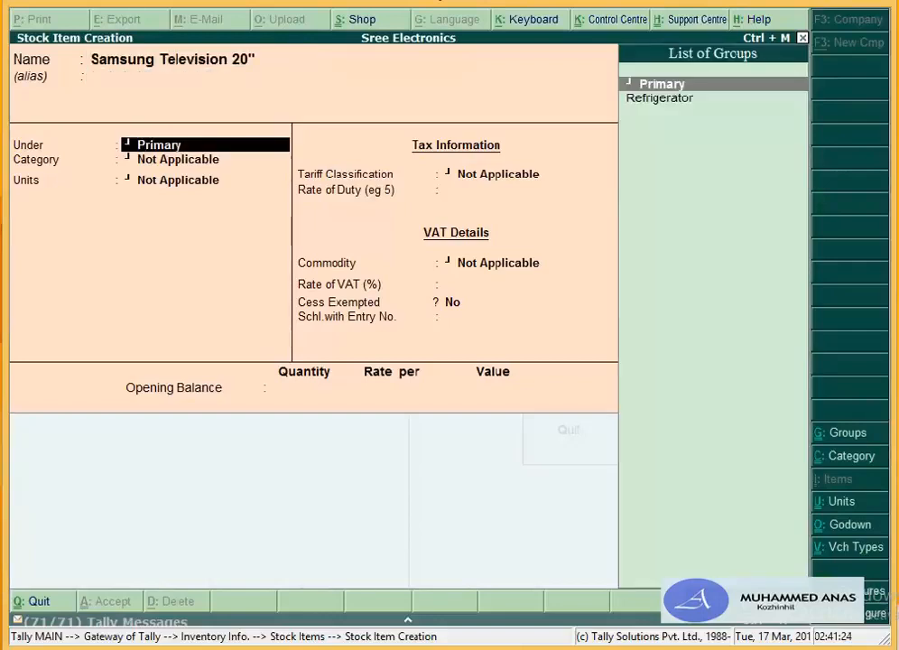
pyautogui.hotkey('alt', 'c')
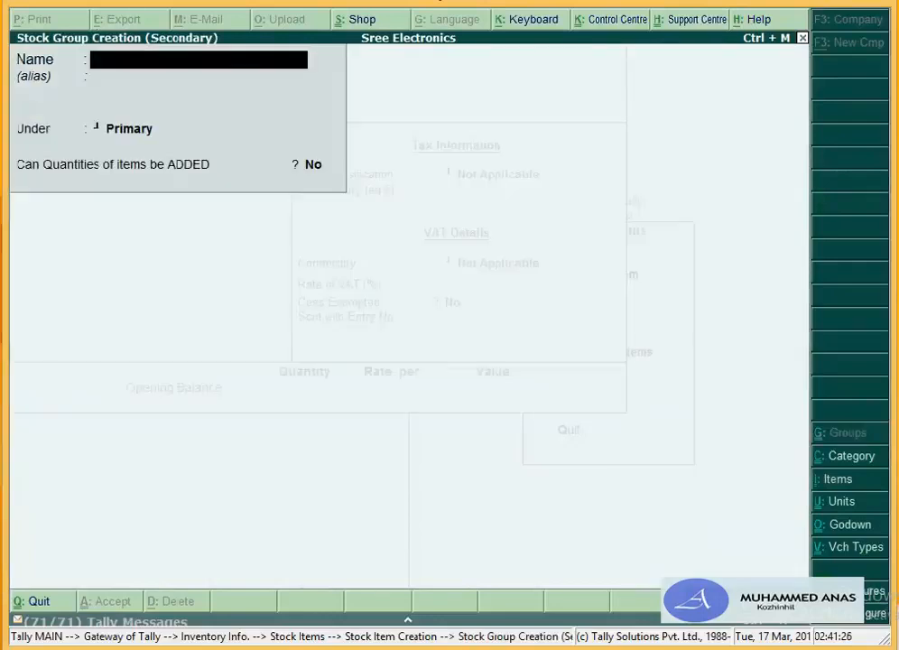
pyautogui.write('Televis')
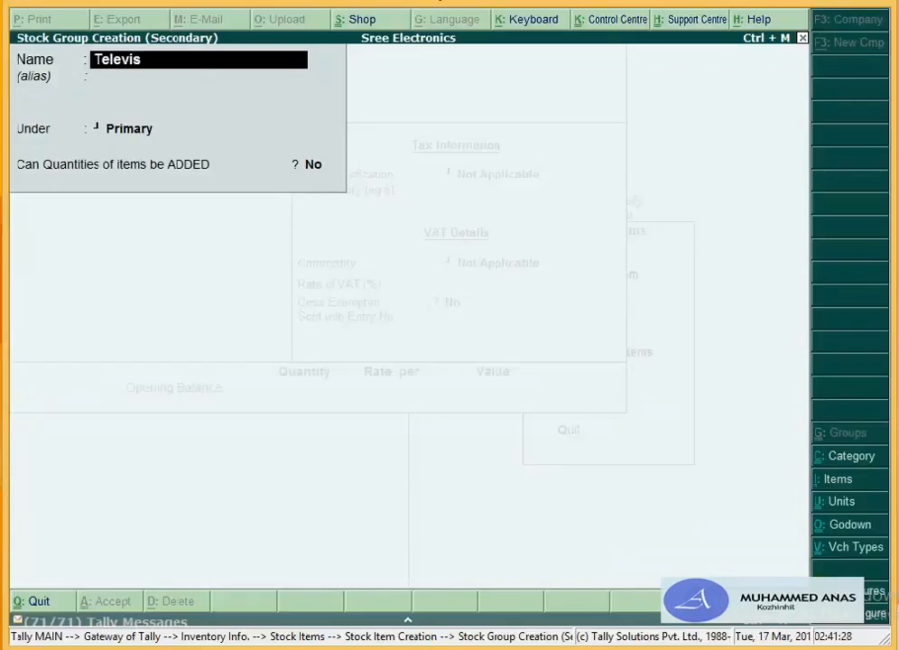
pyautogui.write('ion')
pyautogui.press('Return')
pyautogui.press('Return')
pyautogui.press('Return')
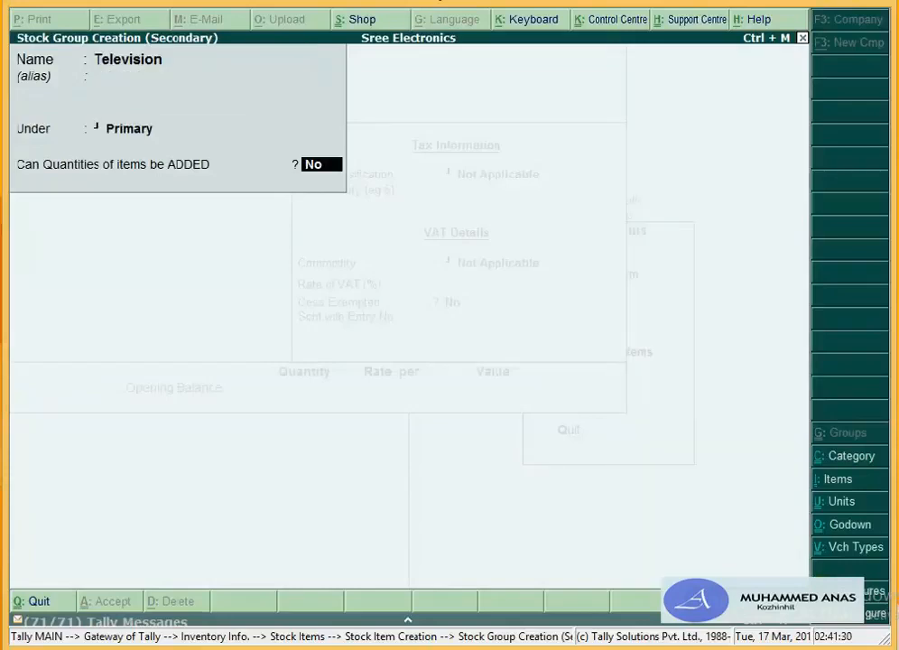
pyautogui.write('y')
pyautogui.press('Return')
pyautogui.press('Return')
pyautogui.press('Return')
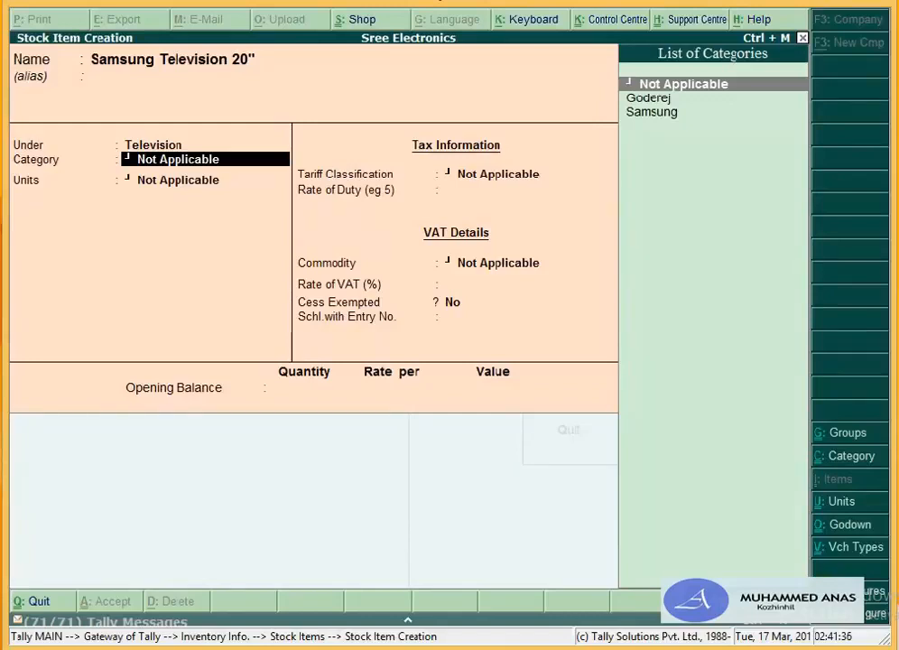
# Step: Set category Samsung, unit Nos., duty 0 and VAT 4%
pyautogui.press('Down')
pyautogui.press('Down')
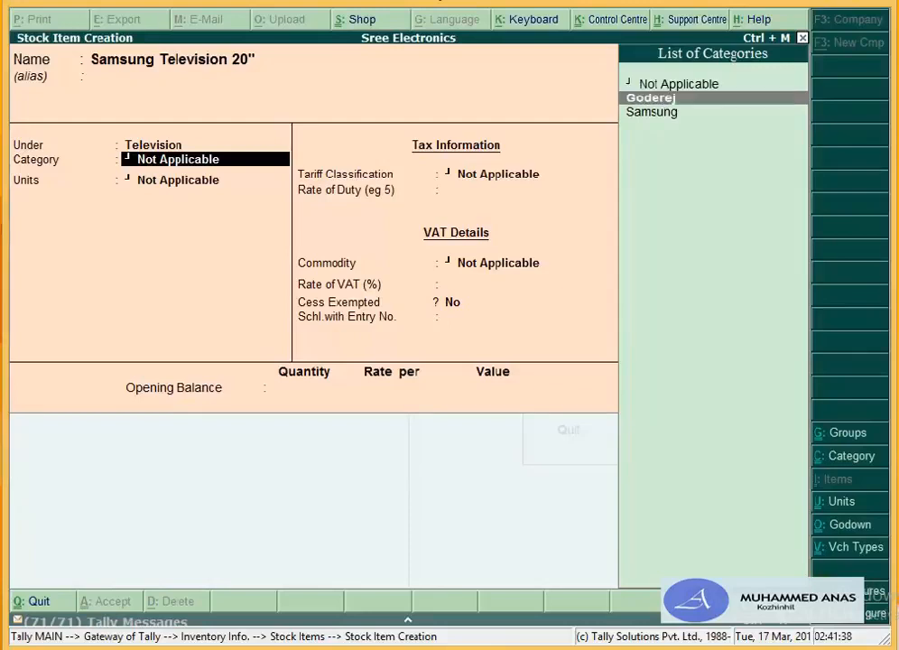
pyautogui.press('Return')
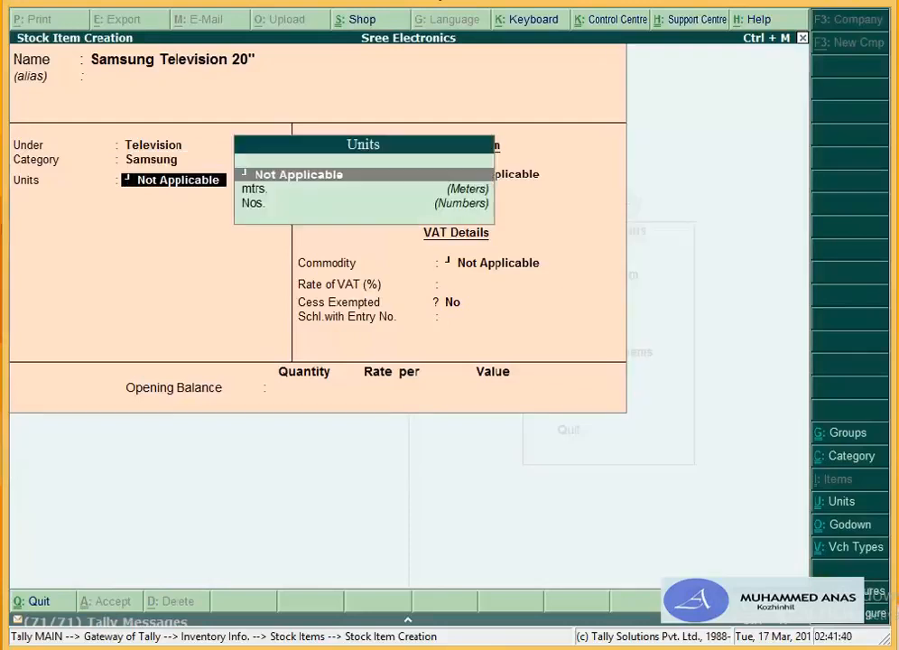
pyautogui.press('Down')
pyautogui.press('Right')
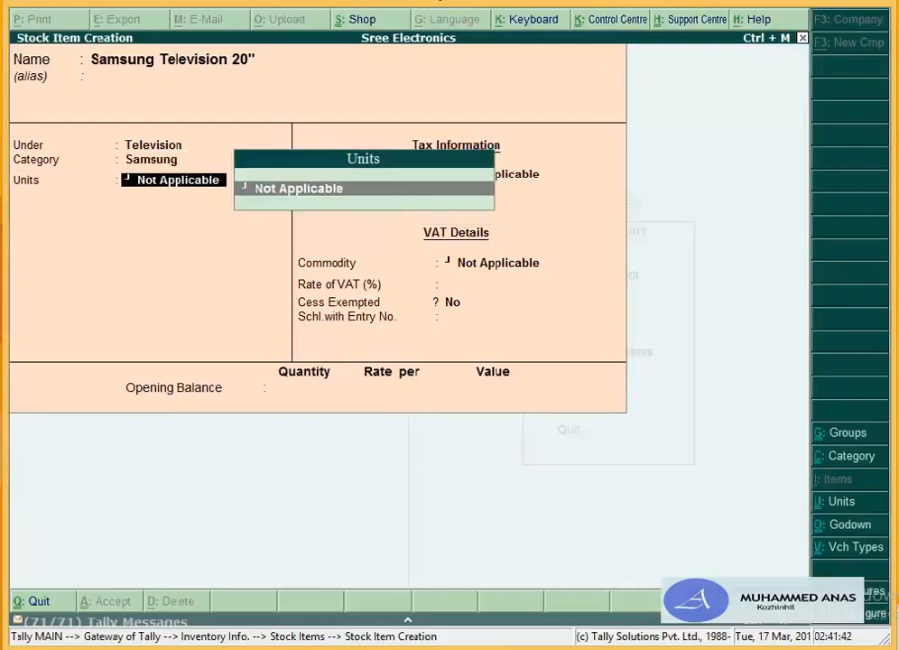
pyautogui.press('Down')
pyautogui.press('Down')
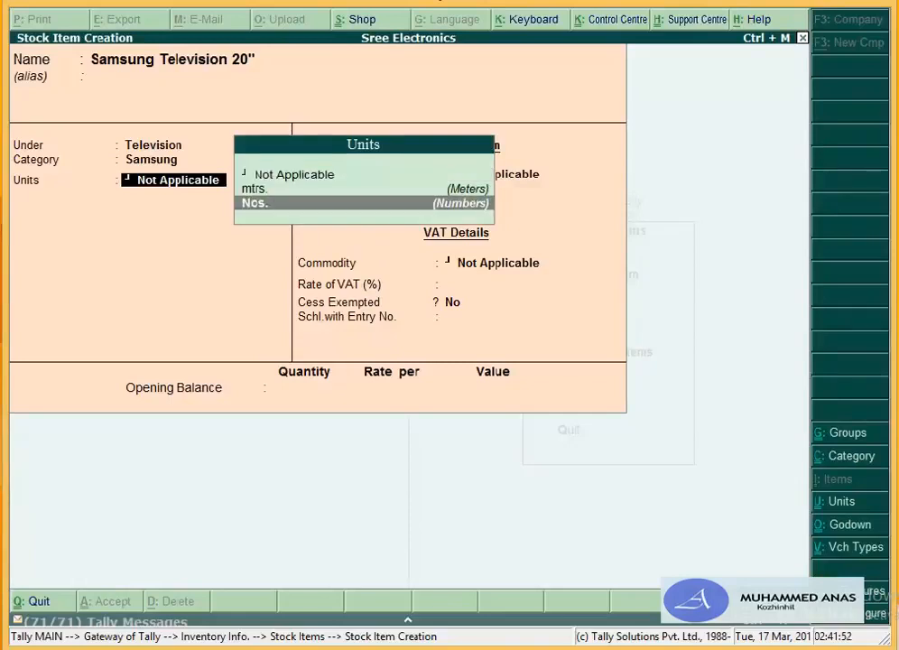
pyautogui.press('Return')
pyautogui.press('Return')
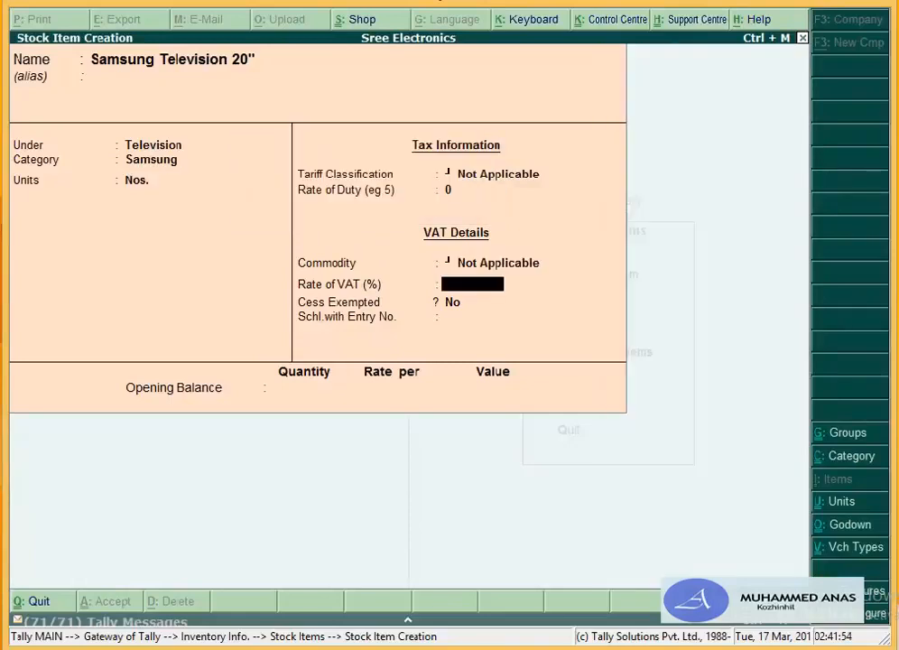
pyautogui.write('4%')
pyautogui.press('Return')
pyautogui.press('Return')
pyautogui.press('Return')
pyautogui.press('Return')
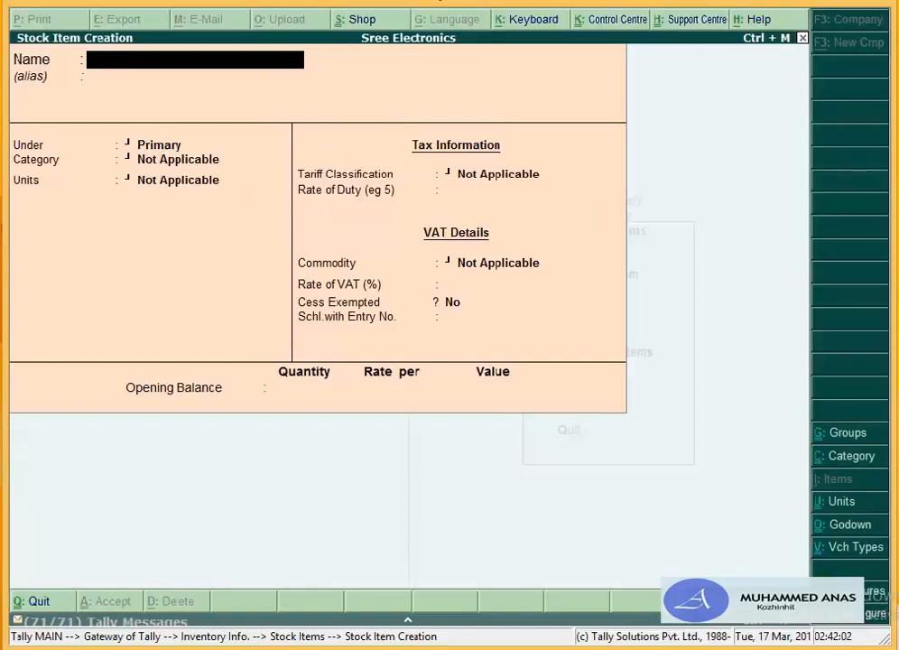
# Step: Name the item L G Television 21" and place it under Television
pyautogui.write('L G Te')
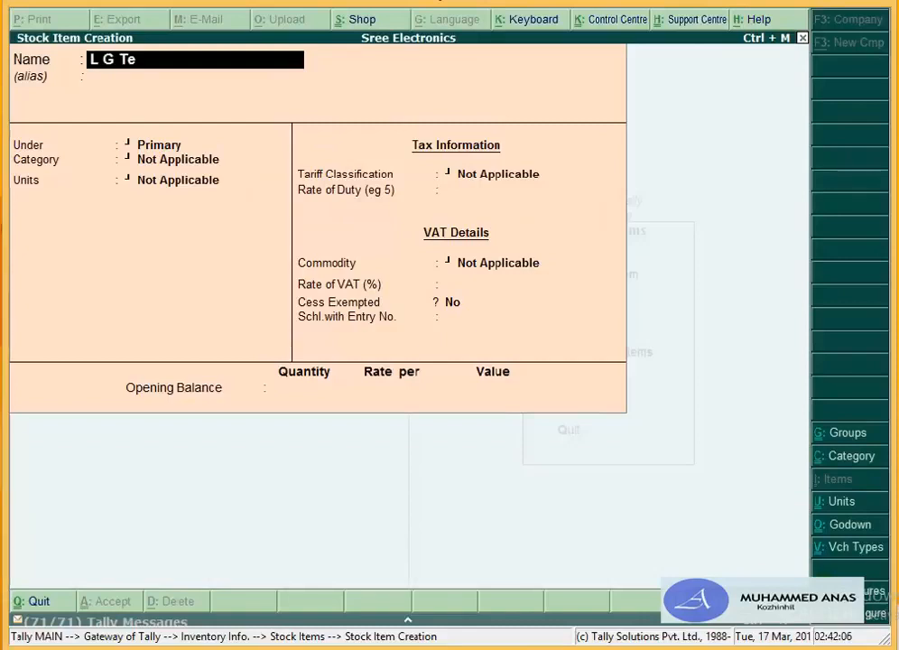
pyautogui.write('levision')
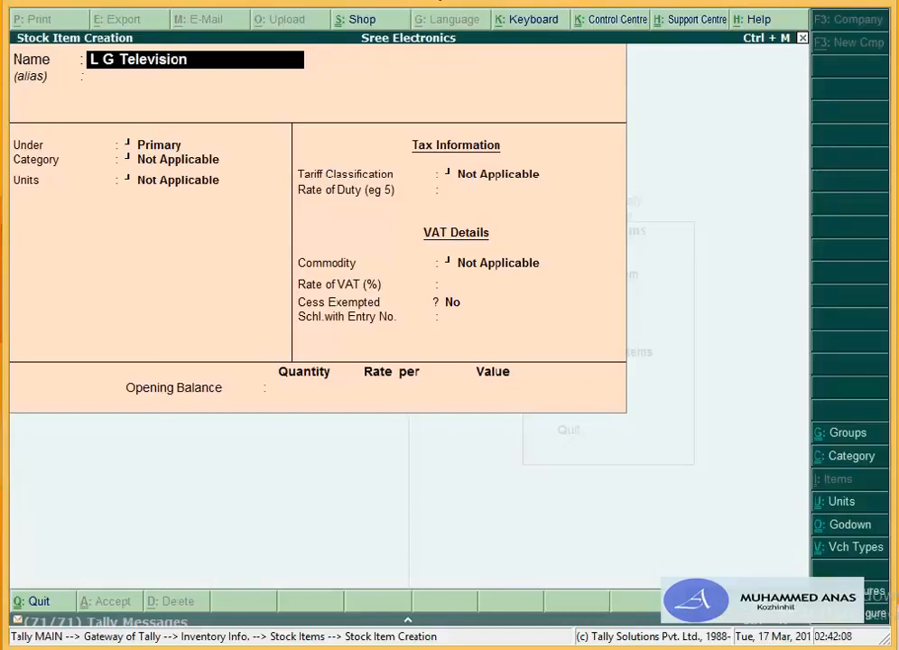
pyautogui.write(' 21"')
pyautogui.press('Return')
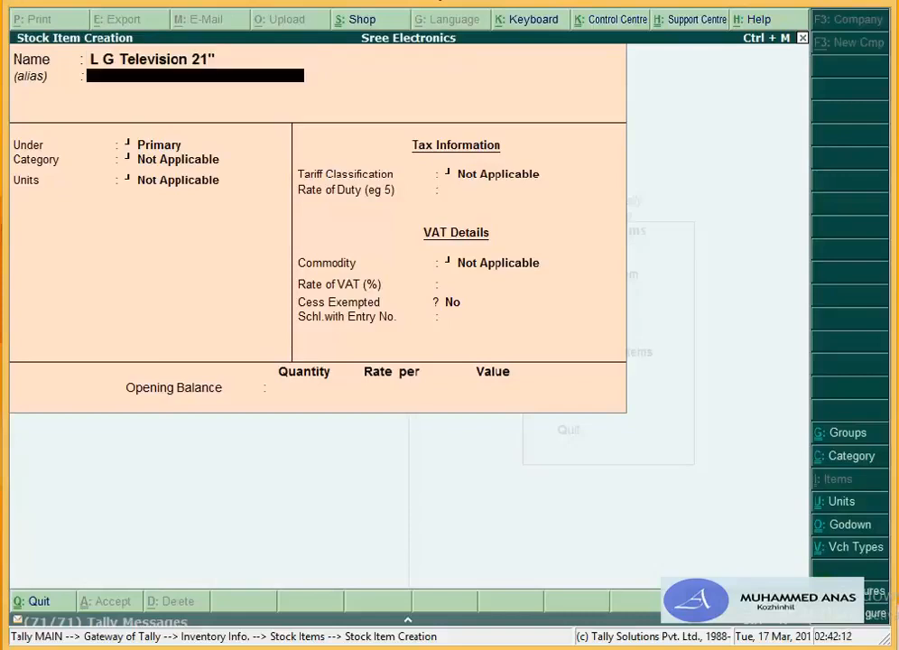
pyautogui.press('Return')
pyautogui.press('Return')
pyautogui.press('BackSpace')
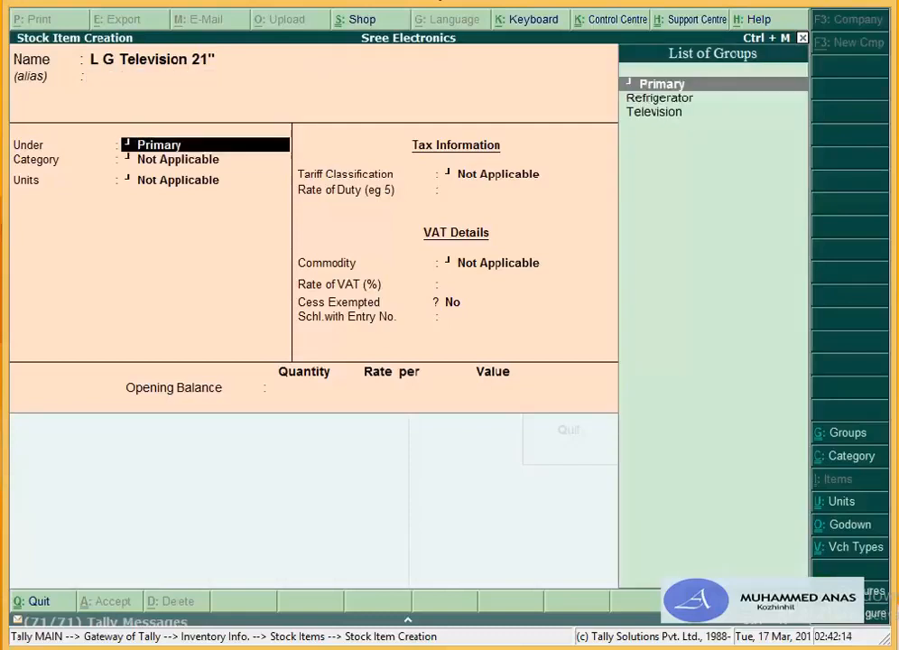
pyautogui.press('Down')
pyautogui.press('Down')
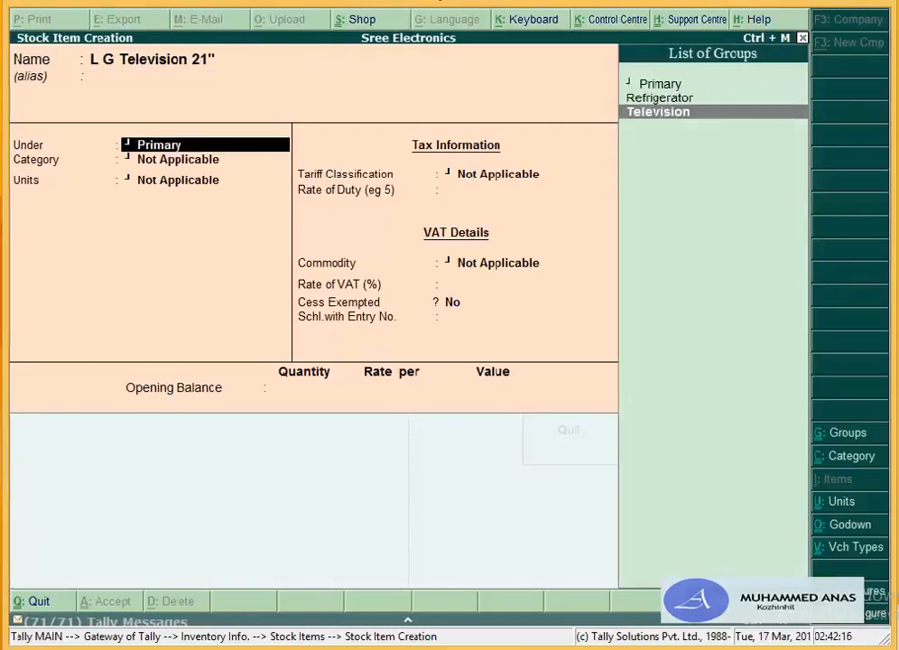
pyautogui.press('Return')
# Step: Create the stock category L G, then set unit Nos., duty 0 and VAT 4%
pyautogui.hotkey('alt', 'c')
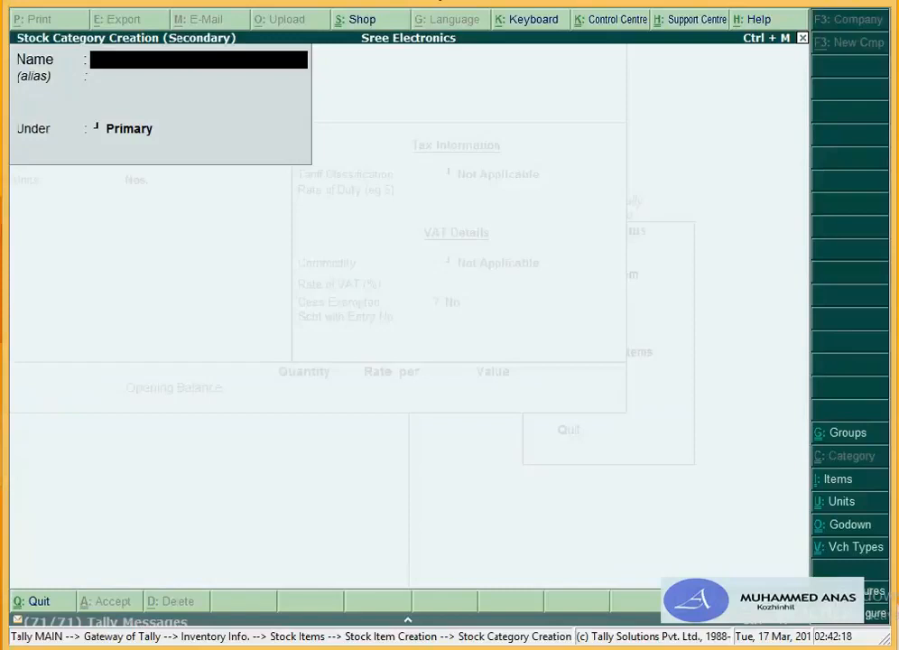
pyautogui.write('Lg')
pyautogui.press('BackSpace')
pyautogui.write('G')
pyautogui.press('Return')
pyautogui.press('Return')
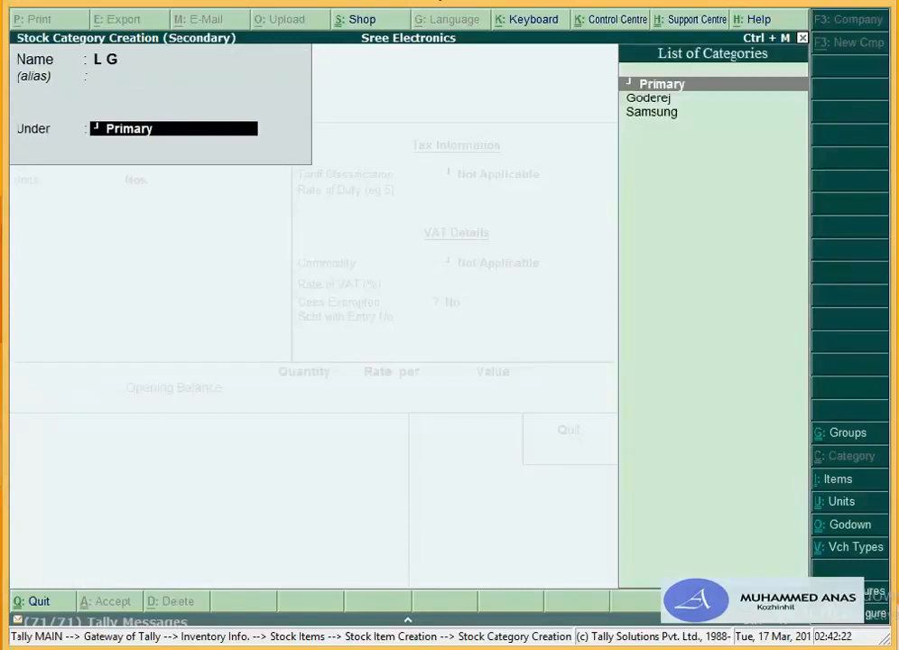
pyautogui.press('Return')
pyautogui.press('Return')
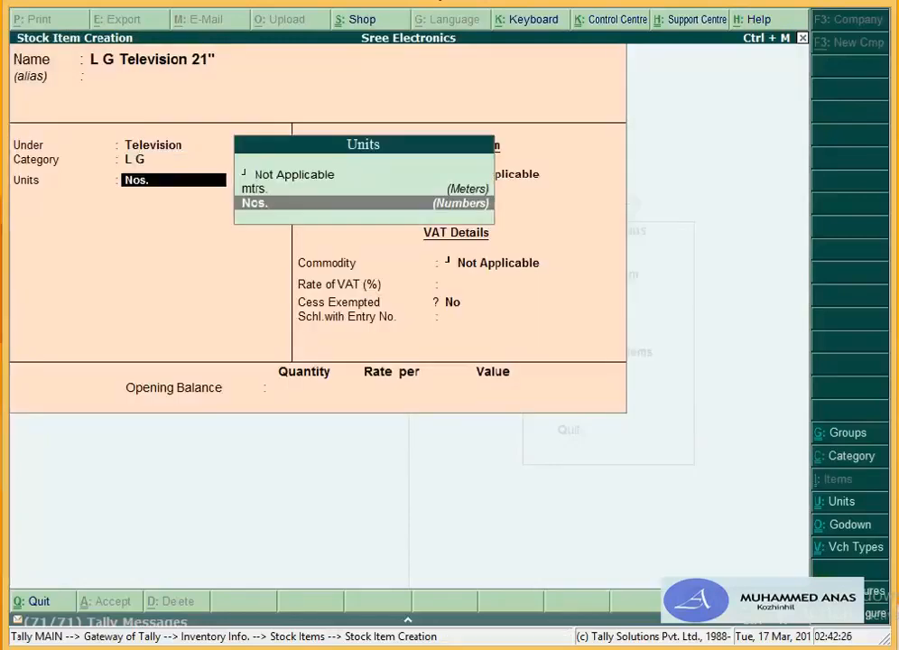
pyautogui.press('Return')
pyautogui.press('Return')
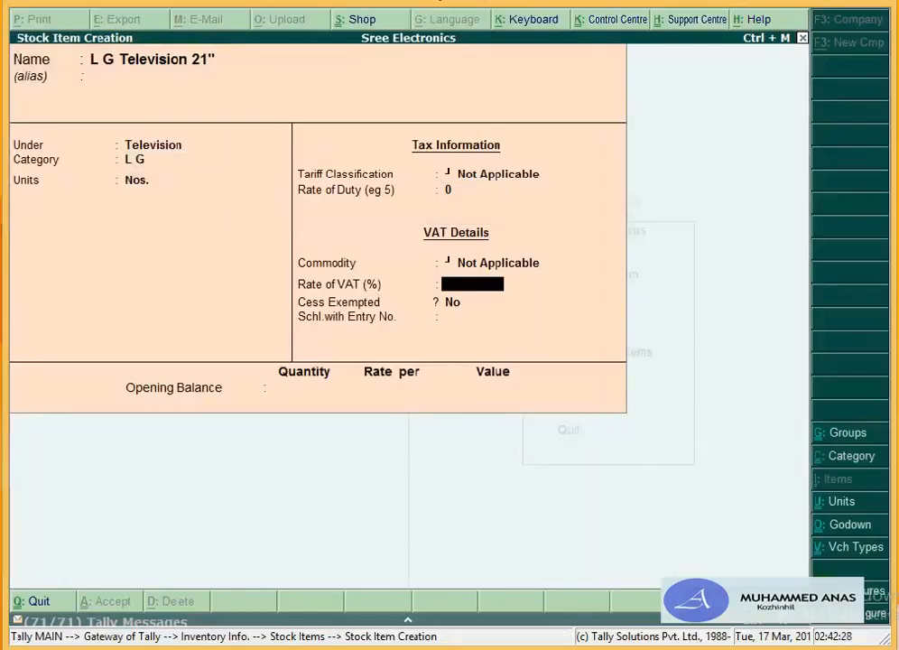
pyautogui.write('4')
pyautogui.press('Return')
pyautogui.press('Return')
pyautogui.press('Return')
pyautogui.press('Return')
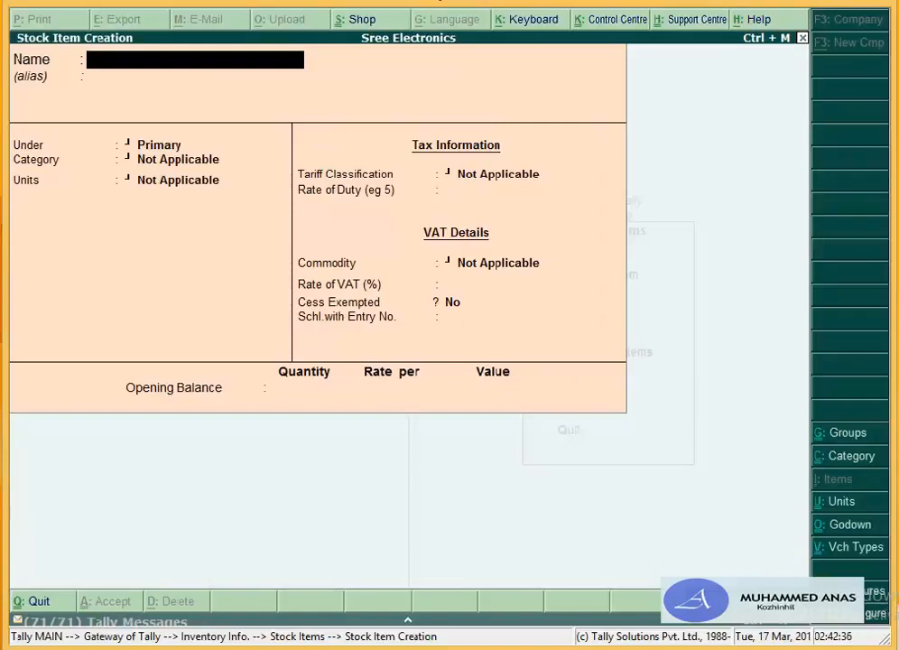
# Step: Name the item Washing Machine 6kg and file it under a new Washing Machine group under Primary
pyautogui.write('Washing Mac')
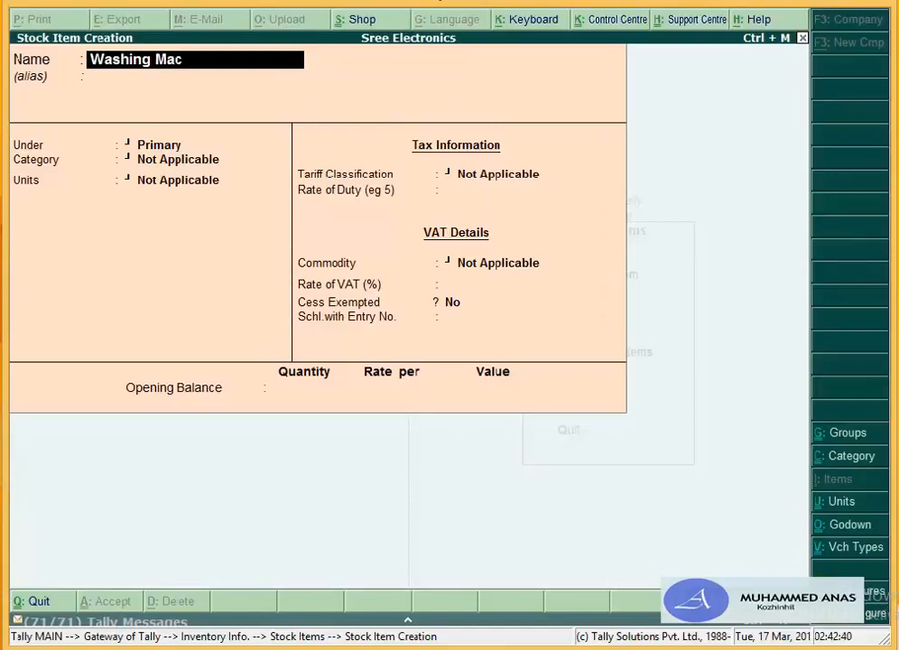
pyautogui.write('hine 6kg')
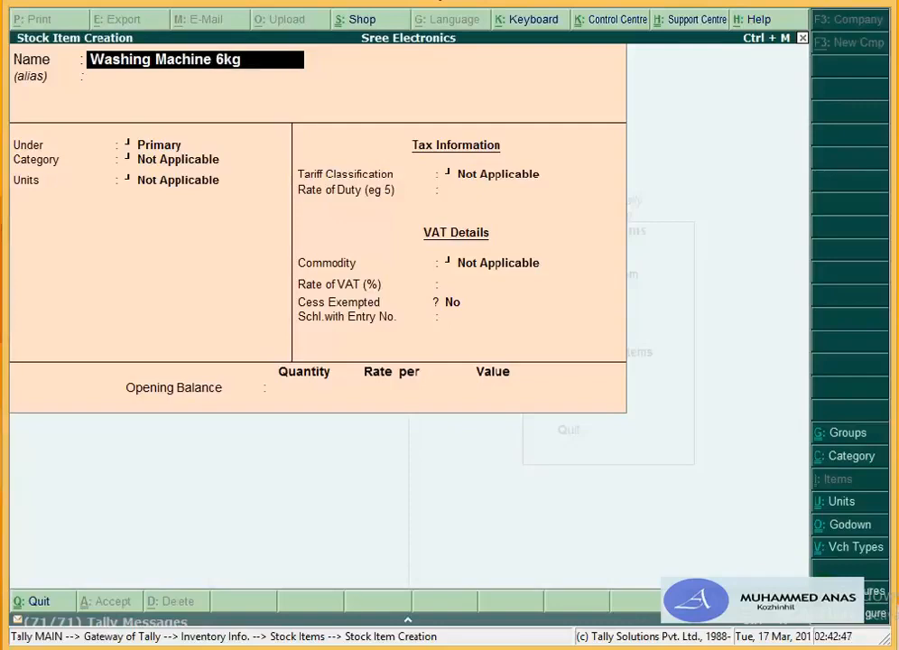
pyautogui.press('Return')
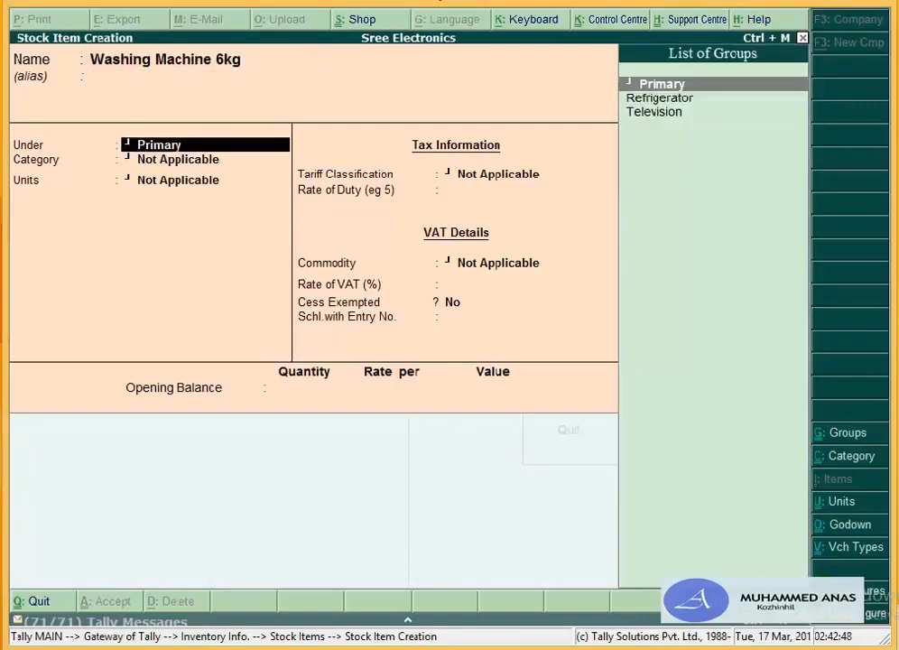
pyautogui.hotkey('alt', 'c')
pyautogui.write('Wa')
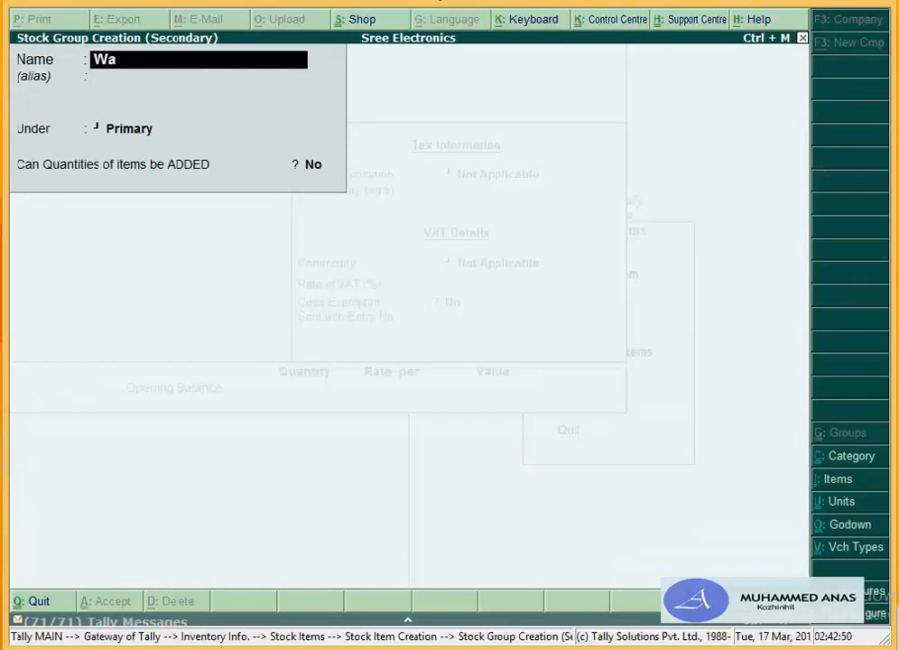
pyautogui.write('shing Machine')
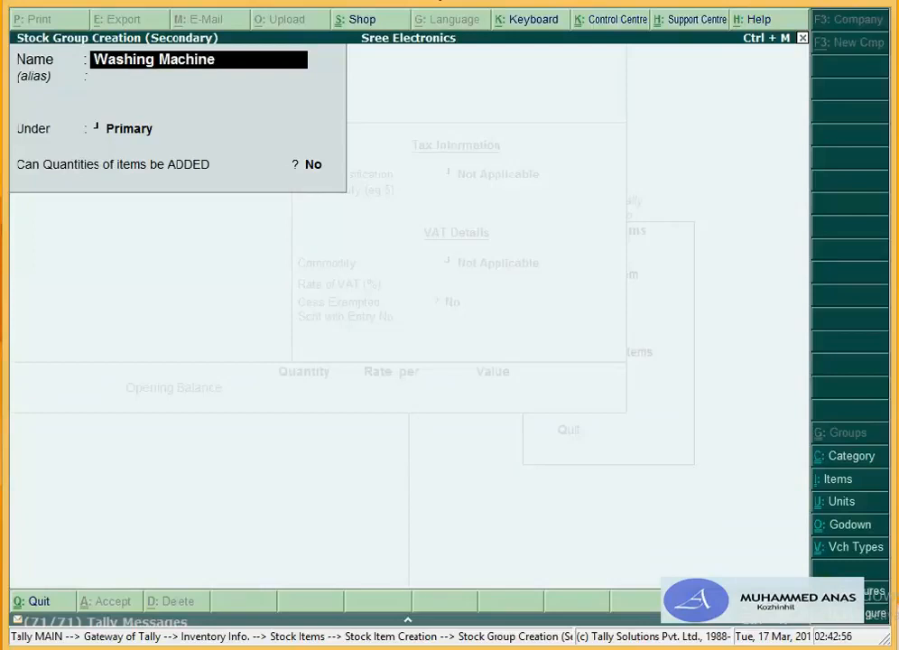
pyautogui.press('Return')
pyautogui.press('Return')
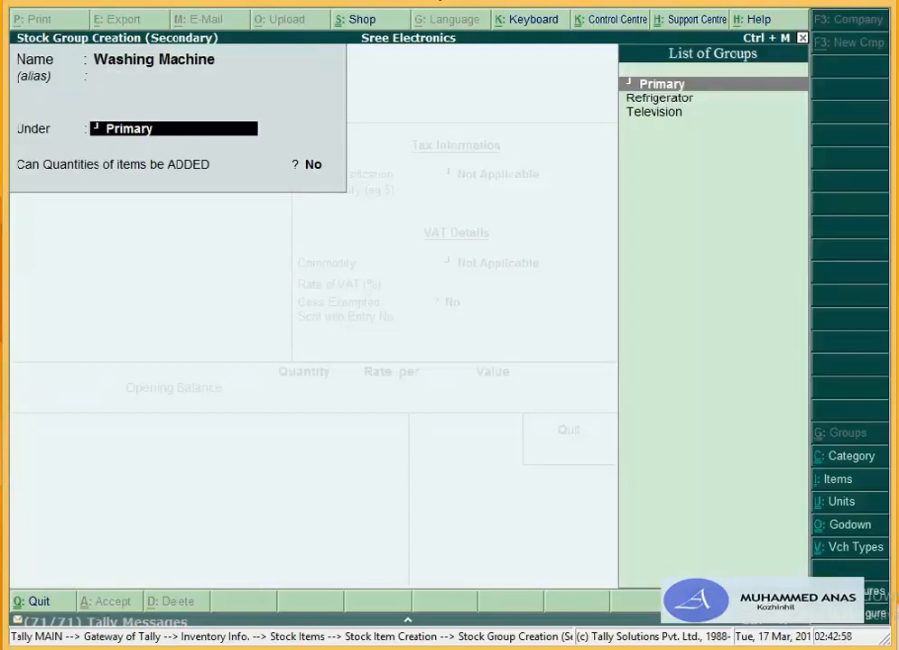
pyautogui.press('Return')
pyautogui.press('Return')
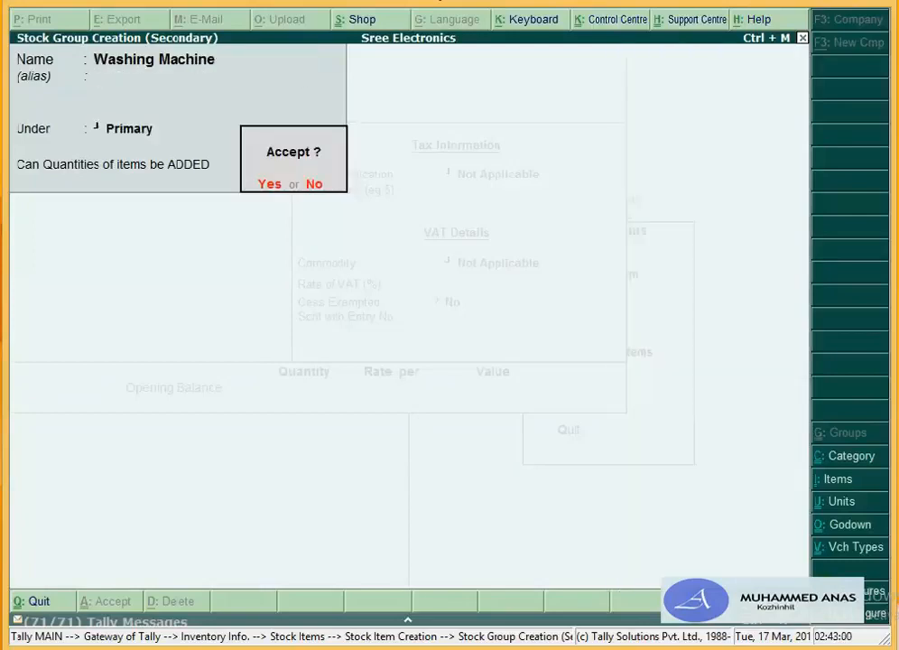
pyautogui.press('BackSpace')
pyautogui.press('Return')
pyautogui.press('Return')
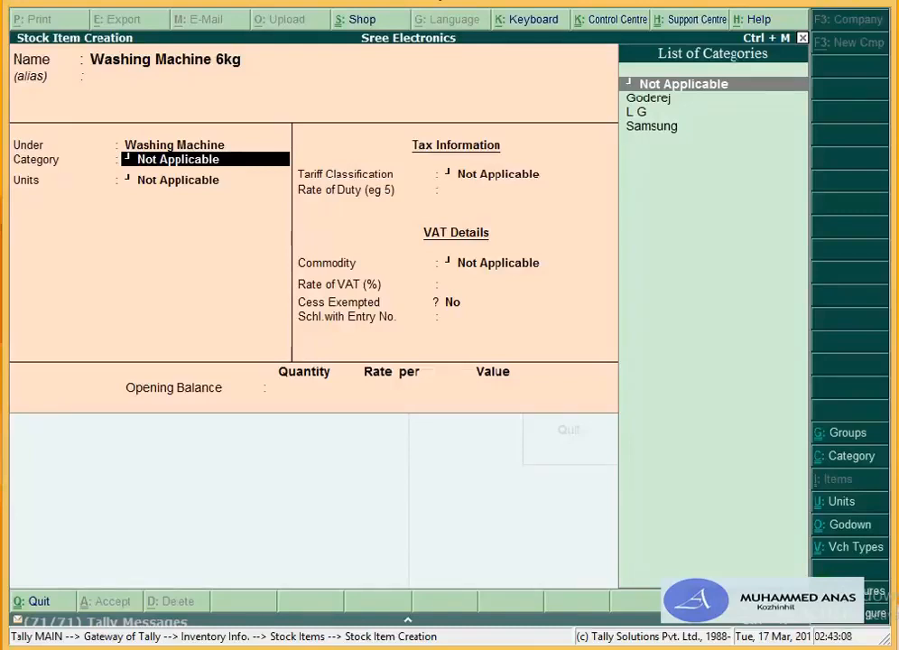
# Step: Rename the item L G Washing Machine 6kg with category L G, unit Nos. and 12.5% VAT
pyautogui.press('BackSpace')
pyautogui.press('BackSpace')
pyautogui.press('BackSpace')
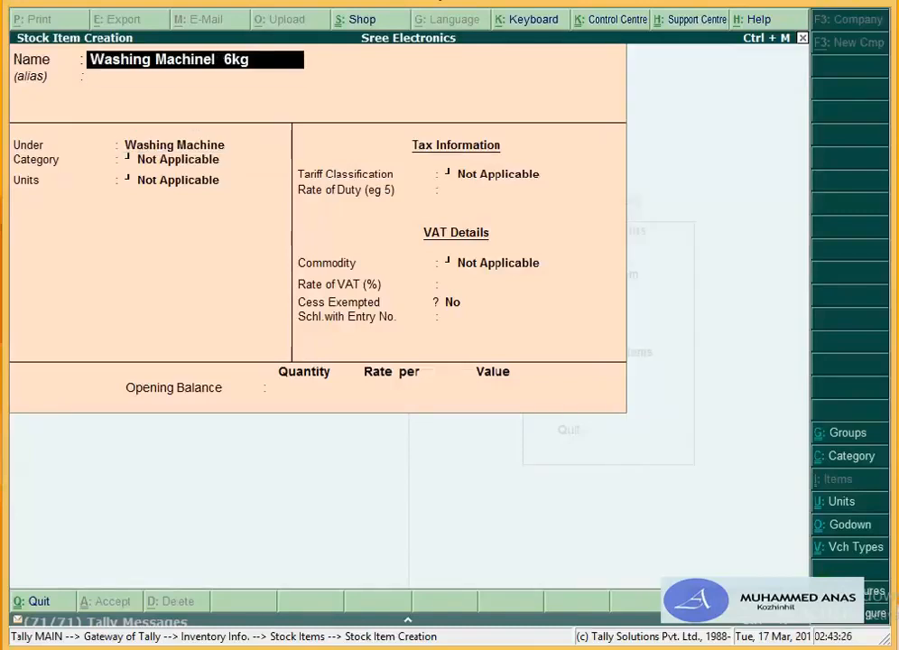
pyautogui.write('G')
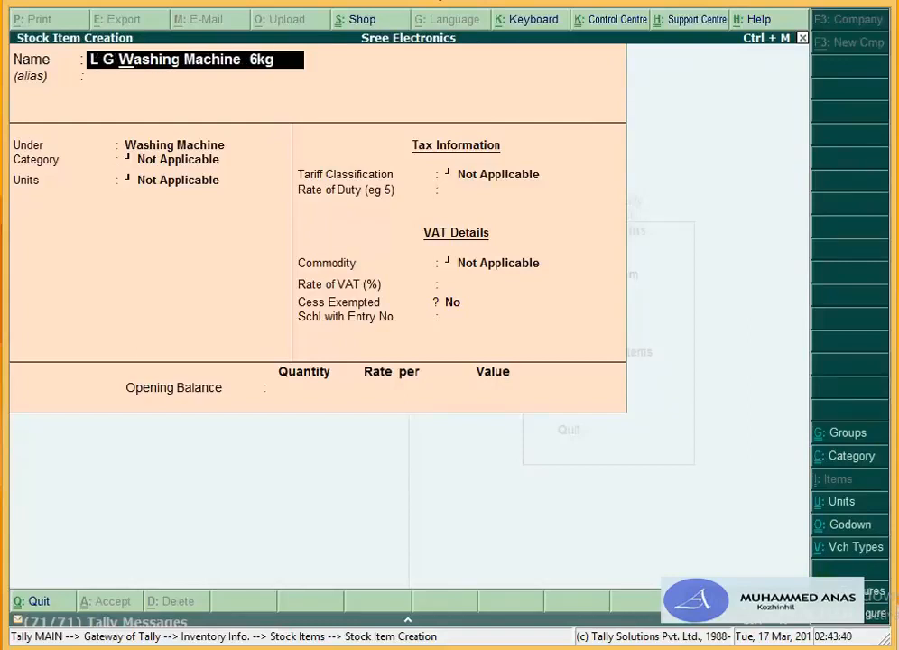
pyautogui.press('Return')
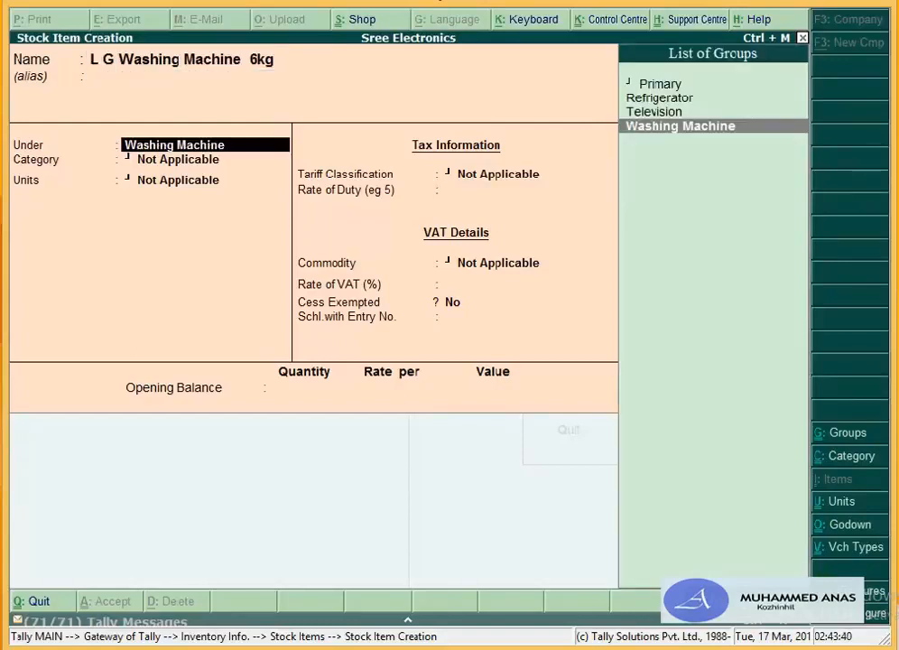
pyautogui.press('Return')
pyautogui.press('Down')
pyautogui.press('Down')
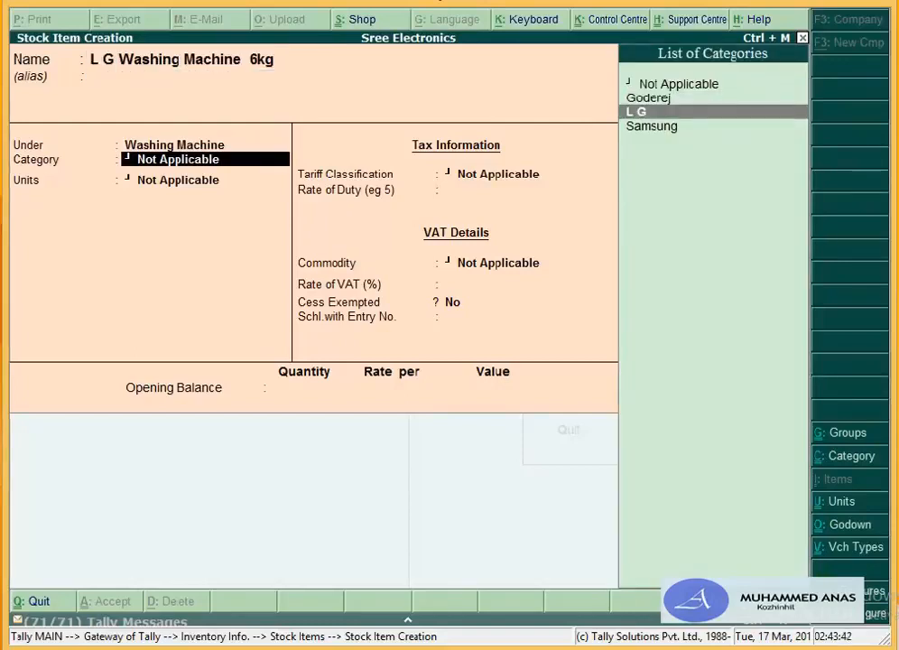
pyautogui.press('Return')
pyautogui.press('Down')
pyautogui.press('Down')
pyautogui.press('Return')
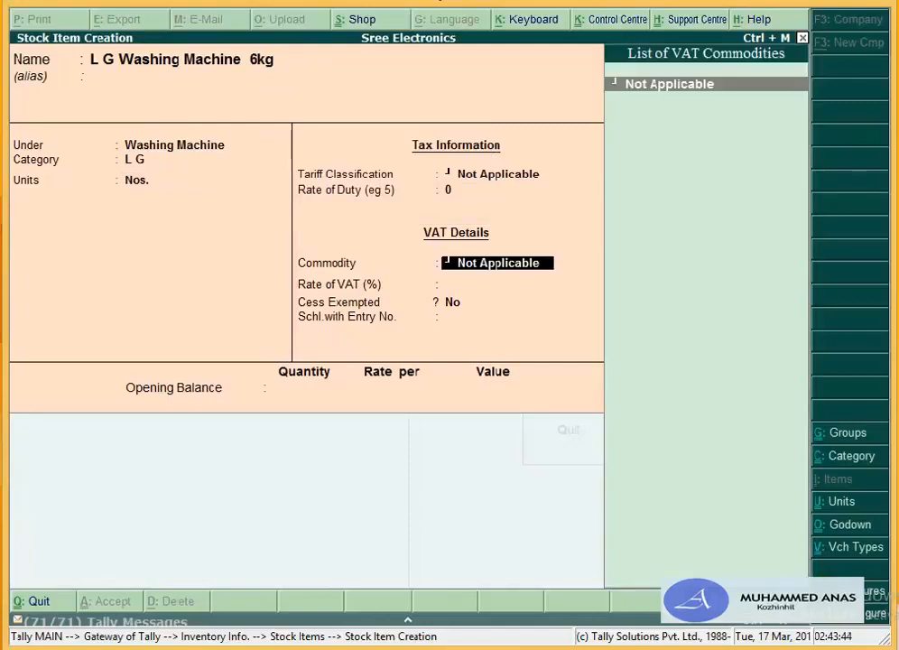
pyautogui.press('Return')
pyautogui.write('12.5')
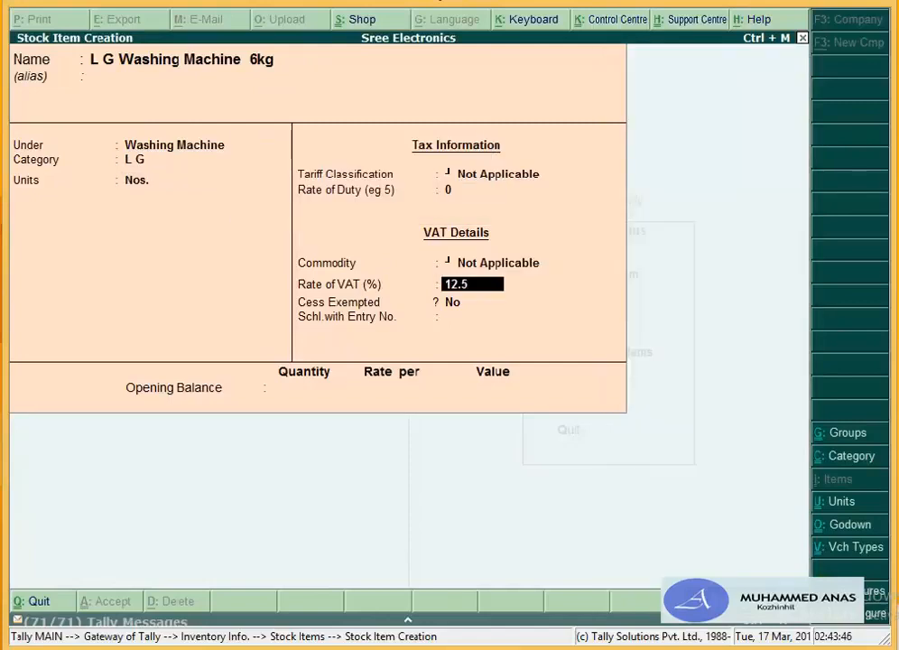
pyautogui.press('Return')
pyautogui.press('Return')
pyautogui.press('Return')
pyautogui.press('Return')
pyautogui.press('Return')
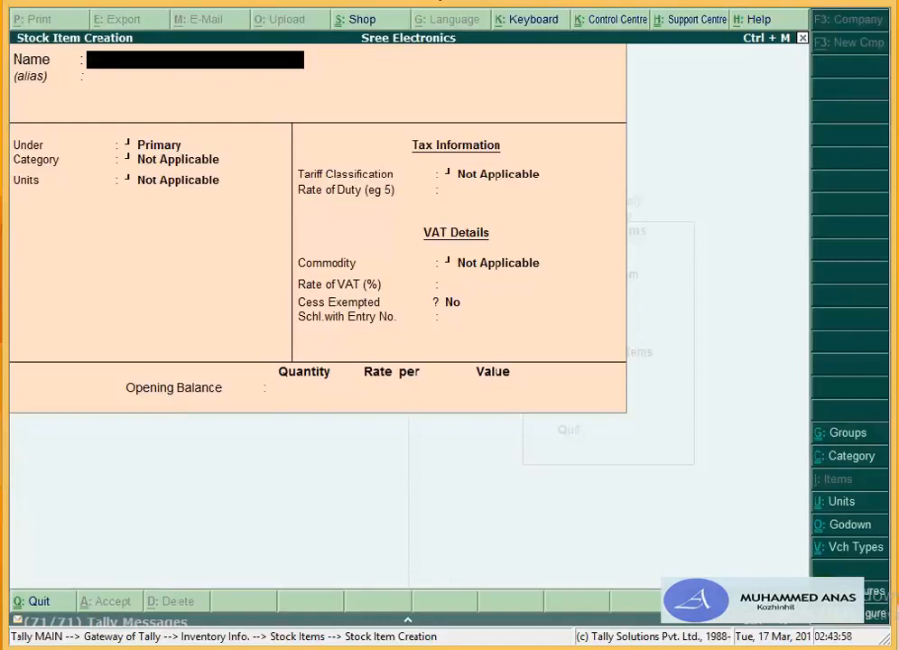
# Step: Save Samsung W M 5kg under the Washing Machine group, Samsung category, default unit Nos
pyautogui.write('Samsung')
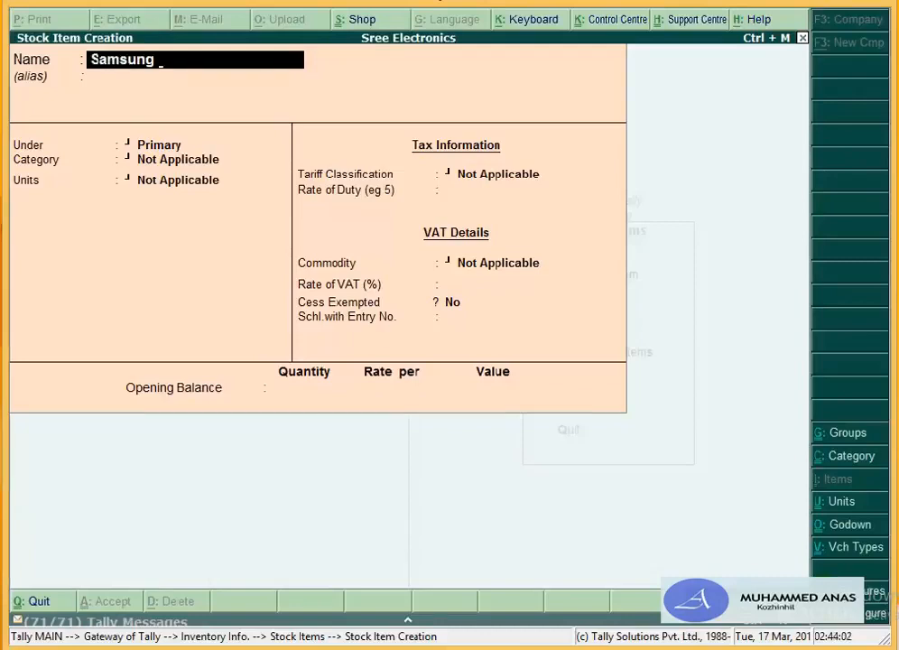
pyautogui.write(' w m')
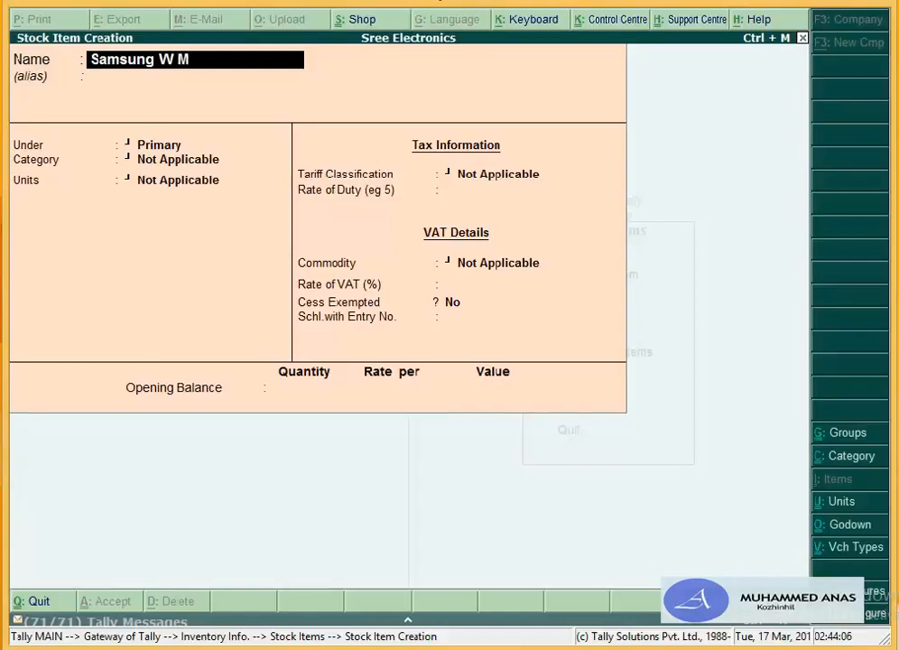
pyautogui.write(' 5kg')
pyautogui.press('Return')
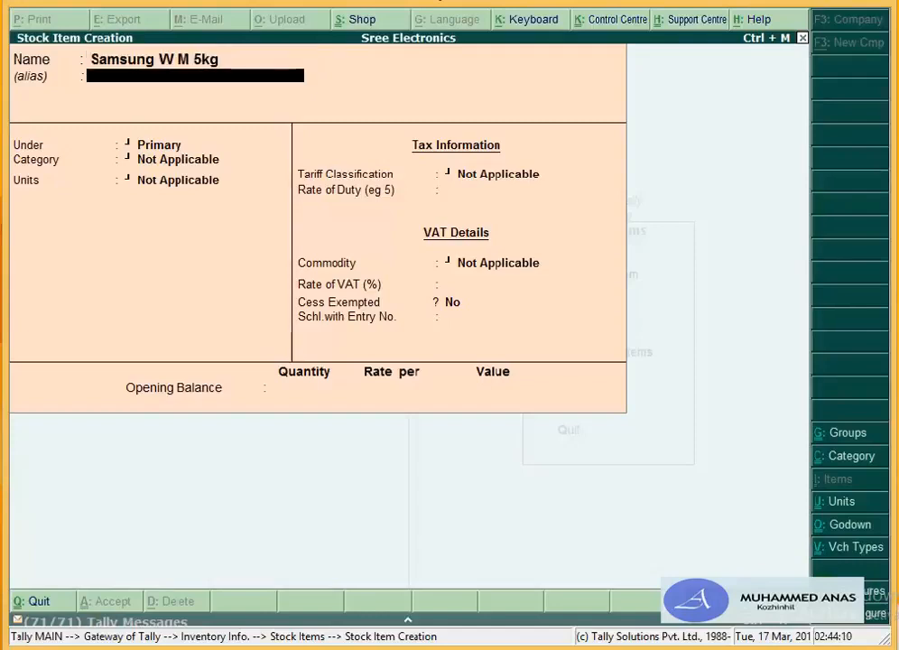
pyautogui.press('Return')
pyautogui.press('Down')
pyautogui.press('Down')
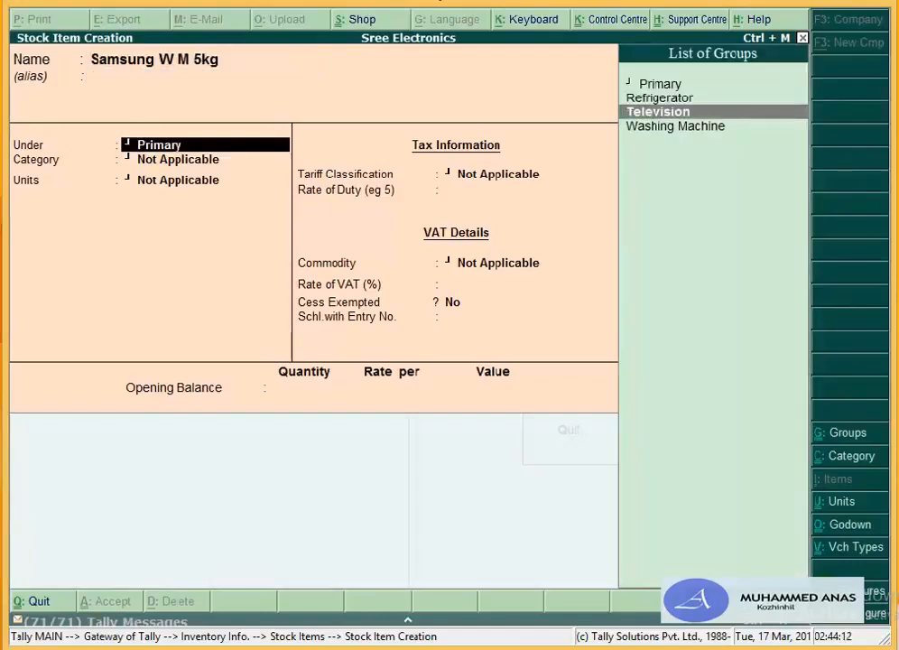
pyautogui.press('Down')
pyautogui.press('Return')
pyautogui.press('Down')
pyautogui.press('Down')
pyautogui.press('Down')
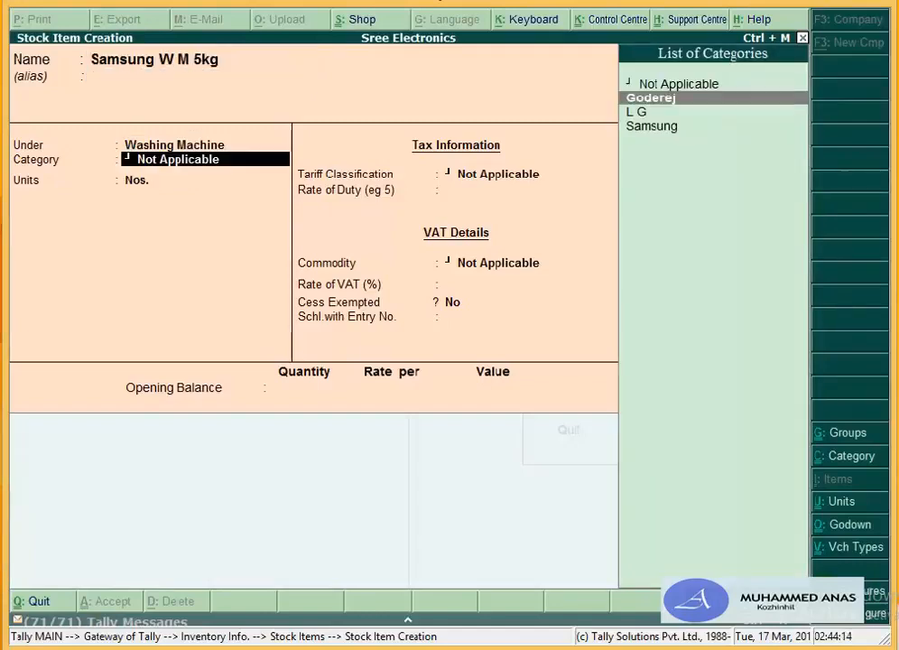
pyautogui.press('Return')
pyautogui.press('Return')
pyautogui.press('Return')
pyautogui.press('Return')
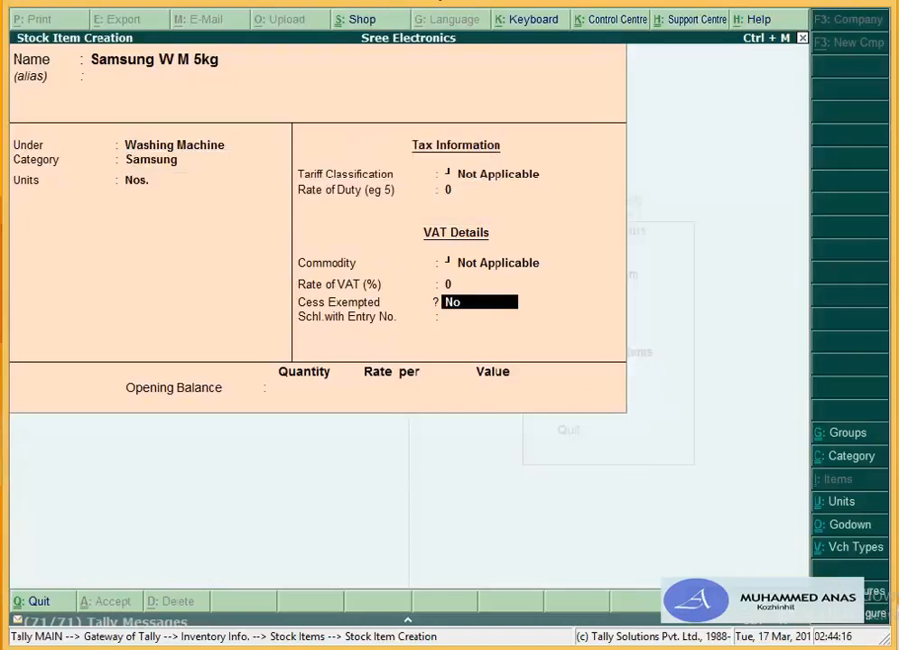
pyautogui.press('Return')
pyautogui.press('Return')
pyautogui.press('Return')
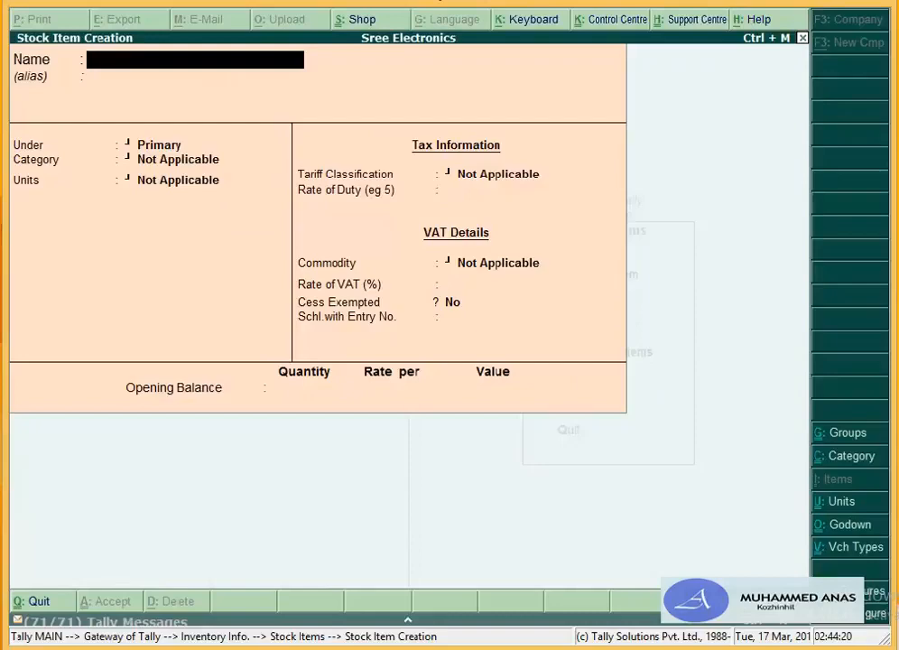
pyautogui.press('Escape')
pyautogui.press('Escape')
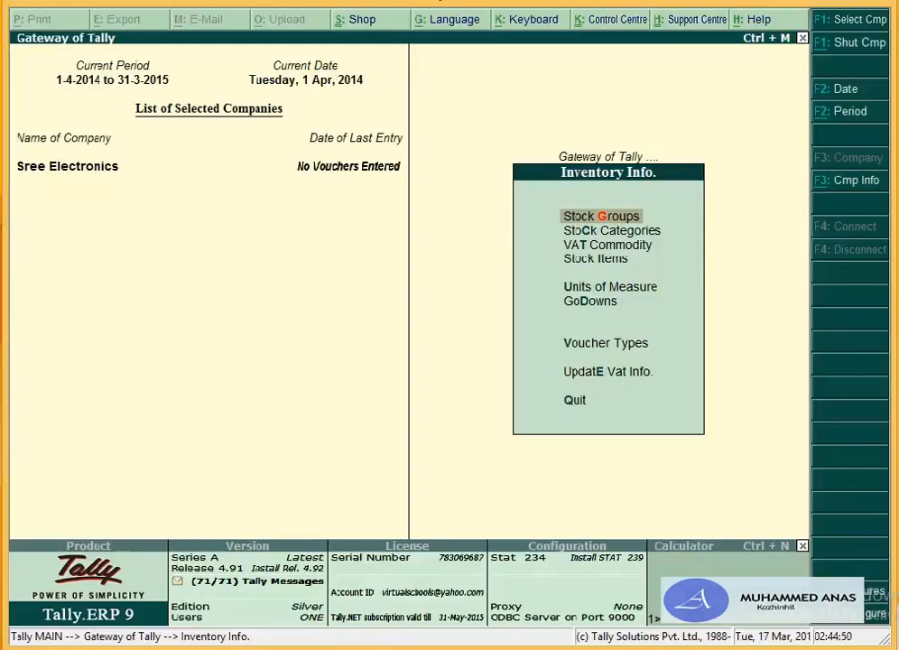
# Step: Display the list of existing stock categories
pyautogui.press('Down')
pyautogui.press('Return')
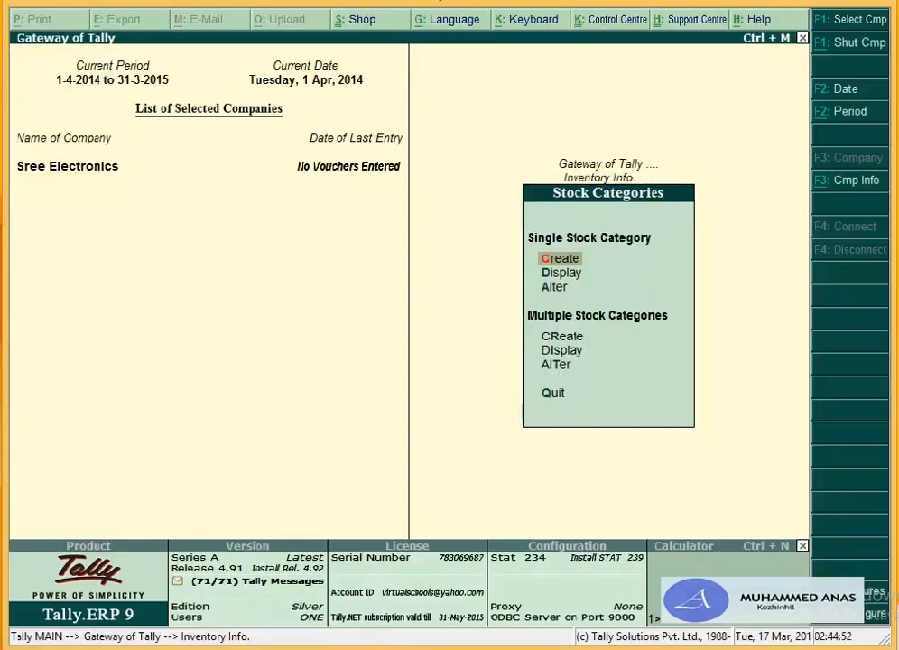
pyautogui.press('d')
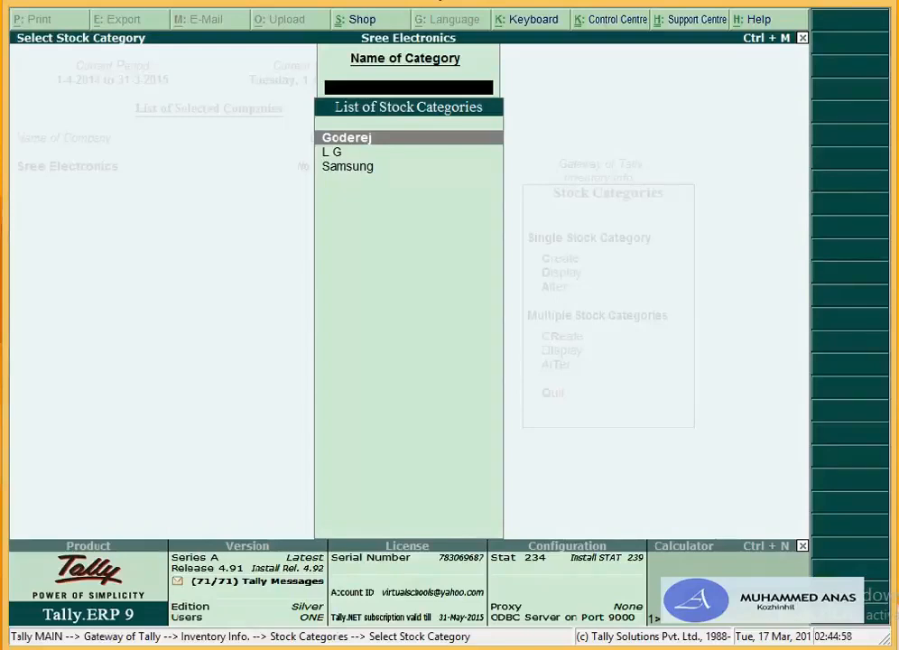
pyautogui.press('Escape')
pyautogui.press('Escape')
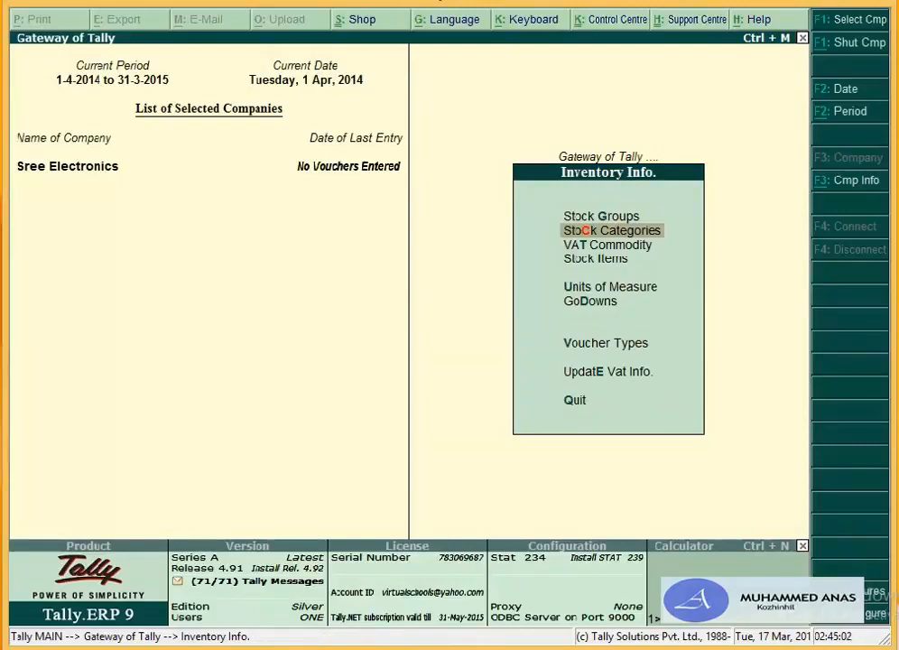
# Step: Review the list of existing stock items
pyautogui.press('Down')
pyautogui.press('Down')
pyautogui.press('Down')
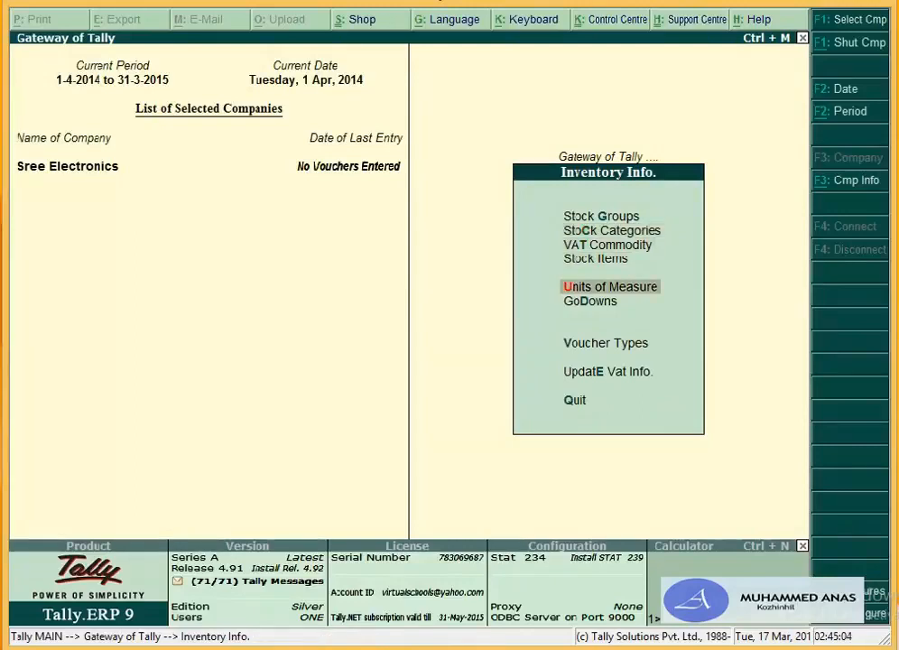
pyautogui.press('Up')
pyautogui.press('Return')
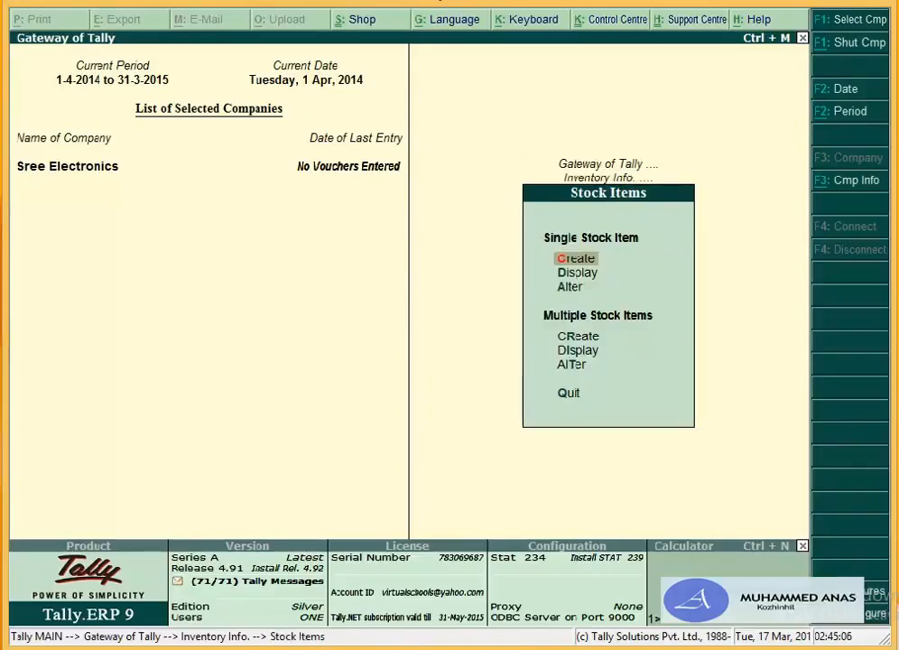
pyautogui.press('a')
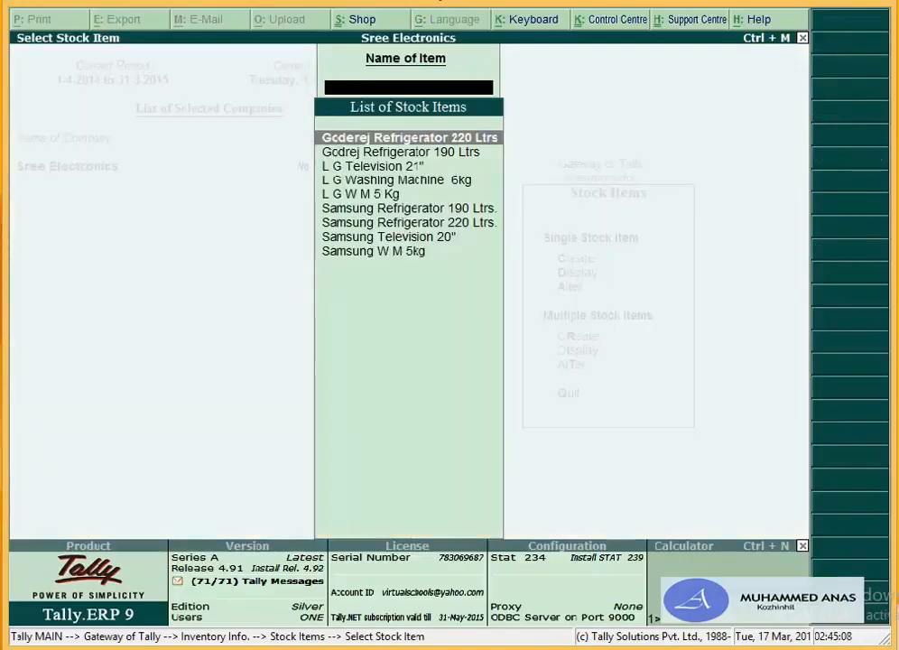
pyautogui.press('Escape')
pyautogui.press('Escape')
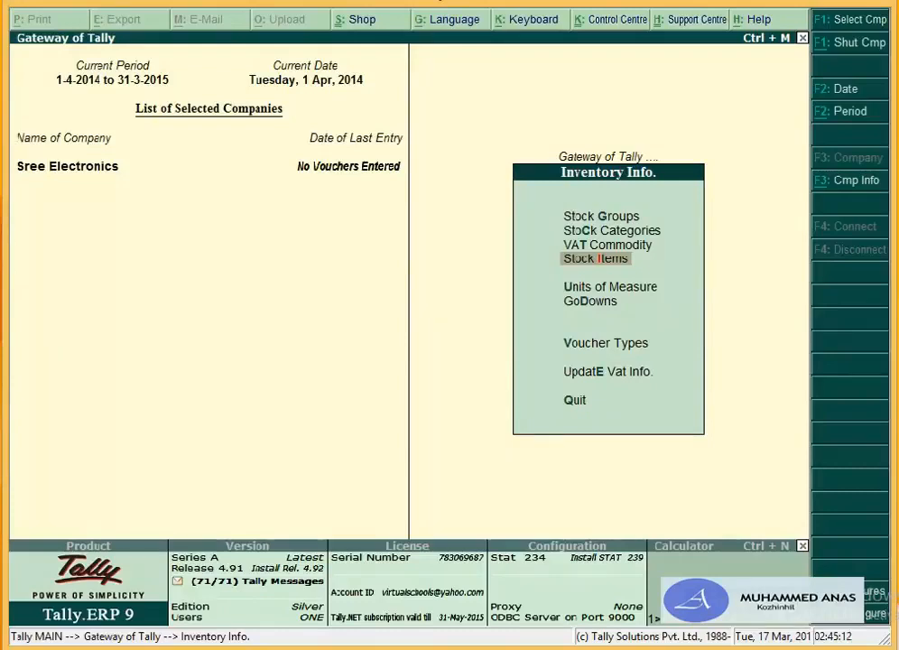
# Step: Review the existing godowns and return to the godown Create option
pyautogui.press('Down')
pyautogui.press('Down')
pyautogui.press('Return')
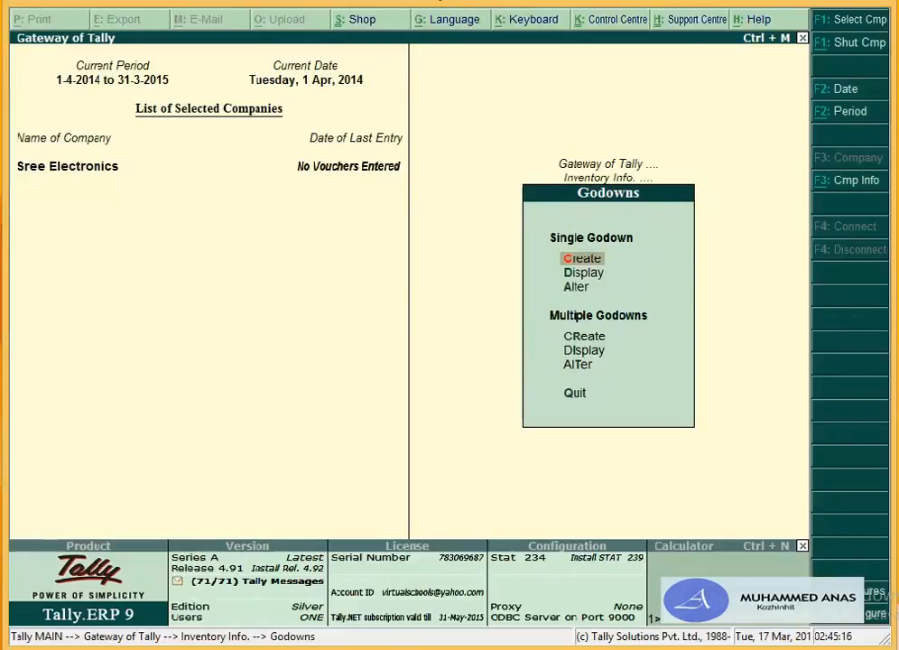
pyautogui.press('a')
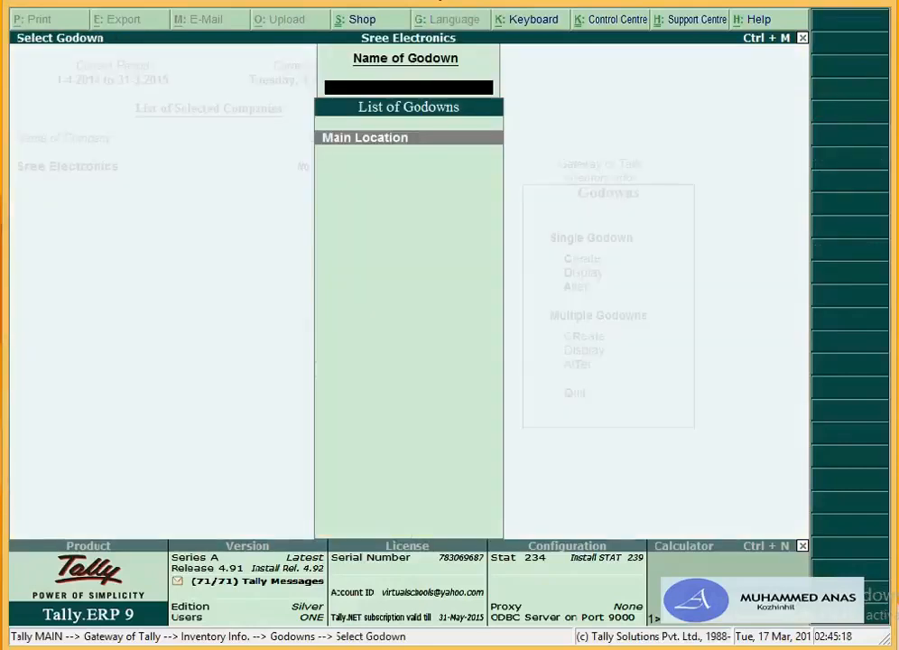
pyautogui.press('Escape')
pyautogui.press('Up')
pyautogui.press('Up')
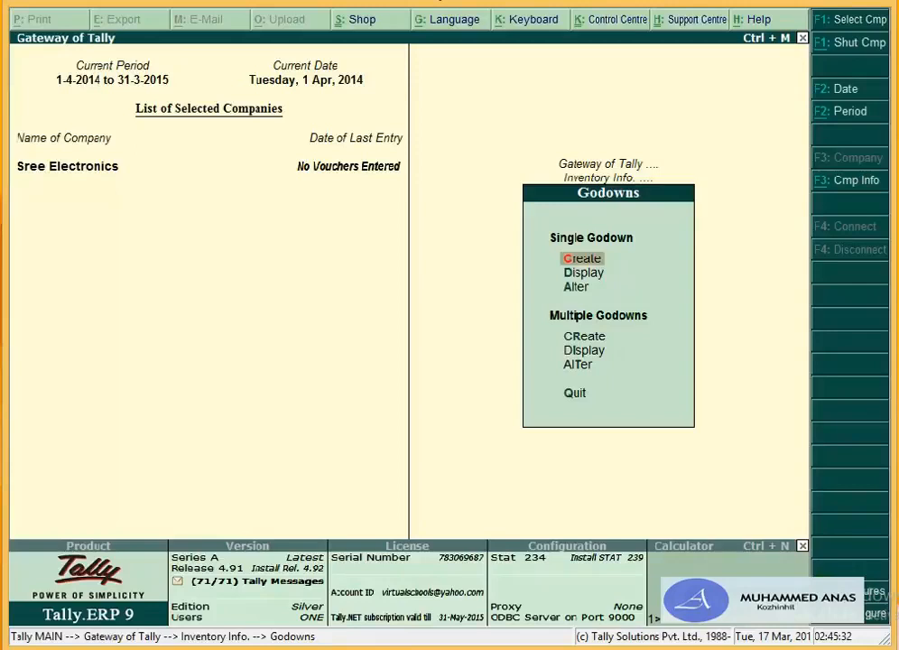
# Step: Create the godown Godown T V under Primary
pyautogui.press('Return')
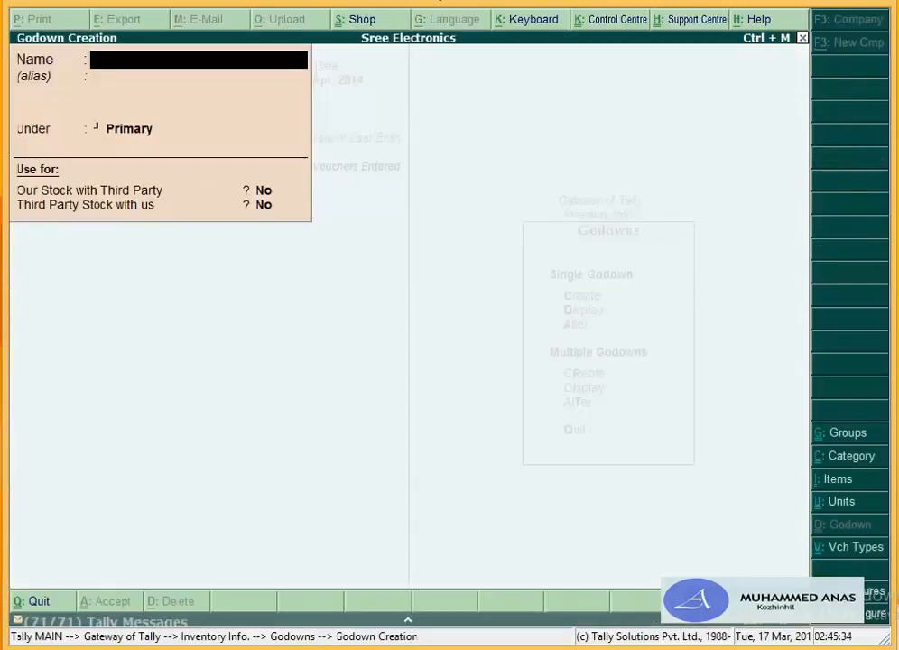
pyautogui.write('Go')
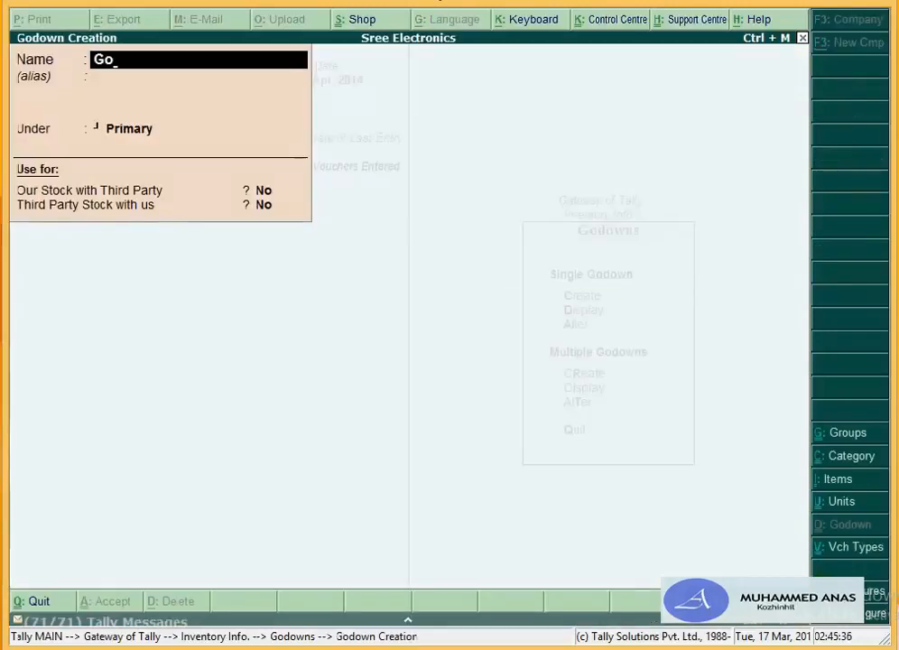
pyautogui.write('down')
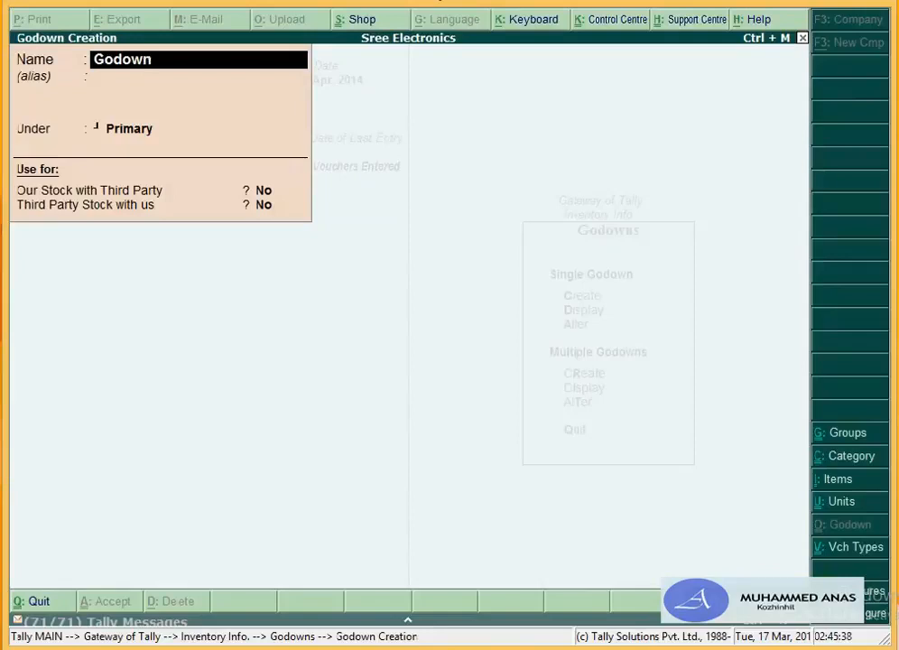
pyautogui.write(' Tv')
pyautogui.press('BackSpace')
pyautogui.write('V')
pyautogui.press('Return')
pyautogui.press('Return')
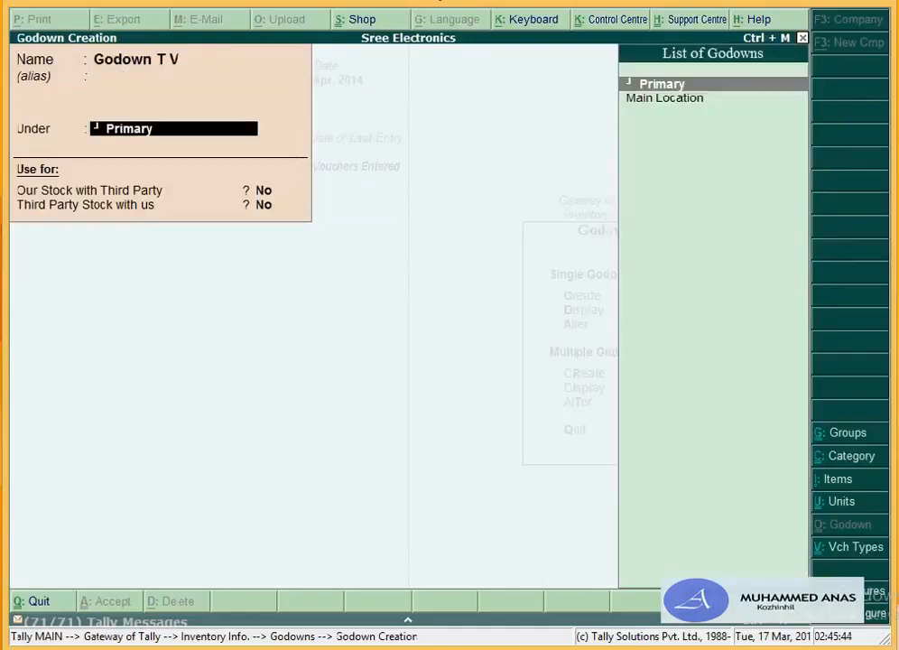
pyautogui.press('Return')
pyautogui.press('Return')
pyautogui.press('Return')
pyautogui.press('Return')
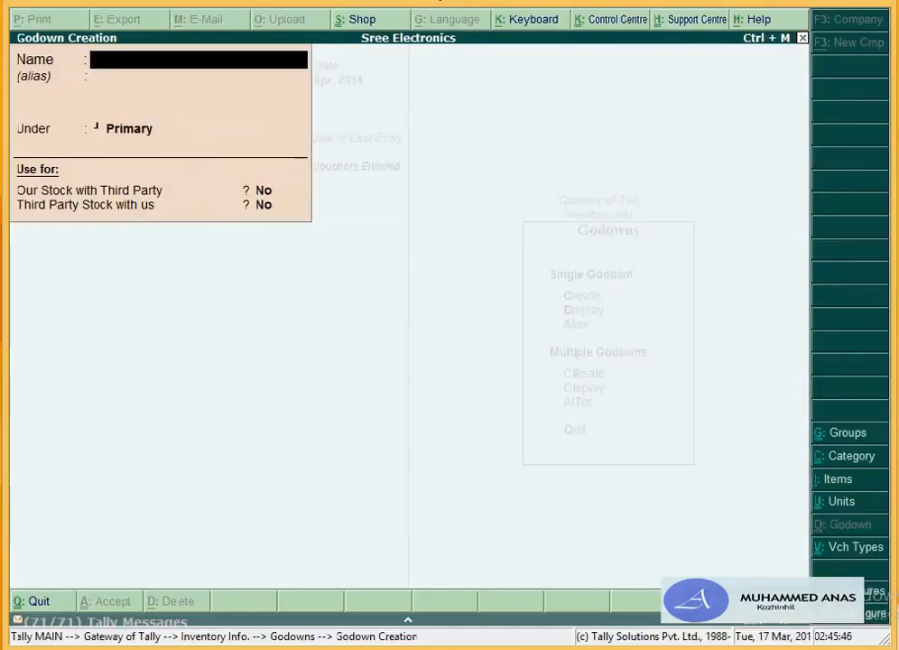
# Step: Create Godown Fridge under Primary and return to the Gateway of Tally
pyautogui.write('Godown')
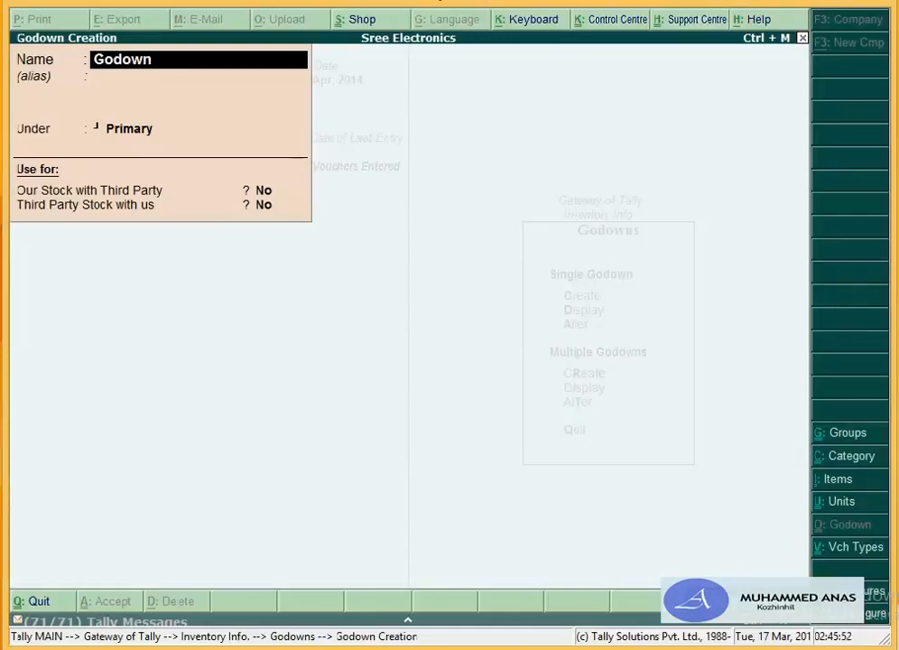
pyautogui.write(' R')
pyautogui.press('BackSpace')
pyautogui.write('Fridge')
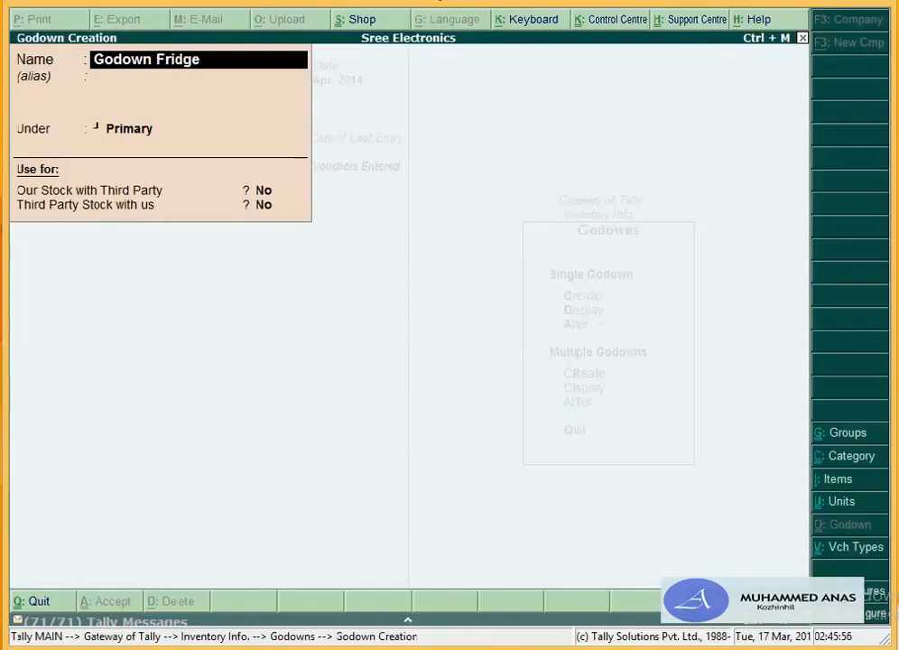
pyautogui.press('Return')
pyautogui.press('Return')
pyautogui.press('Return')
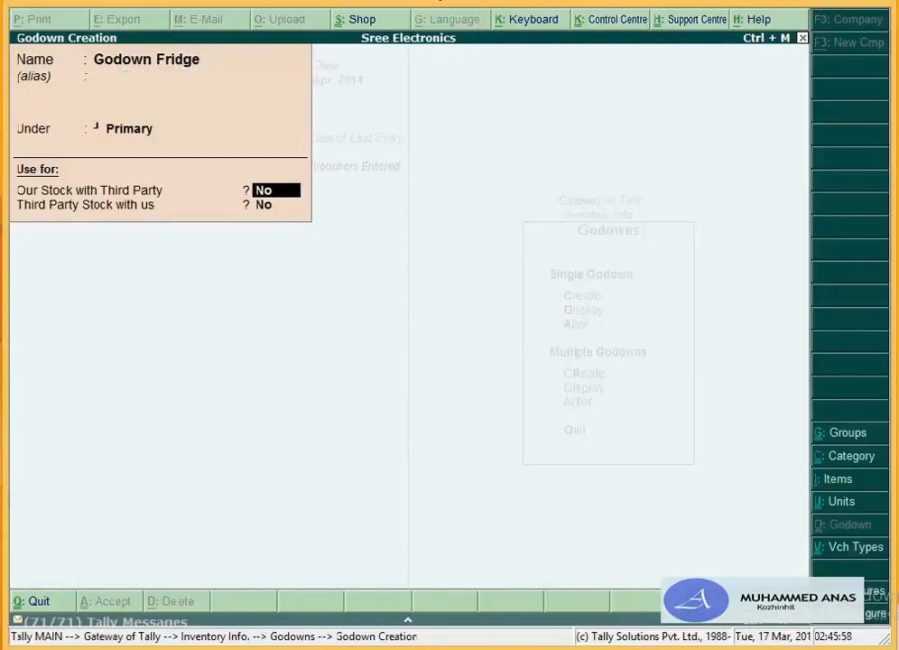
pyautogui.press('Return')
pyautogui.press('Return')
pyautogui.press('Return')
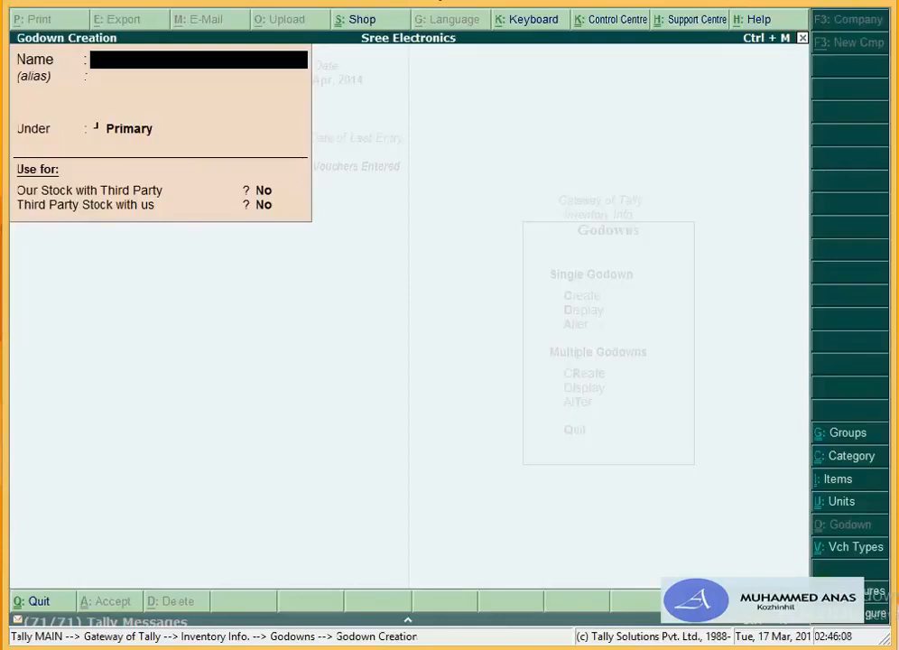
pyautogui.press('Escape')
pyautogui.press('Escape')
pyautogui.press('Escape')
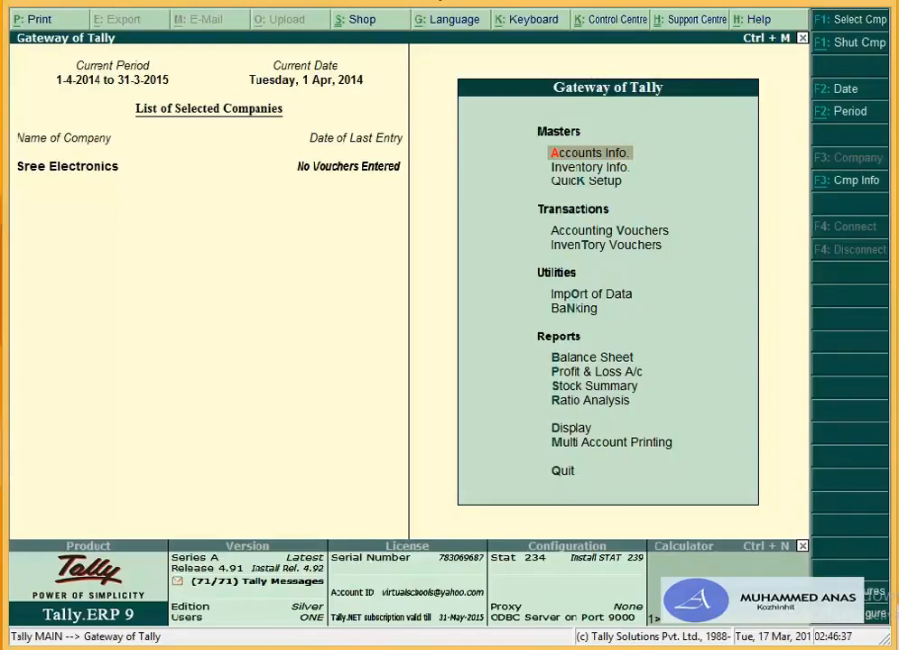
# Step: Open a blank Cash Receipt voucher No. 1 dated 1-Apr-2014 through F6
pyautogui.press('v')
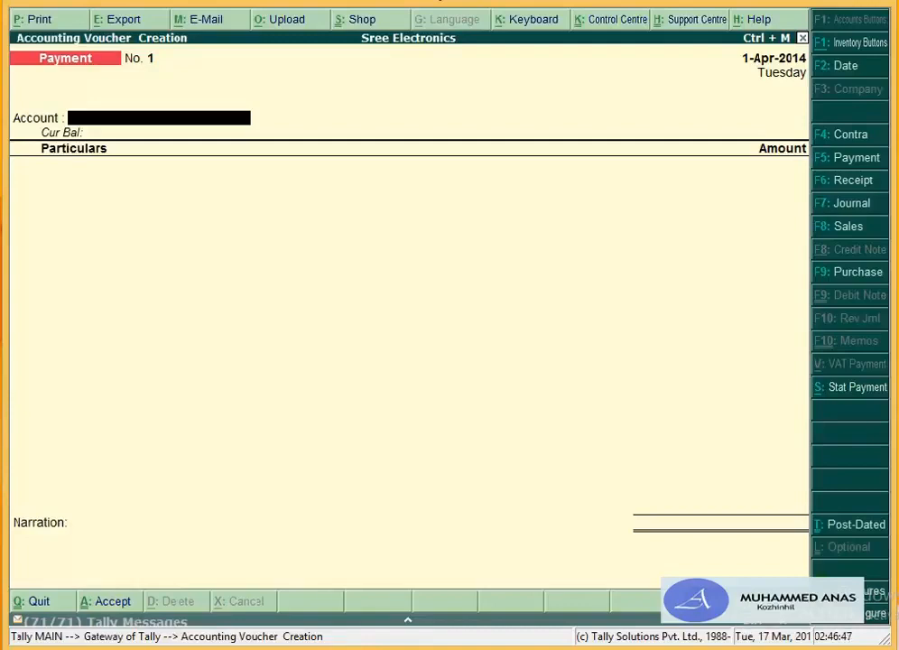
pyautogui.press('F6')
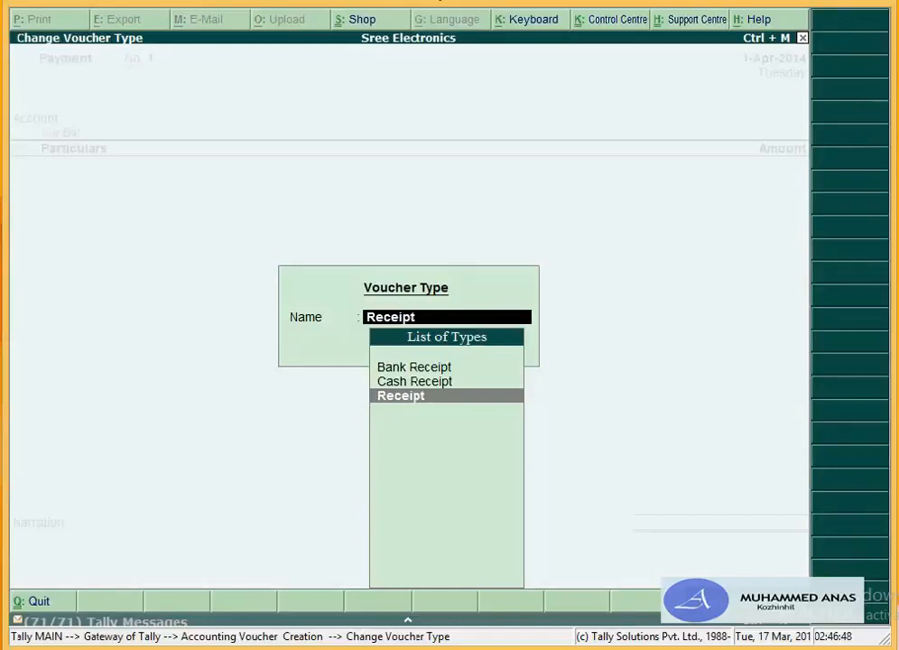
pyautogui.press('Up')
pyautogui.press('Return')
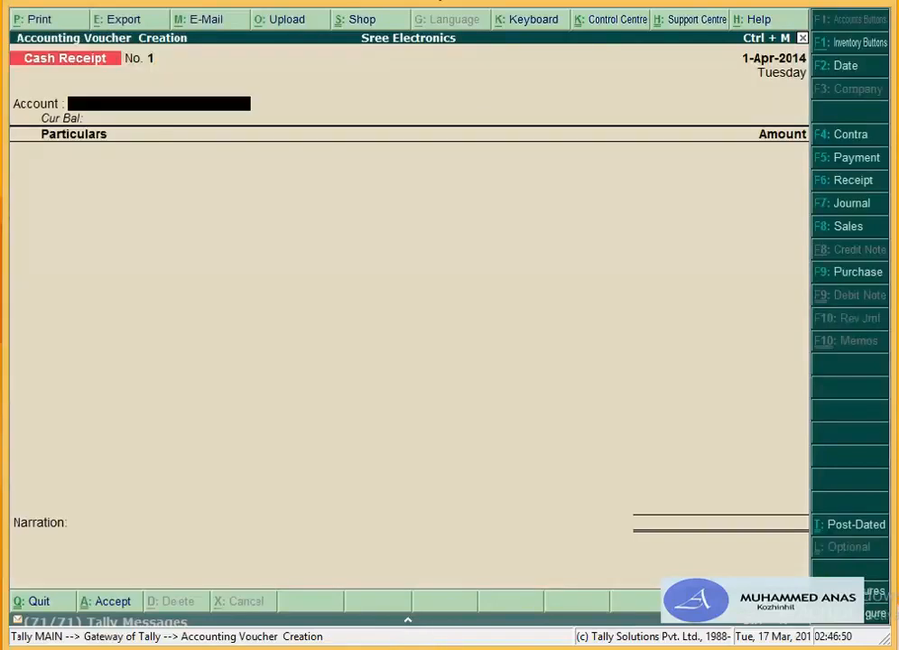
# Step: Record a Cash receipt of 5,00,000 credited to Capital A on voucher No. 1
pyautogui.write('Cas')
pyautogui.press('Return')
pyautogui.write('Cap')
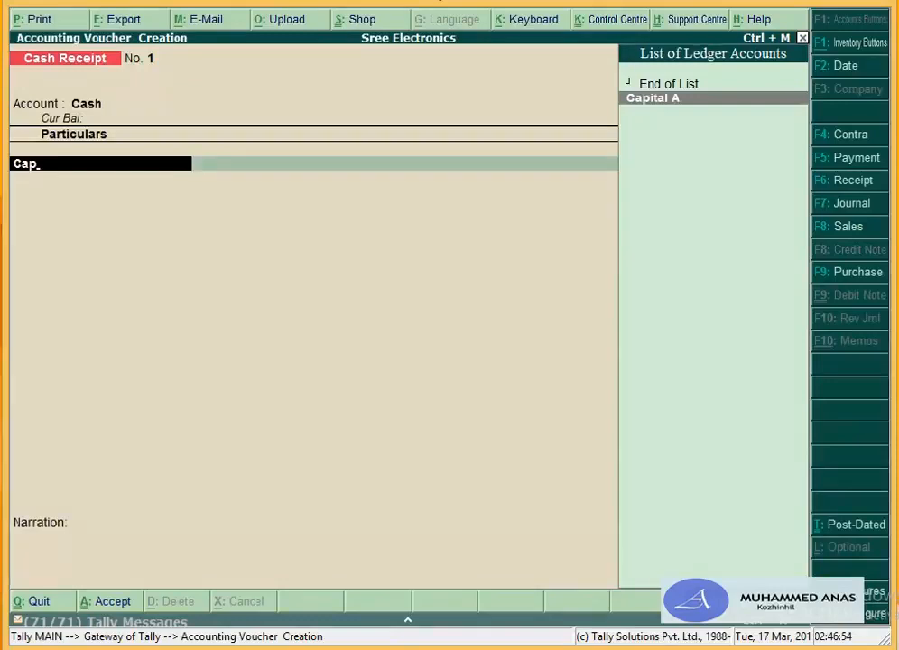
pyautogui.press('Return')
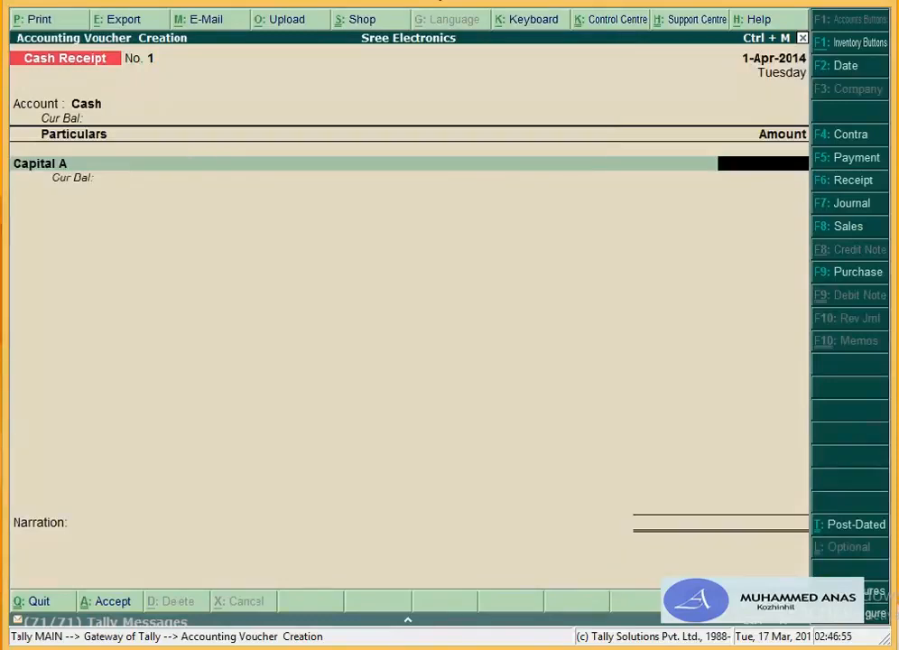
pyautogui.write('5,00,00')
pyautogui.write('0')
pyautogui.press('Return')
pyautogui.press('Return')
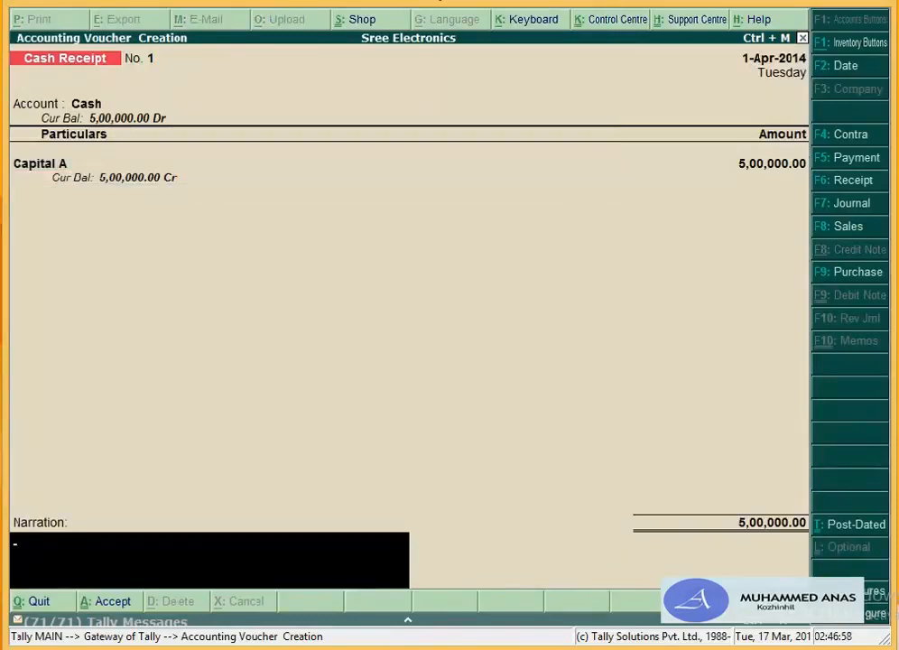
# Step: Narrate 'being the capital invested', save, and start voucher No. 2 with Cash
pyautogui.write('beign')
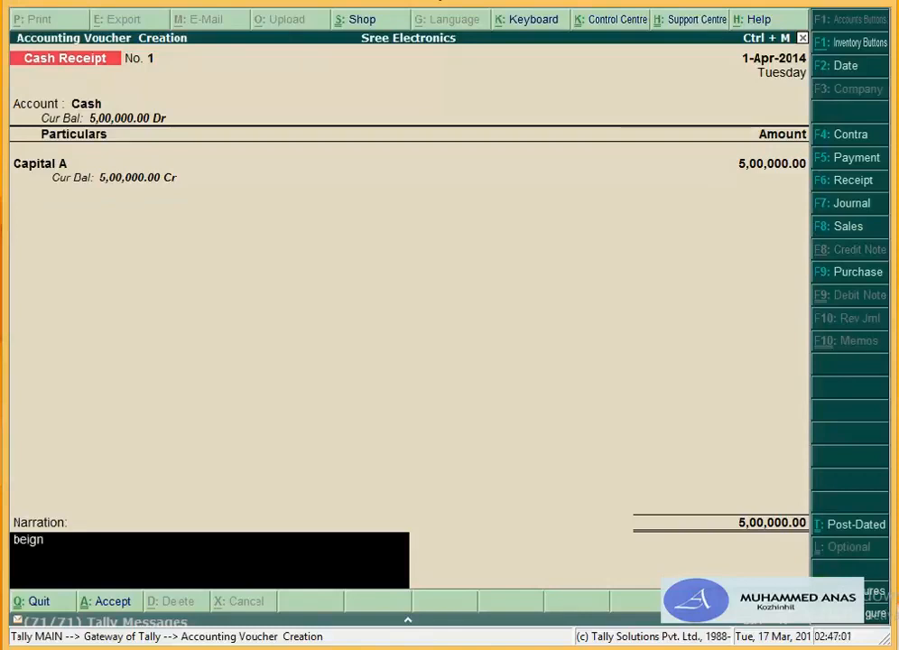
pyautogui.write('t')
pyautogui.press('BackSpace')
pyautogui.press('BackSpace')
pyautogui.press('BackSpace')
pyautogui.write('ne')
pyautogui.press('BackSpace')
pyautogui.write('d')
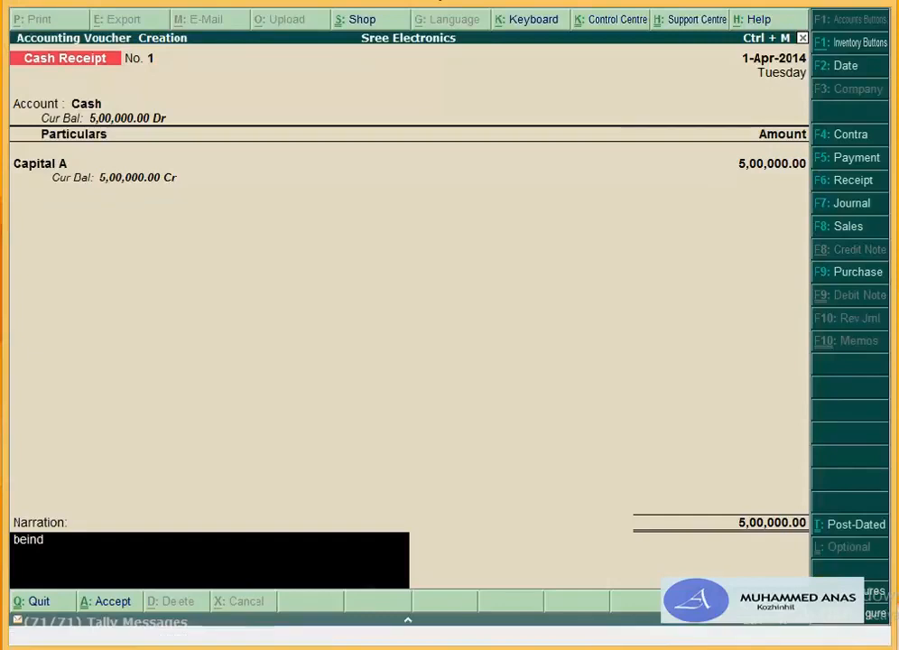
pyautogui.press('BackSpace')
pyautogui.write('g the')
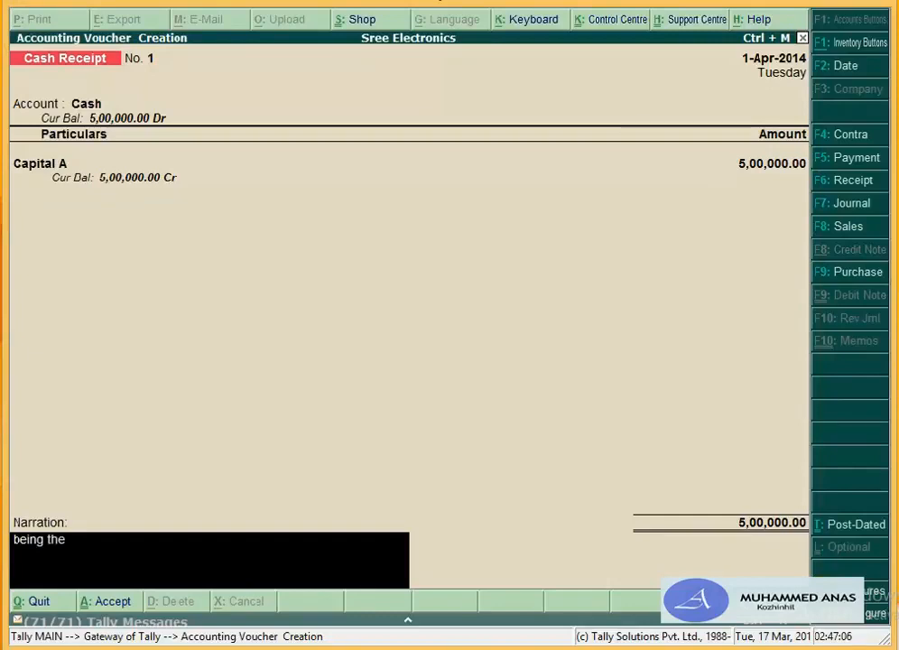
pyautogui.write(' capite')
pyautogui.press('BackSpace')
pyautogui.write('al')
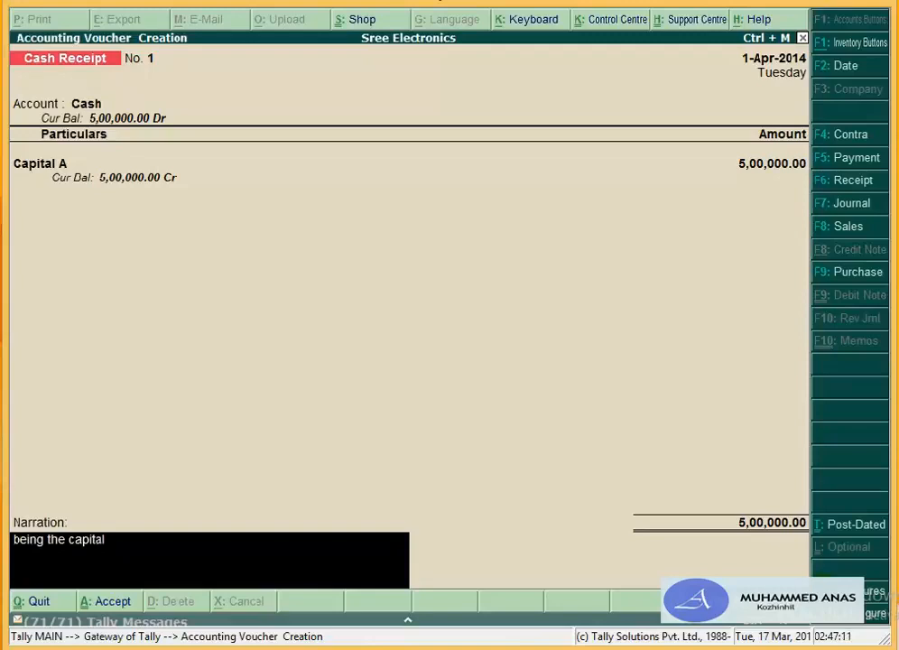
pyautogui.write(' invested')
pyautogui.press('Return')
pyautogui.press('Return')
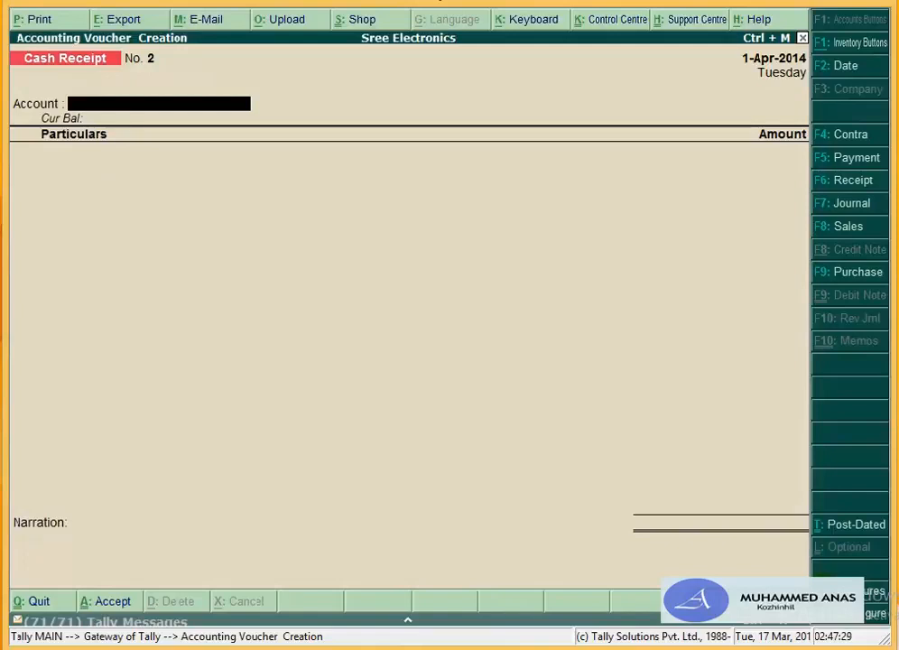
pyautogui.write('Cas')
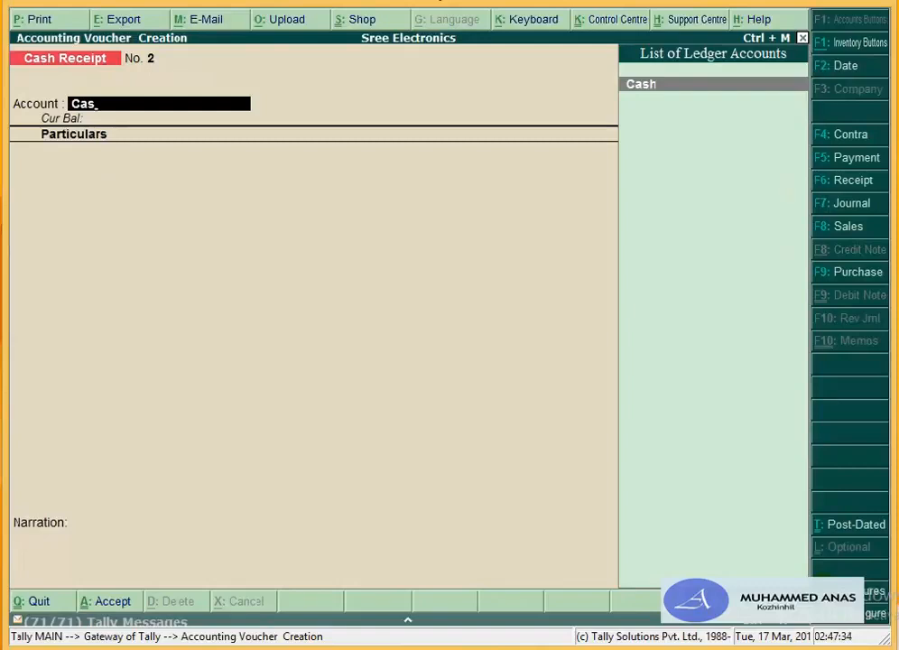
# Step: Switch to a Cash Payment voucher with Cash paying the Rent Advance ledger
pyautogui.press('F5')
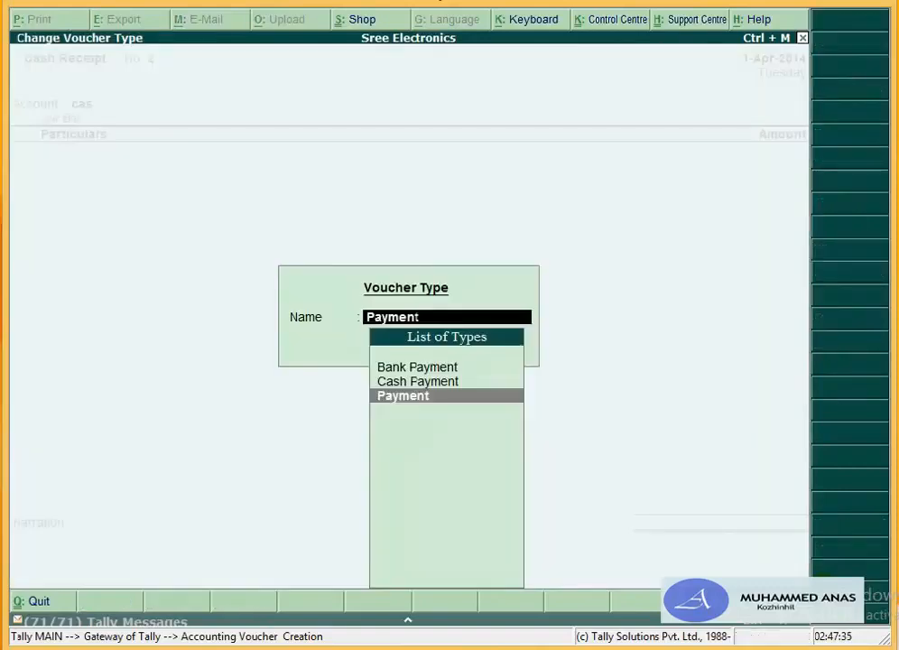
pyautogui.press('Up')
pyautogui.press('Return')
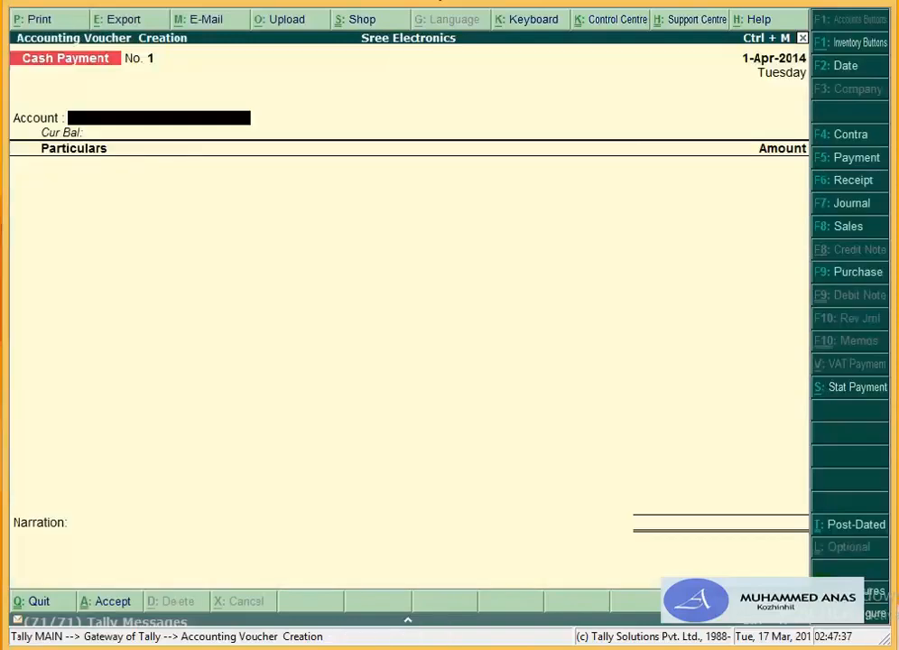
pyautogui.write('Cas')
pyautogui.press('Return')
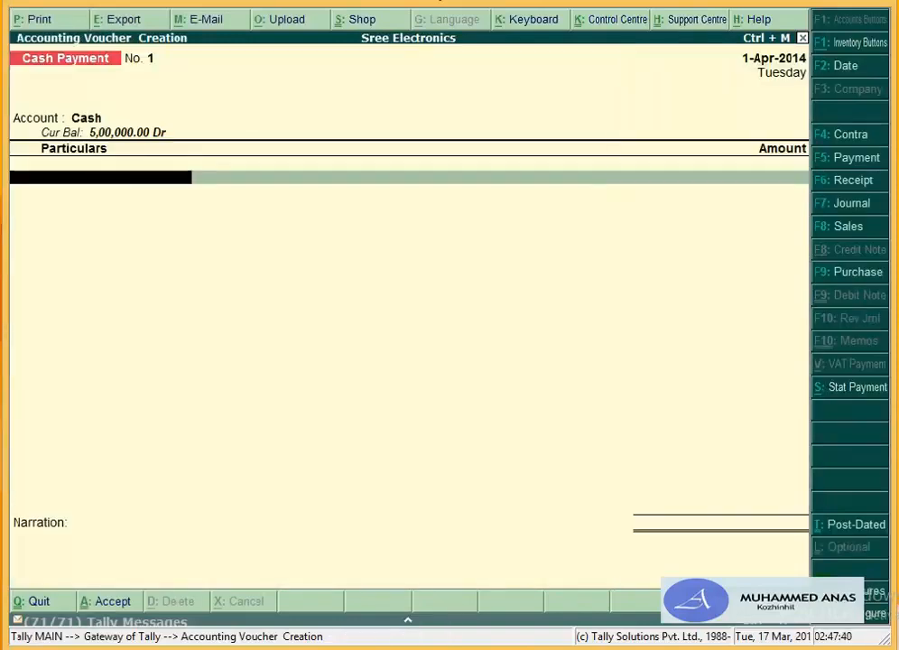
pyautogui.write('Re')
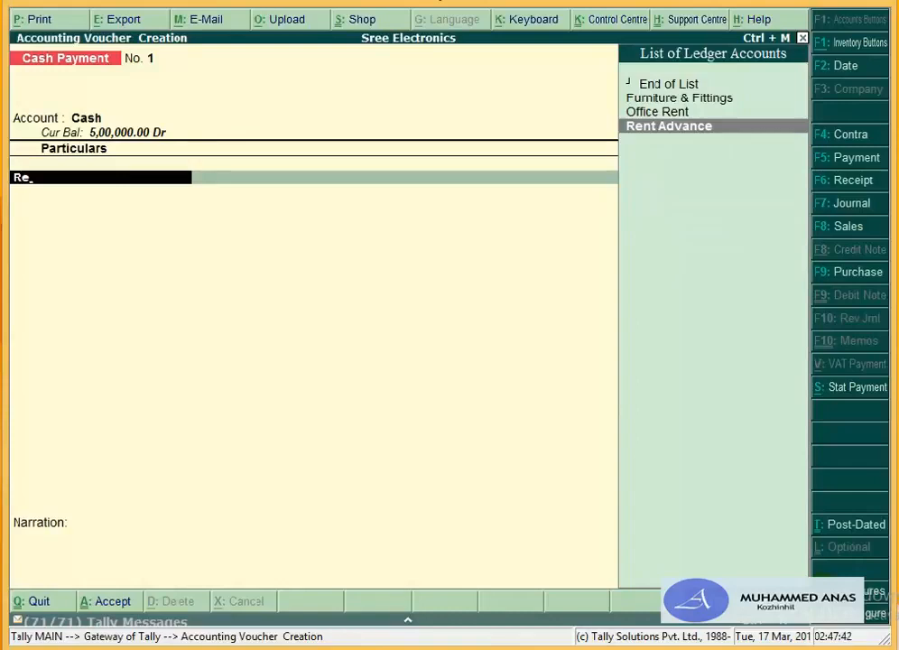
pyautogui.press('Return')
# Step: Enter 50,000 with narration 'being the rent advance paid' and save voucher No. 1
pyautogui.write('50000')
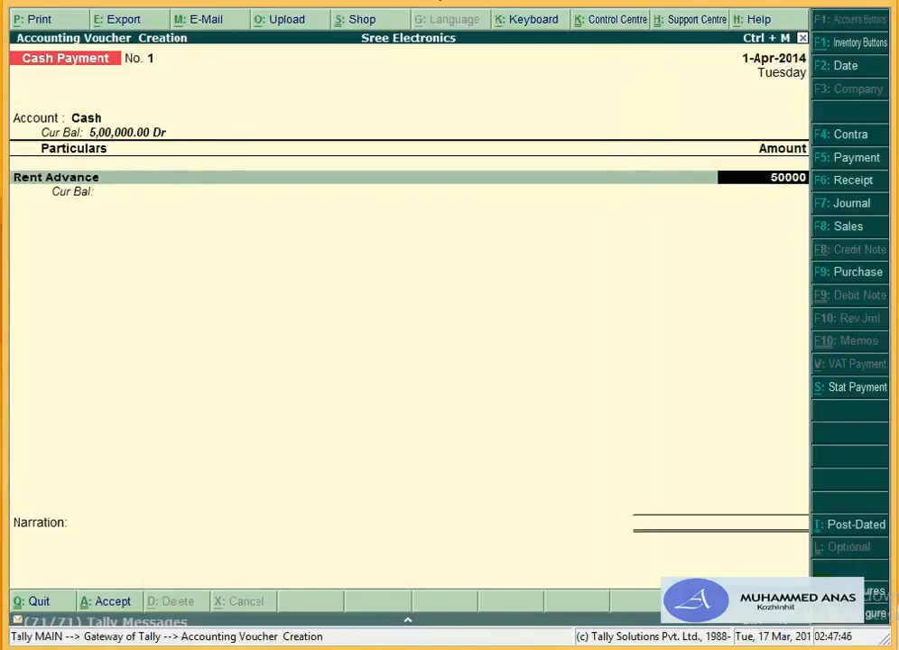
pyautogui.press('Return')
pyautogui.press('Return')
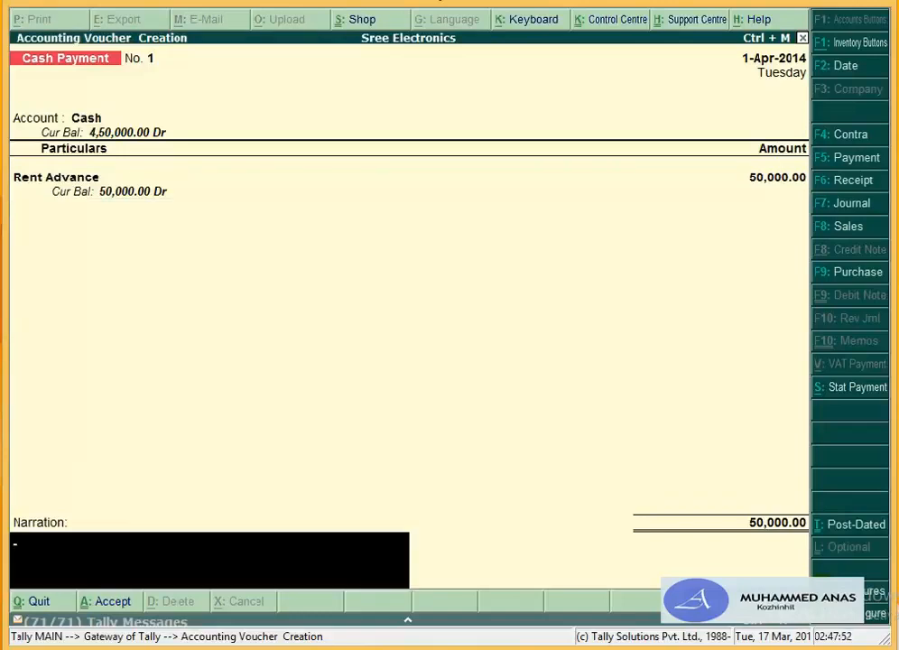
pyautogui.write('being the rent')
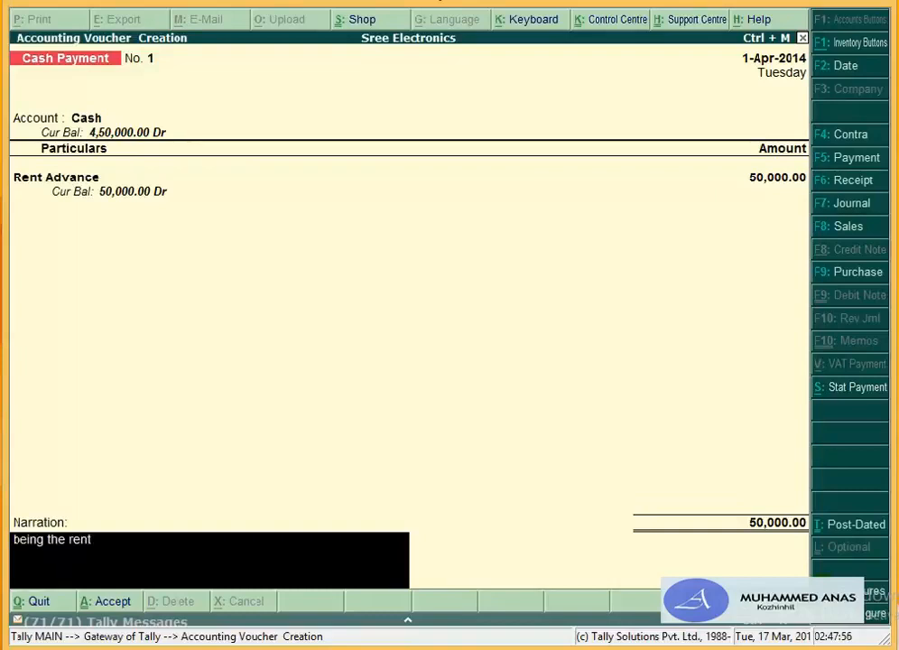
pyautogui.write(' advance paid')
pyautogui.press('Return')
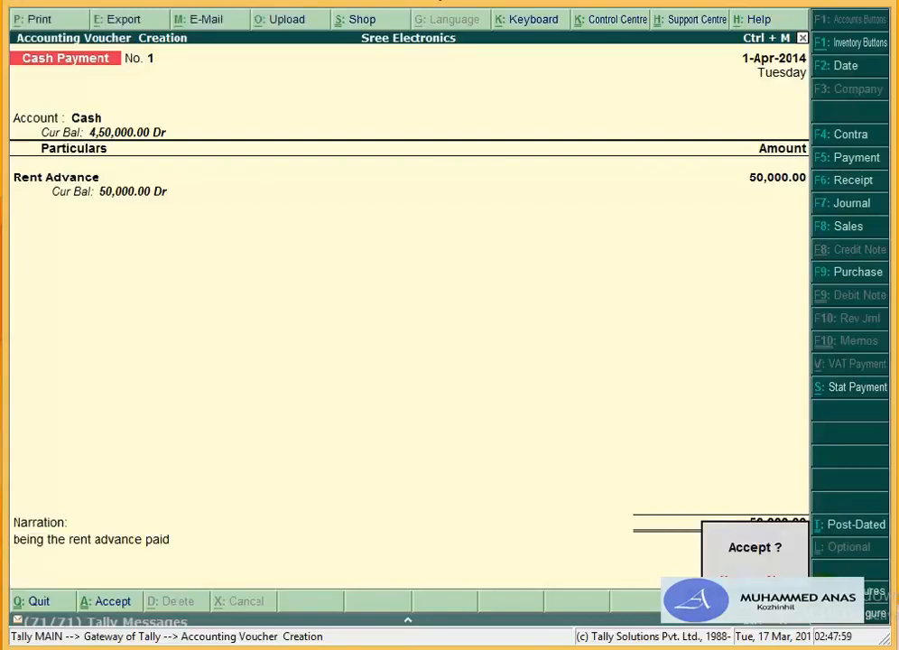
pyautogui.press('Return')
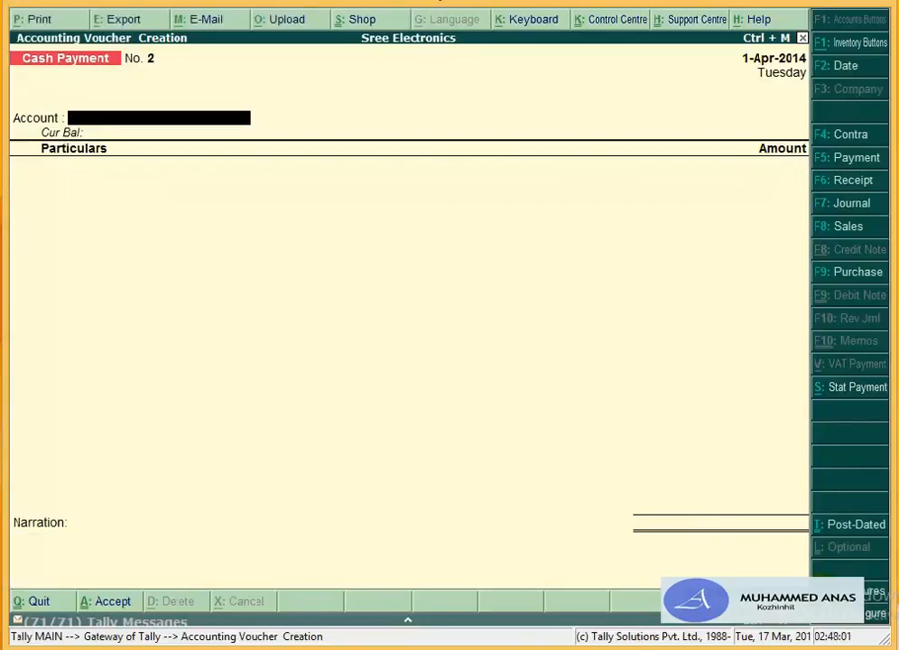
# Step: Pay 9,800 from Cash to Furniture & Fittings on Cash Payment No. 2
pyautogui.write('C')
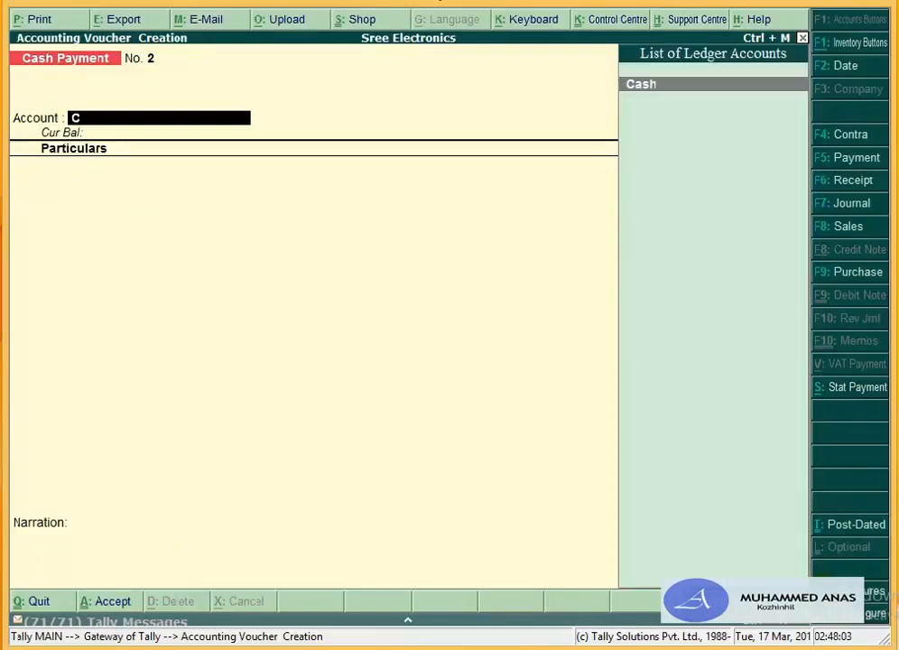
pyautogui.write('as')
pyautogui.press('Return')
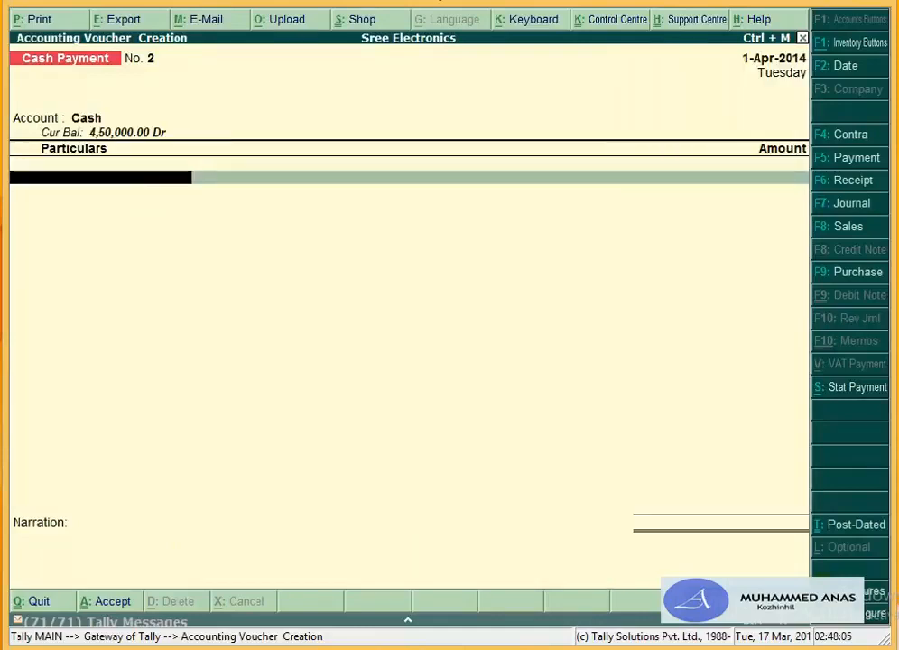
pyautogui.write('Fu')
pyautogui.press('Return')
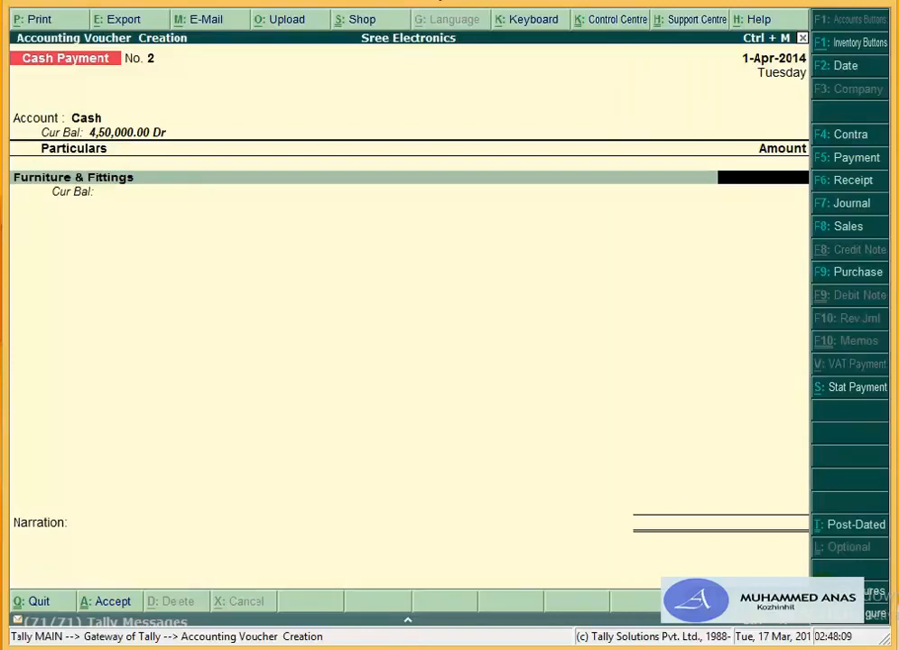
pyautogui.write('9800')
pyautogui.press('Return')
pyautogui.press('Return')
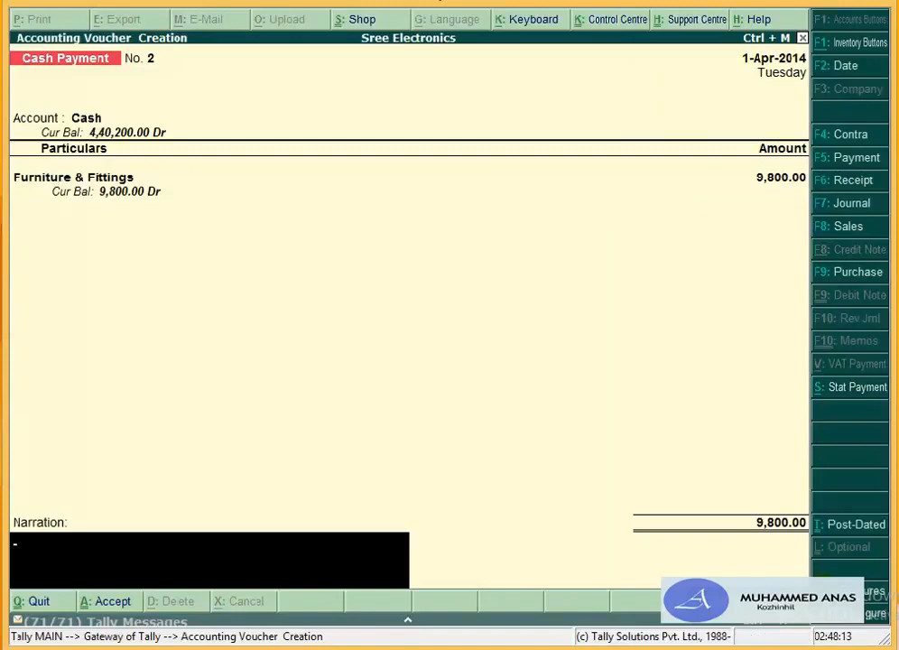
# Step: Add narration 'being the furniture bought for office.' and save the voucher
pyautogui.write('being t')
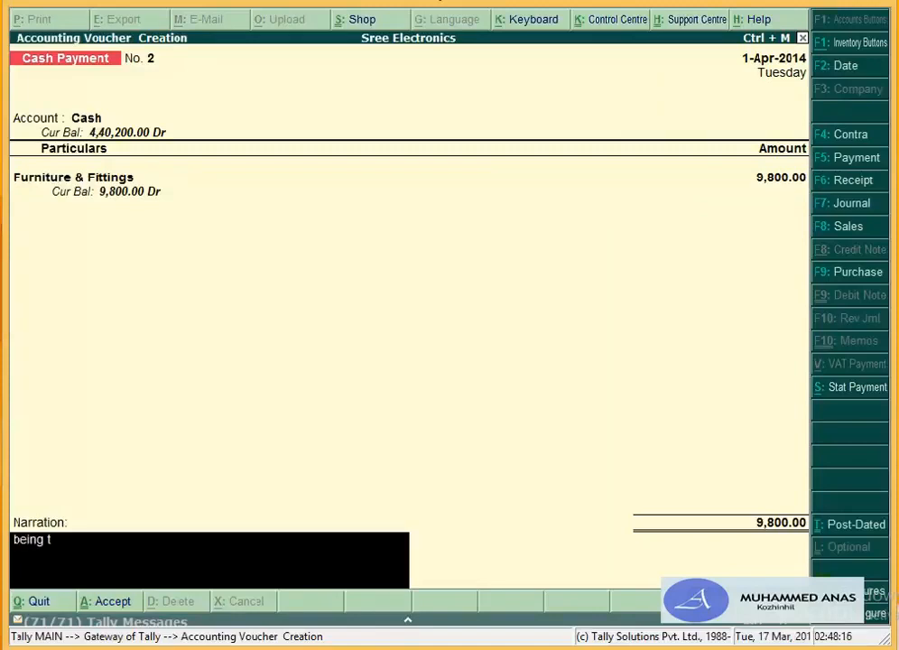
pyautogui.write('hhe')
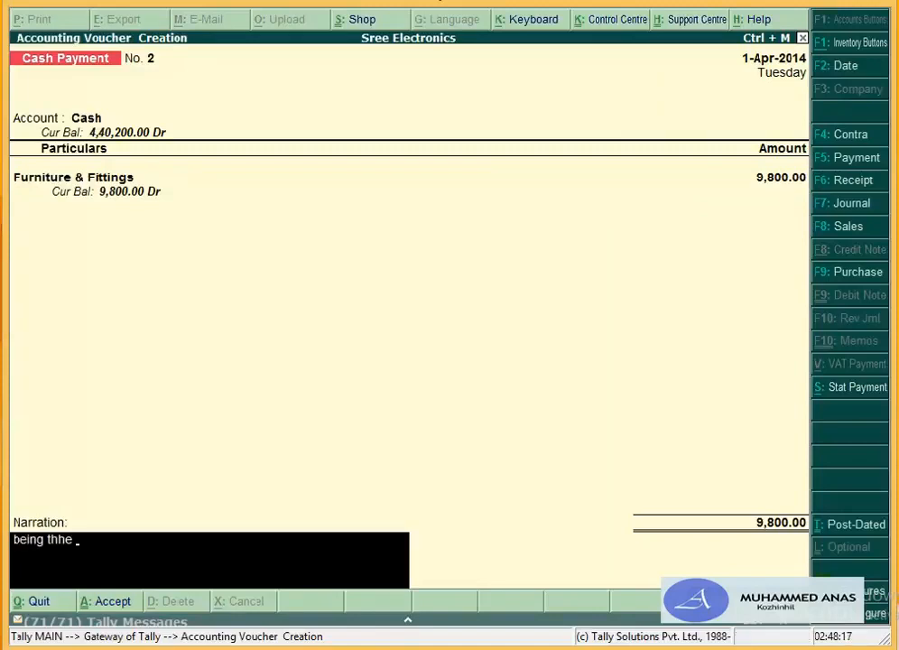
pyautogui.press('BackSpace')
pyautogui.press('BackSpace')
pyautogui.press('BackSpace')
pyautogui.write('e f')
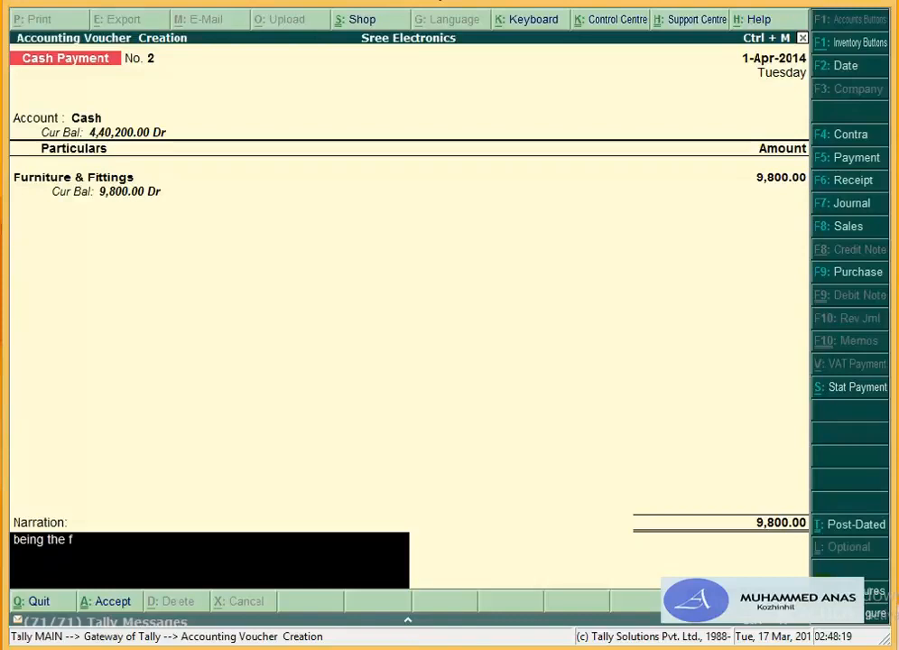
pyautogui.write('ur')
pyautogui.press('BackSpace')
pyautogui.write('urniture bo')
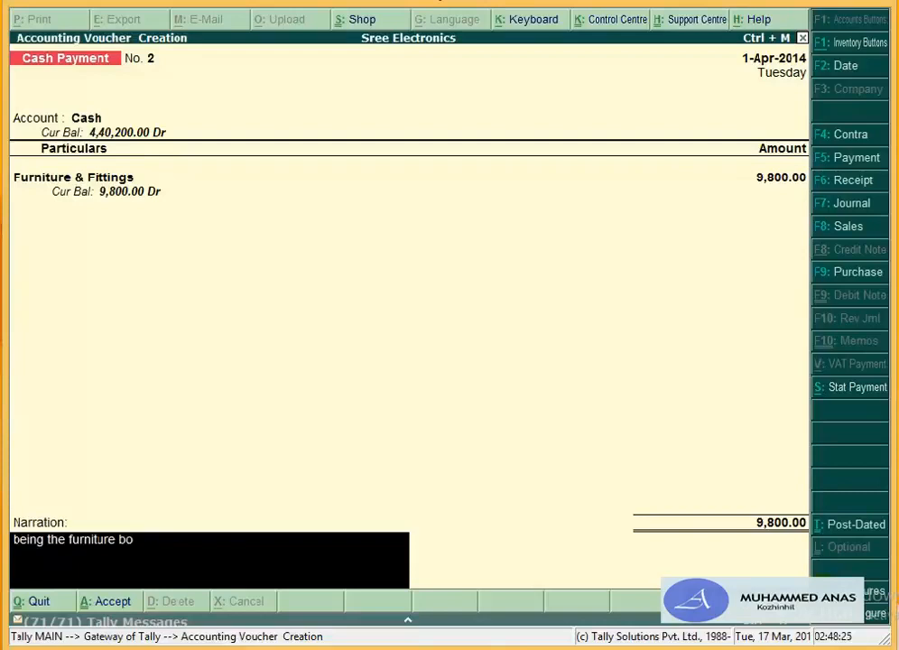
pyautogui.write('ught for office.')
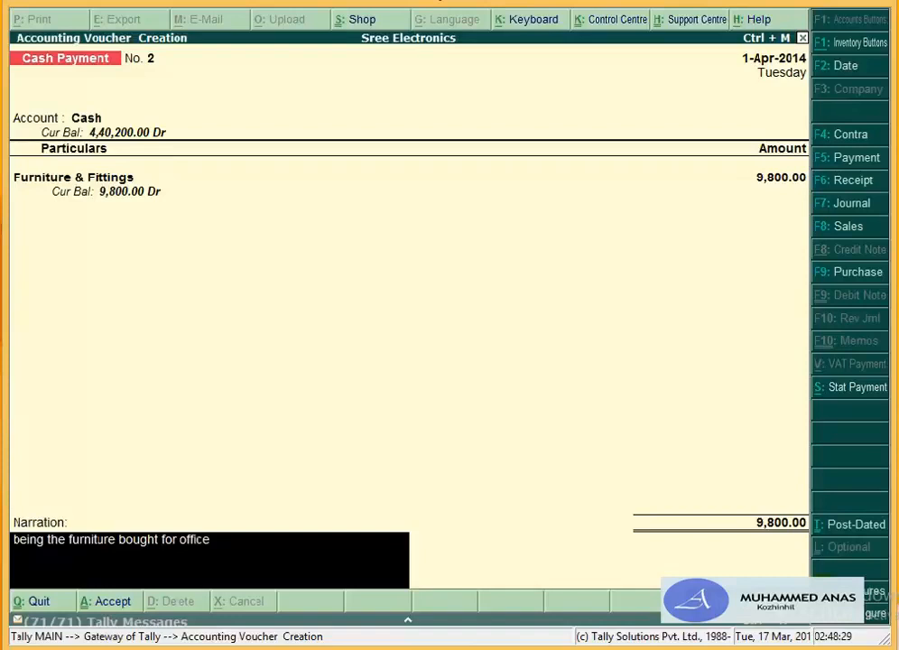
pyautogui.press('Return')
pyautogui.press('Return')
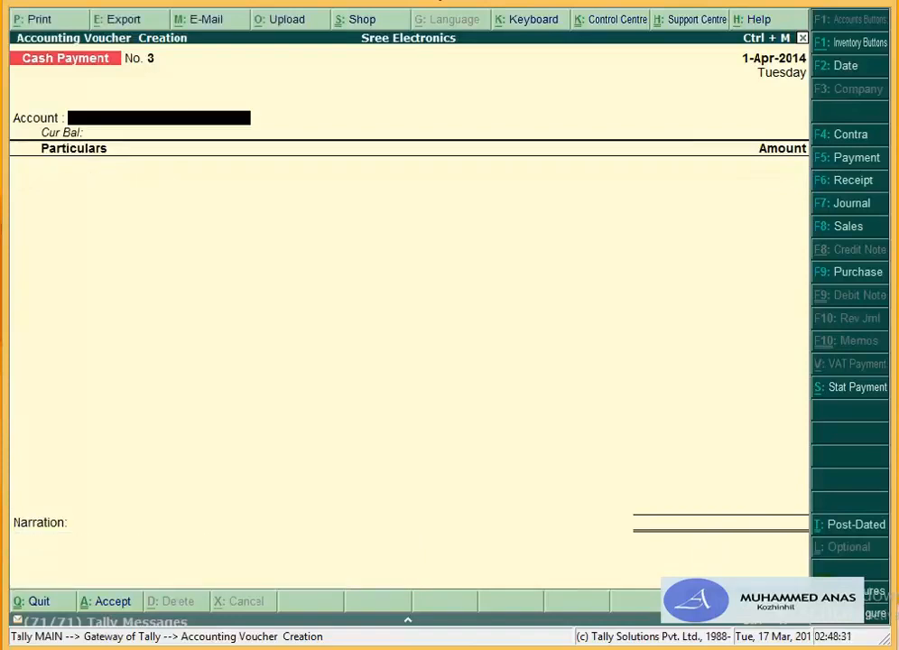
# Step: Set Cash as the paying account on Cash Payment No. 3 and start a new ledger with Alt+C
pyautogui.write('Cas')
pyautogui.press('Return')
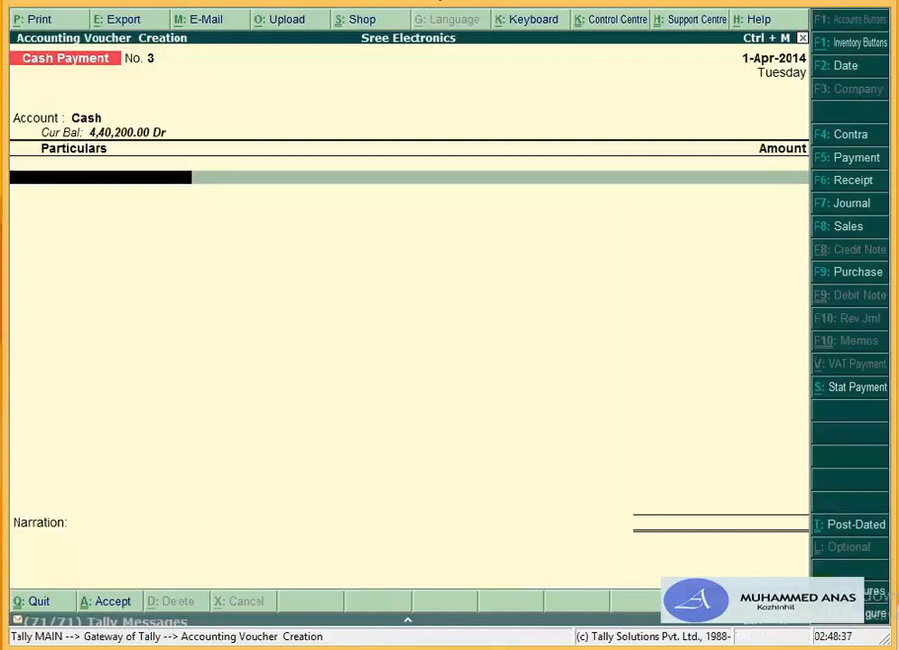
pyautogui.write('Tr')
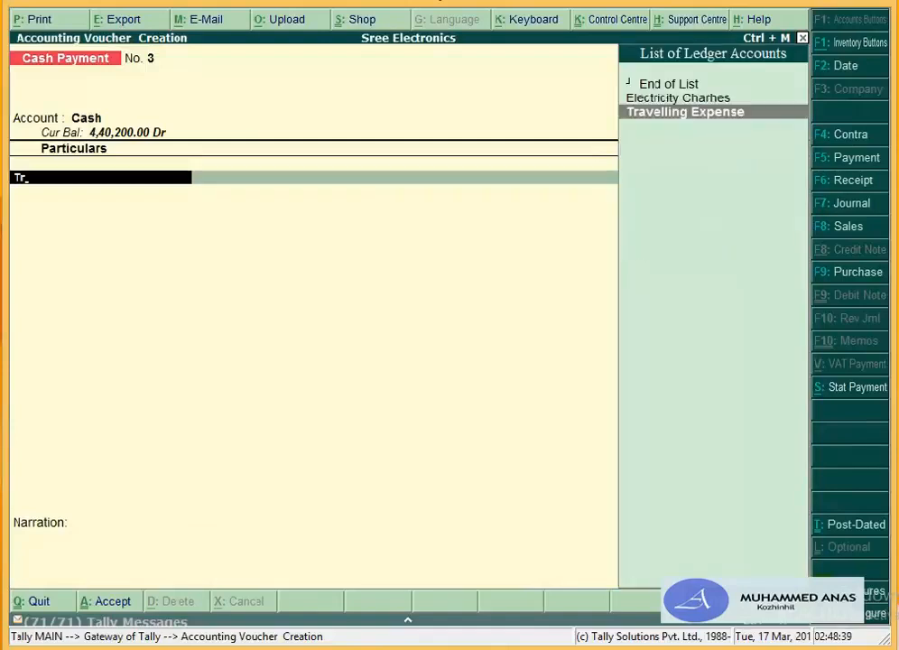
pyautogui.press('BackSpace')
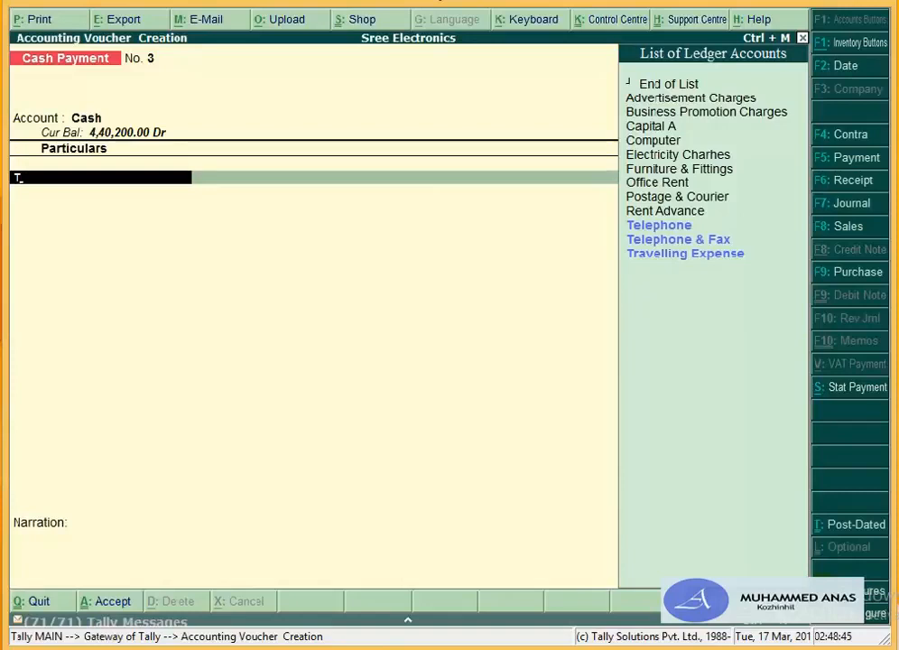
pyautogui.hotkey('alt', 'c')
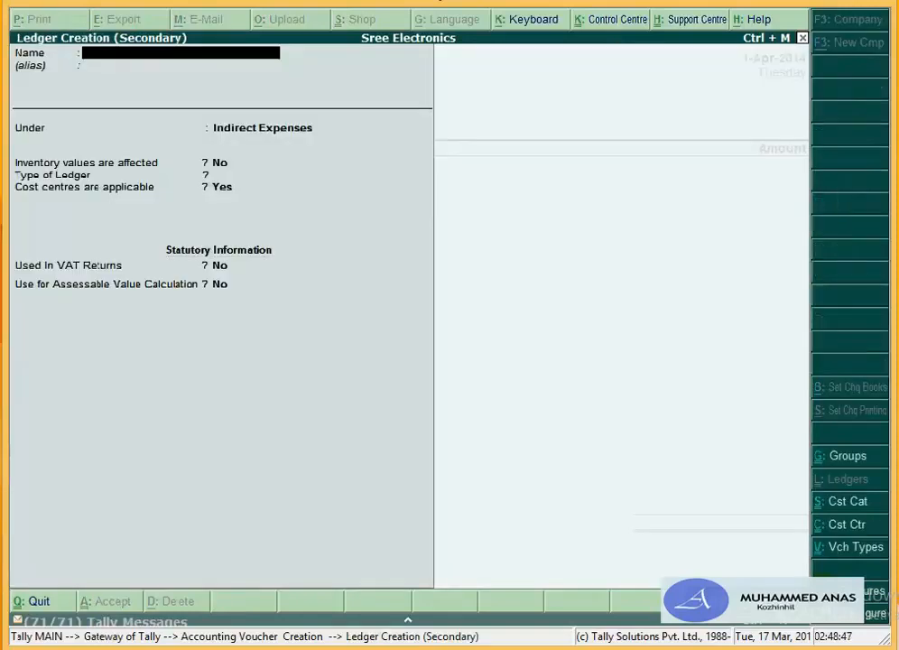
# Step: Create the Furniture Transportation ledger under Fixed Assets and accept it
pyautogui.write('Fur')
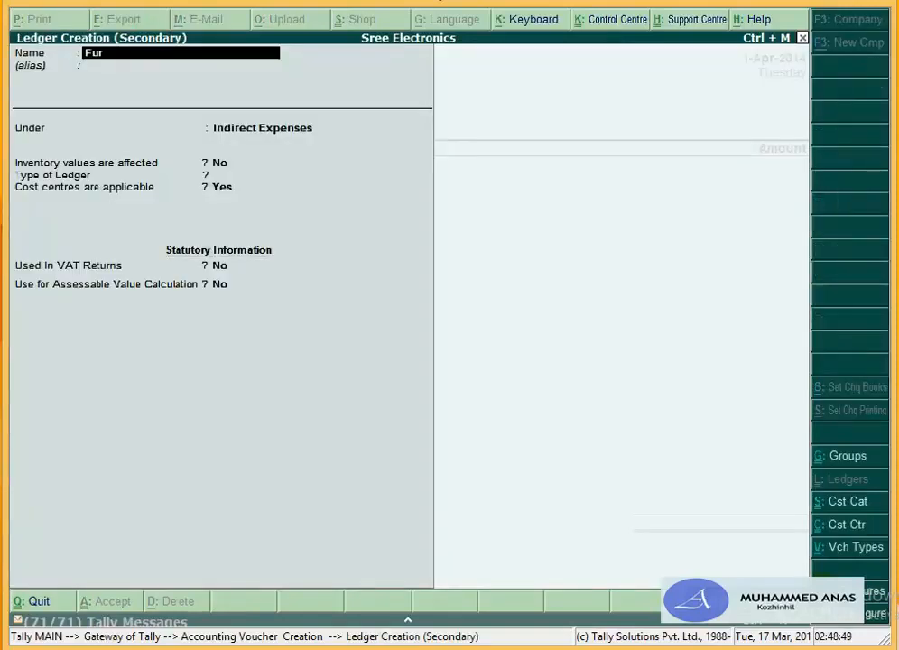
pyautogui.write('nity')
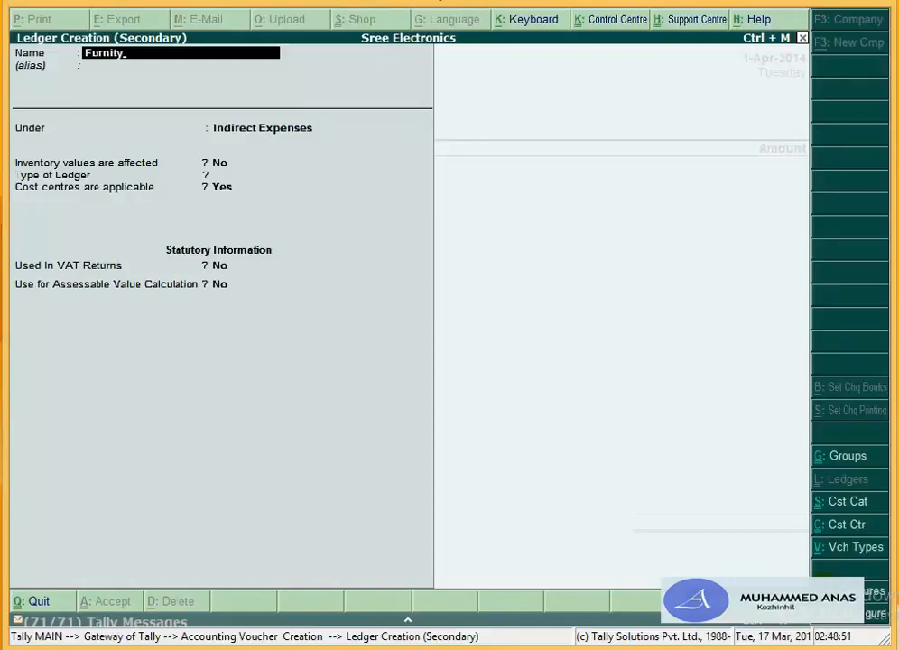
pyautogui.press('BackSpace')
pyautogui.write('ure Transportatio')
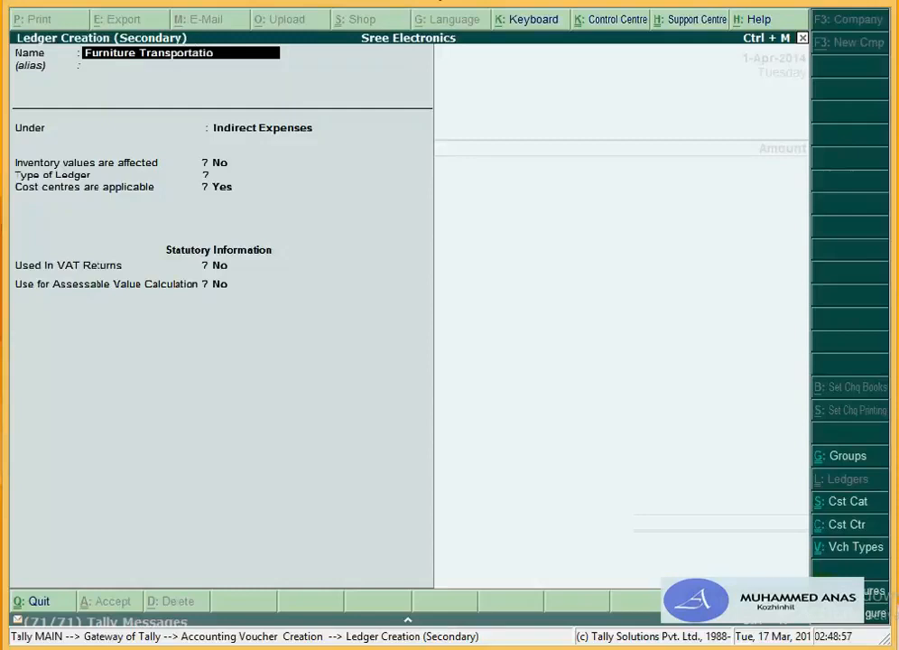
pyautogui.write('n')
pyautogui.press('Return')
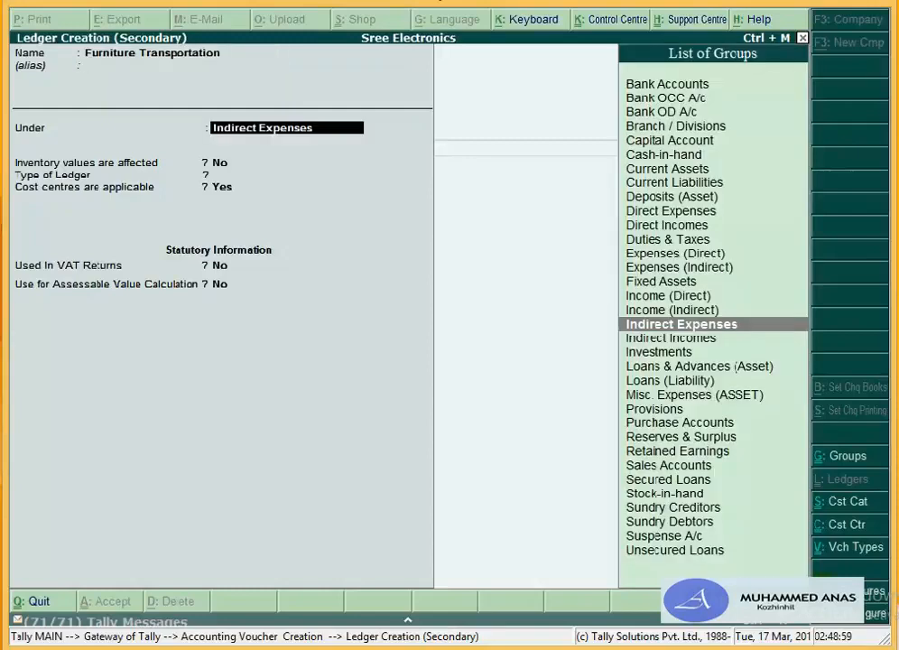
pyautogui.write('F')
pyautogui.press('Return')
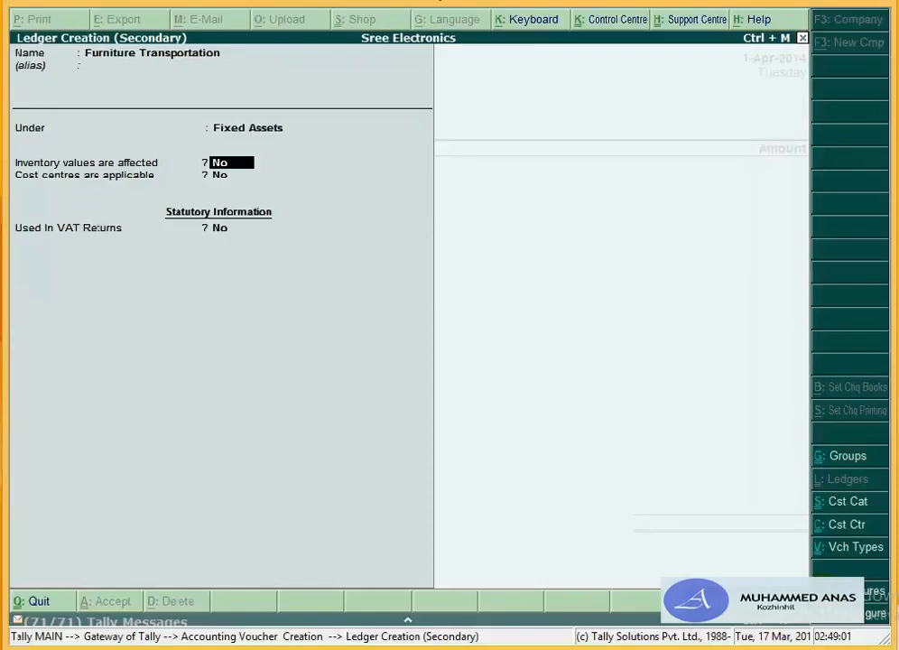
pyautogui.press('Return')
pyautogui.press('Return')
pyautogui.press('Return')
pyautogui.press('Return')
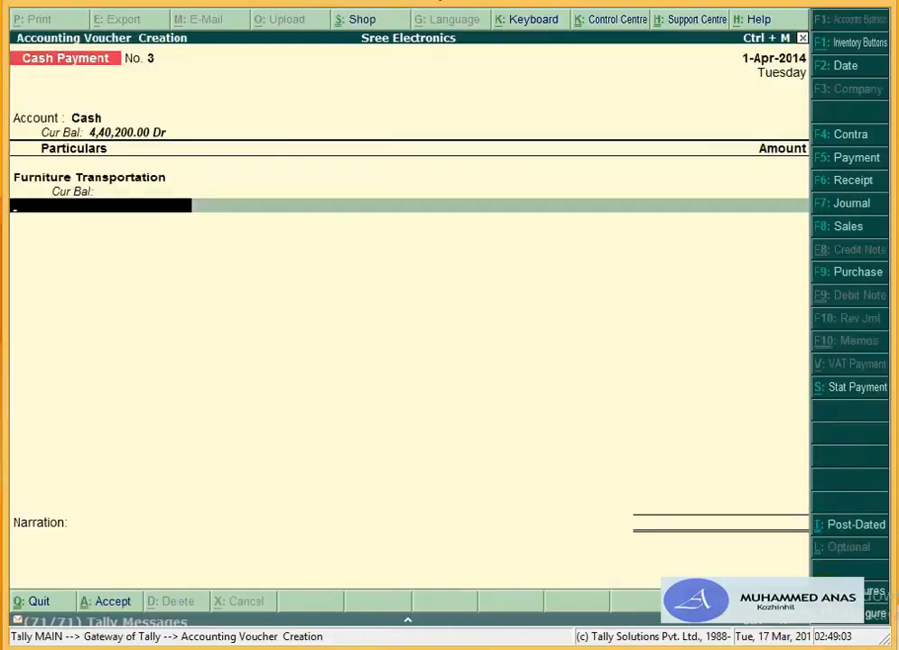
# Step: Enter 250 with narration 'being the transportation paid' and save the payment voucher
pyautogui.write('250')
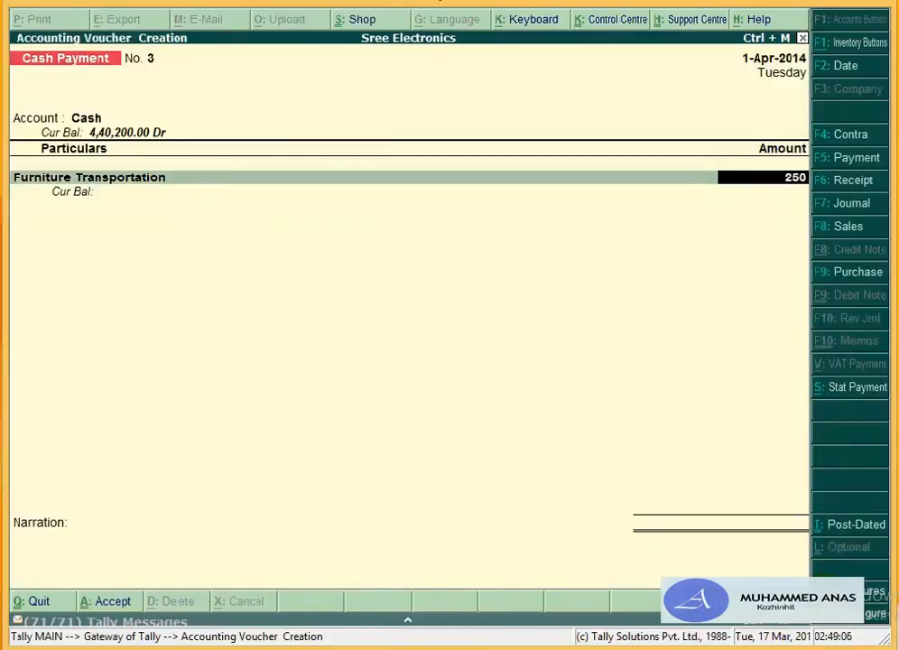
pyautogui.press('Return')
pyautogui.press('Return')
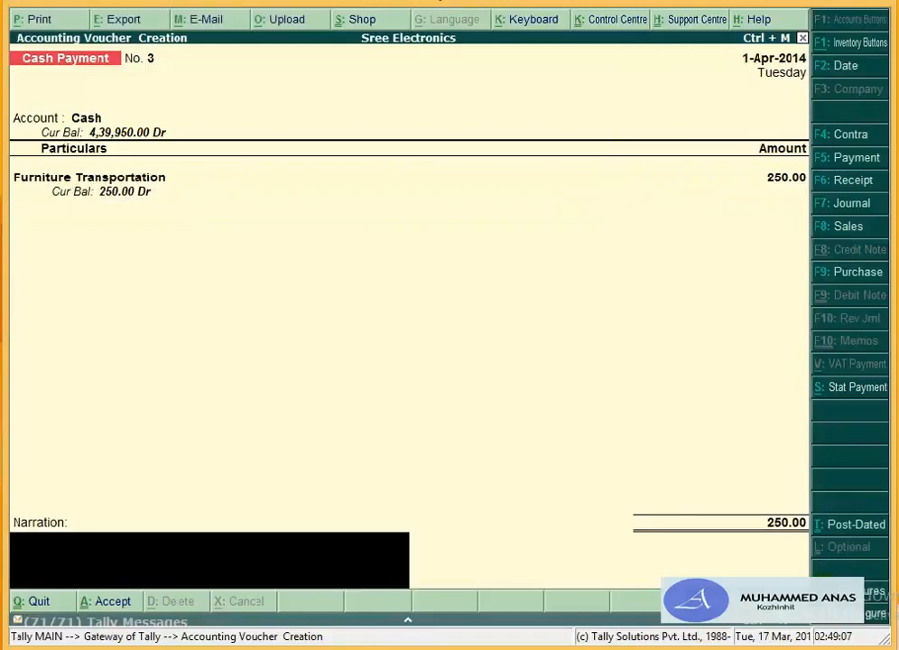
pyautogui.write('eing the tr')
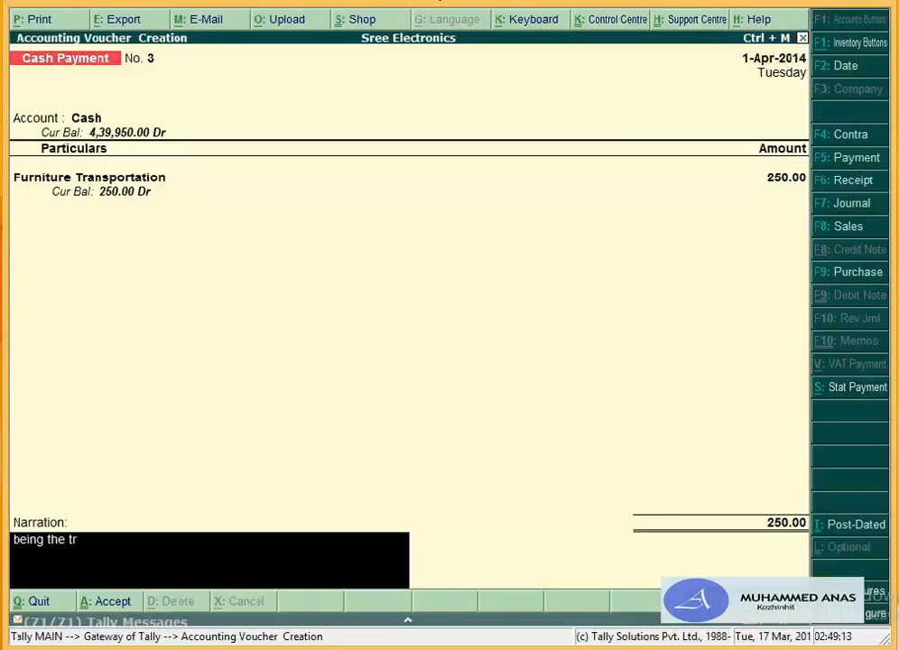
pyautogui.write('ansportation paid')
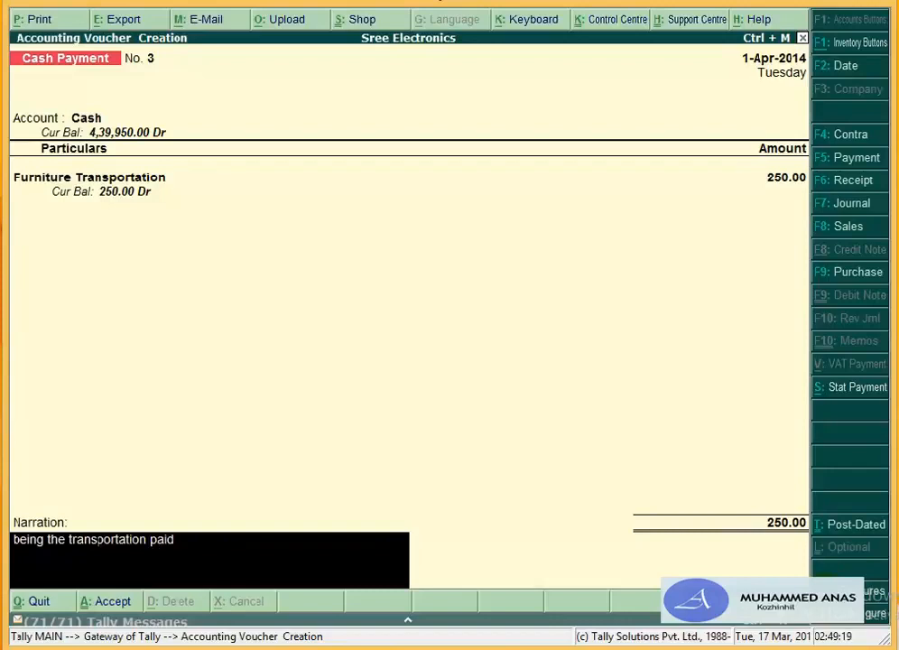
pyautogui.press('Return')
pyautogui.press('Return')
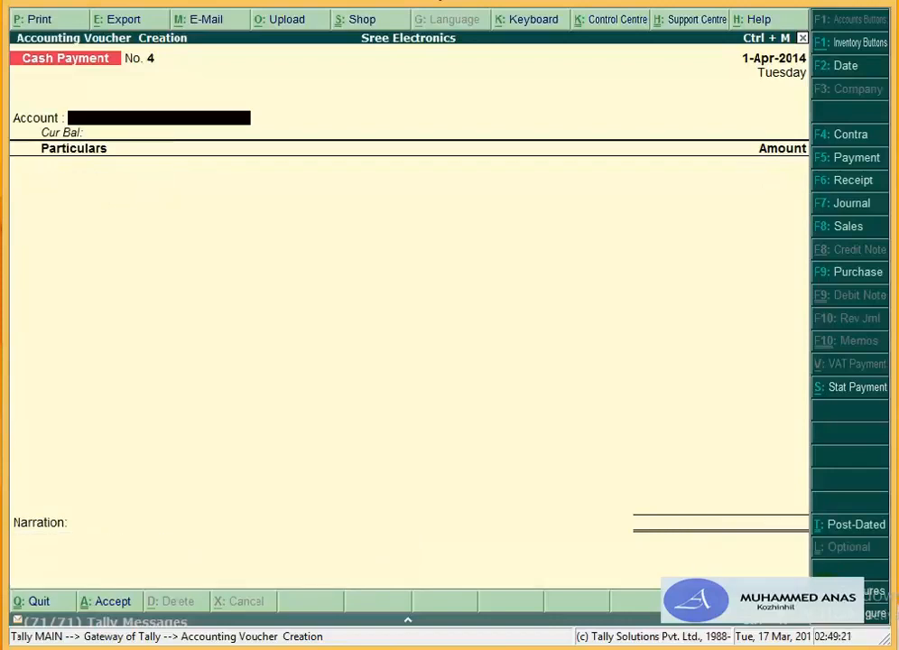
# Step: Change the voucher date to 2-Apr-2014, correcting an initial 5-Apr-2014 entry
pyautogui.press('F2')
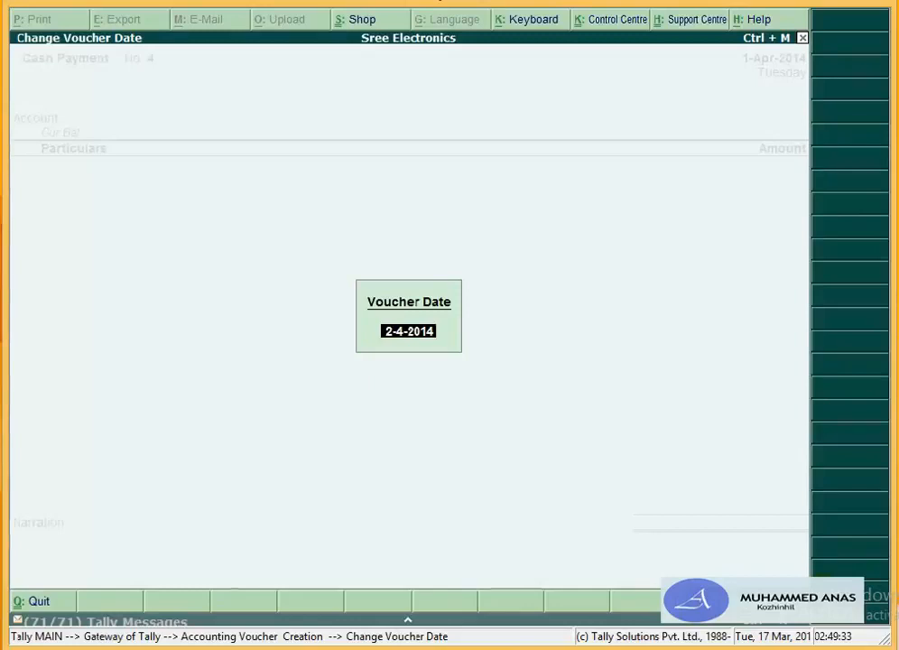
pyautogui.write('2')
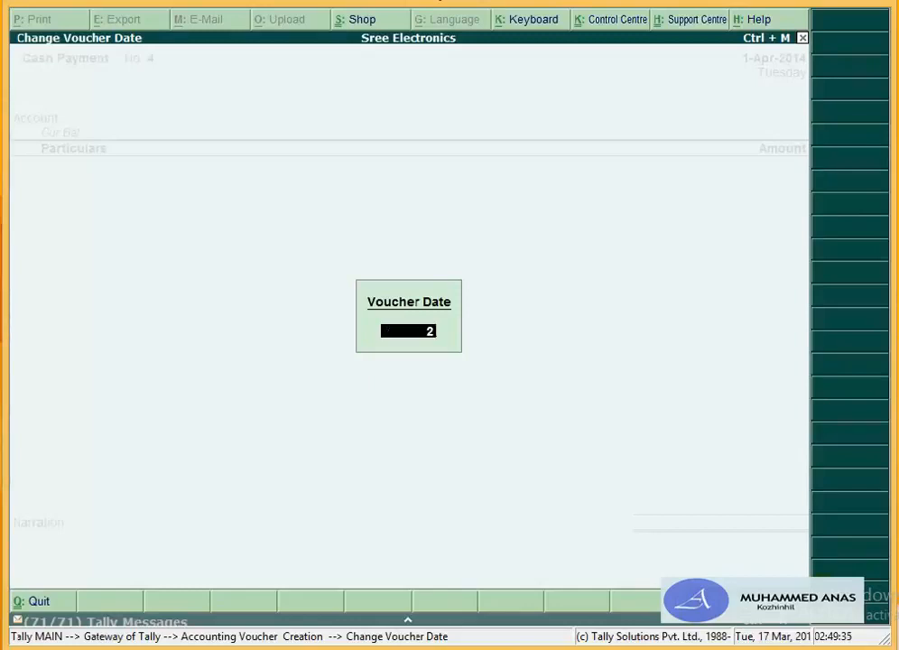
pyautogui.press('BackSpace')
pyautogui.write('5.4')
pyautogui.press('Return')
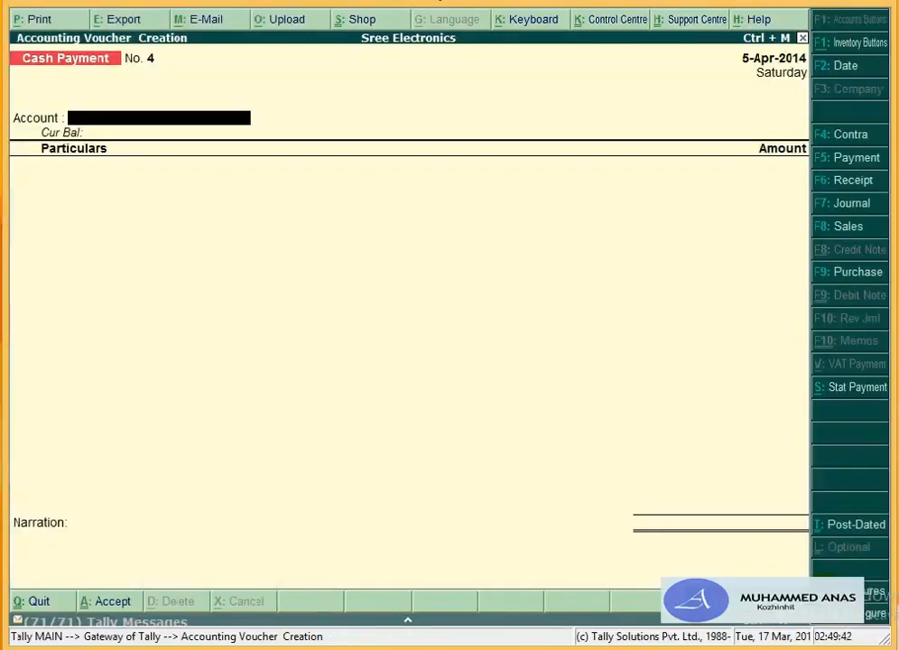
pyautogui.press('F2')
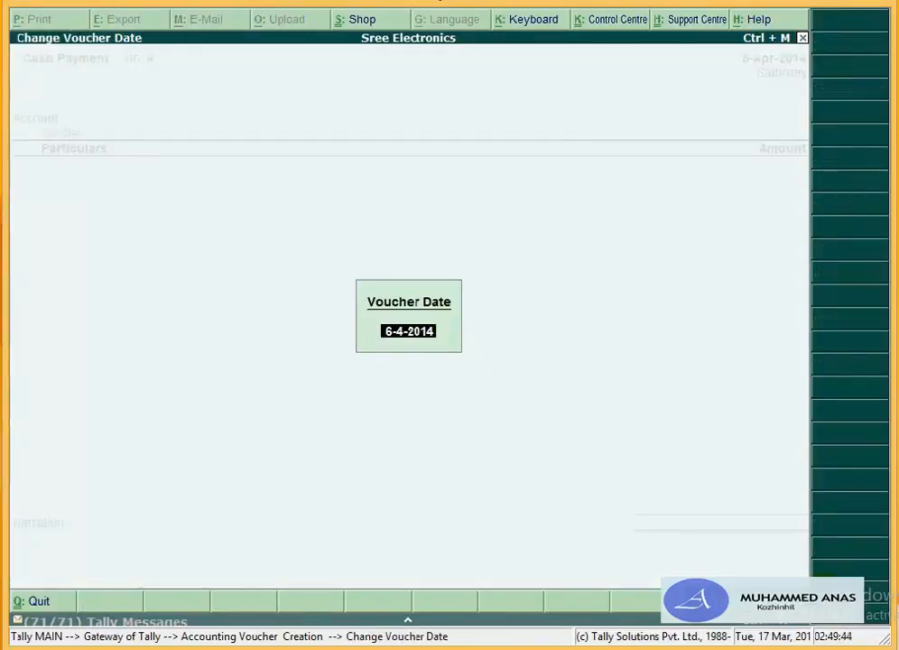
pyautogui.write('2')
pyautogui.write('-4')
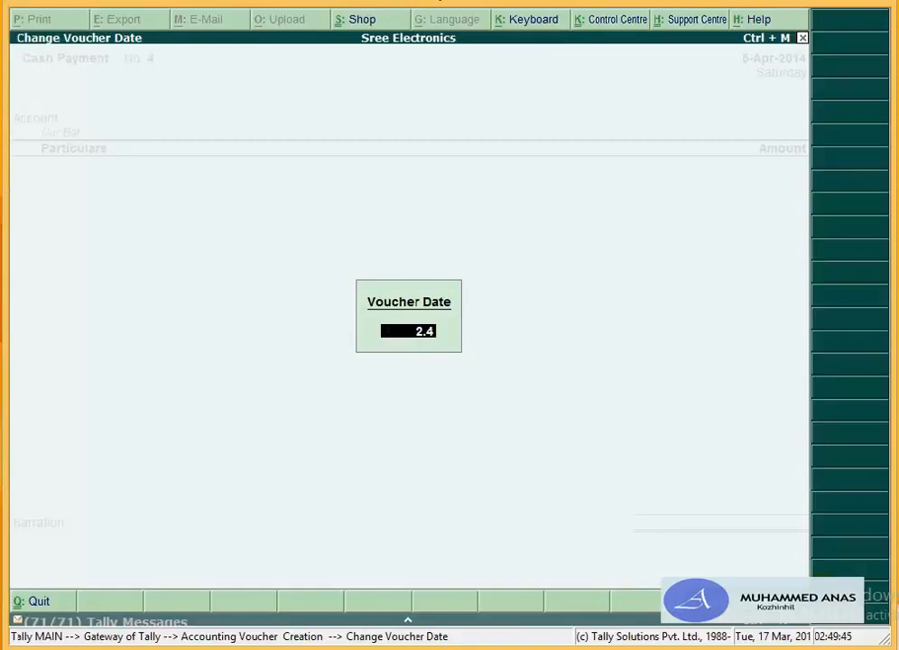
pyautogui.press('Return')
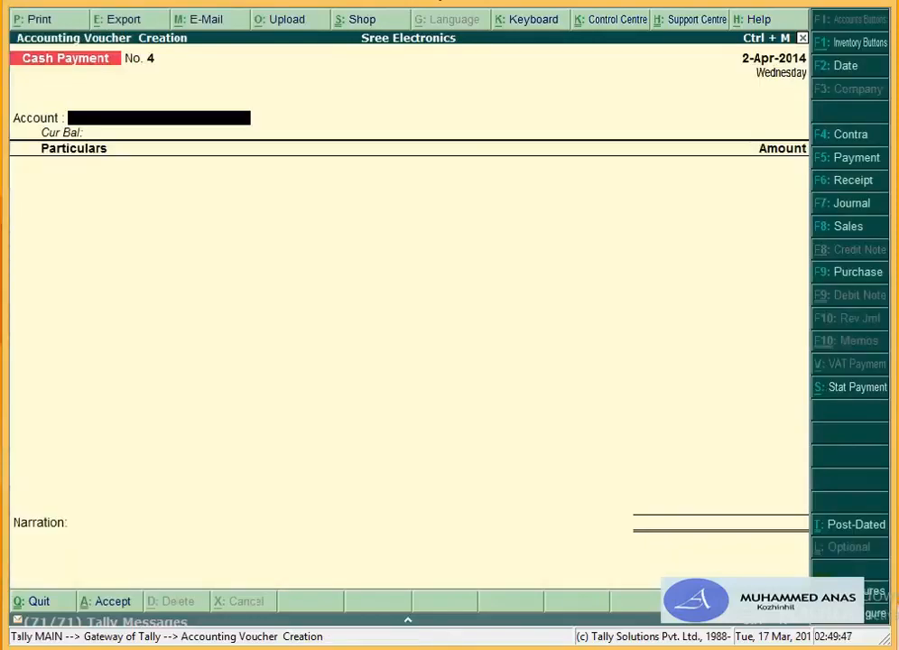
pyautogui.press('F2')
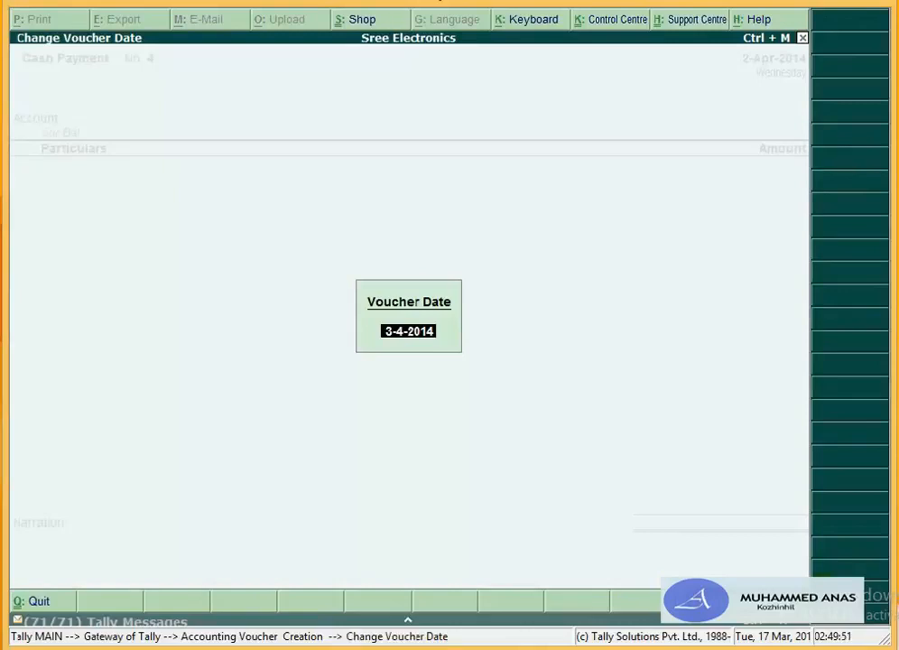
pyautogui.press('BackSpace')
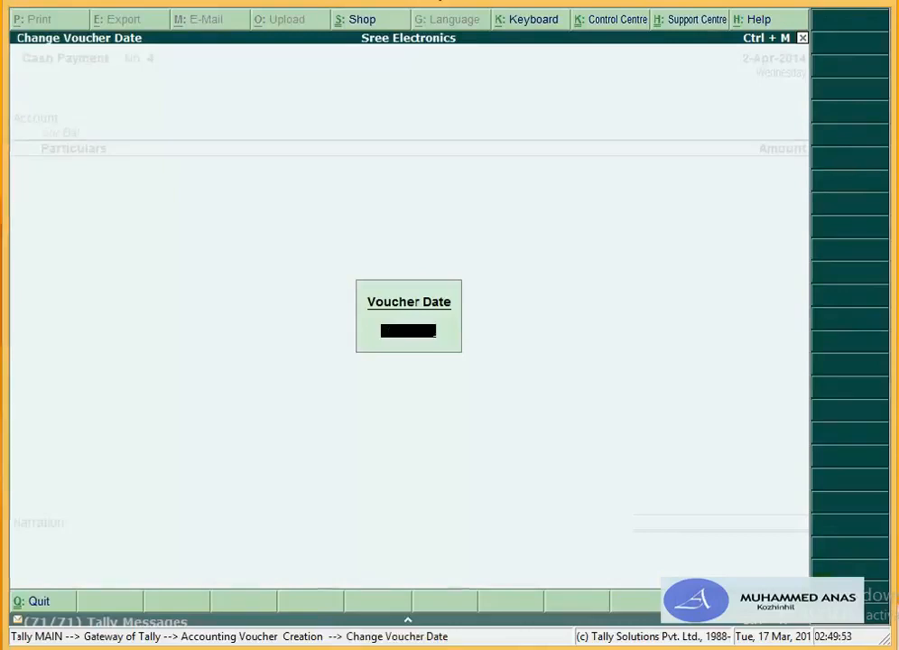
pyautogui.press('Escape')
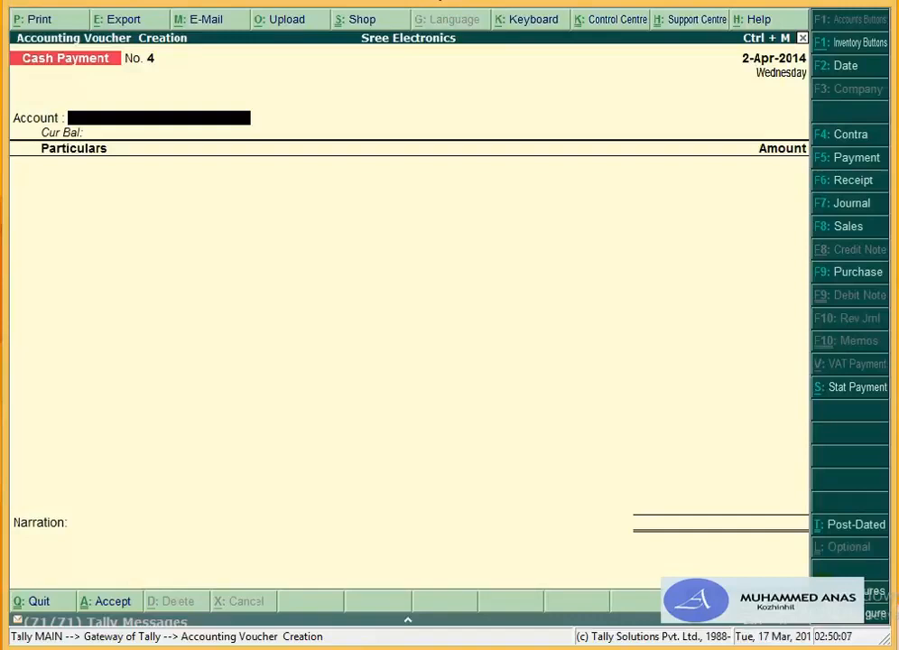
# Step: Pay from Cash, debiting Telephone & Fax 15.00 allocated to the Accountant cost centre
pyautogui.write('Cas')
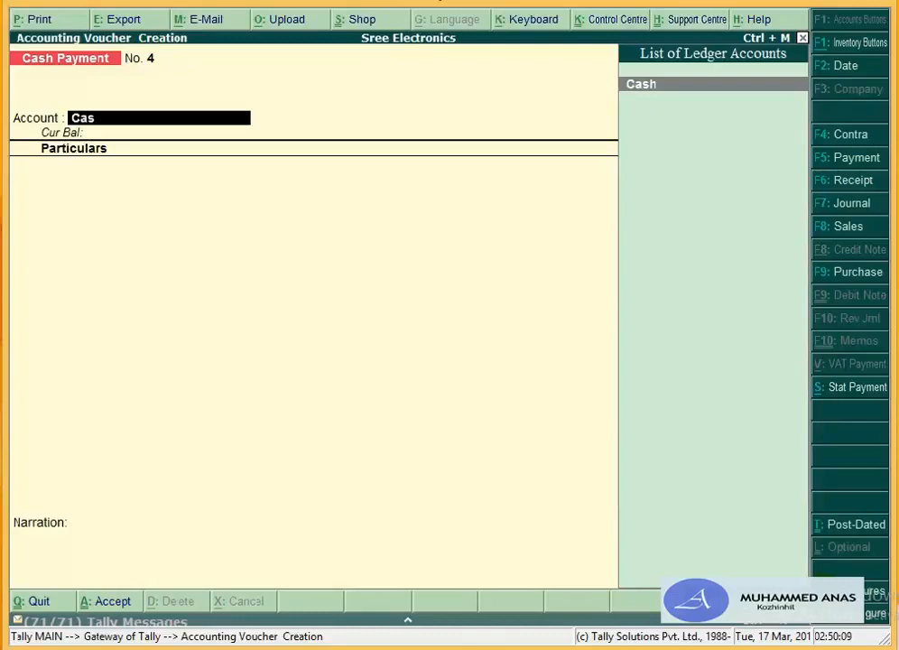
pyautogui.press('Return')
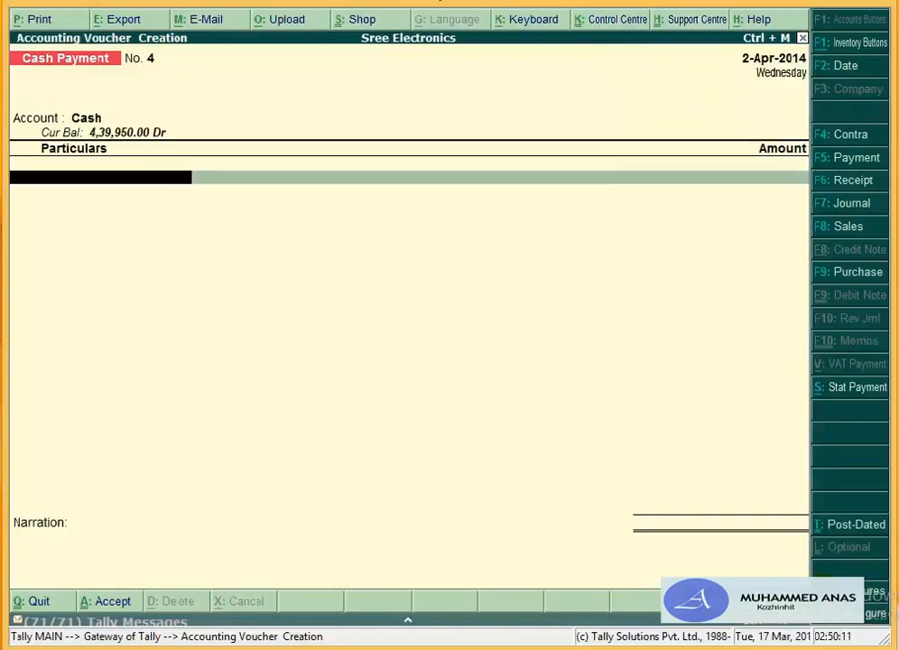
pyautogui.write('Te')
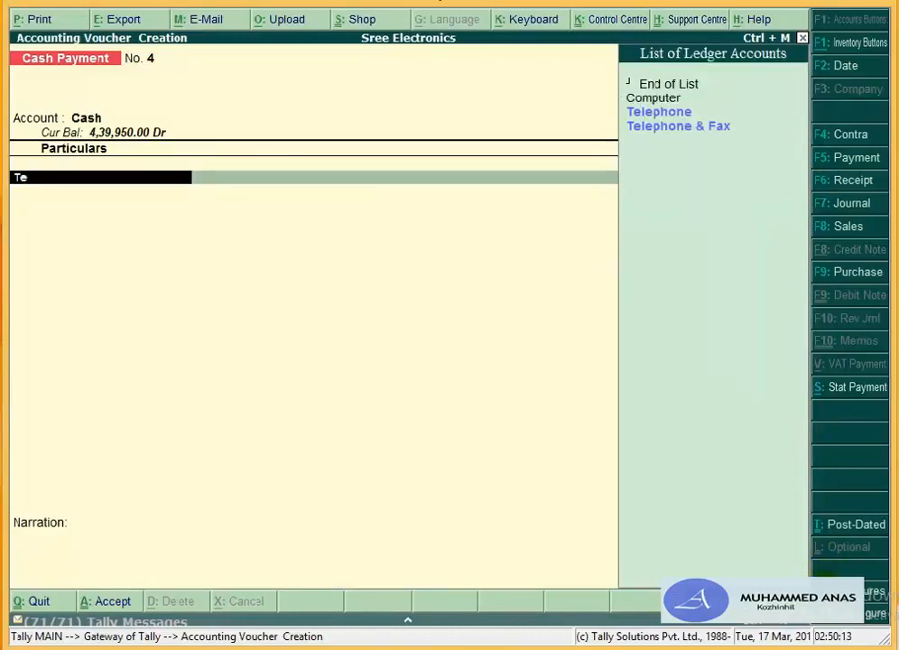
pyautogui.press('Down')
pyautogui.press('Return')
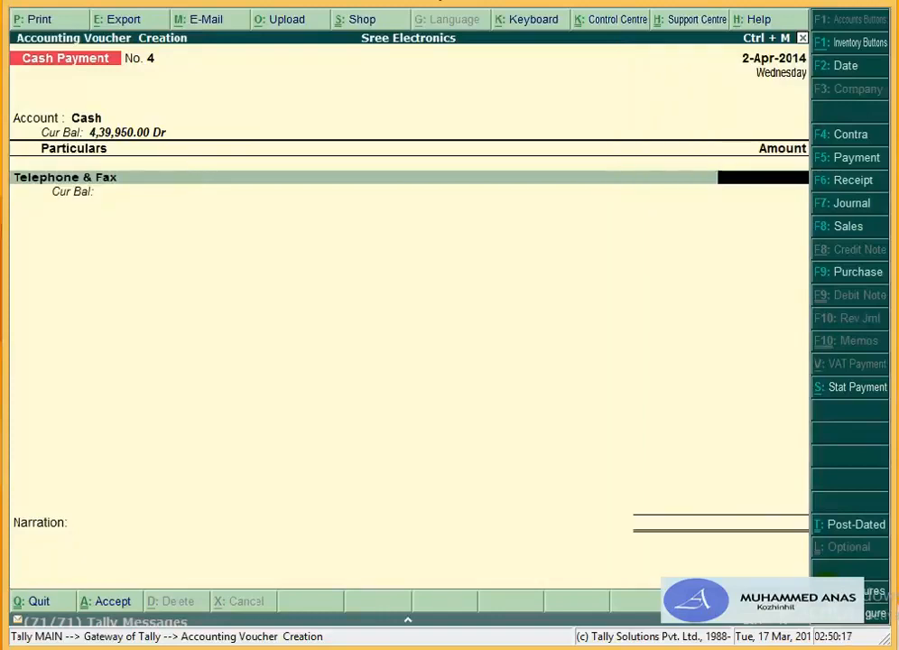
pyautogui.write('15')
pyautogui.press('Return')
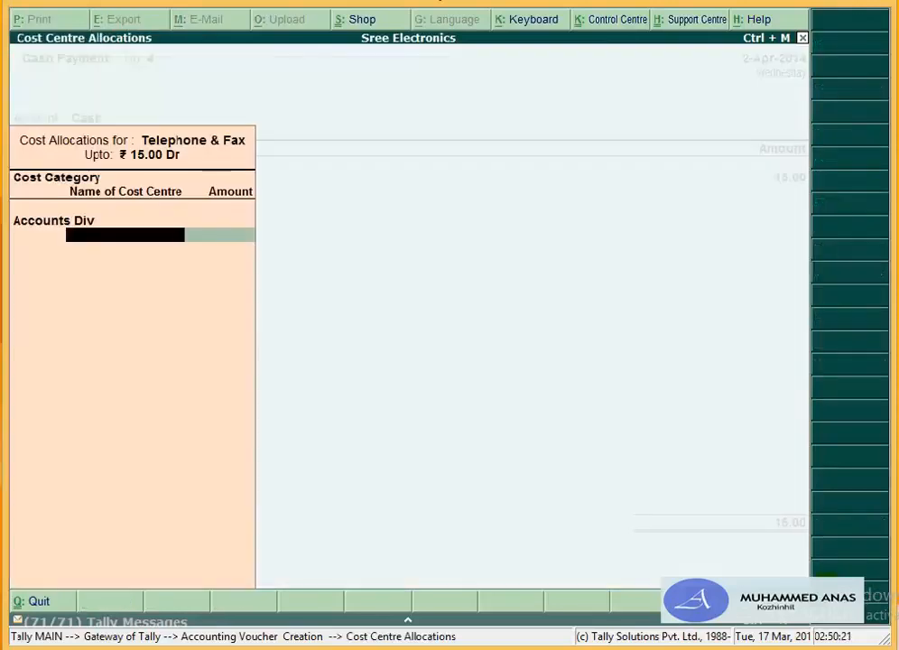
pyautogui.press('Return')
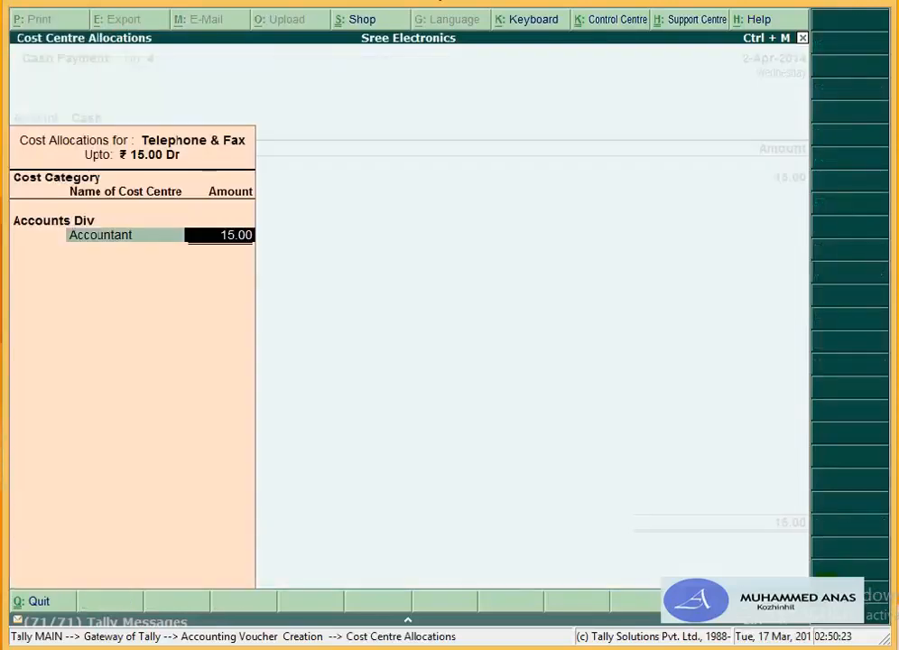
pyautogui.press('Return')
pyautogui.press('Return')
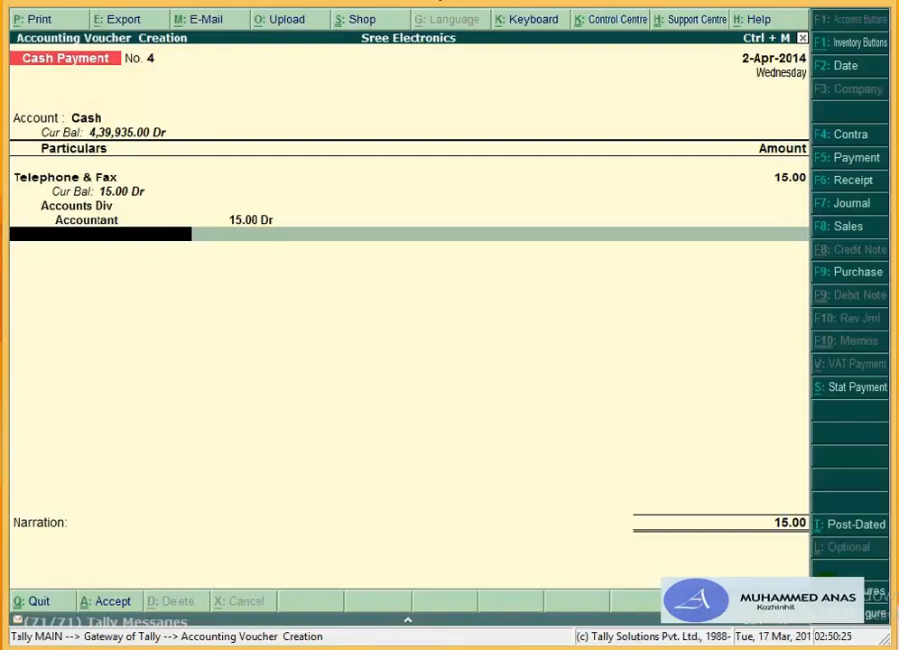
# Step: Add Travelling Expense 75.00, allocated under Administration Div to Admin. Manager
pyautogui.write('T')
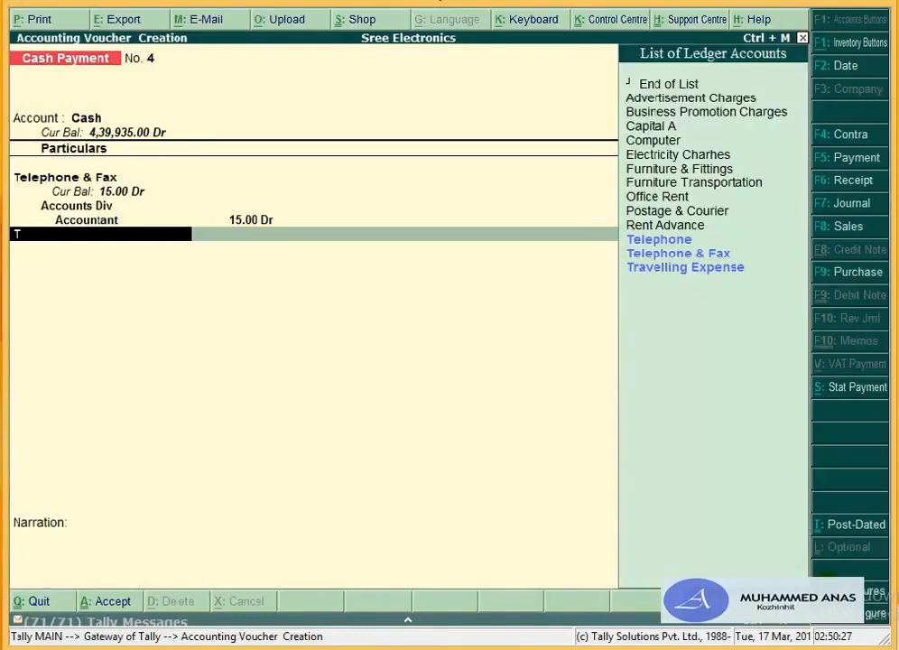
pyautogui.write('ravel')
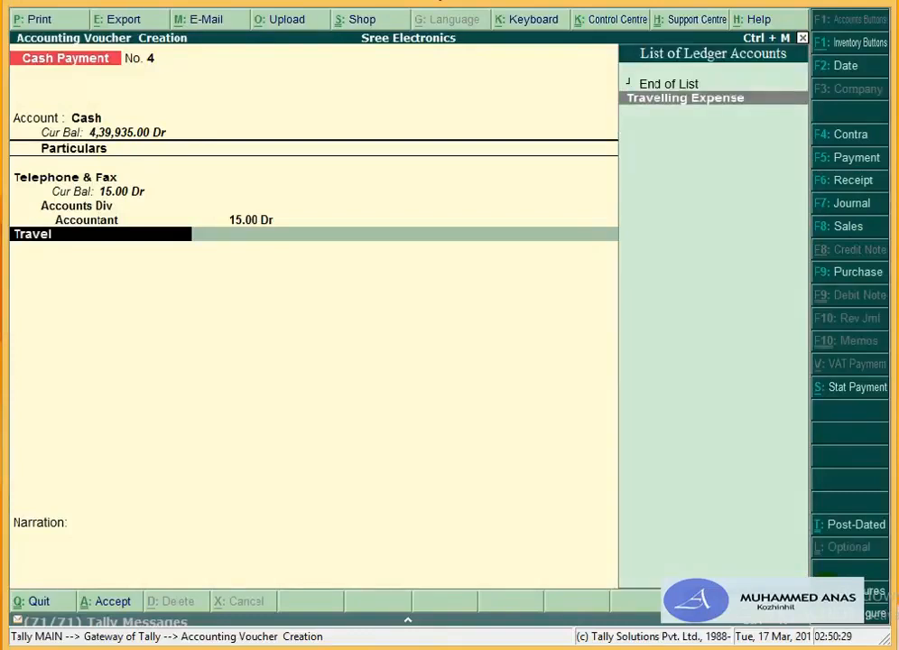
pyautogui.press('Return')
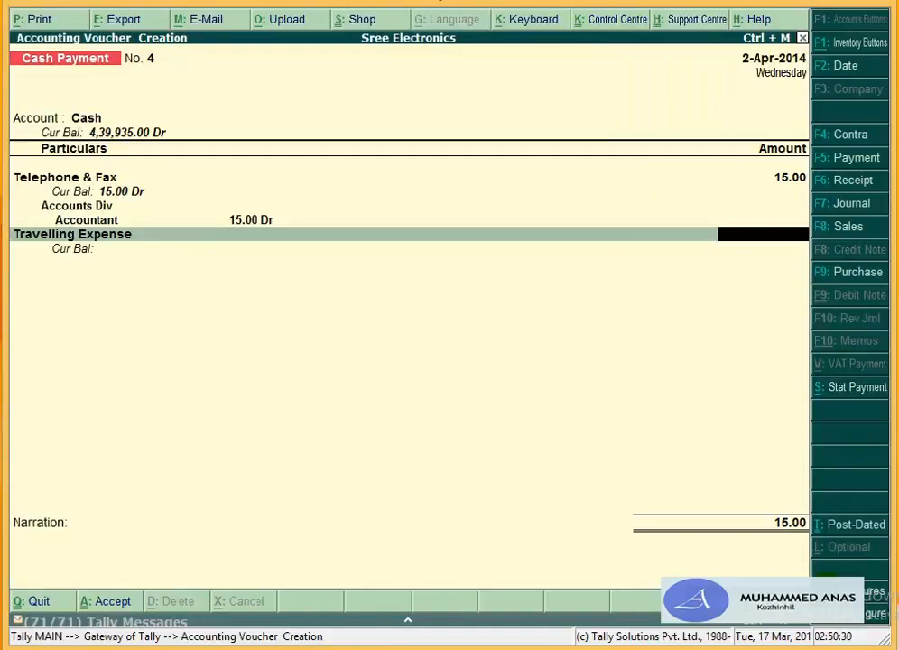
pyautogui.write('75')
pyautogui.press('Return')
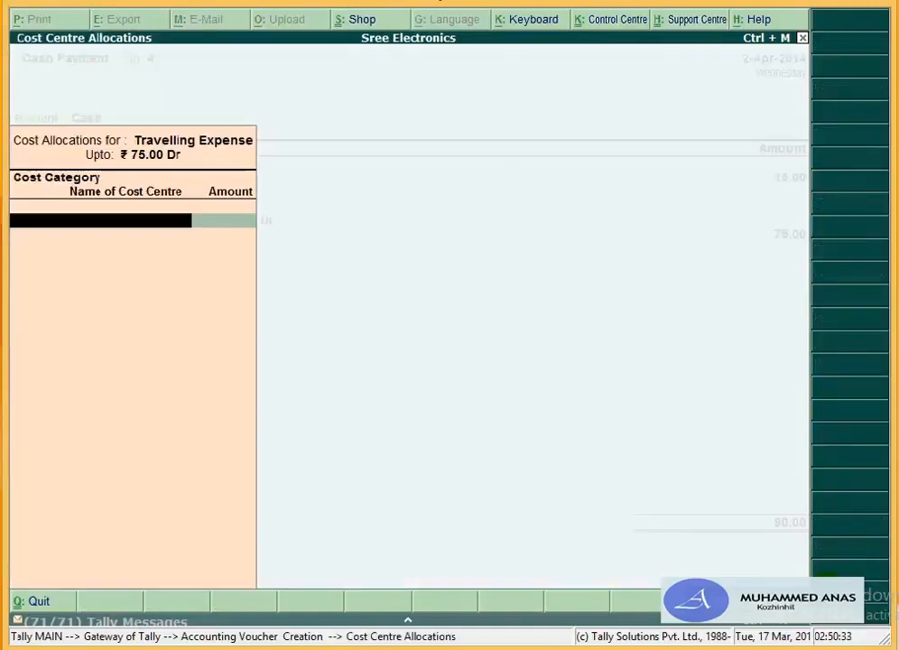
pyautogui.press('Return')
pyautogui.press('BackSpace')
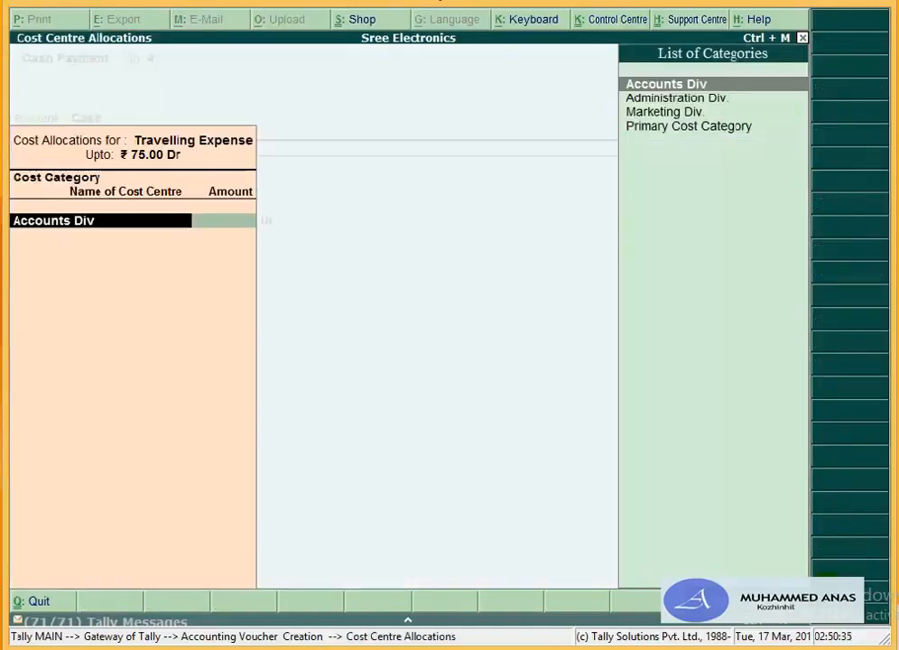
pyautogui.press('Down')
pyautogui.press('Return')
pyautogui.press('Return')
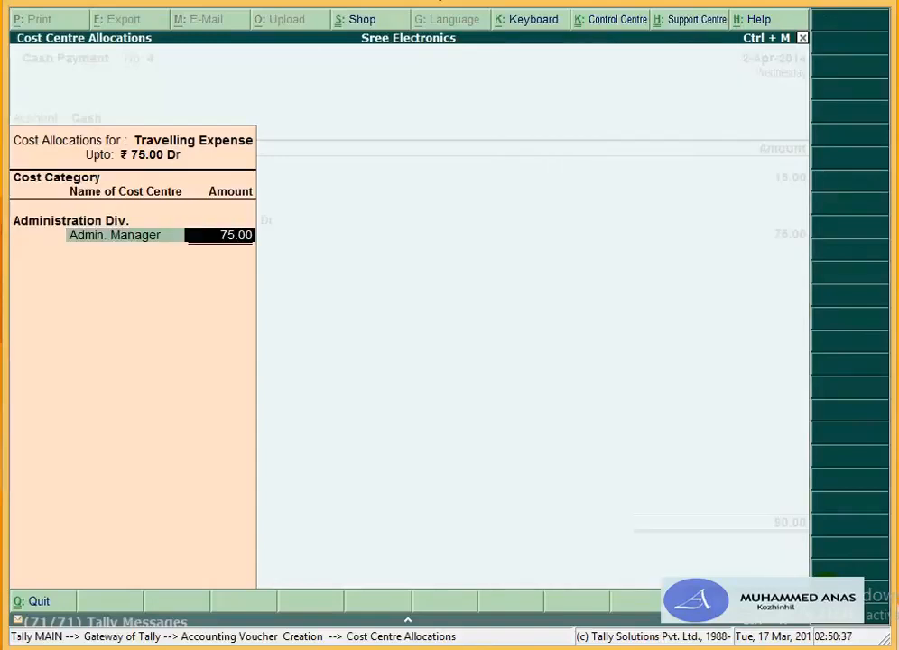
pyautogui.press('Return')
pyautogui.press('Return')
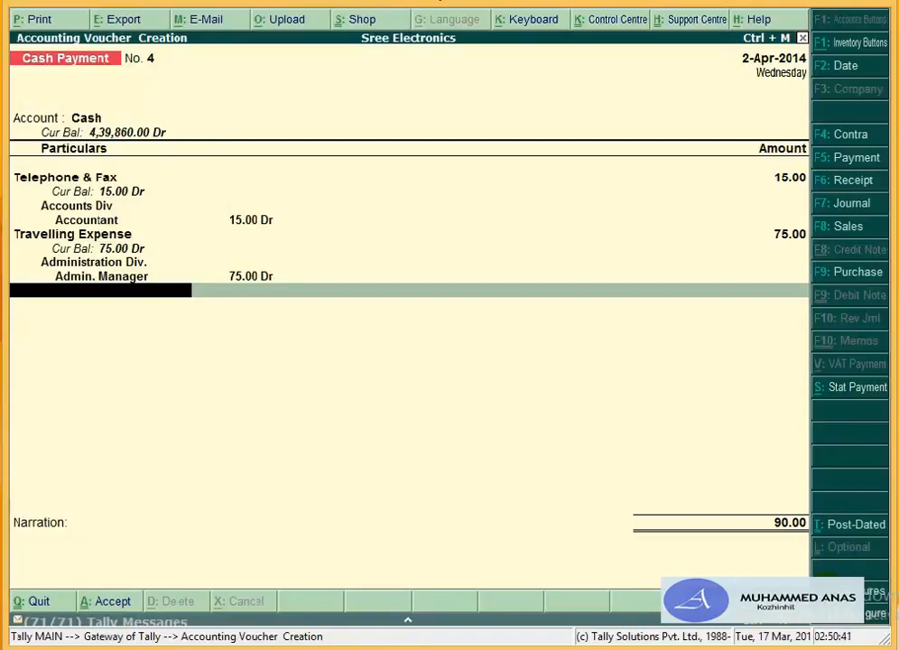
# Step: Add Office Expense 25.00, leaving its cost centre allocation empty
pyautogui.write('Offi')
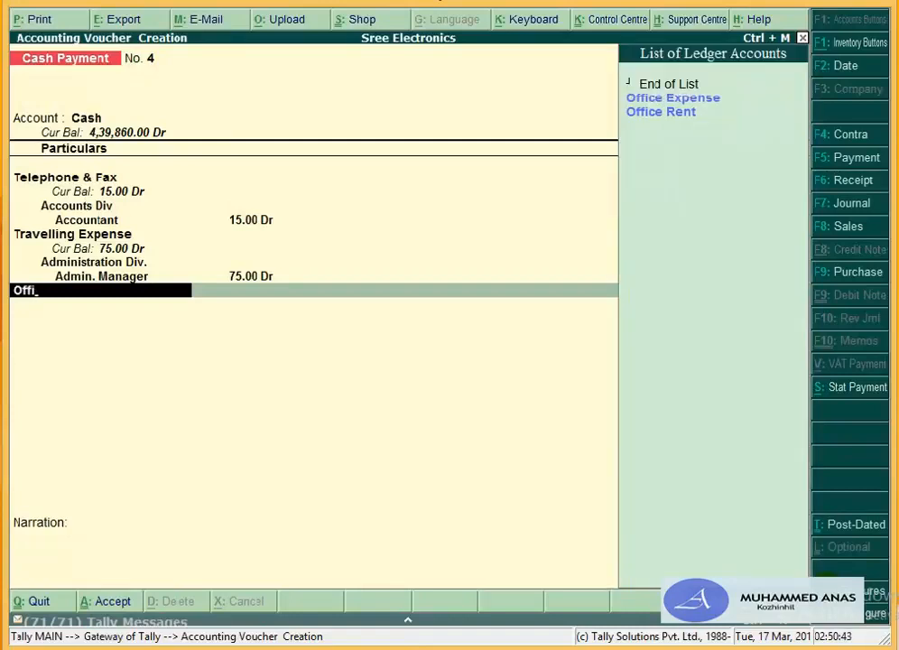
pyautogui.press('Return')
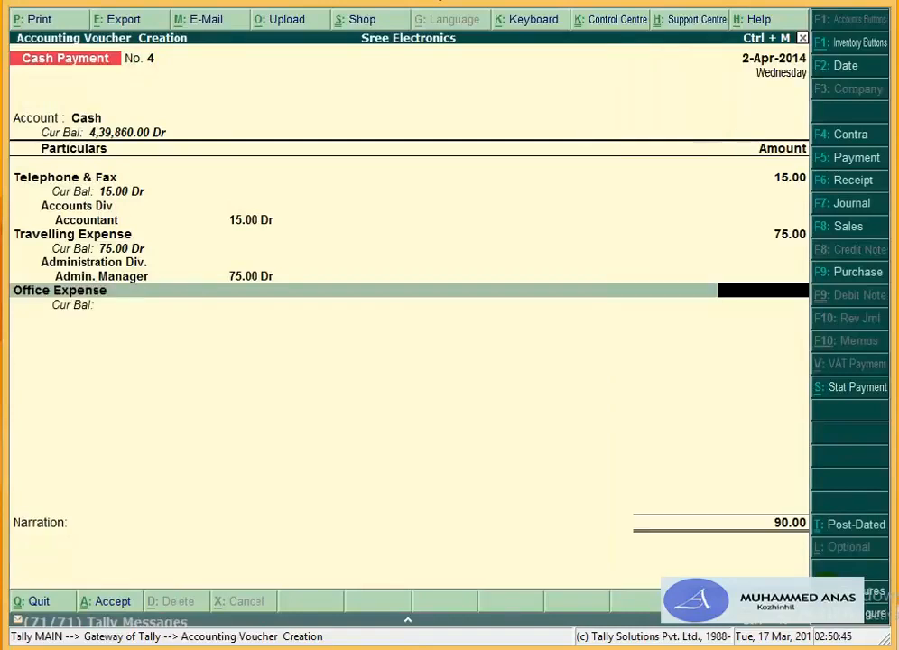
pyautogui.write('25')
pyautogui.press('Return')
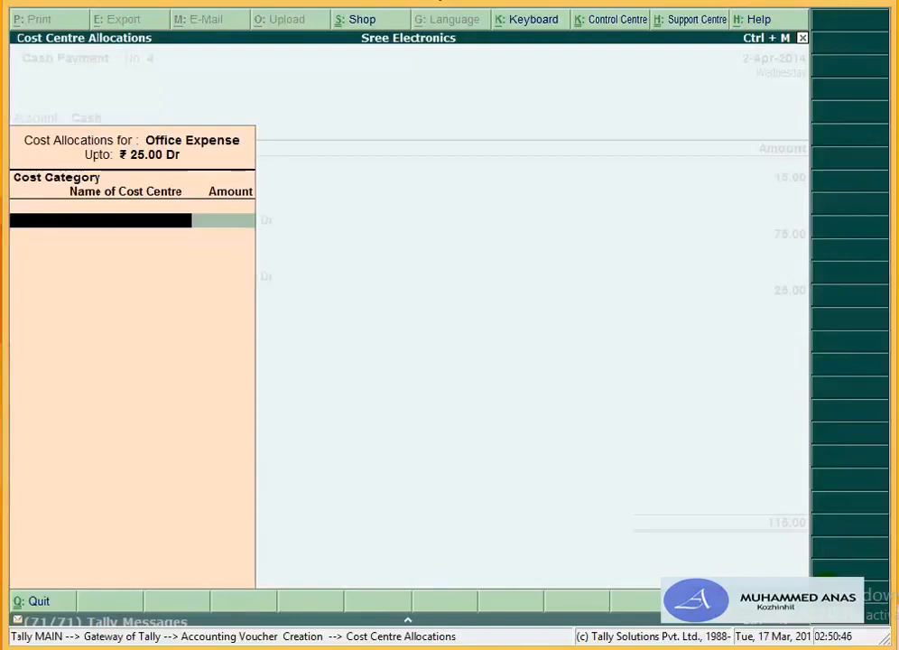
pyautogui.press('Escape')
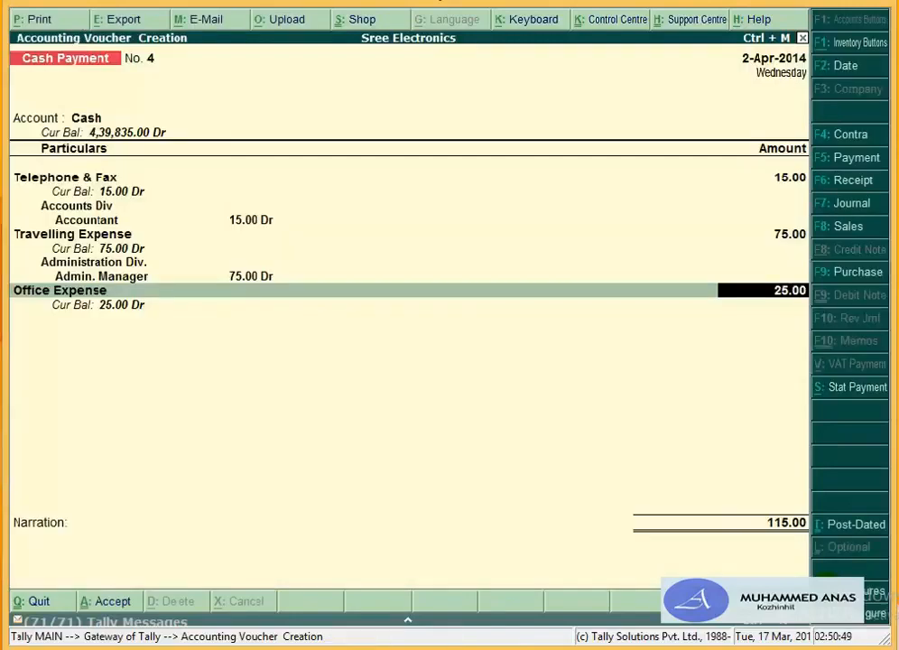
pyautogui.press('BackSpace')
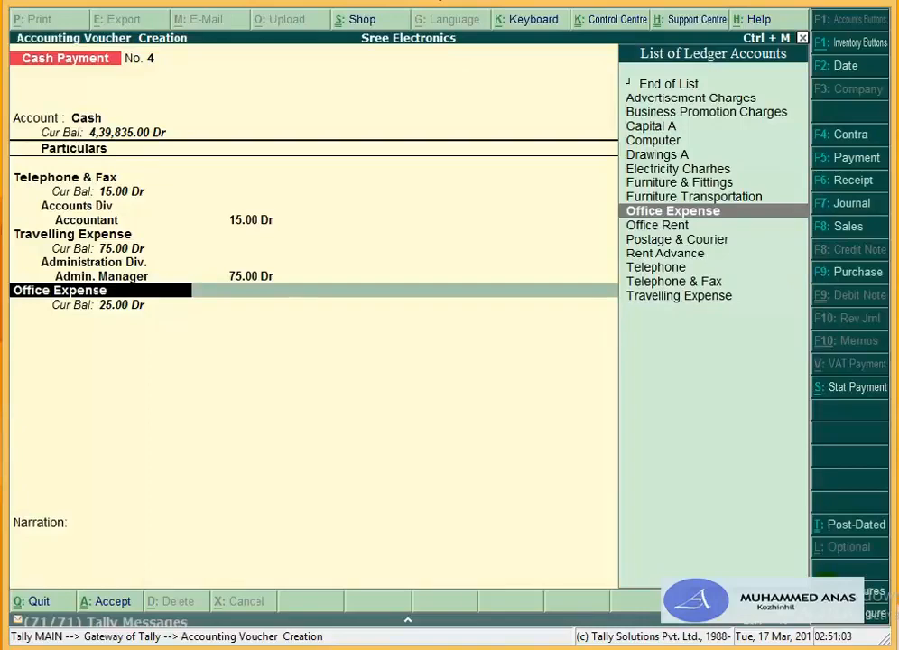
# Step: Alter the Office Expense ledger so cost centres are not applicable, then save it
pyautogui.press('Return')
pyautogui.press('Return')
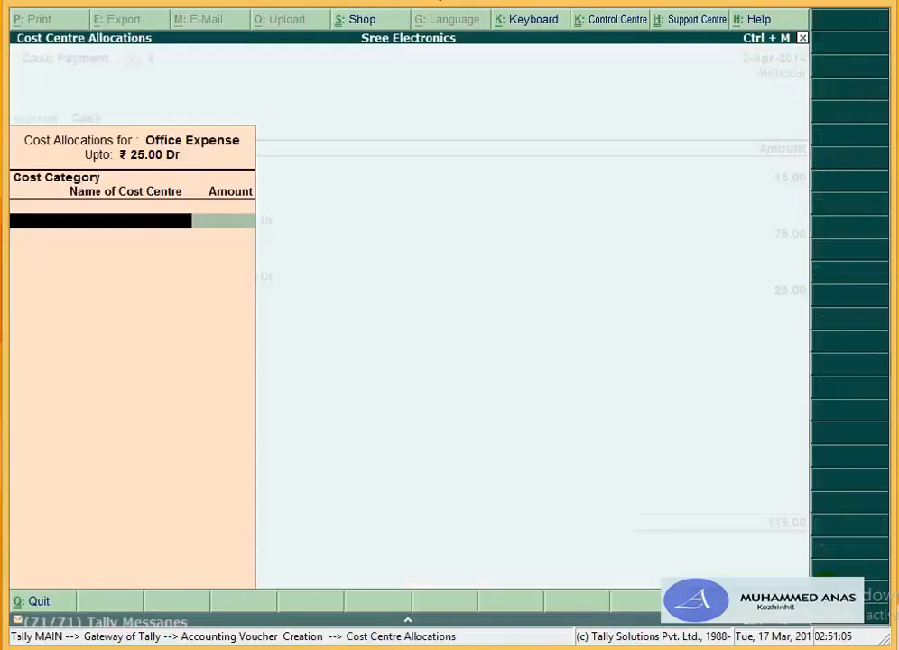
pyautogui.press('Escape')
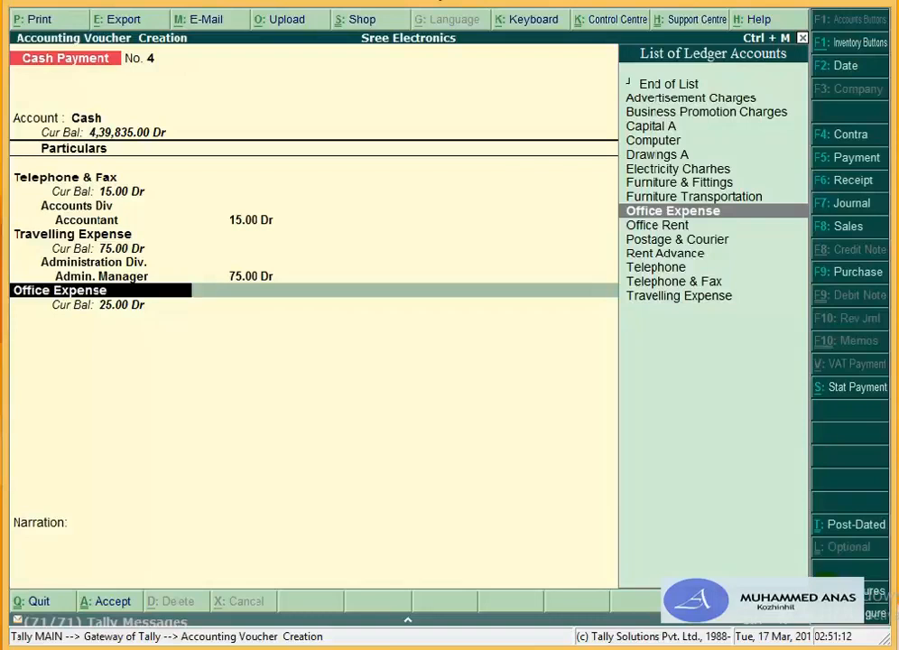
pyautogui.hotkey('ctrl', 'Return')
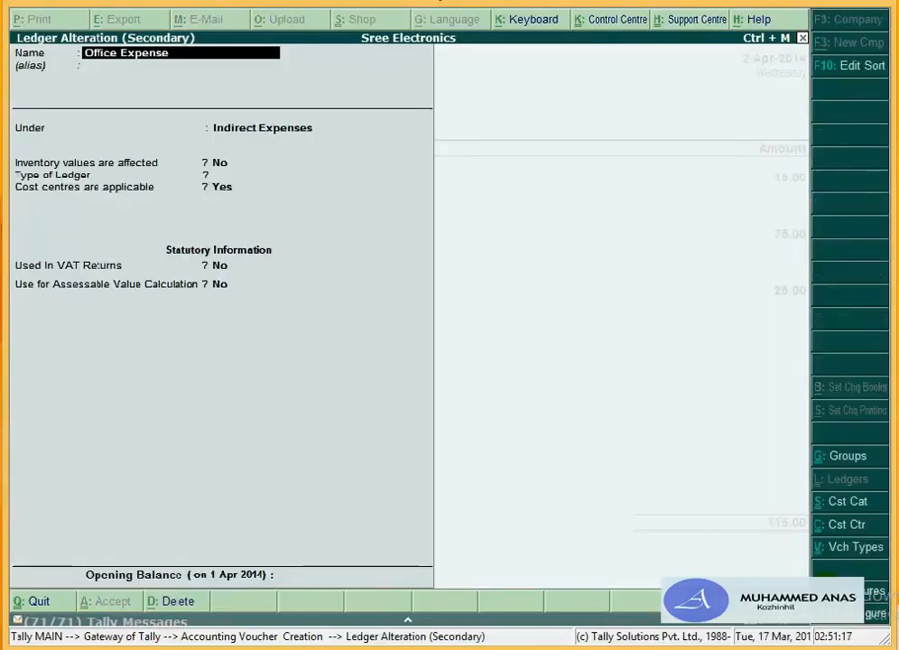
pyautogui.press('Return')
pyautogui.press('Return')
pyautogui.press('Return')
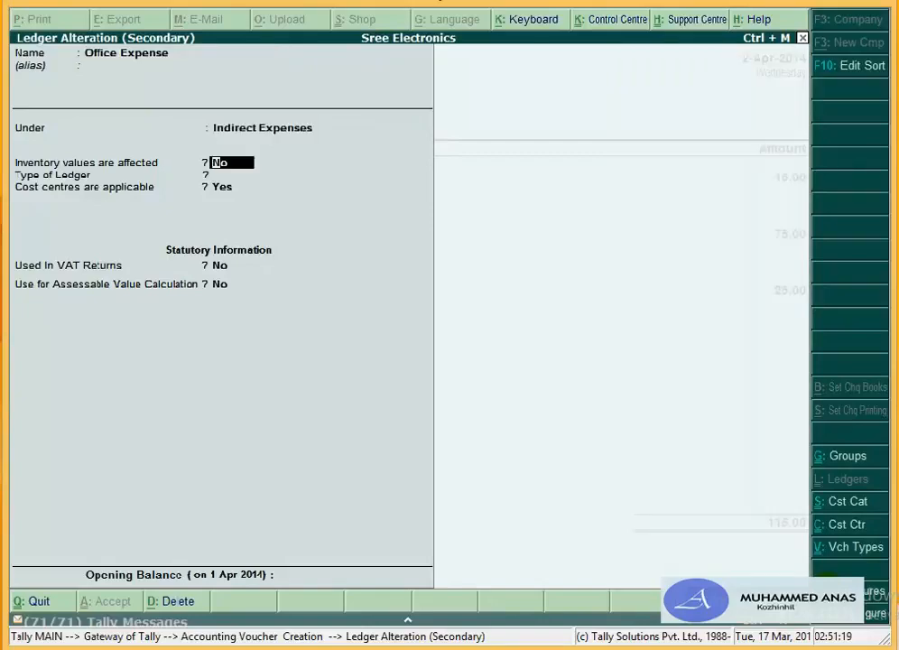
pyautogui.write('n')
pyautogui.press('Return')
pyautogui.press('Return')
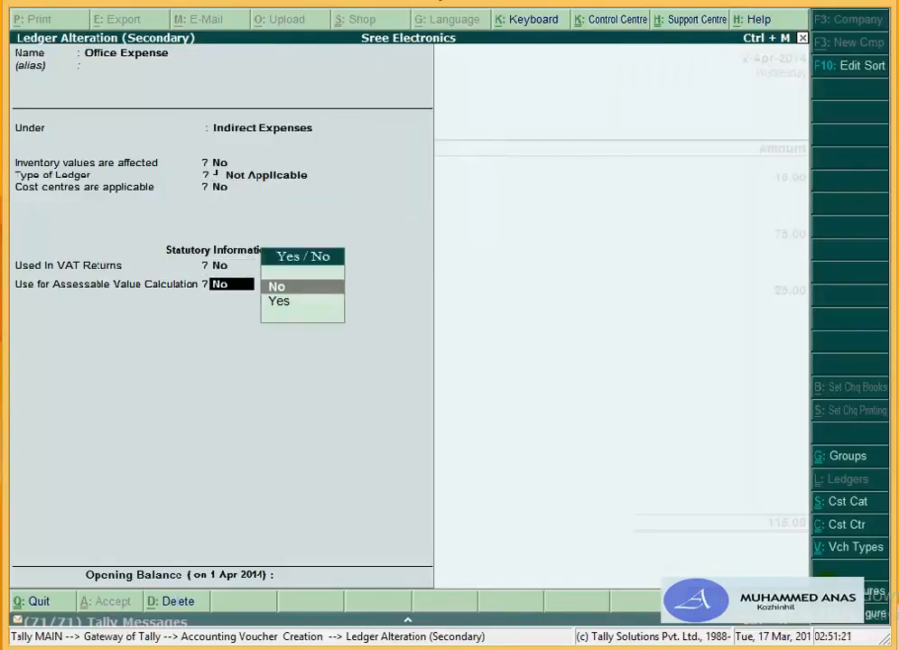
pyautogui.press('Return')
pyautogui.press('Return')
pyautogui.press('Return')
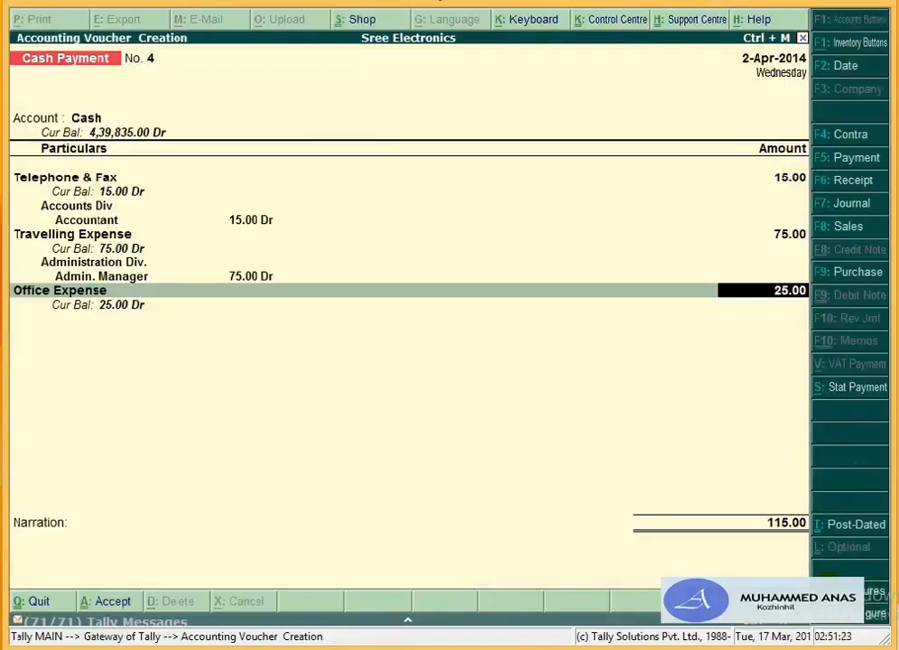
pyautogui.press('Return')
pyautogui.press('Return')
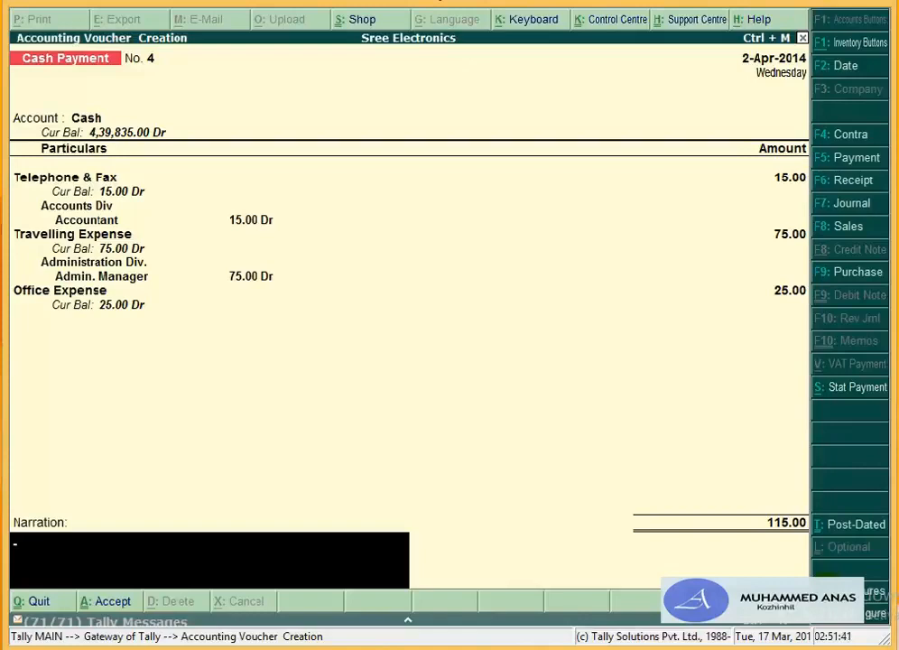
# Step: Accept cash payment No. 4 totalling 115.00
pyautogui.press('Return')
pyautogui.press('Return')
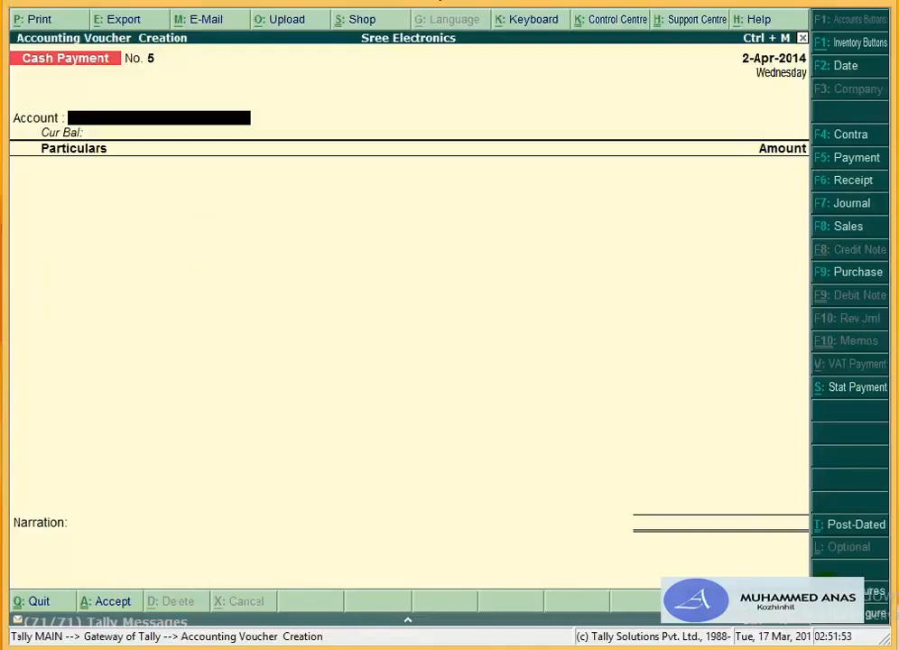
# Step: Start a contra voucher with Cash, then begin a new ledger for the bank account
pyautogui.press('F4')
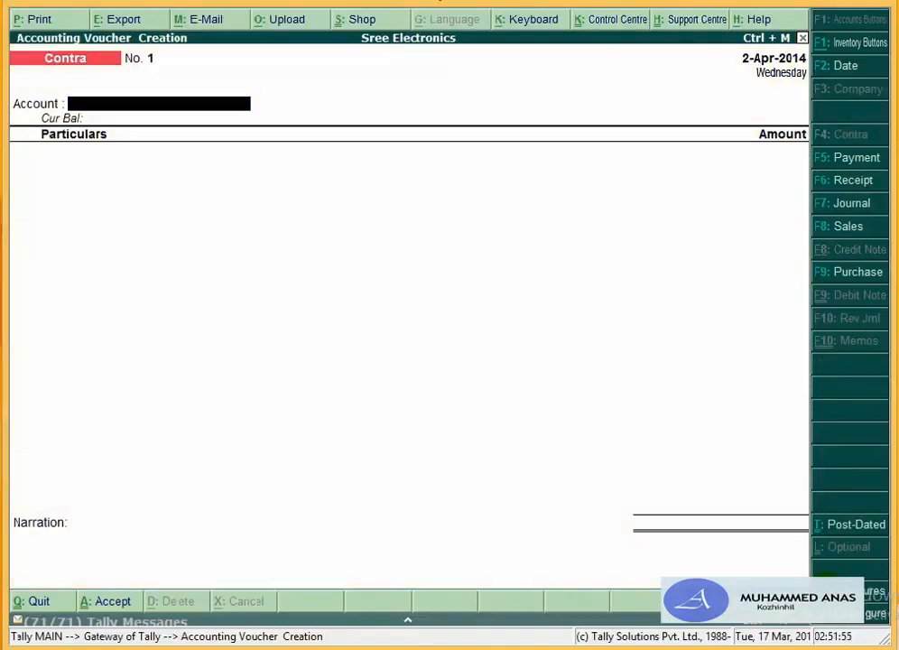
pyautogui.write('C')
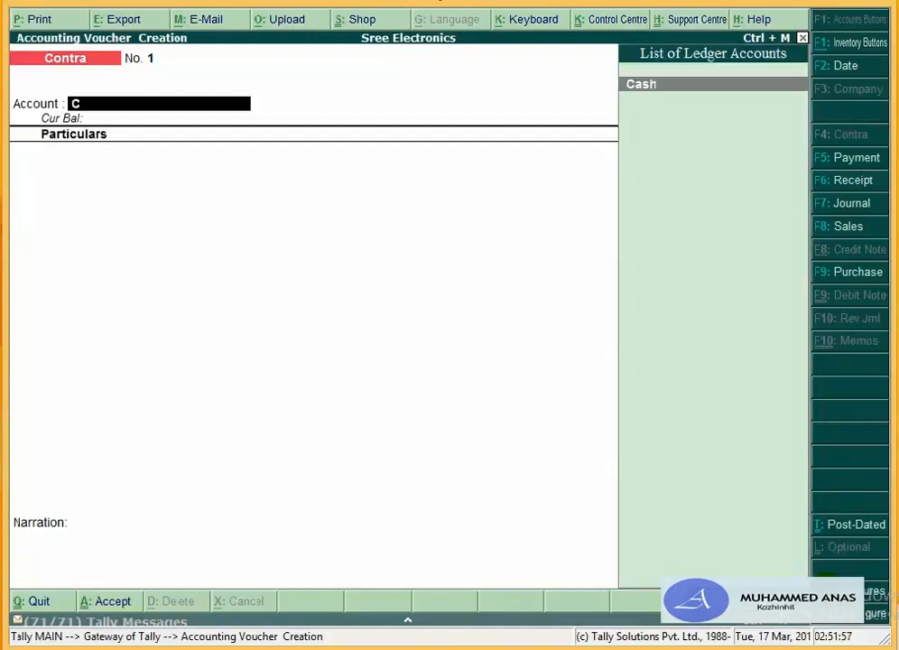
pyautogui.write('a')
pyautogui.press('Return')
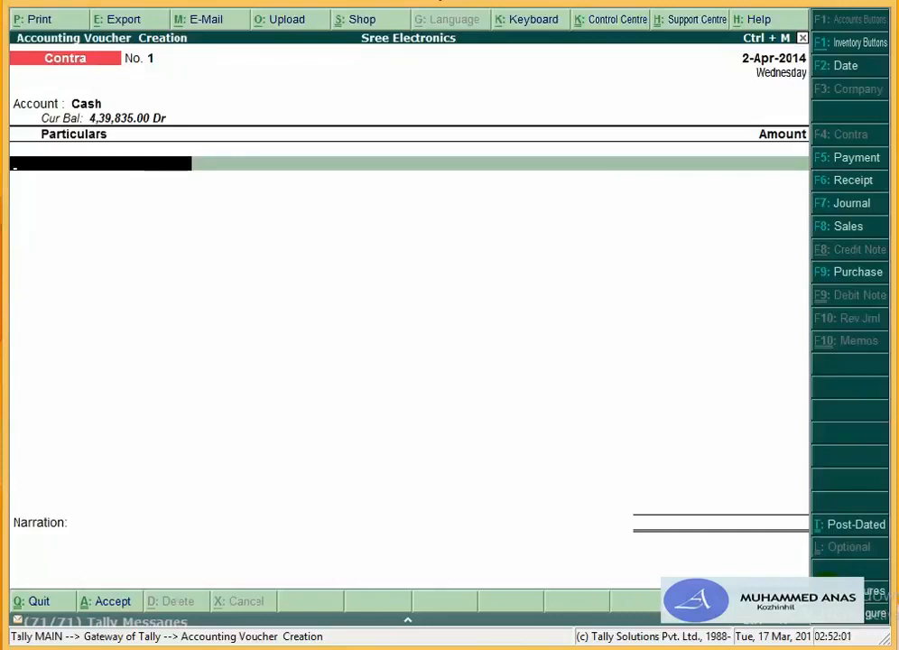
pyautogui.press('BackSpace')
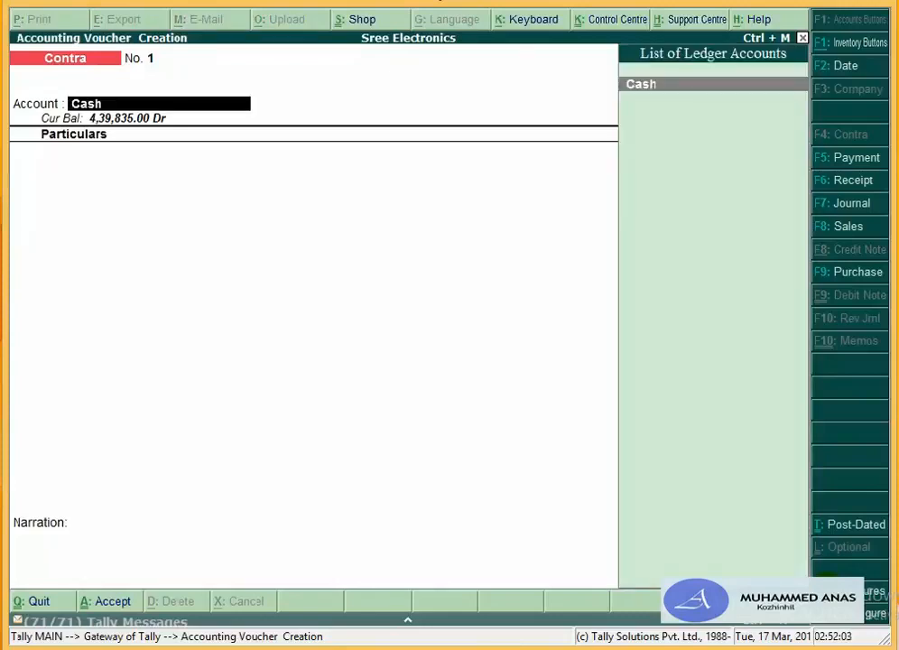
pyautogui.write('S')
pyautogui.press('Return')
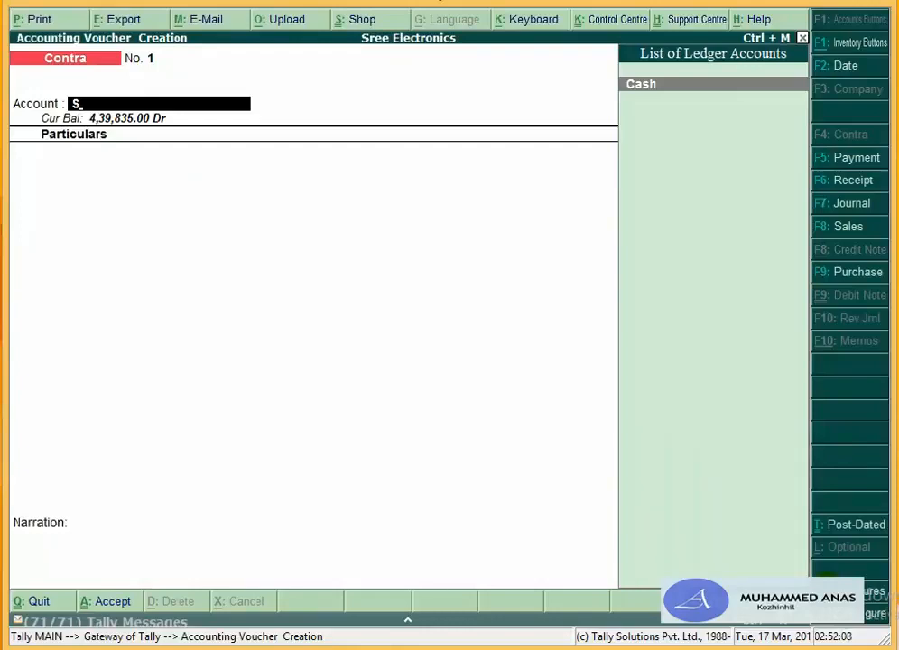
pyautogui.hotkey('alt', 'c')
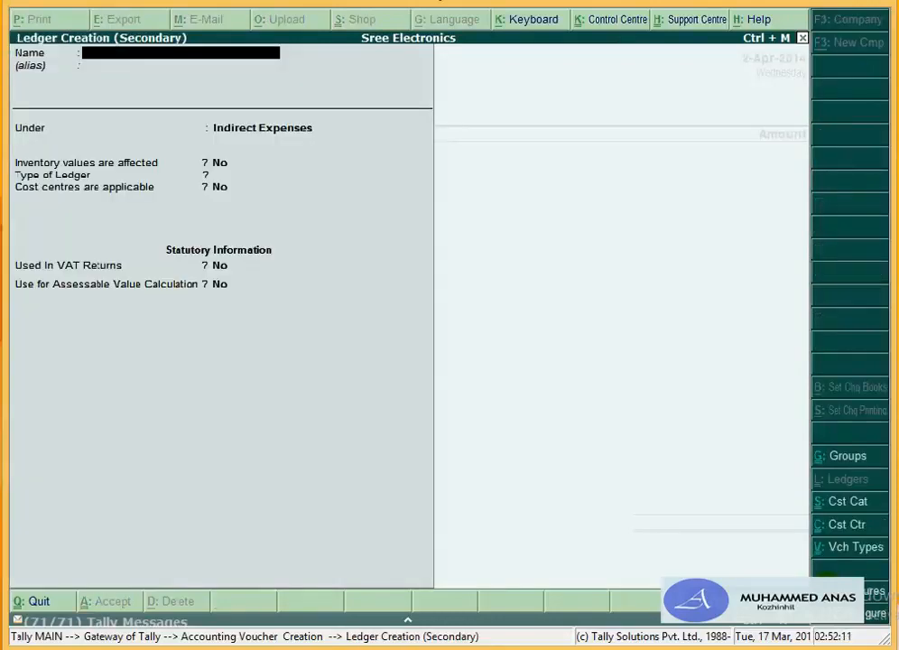
# Step: Name the ledger Federal Bank under Bank Accounts, cost centres off, reconciliation from 1-Apr-2014
pyautogui.write('Federal Bank')
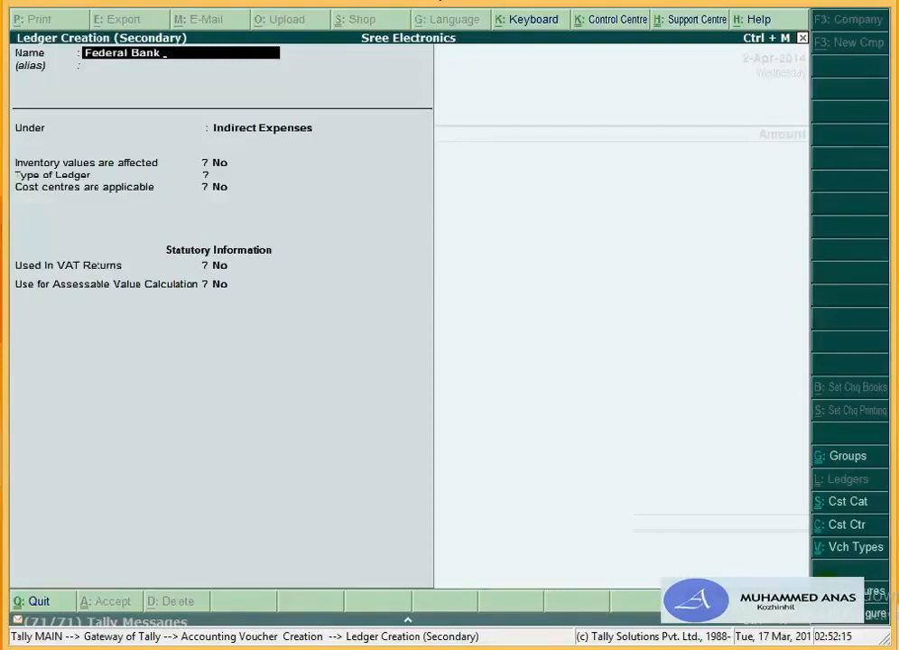
pyautogui.press('Return')
pyautogui.press('Return')
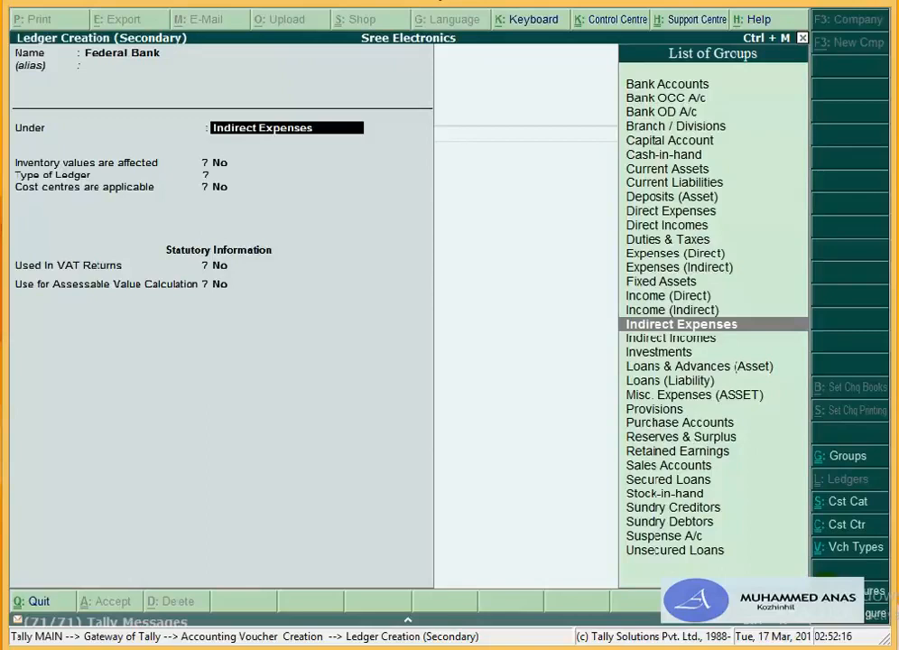
pyautogui.write('Ba')
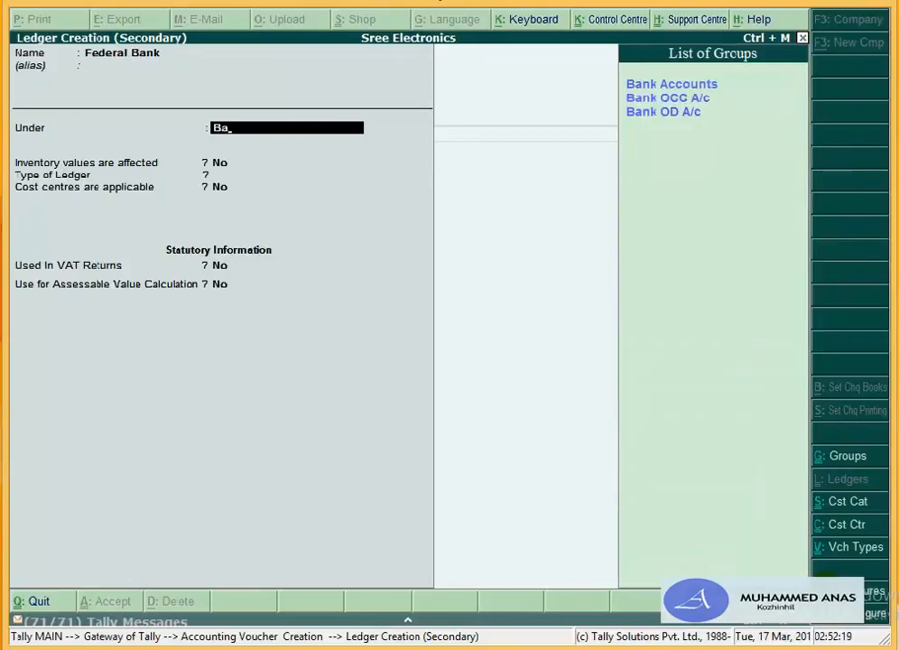
pyautogui.press('Return')
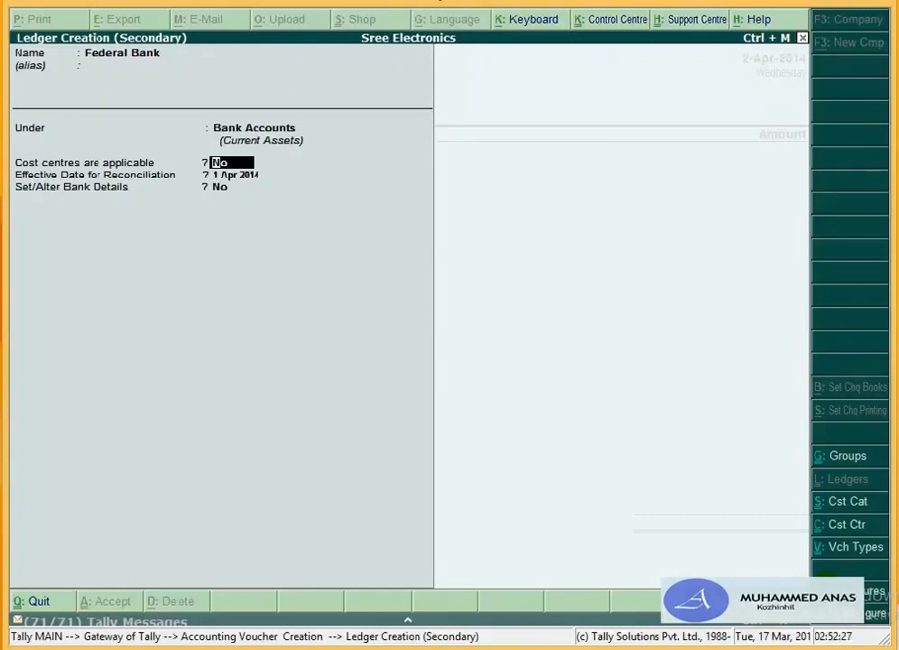
pyautogui.press('Return')
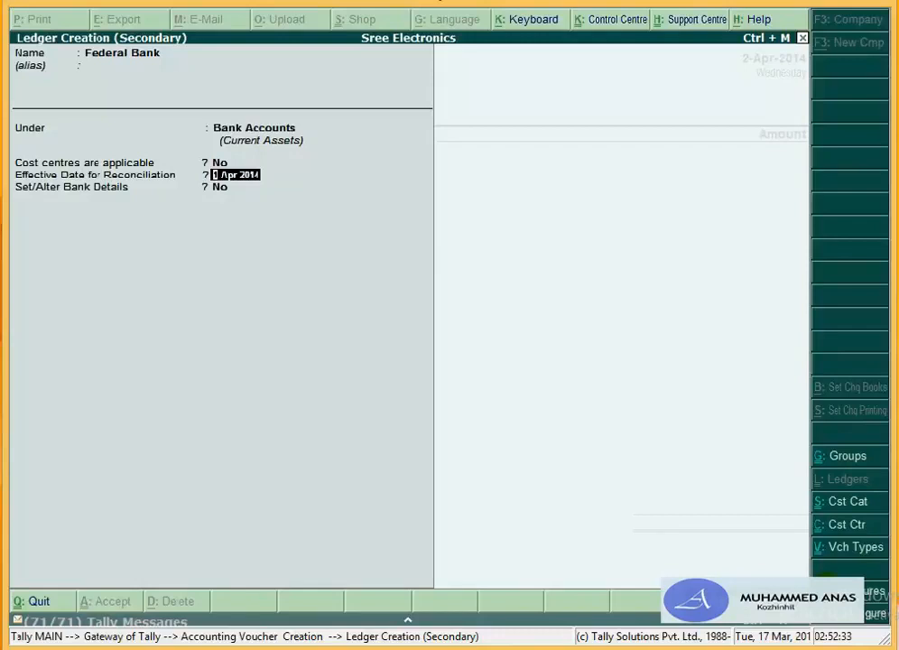
pyautogui.press('Return')
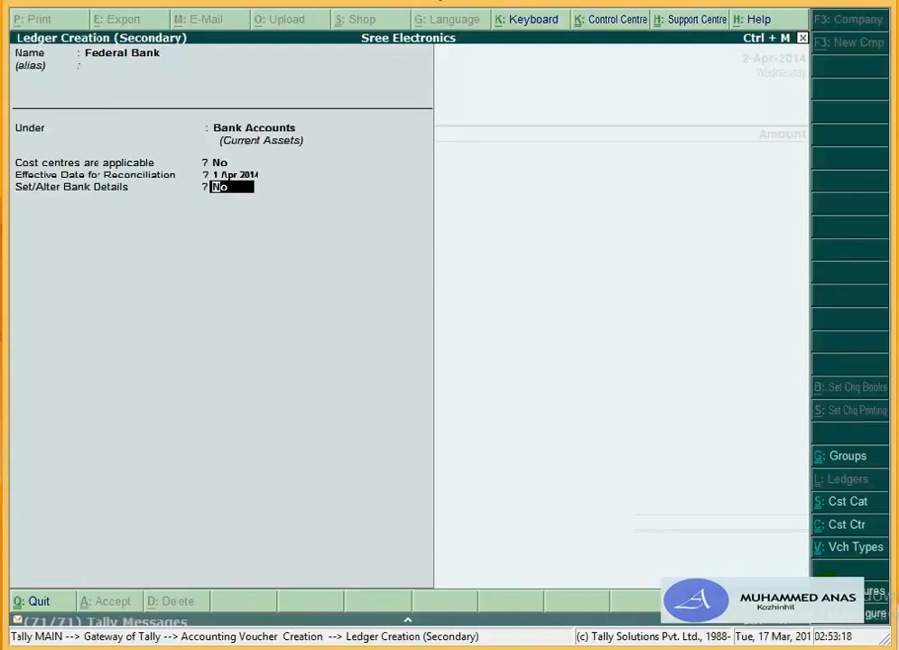
# Step: Enable Set/Alter Bank Details for the ledger and select Federal Bank from the bank list
pyautogui.write('y')
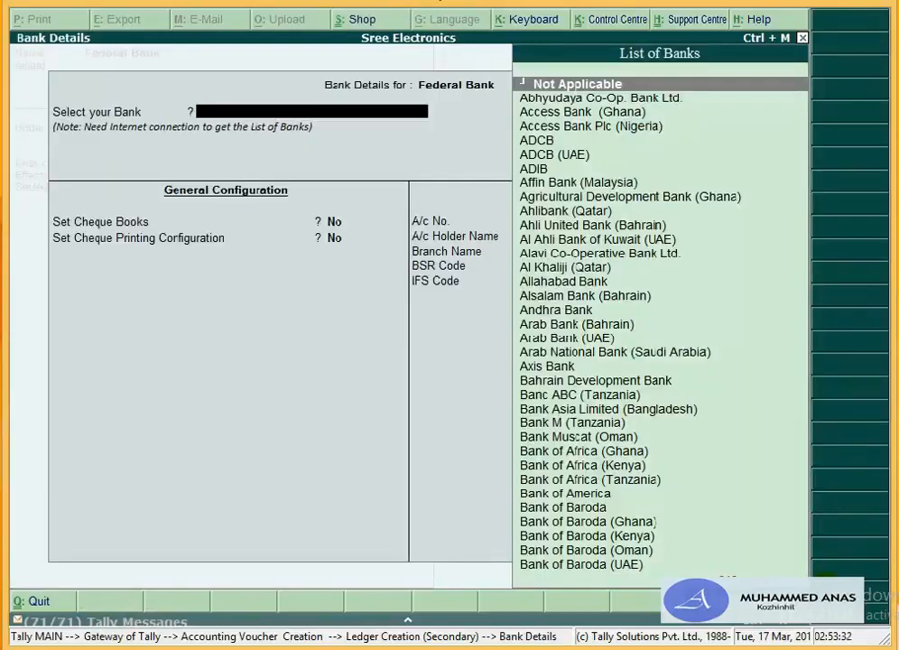
pyautogui.write('F')
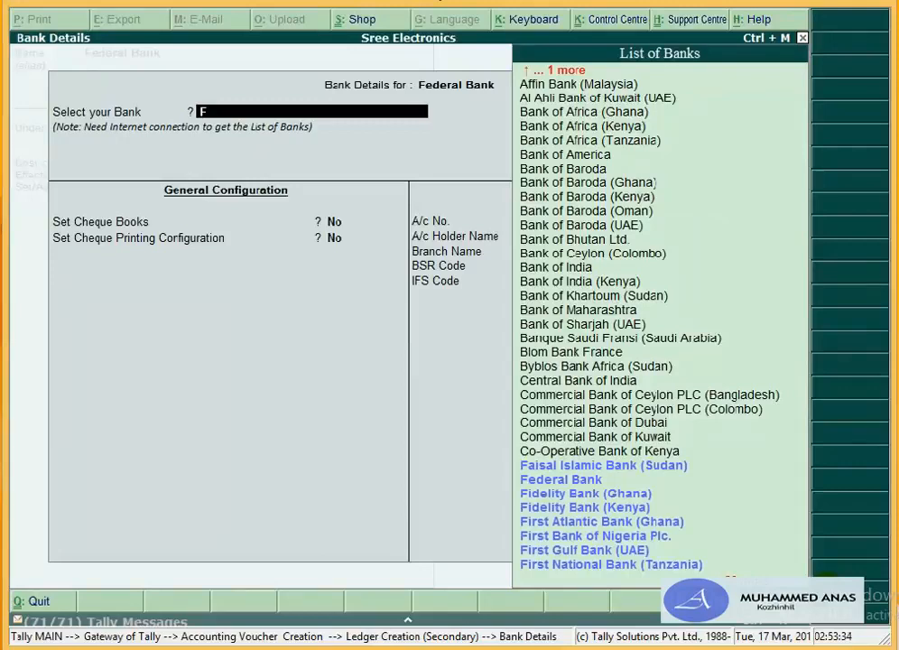
pyautogui.press('Down')
pyautogui.press('Down')
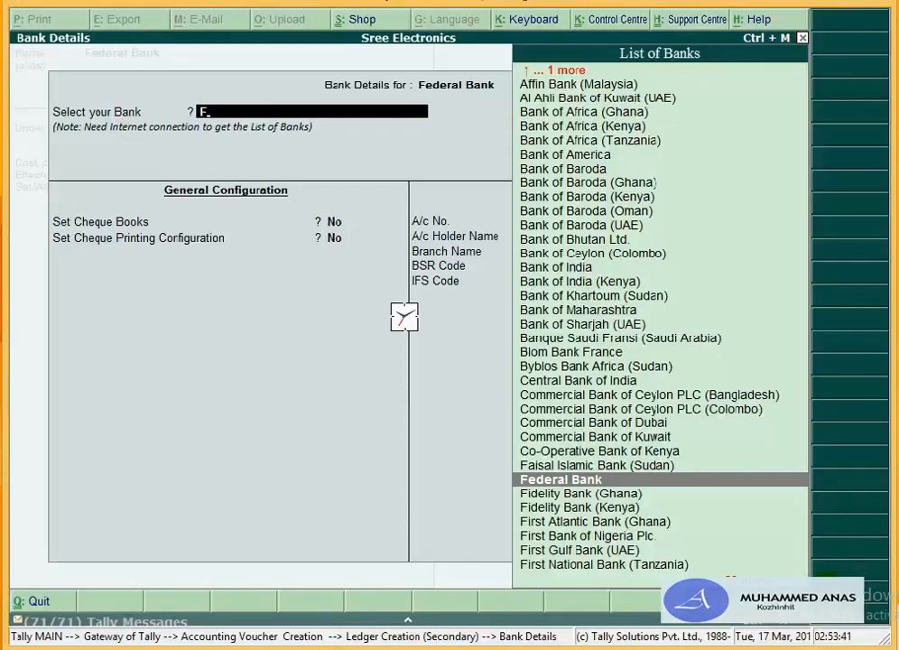
pyautogui.press('Return')
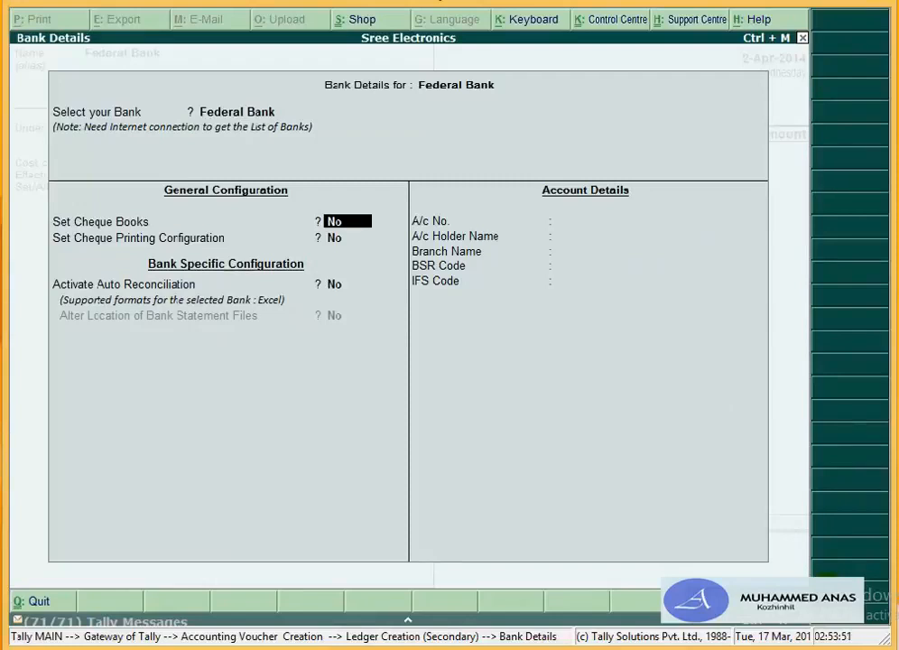
# Step: Leave the cheque options at No, enable auto reconciliation, open the statement location, then minimise Tally
pyautogui.press('Return')
pyautogui.press('Return')
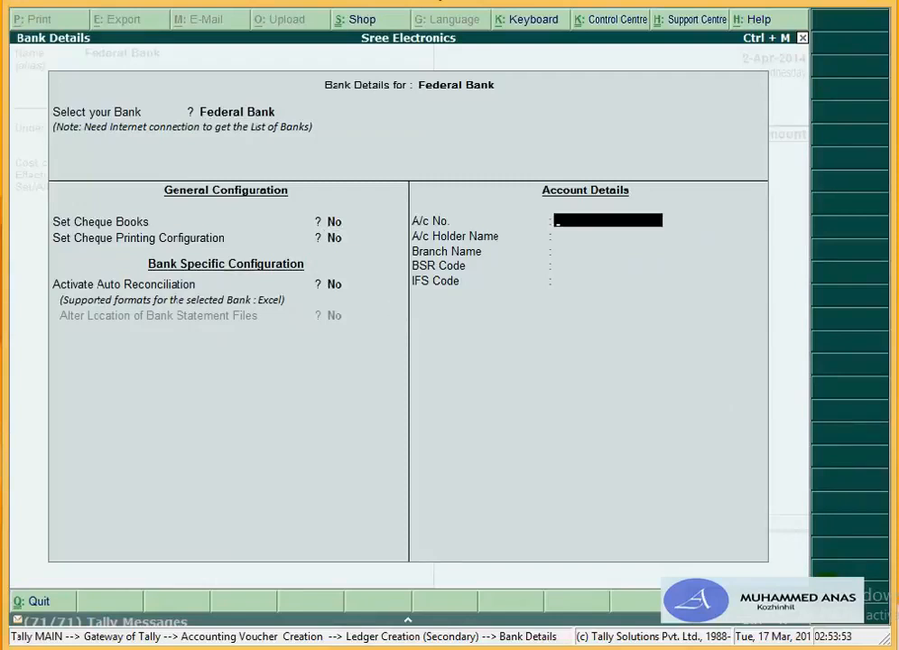
pyautogui.press('Return')
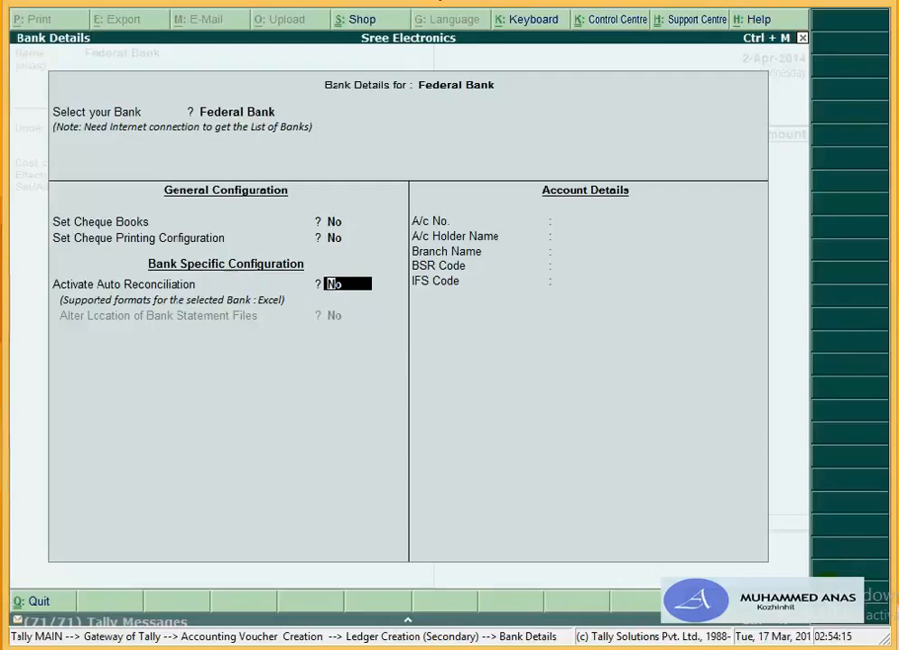
pyautogui.write('y')
pyautogui.press('Return')
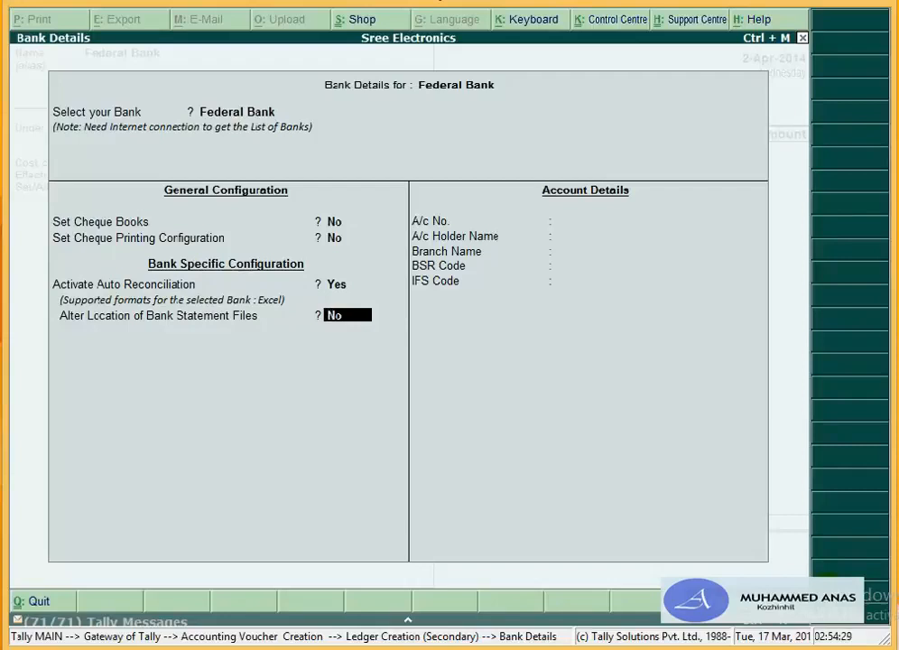
pyautogui.write('y')
pyautogui.press('Return')
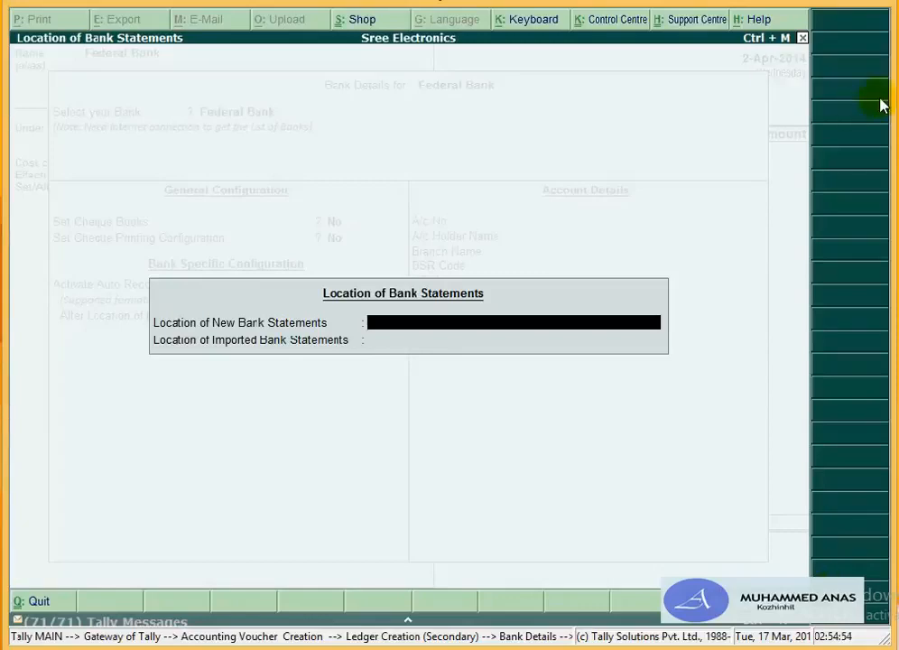
pyautogui.click(814, 4)
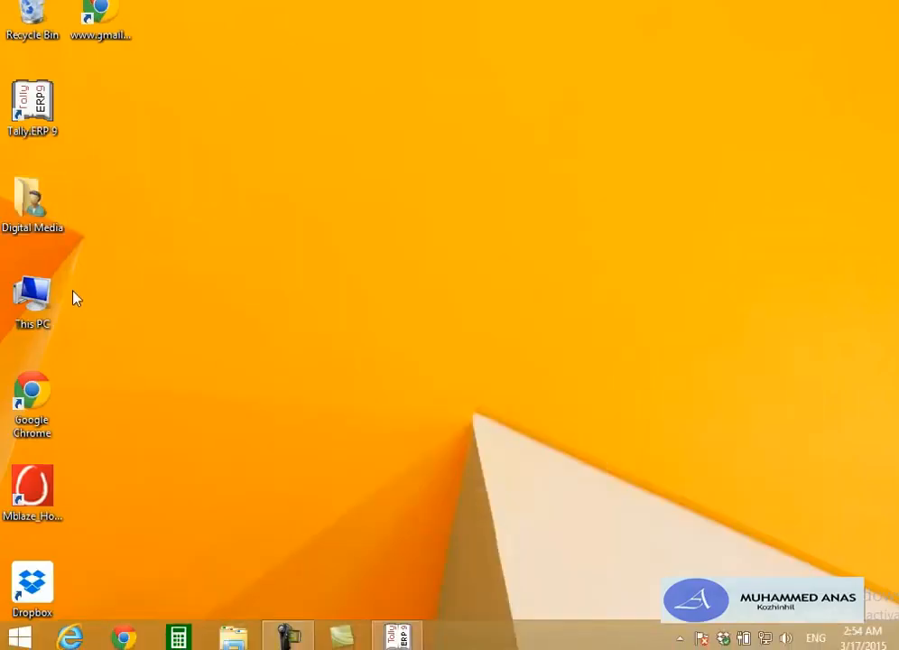
# Step: Browse This PC > Local Disk (C:) > Users > Public > Tally.ERP9 and select the Data folder
pyautogui.doubleClick(38, 313)
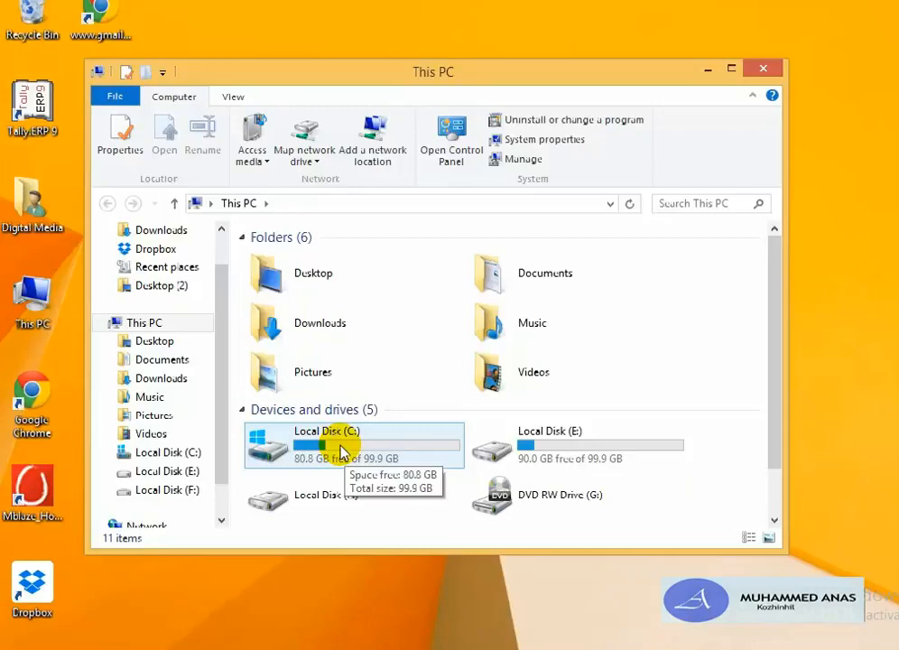
pyautogui.doubleClick(341, 451)
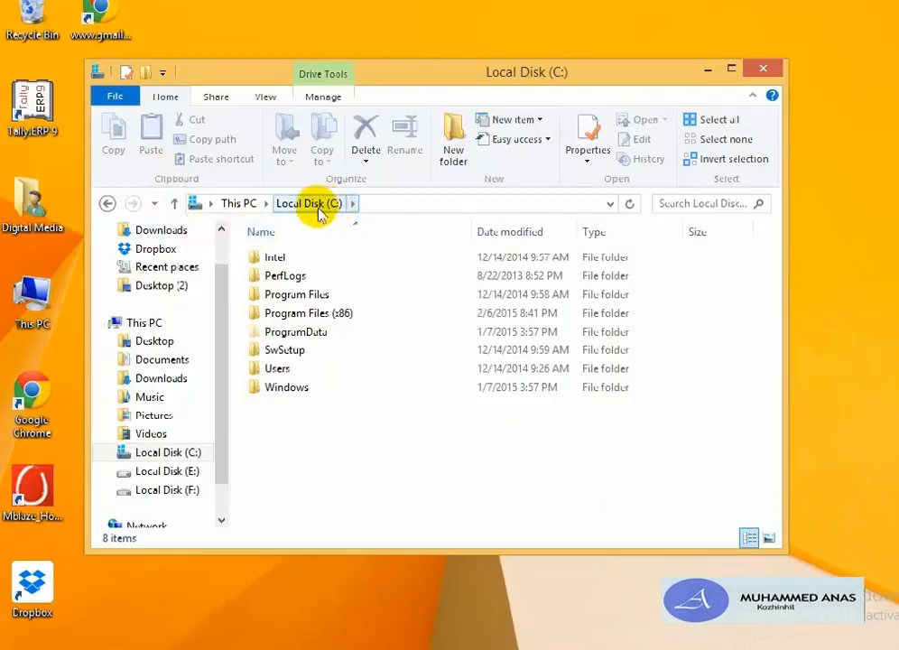
pyautogui.doubleClick(311, 369)
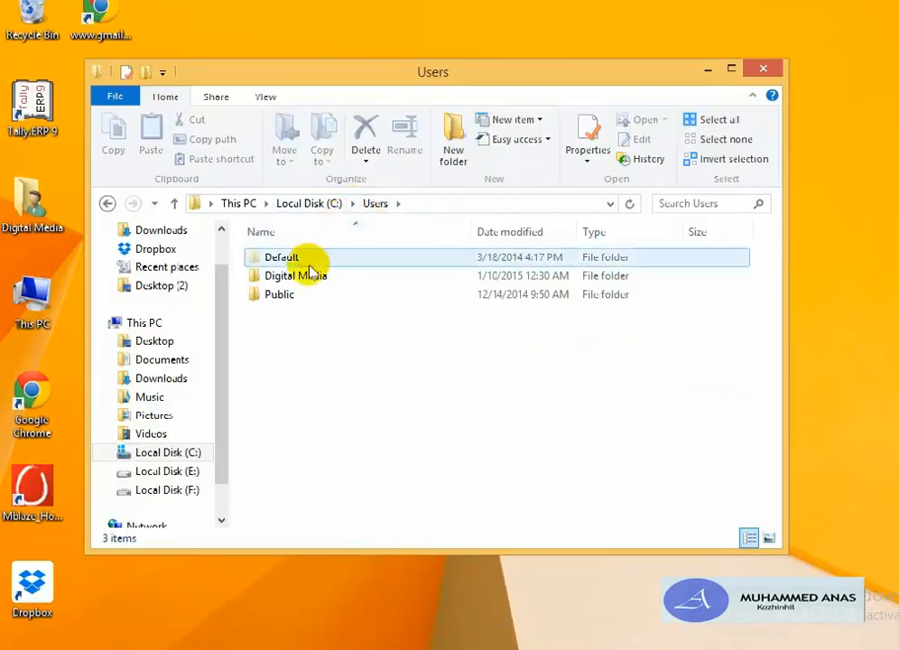
pyautogui.doubleClick(283, 296)
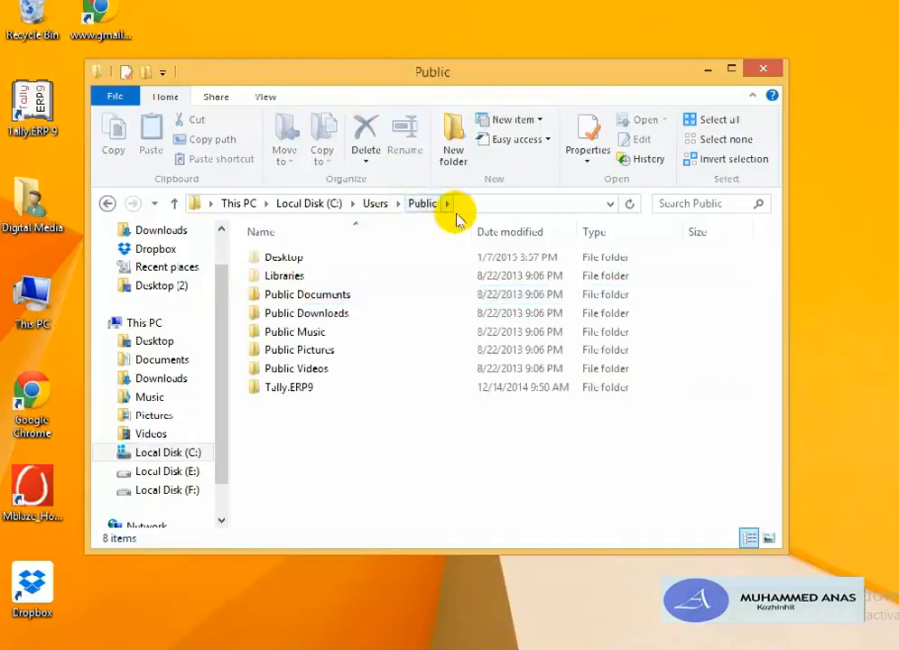
pyautogui.doubleClick(297, 386)
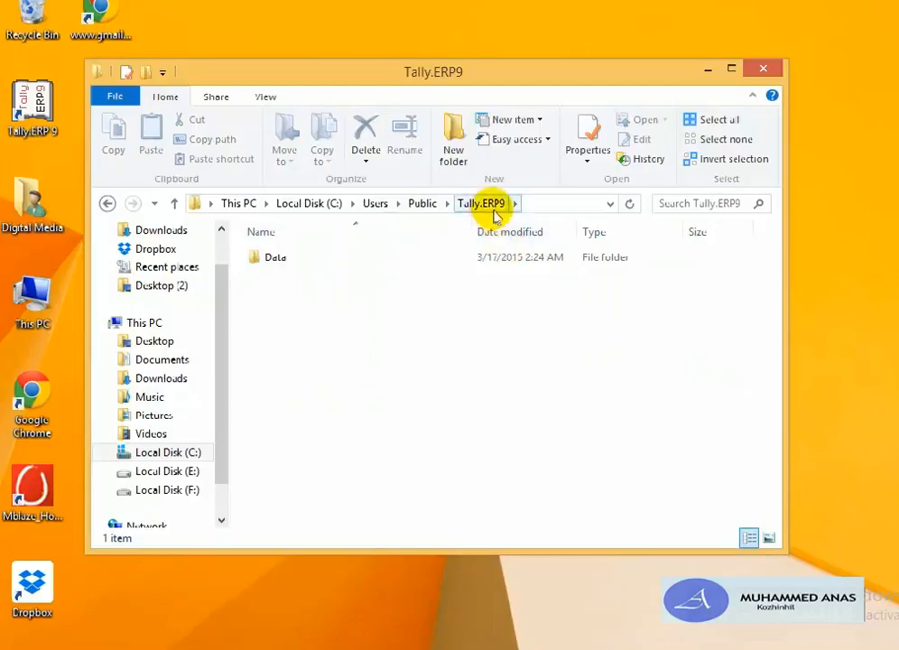
pyautogui.click(290, 267)
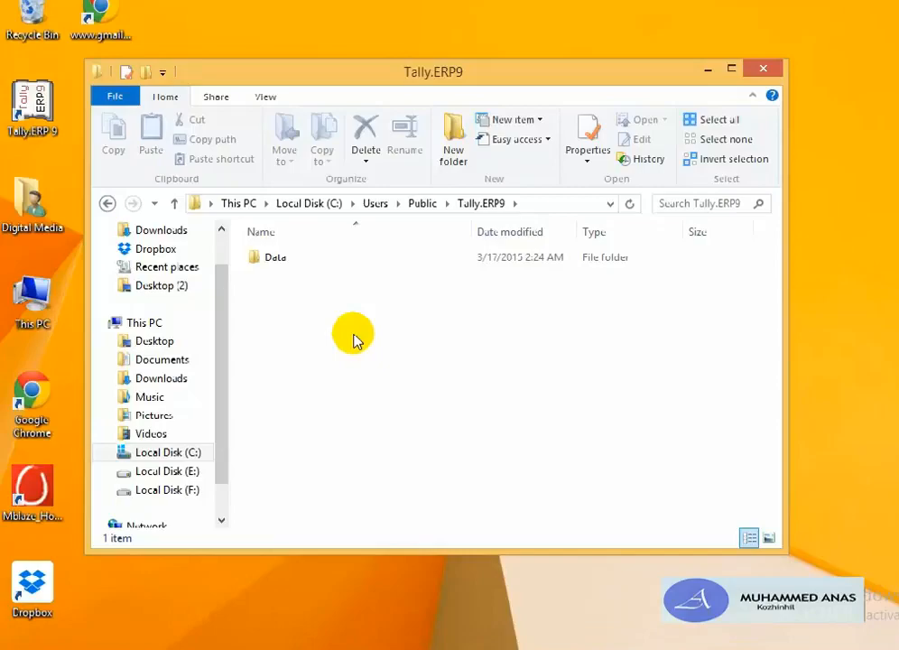
# Step: Back in Tally, set auto reconciliation to No and skip the blank account number, holder and IFS fields
pyautogui.click(466, 638)
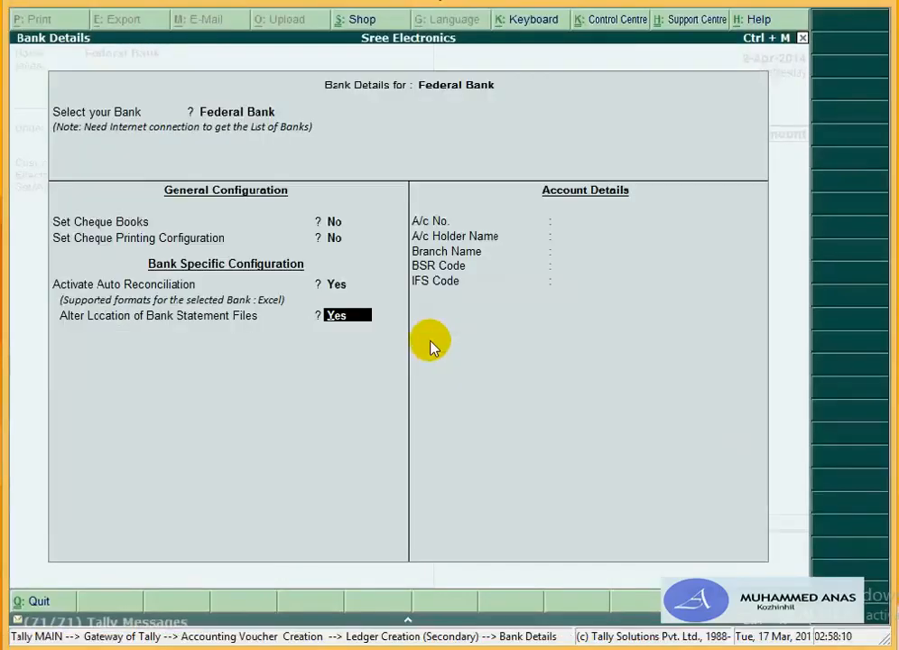
pyautogui.write('n')
pyautogui.press('BackSpace')
pyautogui.press('BackSpace')
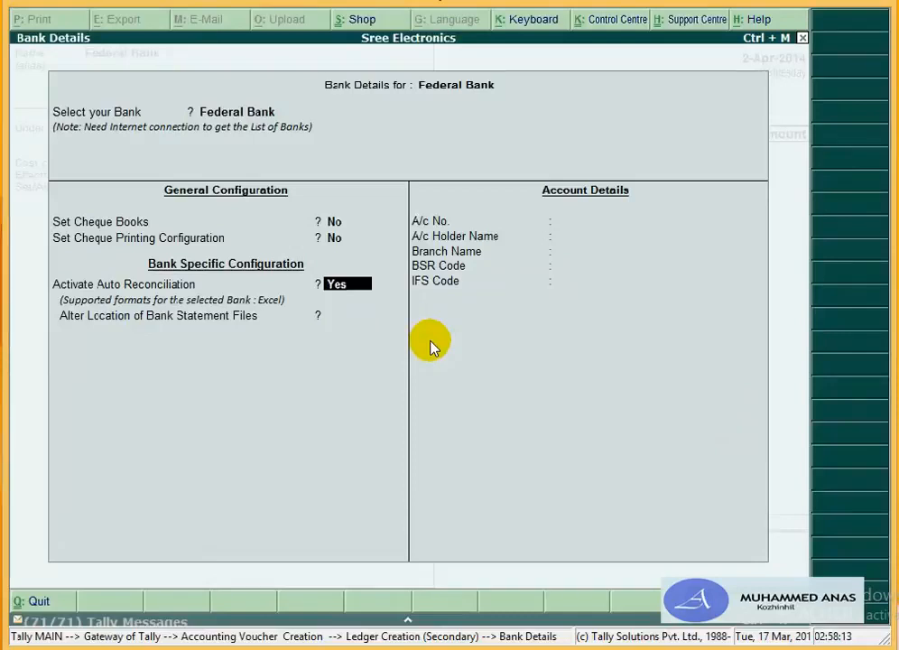
pyautogui.write('n')
pyautogui.press('Return')
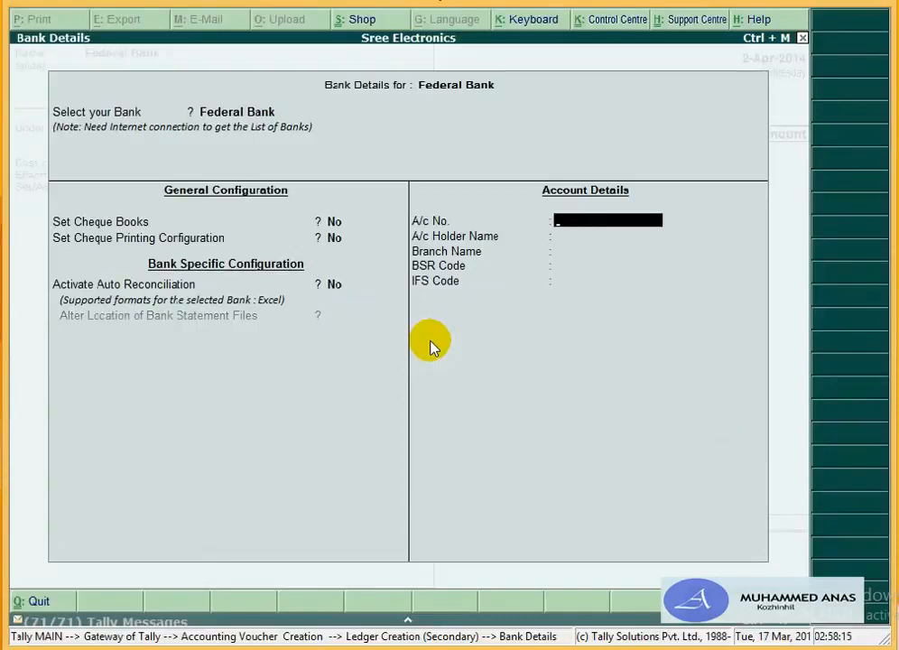
pyautogui.press('Return')
pyautogui.press('Return')
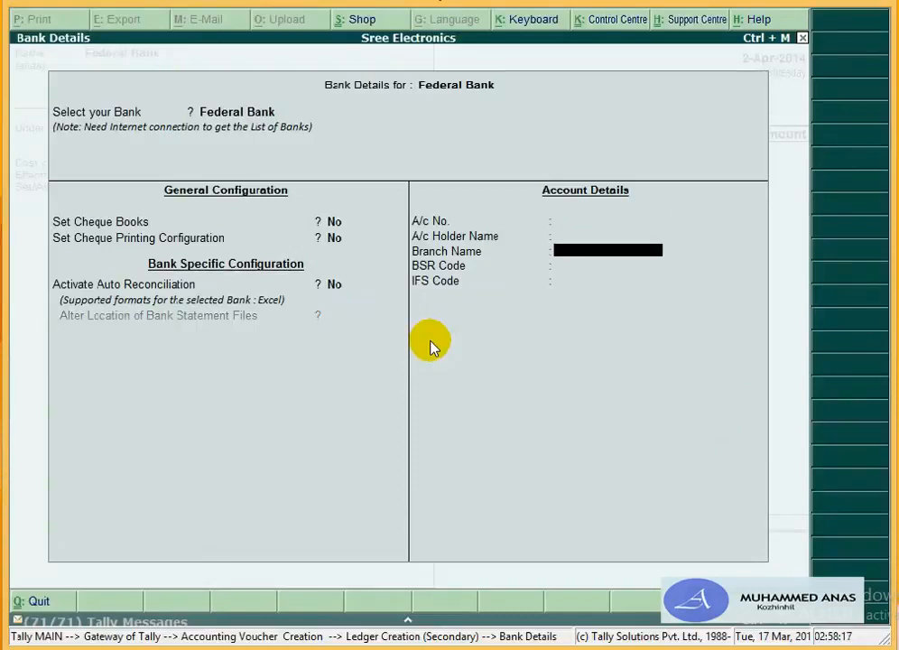
pyautogui.press('Return')
pyautogui.press('Return')
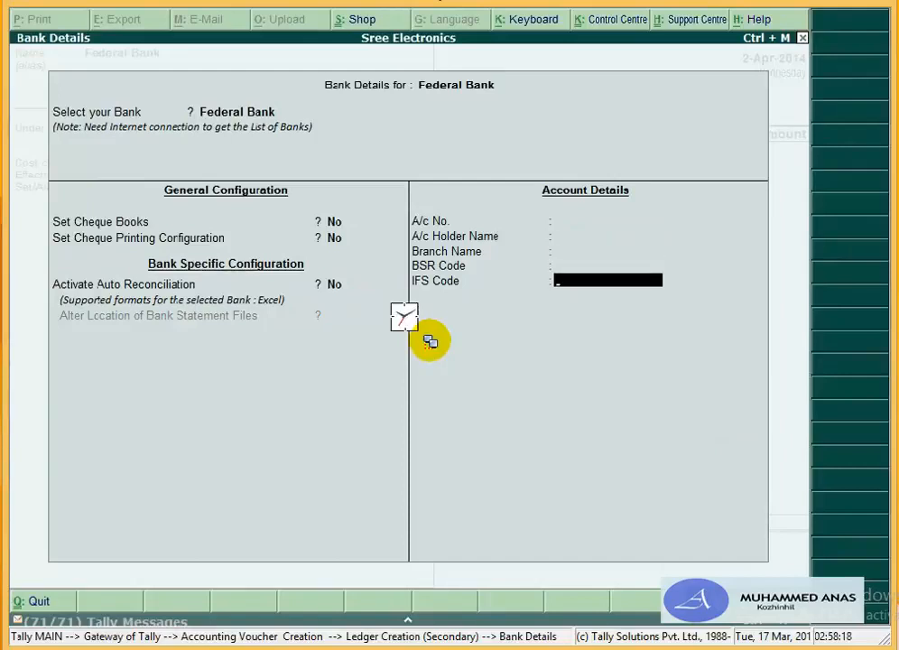
pyautogui.press('Return')
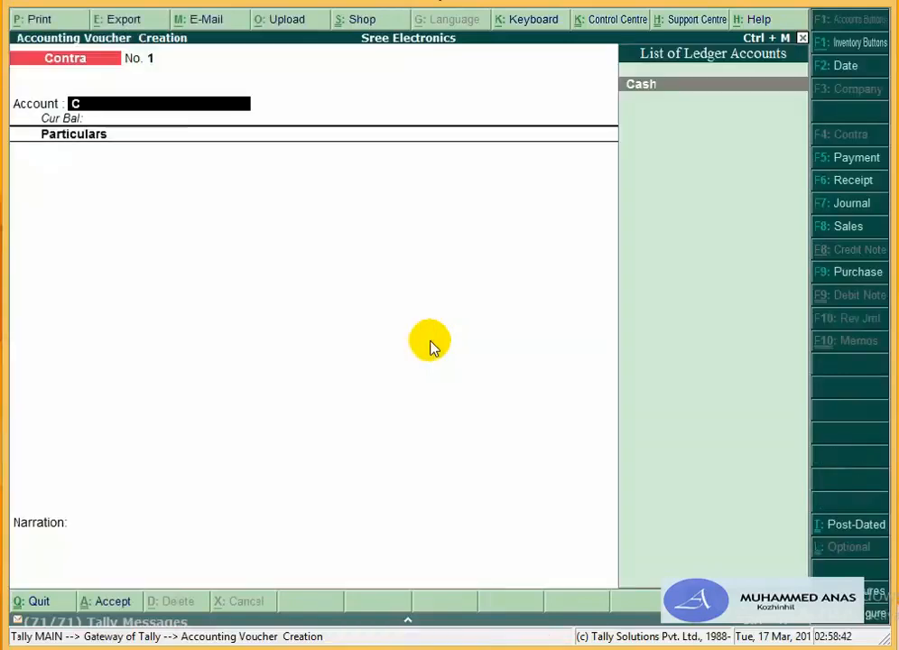
# Step: Enter the contra voucher with Federal Bank as the account and Cash for 2,75,000
pyautogui.write('a')
pyautogui.press('Return')
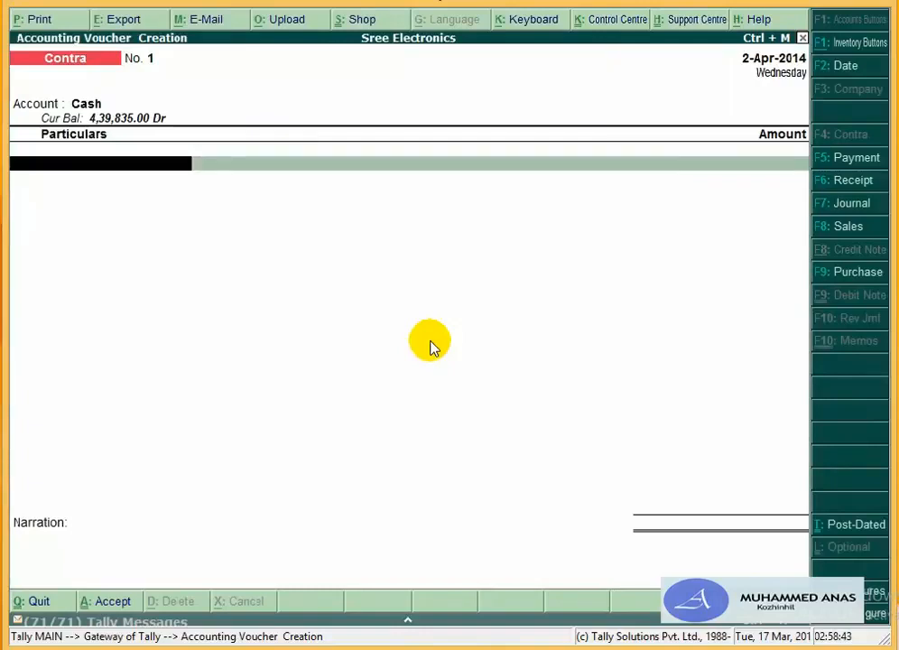
pyautogui.press('BackSpace')
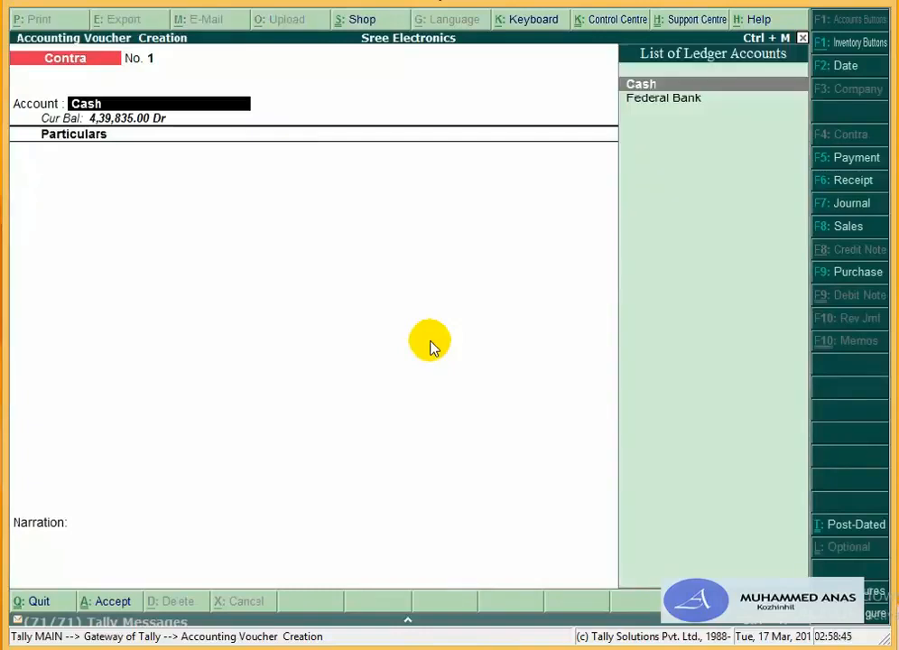
pyautogui.write('Fe')
pyautogui.press('Return')
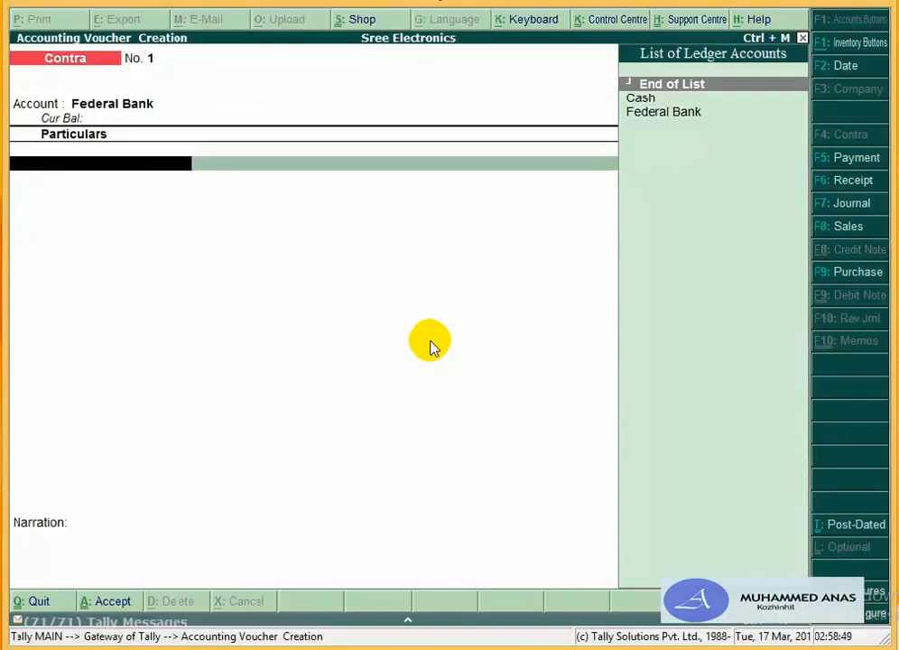
pyautogui.write('C')
pyautogui.press('Return')
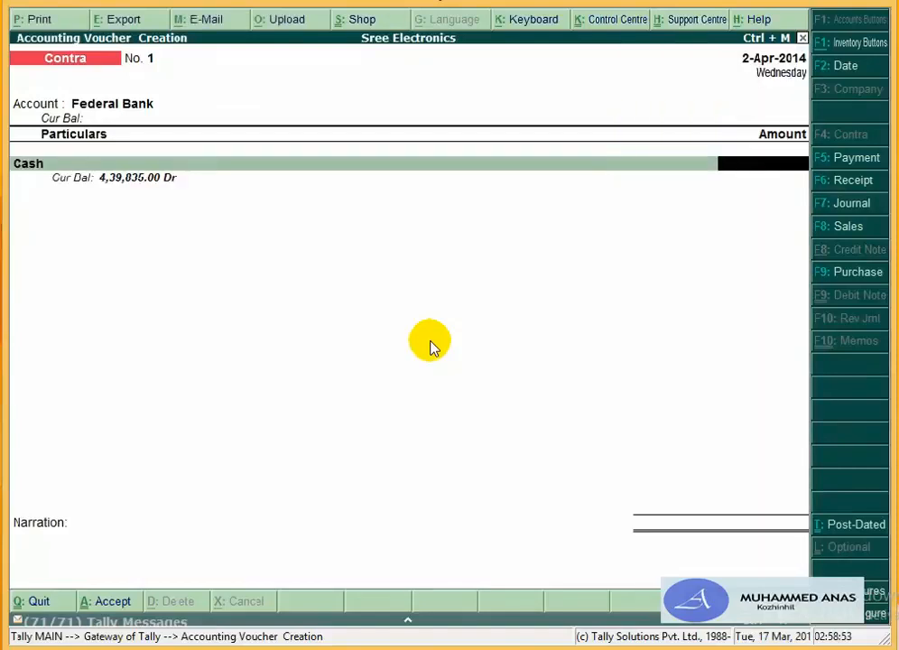
pyautogui.write('275000')
pyautogui.press('Return')
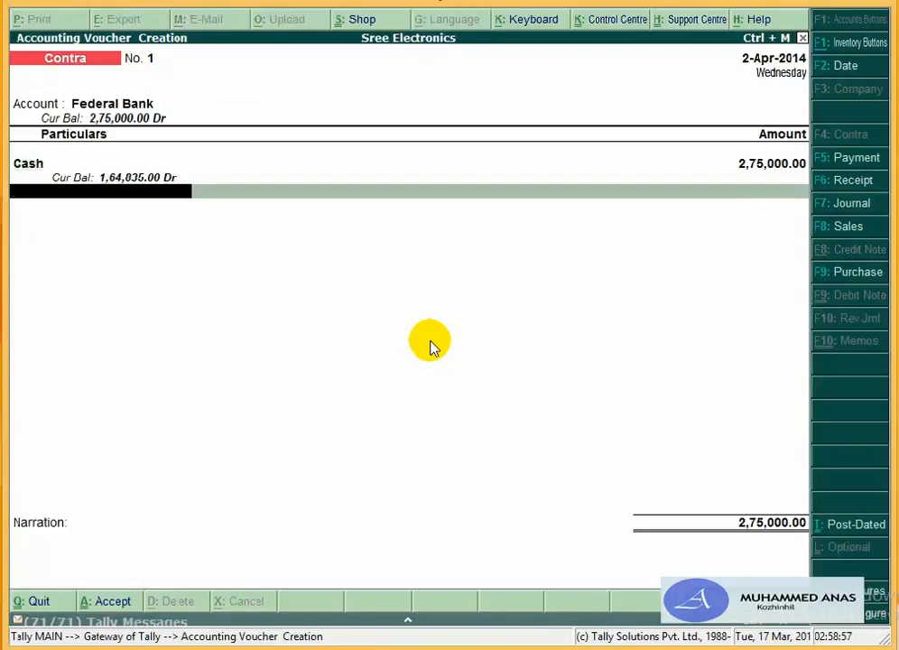
# Step: Accept the bank allocation and dismiss the cash denominations warning
pyautogui.press('Return')
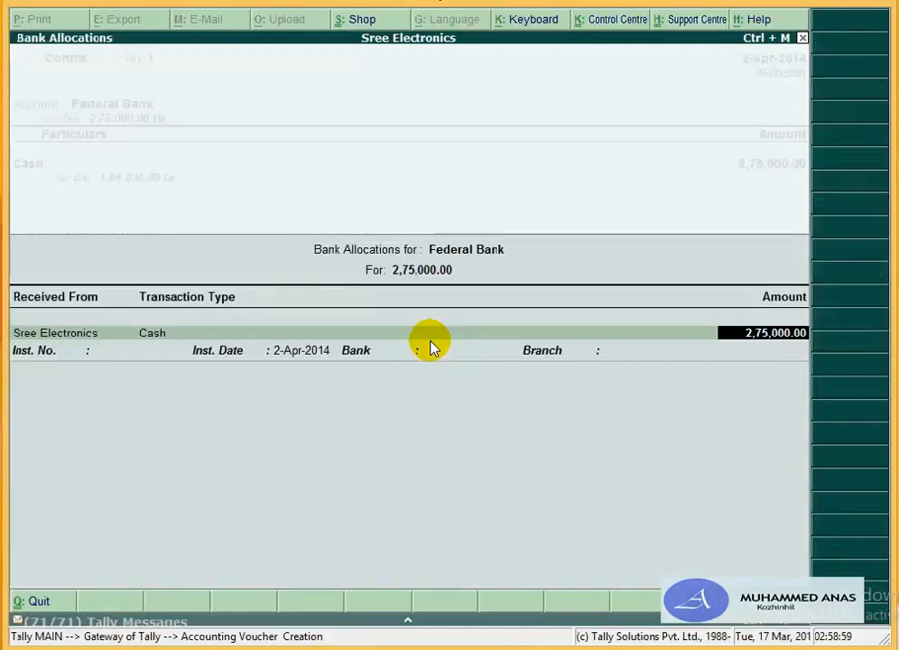
pyautogui.press('Return')
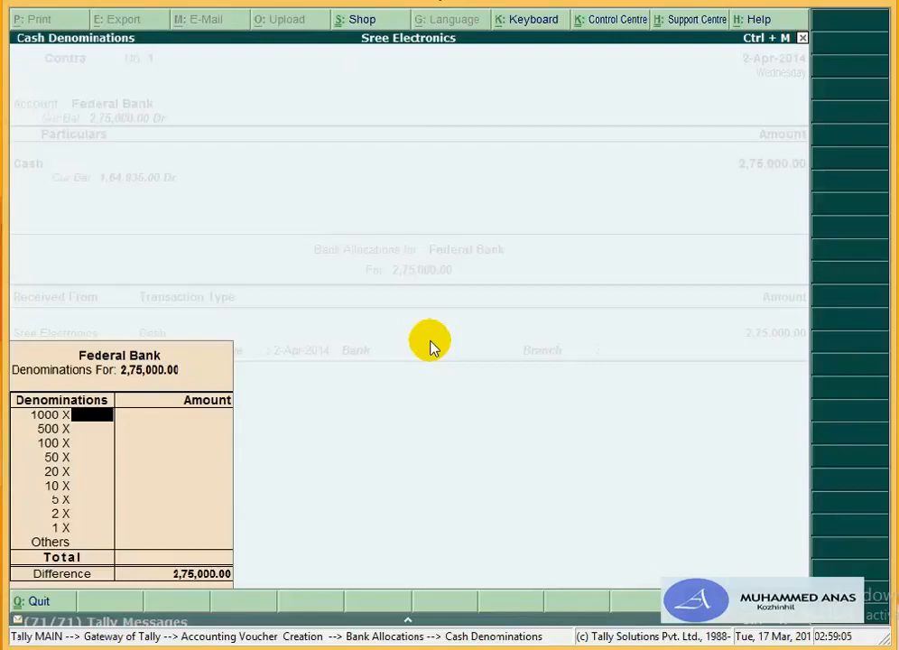
pyautogui.press('Return')
pyautogui.press('Return')
pyautogui.press('Return')
pyautogui.press('Return')
pyautogui.press('Return')
pyautogui.press('Return')
pyautogui.press('Return')
pyautogui.press('Return')
pyautogui.press('Return')
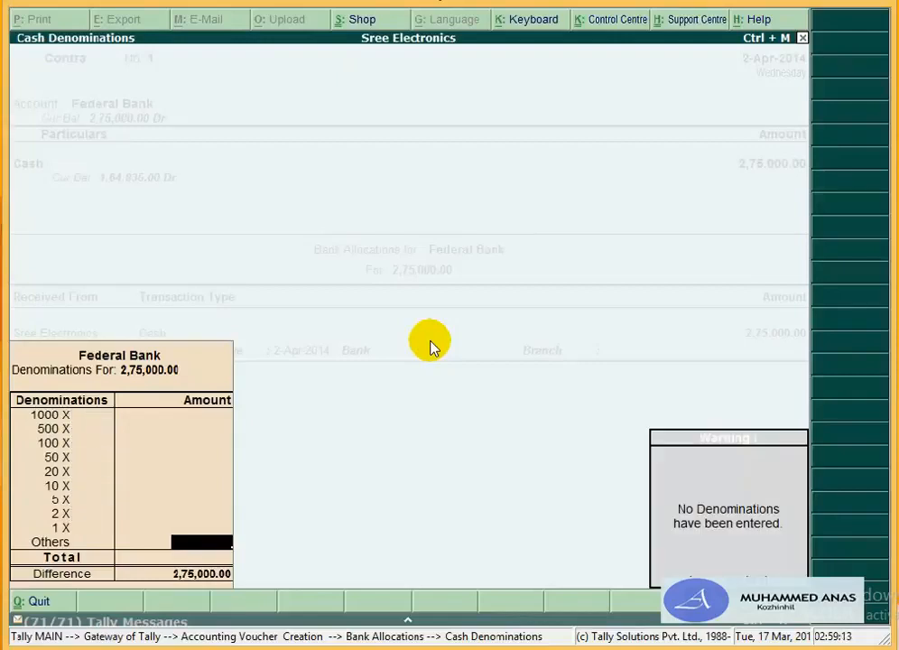
pyautogui.press('Return')
pyautogui.press('Return')
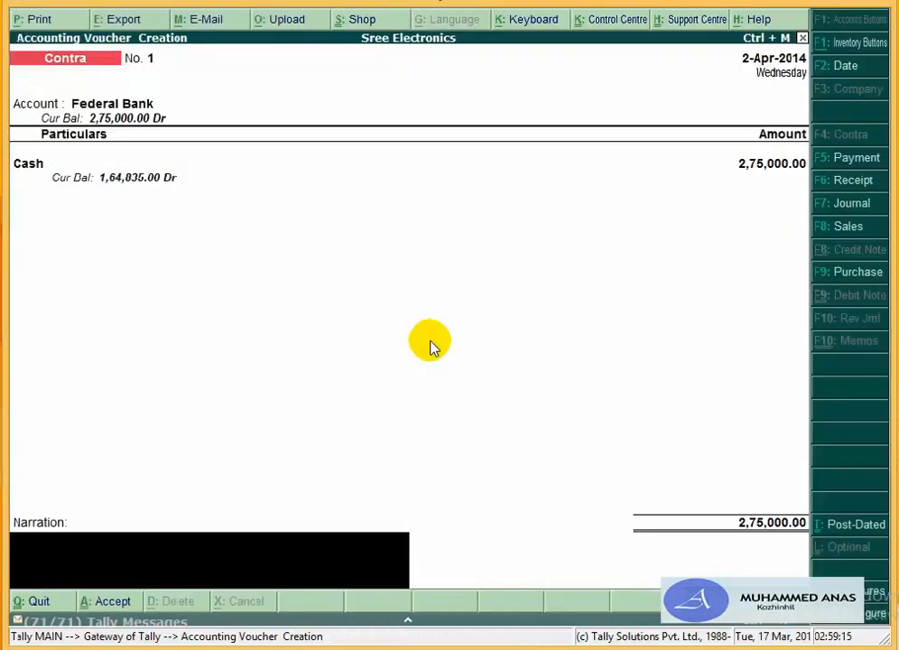
# Step: Add the narration 'being the cash deposited to bank' and save the contra voucher
pyautogui.write('beingt')
pyautogui.press('BackSpace')
pyautogui.write('the')
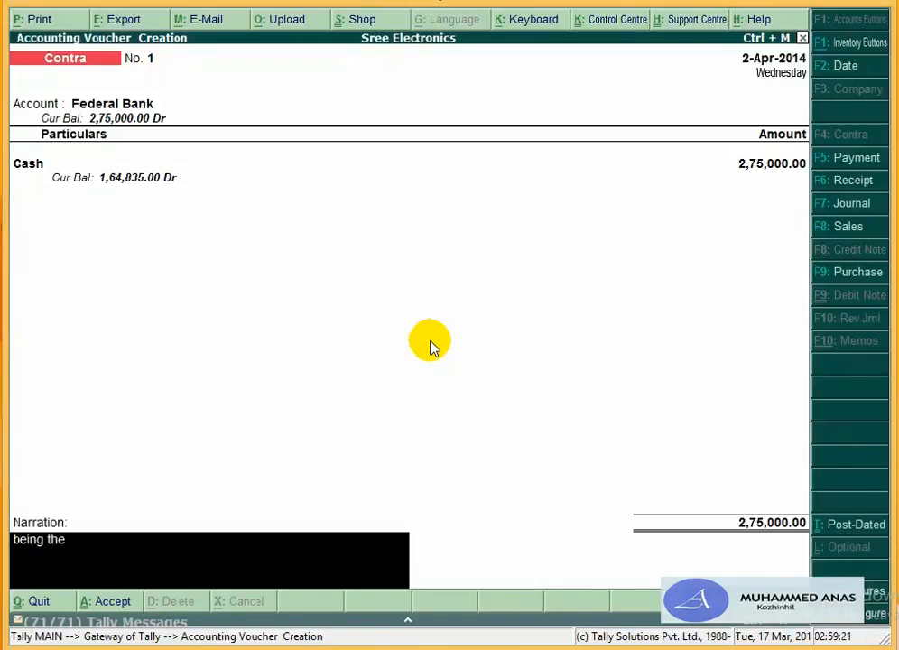
pyautogui.write(' cash depo')
pyautogui.write('sit')
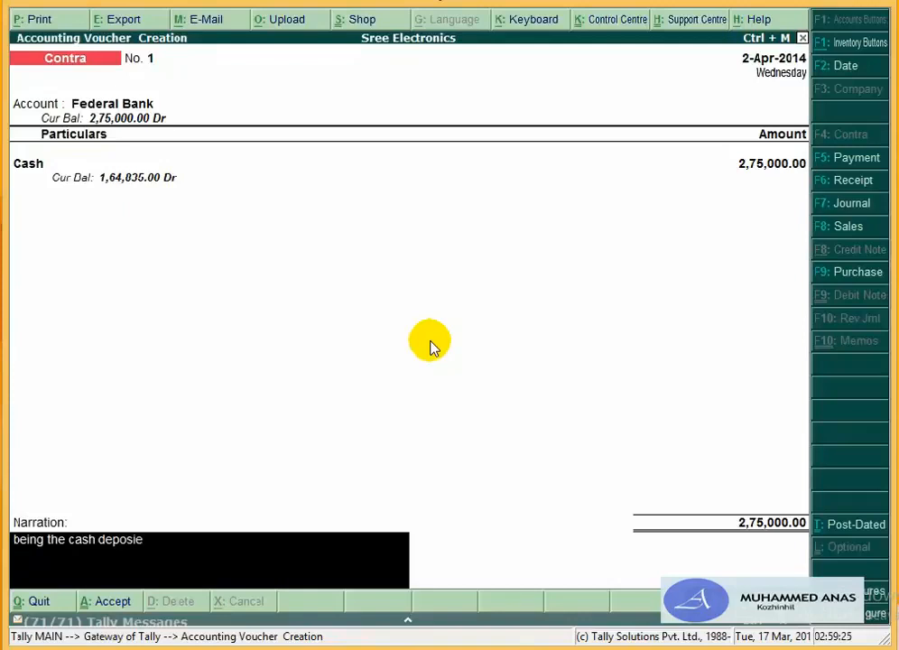
pyautogui.write('ed to bank')
pyautogui.press('Return')
pyautogui.press('Return')
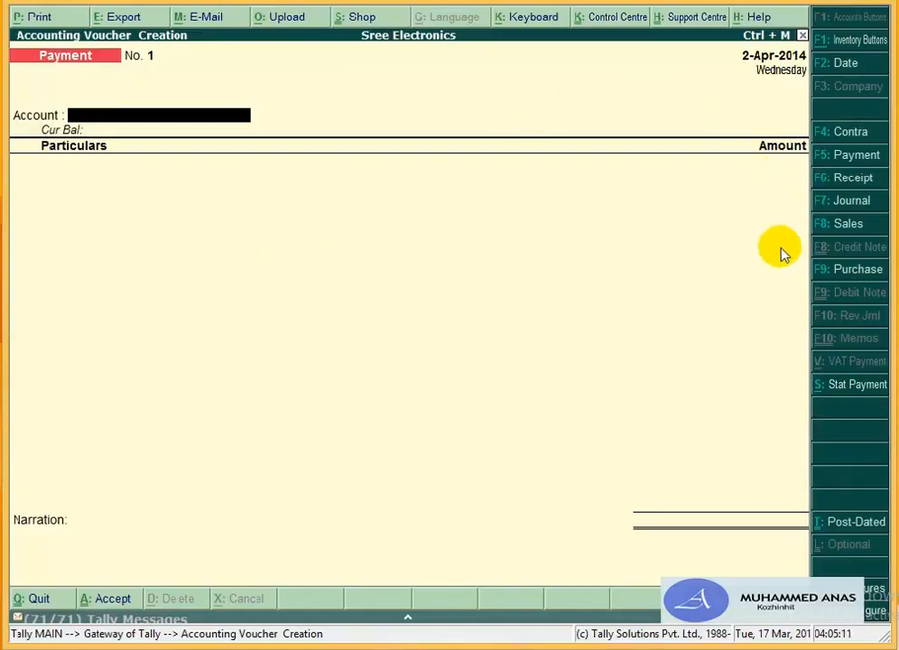
# Step: Switch to a new Purchase voucher using F9: Purchase
pyautogui.click(842, 274)
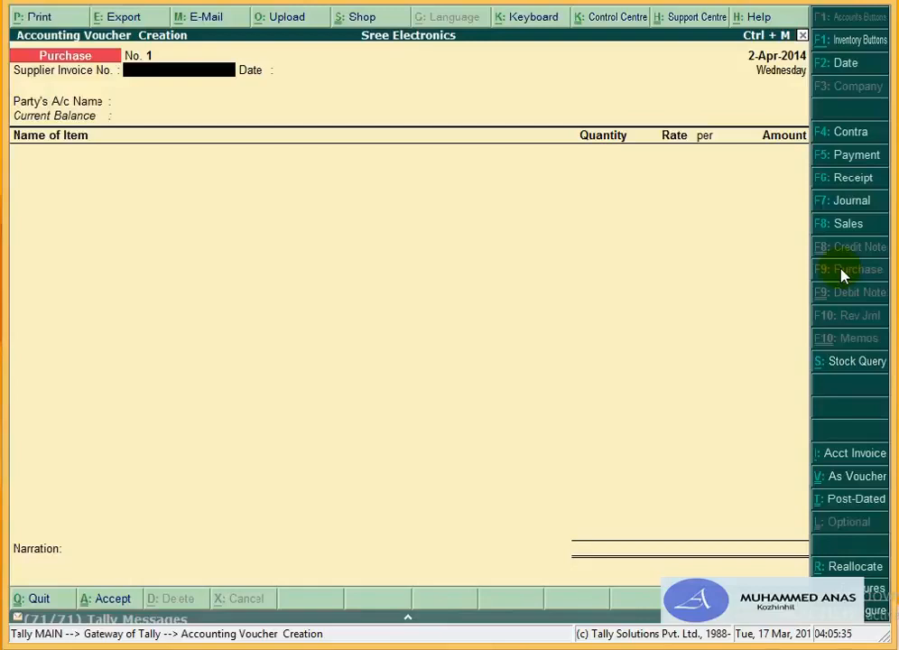
# Step: Enter supplier invoice number 12458, keep the 2-Apr-2014 date, and start a new party ledger
pyautogui.write('12458')
pyautogui.press('Return')
pyautogui.press('Return')
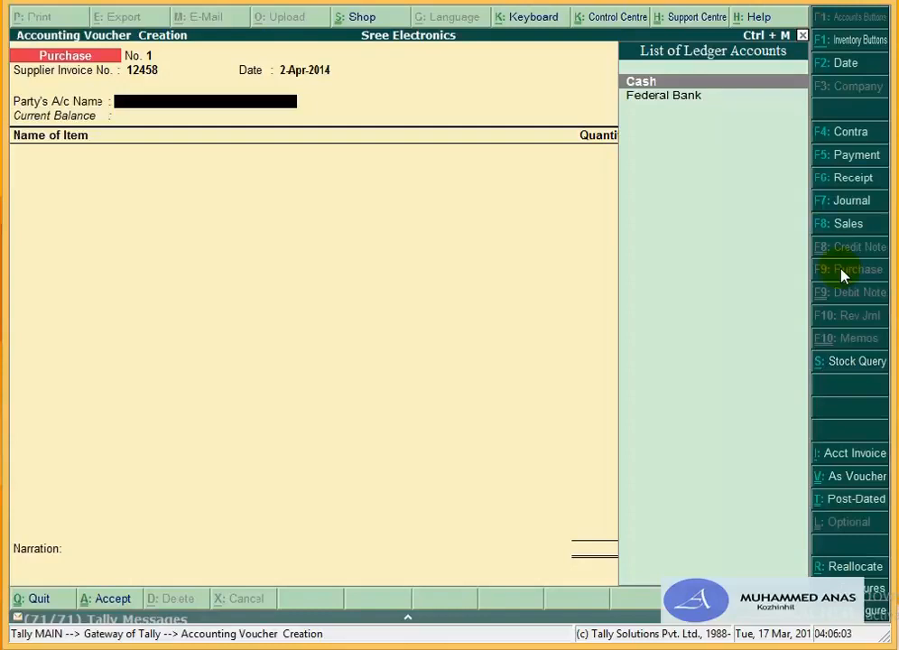
pyautogui.hotkey('alt', 'c')
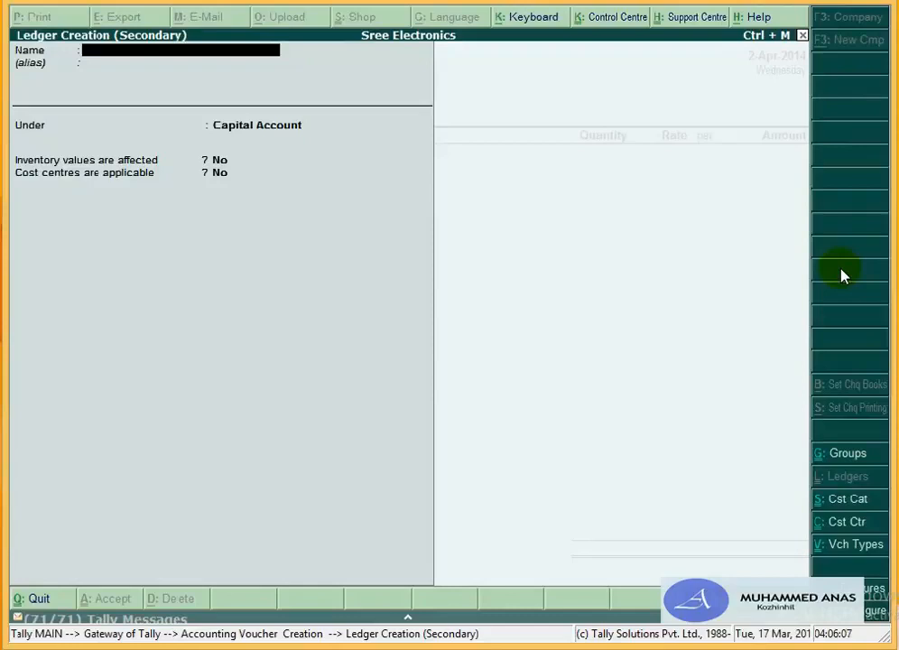
# Step: Create ledger Samsung Electronics India Ltd. under Sundry Creditors with bill-by-bill on, and save it
pyautogui.write('Samsung Elec')
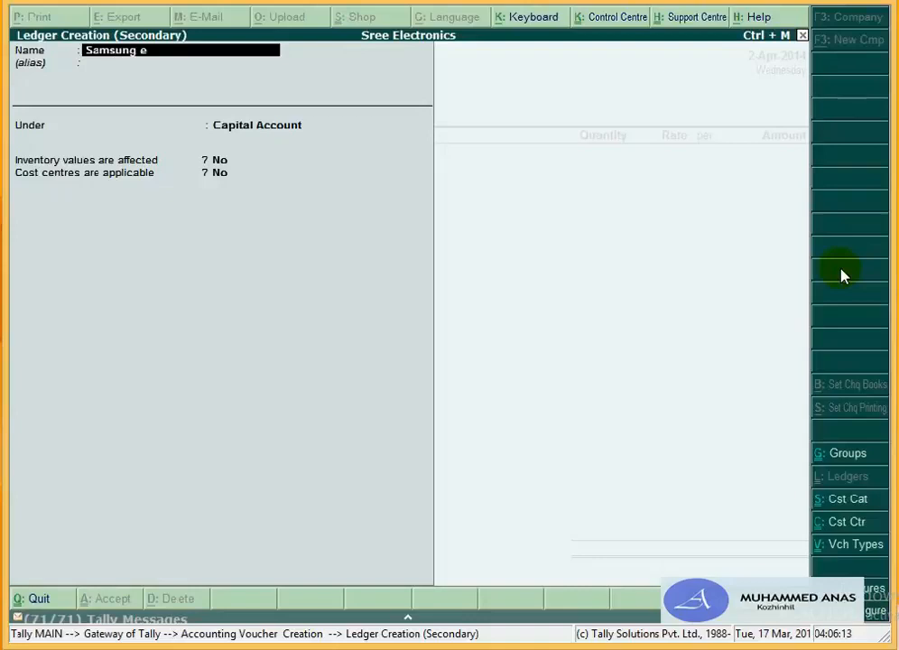
pyautogui.write('tronics India')
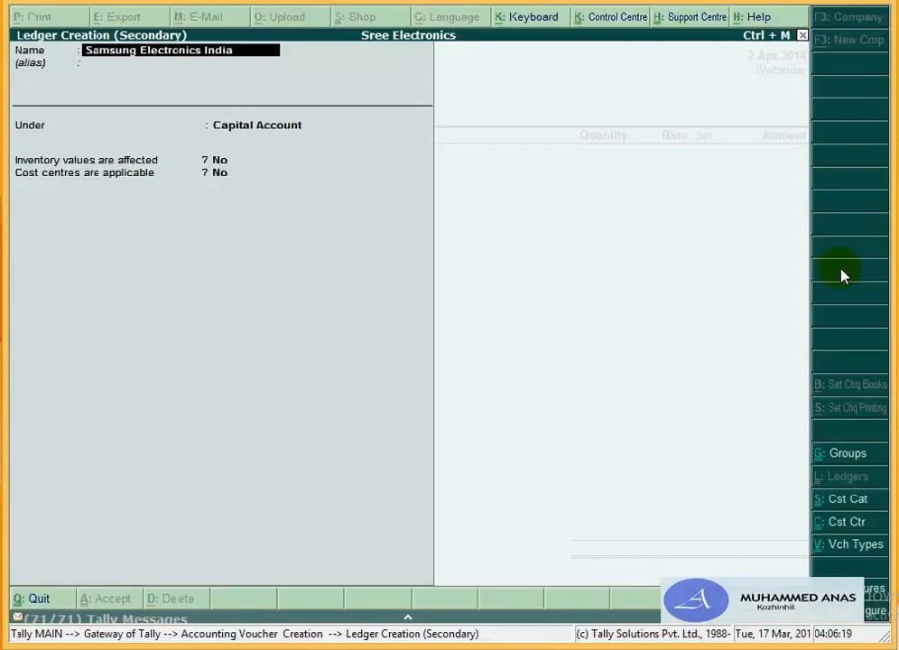
pyautogui.write(' Ltd.')
pyautogui.press('Return')
pyautogui.press('Return')
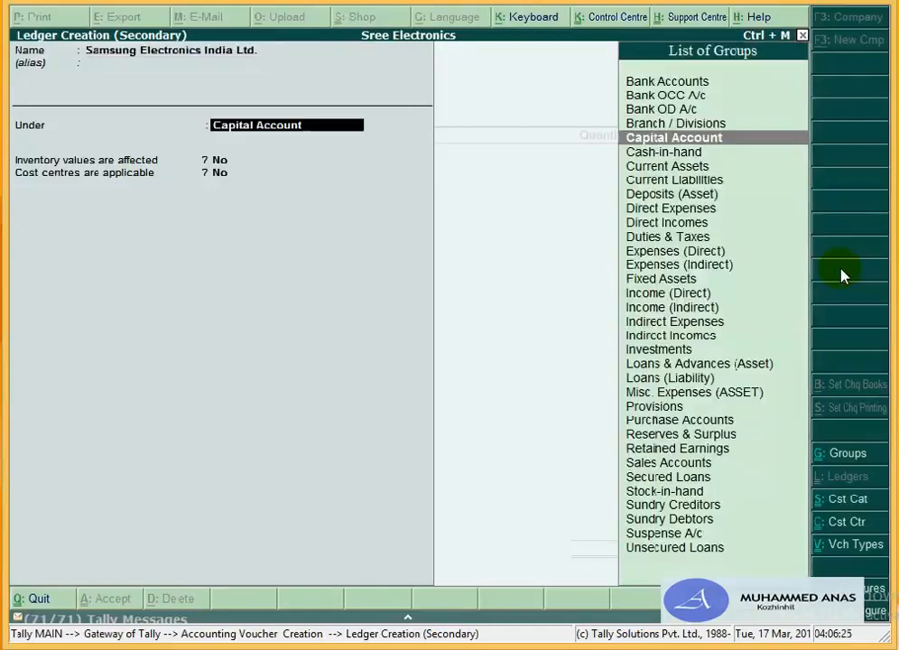
pyautogui.write('Su')
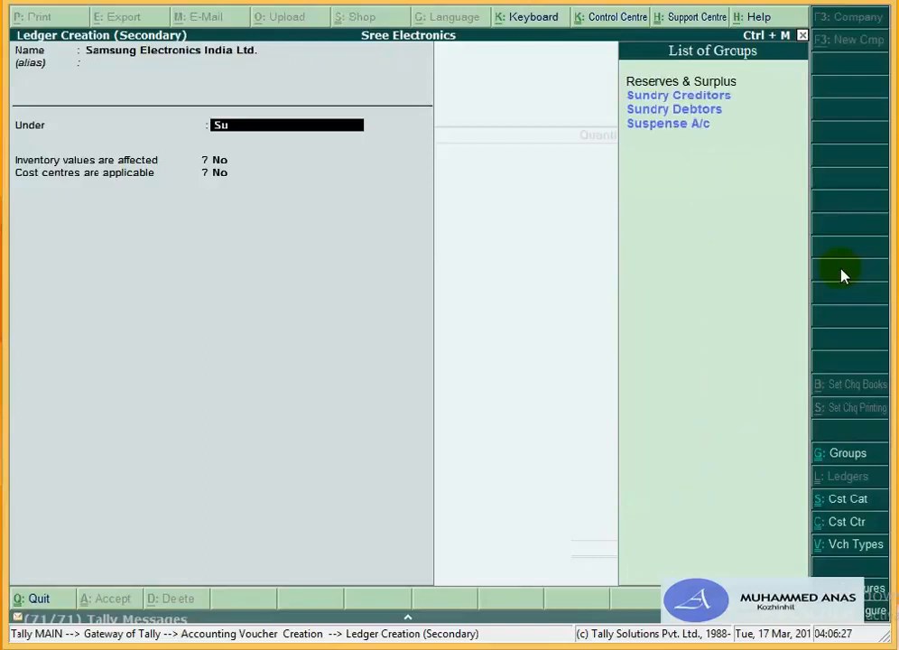
pyautogui.press('Down')
pyautogui.press('Return')
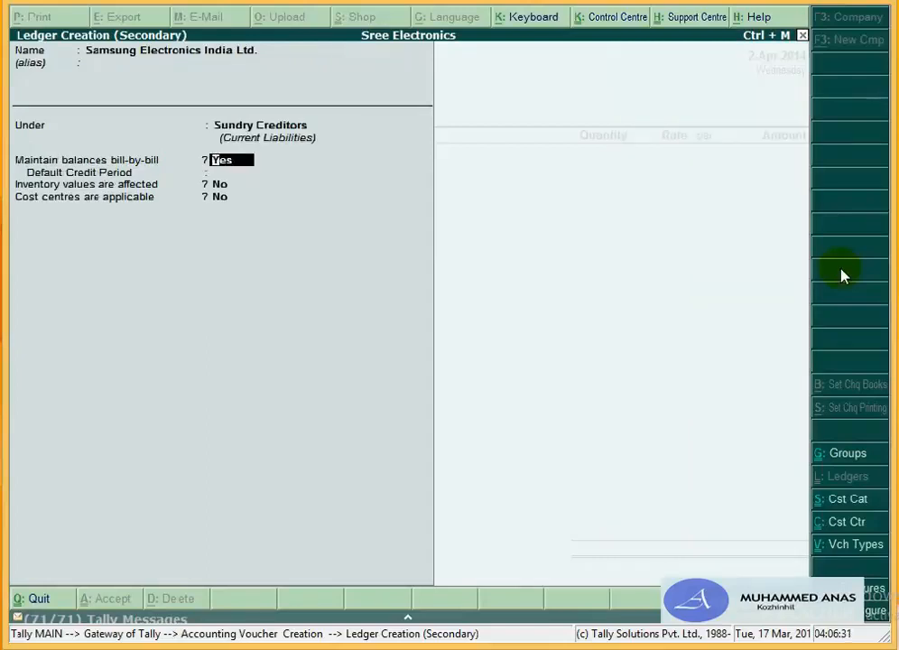
pyautogui.press('Return')
pyautogui.press('Return')
pyautogui.press('Return')
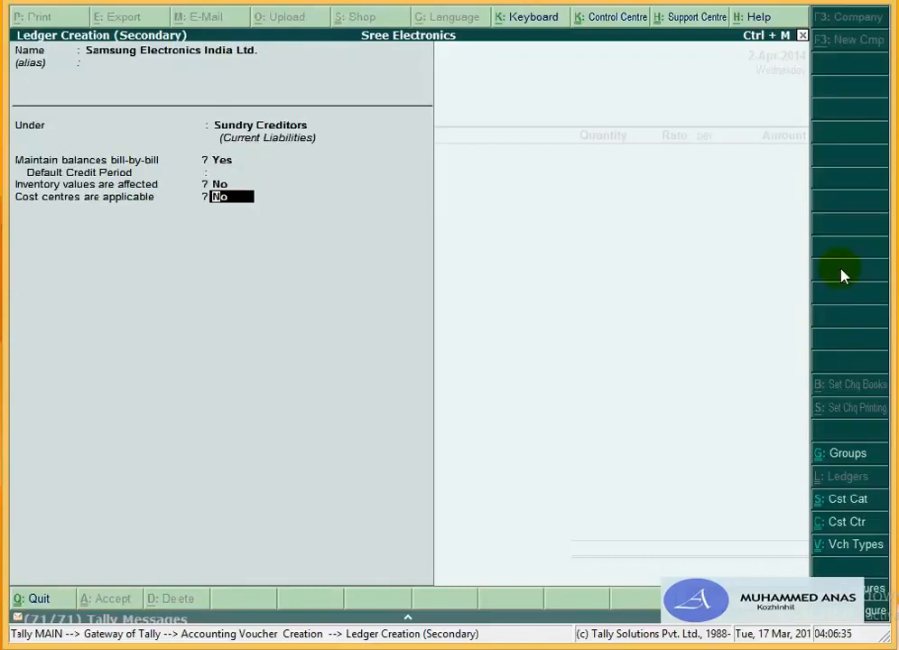
pyautogui.press('Return')
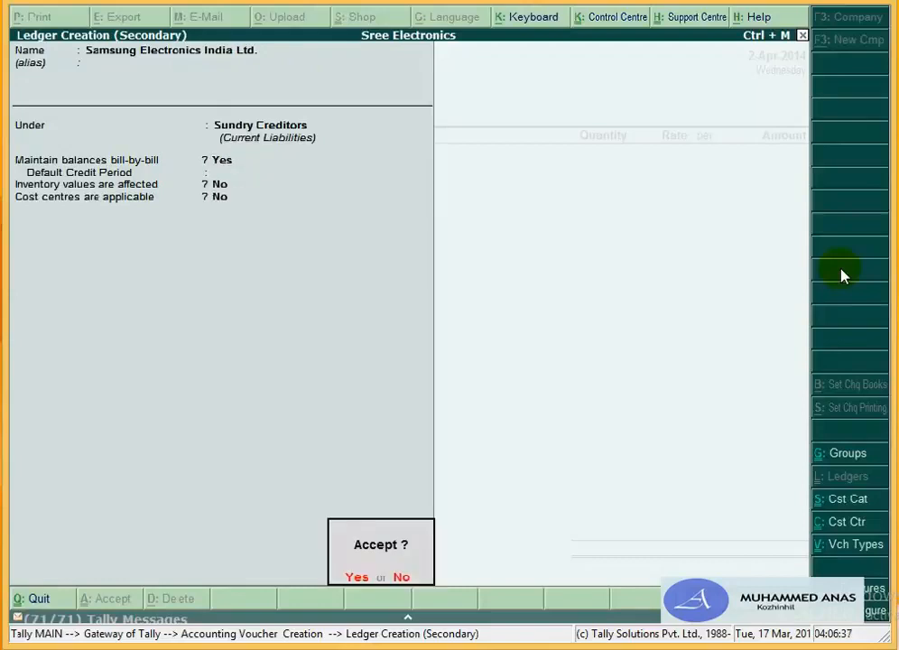
pyautogui.press('Return')
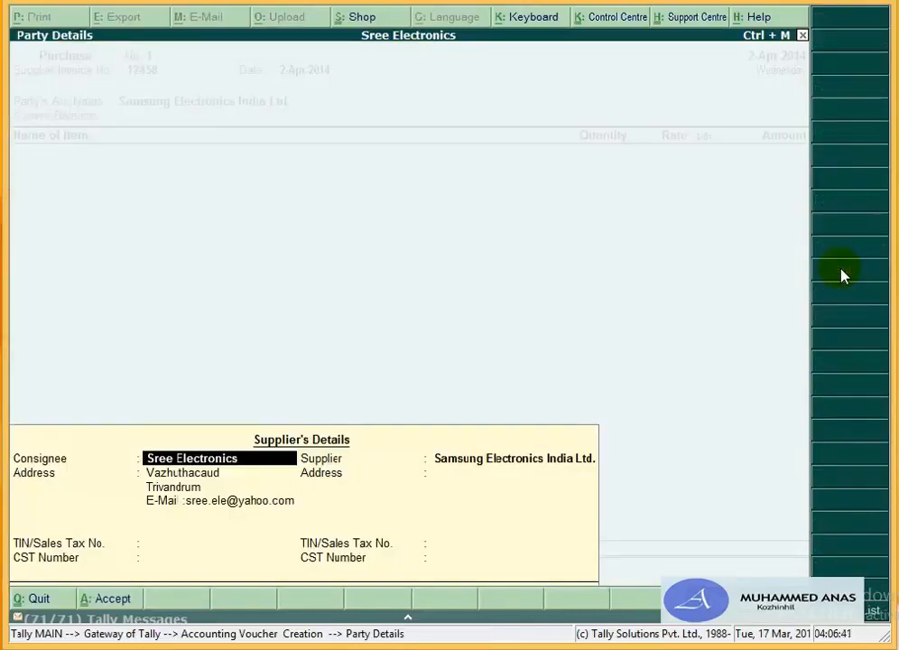
pyautogui.press('Return')
pyautogui.press('Return')
pyautogui.press('Return')
pyautogui.press('Return')
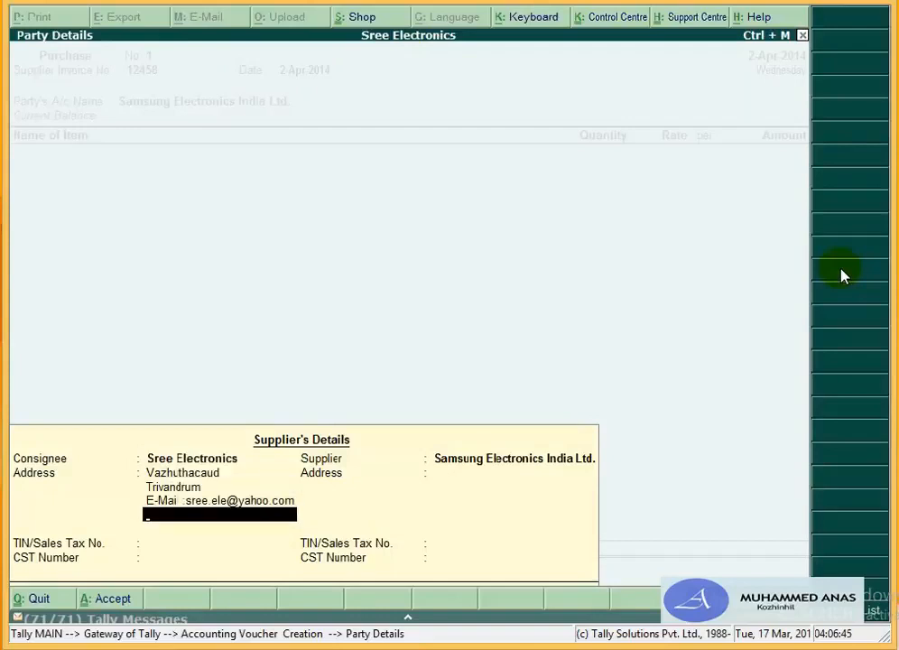
pyautogui.press('Return')
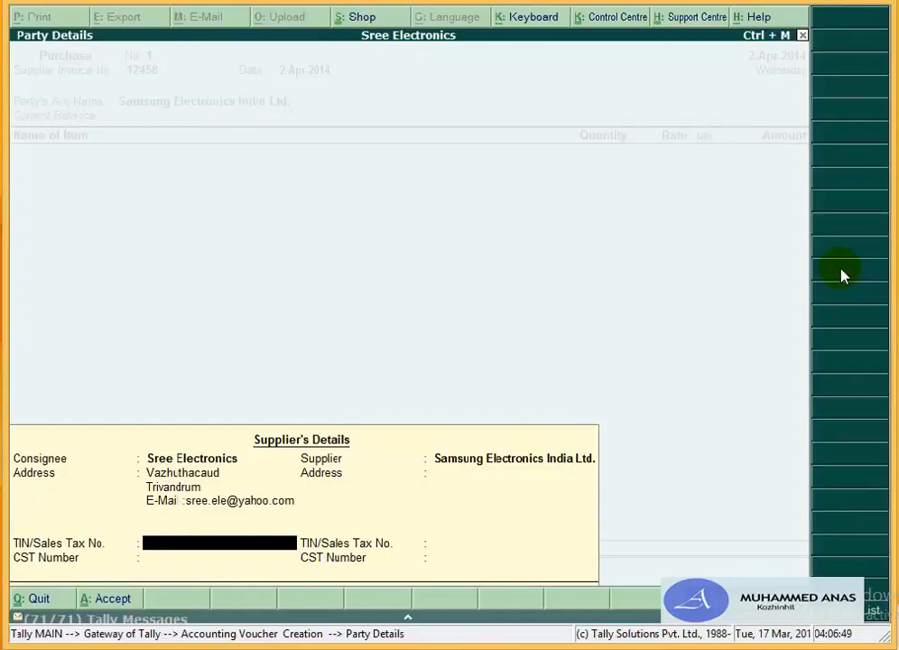
pyautogui.write('789456123')
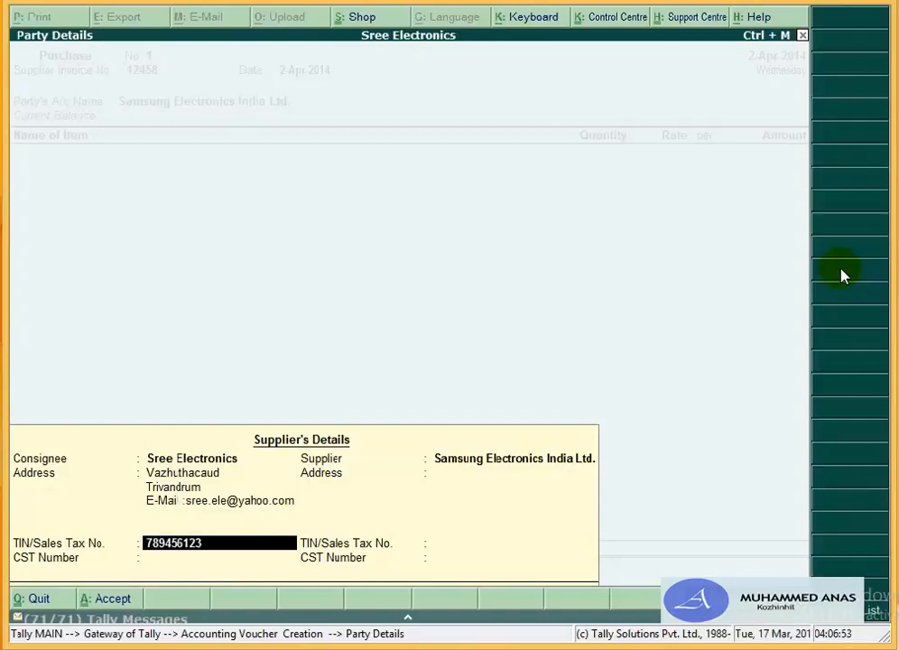
pyautogui.press('Return')
pyautogui.write('1457896541')
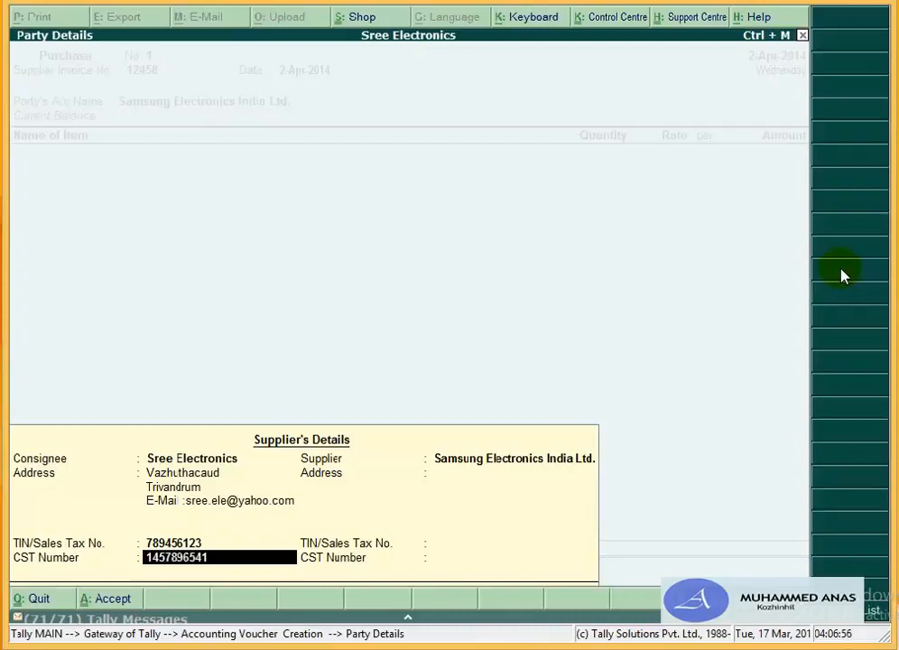
pyautogui.press('Return')
# Step: Enter the supplier address M. G. Road, Ernakulam
pyautogui.press('Up')
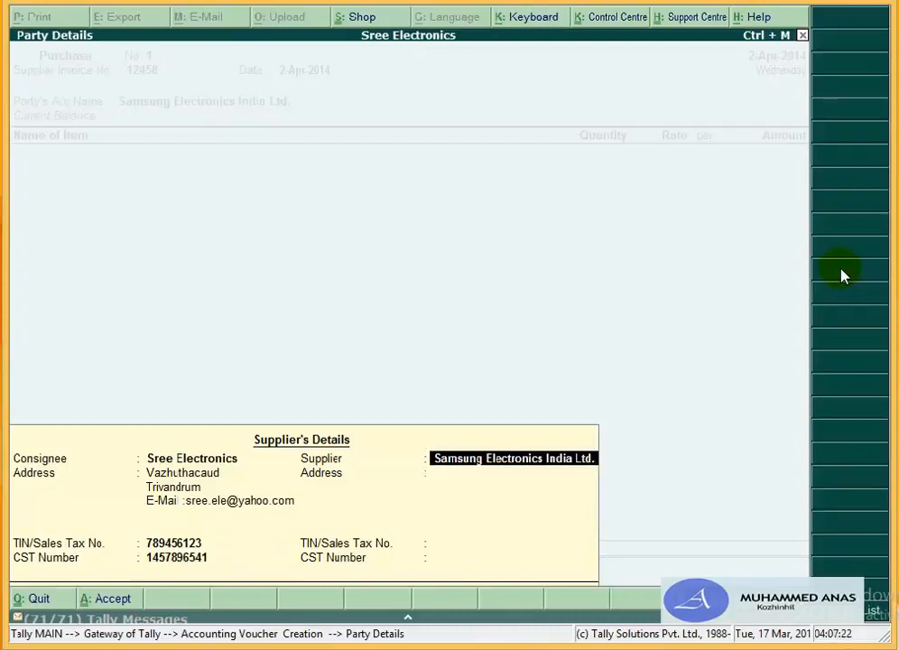
pyautogui.press('Return')
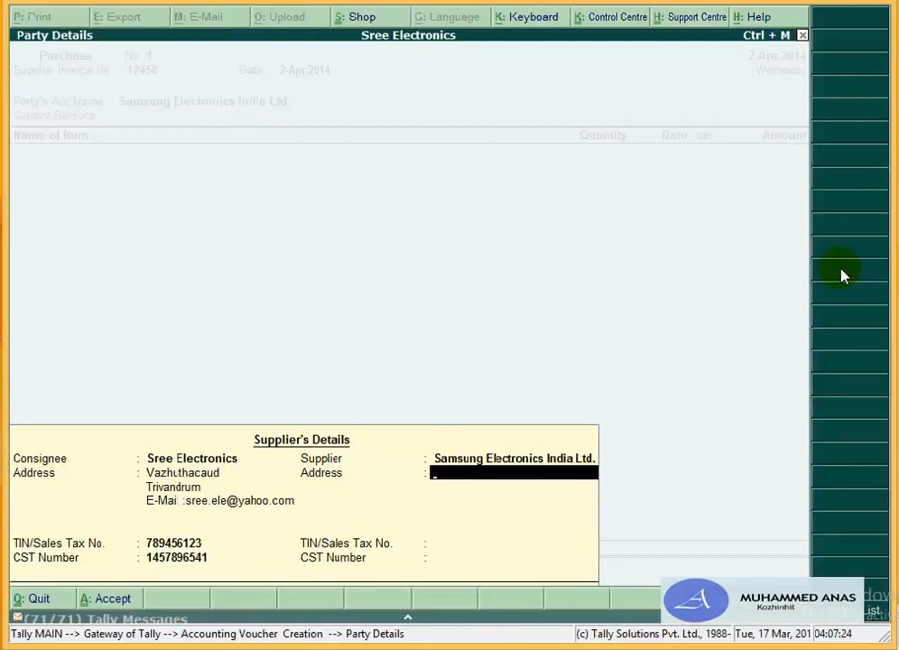
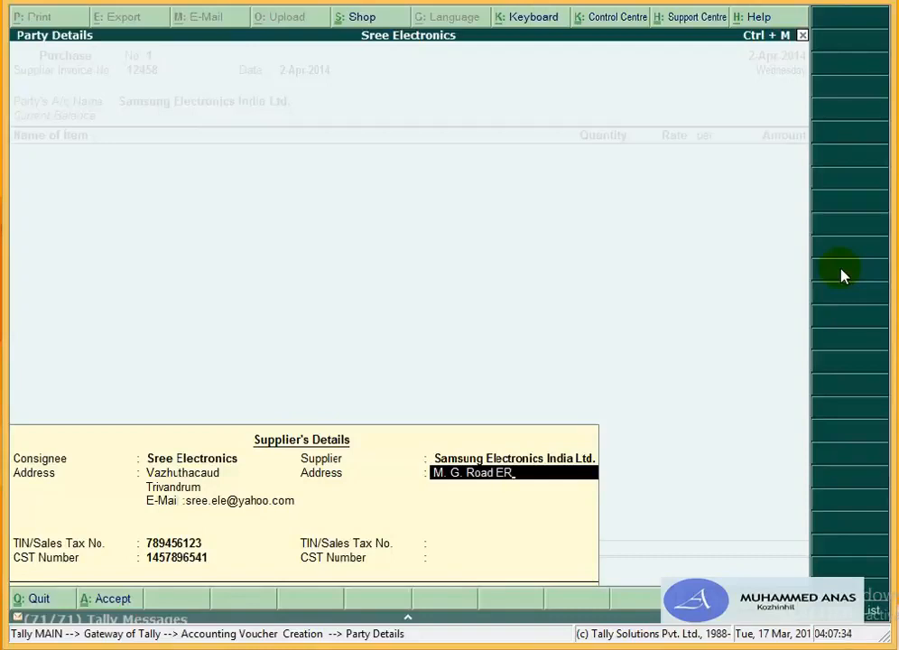
pyautogui.press('BackSpace')
pyautogui.press('BackSpace')
pyautogui.press('BackSpace')
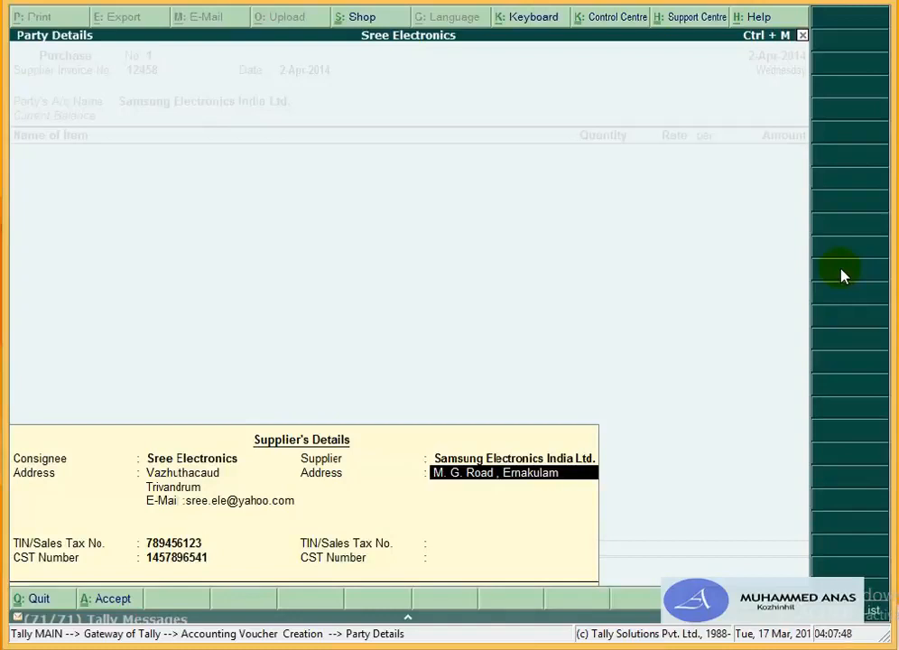
pyautogui.press('Return')
pyautogui.press('Return')
pyautogui.press('Return')
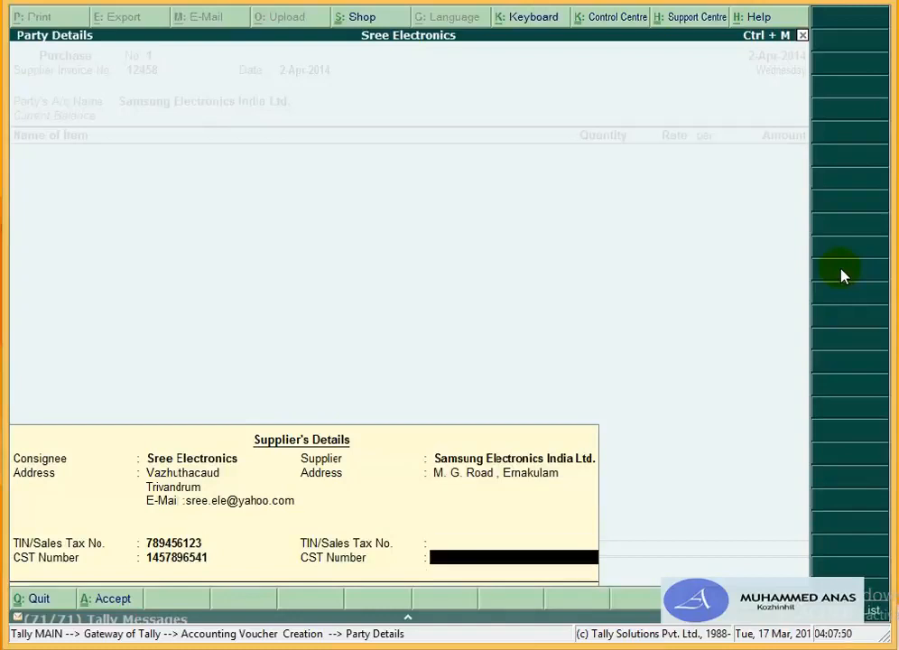
pyautogui.press('Up')
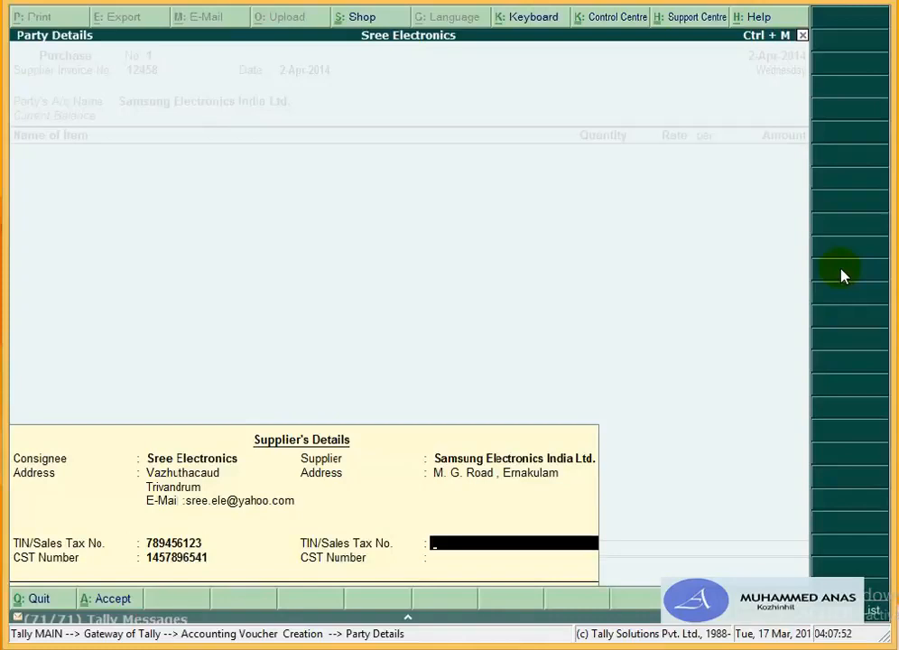
pyautogui.press('Return')
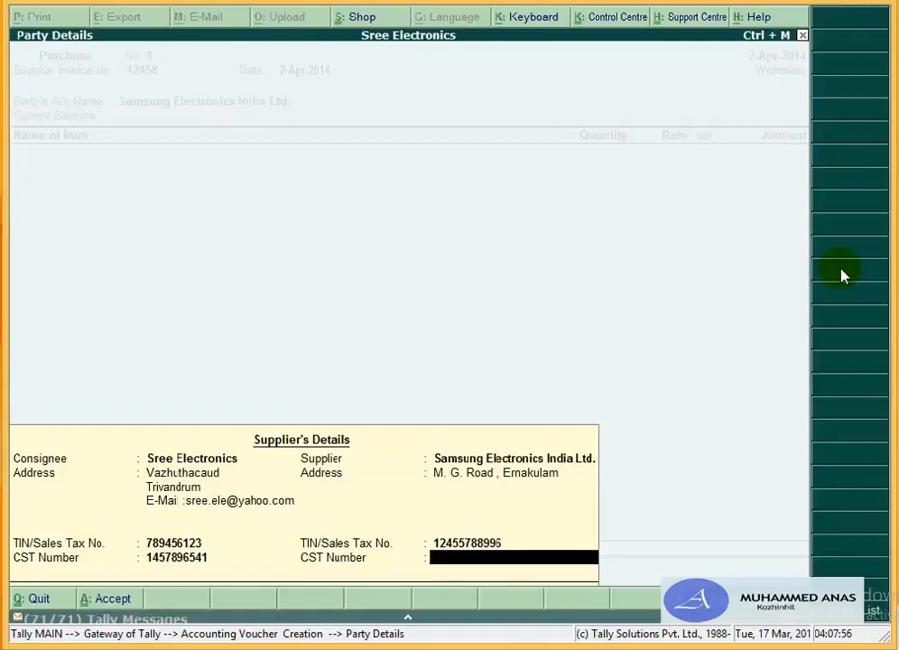
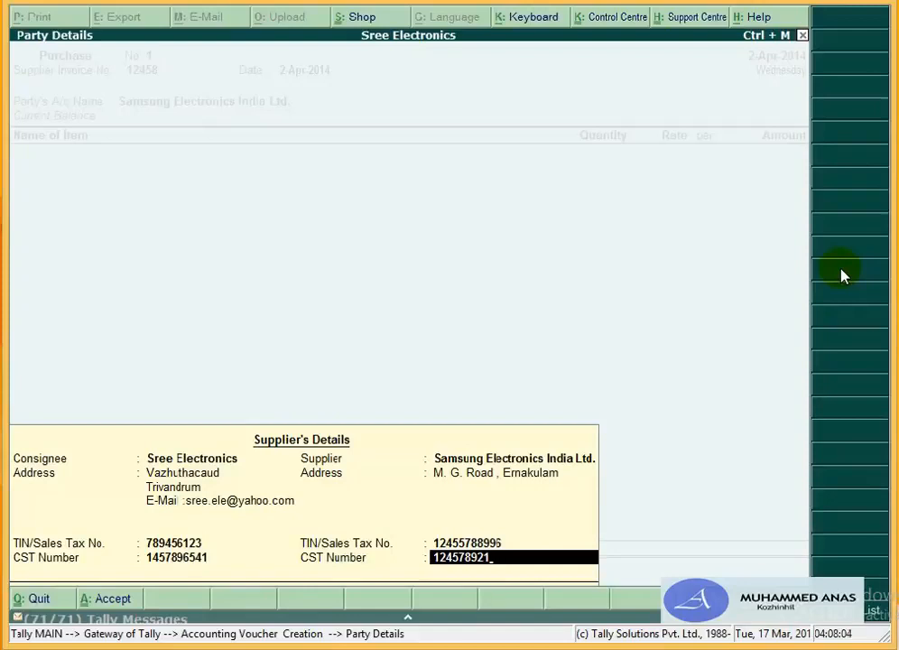
pyautogui.press('Return')
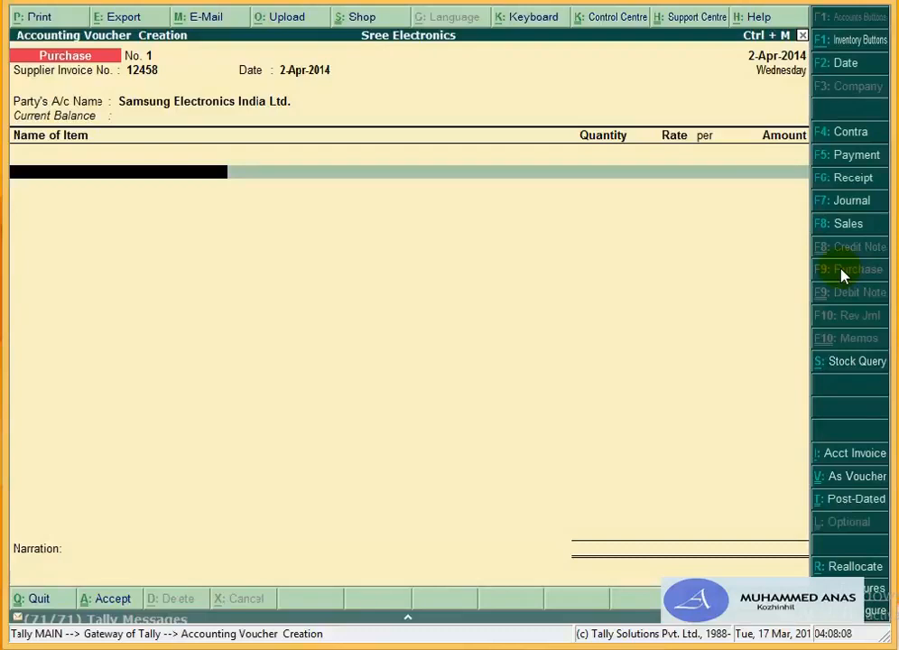
# Step: Allocate Samsung Refrigerator 190 Ltrs. to Godown Fridge: 5 Nos. at 7,890 each, 39,450 total
pyautogui.write('S')
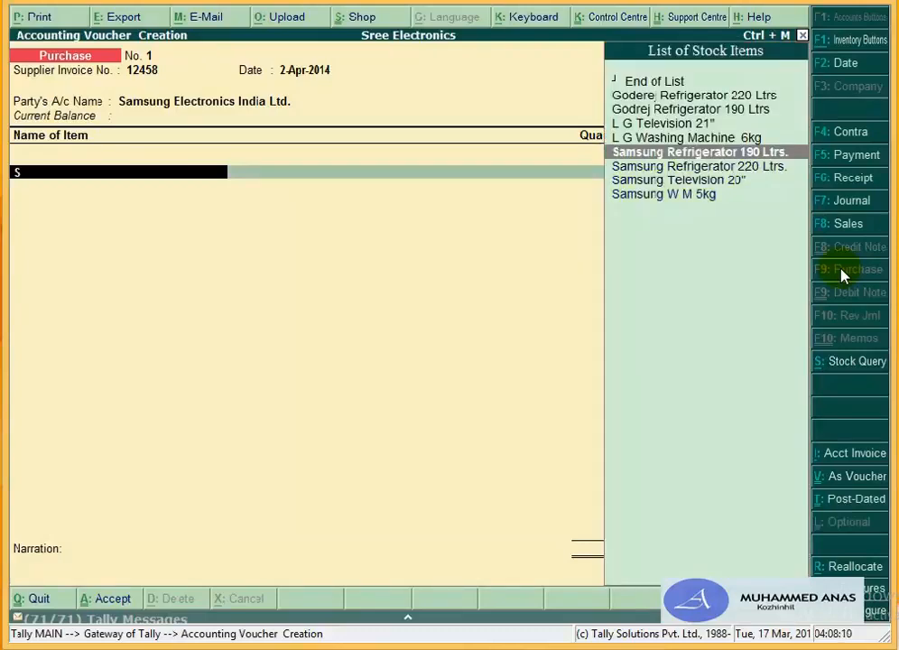
pyautogui.press('Return')
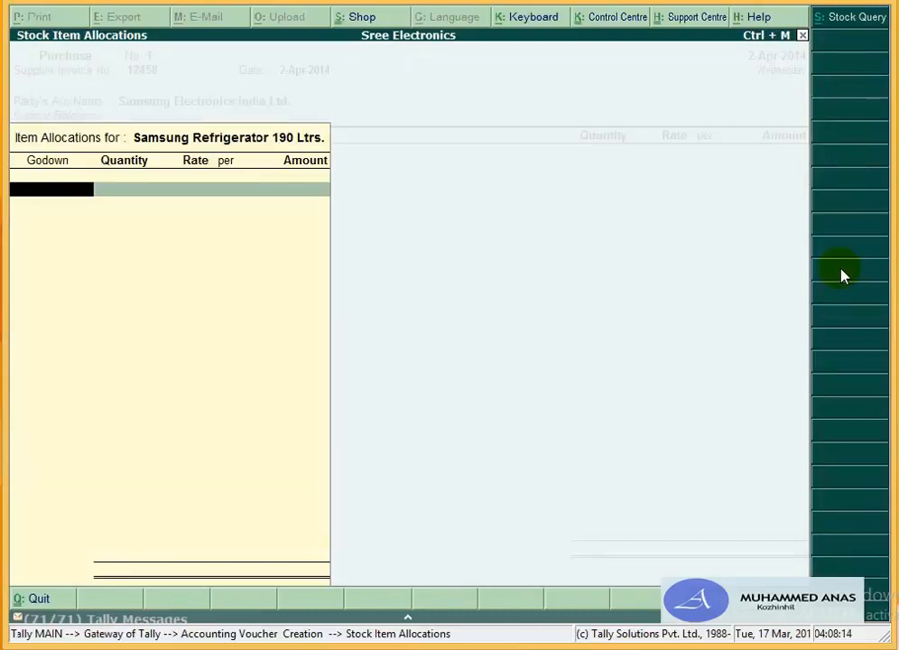
pyautogui.press('Return')
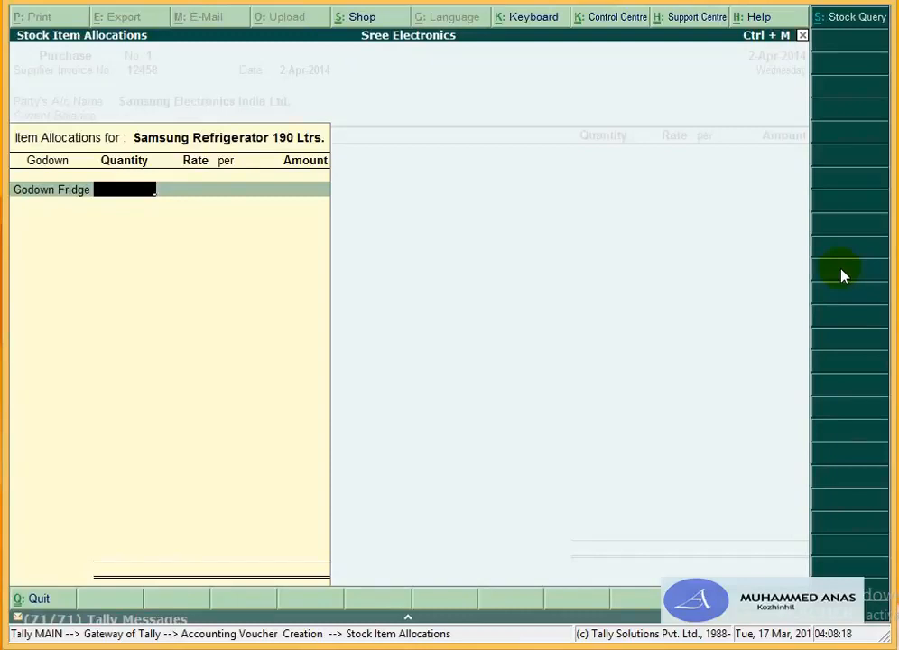
pyautogui.press('BackSpace')
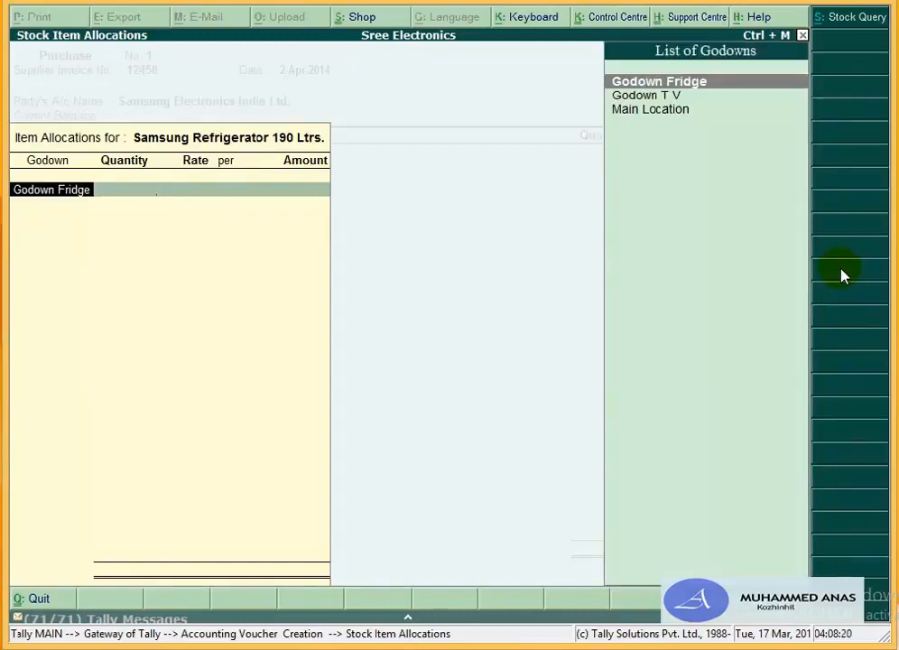
pyautogui.press('Return')
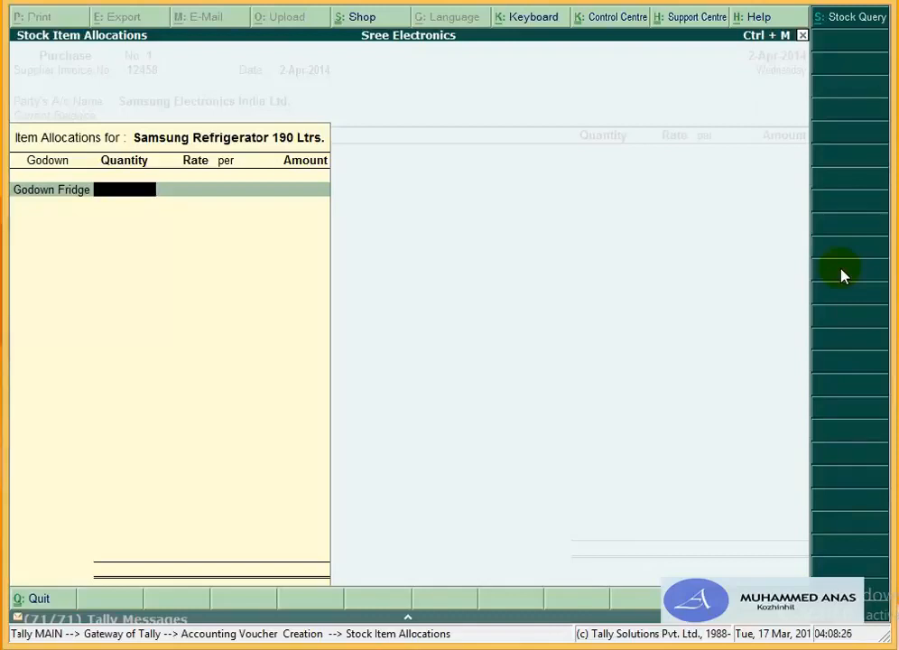
pyautogui.write('5')
pyautogui.press('Return')
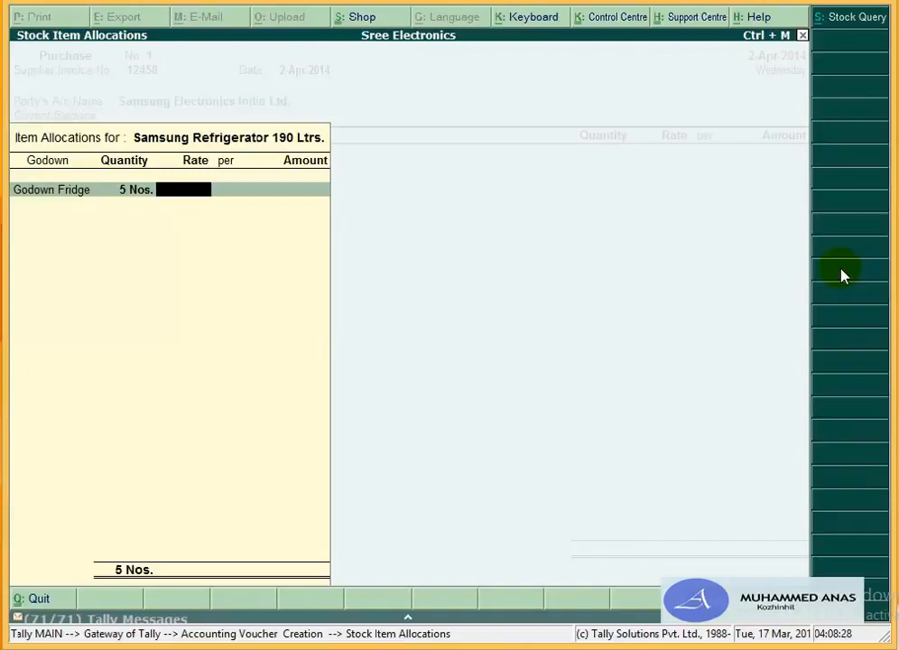
pyautogui.write('7890')
pyautogui.press('Return')
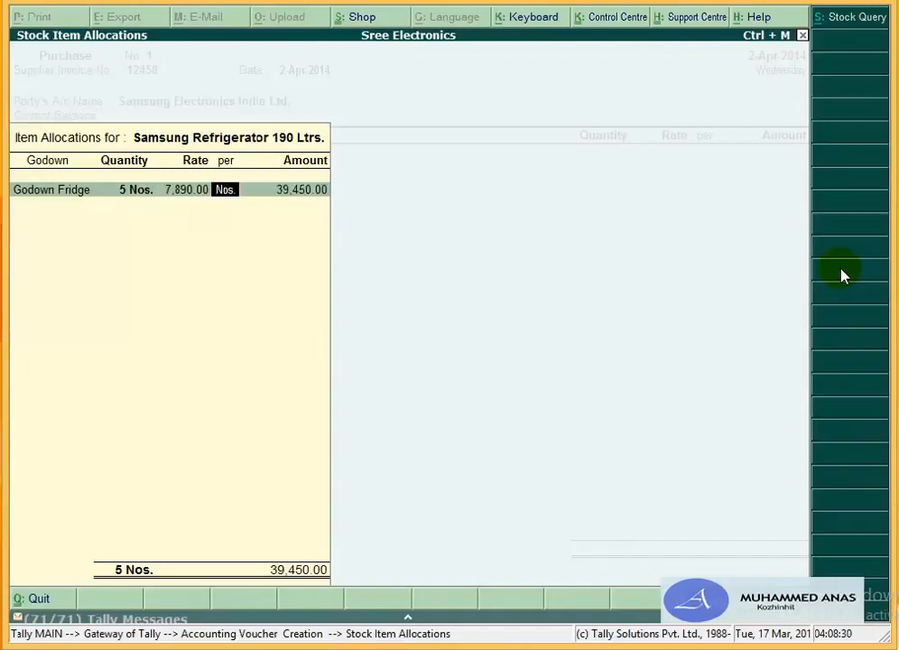
pyautogui.press('Return')
pyautogui.press('Return')
pyautogui.press('Return')
pyautogui.press('Return')
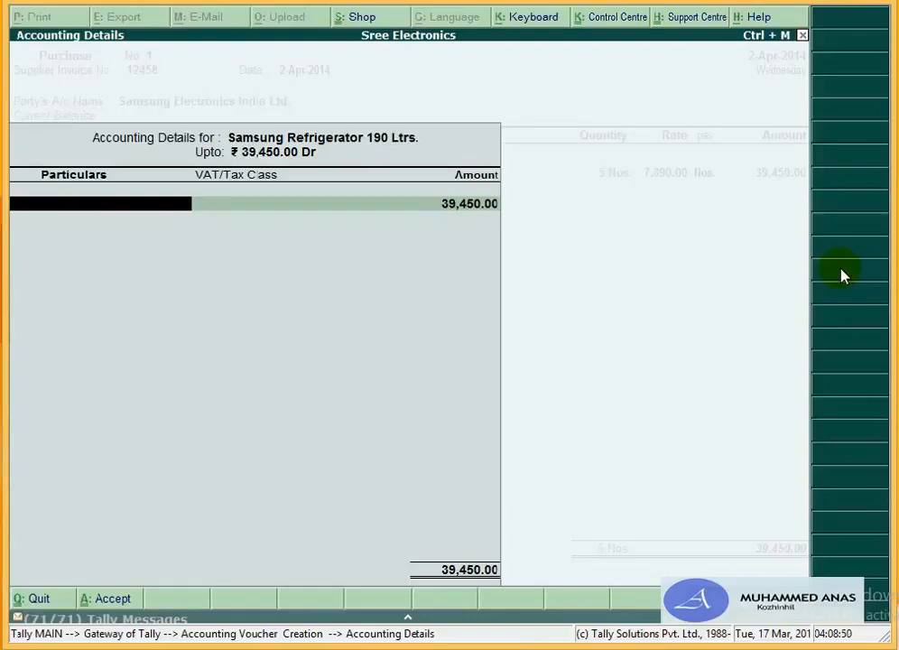
# Step: Create ledger 'Purchase 12.5%' under Purchase Accounts, type Not Applicable, used in VAT returns Yes
pyautogui.hotkey('alt', 'c')
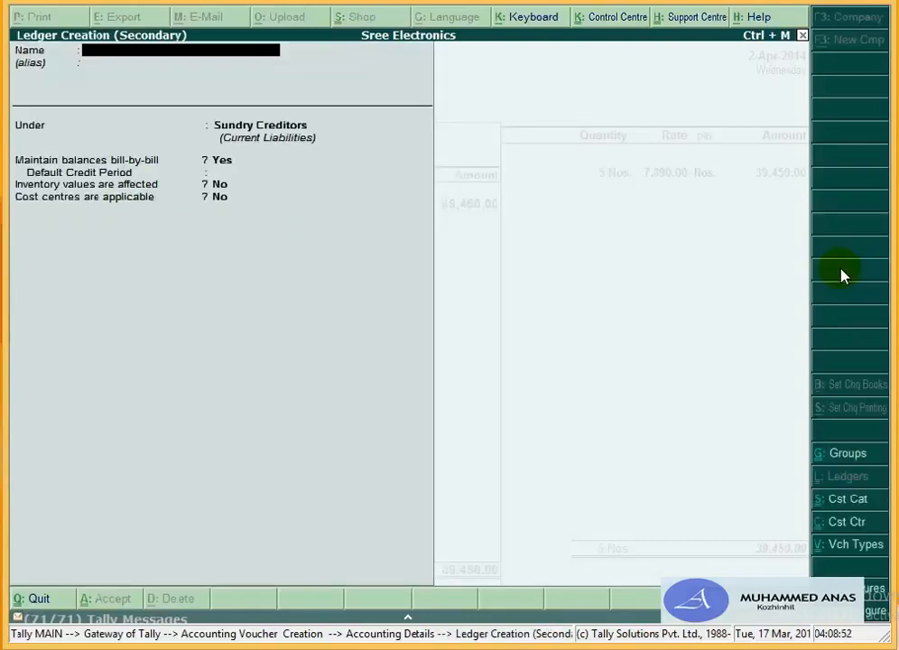
pyautogui.write('Purchase 12.5')
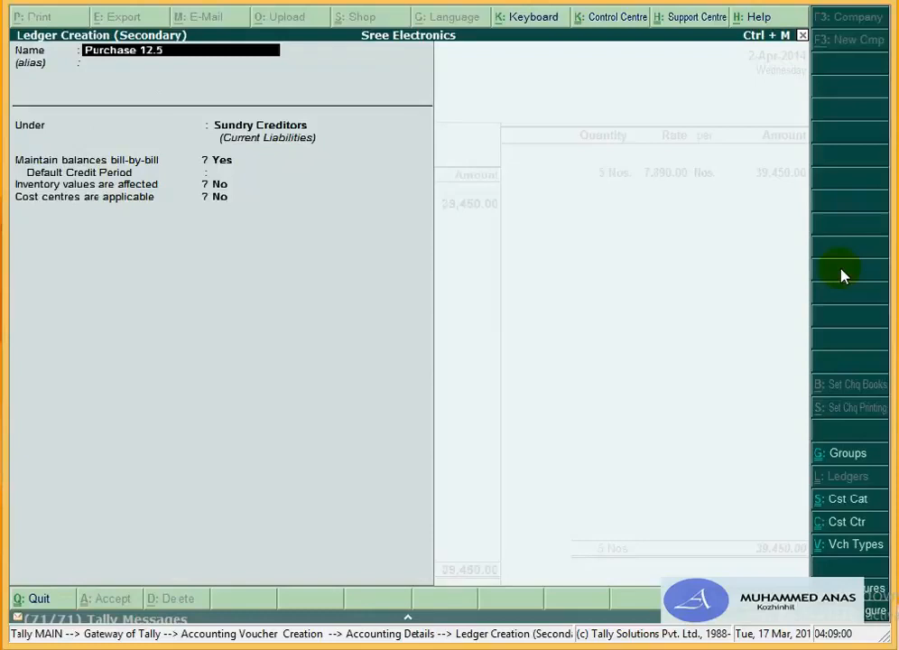
pyautogui.write('%')
pyautogui.press('Return')
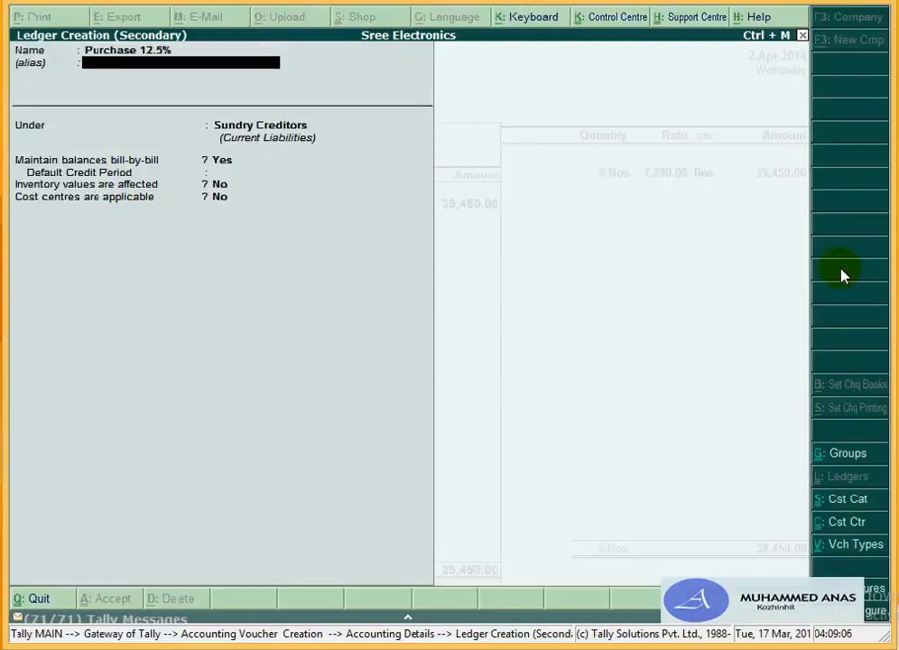
pyautogui.press('Return')
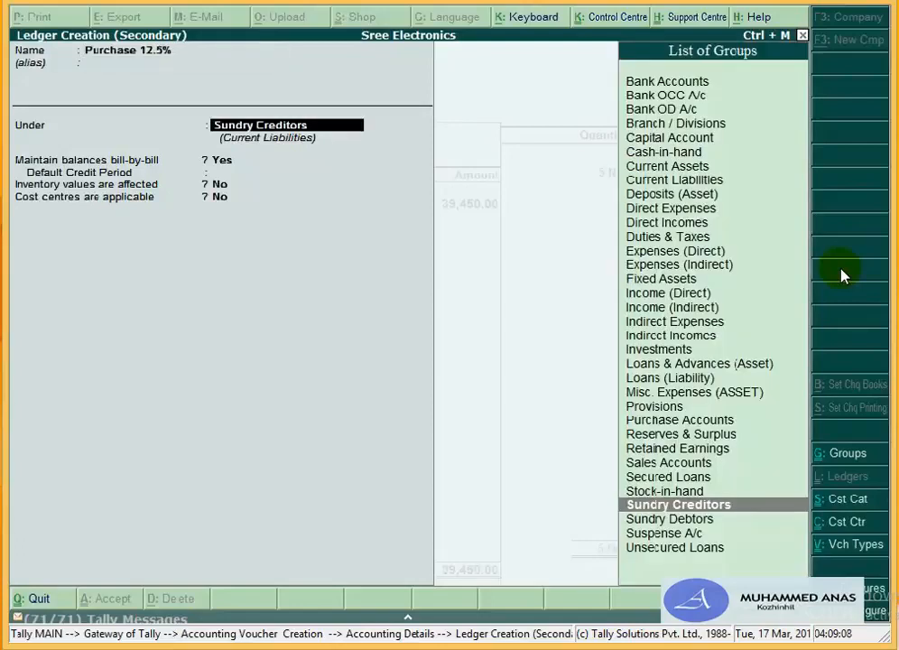
pyautogui.write('P')
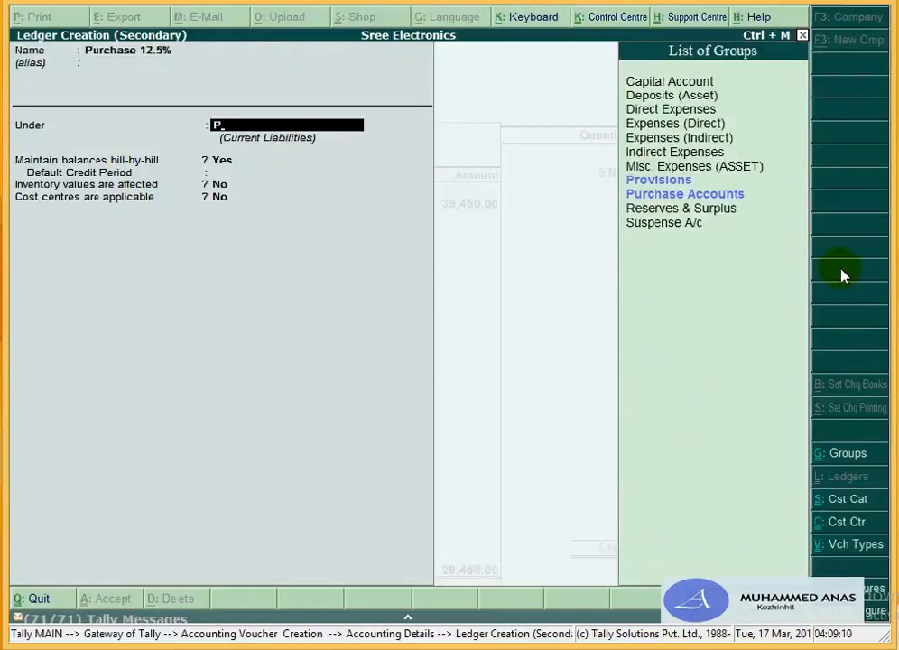
pyautogui.write('u')
pyautogui.press('Return')
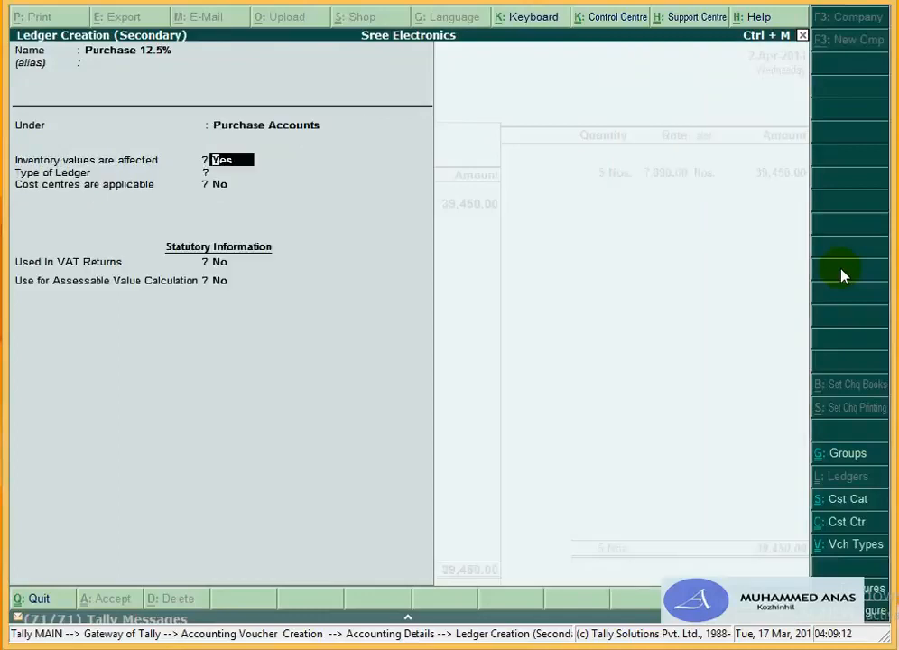
pyautogui.press('Return')
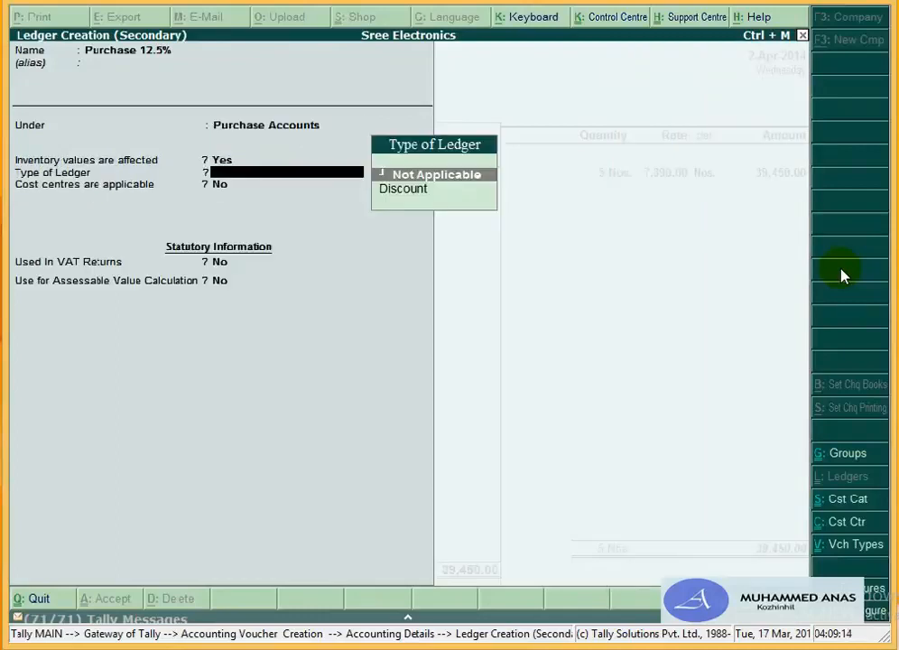
pyautogui.press('Return')
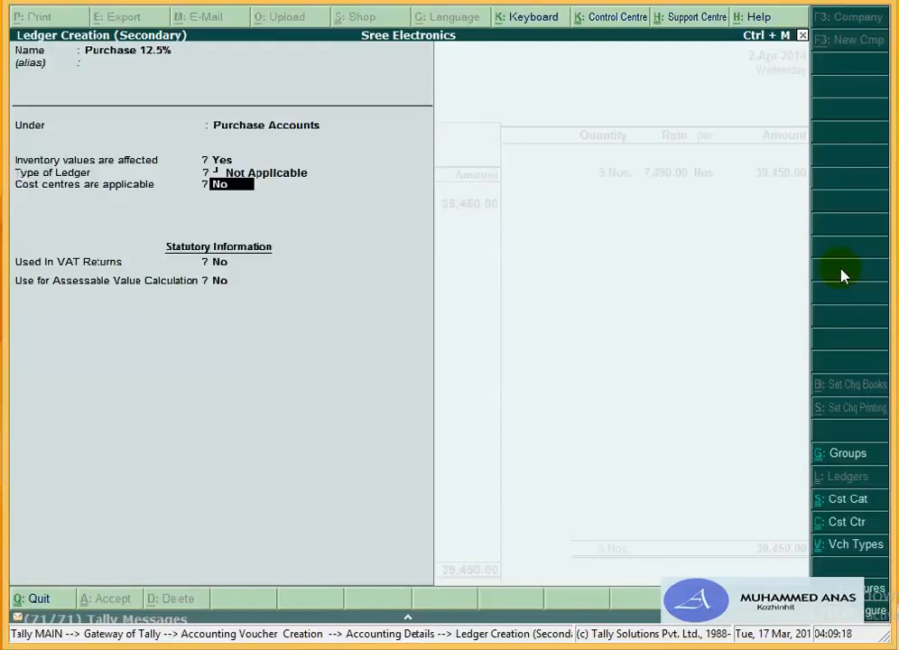
pyautogui.press('Return')
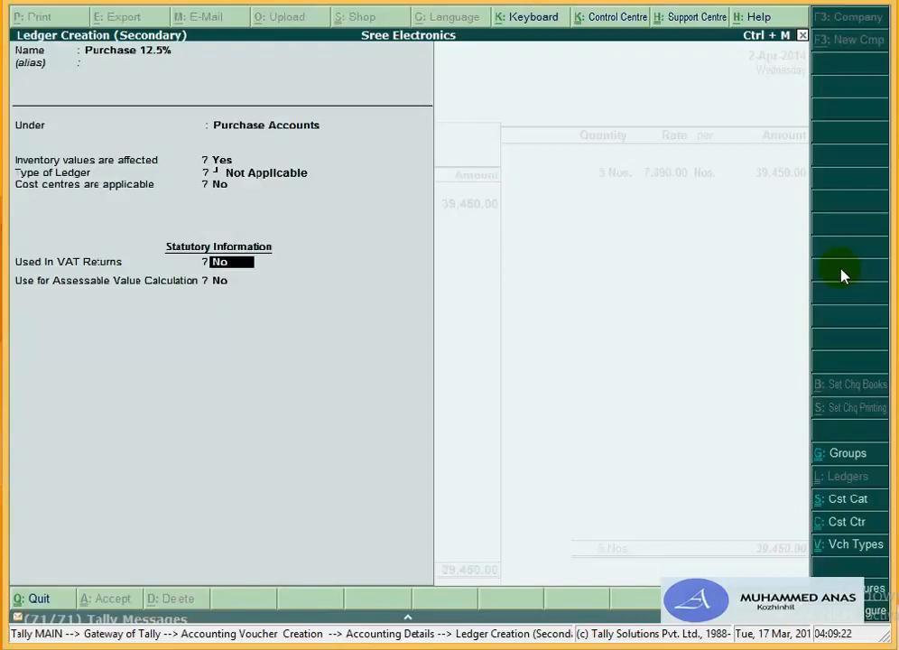
pyautogui.write('y')
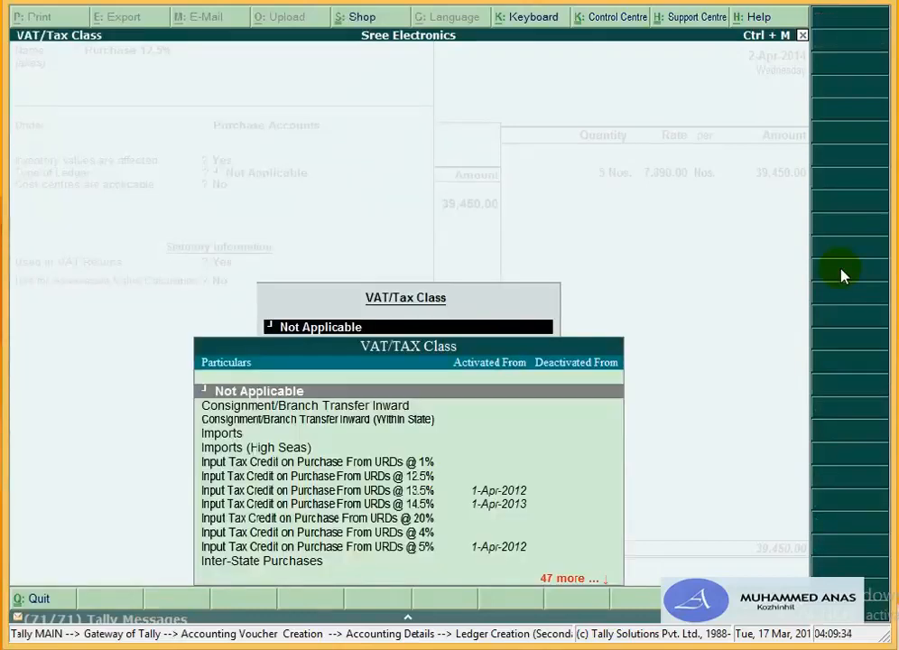
# Step: Set VAT class Purchases @ 12.5%, assessable value calculation Yes, VAT apportioned based on value, and save the ledger
pyautogui.press('Down')
pyautogui.press('Down')
pyautogui.press('Down')
pyautogui.press('Down')
pyautogui.press('Down')
pyautogui.press('Down')
pyautogui.press('Down')
pyautogui.press('Down')
pyautogui.press('Down')
pyautogui.press('Down')
pyautogui.press('Down')
pyautogui.press('Down')
pyautogui.press('Down')
pyautogui.press('Down')
pyautogui.press('Down')
pyautogui.press('Down')
pyautogui.press('Down')
pyautogui.press('Down')
pyautogui.press('Down')
pyautogui.press('Down')
pyautogui.press('Down')
pyautogui.press('Down')
pyautogui.press('Down')
pyautogui.press('Down')
pyautogui.press('Down')
pyautogui.press('Down')
pyautogui.press('Down')
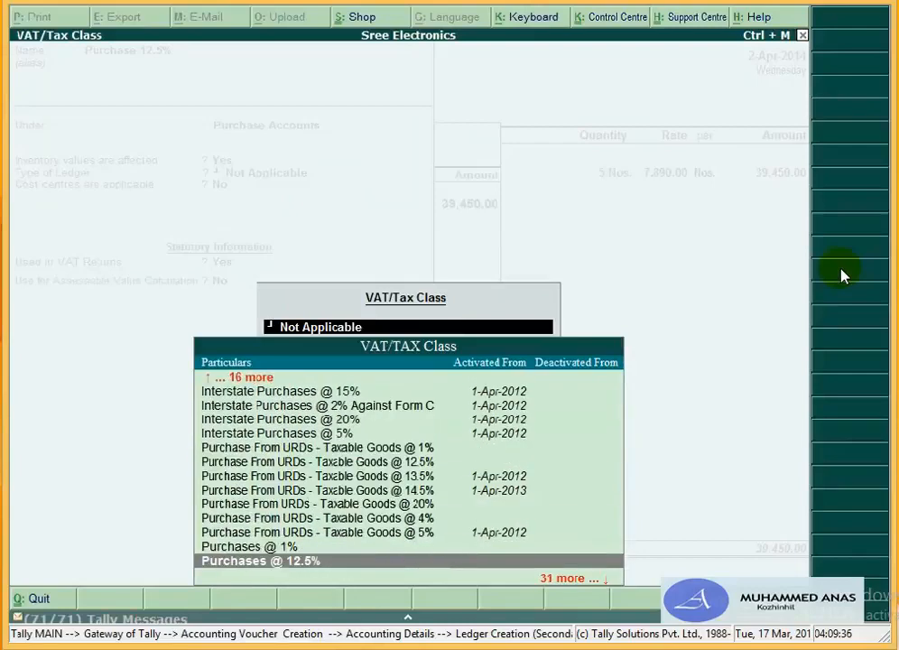
pyautogui.press('Up')
pyautogui.press('Up')
pyautogui.press('Up')
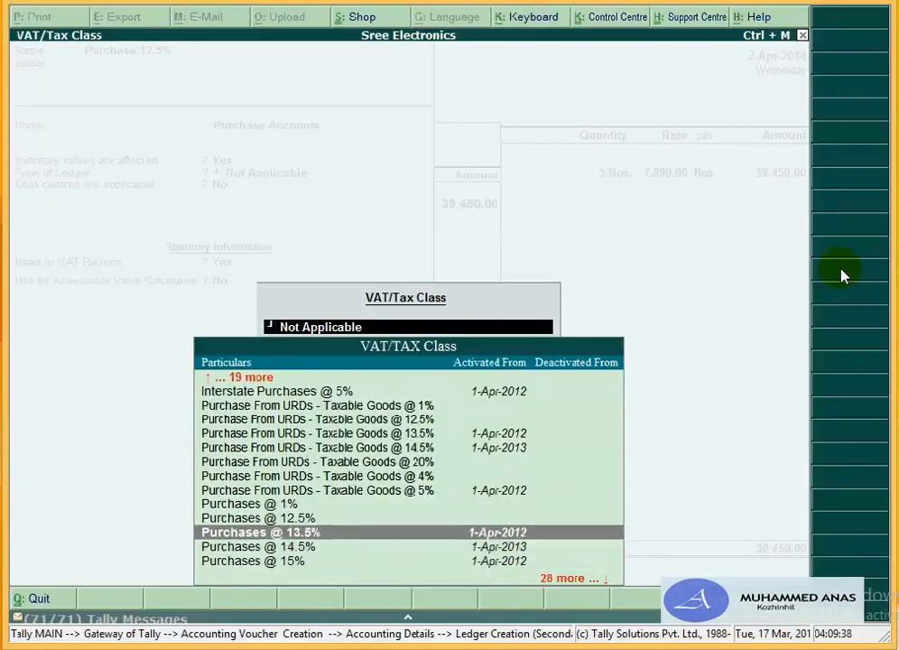
pyautogui.press('Return')
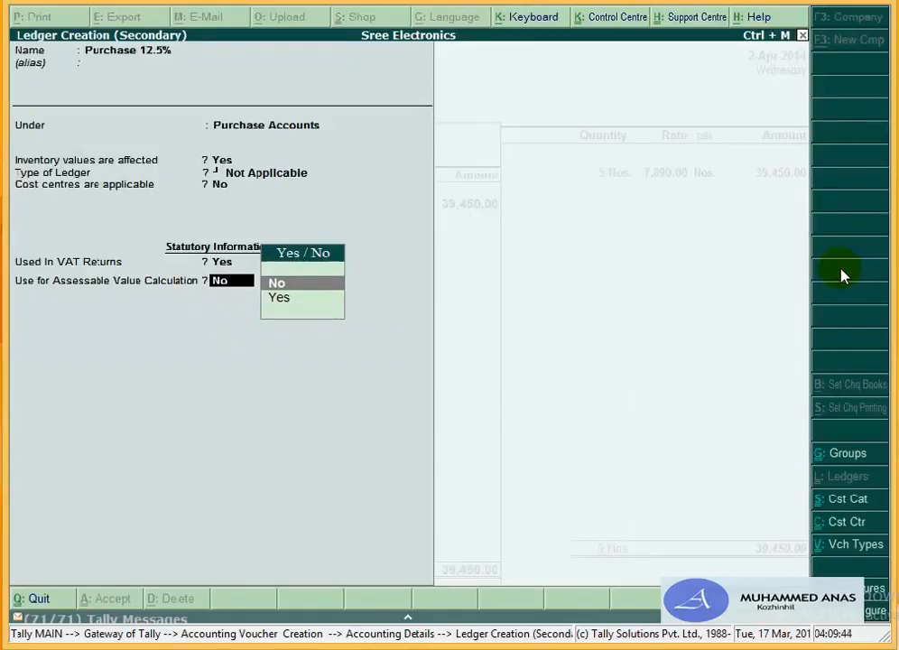
pyautogui.press('Down')
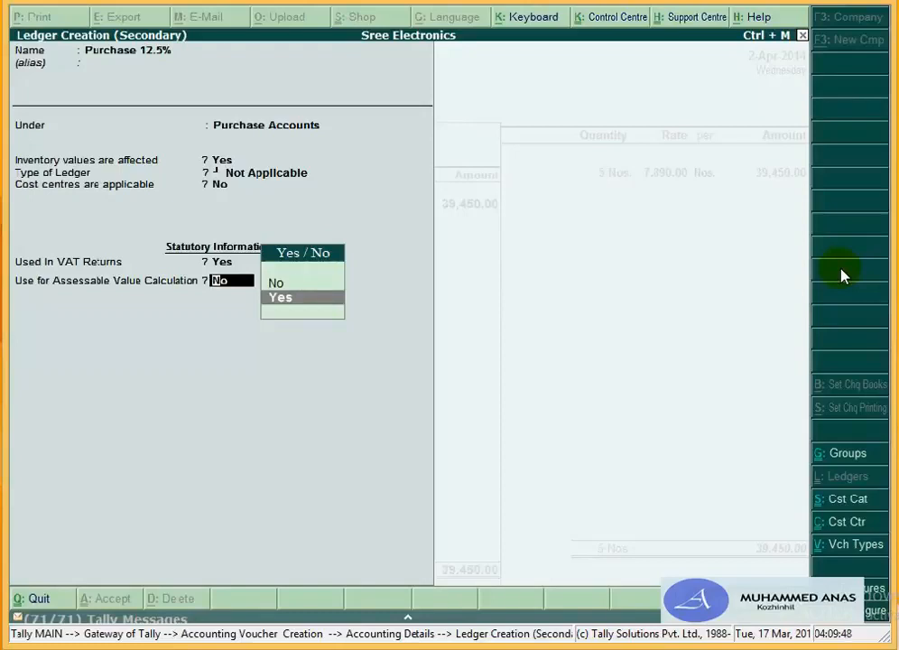
pyautogui.press('Return')
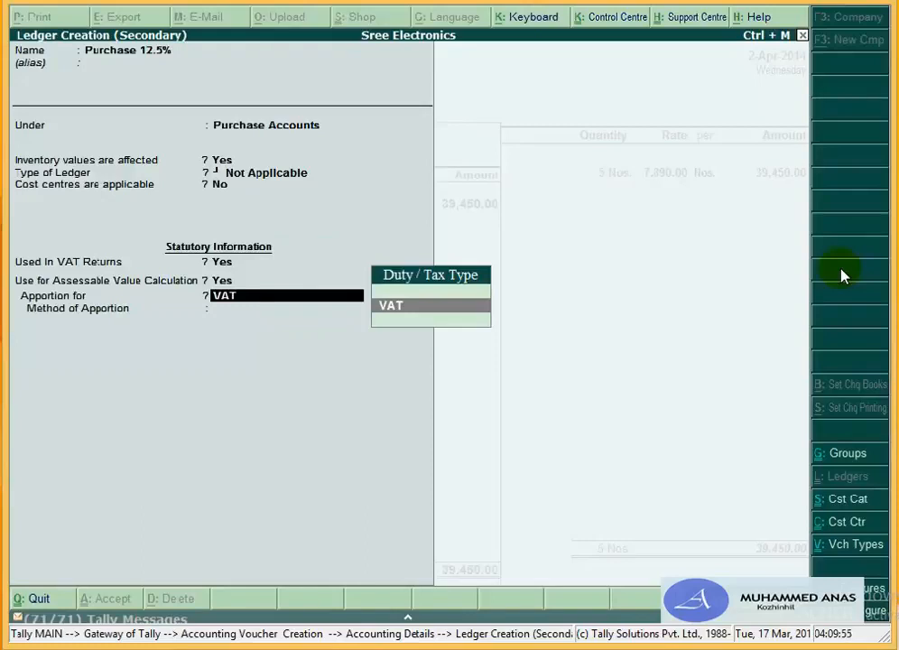
pyautogui.press('Return')
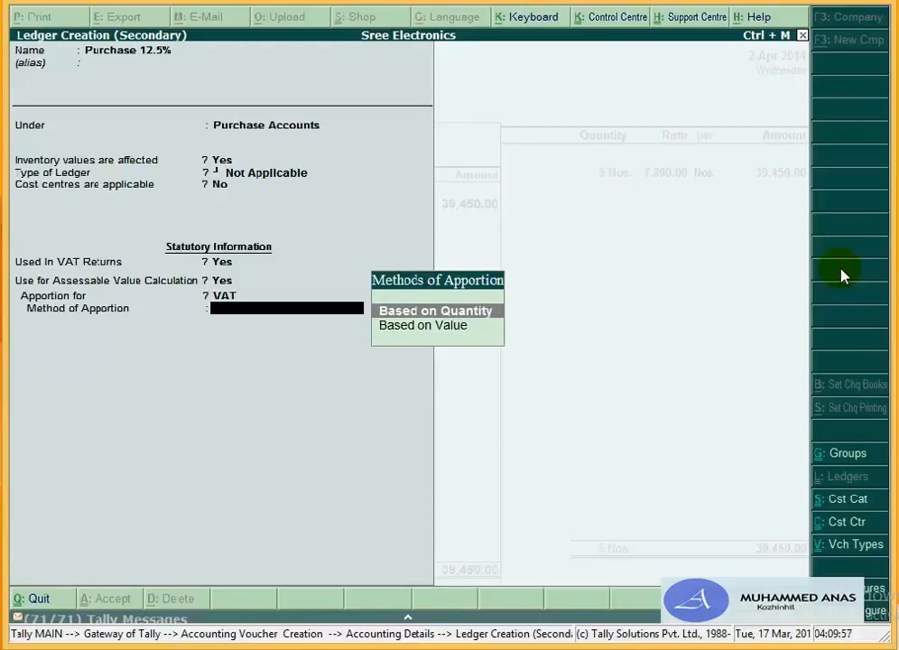
pyautogui.press('Down')
pyautogui.press('Return')
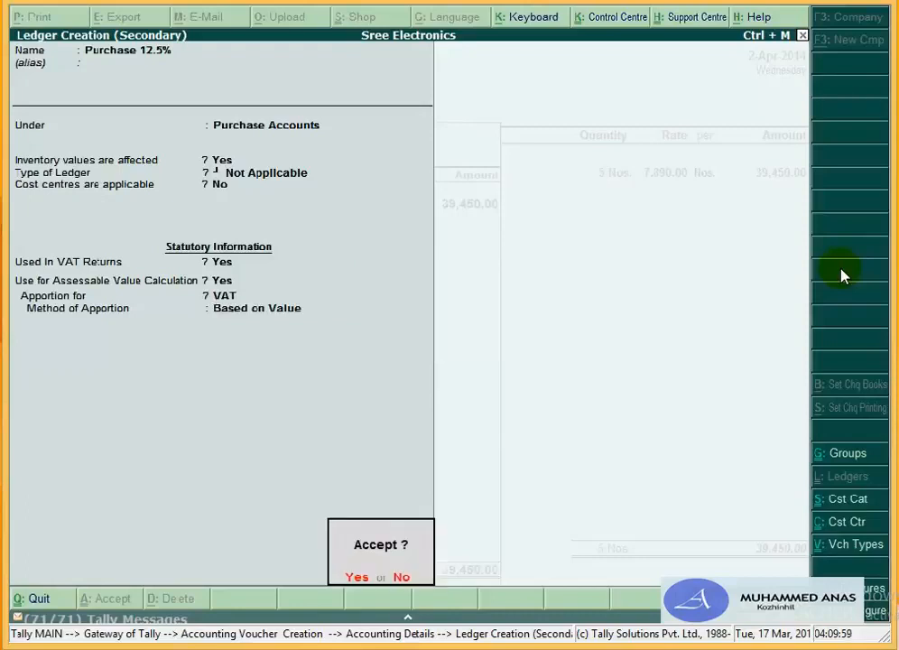
pyautogui.press('Return')
pyautogui.press('Return')
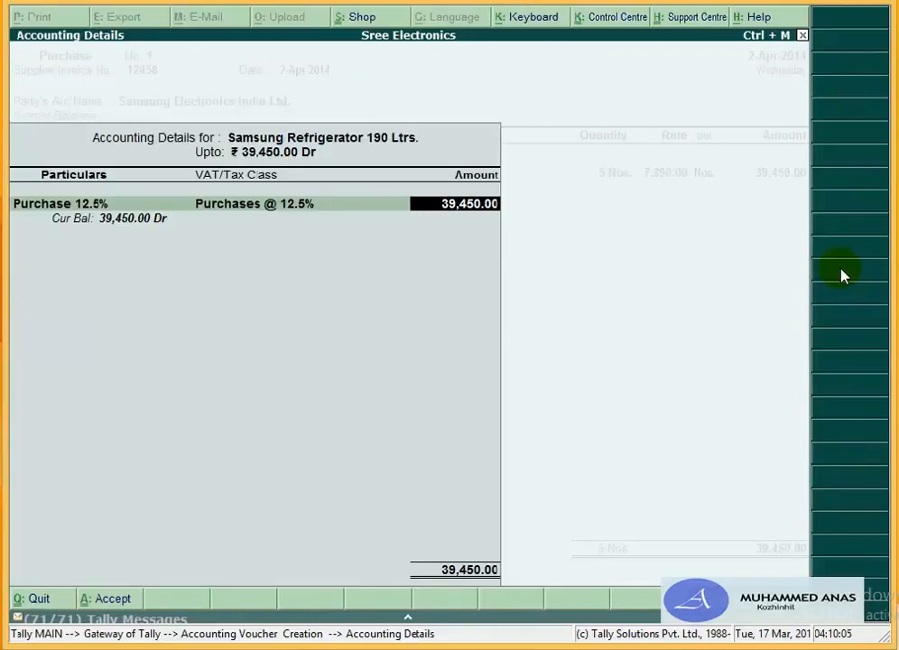
# Step: Add Samsung Refrigerator 220 Ltrs. as the next item with a quantity of 5 Nos
pyautogui.press('Return')
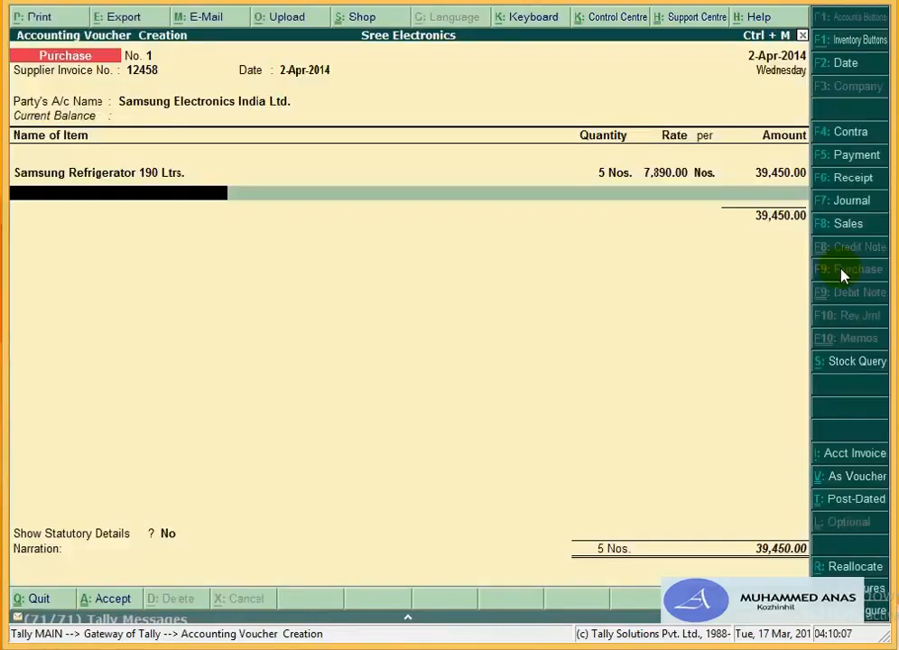
pyautogui.write('Sa')
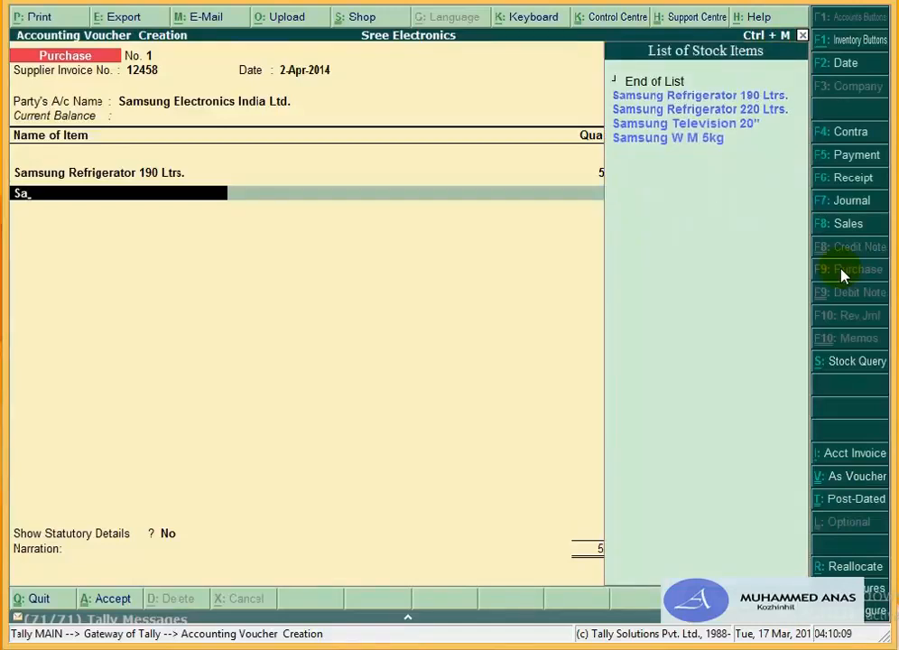
pyautogui.write('m')
pyautogui.press('Down')
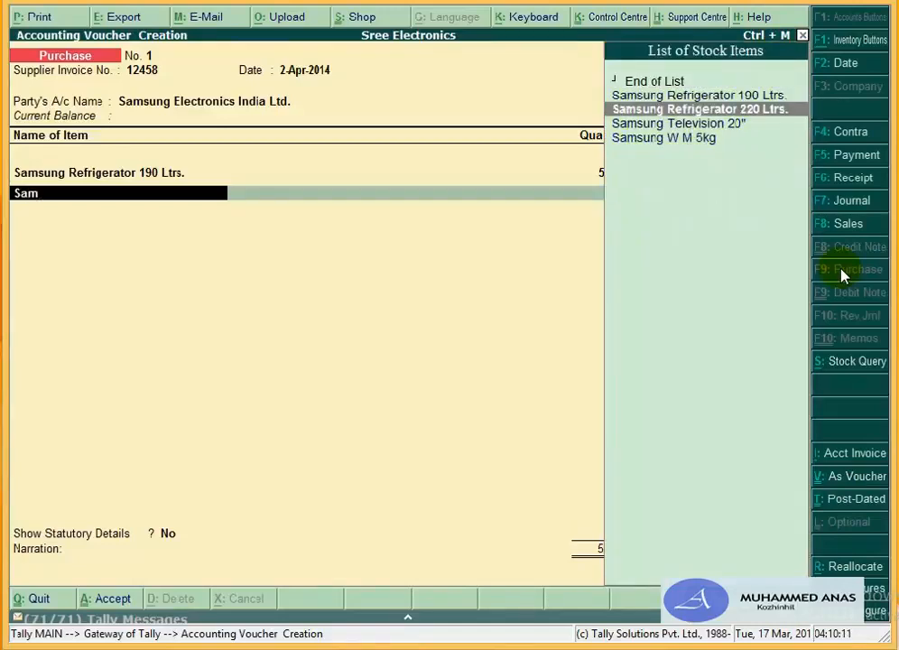
pyautogui.press('Return')
pyautogui.press('Return')
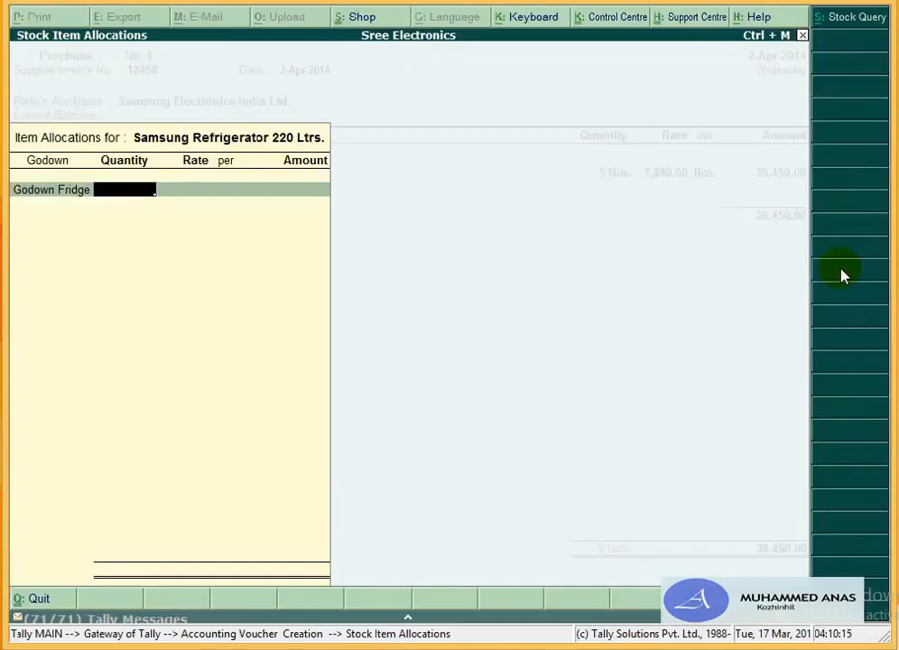
pyautogui.write('5')
pyautogui.press('Return')
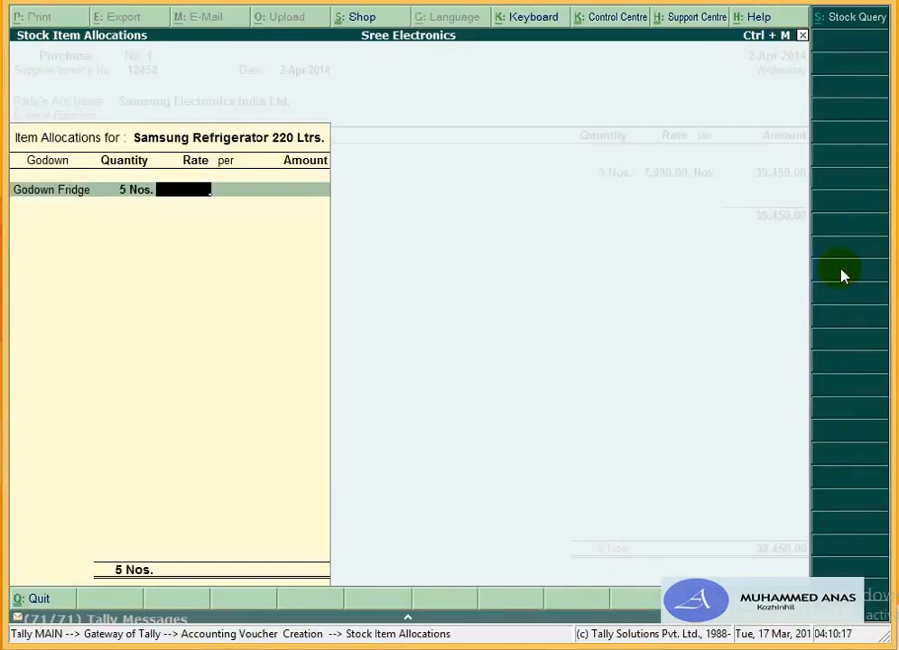
# Step: Enter the 9,820 rate (49,100.00) and post the refrigerator line to Purchase 12.5%
pyautogui.write('9,8')
pyautogui.write('20')
pyautogui.press('Return')
pyautogui.press('Return')
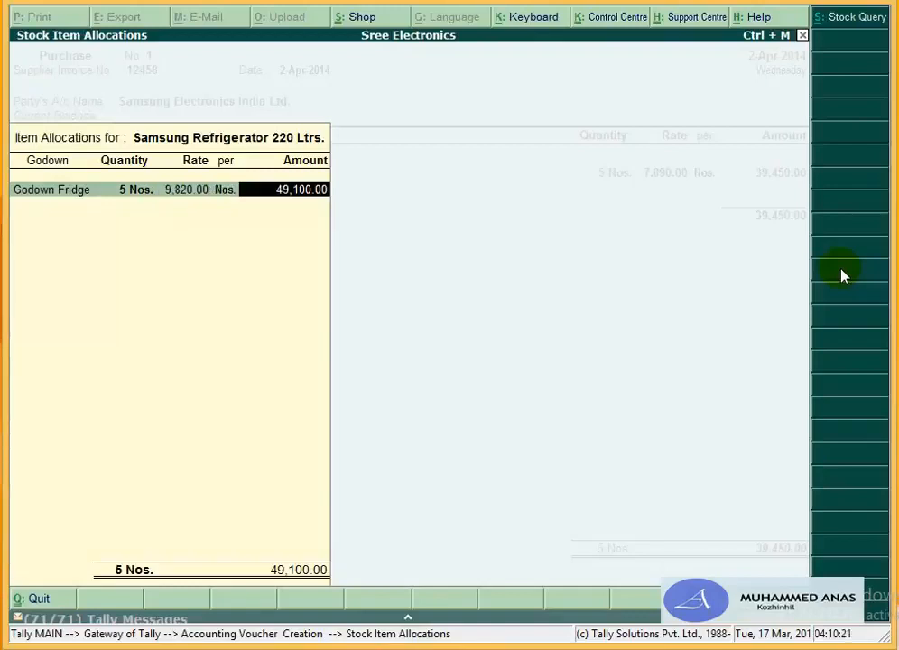
pyautogui.press('Return')
pyautogui.press('Return')
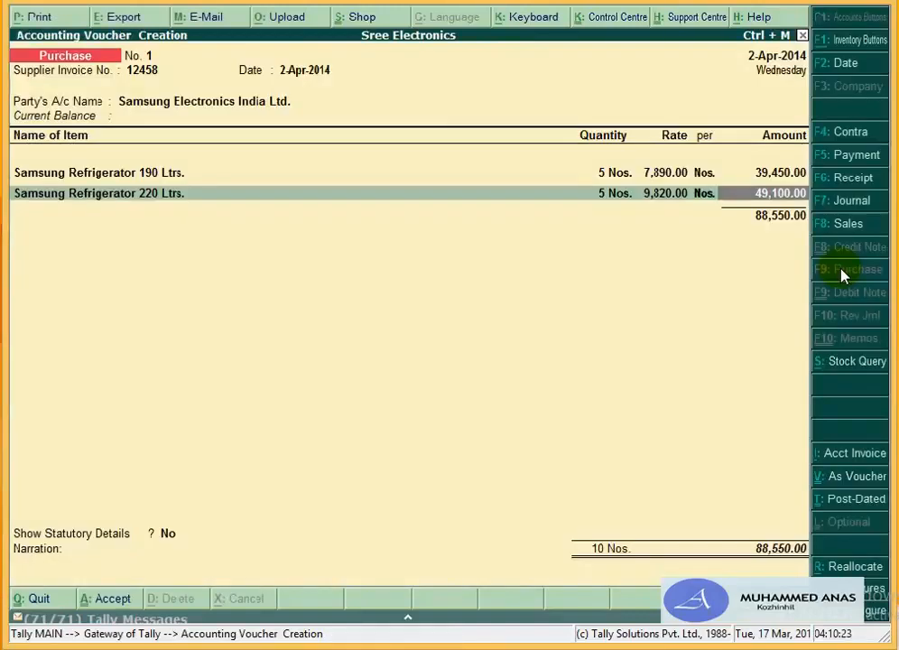
pyautogui.press('Return')
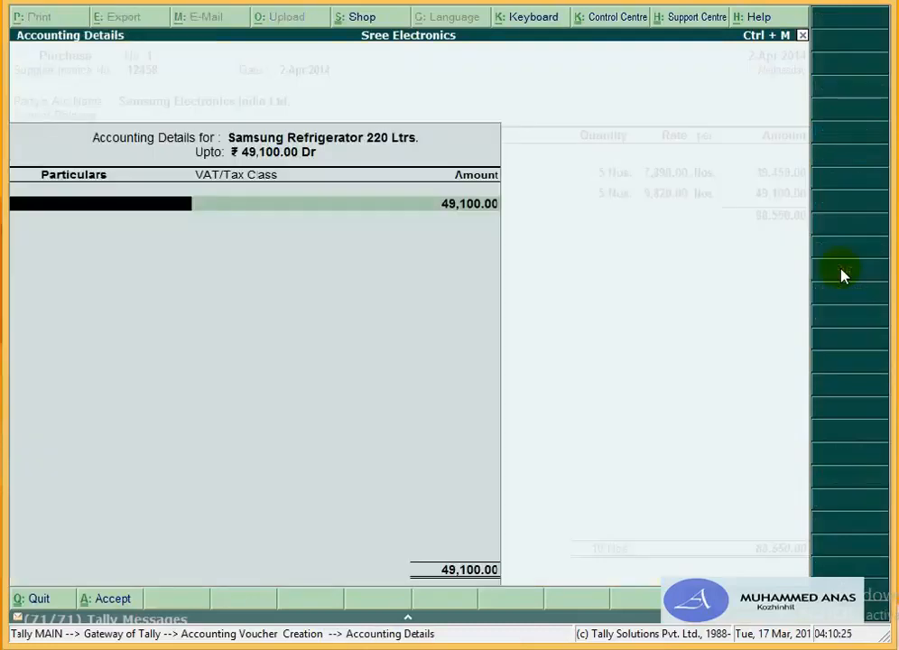
pyautogui.write('Pu')
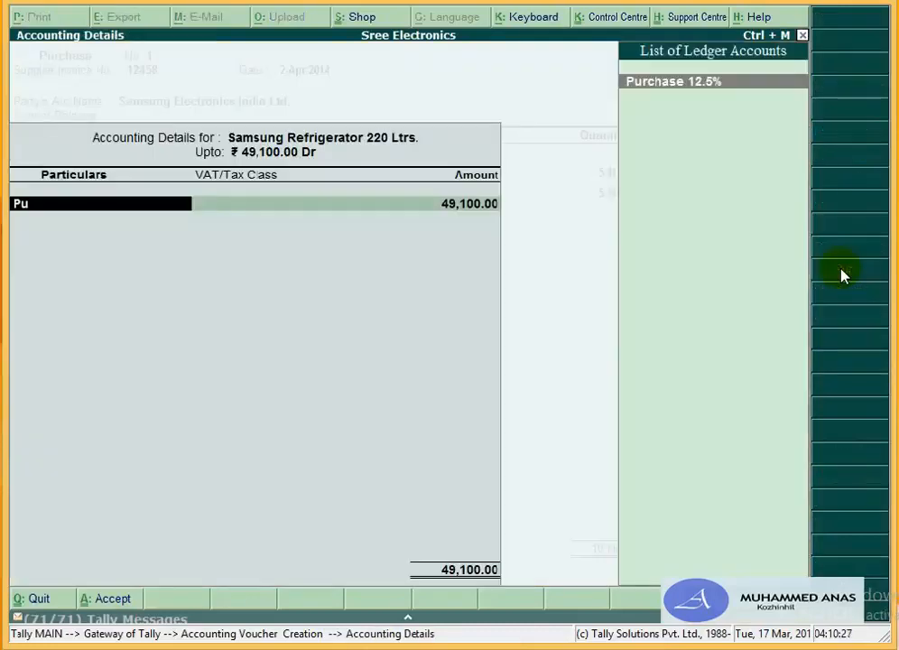
pyautogui.press('Return')
pyautogui.press('Return')
pyautogui.press('Return')
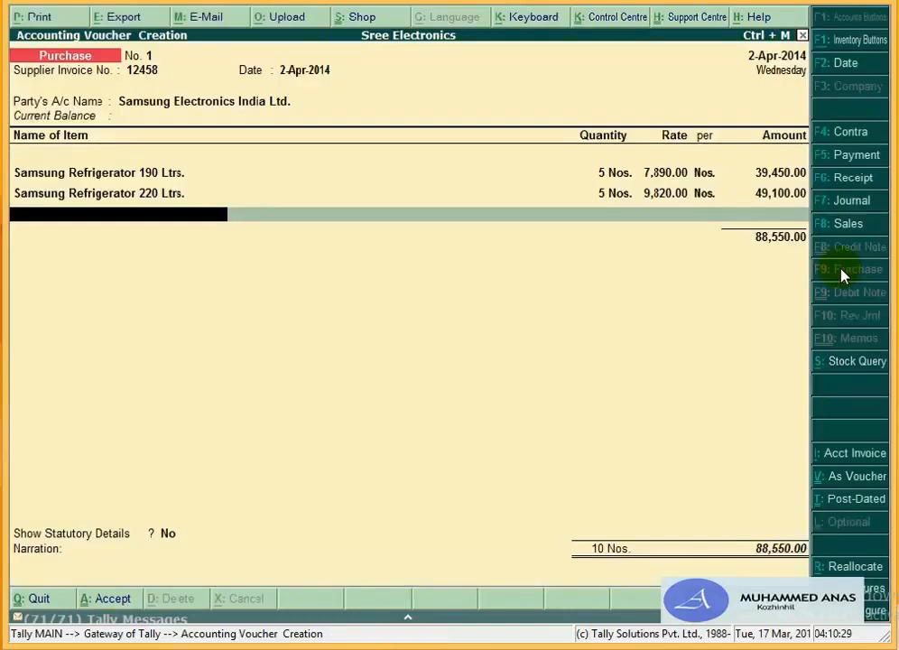
# Step: Add Samsung Television 20" as the next item, allocated to Godown T V
pyautogui.write('S')
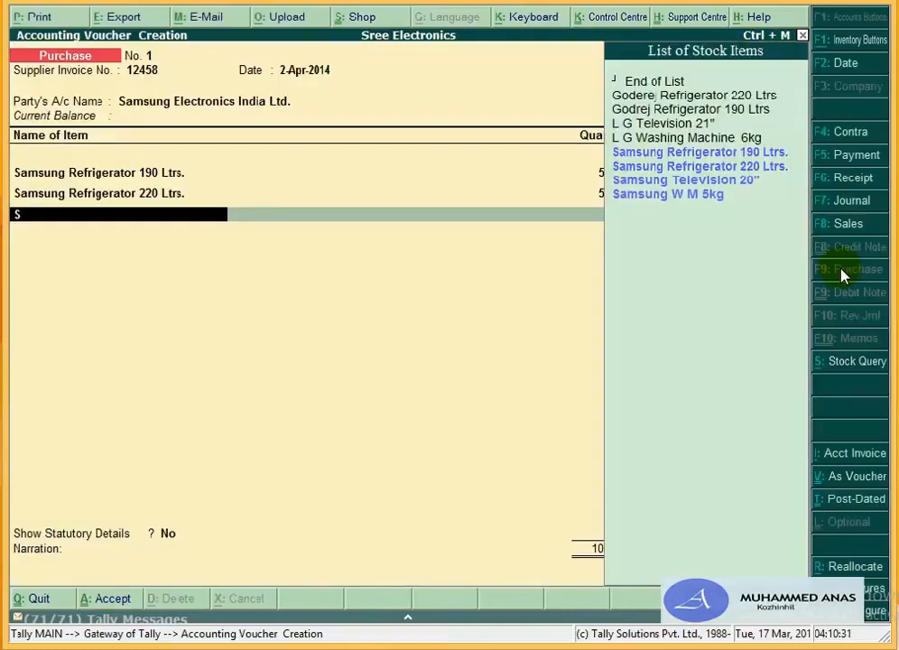
pyautogui.press('Down')
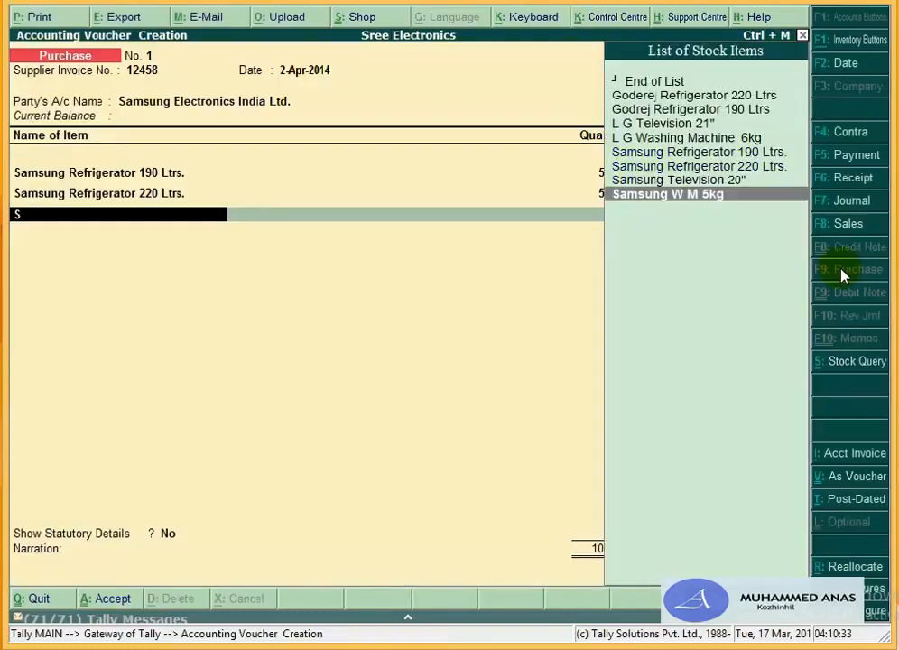
pyautogui.press('Up')
pyautogui.press('Return')
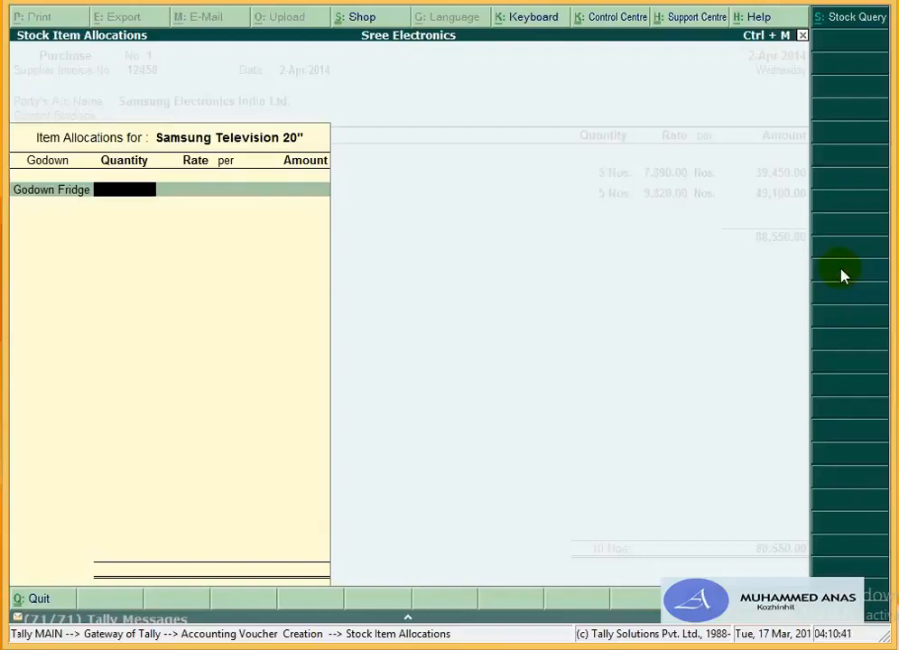
pyautogui.press('BackSpace')
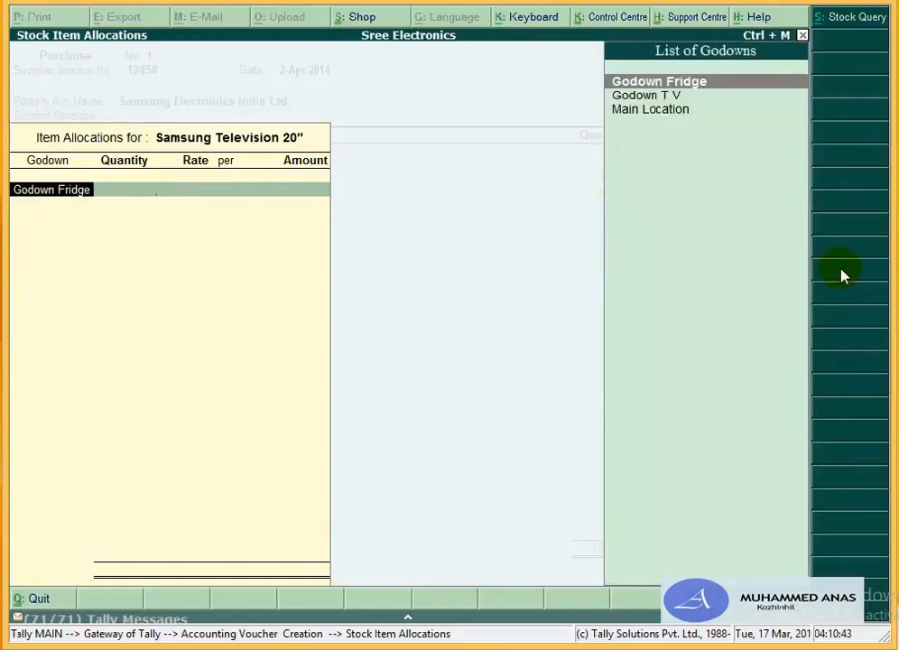
pyautogui.press('Down')
pyautogui.press('Return')
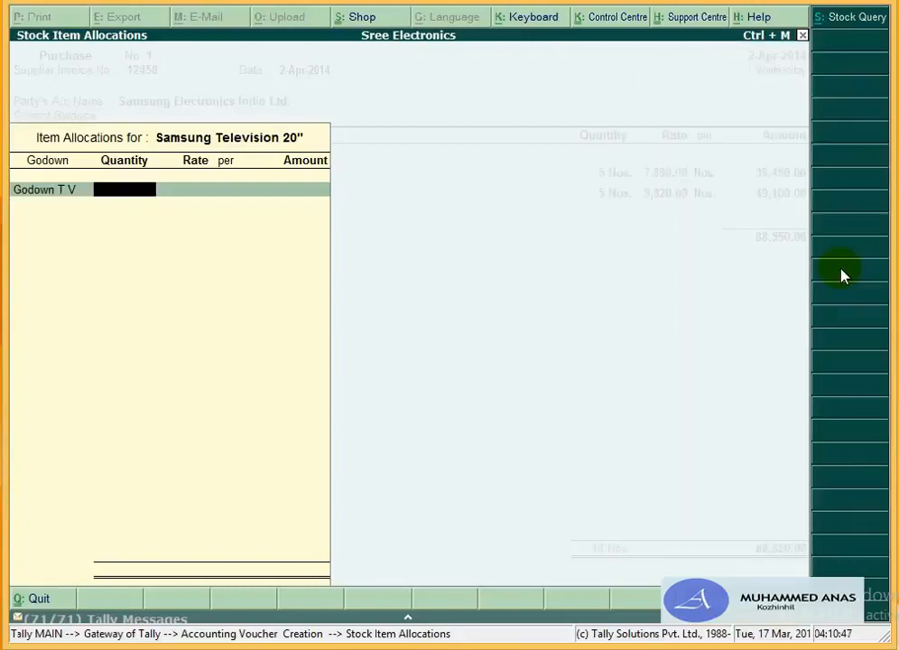
# Step: Enter 7 Nos. at 6,850 for the television and start a new ledger in Accounting Details
pyautogui.write('7')
pyautogui.press('Return')
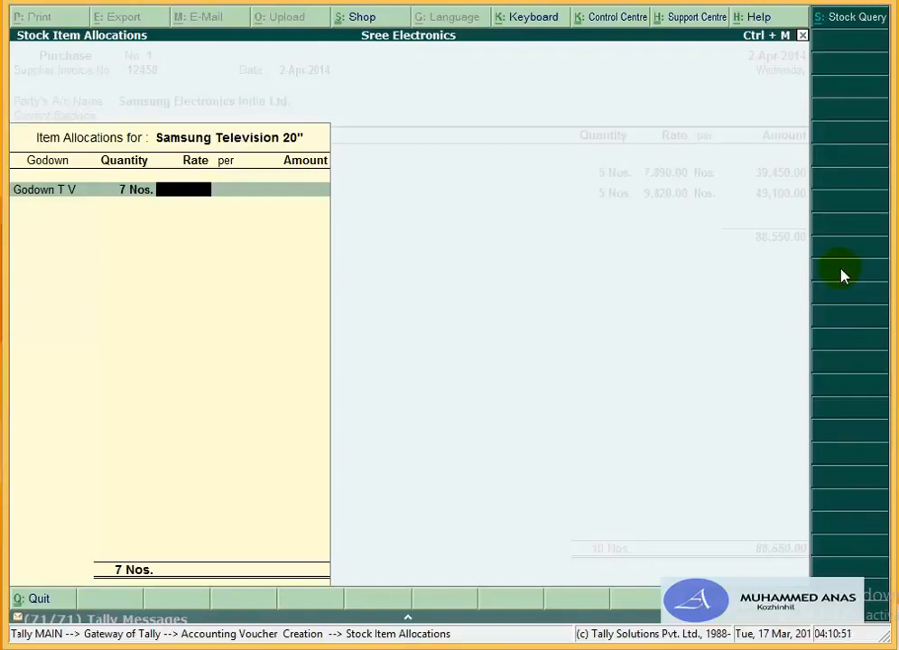
pyautogui.write('6850')
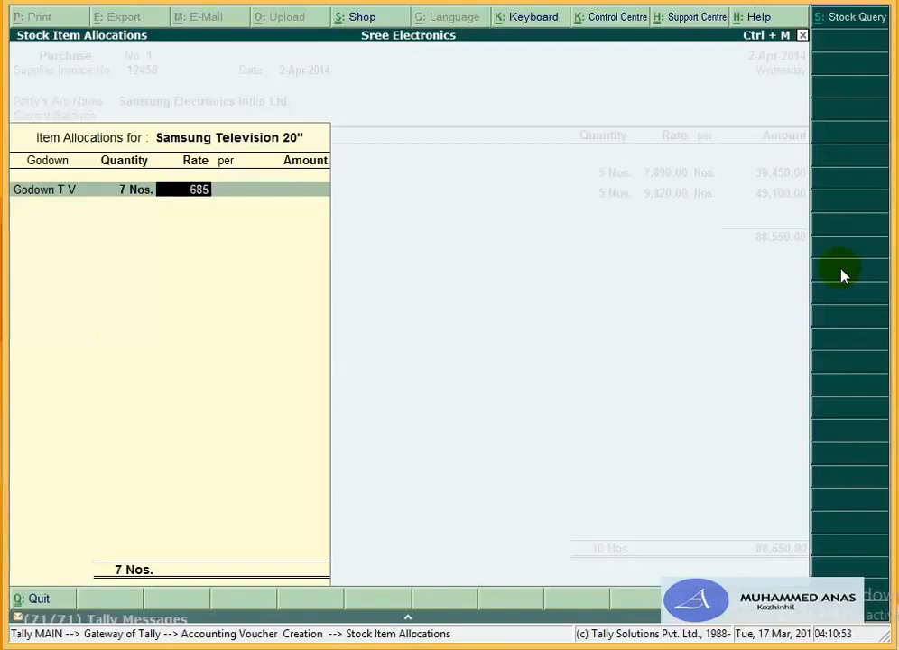
pyautogui.press('Return')
pyautogui.press('Return')
pyautogui.press('Return')
pyautogui.press('Return')
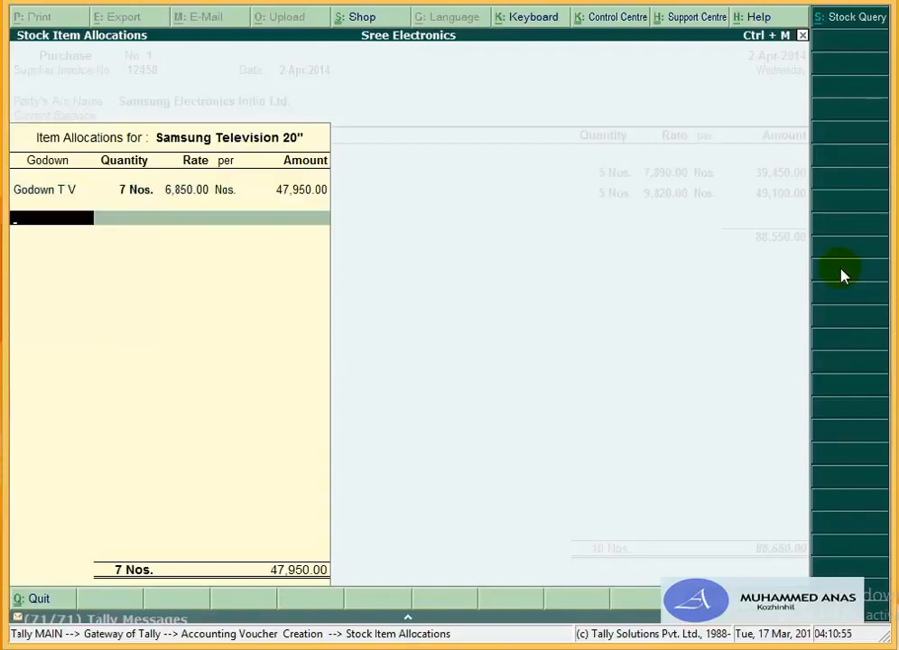
pyautogui.press('Return')
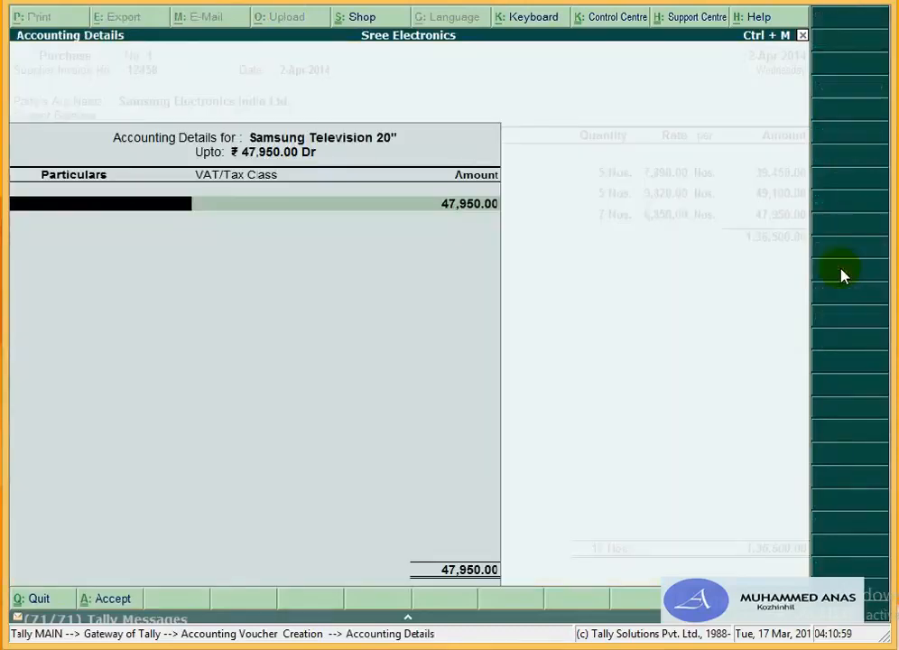
pyautogui.hotkey('alt', 'c')
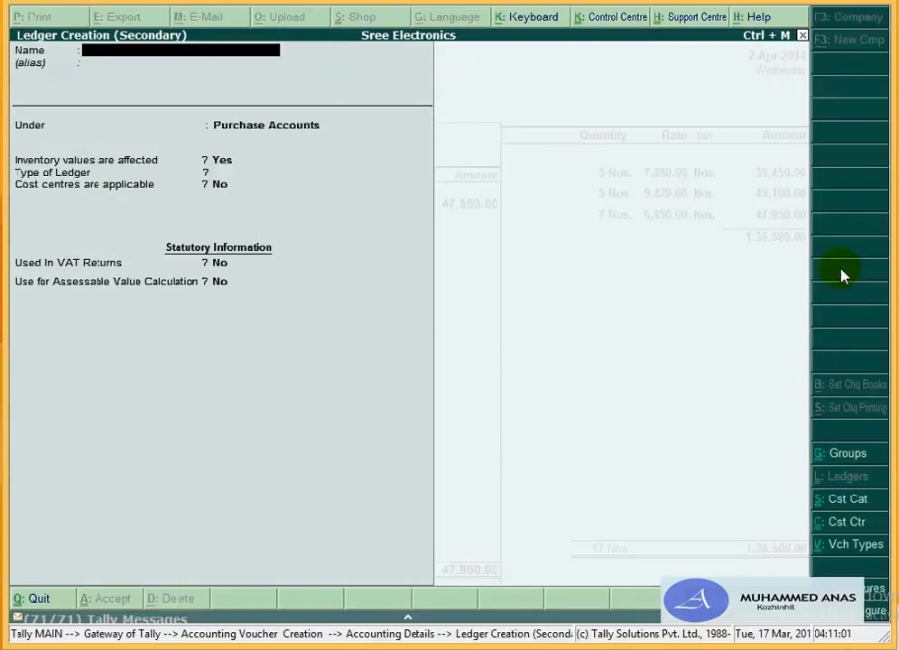
# Step: Name the new ledger 'Purchase 4%' under Purchase Accounts, used in VAT returns Yes
pyautogui.write('Purchase 4')
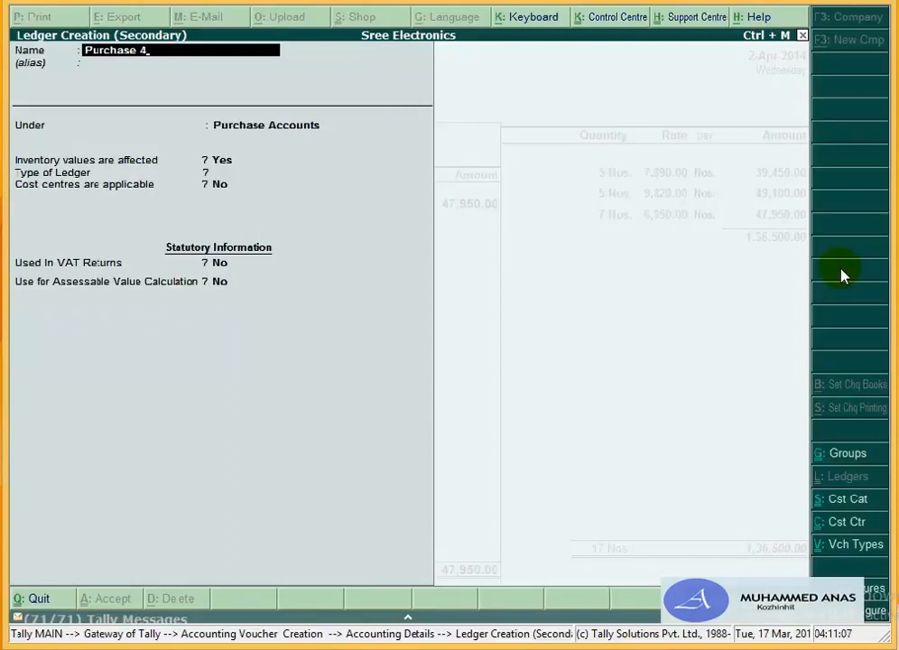
pyautogui.write('%')
pyautogui.press('Return')
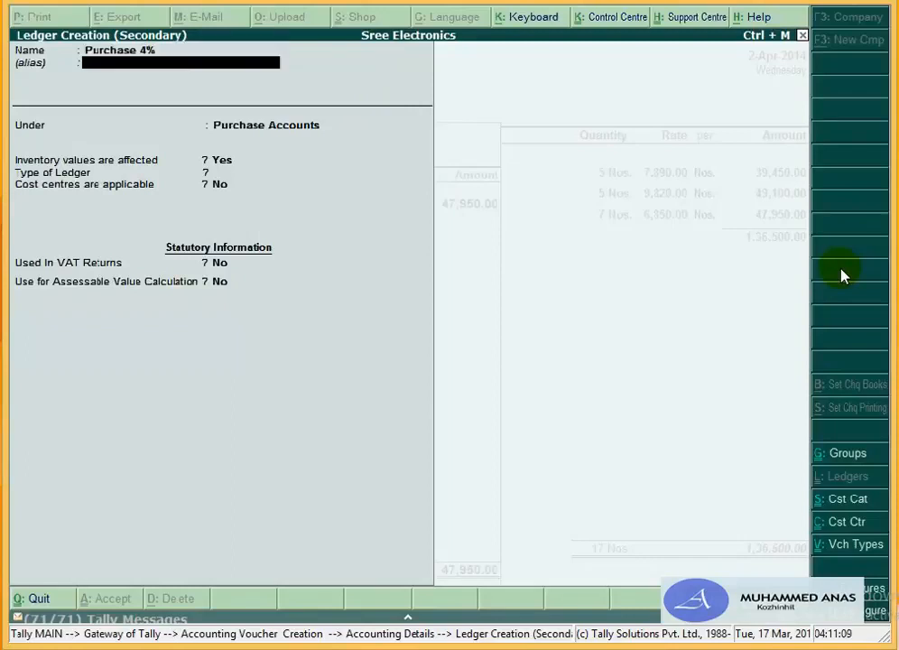
pyautogui.press('Return')
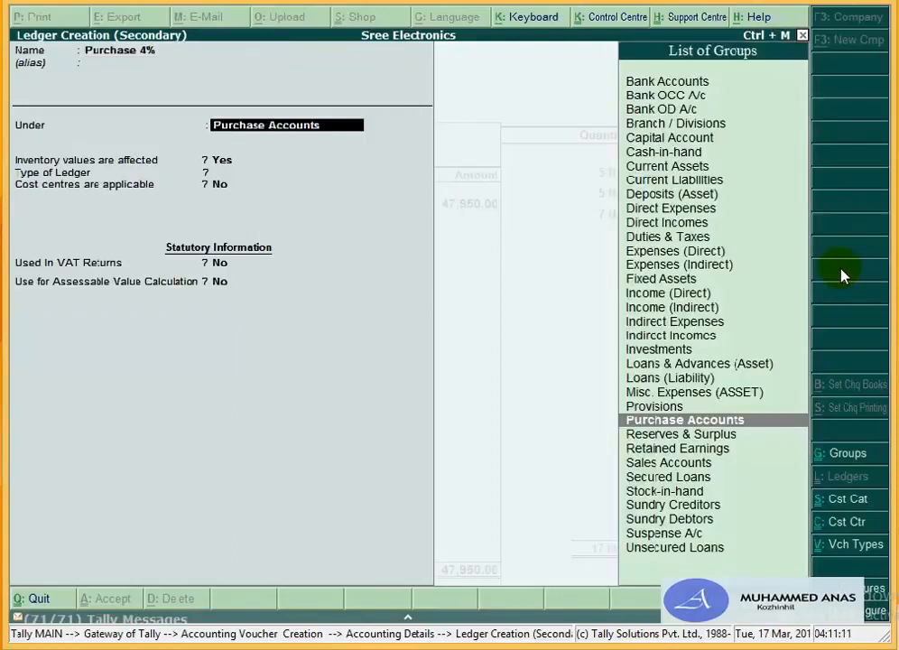
pyautogui.press('Return')
pyautogui.press('Return')
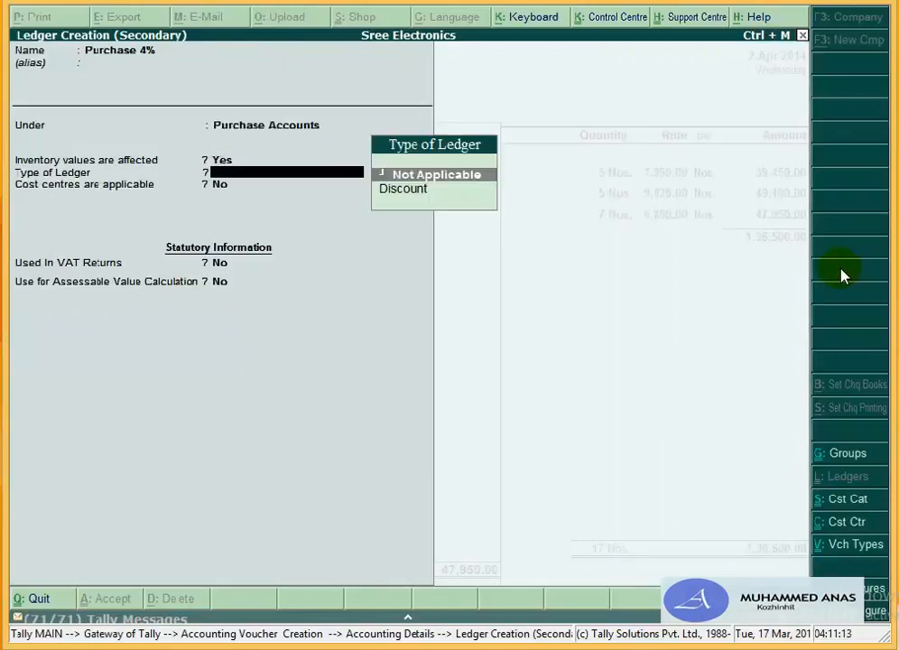
pyautogui.press('Return')
pyautogui.press('Return')
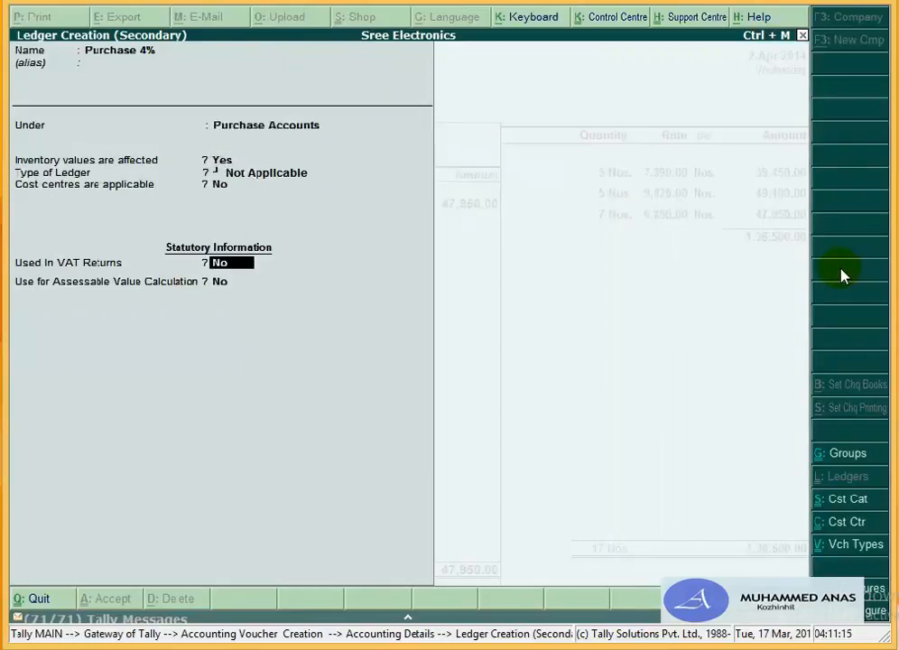
pyautogui.write('y')
pyautogui.press('Return')
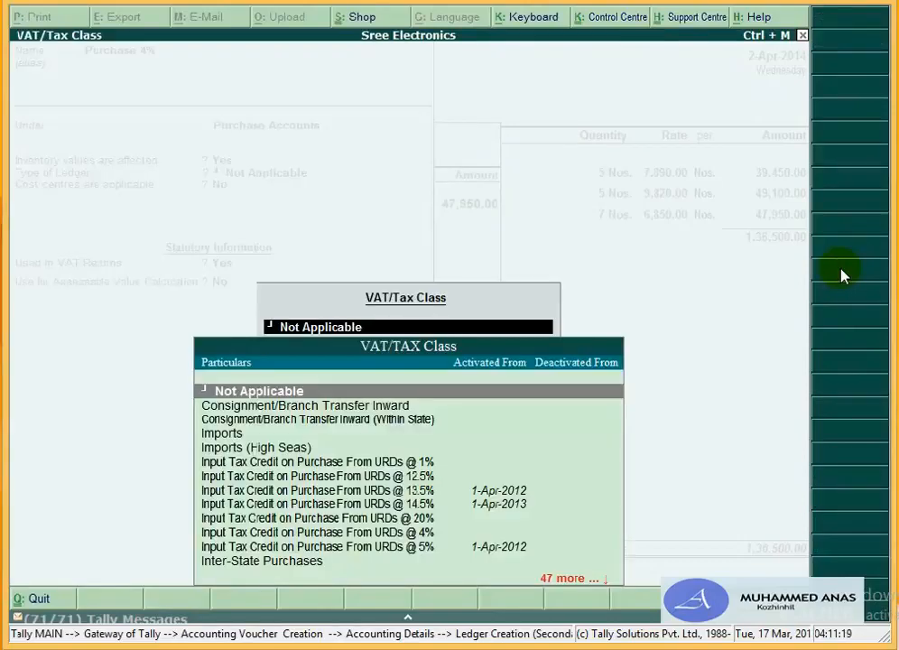
# Step: Set VAT class Purchases @ 4%, assessable value Yes, VAT apportioned based on value, and save
pyautogui.write('P')
pyautogui.press('Down')
pyautogui.press('Down')
pyautogui.press('Down')
pyautogui.press('Down')
pyautogui.press('Down')
pyautogui.press('Down')
pyautogui.press('Down')
pyautogui.press('Down')
pyautogui.press('Down')
pyautogui.press('Down')
pyautogui.press('Down')
pyautogui.press('Down')
pyautogui.press('Down')
pyautogui.press('Down')
pyautogui.press('Down')
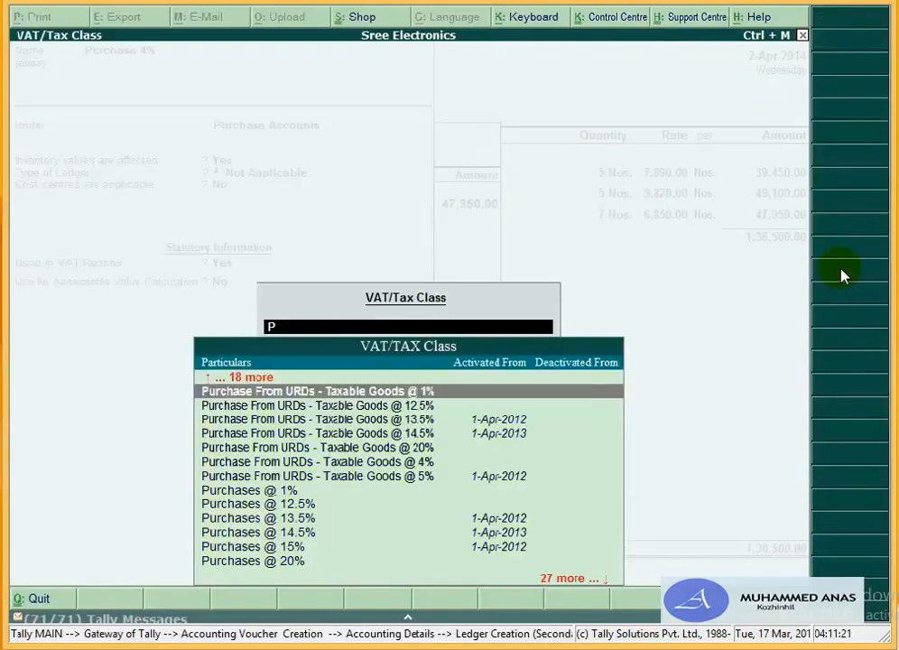
pyautogui.press('Down')
pyautogui.press('Down')
pyautogui.press('Down')
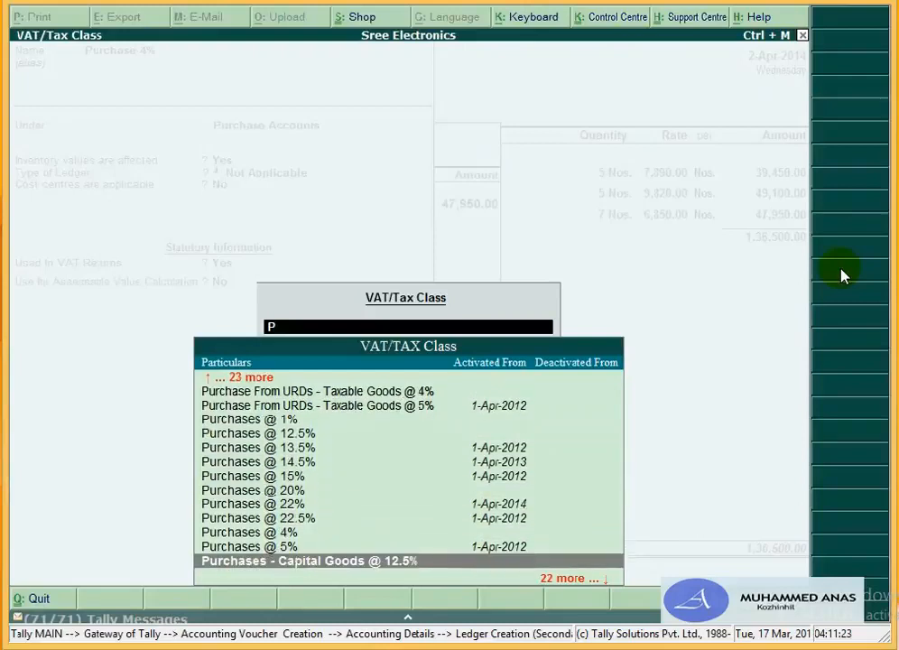
pyautogui.press('Up')
pyautogui.press('Up')
pyautogui.press('Return')
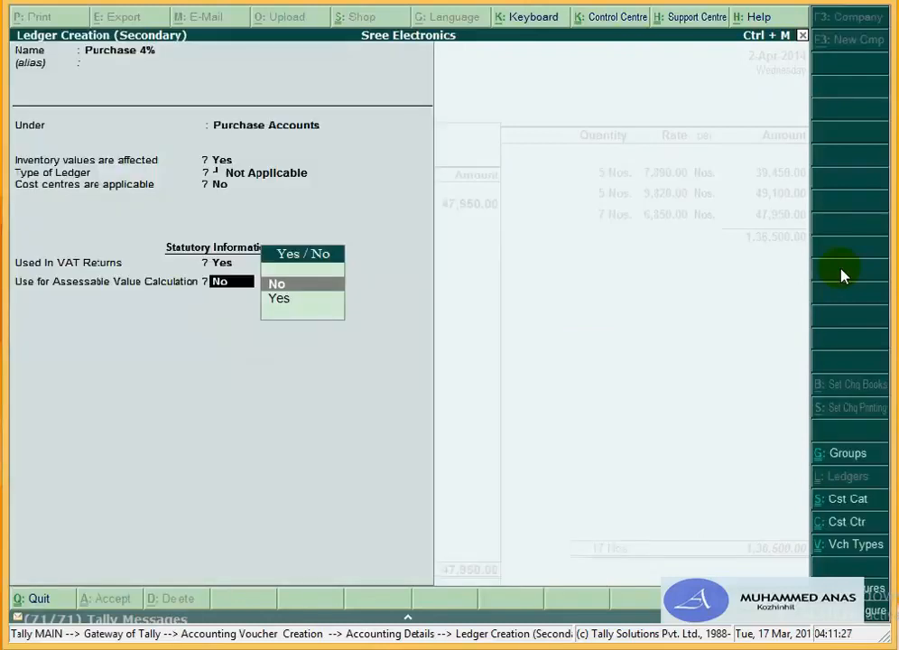
pyautogui.press('Down')
pyautogui.press('Return')
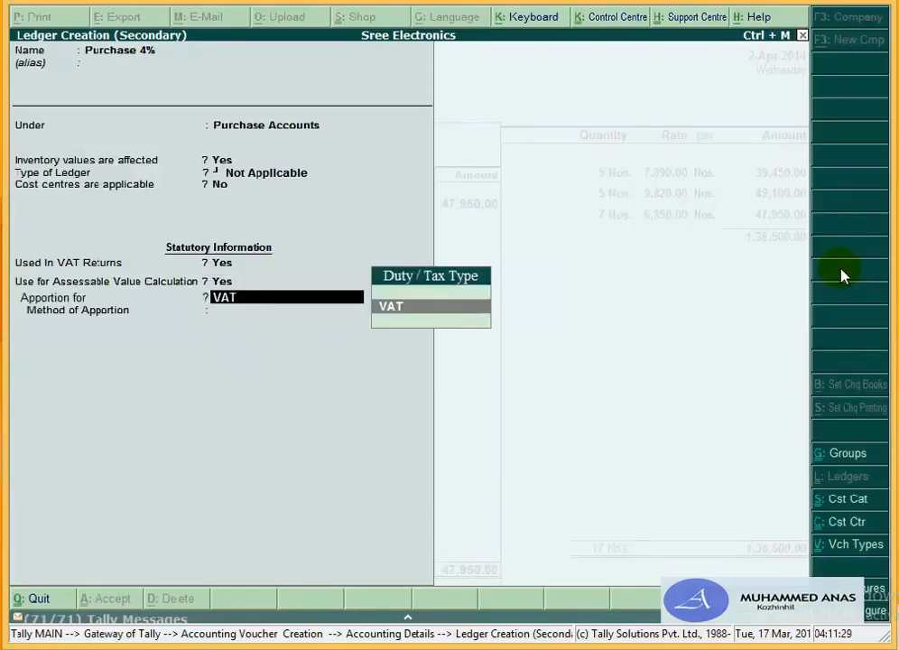
pyautogui.press('Return')
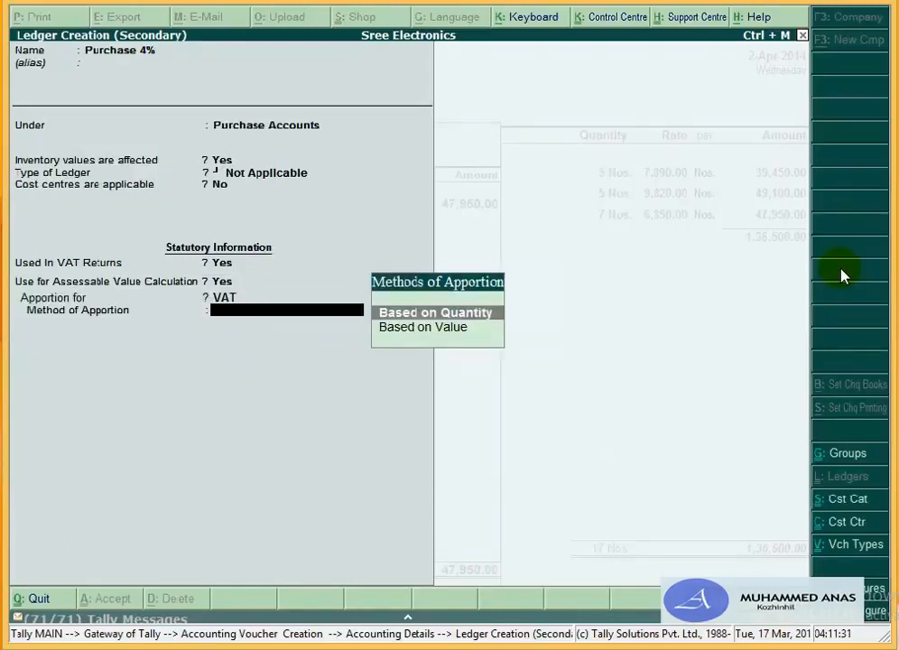
pyautogui.press('Down')
pyautogui.press('Return')
pyautogui.press('Return')
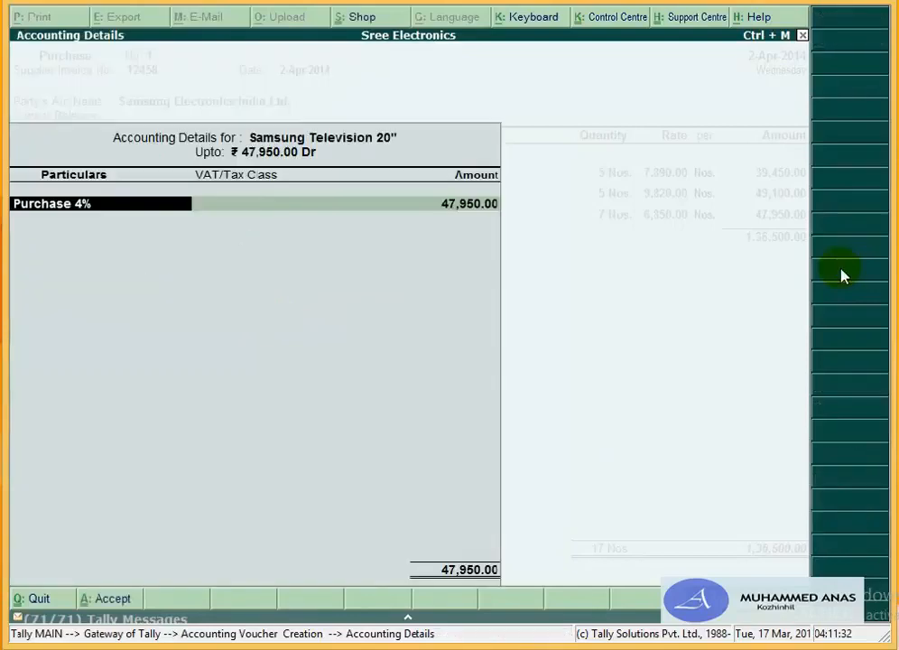
pyautogui.press('Return')
pyautogui.press('Return')
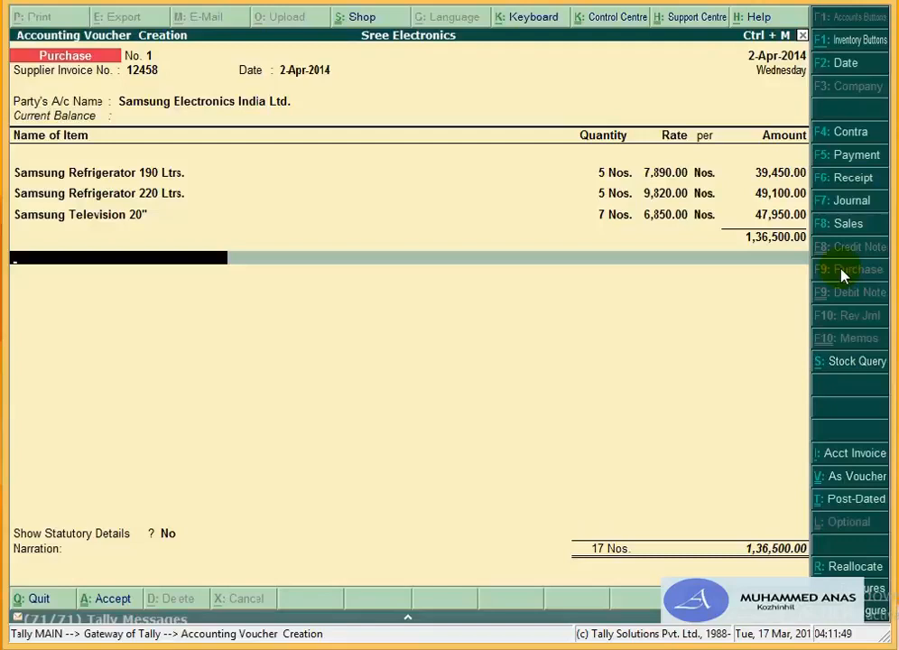
# Step: Open Ledger Creation (Secondary) with Alt+C for the voucher's tax line
pyautogui.hotkey('alt', 'c')
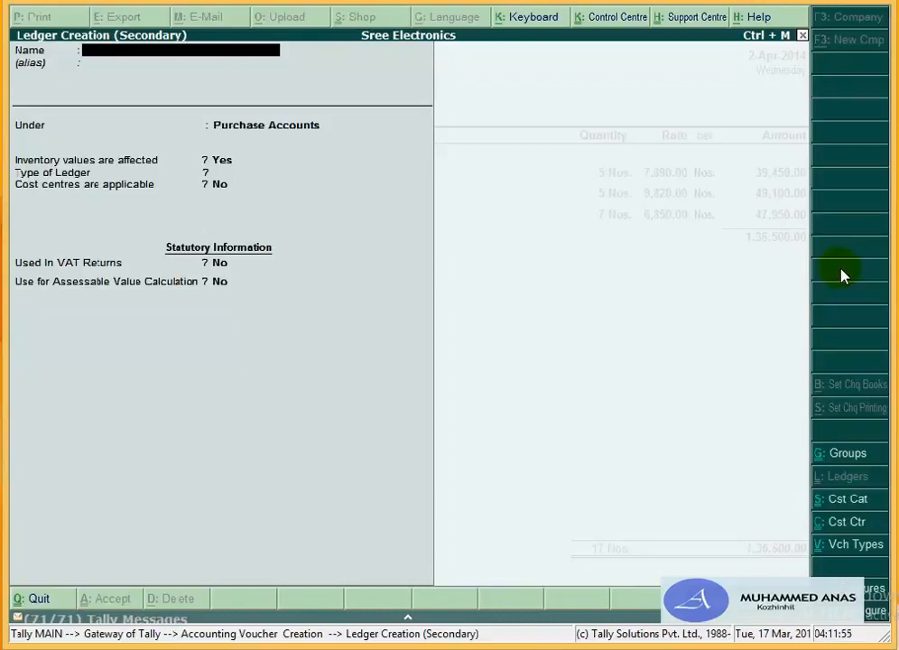
# Step: Name the new ledger 'Input Tax 12.5%'
pyautogui.write('Input Tax 12')
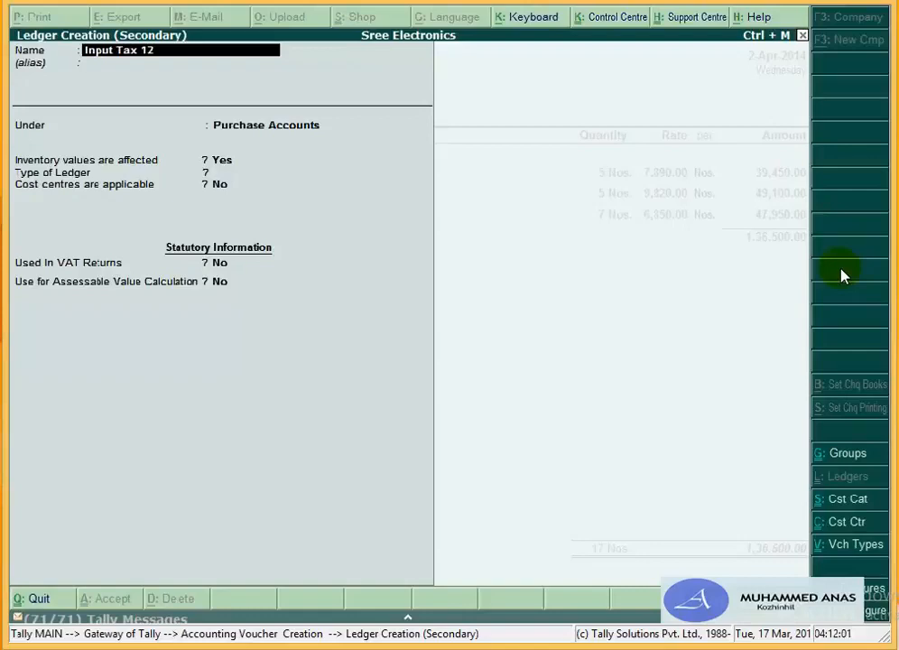
pyautogui.press('Return')
pyautogui.write('.5')
pyautogui.press('BackSpace')
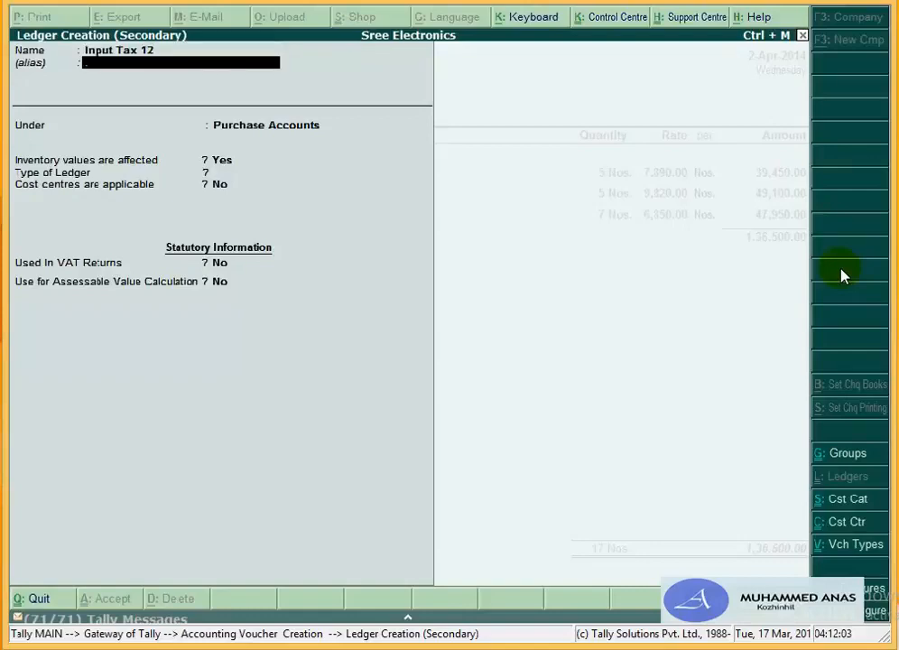
pyautogui.press('BackSpace')
pyautogui.press('BackSpace')
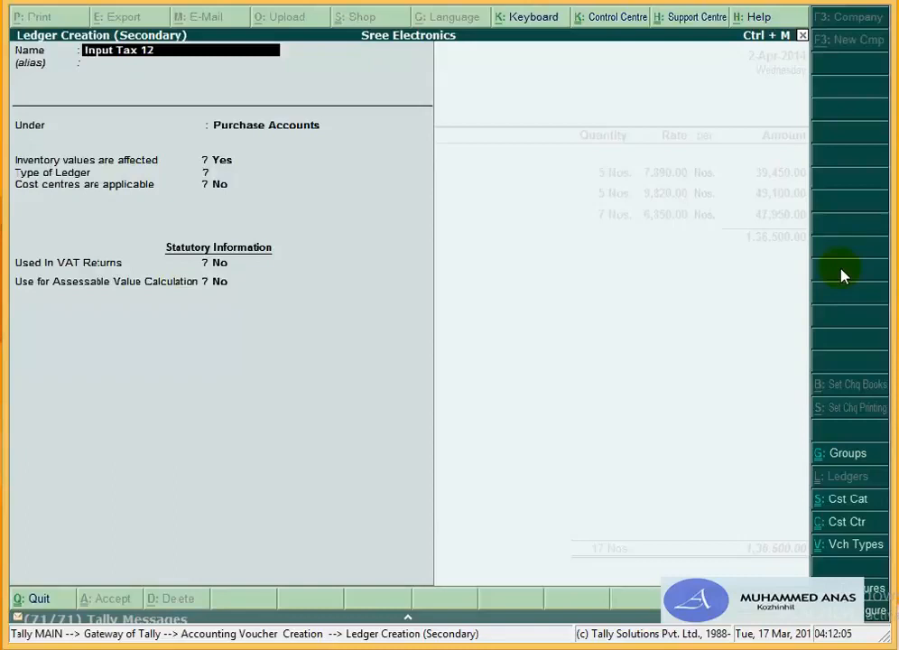
pyautogui.write('.5%')
pyautogui.press('Return')
pyautogui.press('Return')
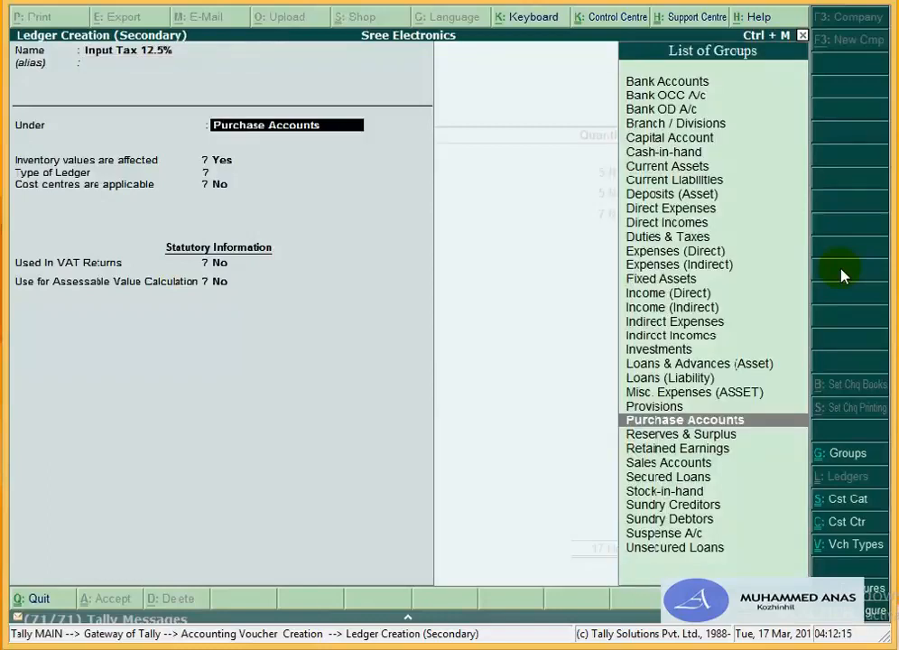
# Step: Place it under Duties & Taxes as VAT, sub type Input VAT, class Input VAT @ 12.5%
pyautogui.write('D')
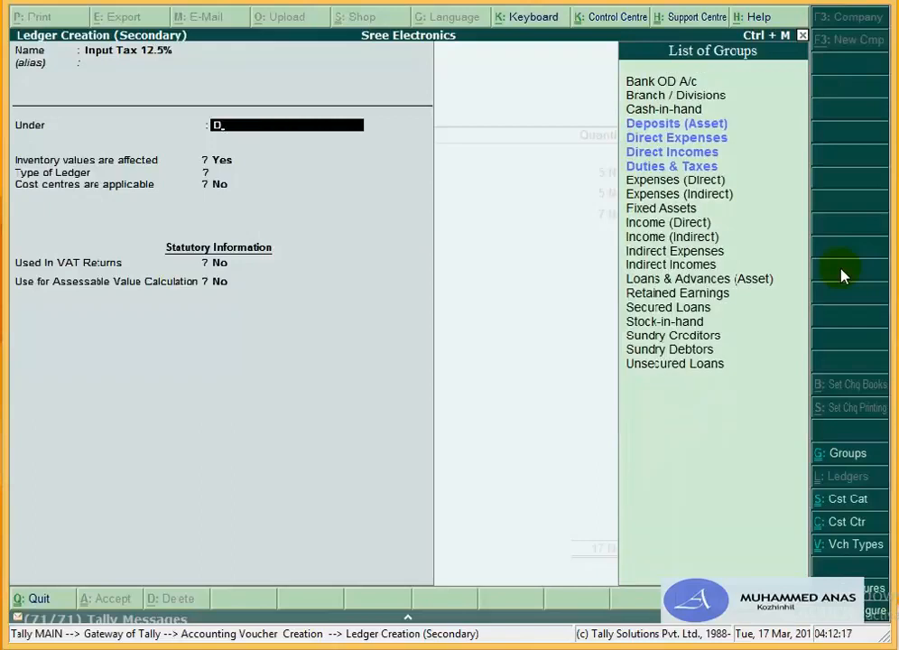
pyautogui.press('Down')
pyautogui.press('Down')
pyautogui.press('Down')
pyautogui.press('Return')
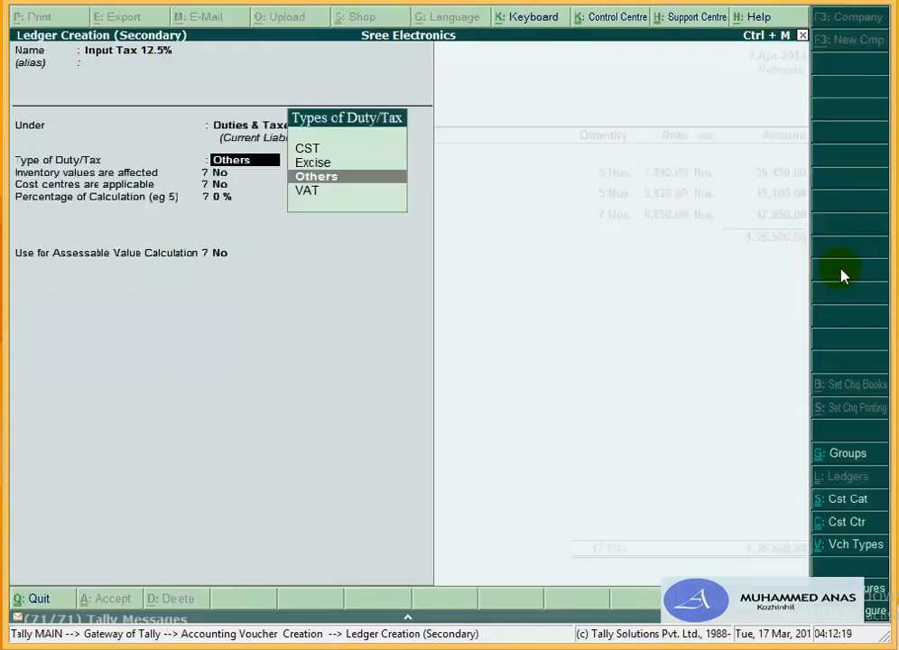
pyautogui.press('Down')
pyautogui.press('Return')
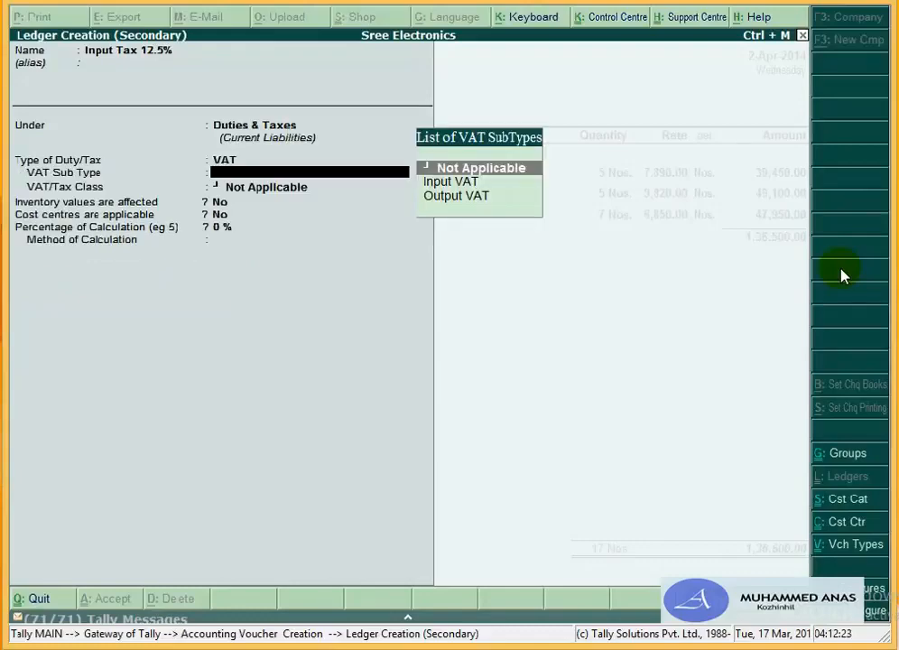
pyautogui.press('Down')
pyautogui.press('Return')
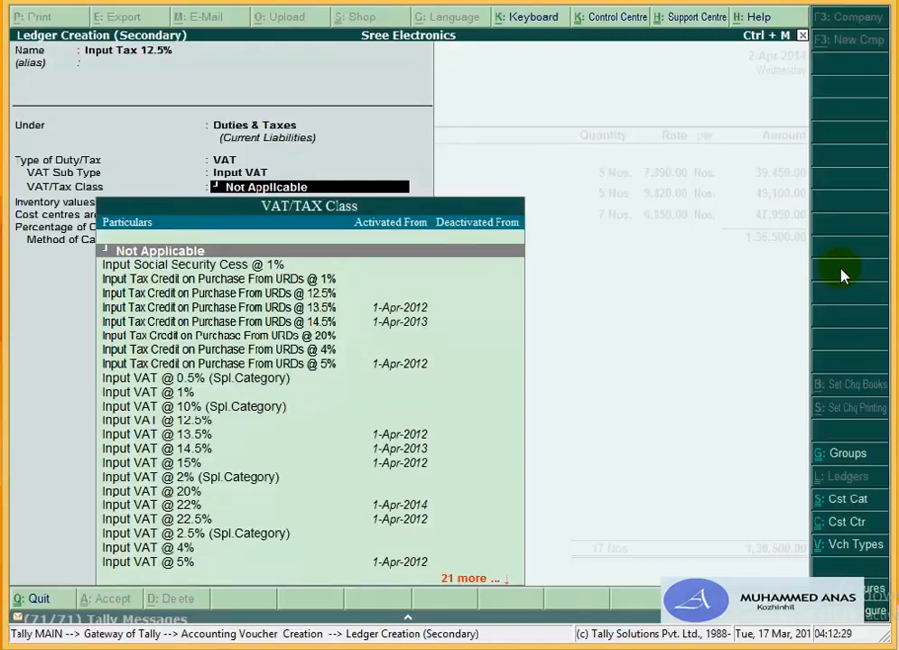
pyautogui.press('Down')
pyautogui.press('Down')
pyautogui.press('Down')
pyautogui.press('Down')
pyautogui.press('Down')
pyautogui.press('Down')
pyautogui.press('Down')
pyautogui.press('Down')
pyautogui.press('Down')
pyautogui.press('Down')
pyautogui.press('Down')
pyautogui.press('Down')
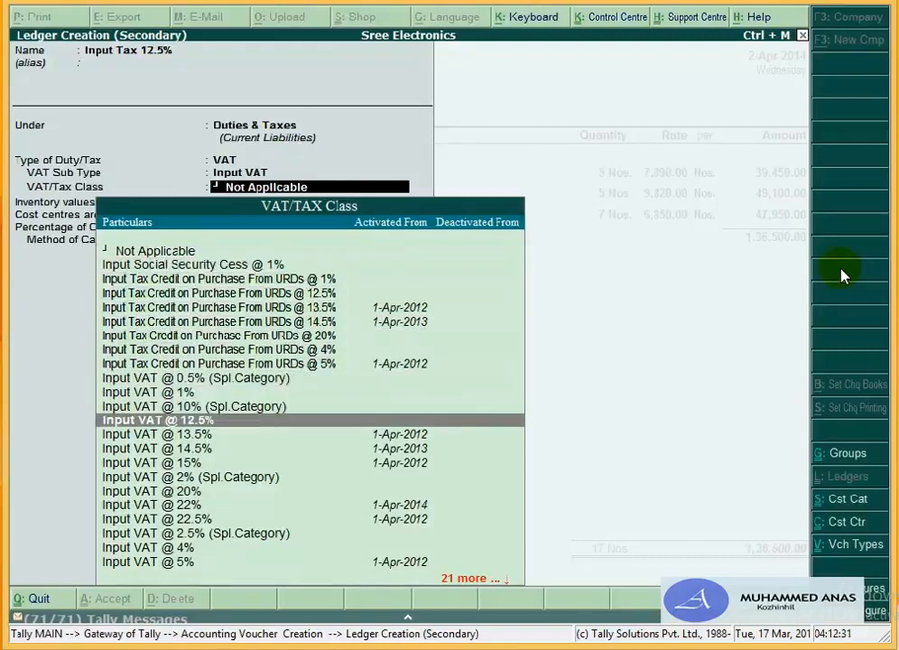
pyautogui.press('Return')
pyautogui.press('Return')
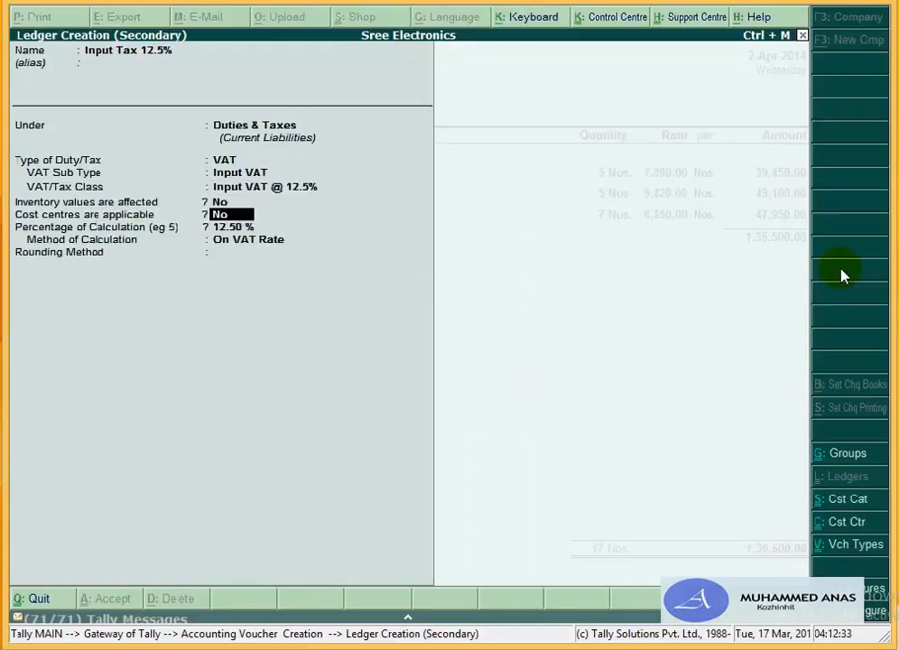
# Step: Set Normal Rounding with limit 1, save, accept the 11,069.00 tax, and start another ledger
pyautogui.press('Return')
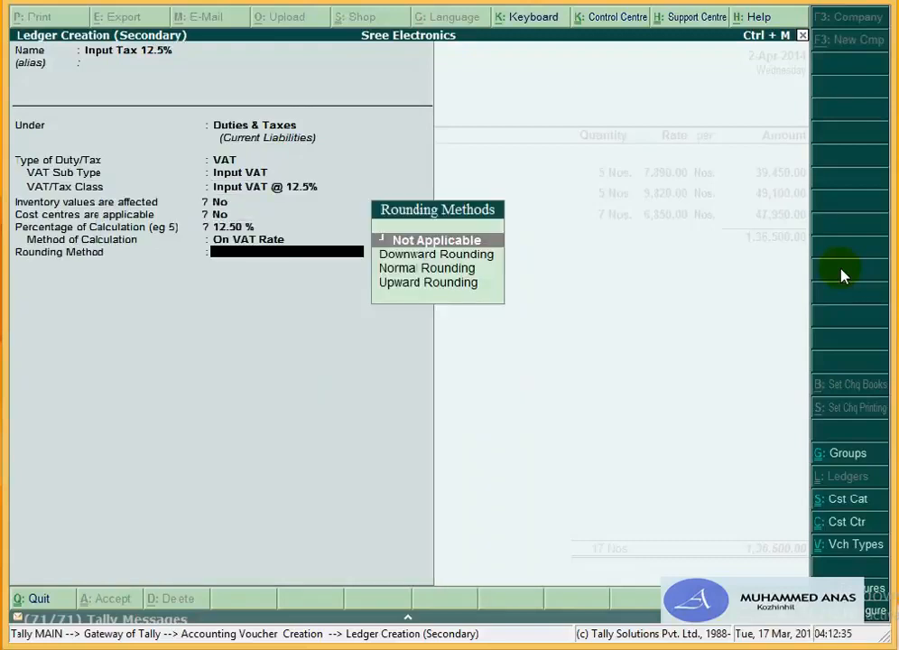
pyautogui.write('Nor')
pyautogui.press('Return')
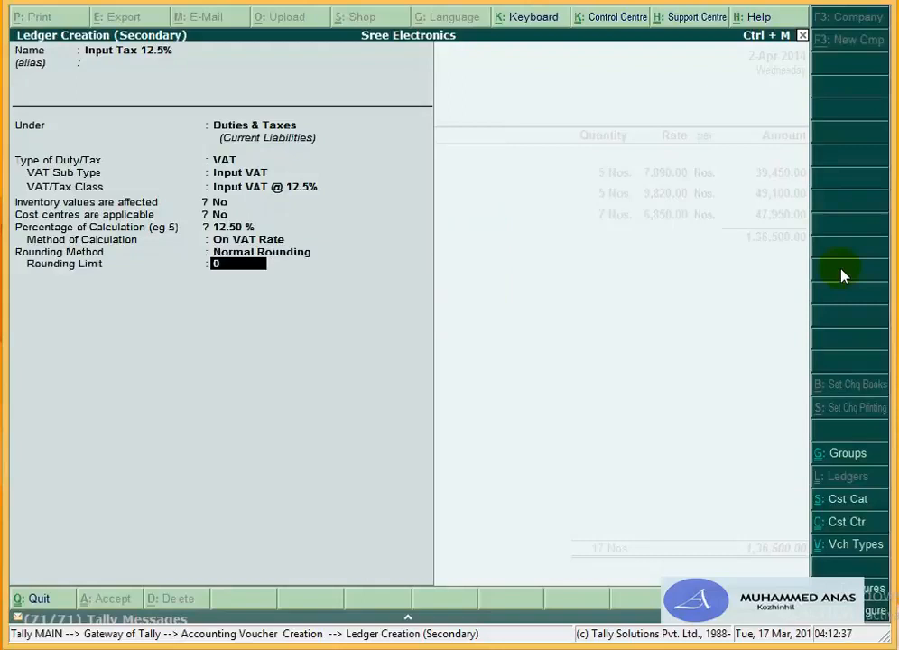
pyautogui.write('1')
pyautogui.press('Return')
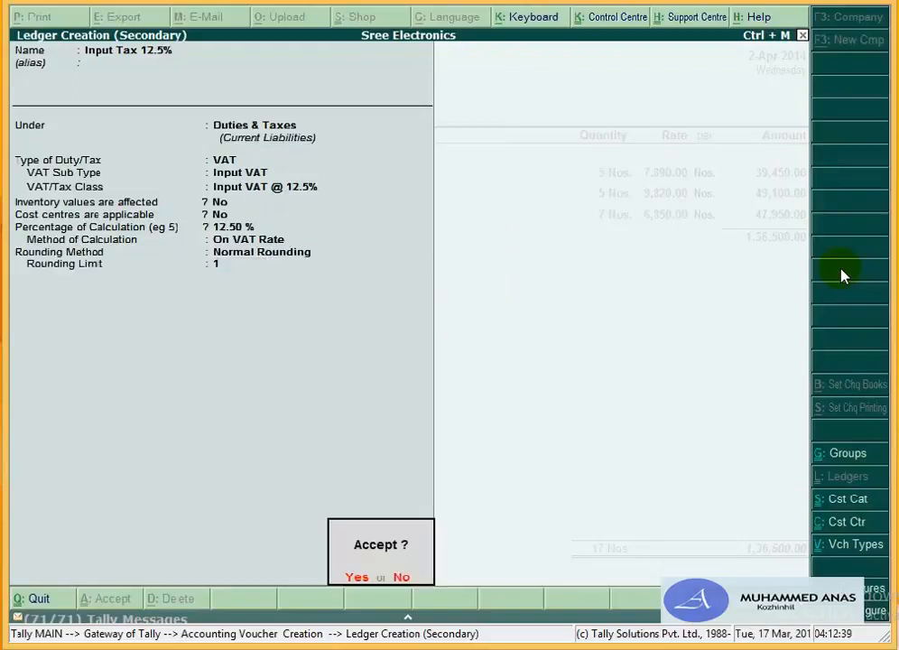
pyautogui.press('Return')
pyautogui.press('Return')
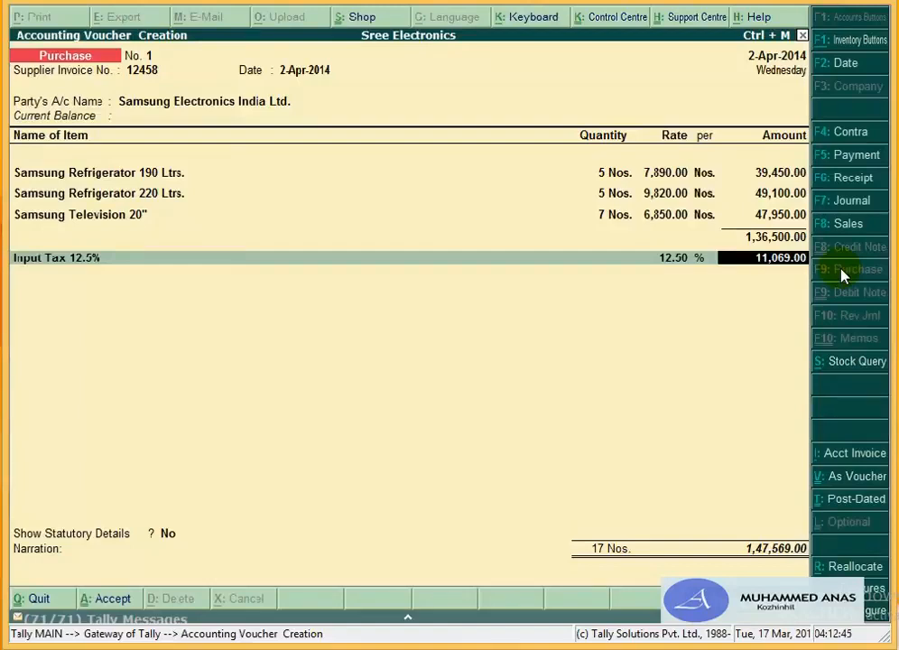
pyautogui.press('Return')
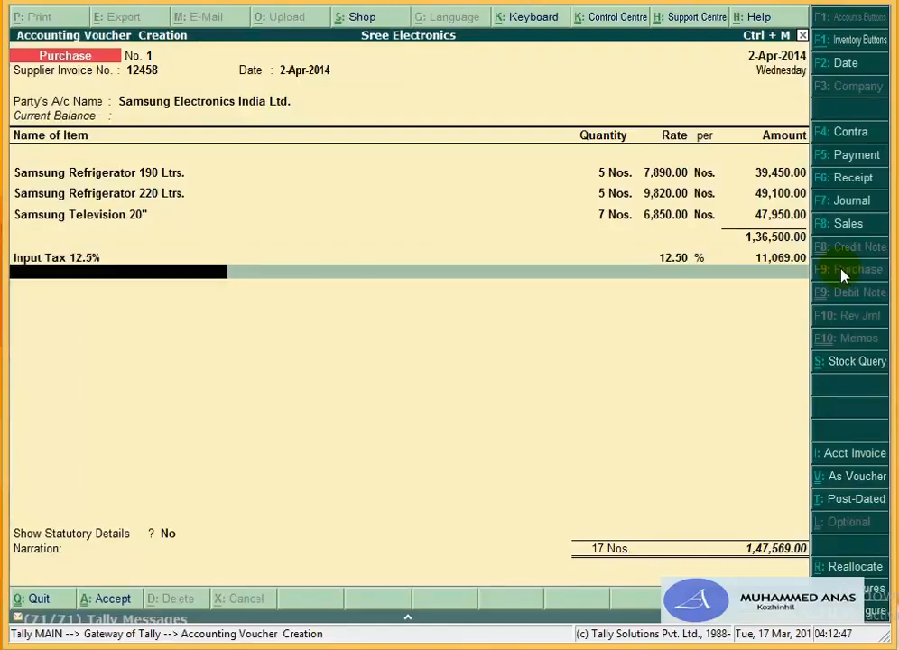
pyautogui.hotkey('alt', 'c')
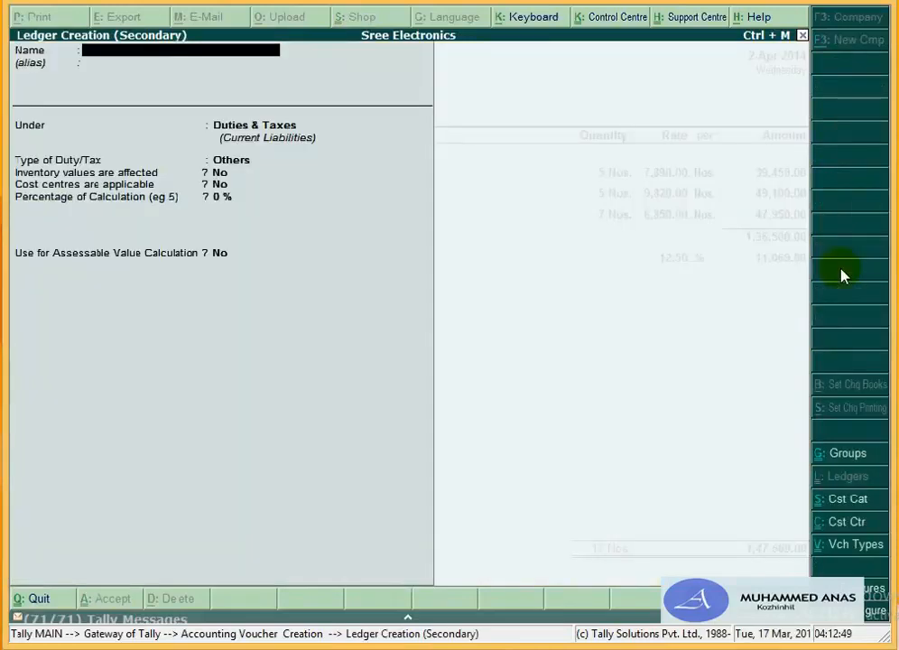
# Step: Create ledger 'Input Vat 4%' under Duties & Taxes as VAT, Input VAT, class Input VAT @ 4%
pyautogui.write('Input Vat')
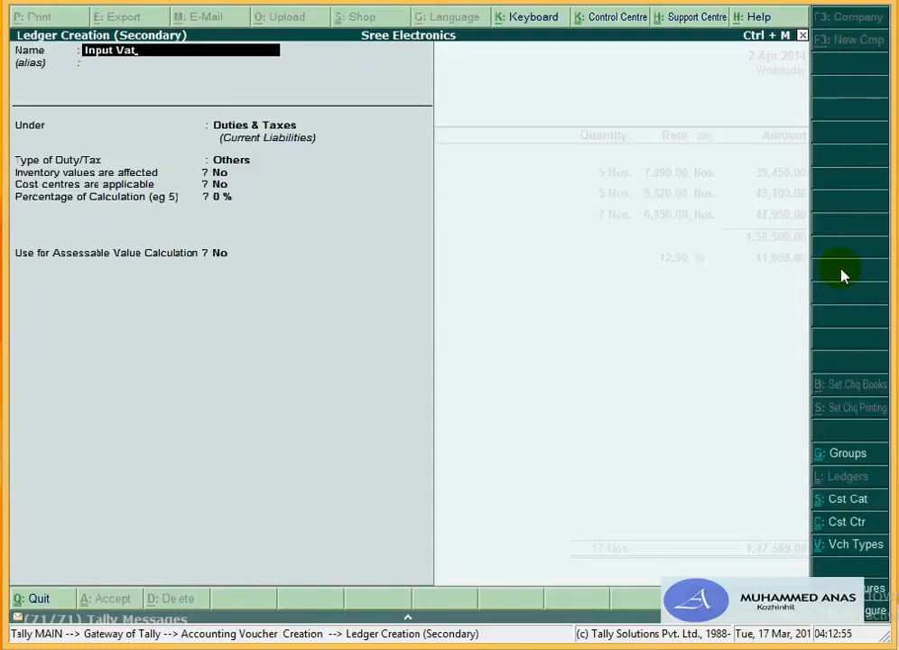
pyautogui.write(' 4%')
pyautogui.press('Return')
pyautogui.press('Return')
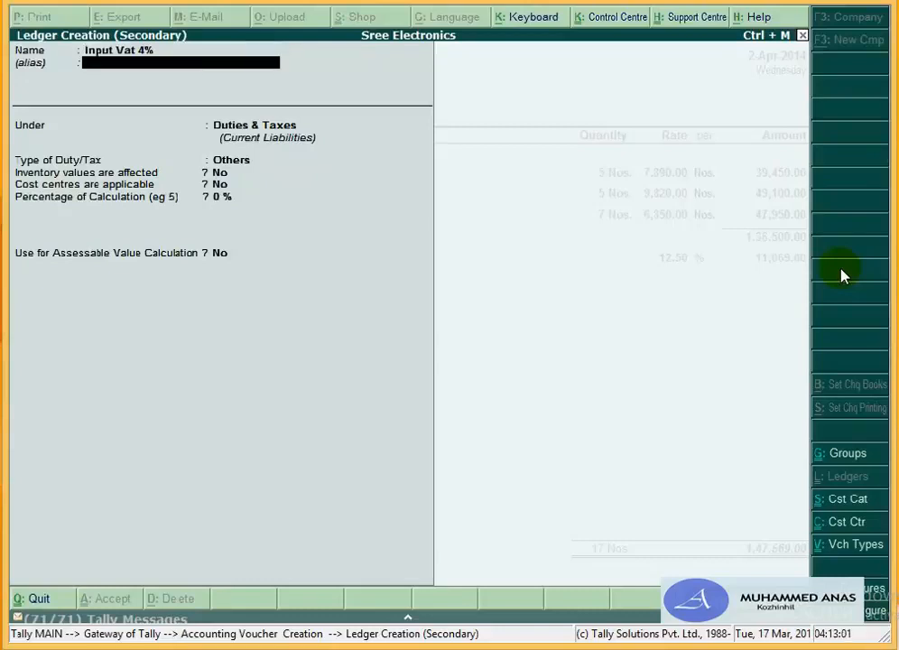
pyautogui.press('Return')
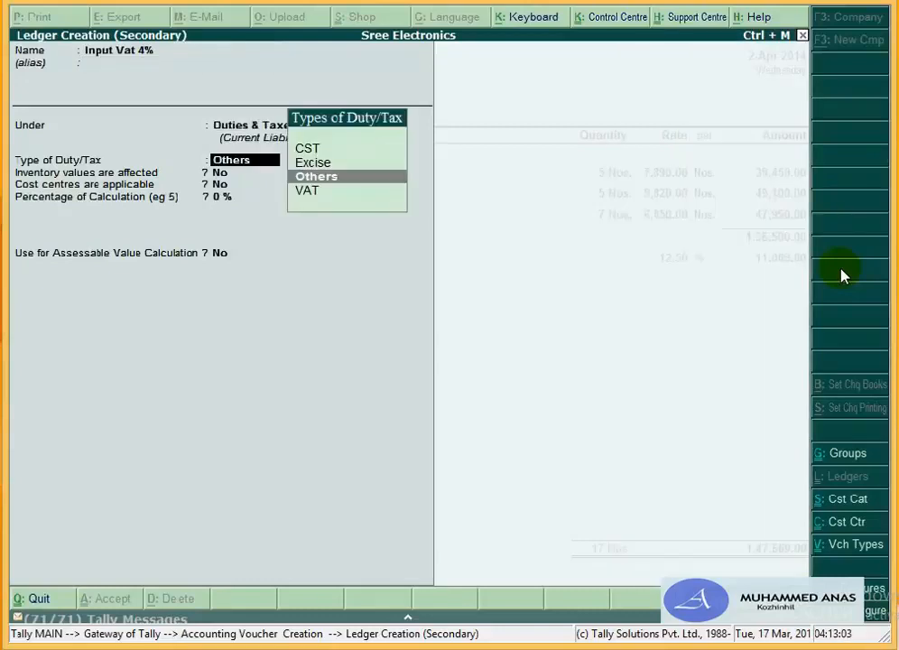
pyautogui.press('Down')
pyautogui.press('Return')
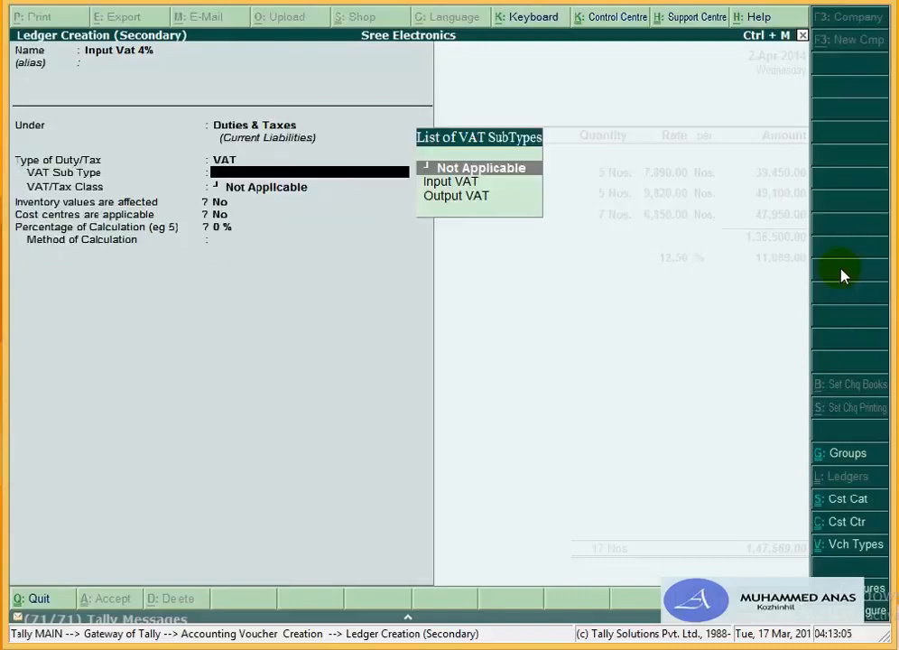
pyautogui.press('Down')
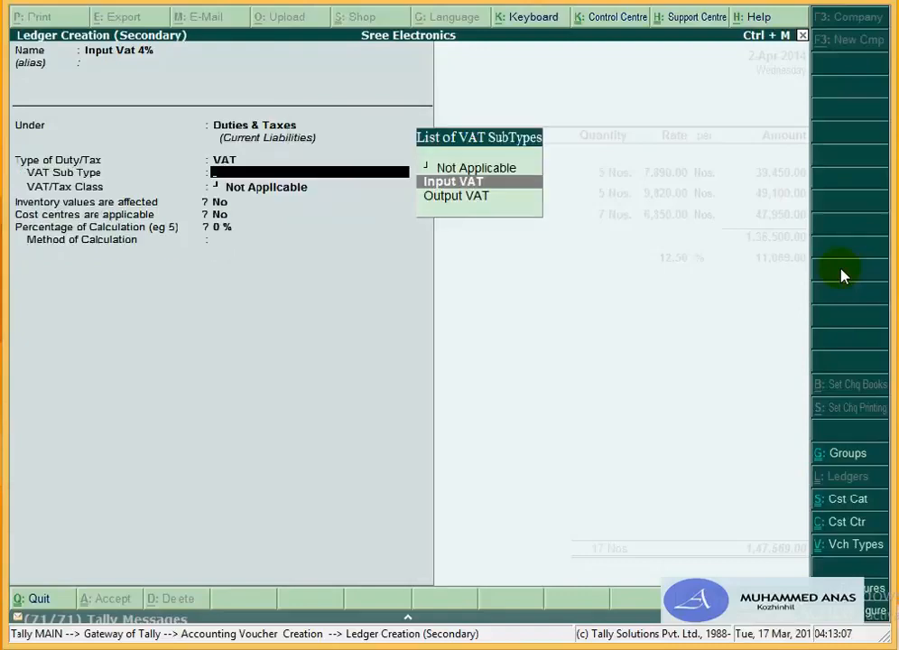
pyautogui.press('Return')
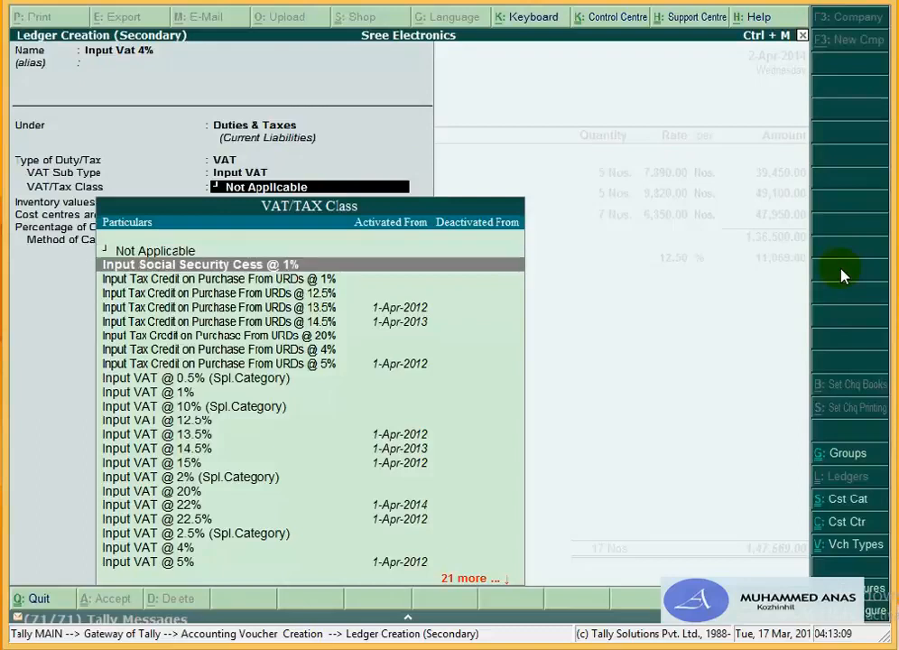
pyautogui.press('Down')
pyautogui.press('Down')
pyautogui.press('Down')
pyautogui.press('Down')
pyautogui.press('Down')
pyautogui.press('Down')
pyautogui.press('Down')
pyautogui.press('Down')
pyautogui.press('Down')
pyautogui.press('Down')
pyautogui.press('Down')
pyautogui.press('Down')
pyautogui.press('Down')
pyautogui.press('Down')
pyautogui.press('Down')
pyautogui.press('Down')
pyautogui.press('Down')
pyautogui.press('Down')
pyautogui.press('Down')
pyautogui.press('Down')
pyautogui.press('Down')
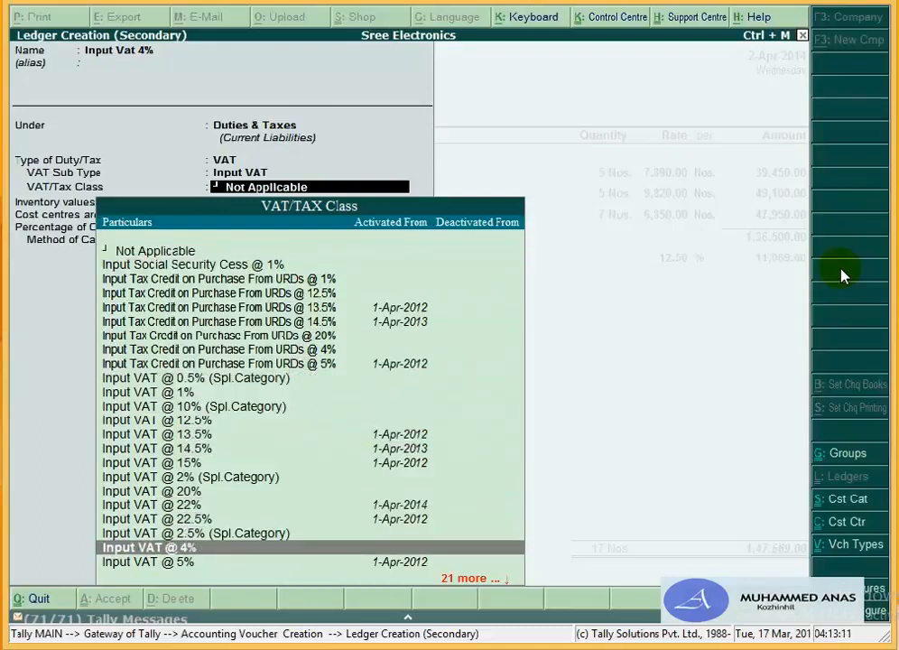
pyautogui.press('Return')
pyautogui.press('Return')
pyautogui.press('Return')
pyautogui.press('Return')
pyautogui.press('Return')
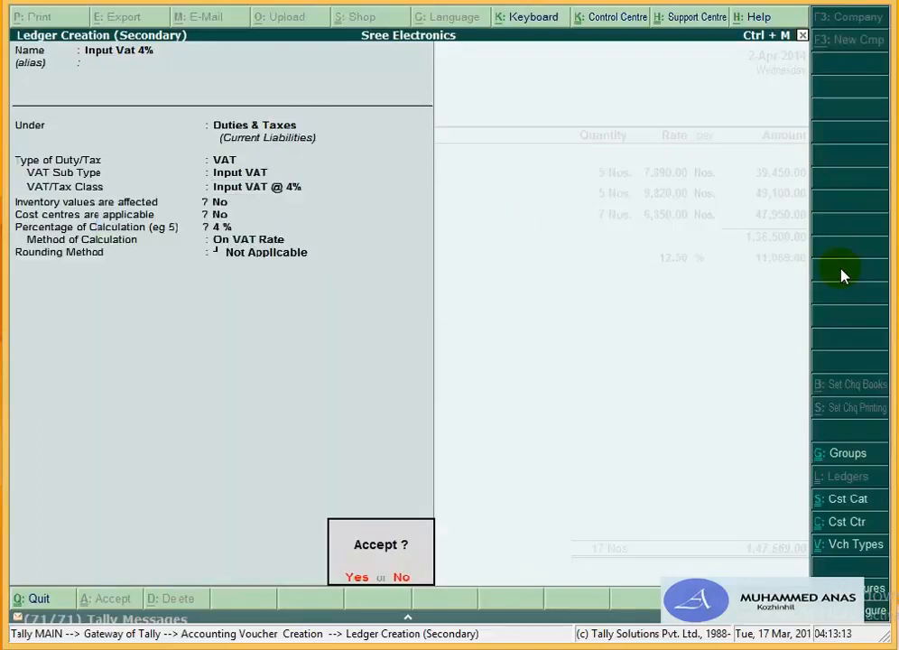
# Step: Set Normal Rounding with a limit of 1 and save the ledger into the voucher
pyautogui.press('Escape')
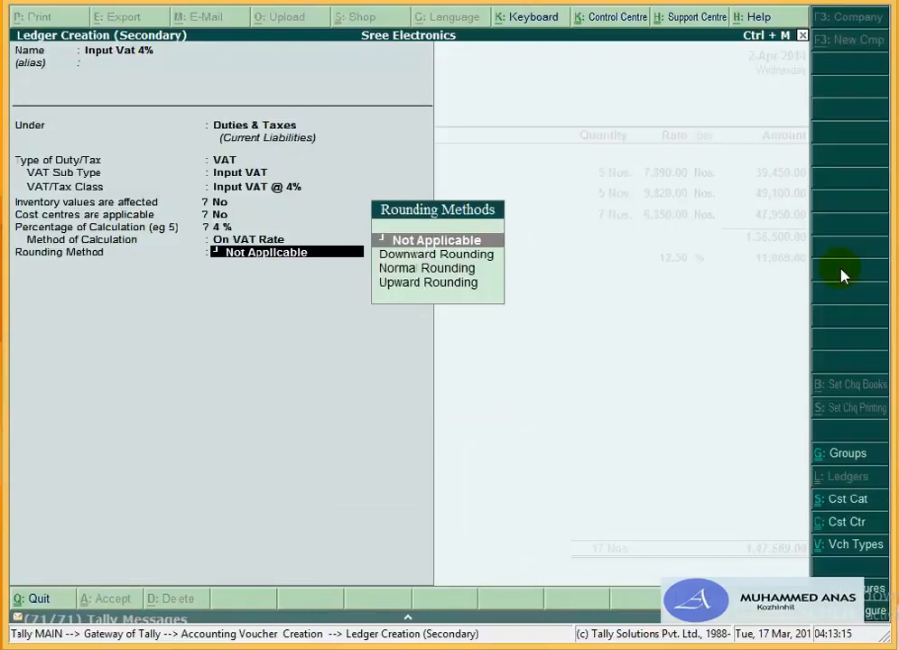
pyautogui.press('Down')
pyautogui.press('Down')
pyautogui.press('Return')
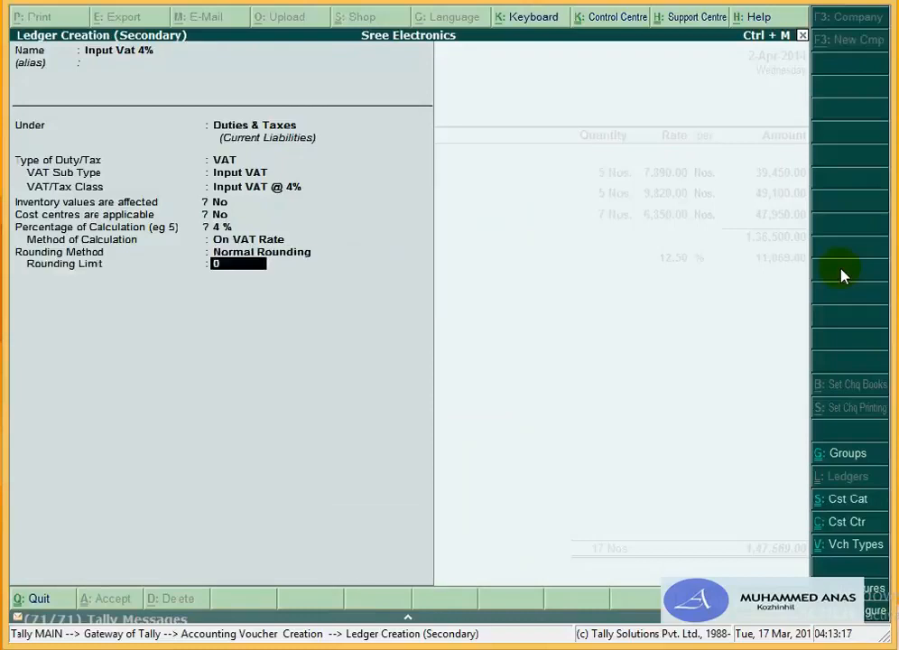
pyautogui.write('1')
pyautogui.press('Return')
pyautogui.press('Return')
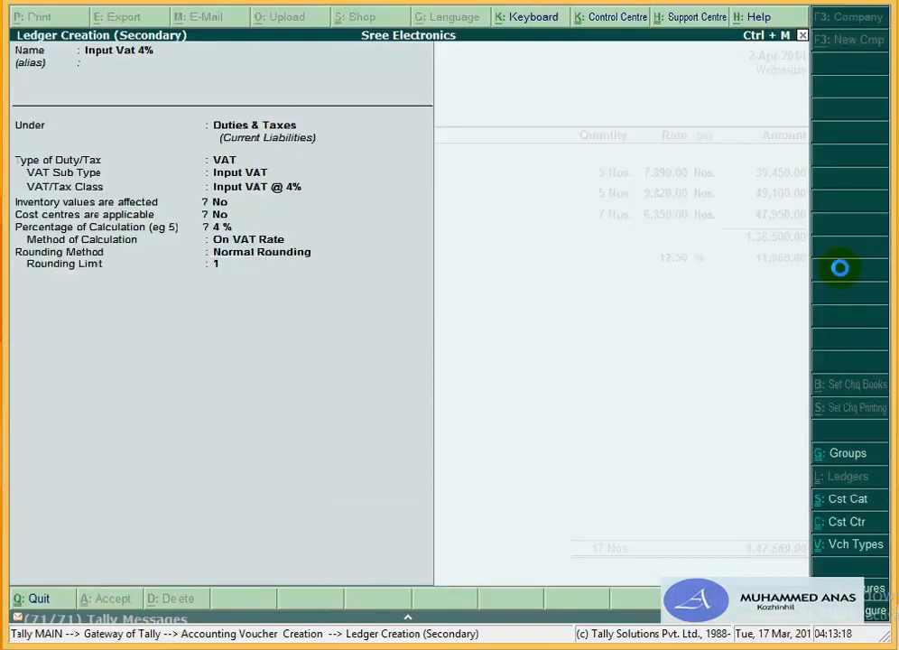
pyautogui.press('Return')
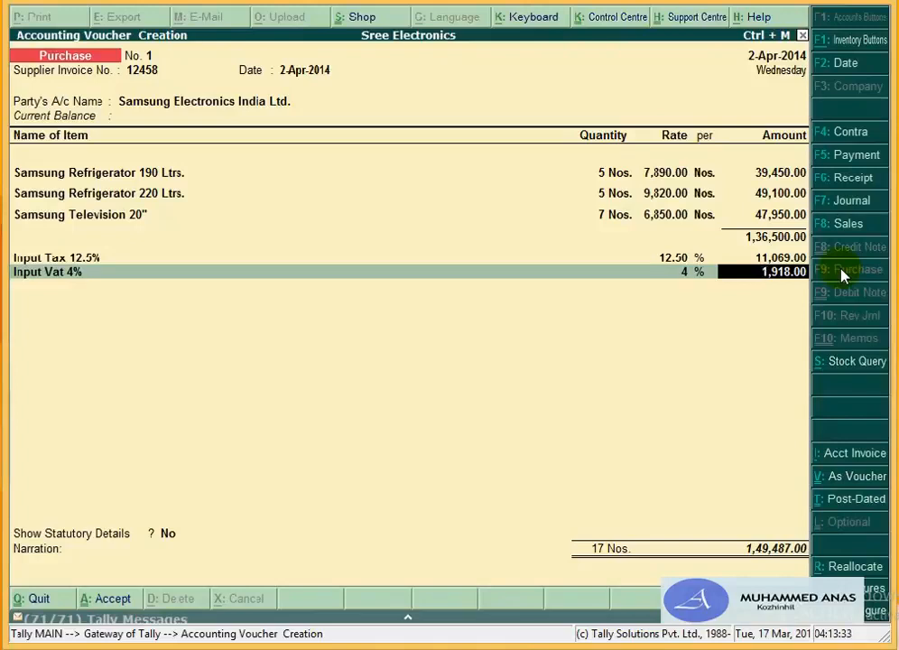
# Step: Open the Calculator panel with Ctrl+N
pyautogui.hotkey('ctrl', 'n')
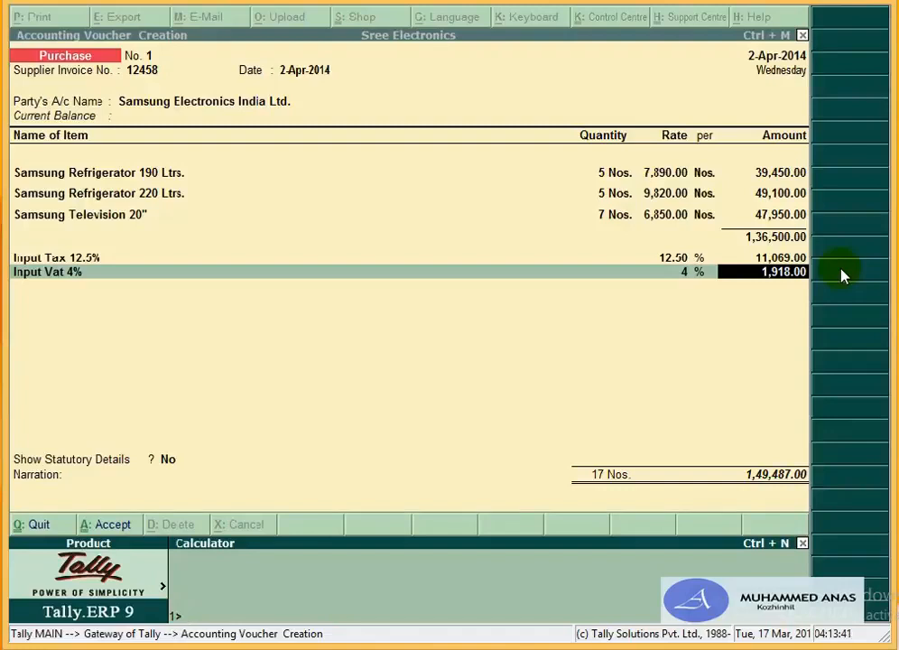
# Step: Compute (39450+49100)*12.5/100 to check the 12.5% tax of 11,068.75
pyautogui.write('39450+49100')
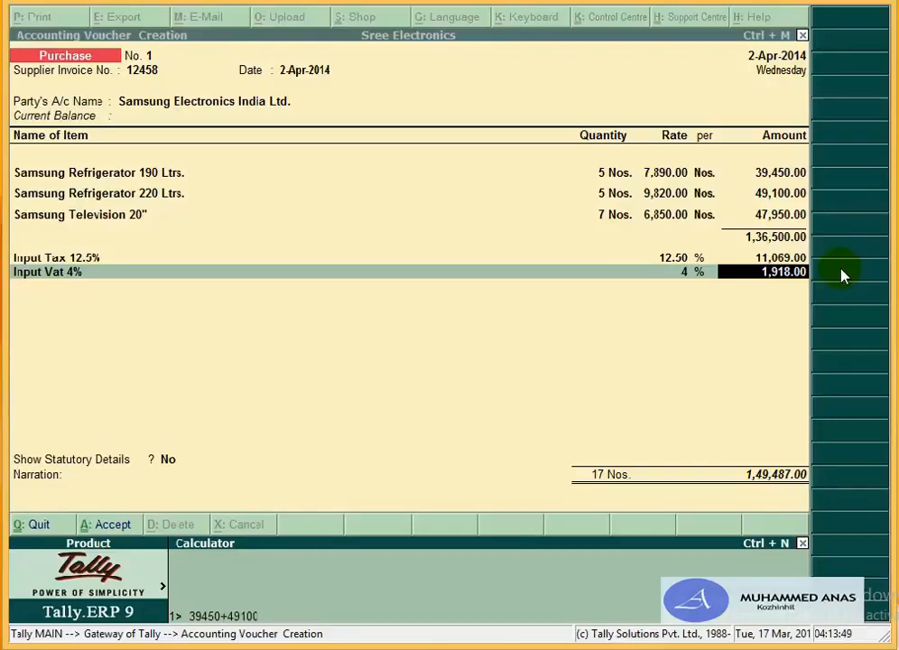
pyautogui.press('Return')
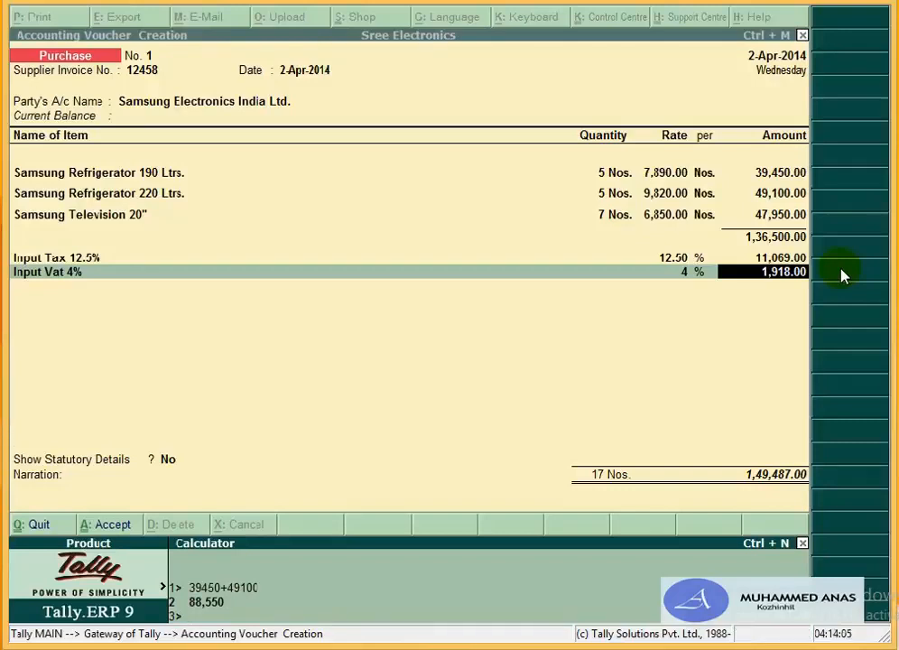
pyautogui.write('*12.5')
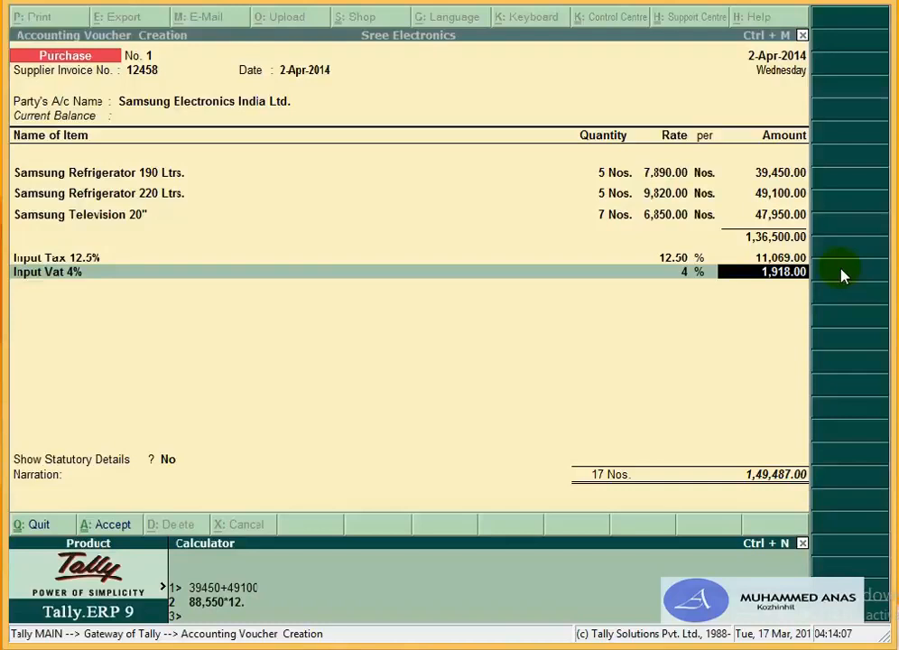
pyautogui.write('/100')
pyautogui.press('Return')
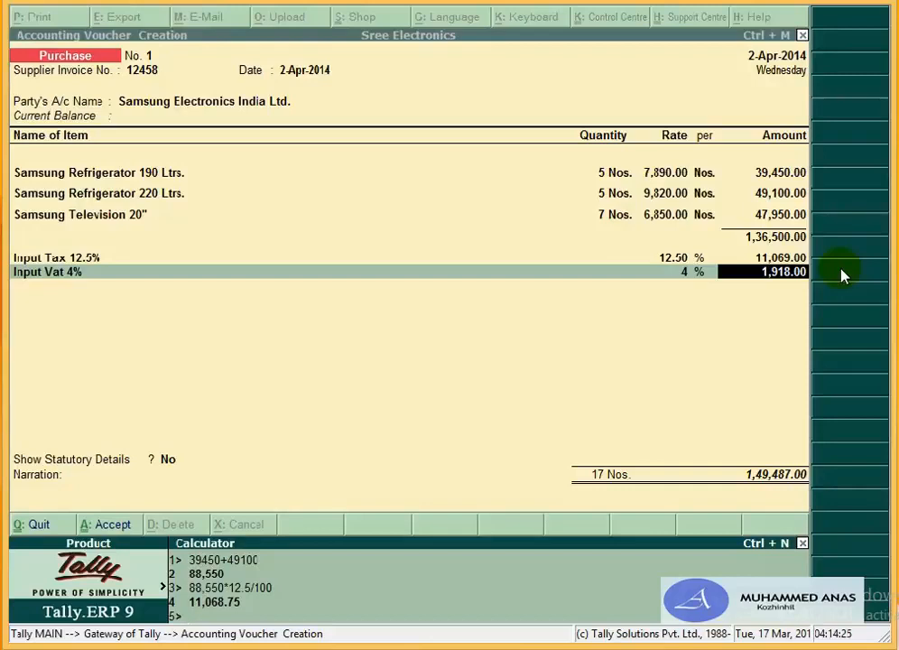
# Step: Compute 47950*4/100 = 1,918 to check the 4% tax, then close the calculator
pyautogui.write('47950*')
pyautogui.write('4/100')
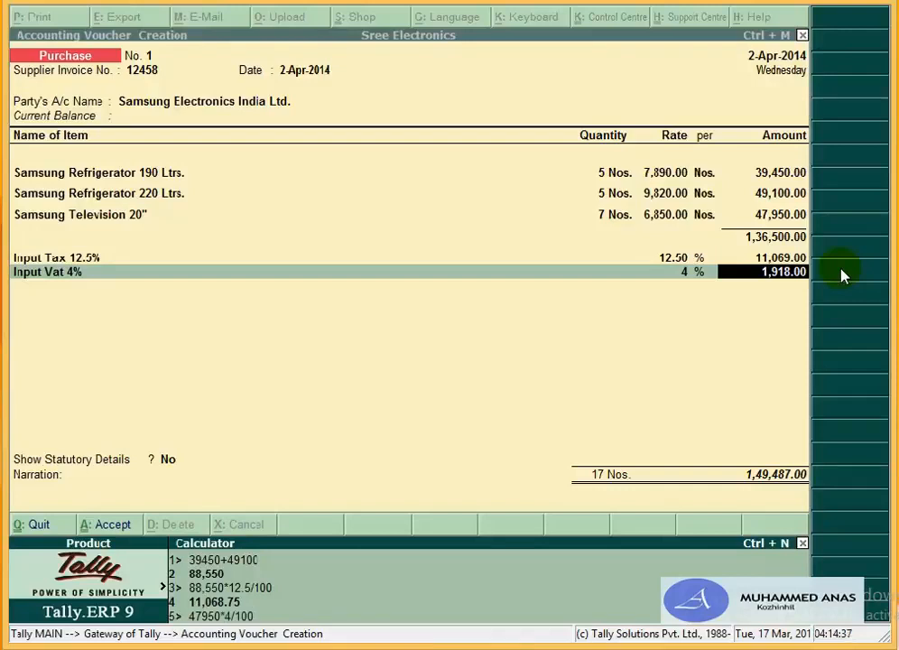
pyautogui.press('Return')
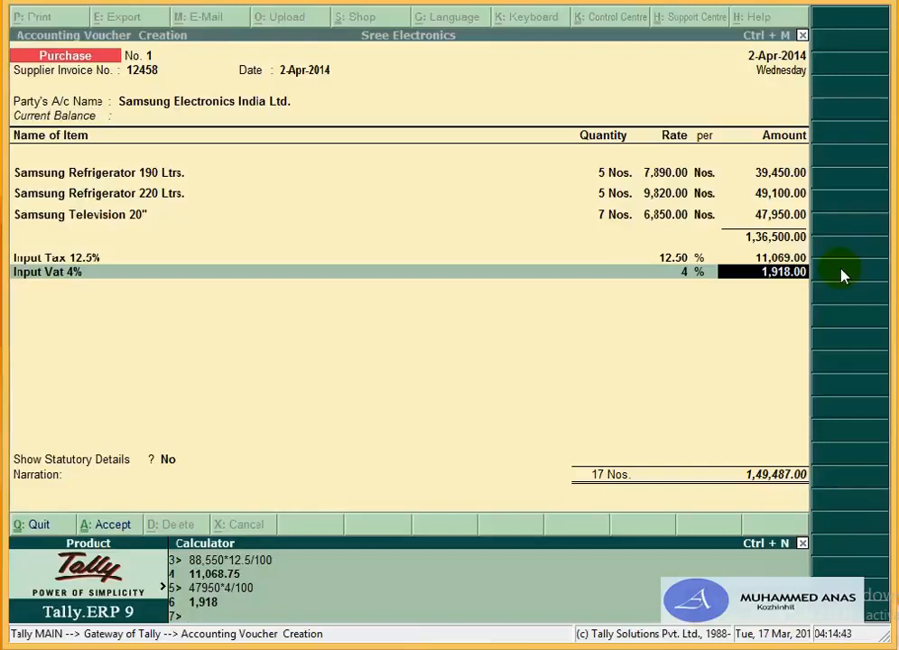
pyautogui.hotkey('ctrl', 'm')
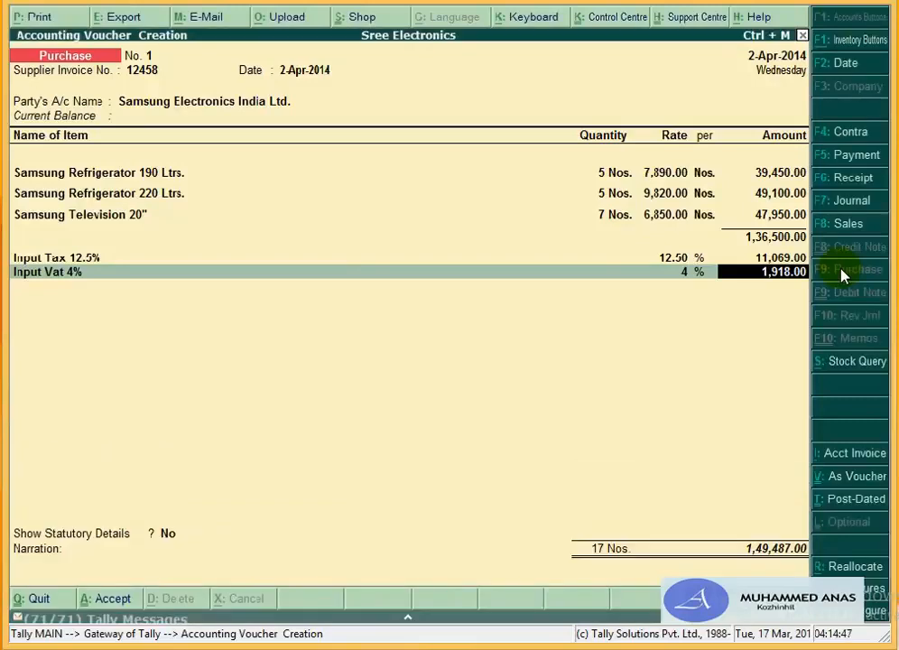
# Step: Accept Input Vat, view its statutory details, then continue to Samsung's bill-wise details
pyautogui.press('Return')
pyautogui.press('Return')
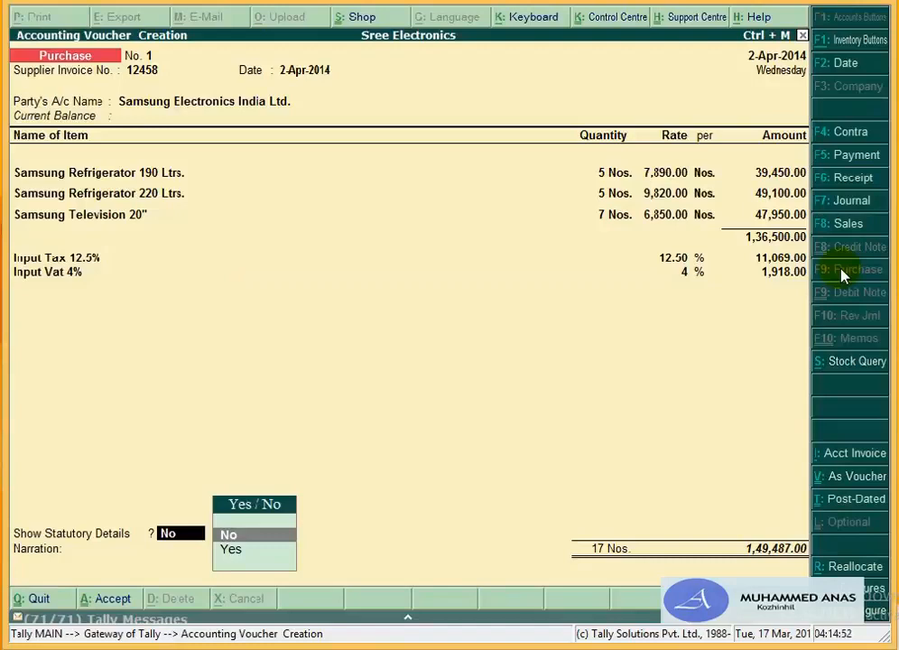
pyautogui.press('Down')
pyautogui.press('Return')
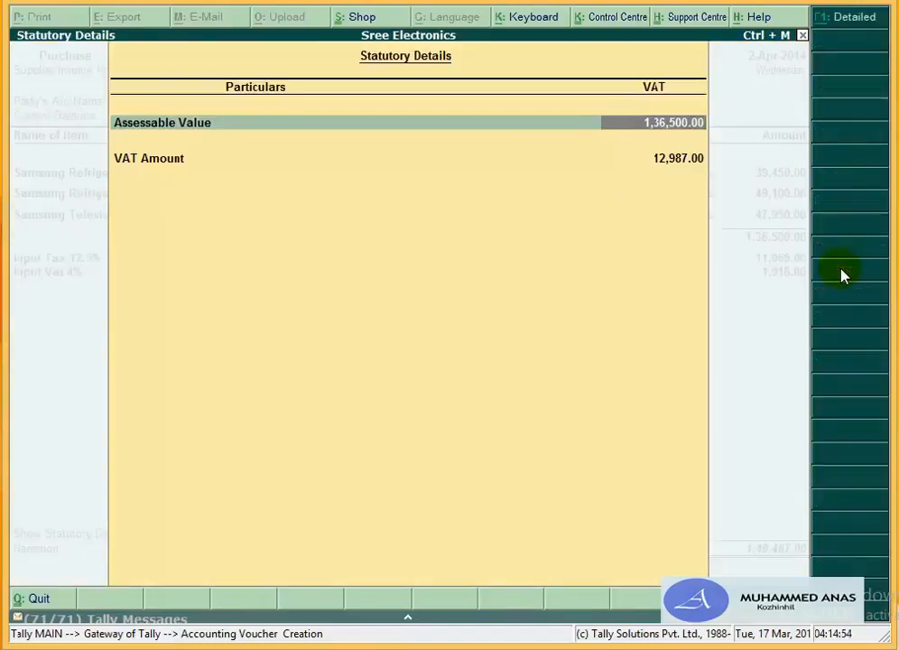
pyautogui.press('Return')
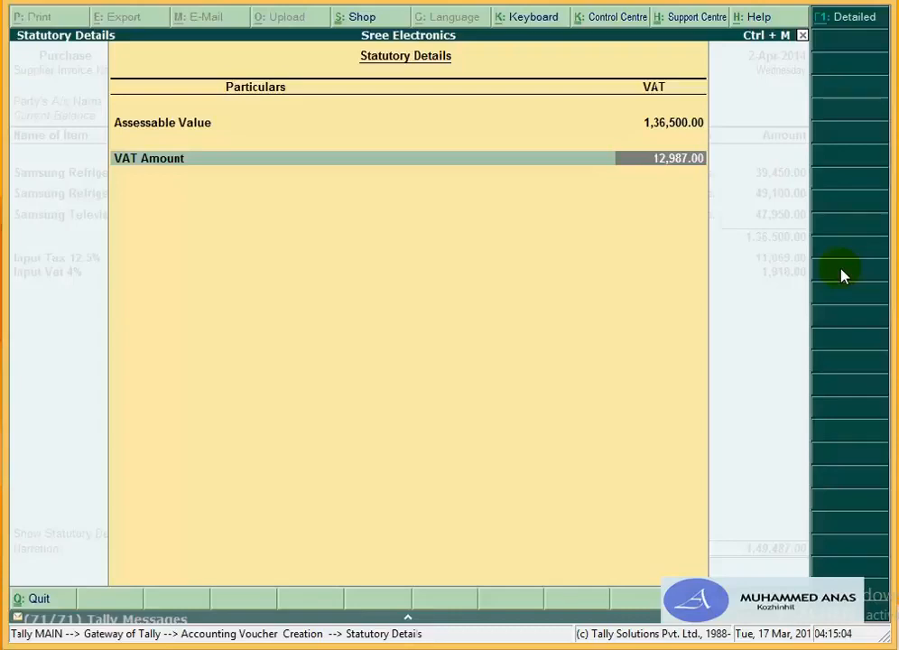
pyautogui.press('Return')
pyautogui.press('Return')
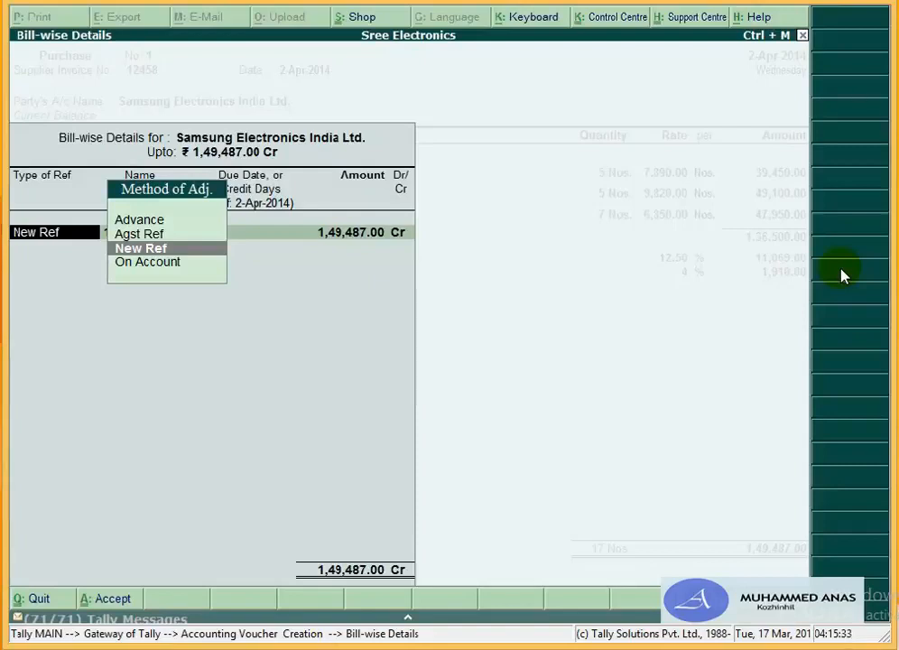
# Step: Record bill 12458 as New Ref with 30 days' credit (due 2-May-2014) for 1,49,487.00 Cr
pyautogui.press('Return')
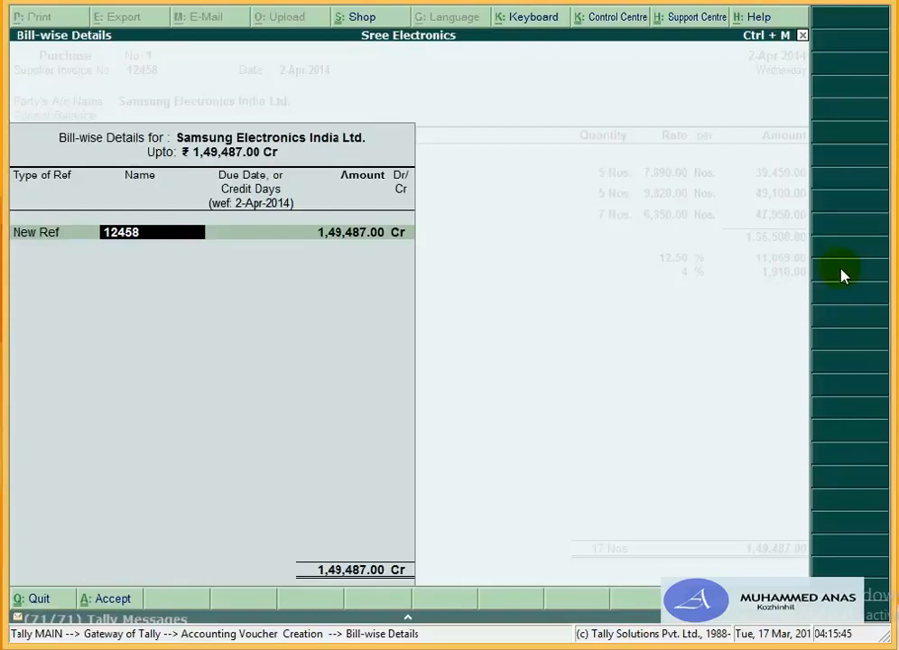
pyautogui.press('Return')
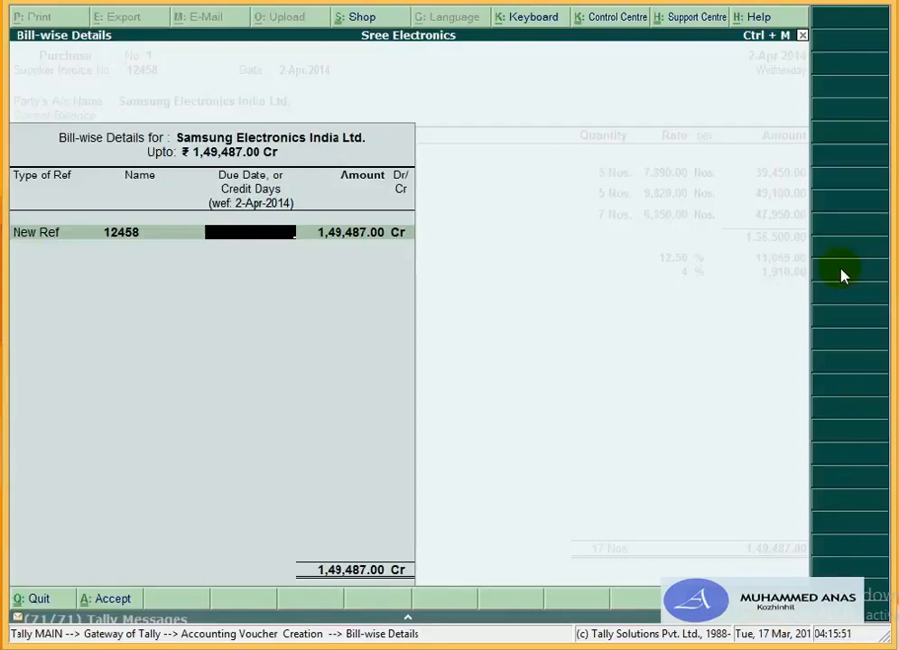
pyautogui.write('30')
pyautogui.press('Return')
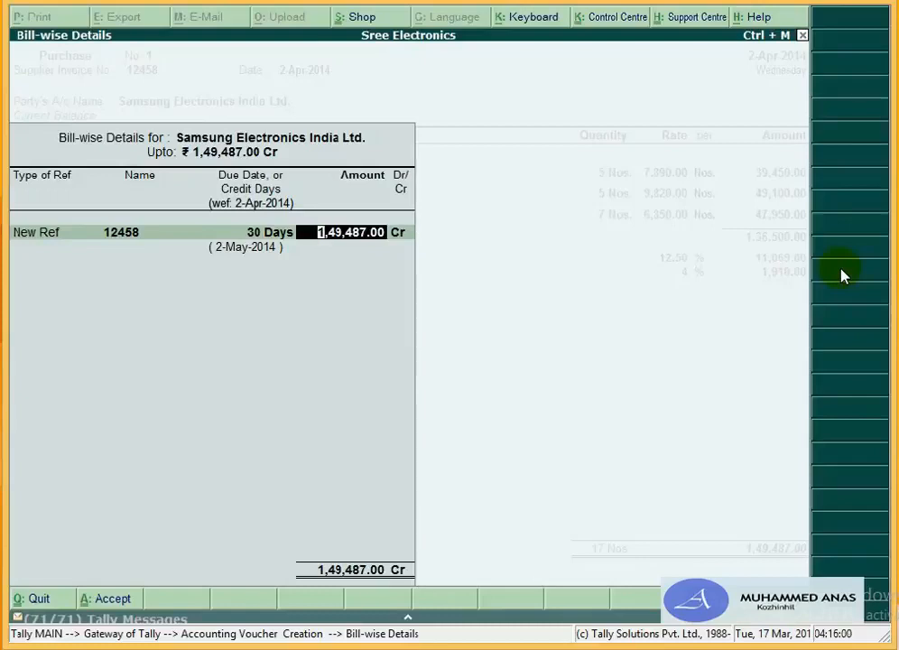
pyautogui.press('Return')
pyautogui.press('Return')
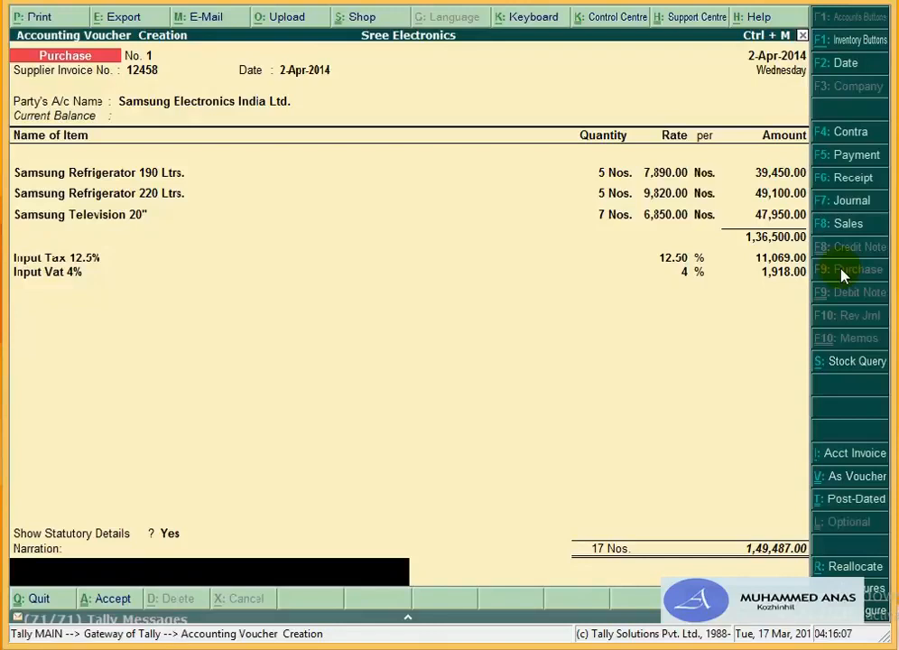
# Step: Enter 'being the purchase done against bill no. 12458' in the Narration field and confirm
pyautogui.write('being the purch')
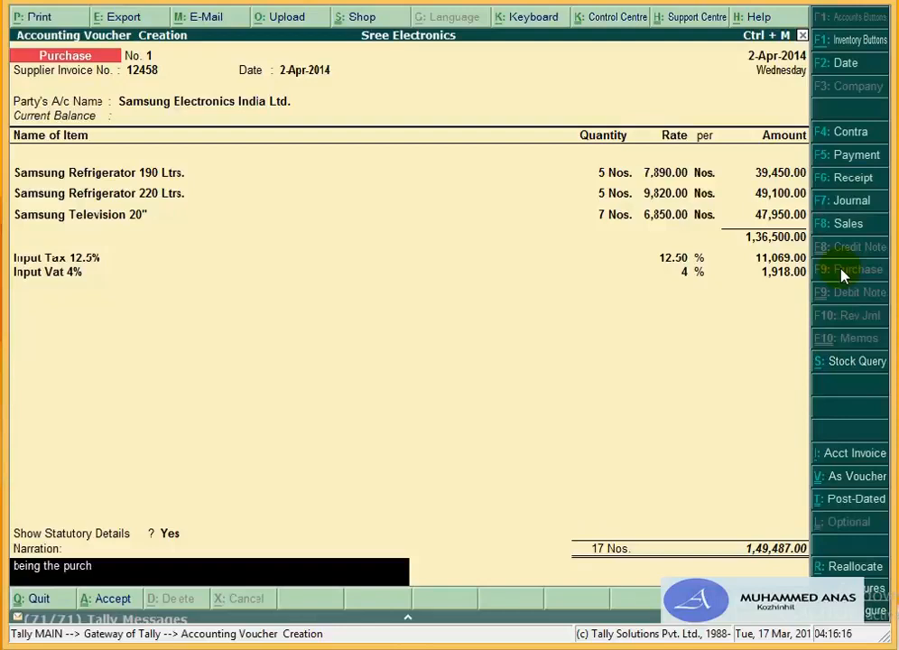
pyautogui.write('ase done agains')
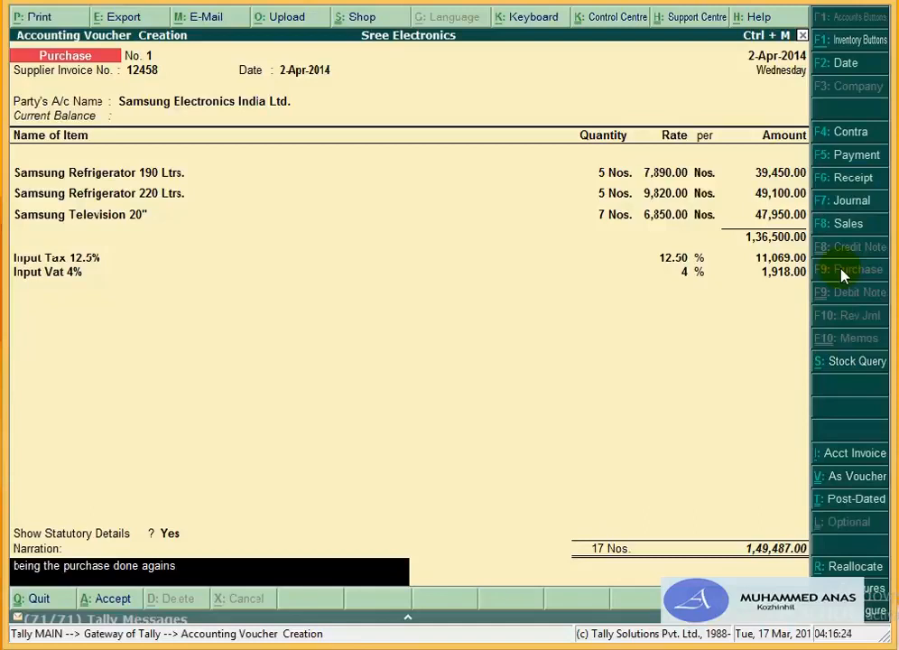
pyautogui.write('t bill no. 12458')
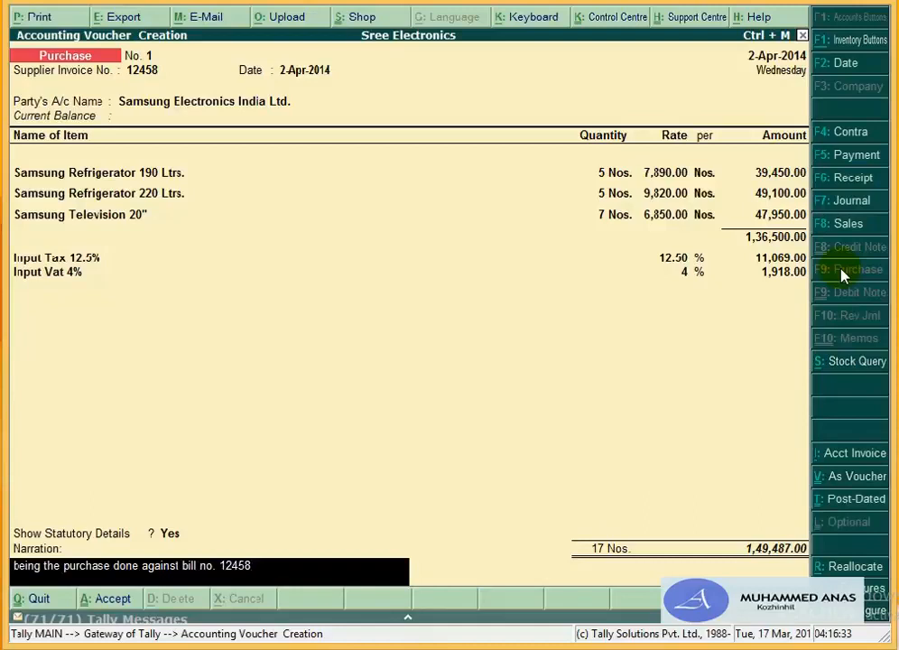
pyautogui.press('Return')
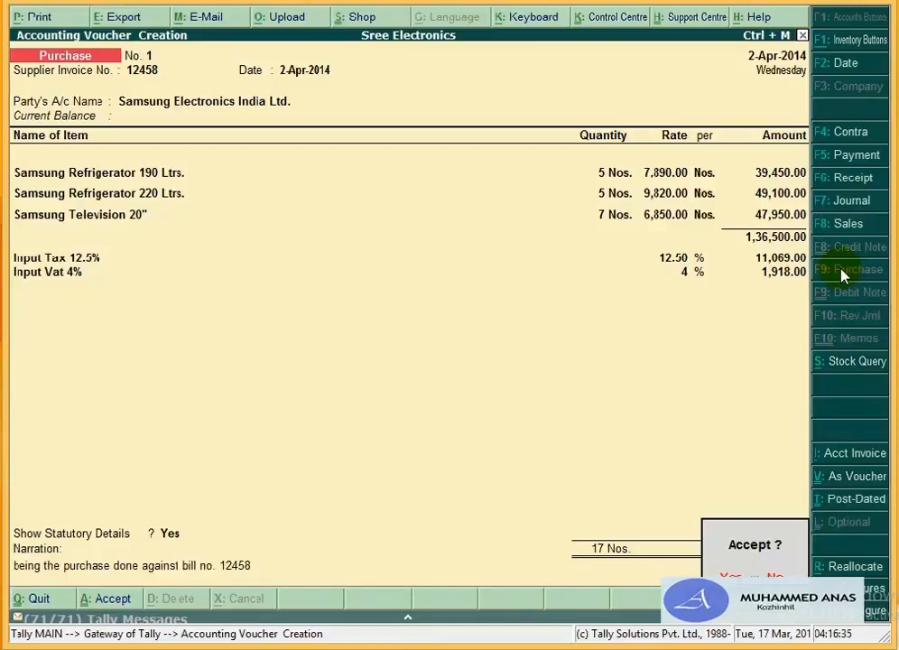
# Step: Save the Samsung voucher, enter supplier invoice 879 on Purchase No. 2, and start a new ledger
pyautogui.press('Return')
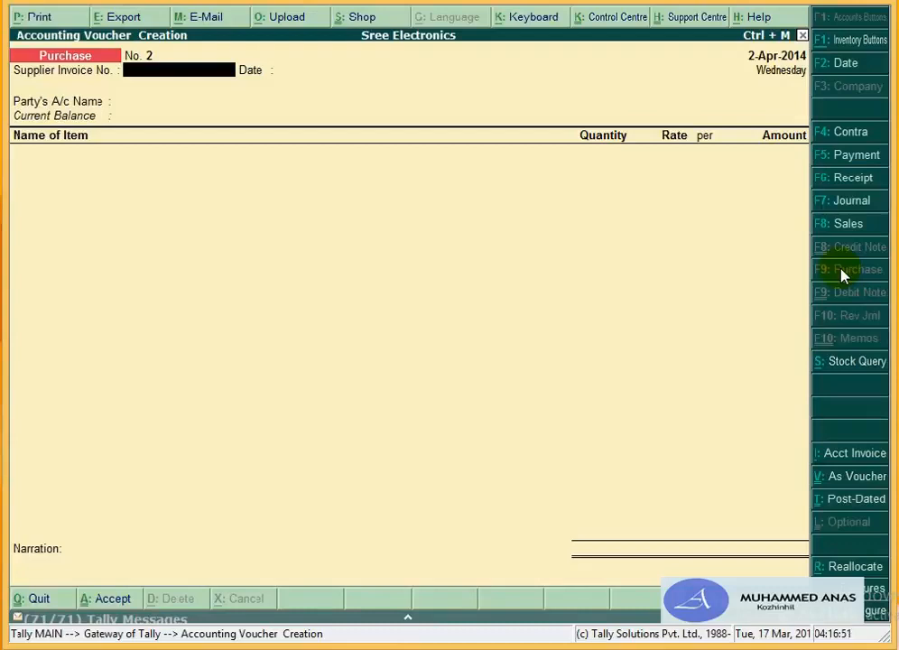
pyautogui.write('879')
pyautogui.press('Return')
pyautogui.press('Return')
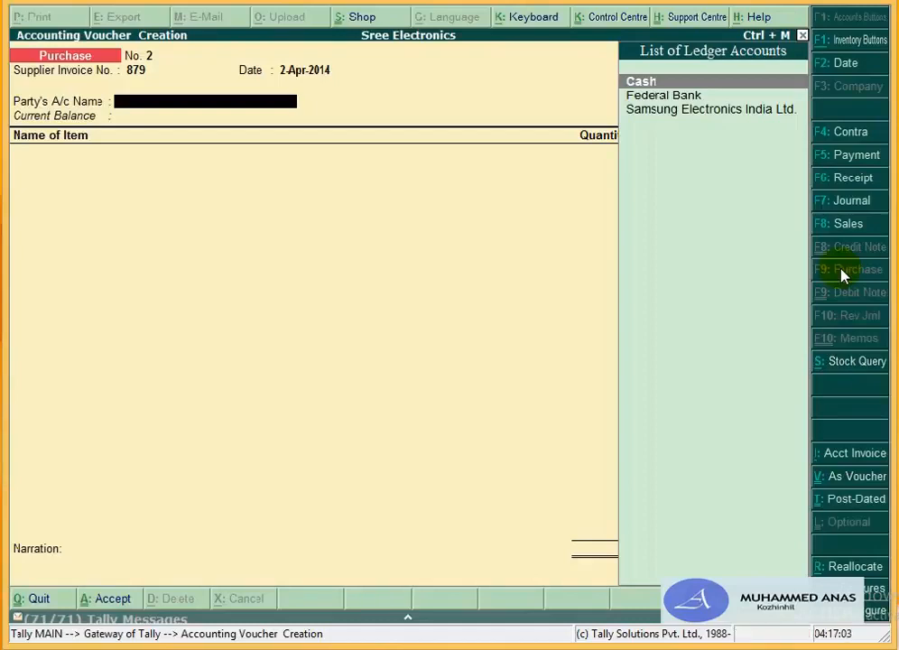
pyautogui.hotkey('alt', 'c')
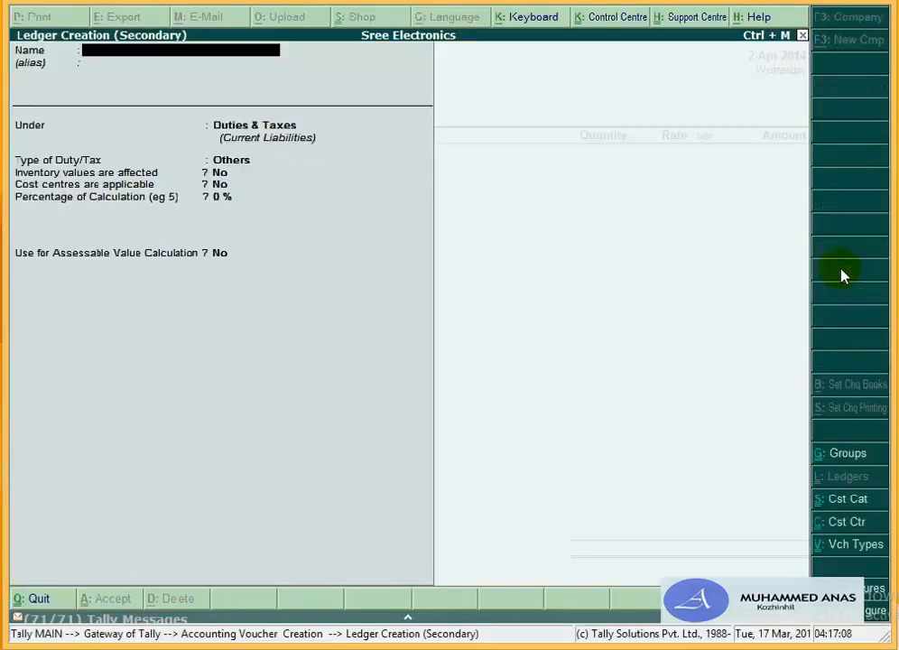
# Step: Create ledger 'L G Electrnics' under Sundry Creditors with bill-by-bill balances on, and save it
pyautogui.write('Lg')
pyautogui.press('BackSpace')
pyautogui.write('G Electrnics')
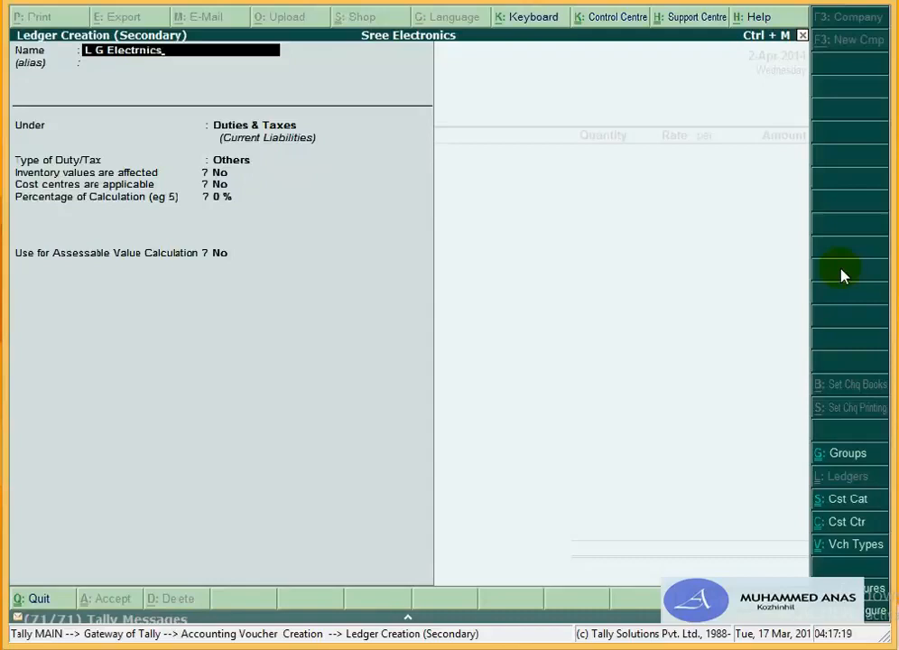
pyautogui.press('Return')
pyautogui.press('Return')
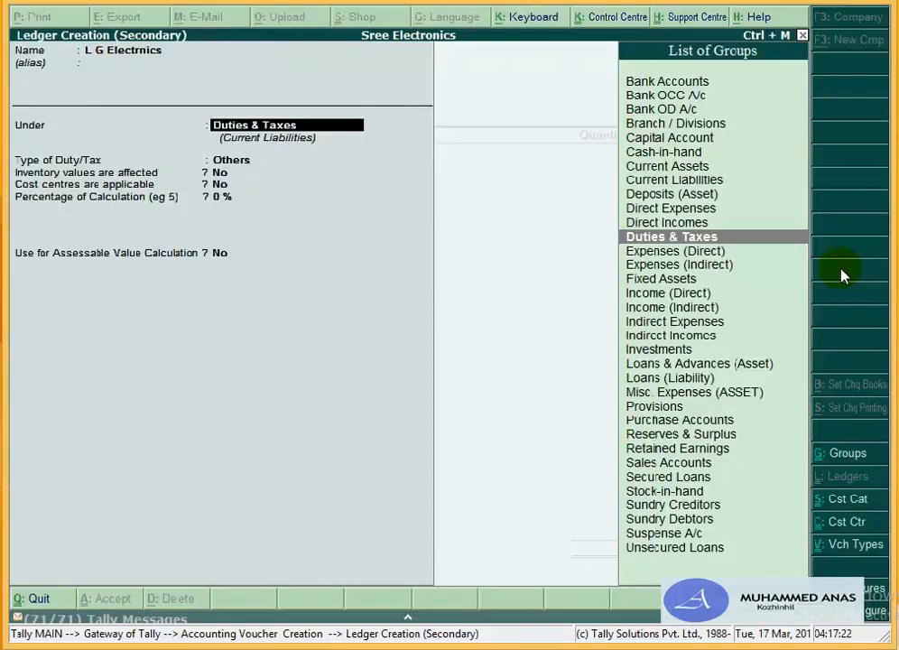
pyautogui.write('S')
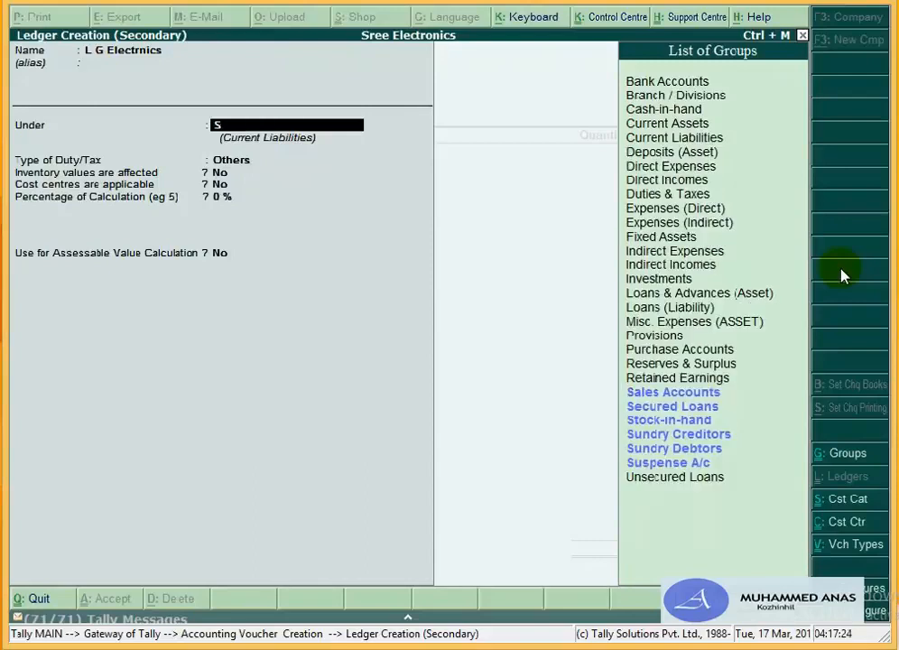
pyautogui.press('Down')
pyautogui.press('Down')
pyautogui.press('Down')
pyautogui.press('Down')
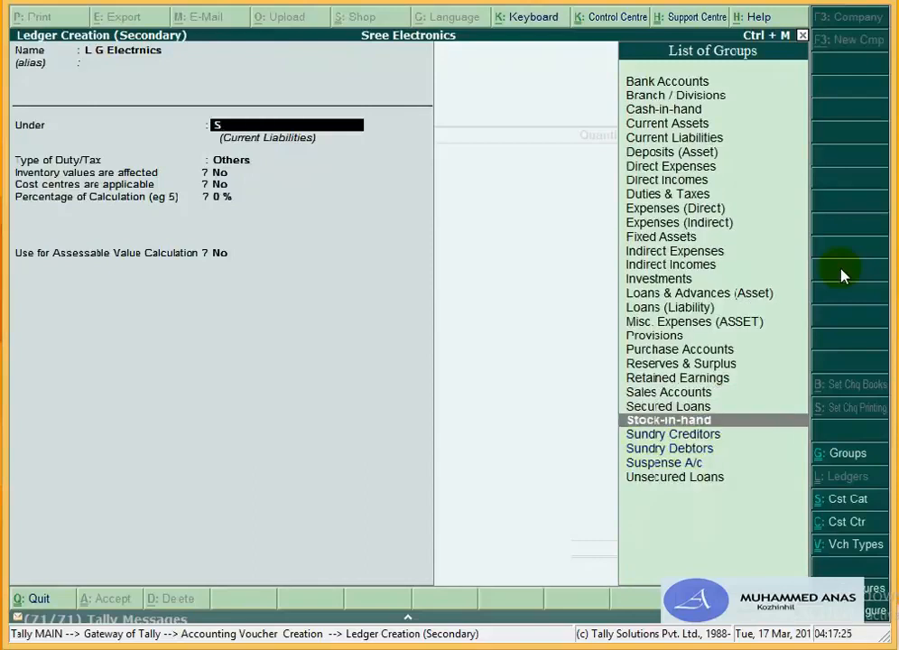
pyautogui.press('Return')
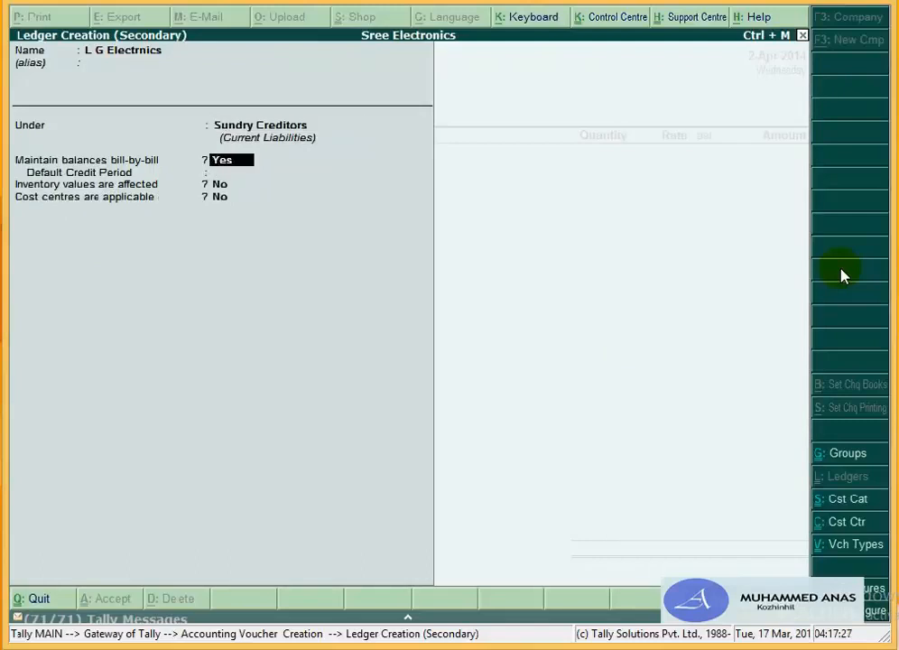
pyautogui.press('Return')
pyautogui.press('Return')
pyautogui.press('Return')
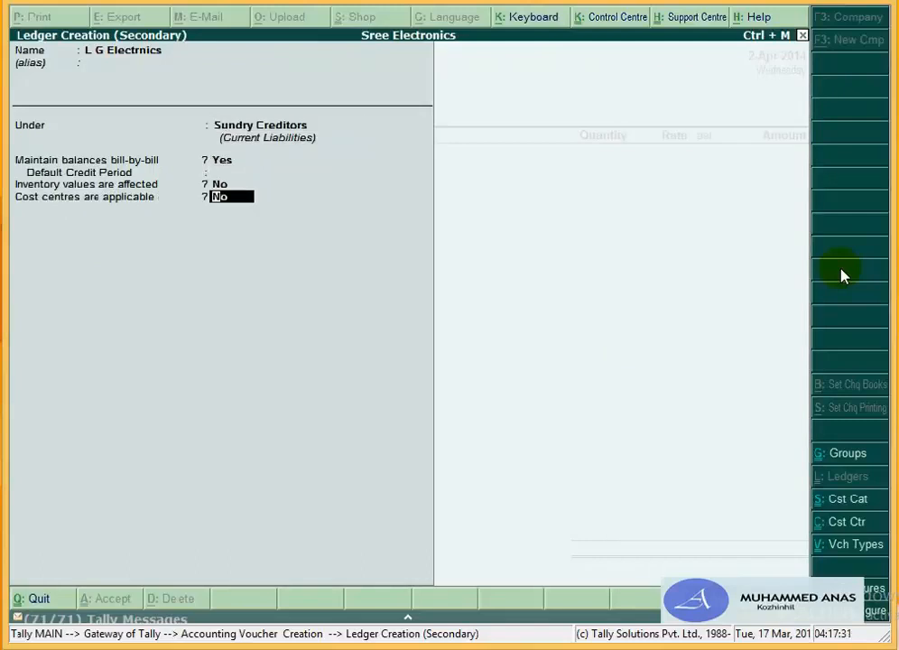
pyautogui.press('Return')
pyautogui.press('Return')
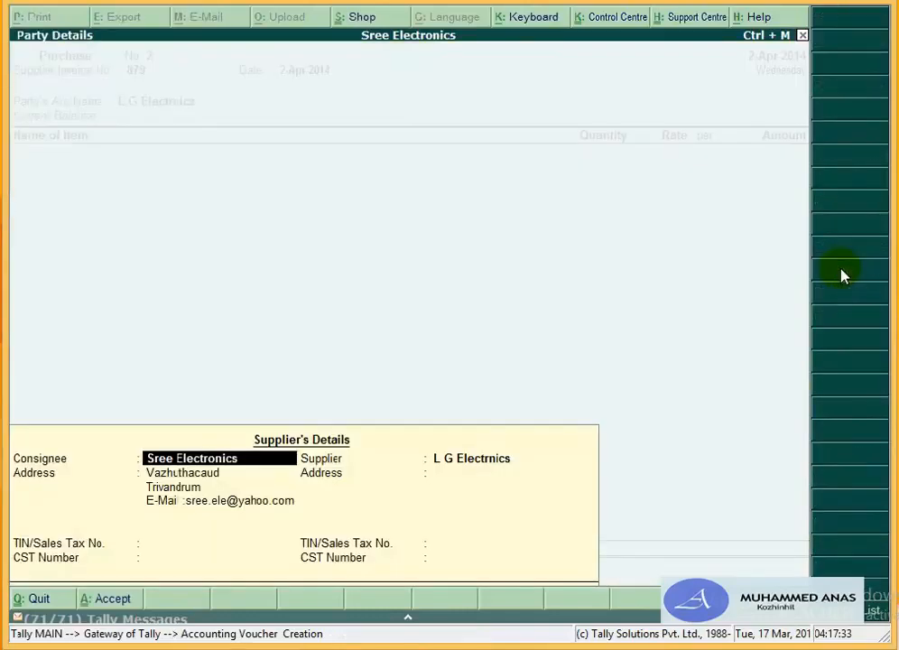
# Step: Pass through the supplier's details back to the voucher and open L G Electrnics for alteration
pyautogui.press('Return')
pyautogui.press('Return')
pyautogui.press('Return')
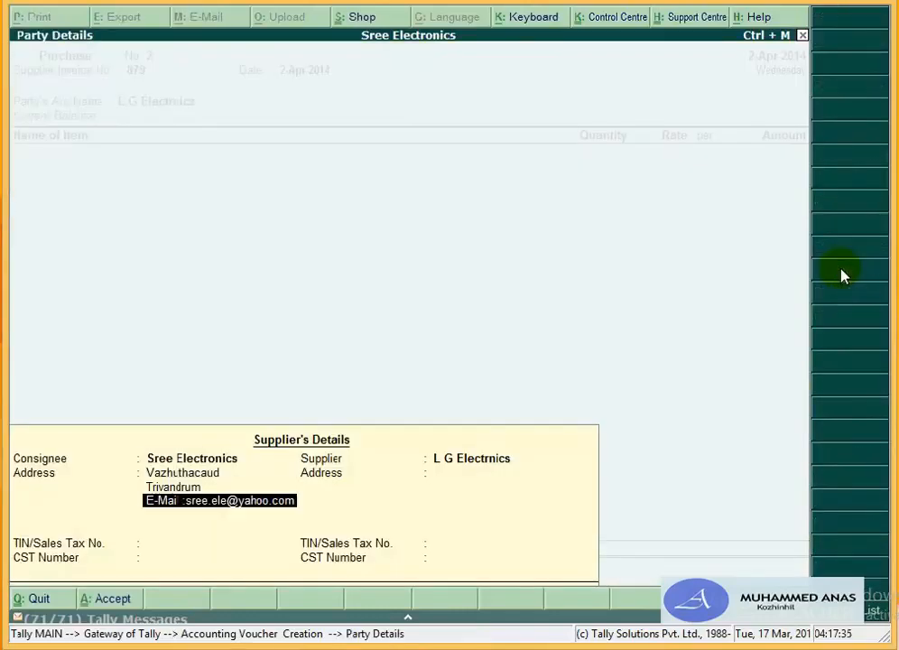
pyautogui.press('Return')
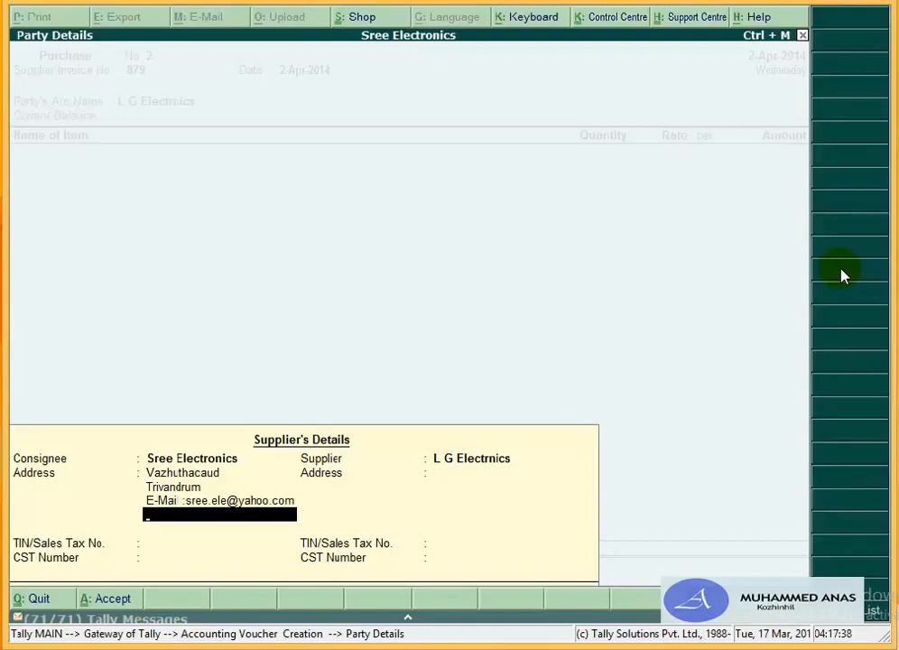
pyautogui.press('Return')
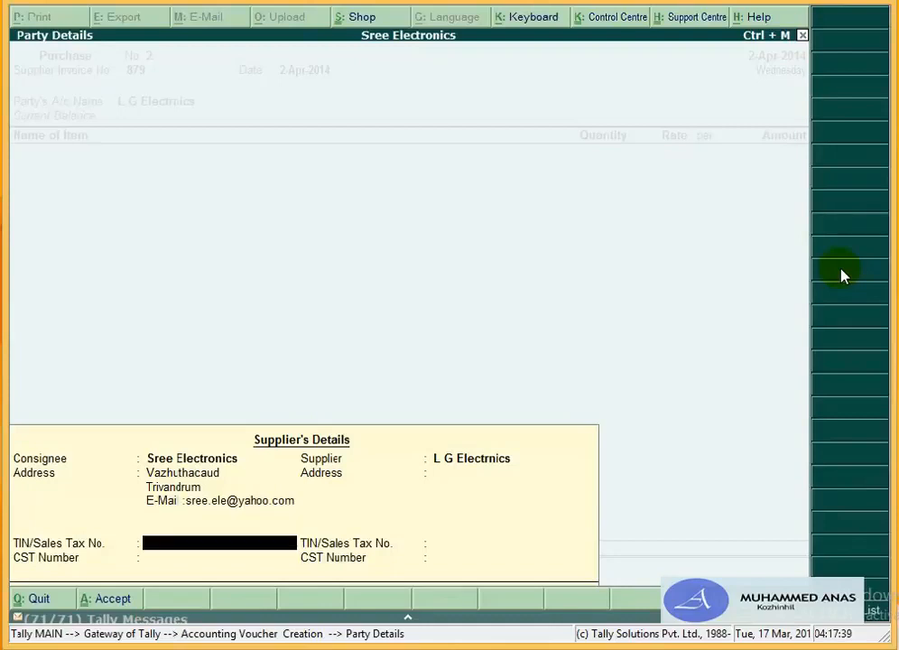
pyautogui.press('Return')
pyautogui.press('Return')
pyautogui.press('Return')
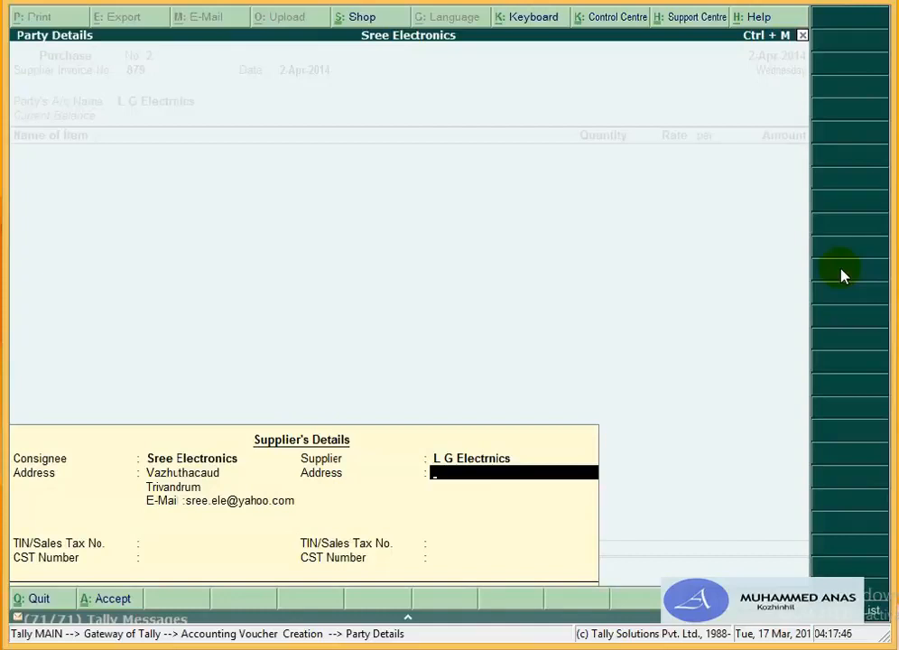
pyautogui.press('BackSpace')
pyautogui.press('BackSpace')
pyautogui.press('BackSpace')
pyautogui.press('BackSpace')
pyautogui.press('BackSpace')
pyautogui.press('BackSpace')
pyautogui.press('BackSpace')
pyautogui.press('BackSpace')
pyautogui.press('BackSpace')
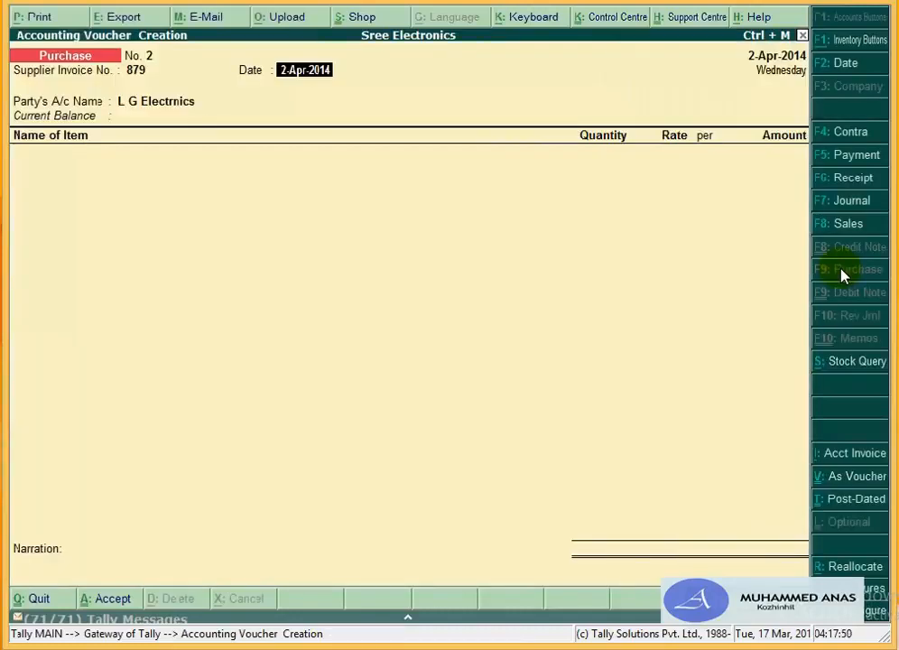
pyautogui.press('Return')
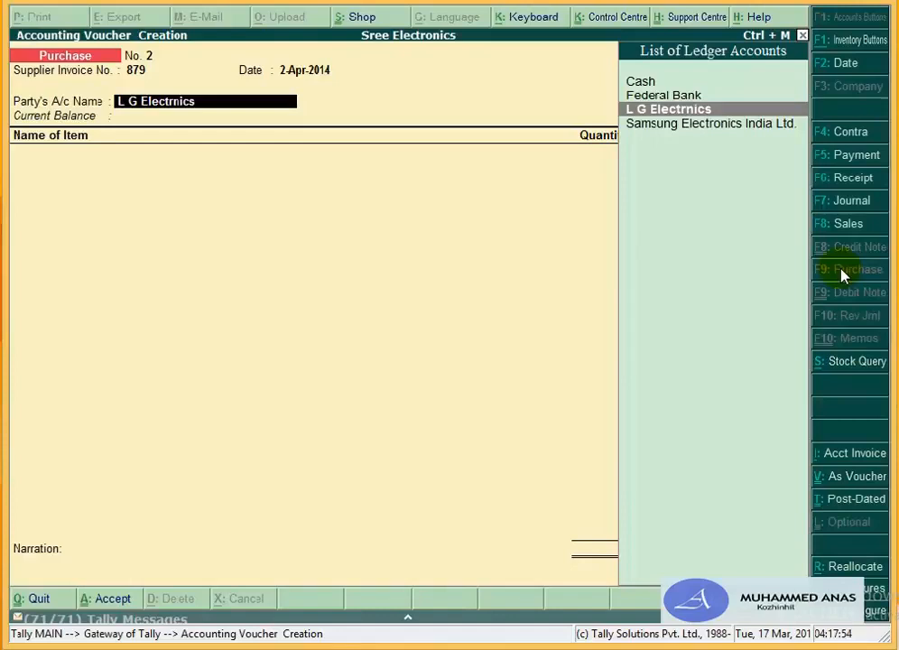
pyautogui.hotkey('ctrl', 'Return')
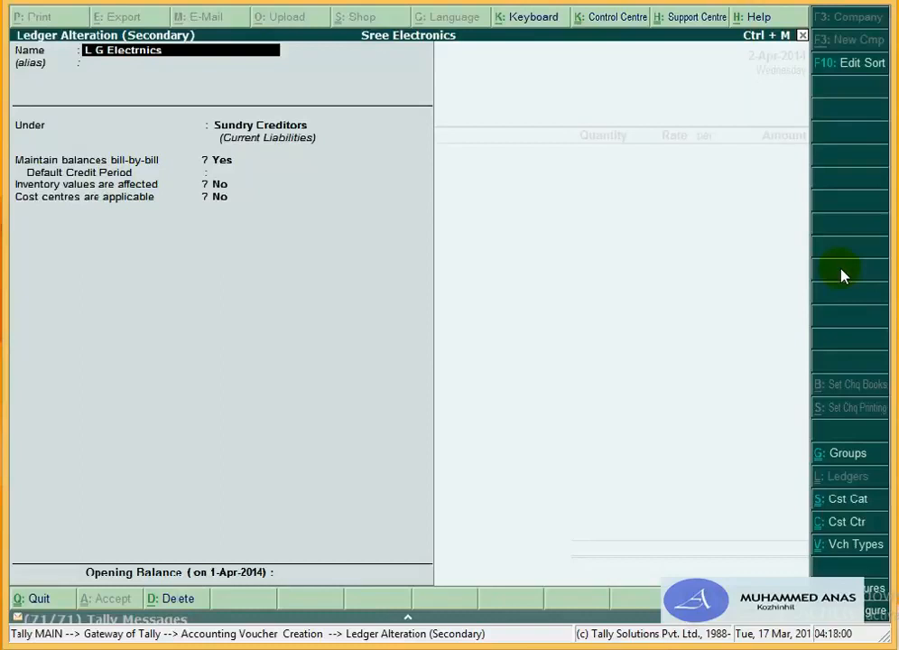
# Step: In Ledger Configuration (F12), set Use ADDRESSES and Use CONTACT Details to Yes and accept
pyautogui.press('F12')
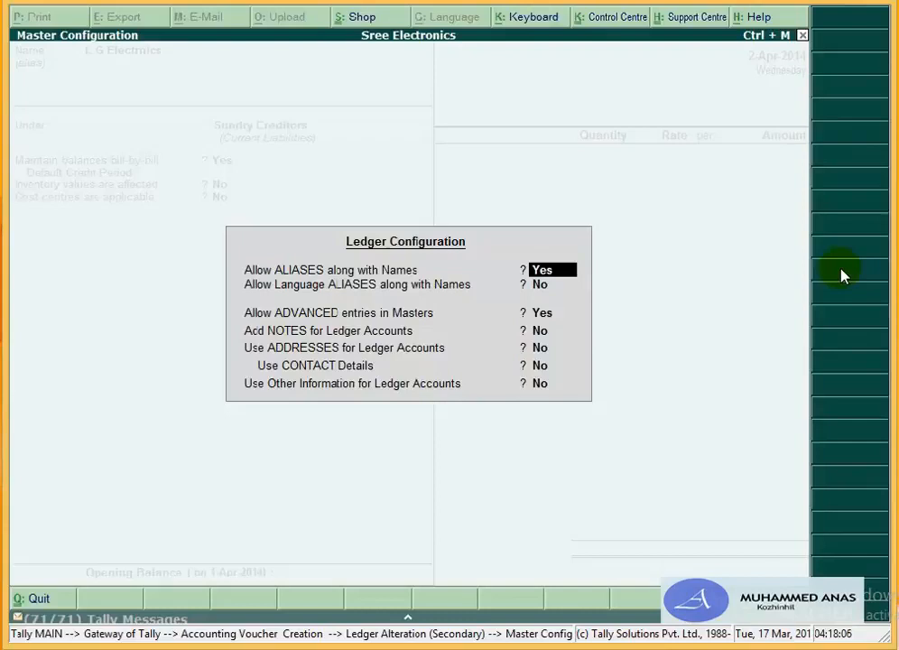
pyautogui.press('Return')
pyautogui.press('Return')
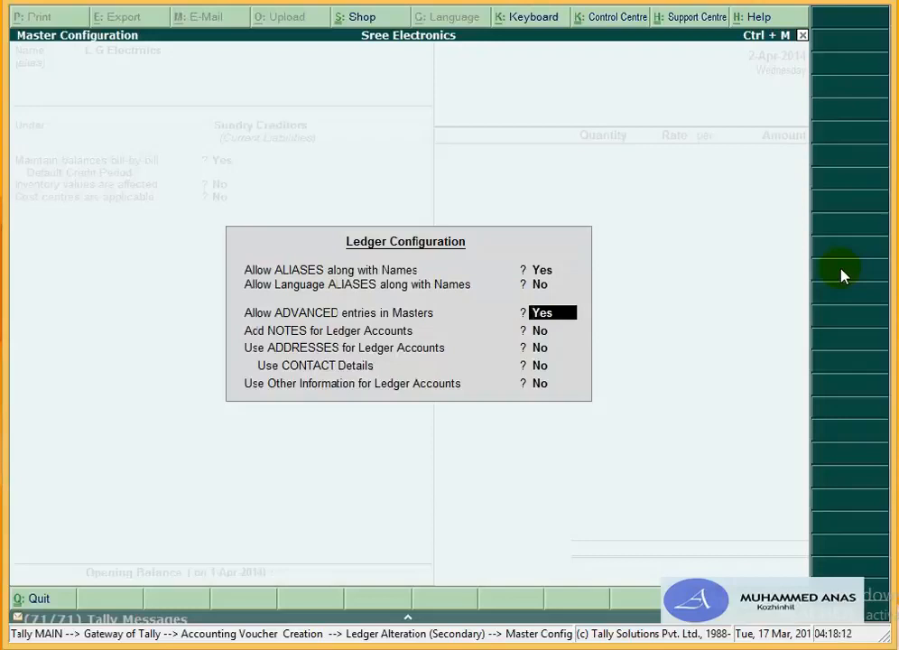
pyautogui.press('Return')
pyautogui.press('Return')
pyautogui.write('y')
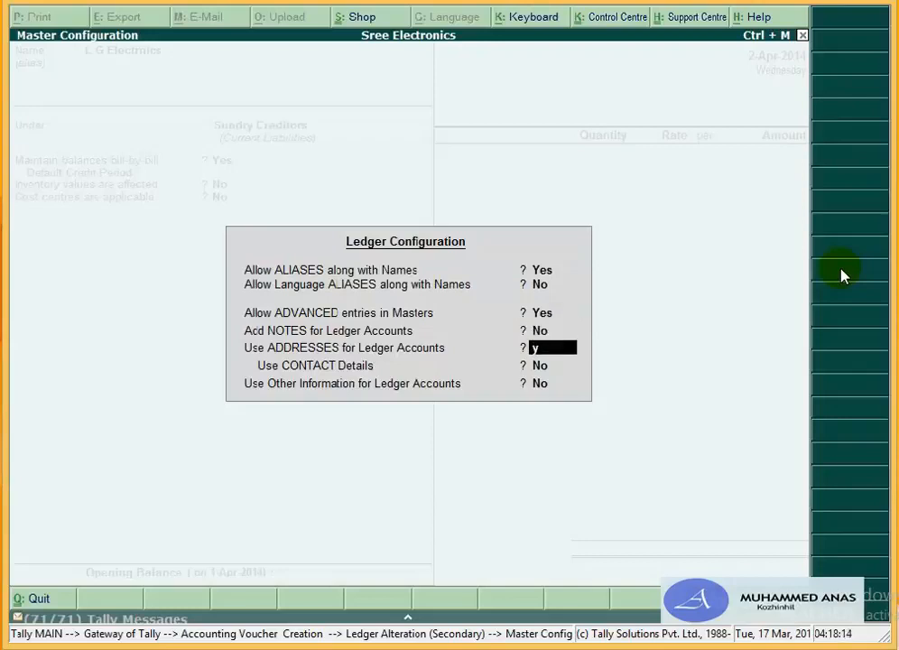
pyautogui.press('Return')
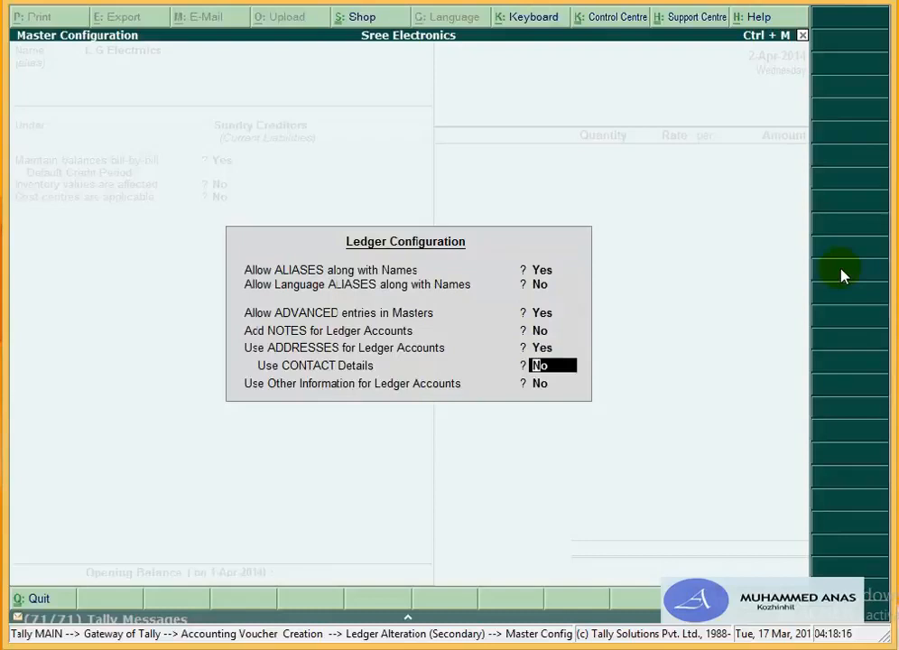
pyautogui.write('y')
pyautogui.press('Return')
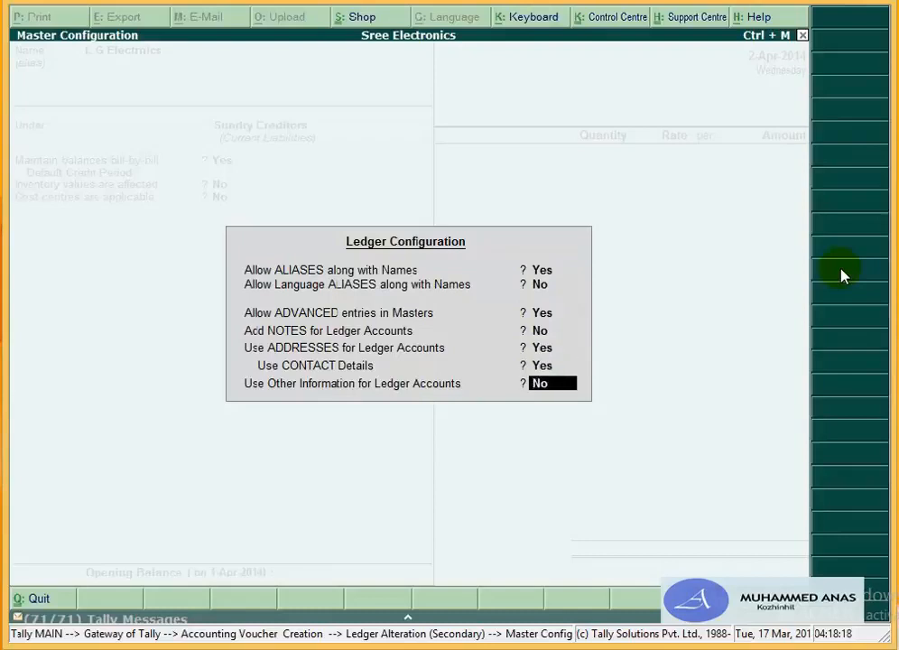
pyautogui.press('Return')
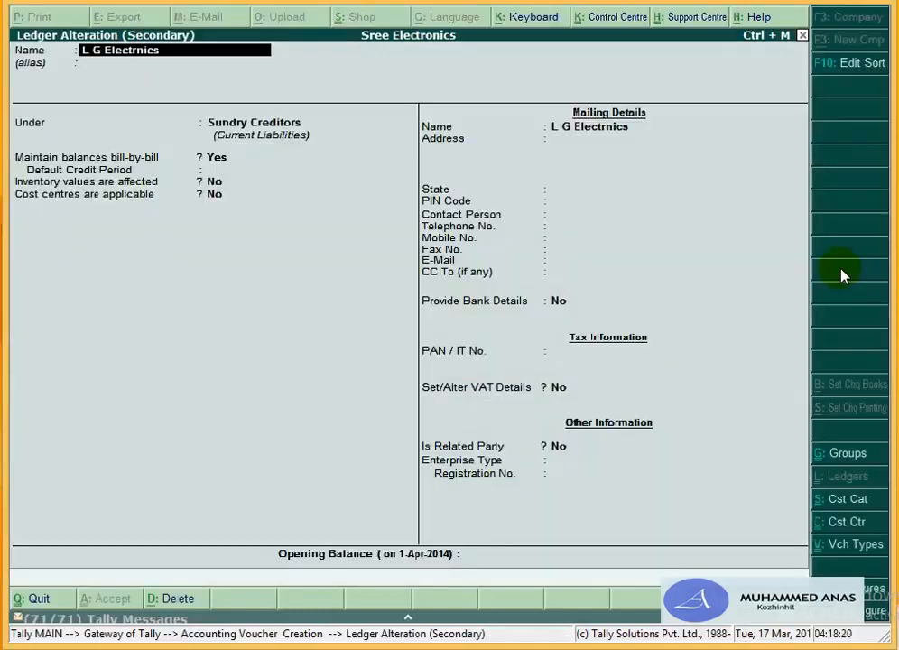
# Step: Enter mailing address Ernakulam and select Kerala as the state, leaving the PIN code blank
pyautogui.press('Return')
pyautogui.press('Return')
pyautogui.press('Return')
pyautogui.press('Return')
pyautogui.press('Return')
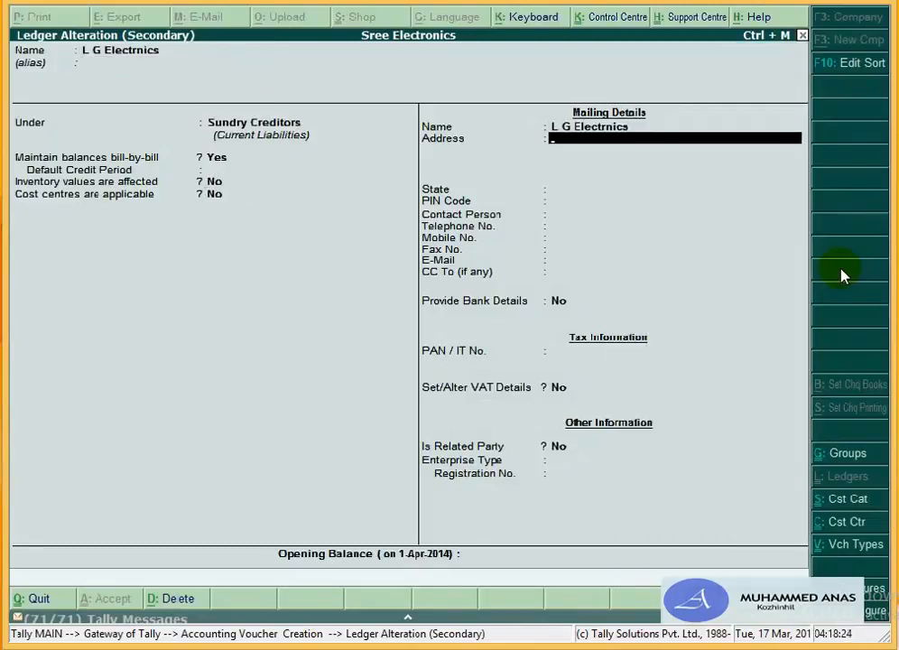
pyautogui.write('Ernakum')
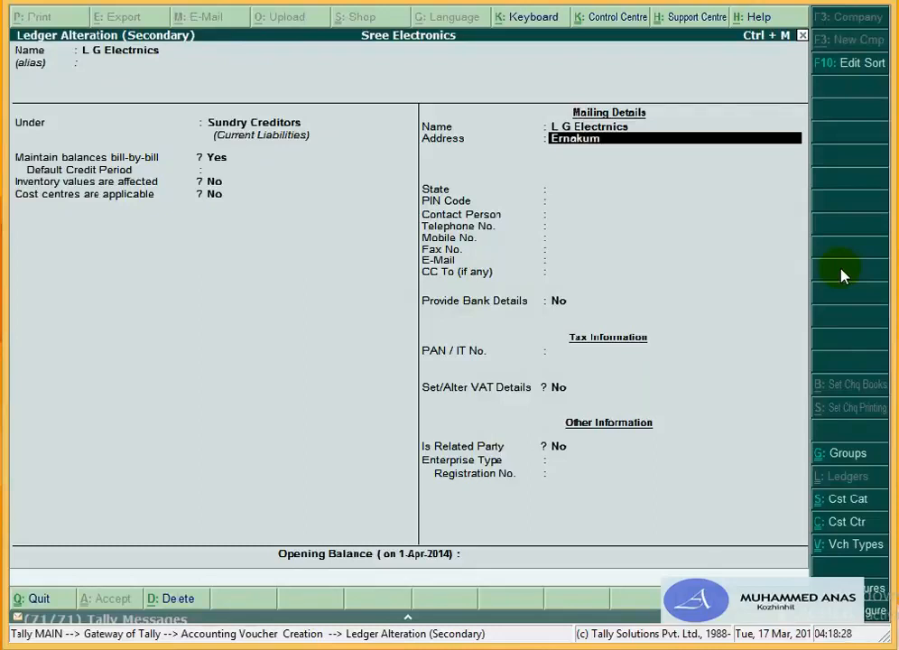
pyautogui.press('BackSpace')
pyautogui.press('BackSpace')
pyautogui.write('ulam')
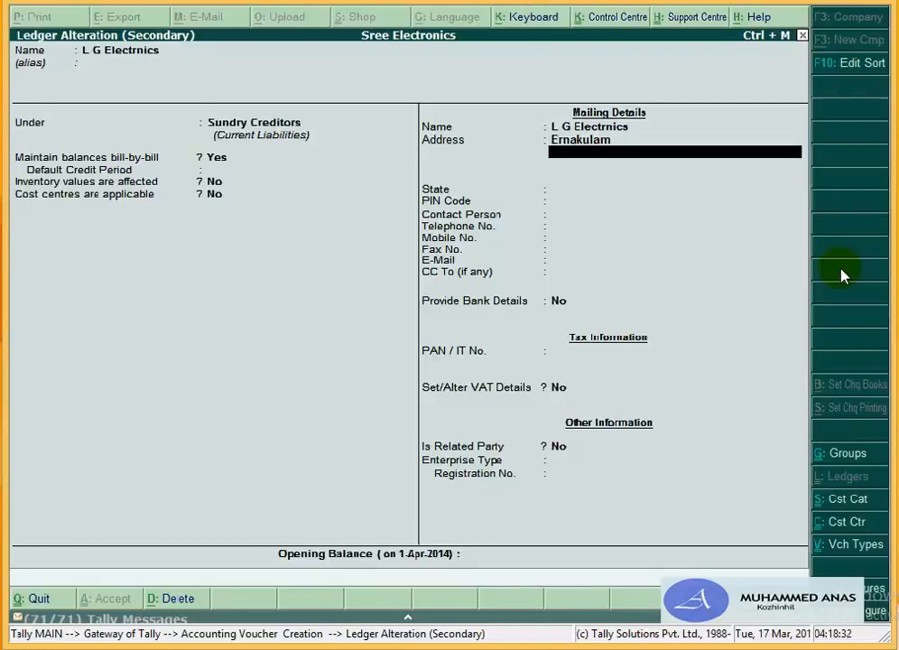
pyautogui.press('Return')
pyautogui.press('Return')
pyautogui.write('K')
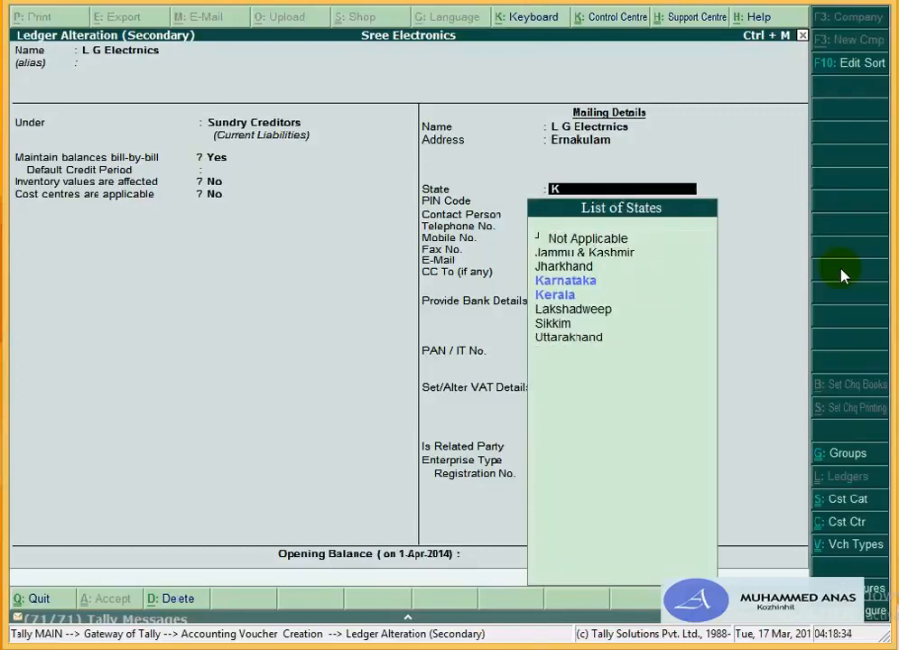
pyautogui.press('Down')
pyautogui.press('Return')
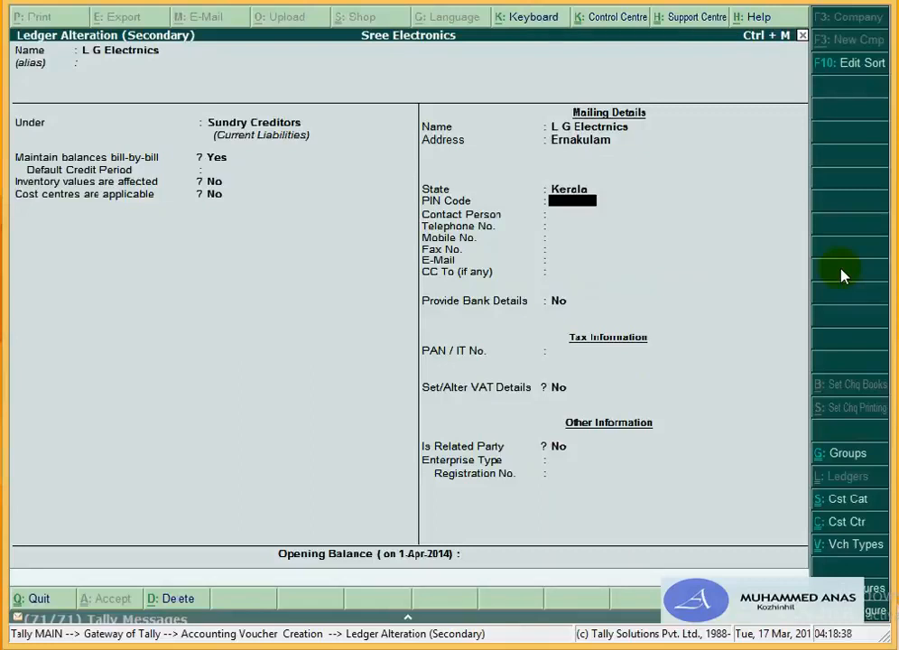
pyautogui.press('Return')
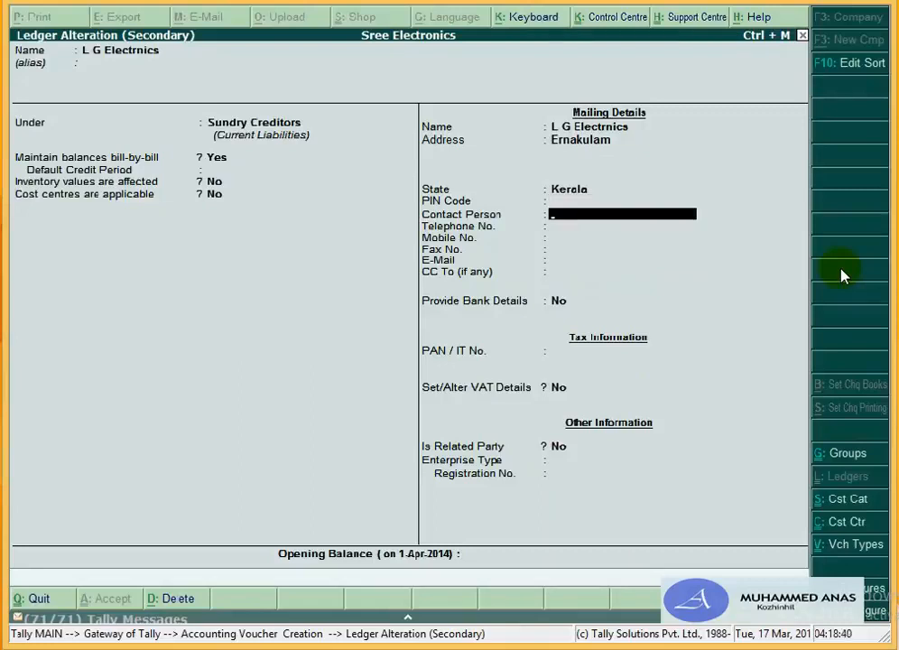
# Step: Fill in the contact person's name, telephone, mobile, fax and e-mail, leaving CC blank
pyautogui.write('Ajith')
pyautogui.press('Return')
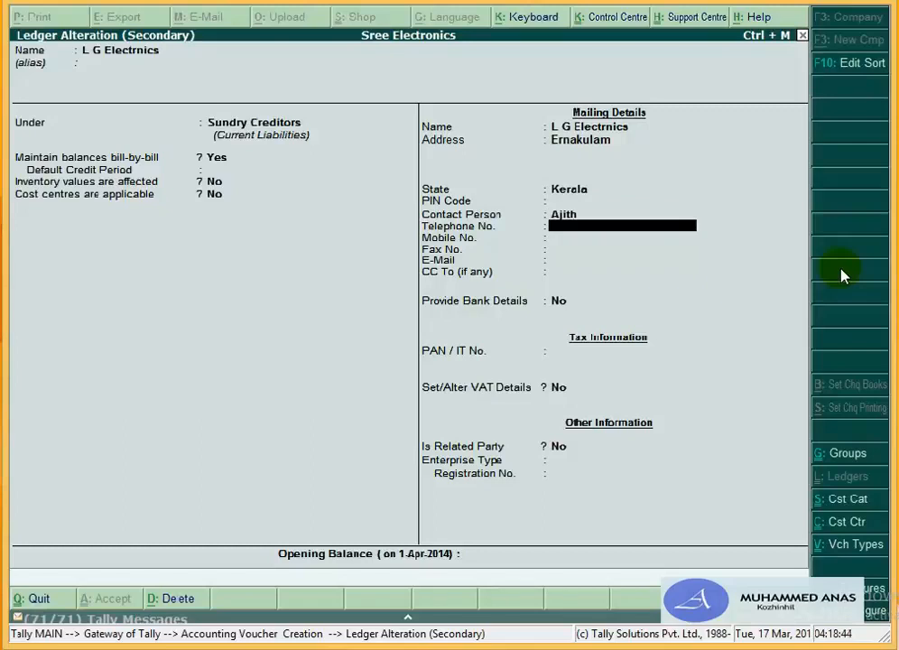
pyautogui.write('134687')
pyautogui.press('Return')
pyautogui.write('1324654')
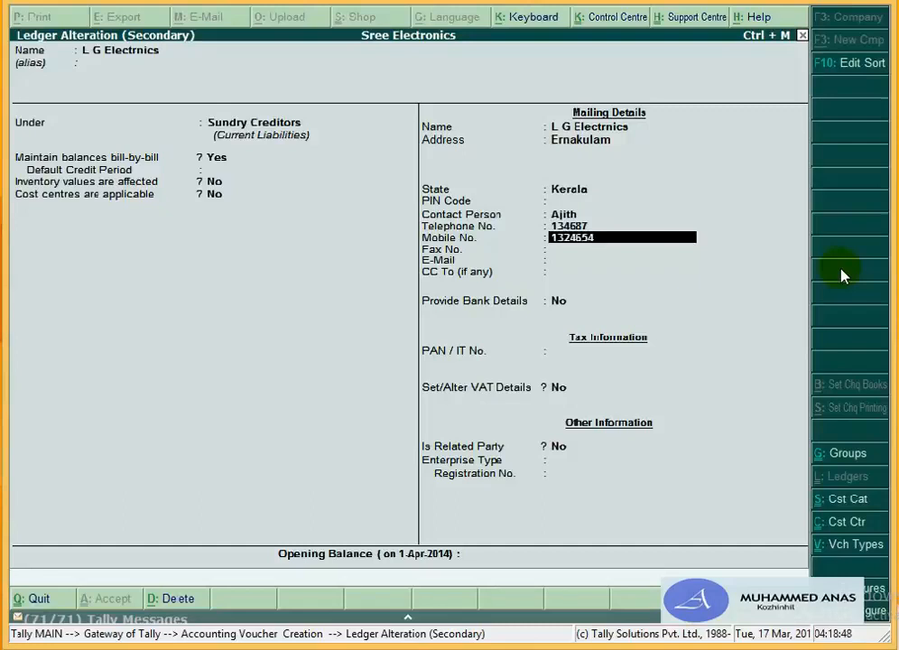
pyautogui.press('Return')
pyautogui.write('3254654')
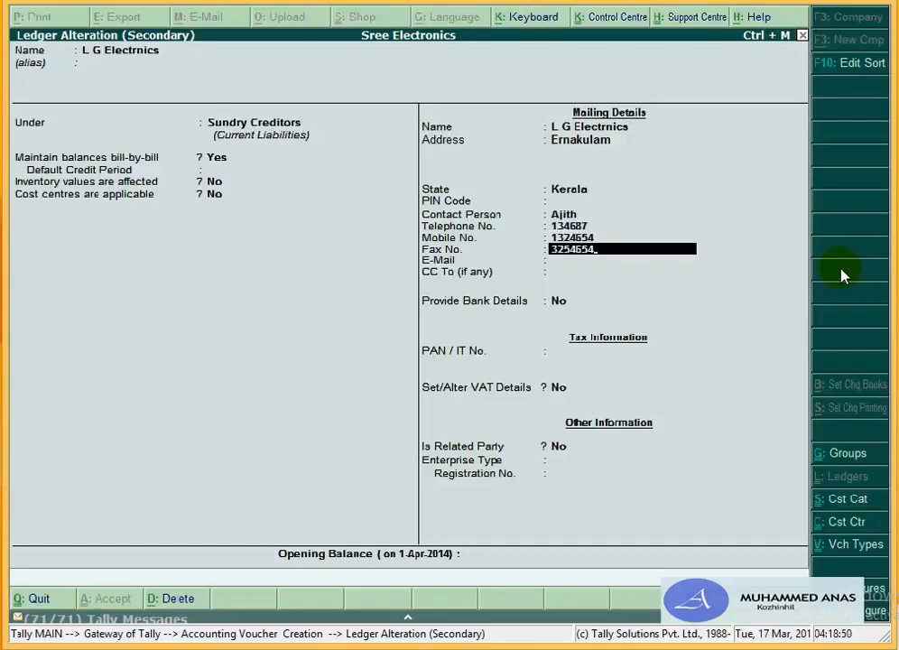
pyautogui.press('Return')
pyautogui.write('wedfadfg')
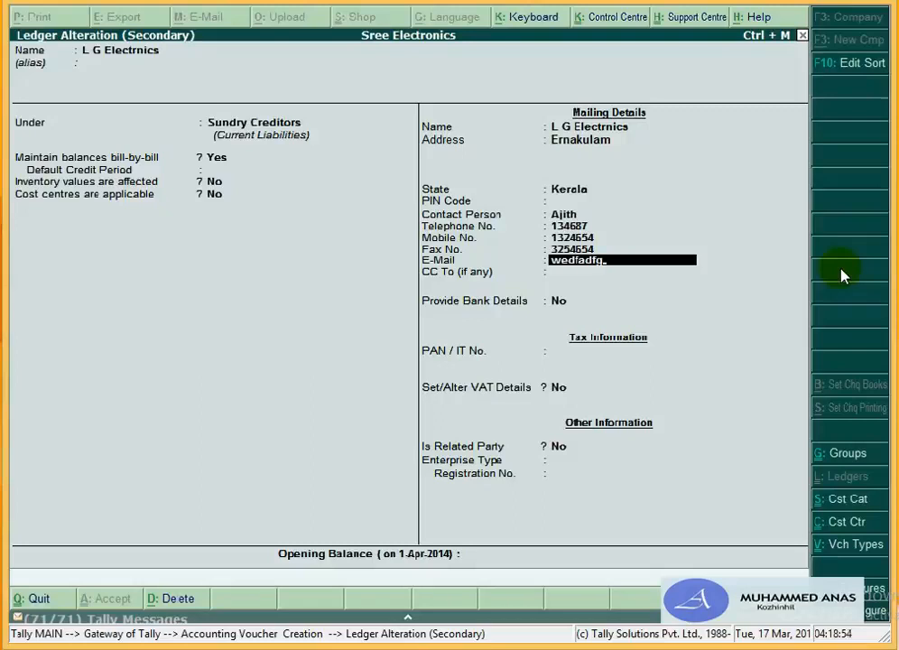
pyautogui.write('@dvd')
pyautogui.press('Return')
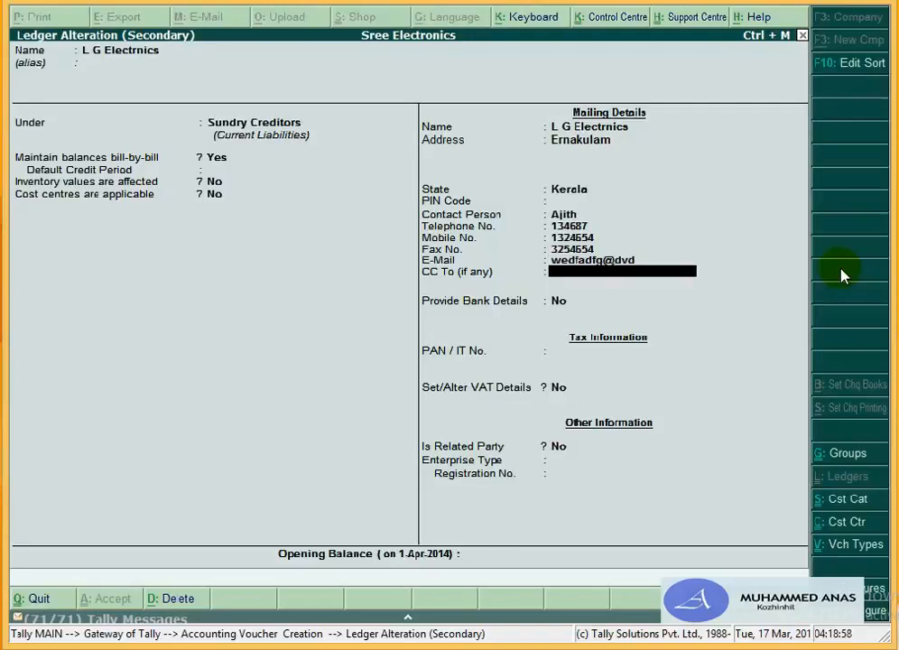
pyautogui.press('Return')
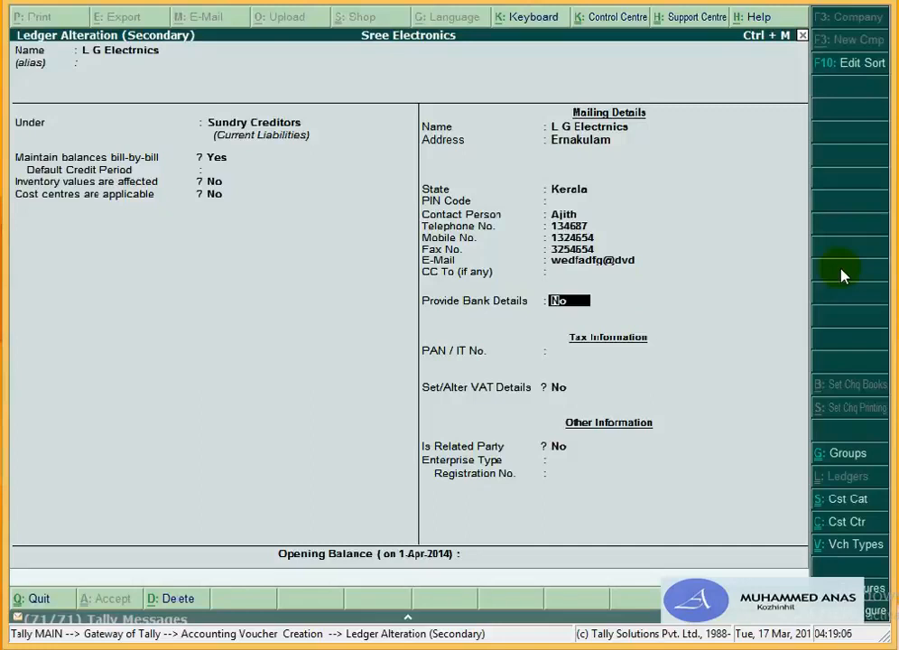
# Step: Accept the L G Electrnics ledger with Enterprise Type set to Not Applicable
pyautogui.press('Return')
pyautogui.press('Return')
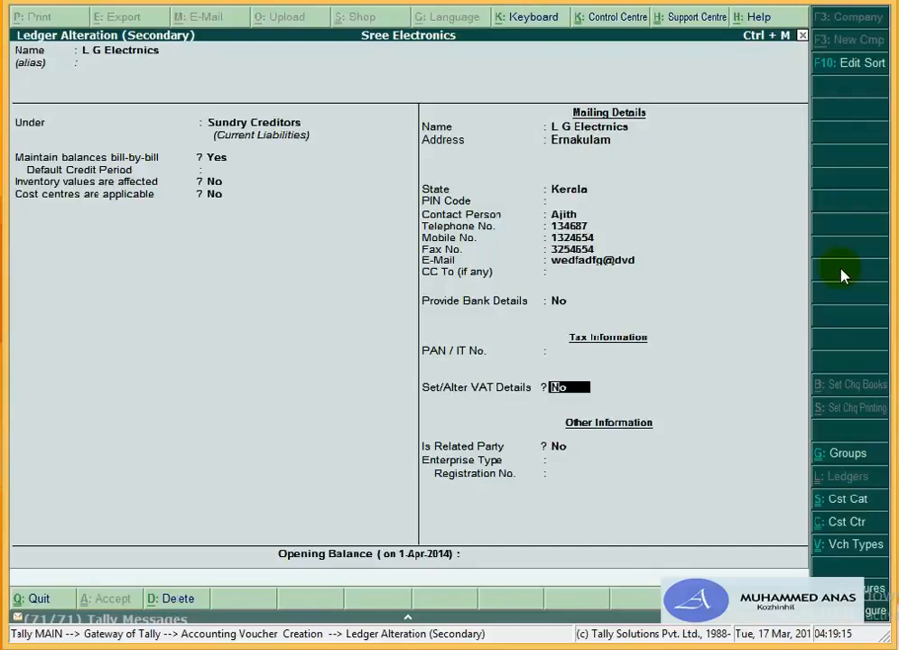
pyautogui.press('Return')
pyautogui.press('Return')
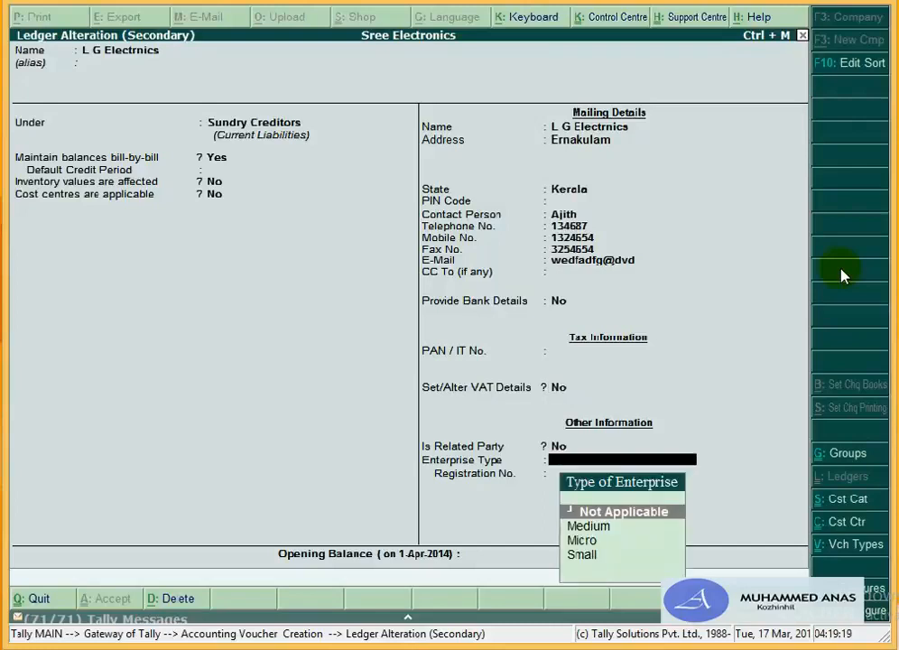
pyautogui.press('Return')
pyautogui.press('Return')
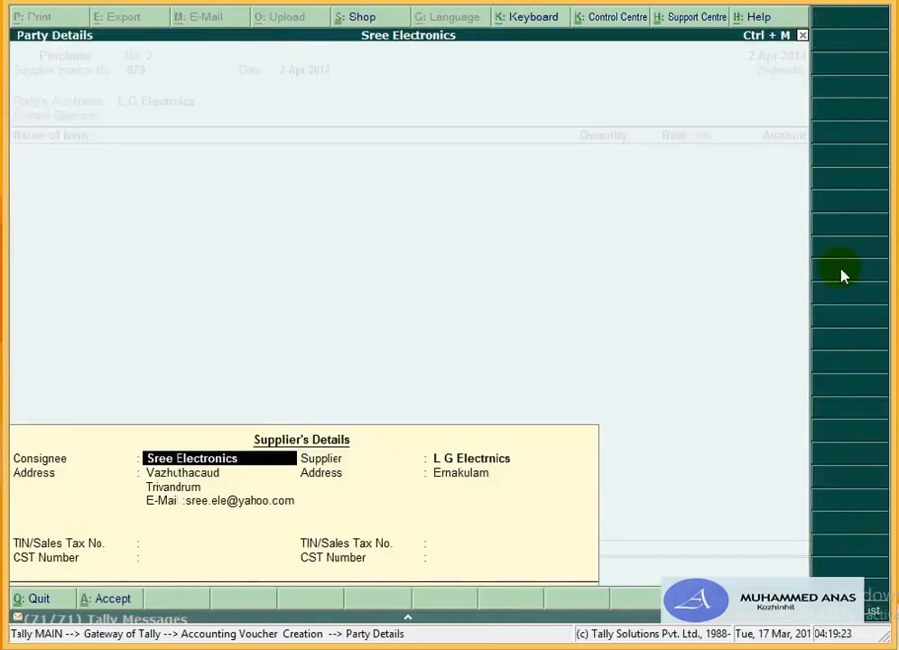
# Step: Accept Sree Electronics as consignee and L G Electrnics as supplier, leaving TIN and CST blank
pyautogui.press('Return')
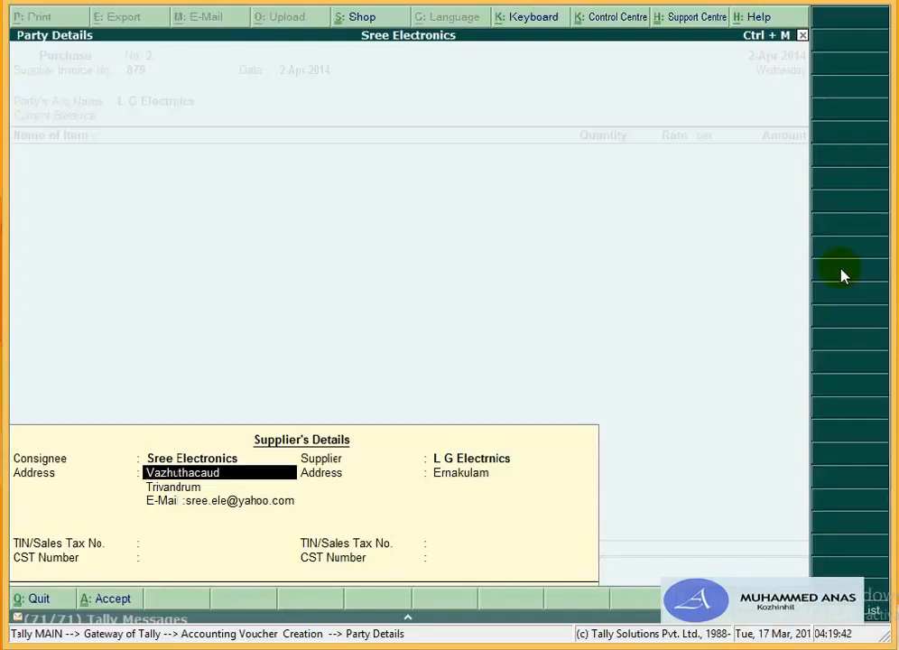
pyautogui.press('Return')
pyautogui.press('Return')
pyautogui.press('Return')
pyautogui.press('Return')
pyautogui.press('Return')
pyautogui.press('Return')
pyautogui.press('Return')
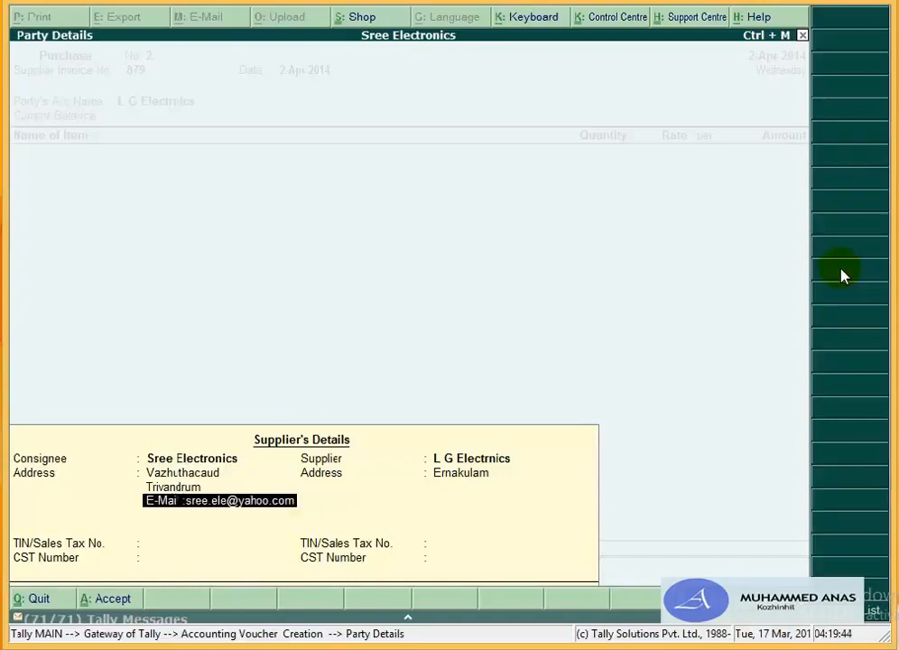
pyautogui.press('Return')
pyautogui.press('Return')
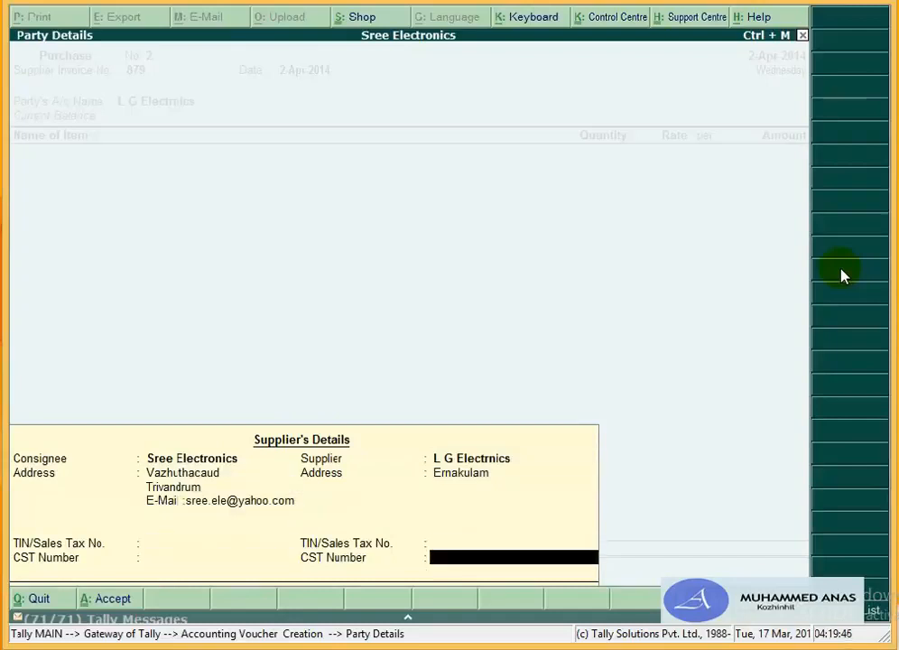
pyautogui.press('Return')
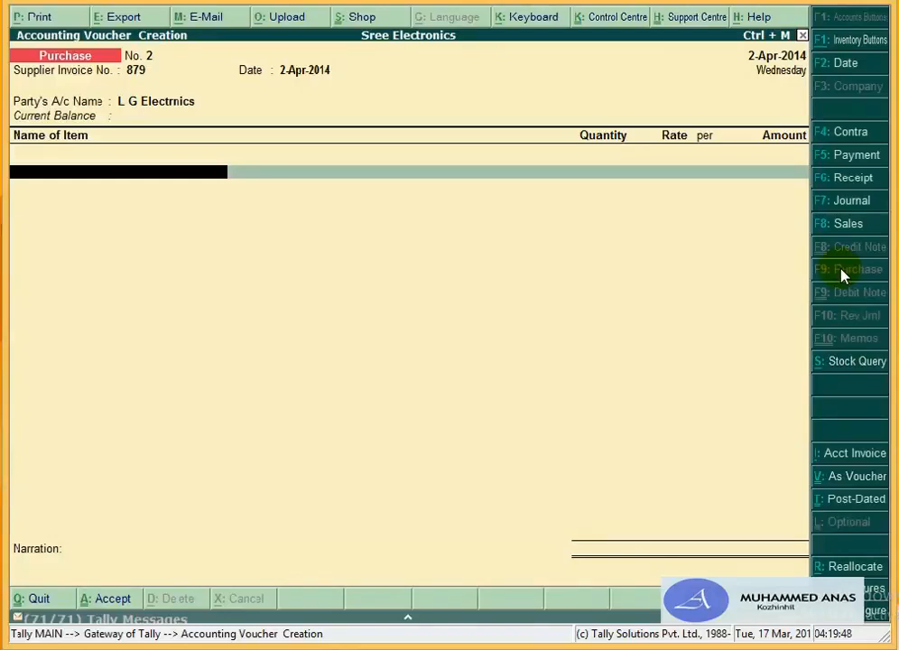
# Step: Add 7 Nos. of L G Television 21" from Godown T V at a rate of 8,600
pyautogui.write('L')
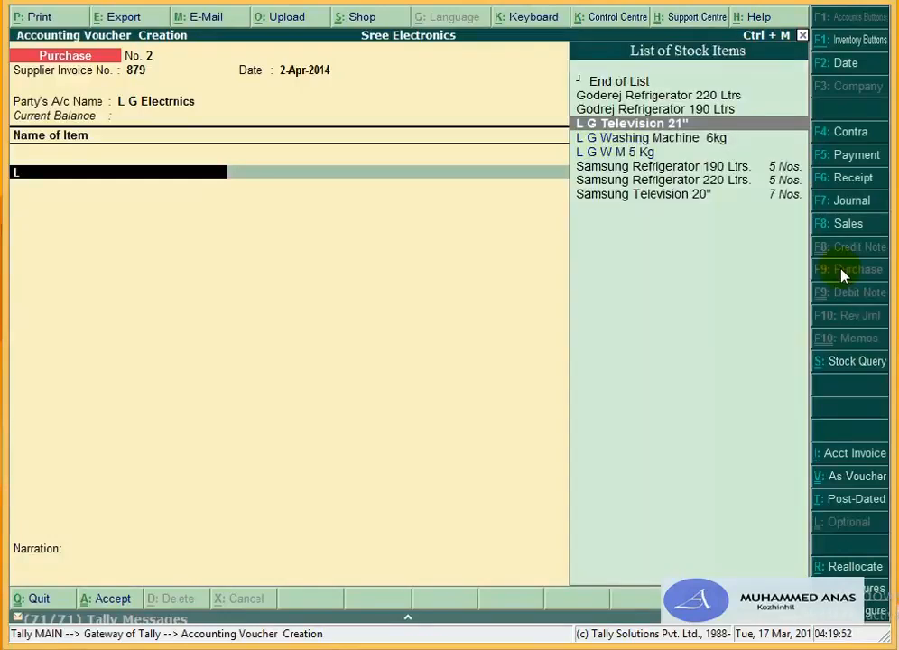
pyautogui.press('Return')
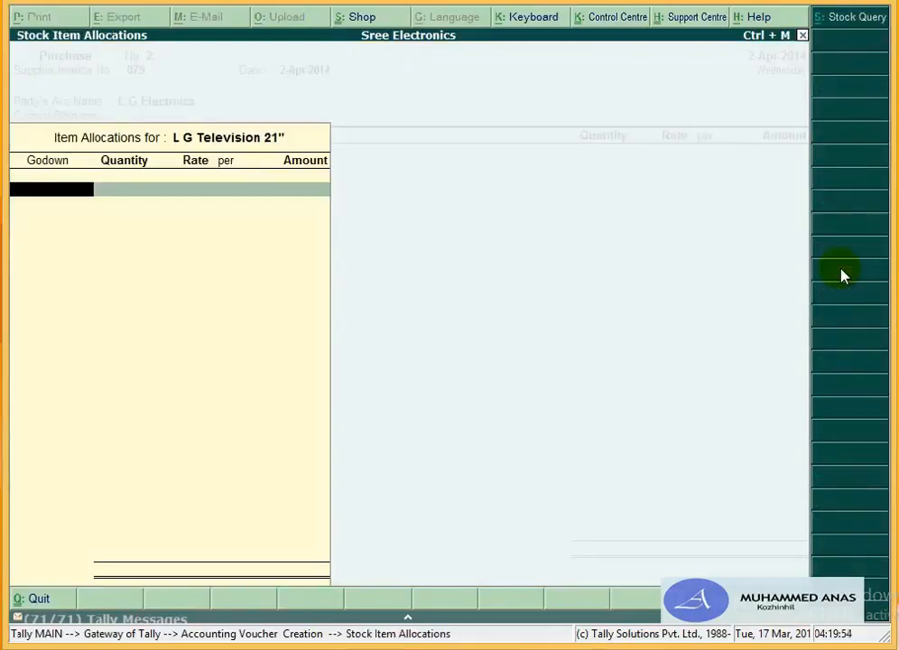
pyautogui.press('Down')
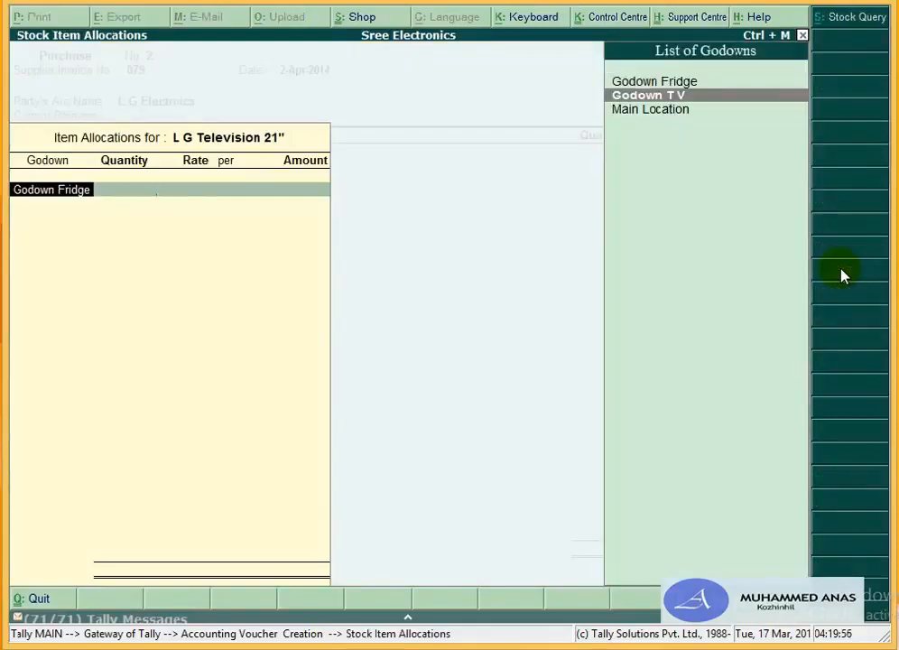
pyautogui.press('Return')
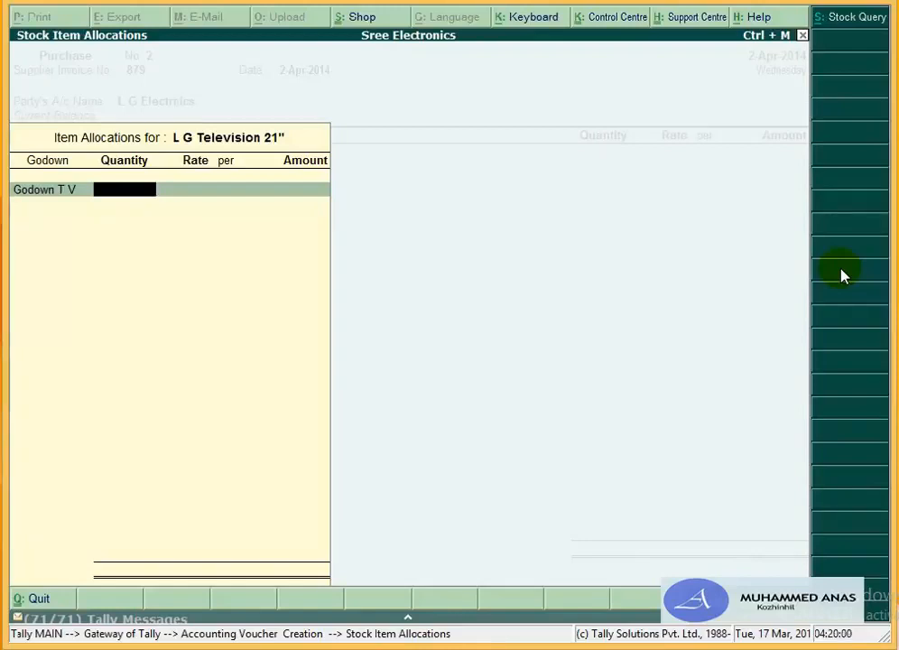
pyautogui.write('7')
pyautogui.press('Return')
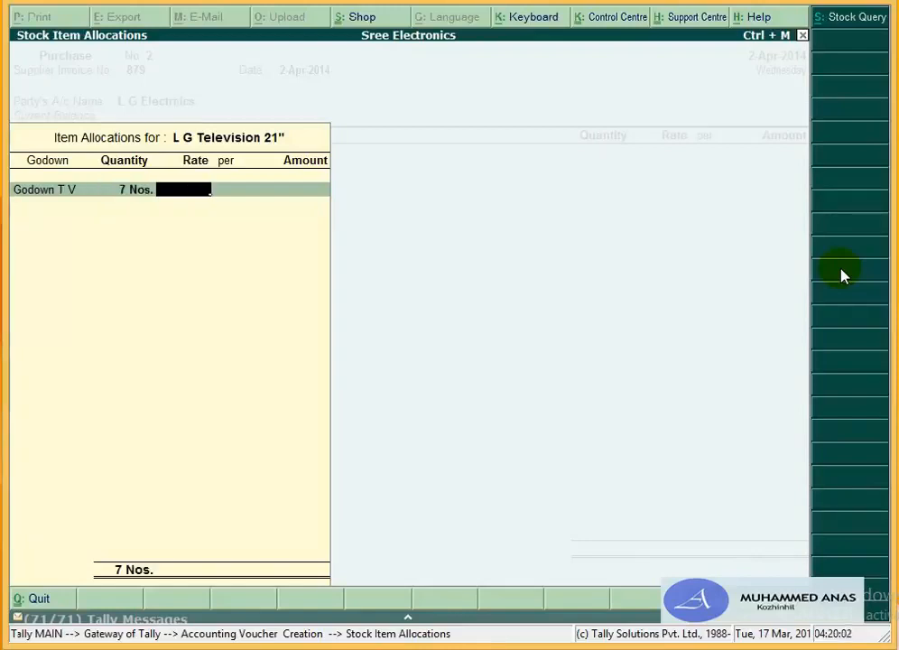
pyautogui.write('8,600')
pyautogui.press('Return')
pyautogui.press('Return')
pyautogui.press('Return')
pyautogui.press('Return')
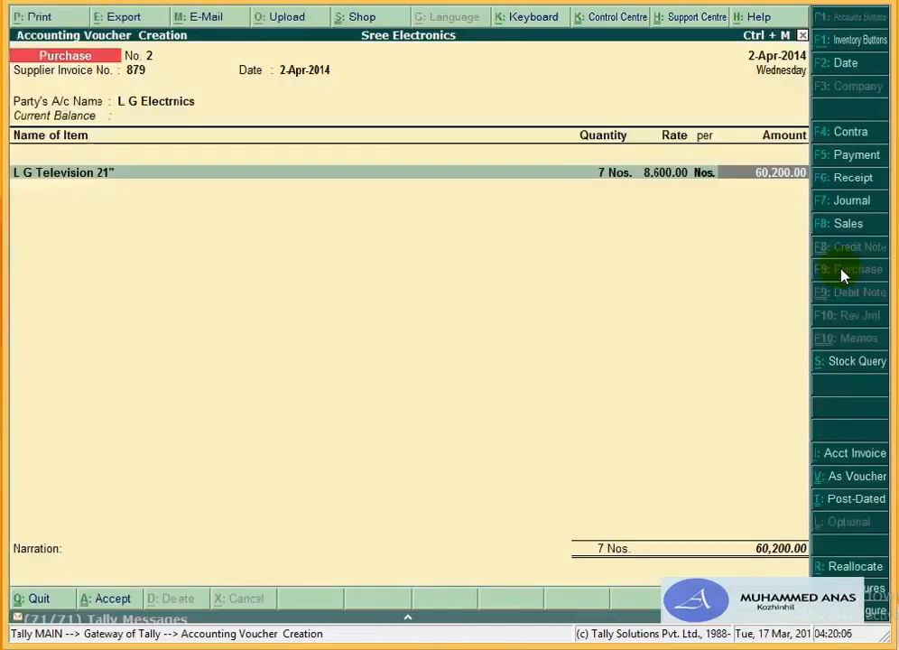
pyautogui.press('Return')
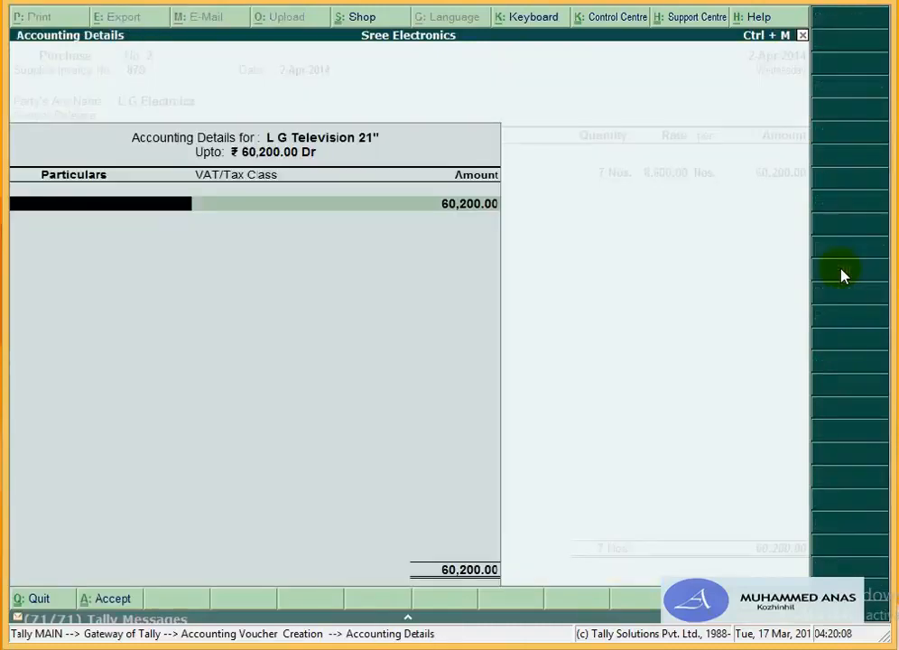
# Step: Post the television line's 60,200.00 to the Purchase 4% ledger
pyautogui.write('Pu')
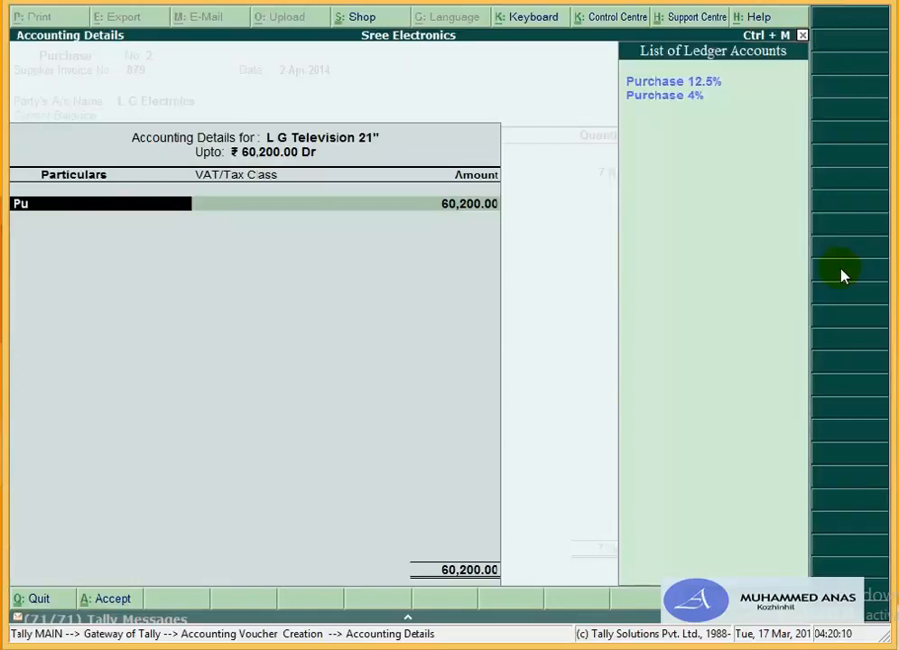
pyautogui.press('Down')
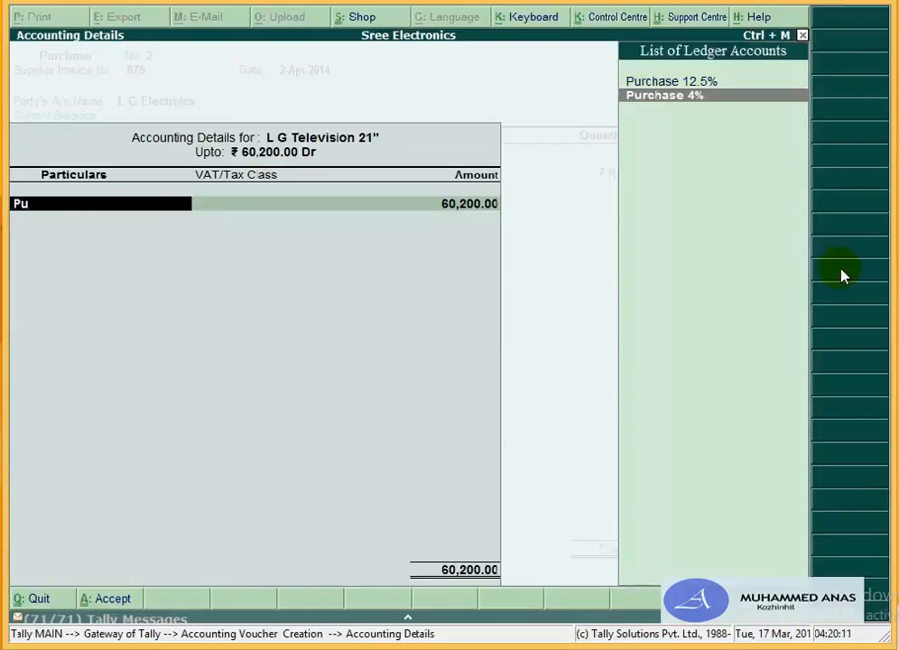
pyautogui.press('Return')
pyautogui.press('Return')
pyautogui.press('Return')
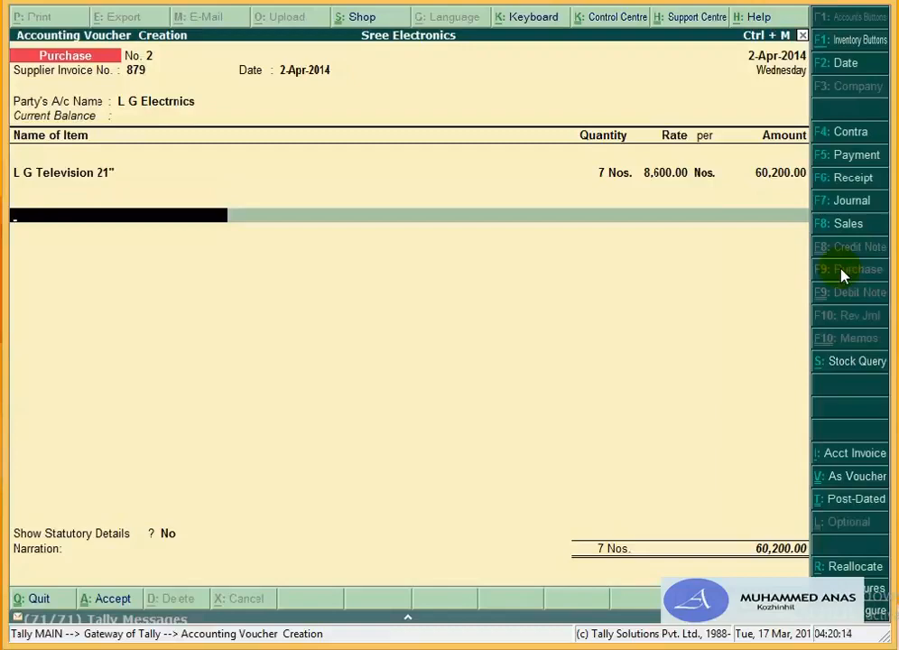
pyautogui.press('BackSpace')
pyautogui.press('Return')
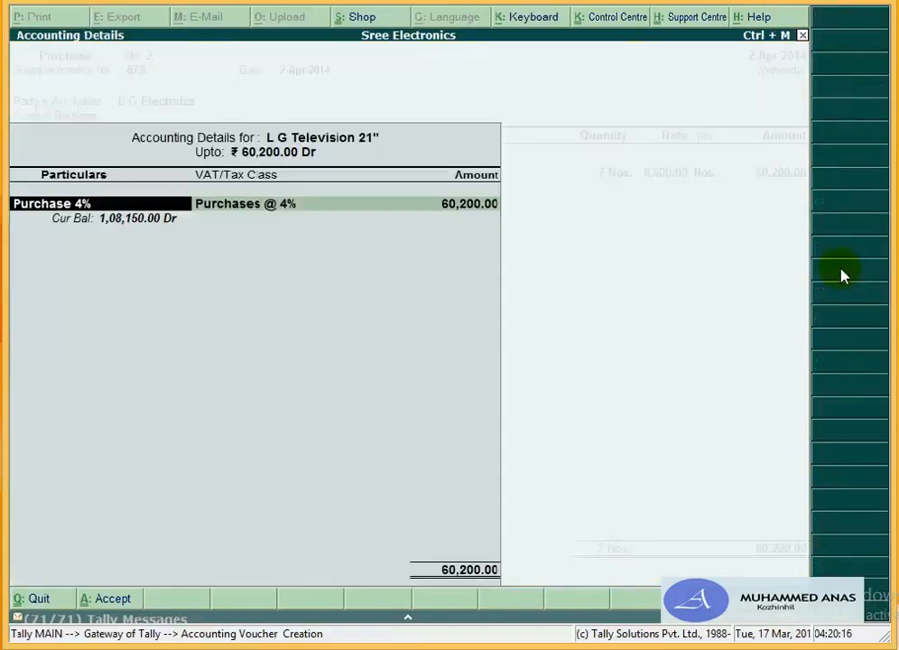
pyautogui.press('Return')
pyautogui.press('Return')
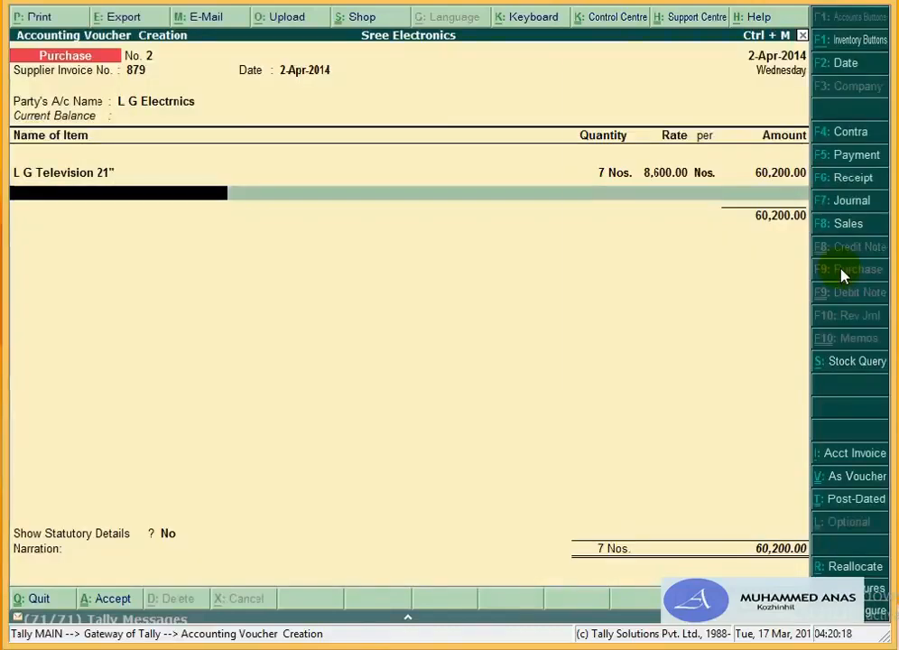
# Step: Add 4 Nos. of L G Washing Machine 6kg from Main Location at 8,600
pyautogui.write('L')
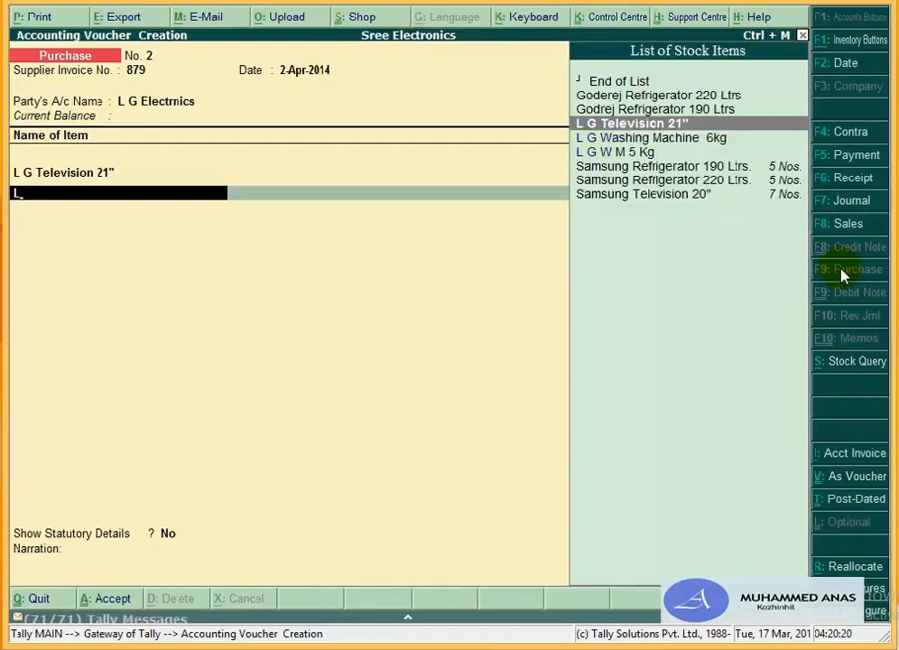
pyautogui.press('Down')
pyautogui.press('Return')
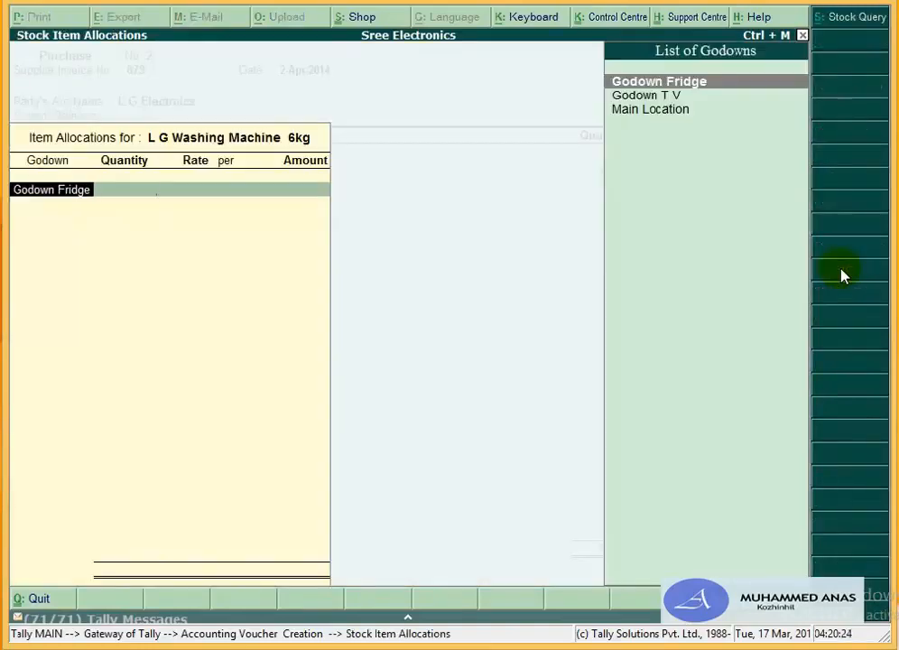
pyautogui.press('Down')
pyautogui.press('Down')
pyautogui.press('Return')
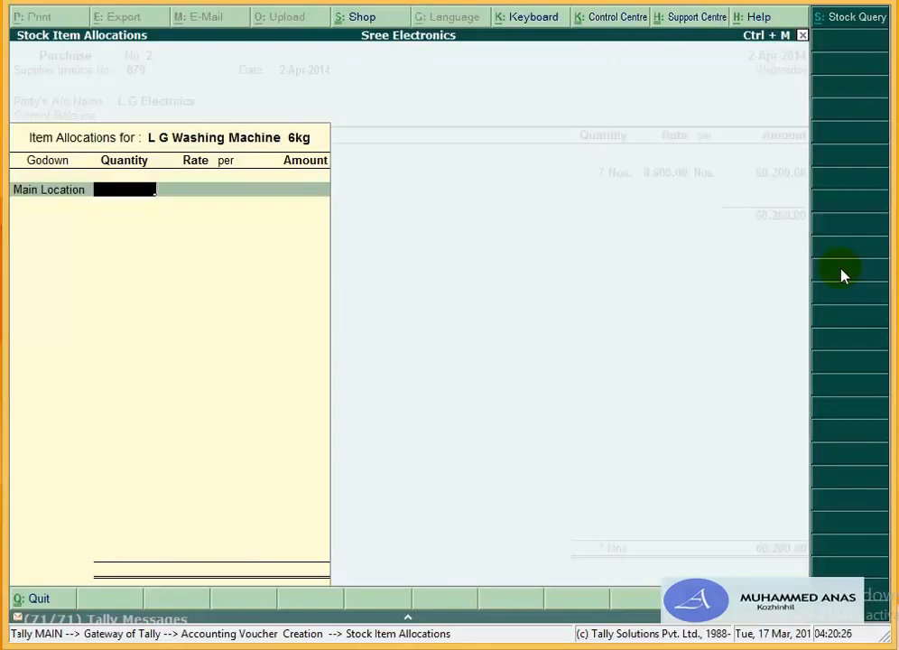
pyautogui.write('4')
pyautogui.press('Return')
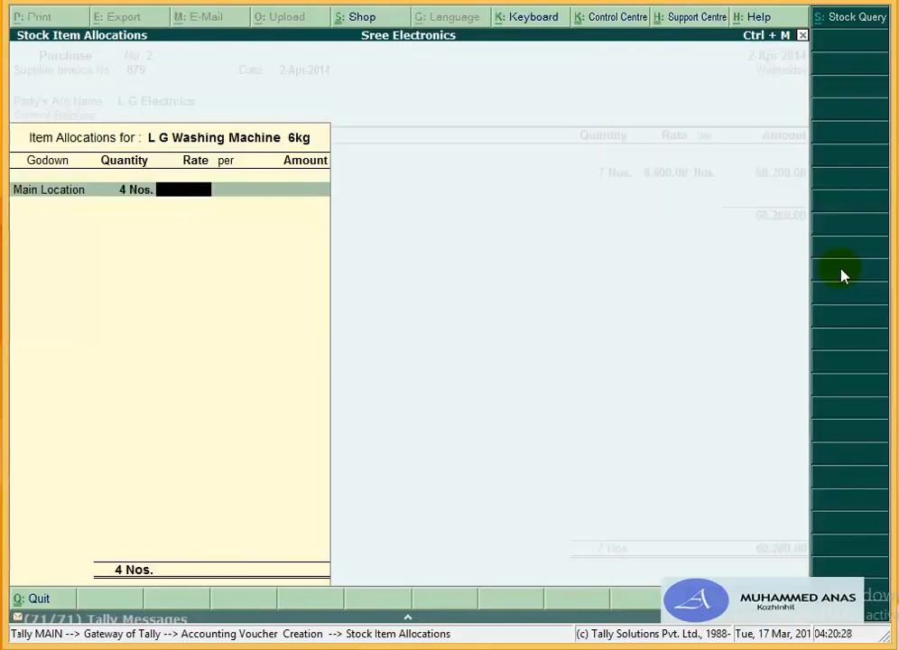
pyautogui.write('8,600')
pyautogui.press('Return')
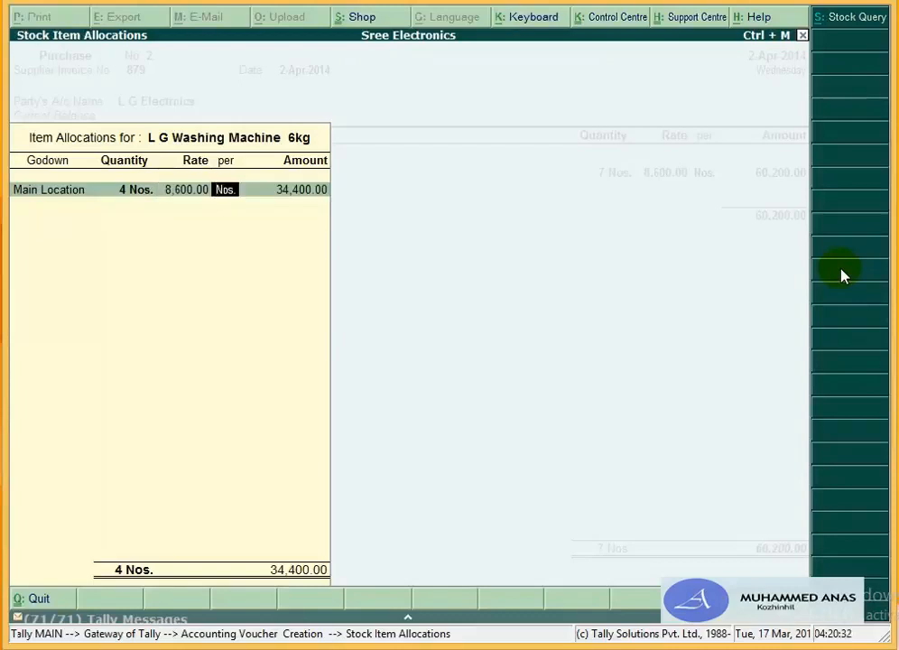
pyautogui.press('Return')
pyautogui.press('Return')
pyautogui.press('Return')
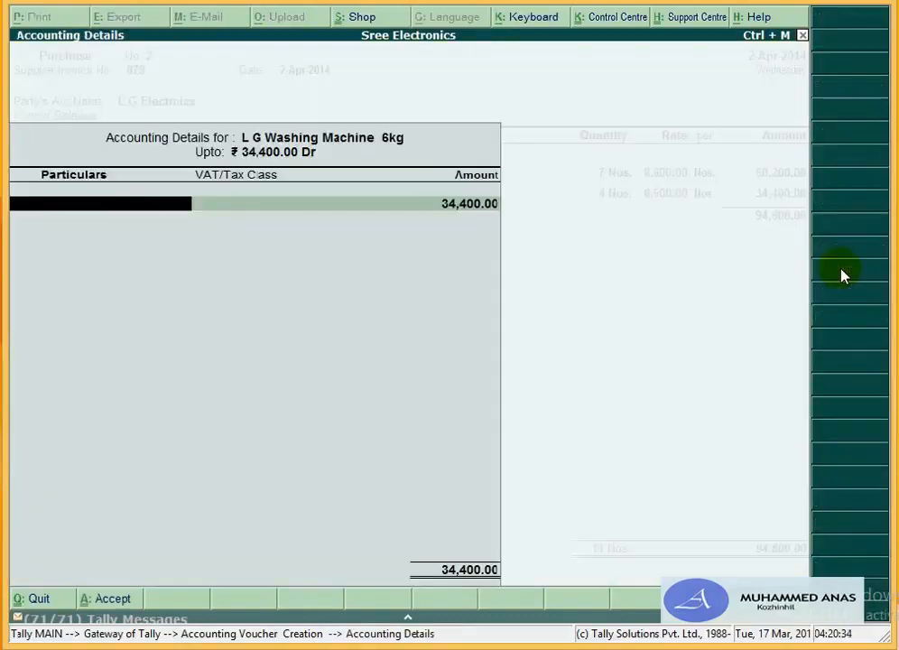
# Step: Post the washing machine line to Purchase 12.5%, bringing the voucher to 94,600.00
pyautogui.write('Pu')
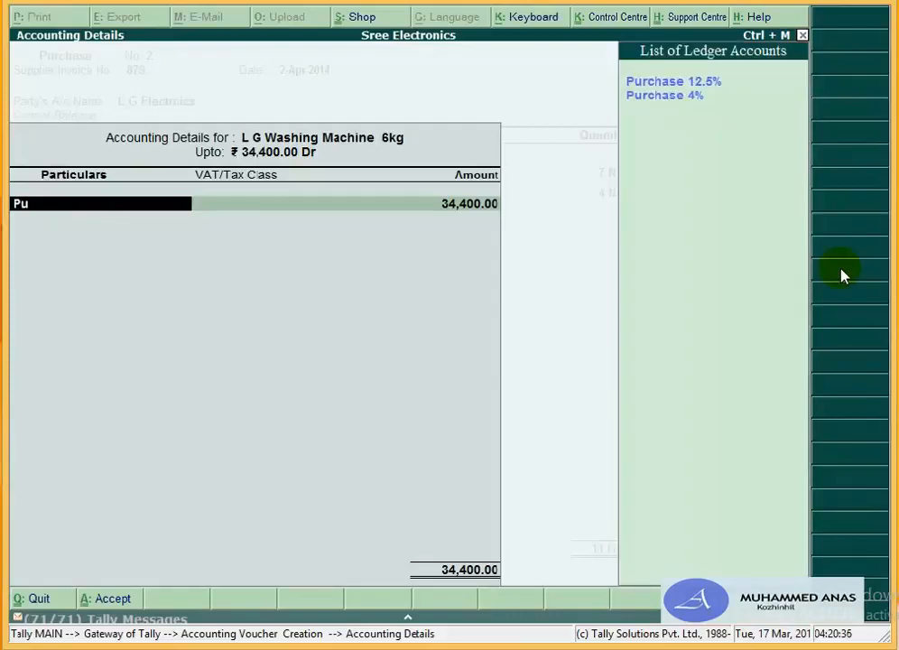
pyautogui.press('Return')
pyautogui.press('Return')
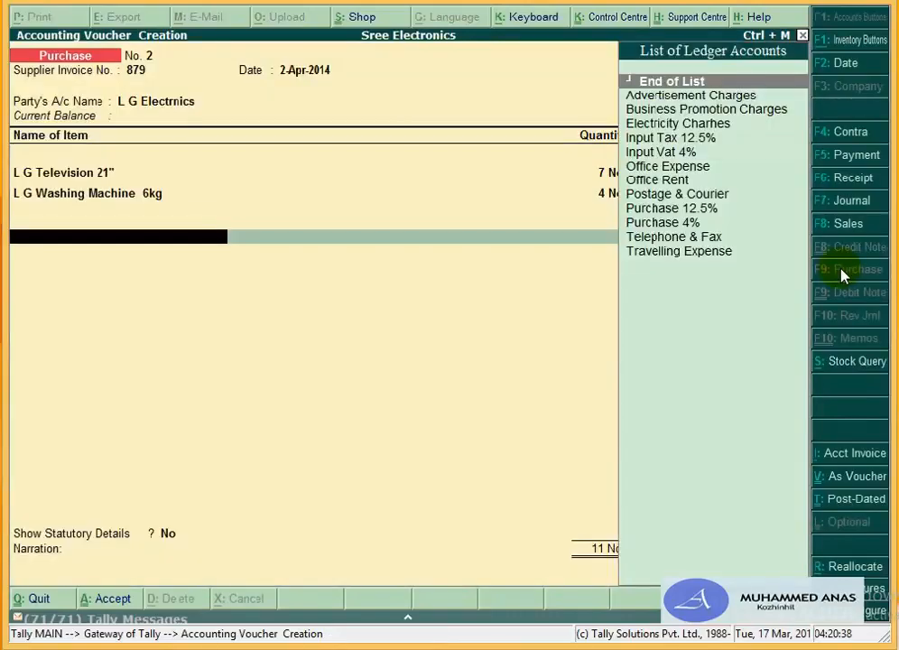
pyautogui.press('BackSpace')
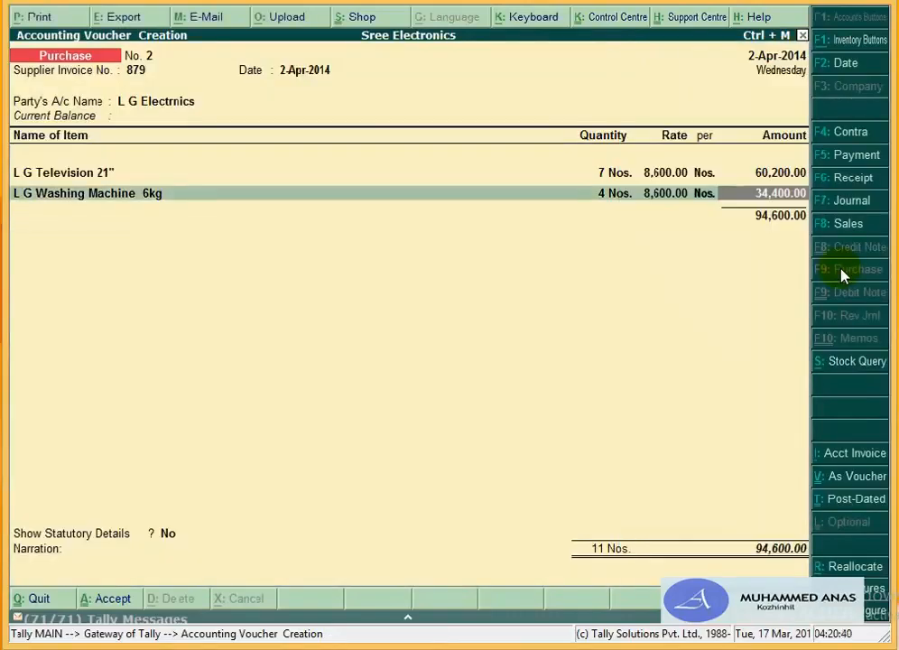
pyautogui.press('Return')
pyautogui.press('Return')
pyautogui.press('Return')
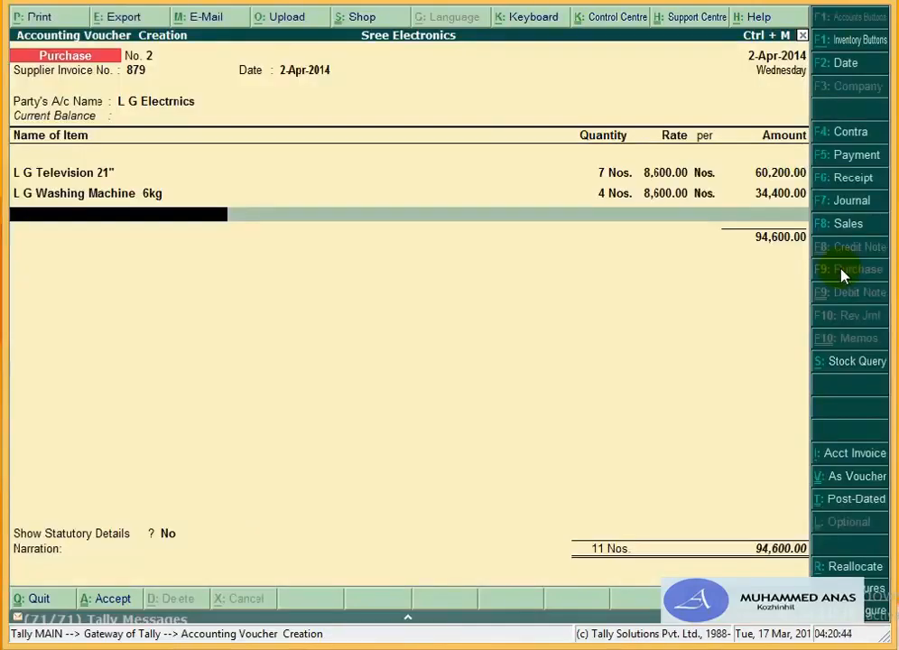
# Step: Add 2 Nos. of L G W M 5 Kg from Main Location at 7,800
pyautogui.write('L')
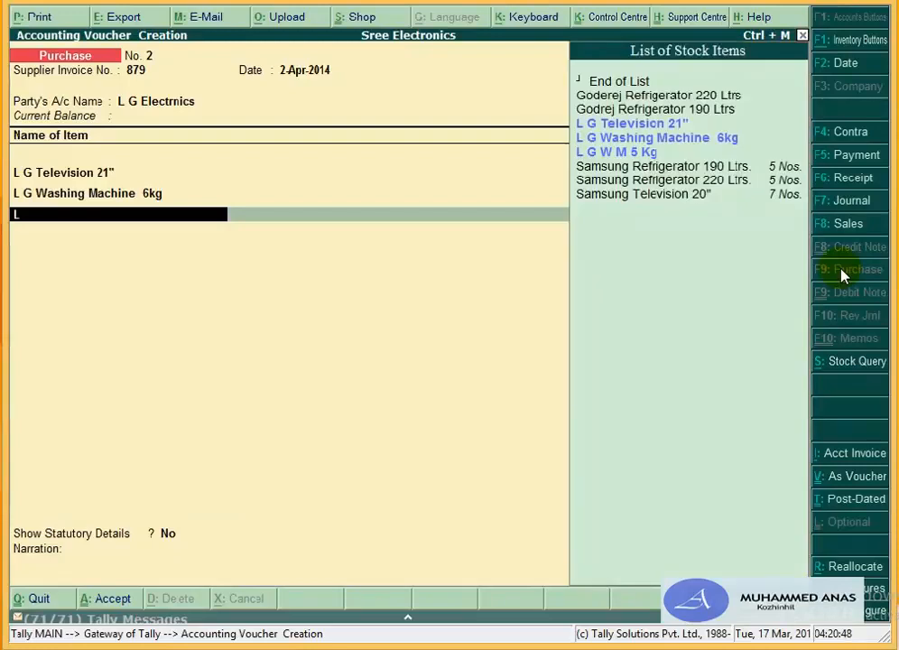
pyautogui.press('Down')
pyautogui.press('Down')
pyautogui.press('Return')
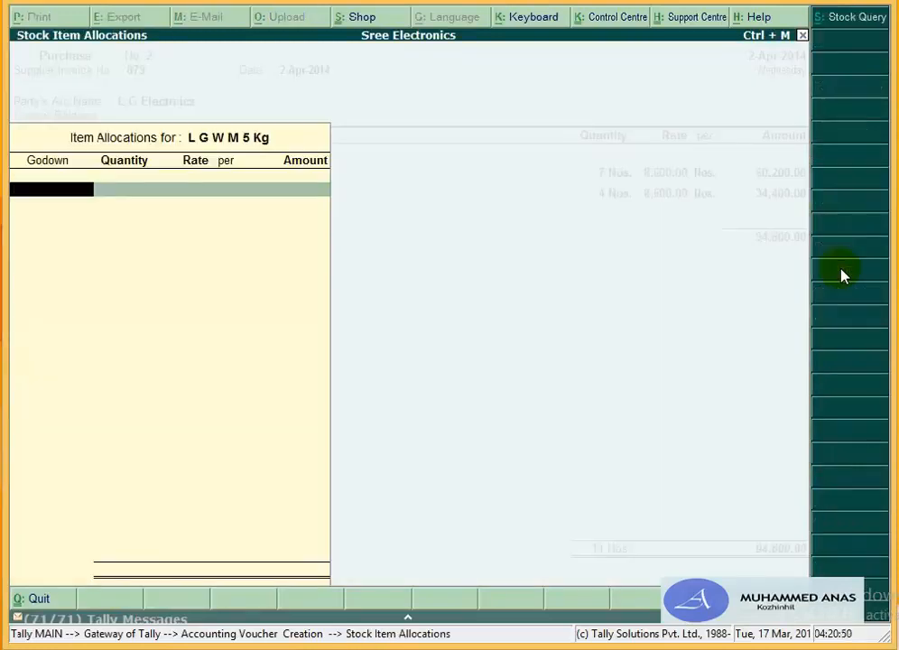
pyautogui.press('Return')
pyautogui.press('BackSpace')
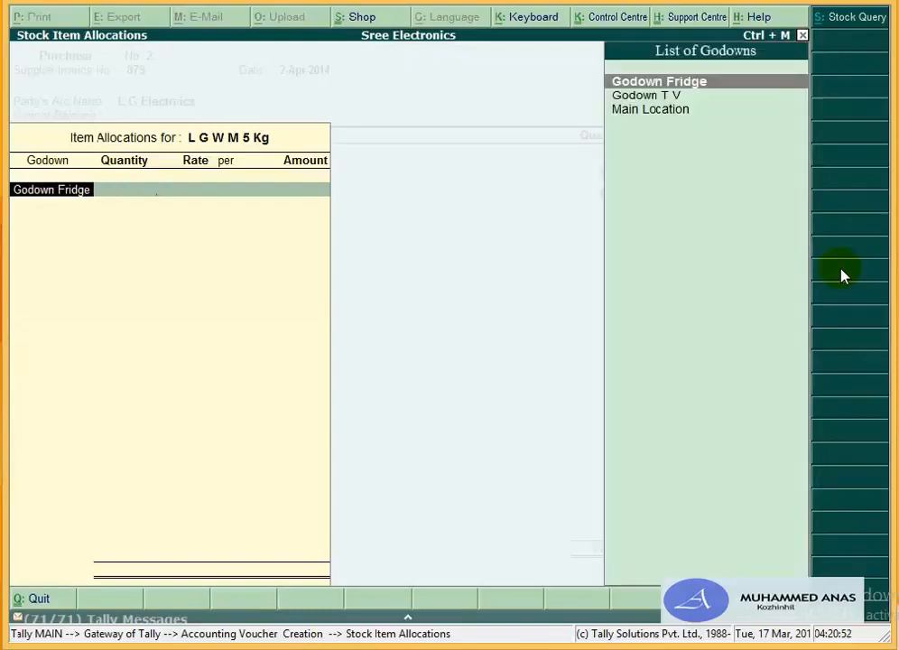
pyautogui.press('Down')
pyautogui.press('Down')
pyautogui.press('Return')
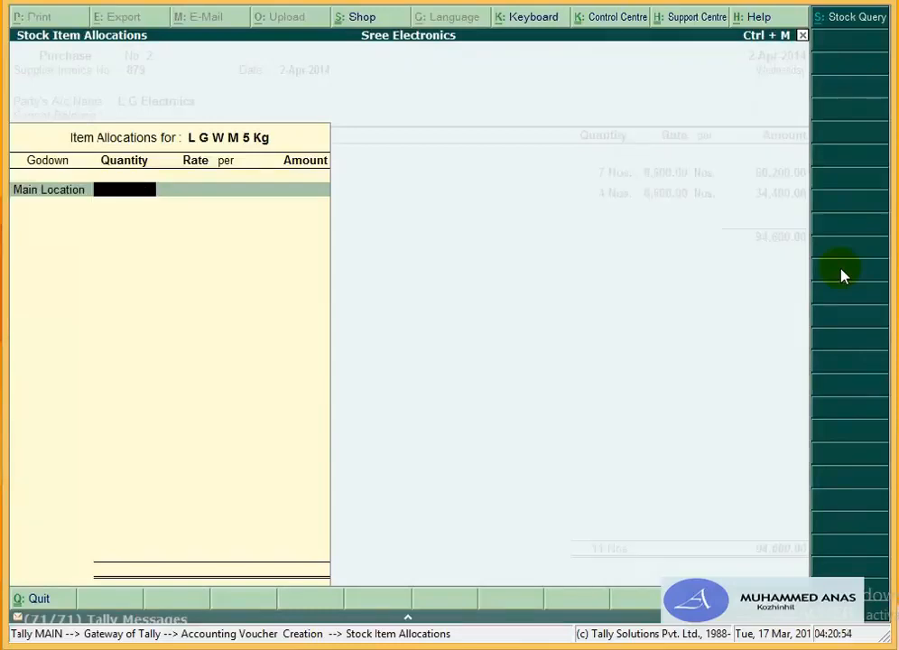
pyautogui.write('2')
pyautogui.press('Return')
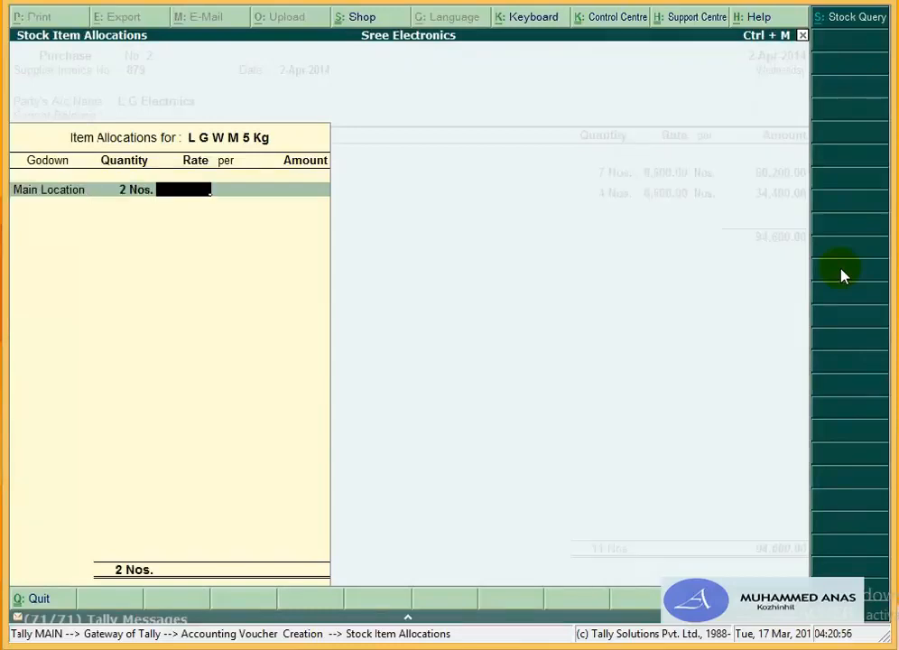
pyautogui.write('7800')
pyautogui.press('Return')
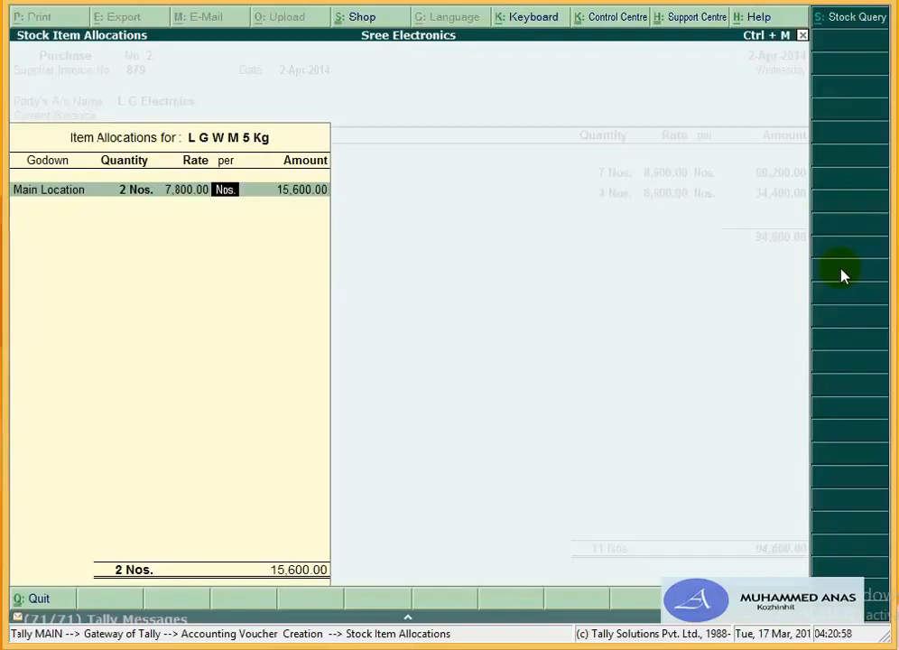
pyautogui.press('Return')
pyautogui.press('Return')
pyautogui.press('Return')
pyautogui.press('Return')
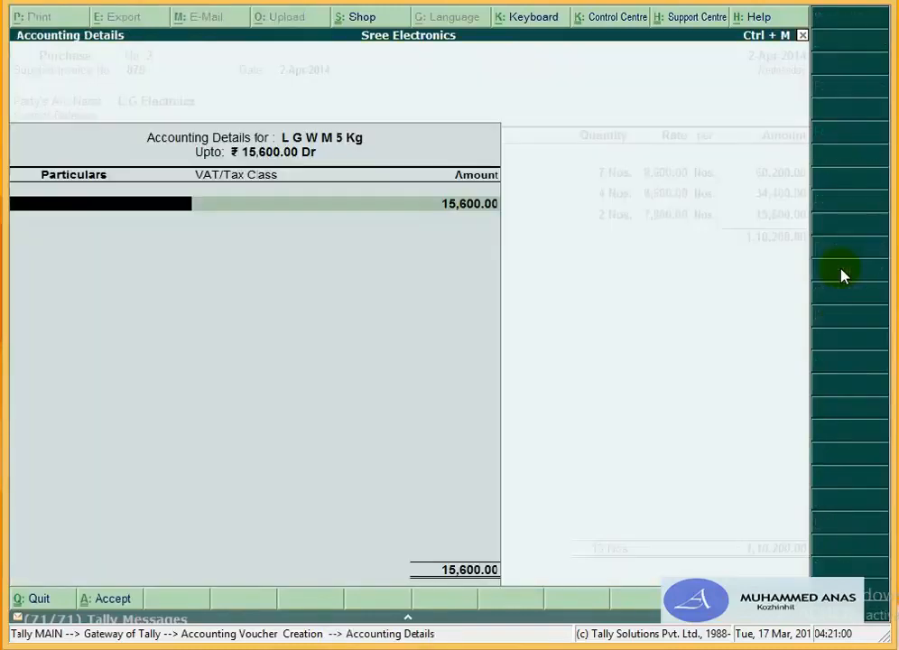
# Step: Post the item to Purchase 12.5% and add Input Tax 12.5% and Input Vat 4% lines
pyautogui.write('Pu')
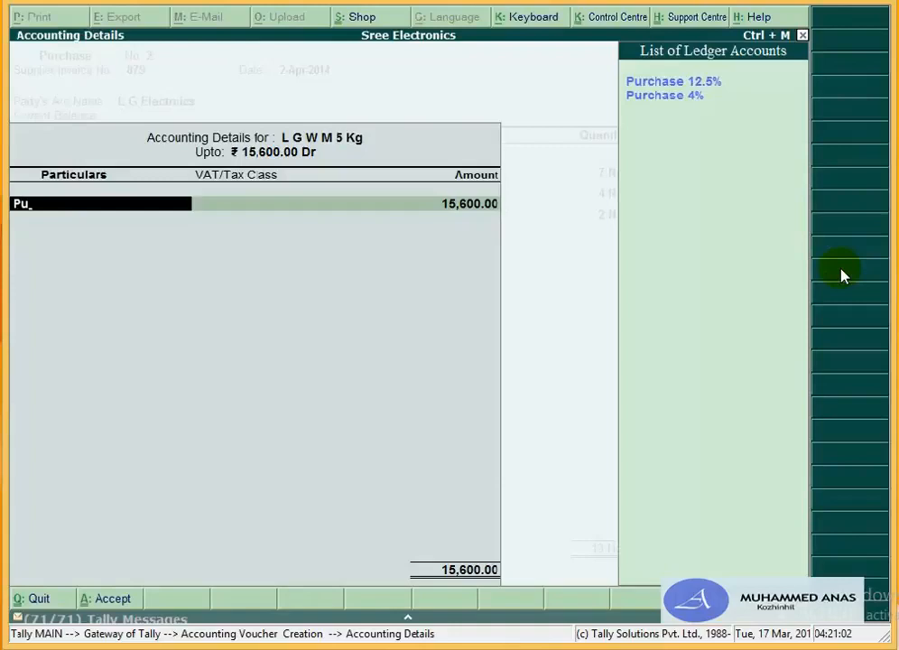
pyautogui.press('Return')
pyautogui.press('Return')
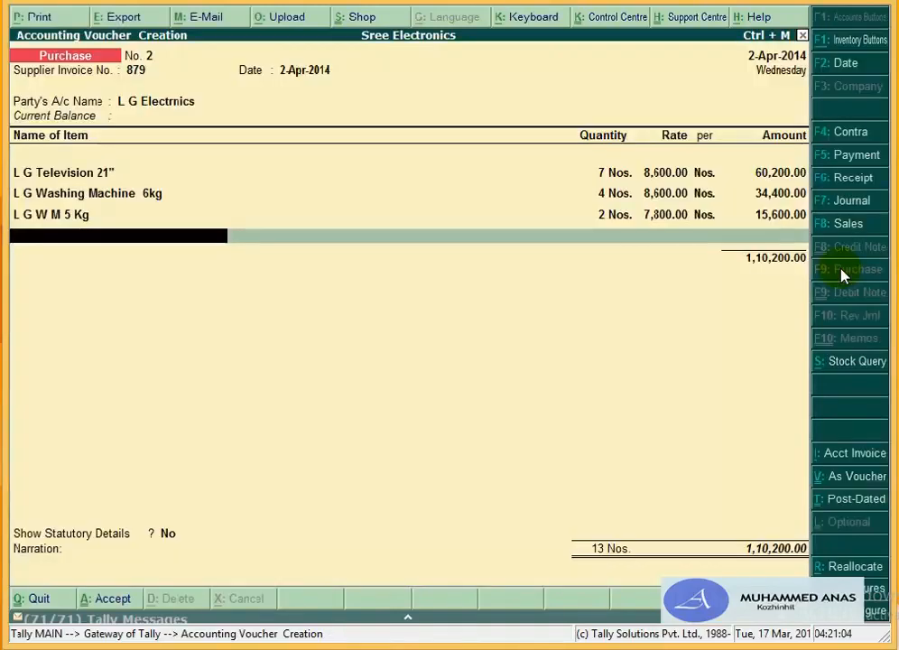
pyautogui.press('Return')
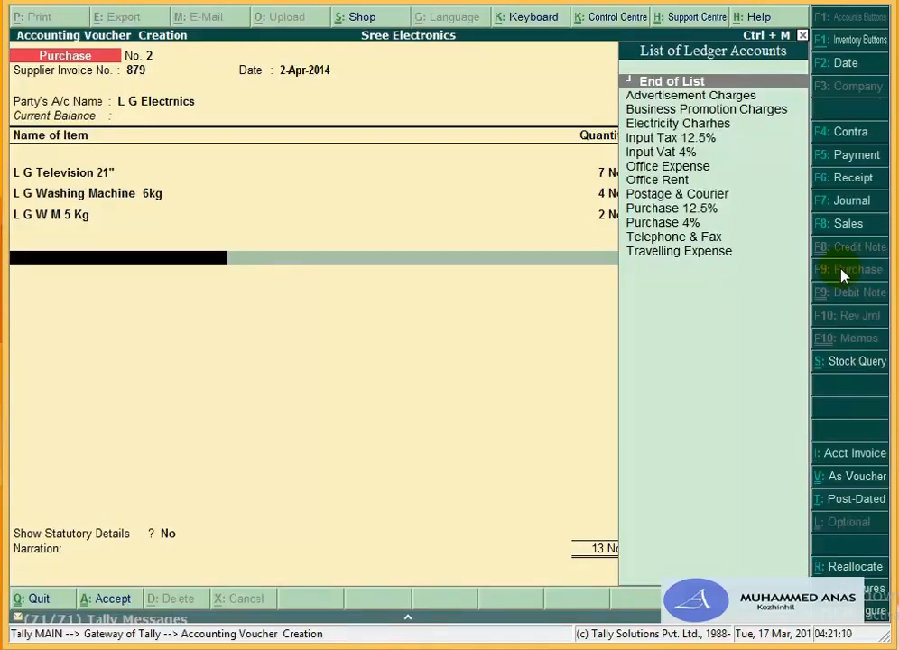
pyautogui.write('In')
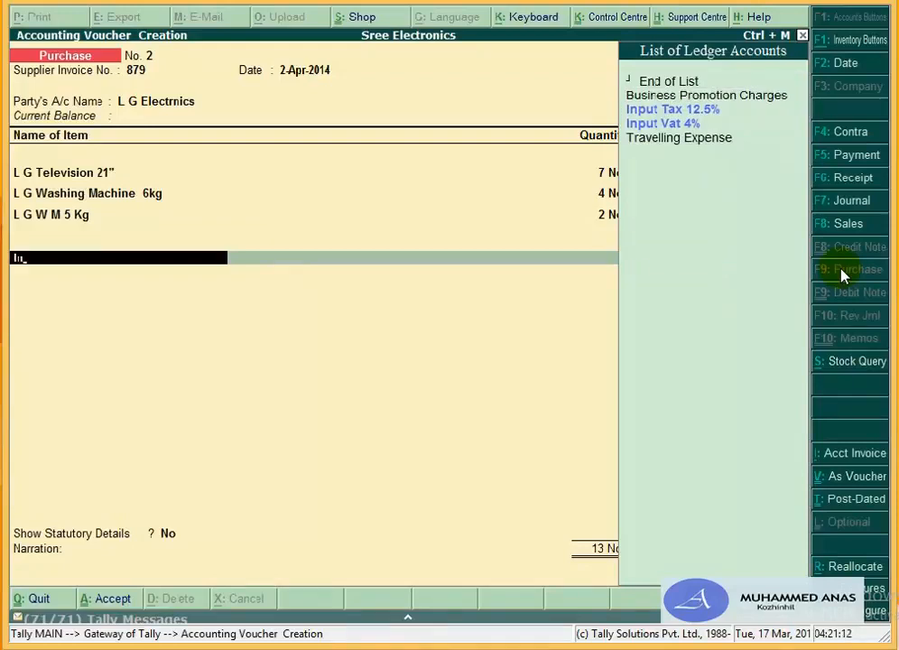
pyautogui.press('Return')
pyautogui.press('Return')
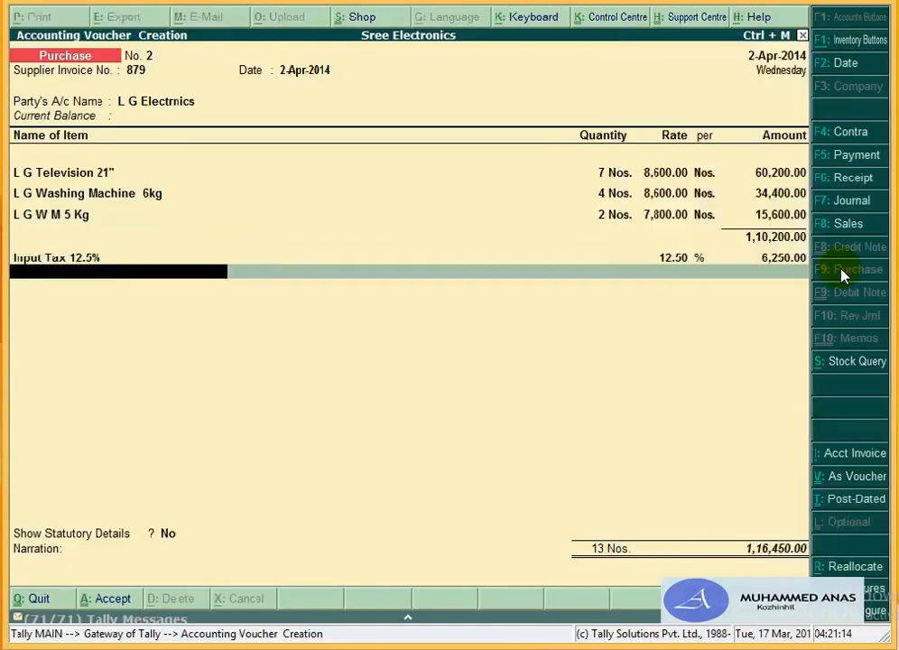
pyautogui.write('In')
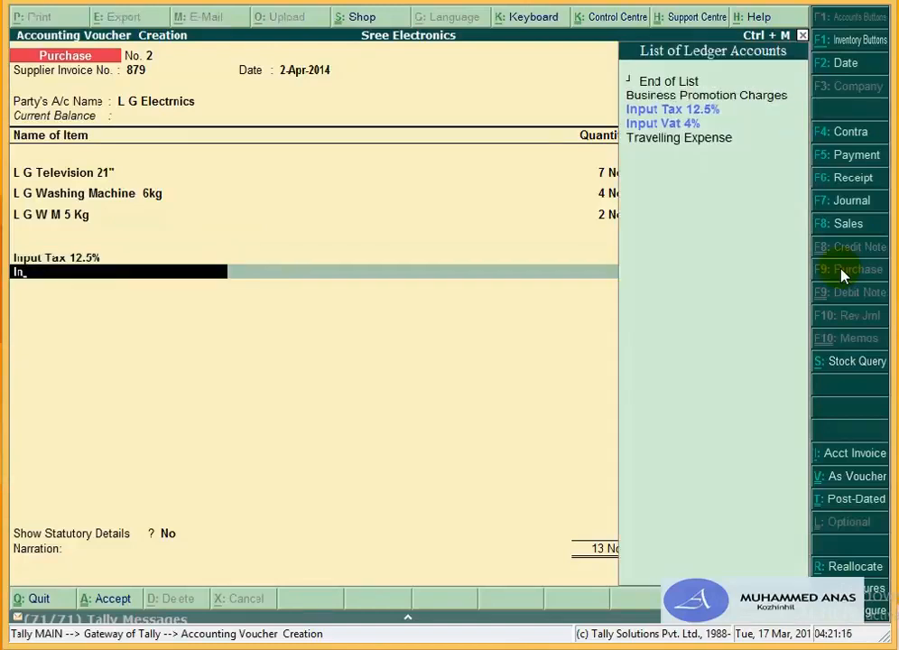
pyautogui.press('Down')
pyautogui.press('Return')
pyautogui.press('Return')
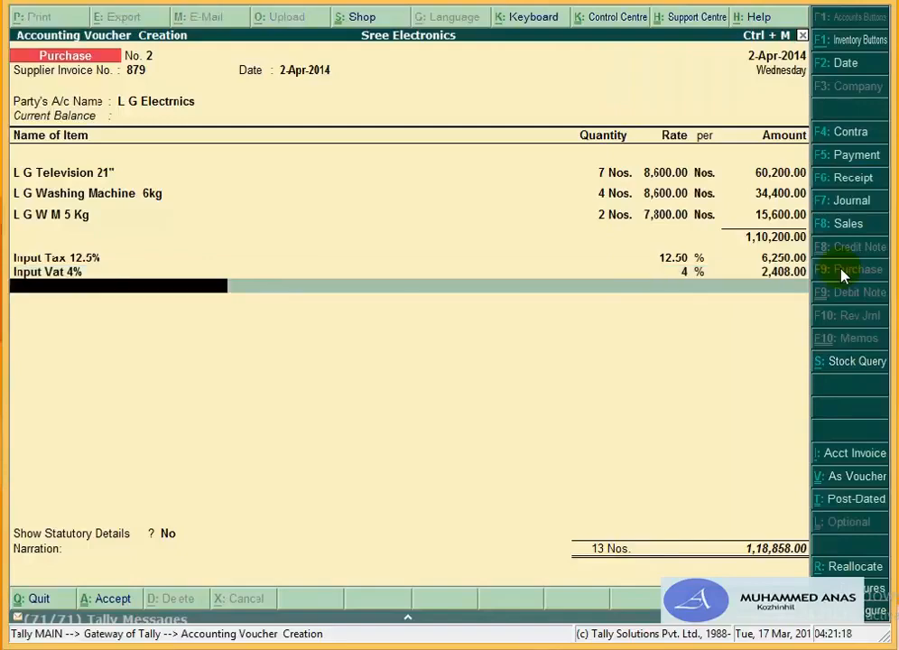
pyautogui.press('Return')
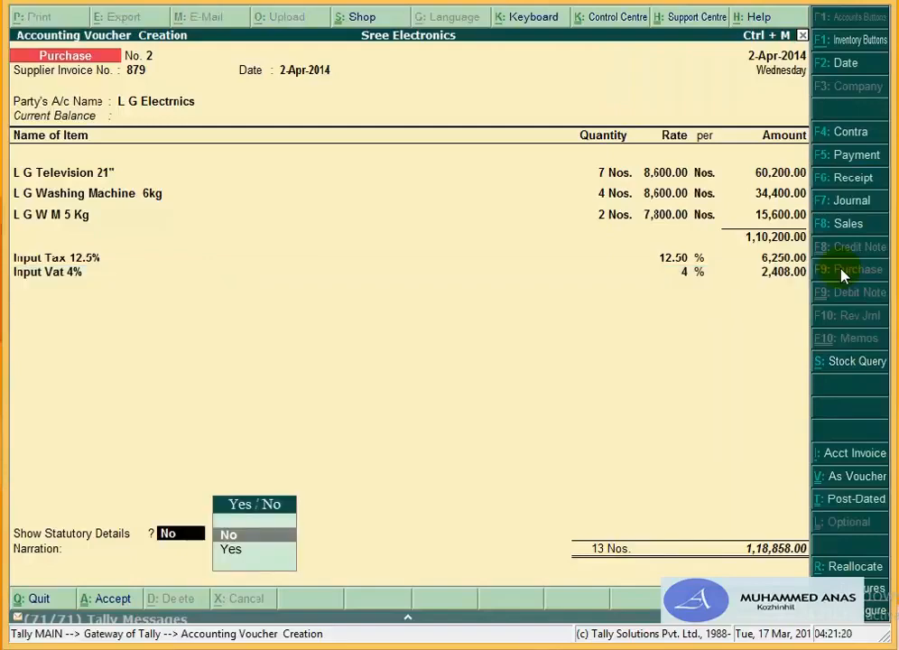
pyautogui.press('Down')
# Step: Review the statutory details: 1,10,200.00 assessable value and 8,658.00 VAT
pyautogui.press('Return')
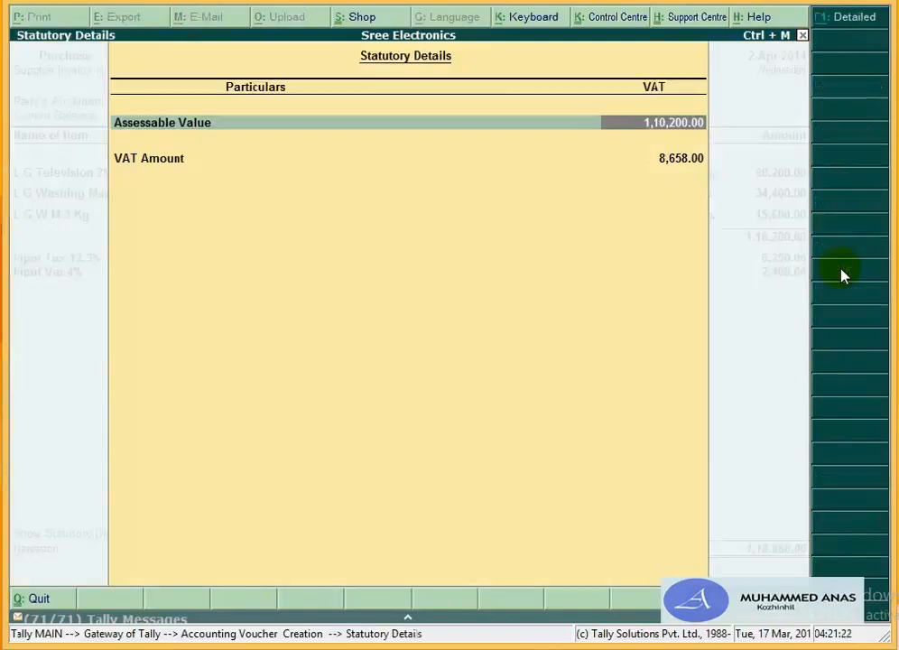
pyautogui.press('Return')
pyautogui.press('Escape')
# Step: Record a New Ref bill for the full 1,18,858.00 Cr with 15 days credit
pyautogui.press('Return')
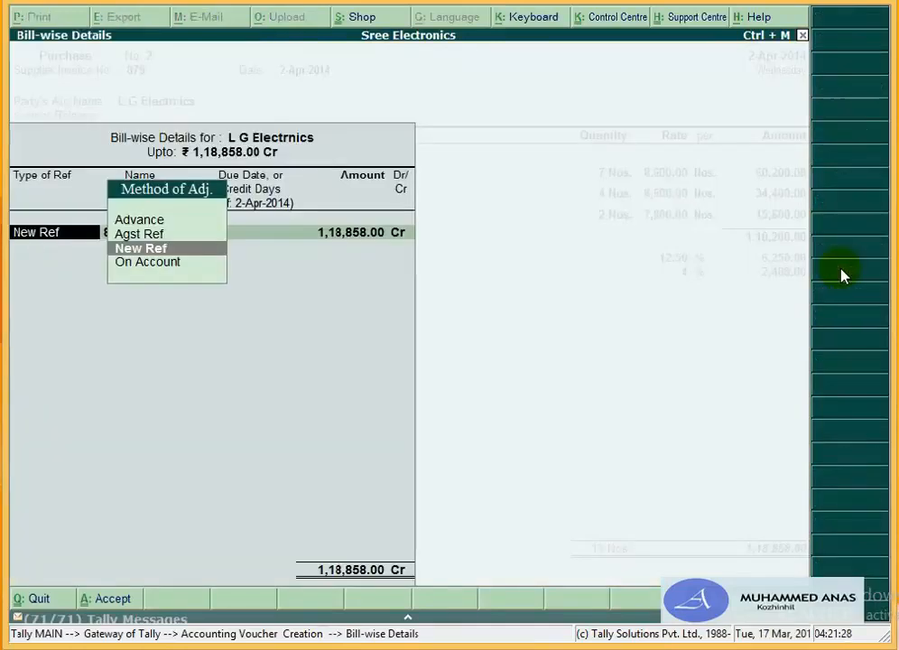
pyautogui.press('Return')
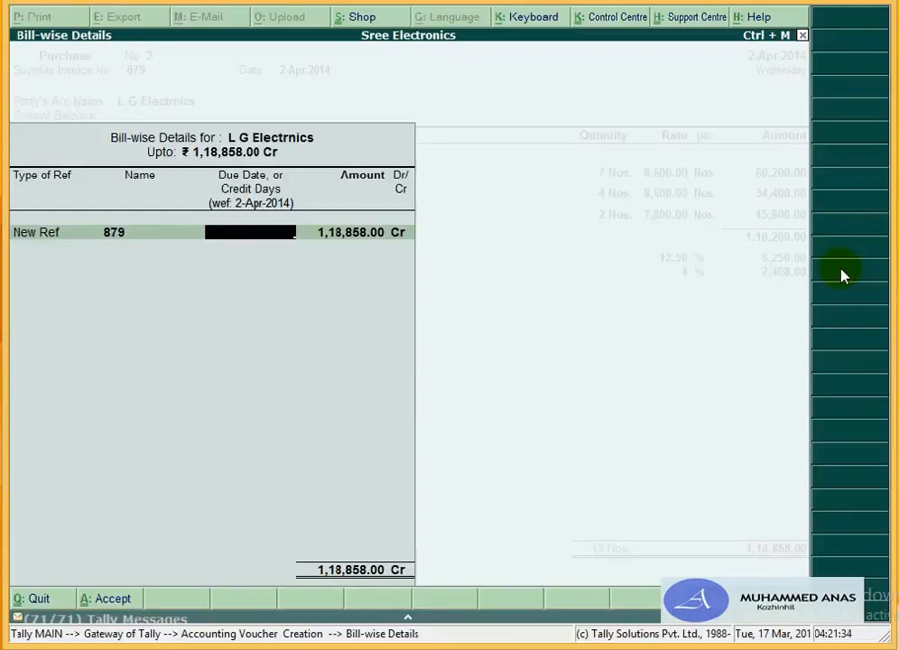
pyautogui.write('15')
pyautogui.press('Return')
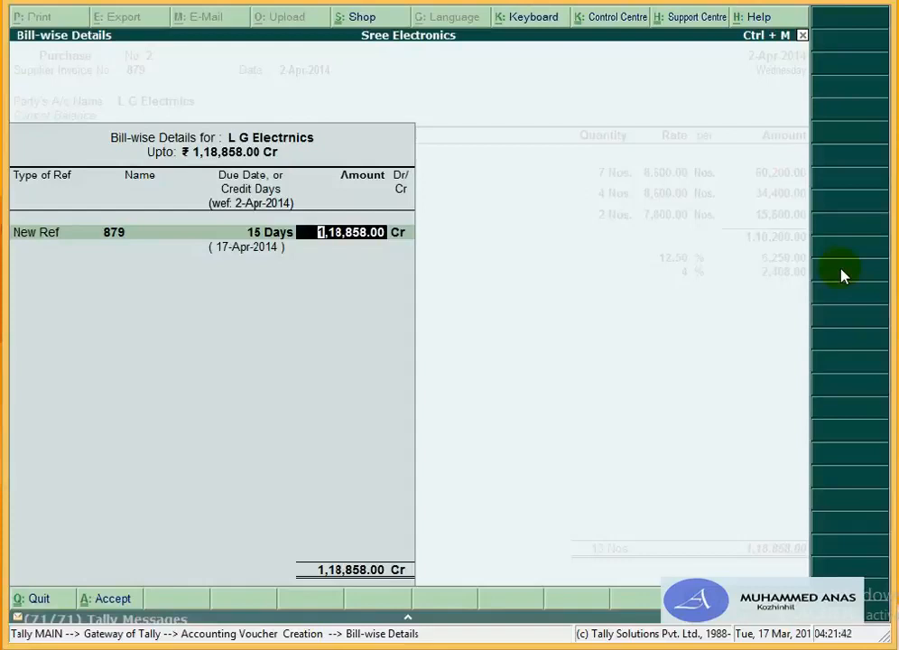
pyautogui.press('Return')
pyautogui.press('Return')
pyautogui.press('Return')
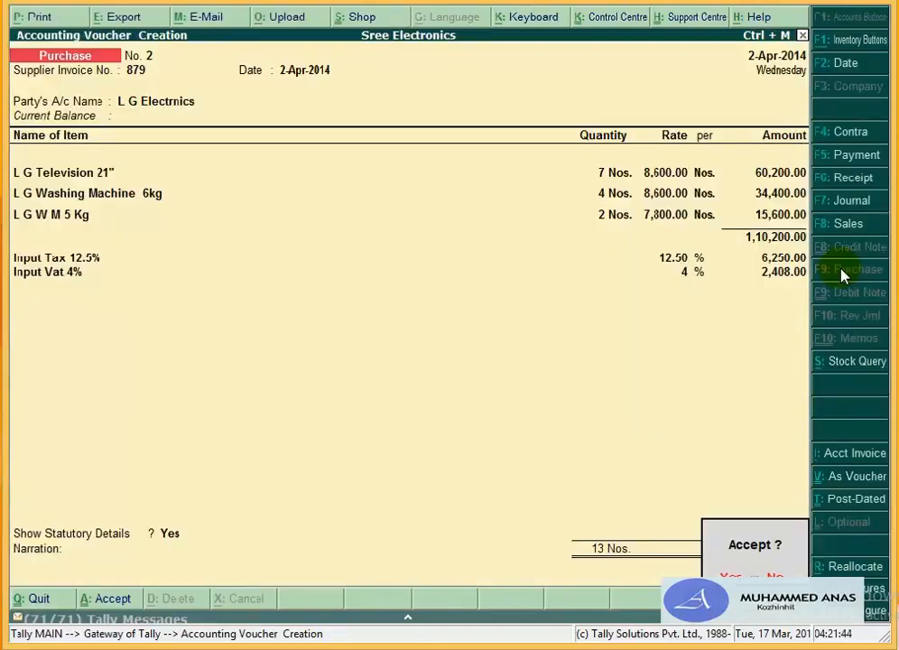
pyautogui.press('Return')
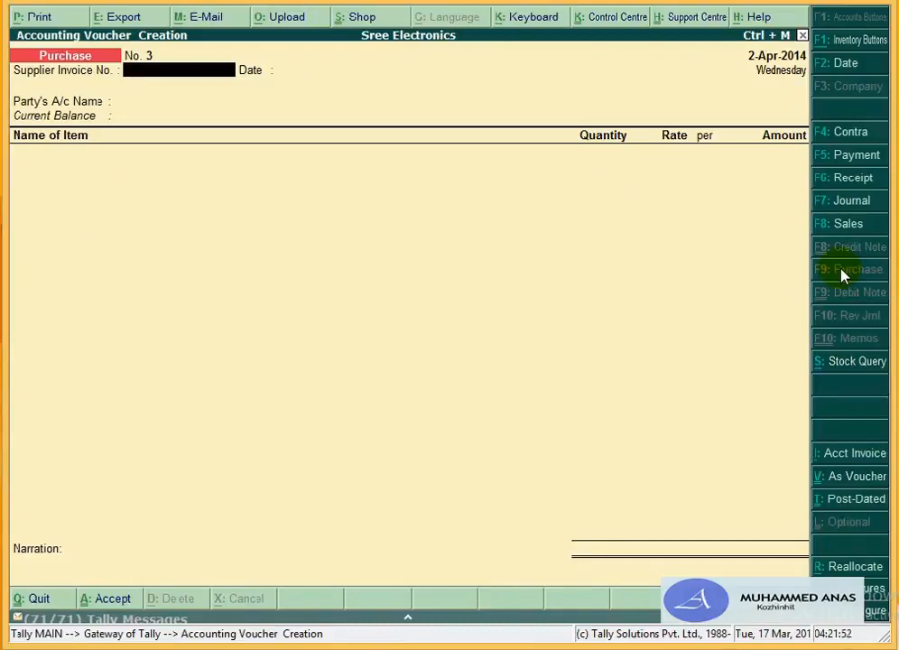
# Step: Start a sales voucher (F8) with reference 001 and Cash as the party account
pyautogui.press('F8')
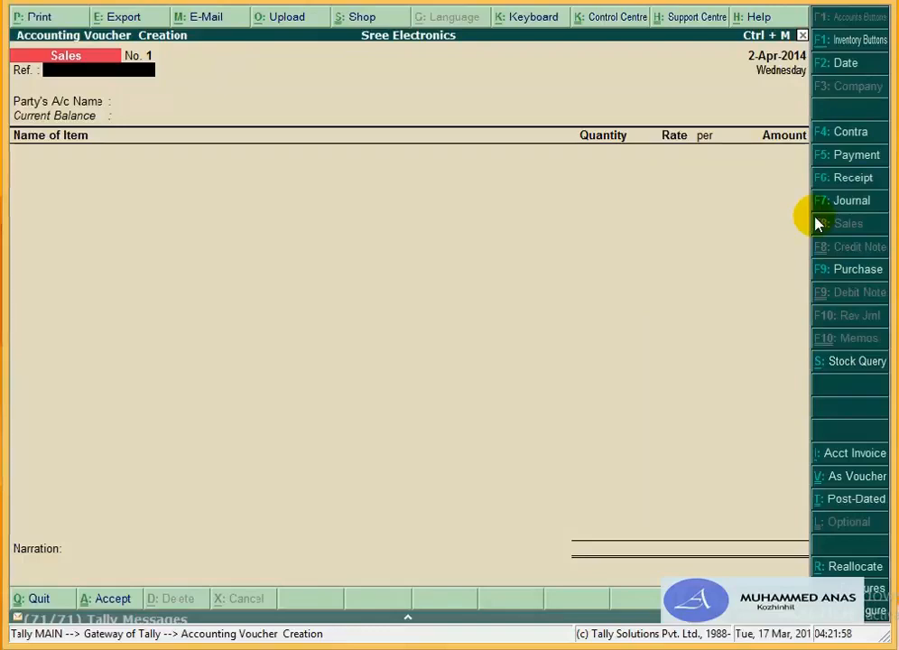
pyautogui.write('1')
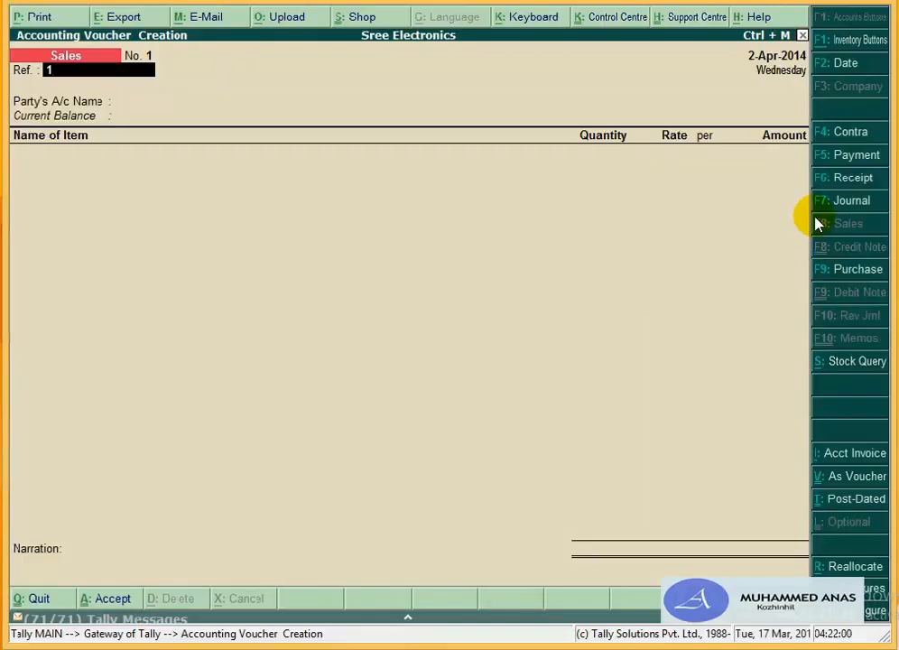
pyautogui.press('BackSpace')
pyautogui.write('001')
pyautogui.press('Return')
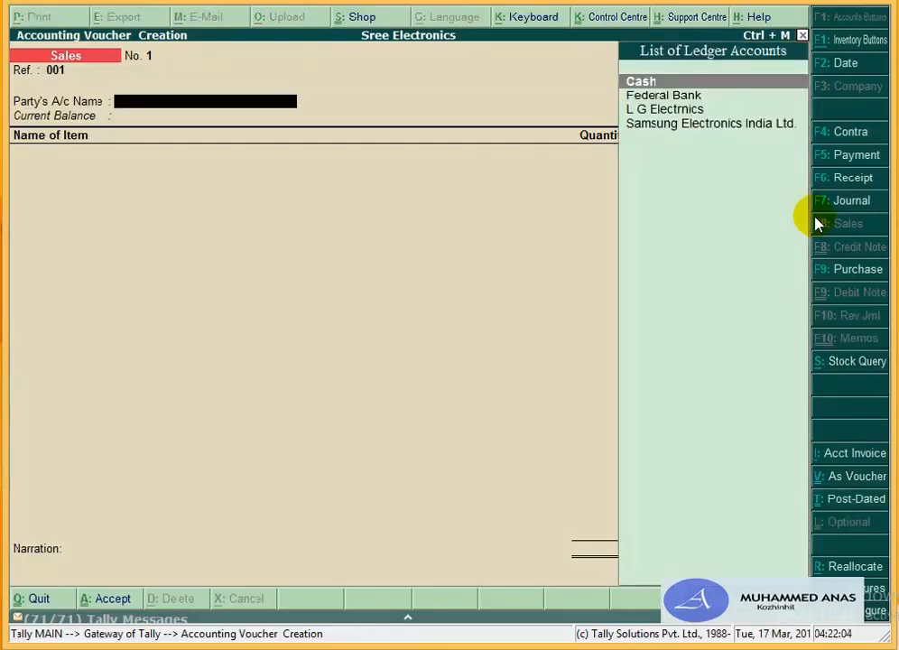
pyautogui.write('Cas')
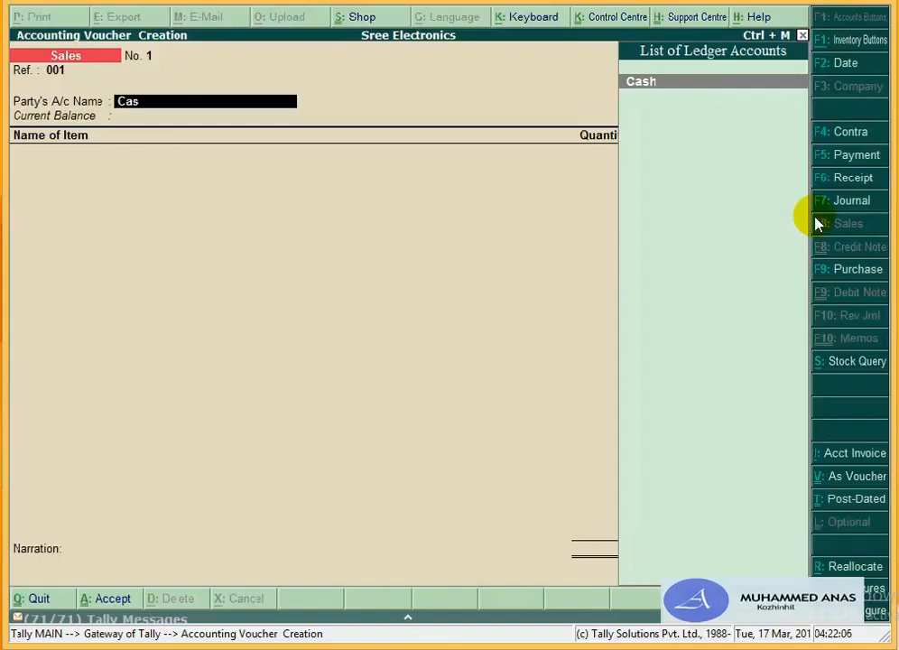
pyautogui.press('Return')
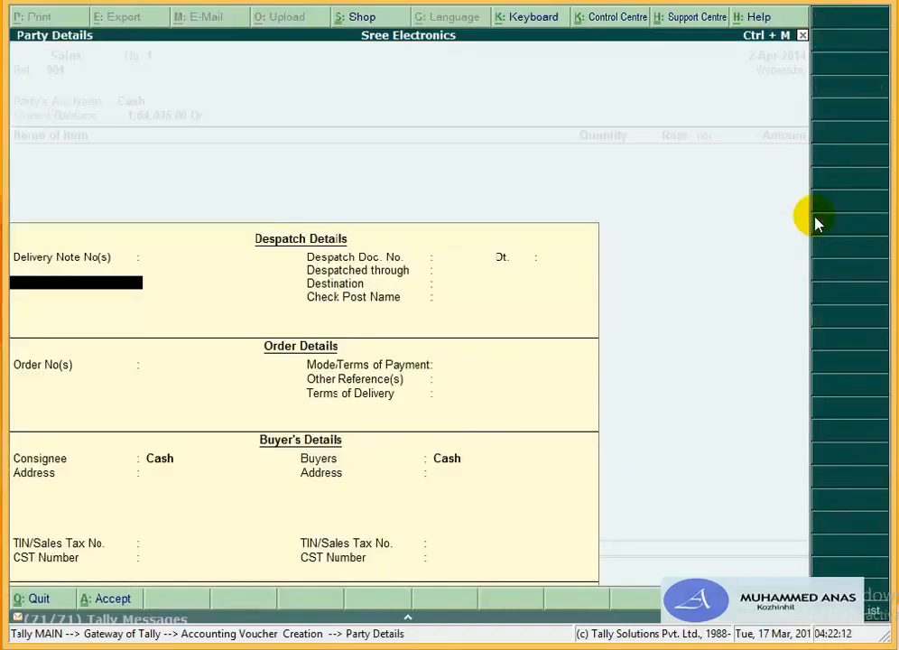
# Step: Leave despatch and order details blank, clear both consignee address lines, and accept buyer details
pyautogui.press('Return')
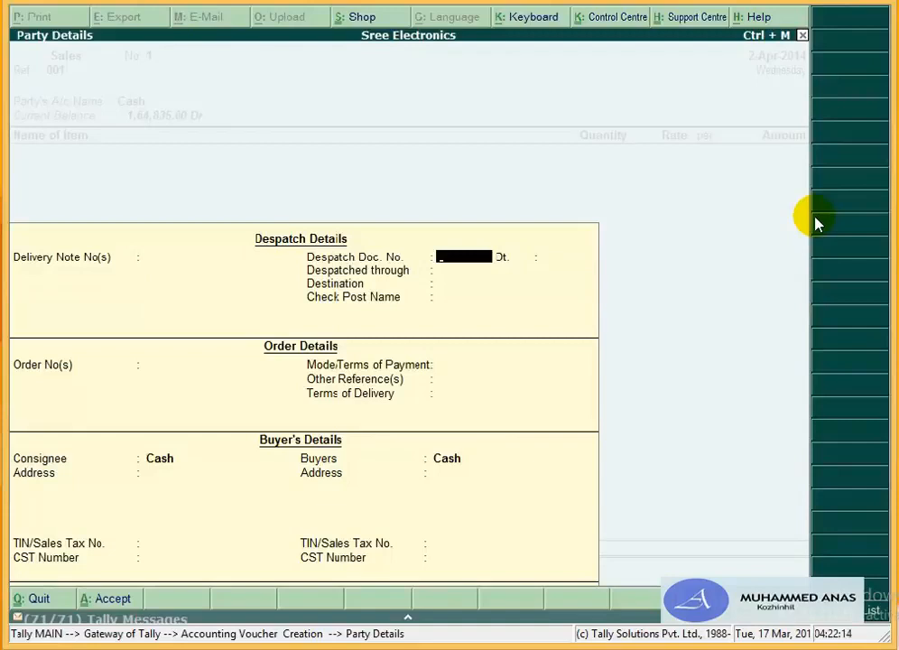
pyautogui.press('Return')
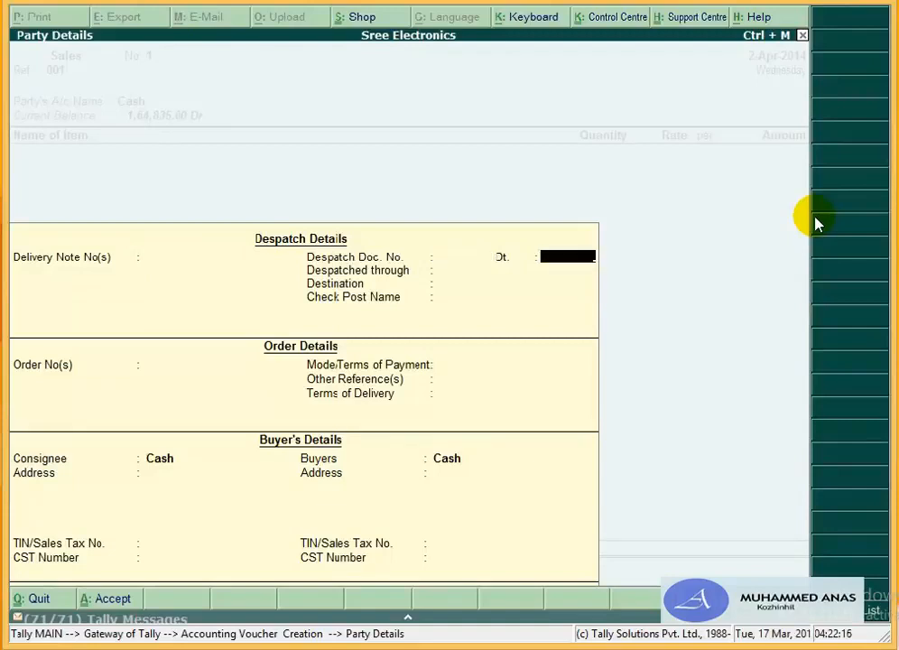
pyautogui.press('Return')
pyautogui.press('Return')
pyautogui.press('Return')
pyautogui.press('Return')
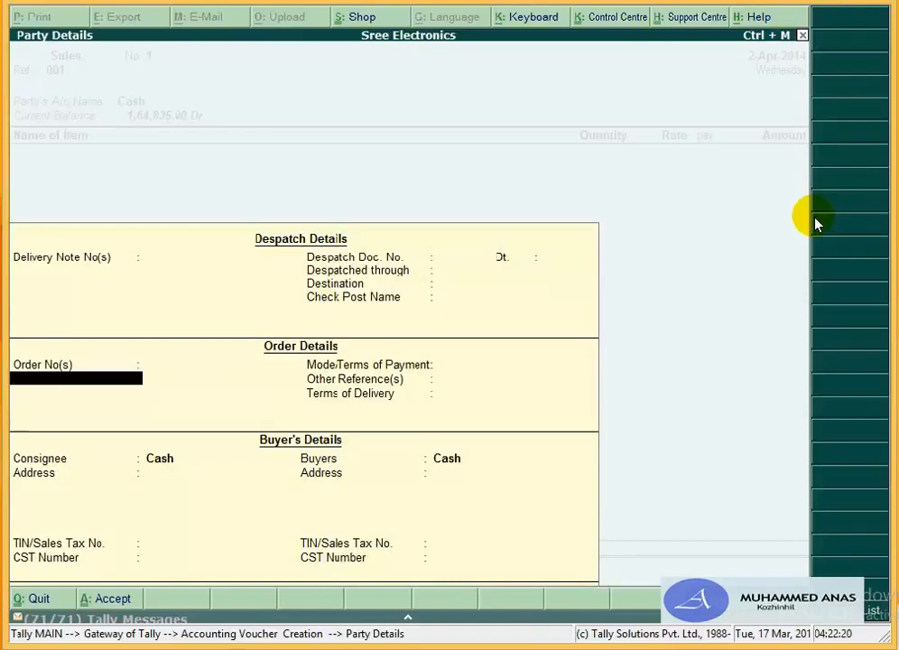
pyautogui.press('Return')
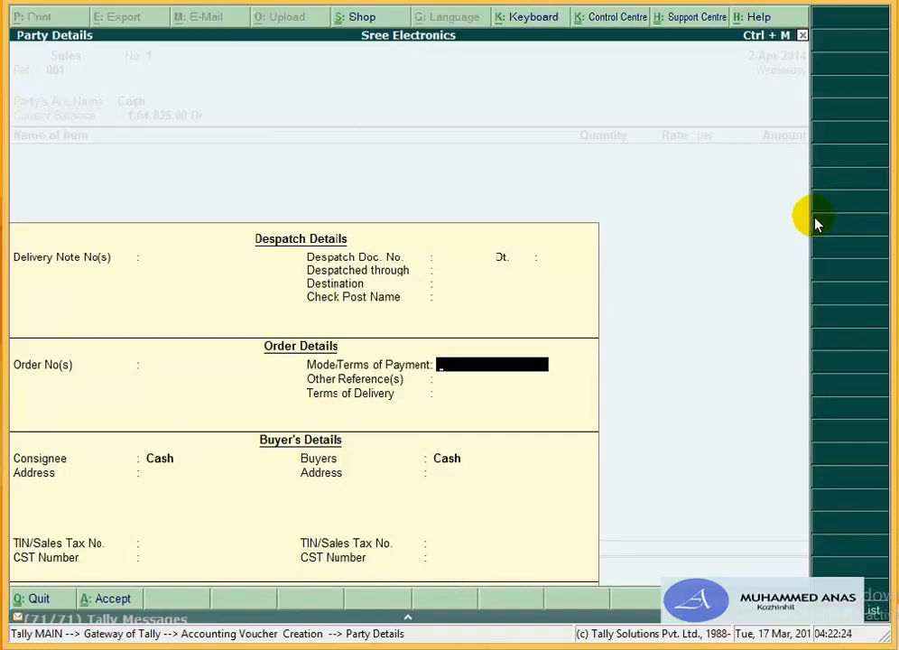
pyautogui.press('Return')
pyautogui.press('Return')
pyautogui.press('Return')
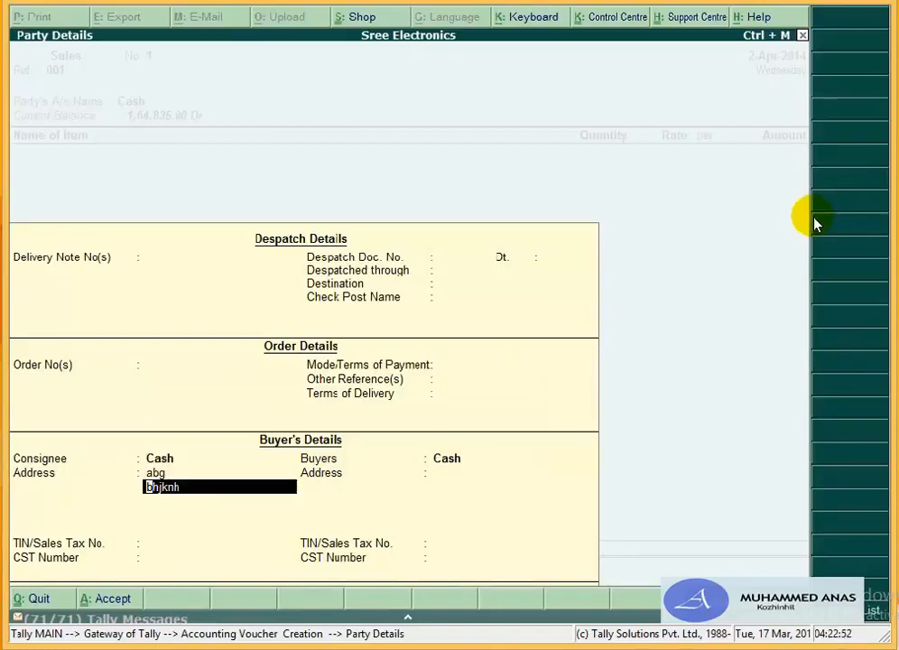
pyautogui.press('BackSpace')
pyautogui.press('space')
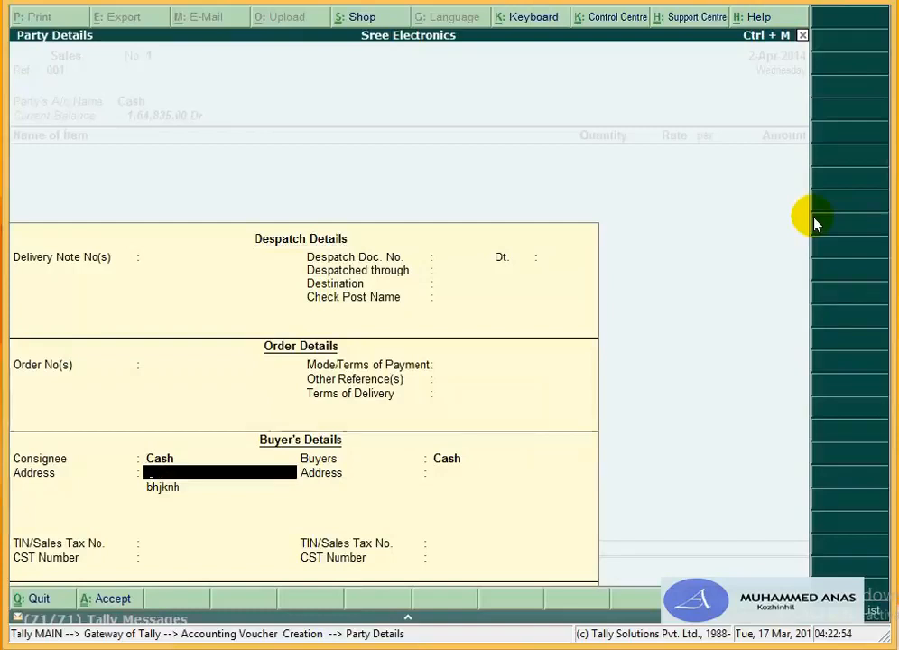
pyautogui.press('Return')
pyautogui.press('BackSpace')
pyautogui.press('Return')
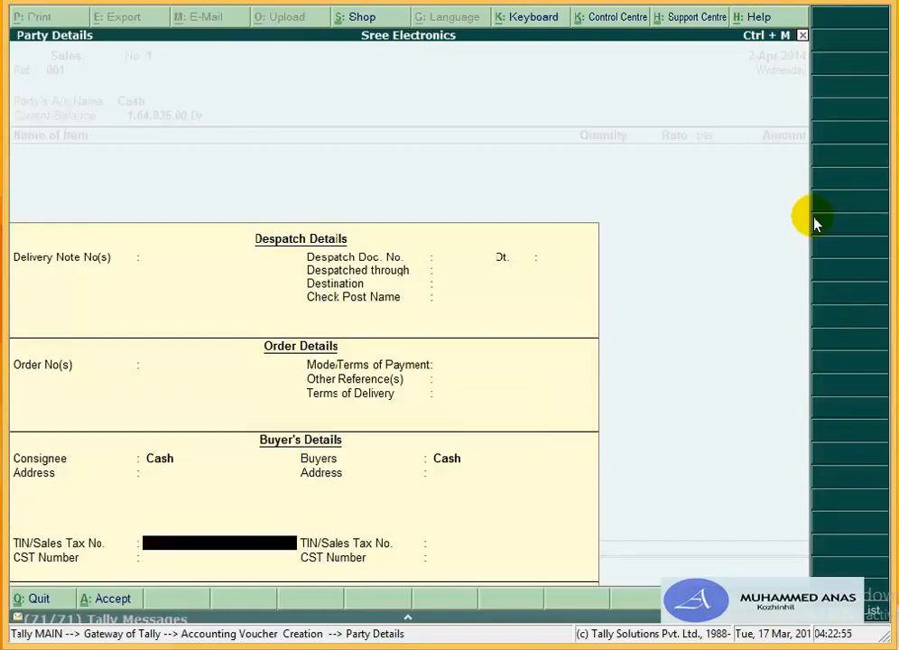
pyautogui.press('Return')
pyautogui.press('Return')
pyautogui.press('Return')
pyautogui.press('Return')
pyautogui.press('Return')
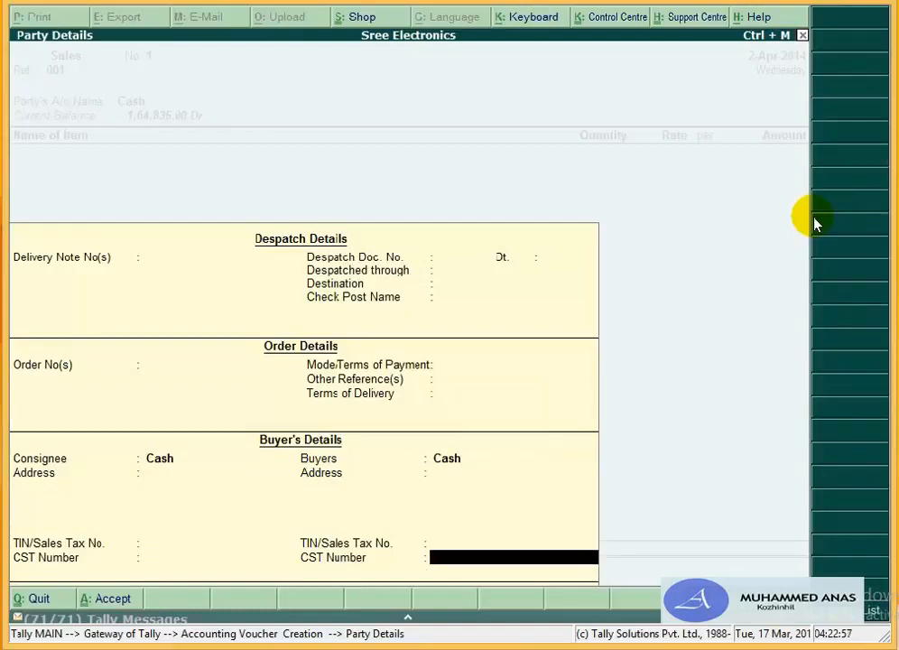
pyautogui.press('Return')
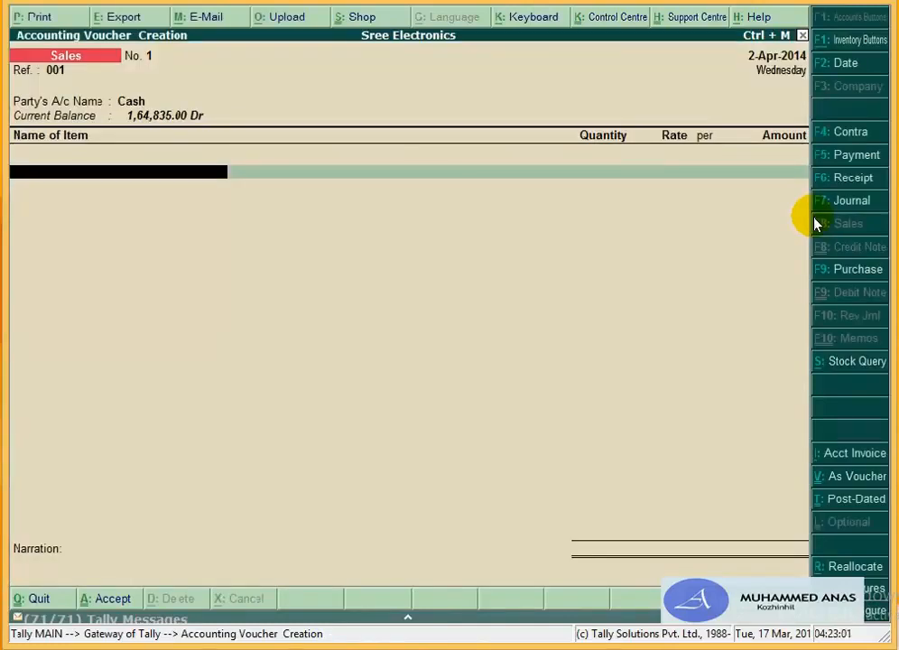
# Step: Sell 1 Nos. of L G Television 21" from Godown T V at the 9,800.00 rate
pyautogui.write('L')
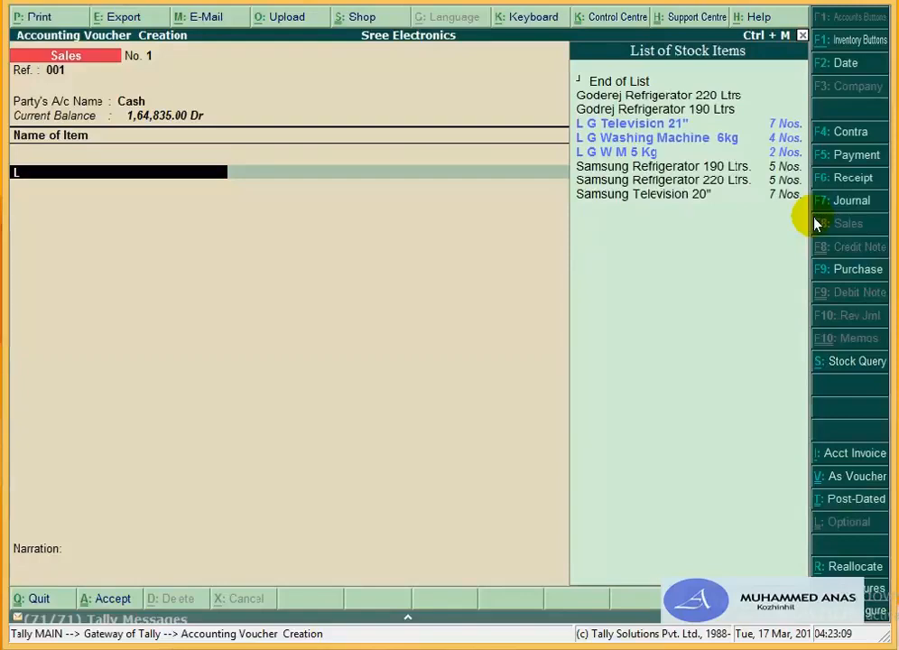
pyautogui.press('Down')
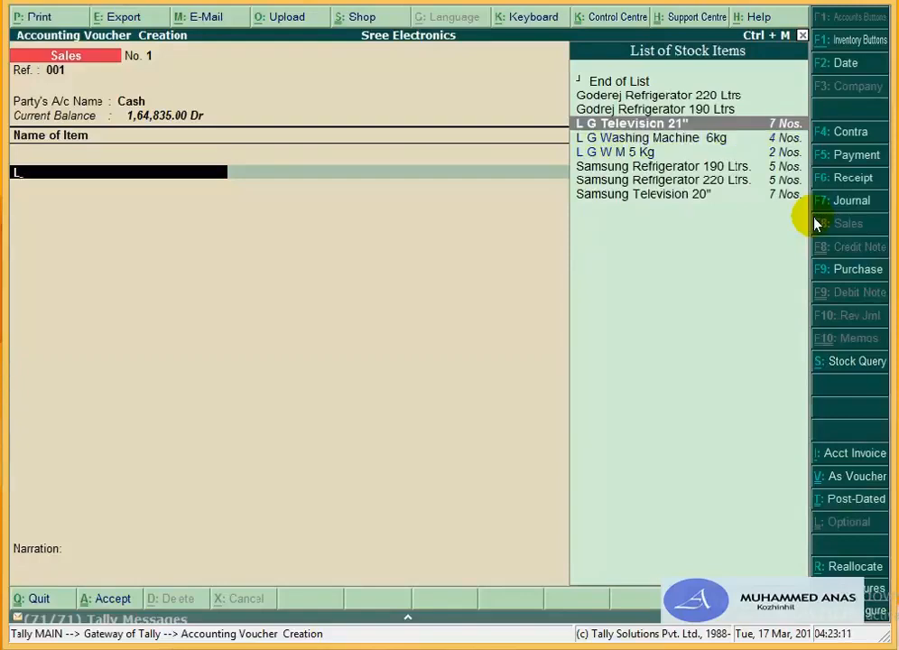
pyautogui.press('Return')
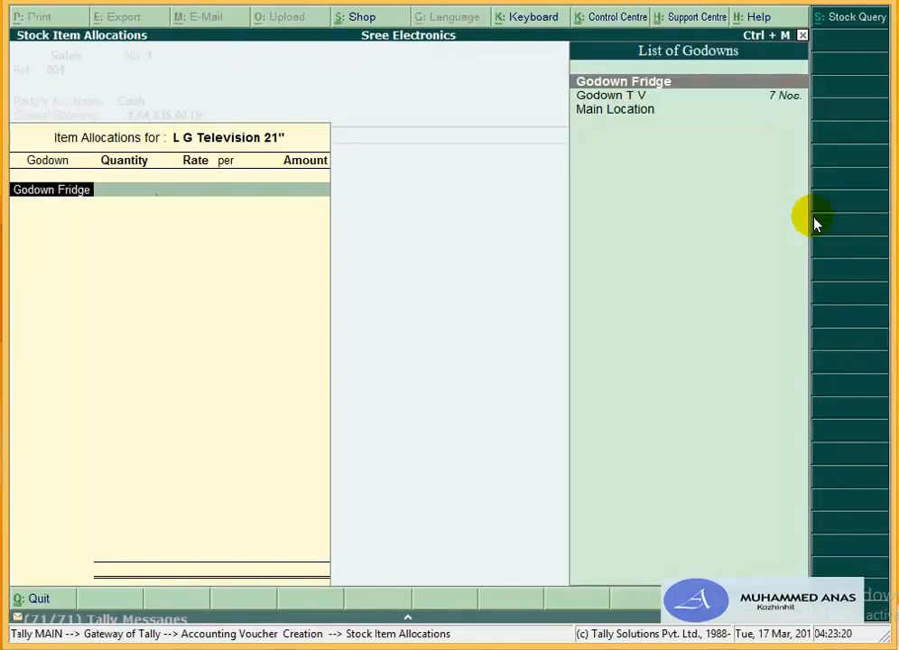
pyautogui.press('Down')
pyautogui.press('Return')
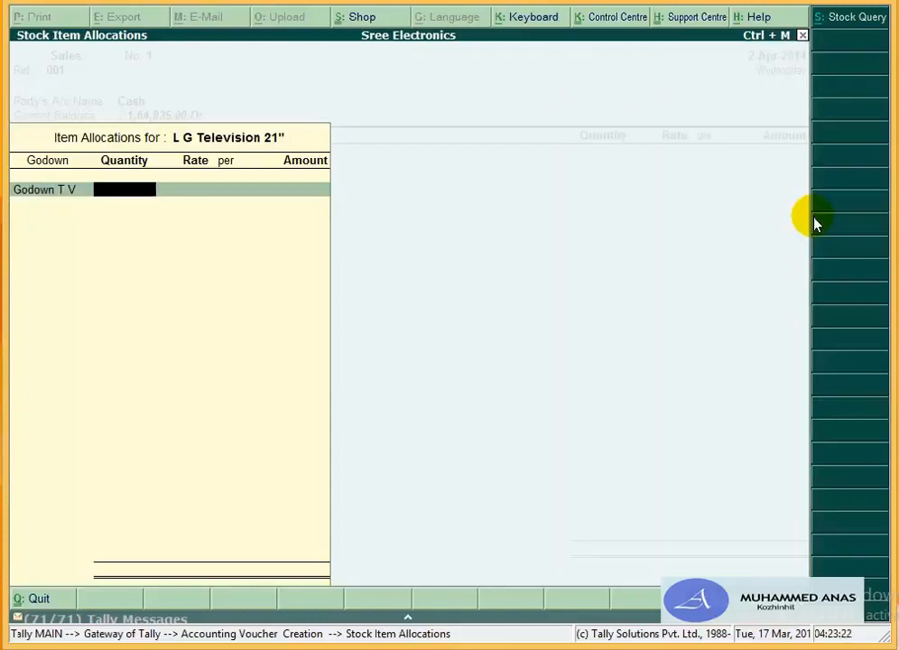
pyautogui.write('1')
pyautogui.press('Return')
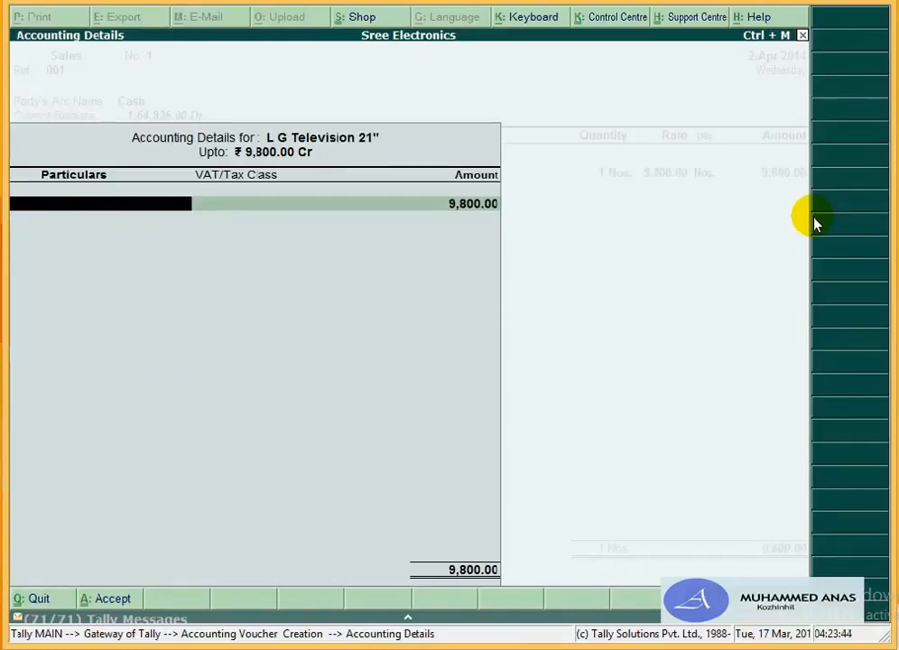
# Step: Create a ledger named Sales 4% (Alt+C) under Sales Accounts, marked as used in VAT returns
pyautogui.hotkey('alt', 'c')
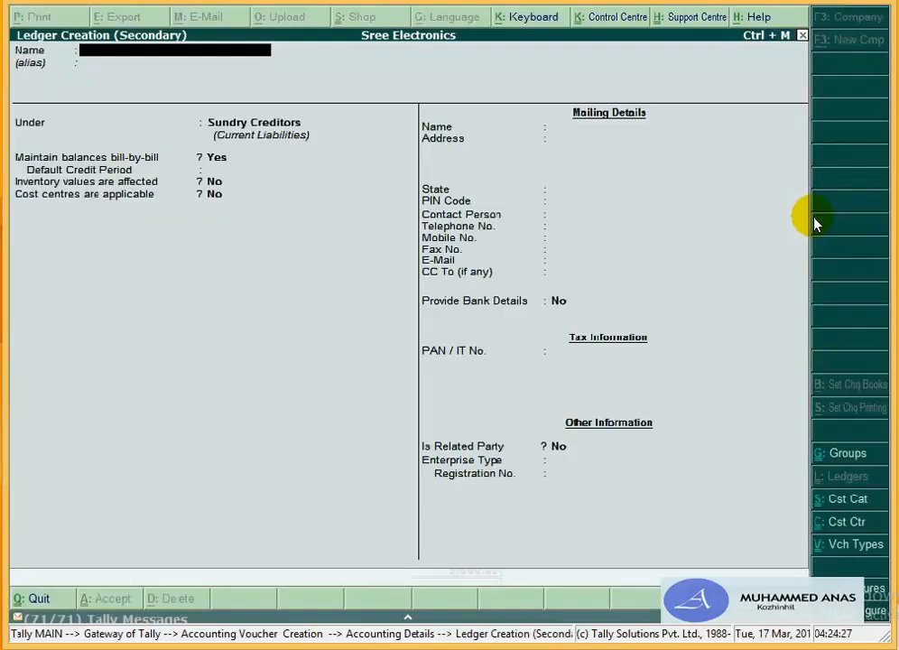
pyautogui.write('Sales 4%')
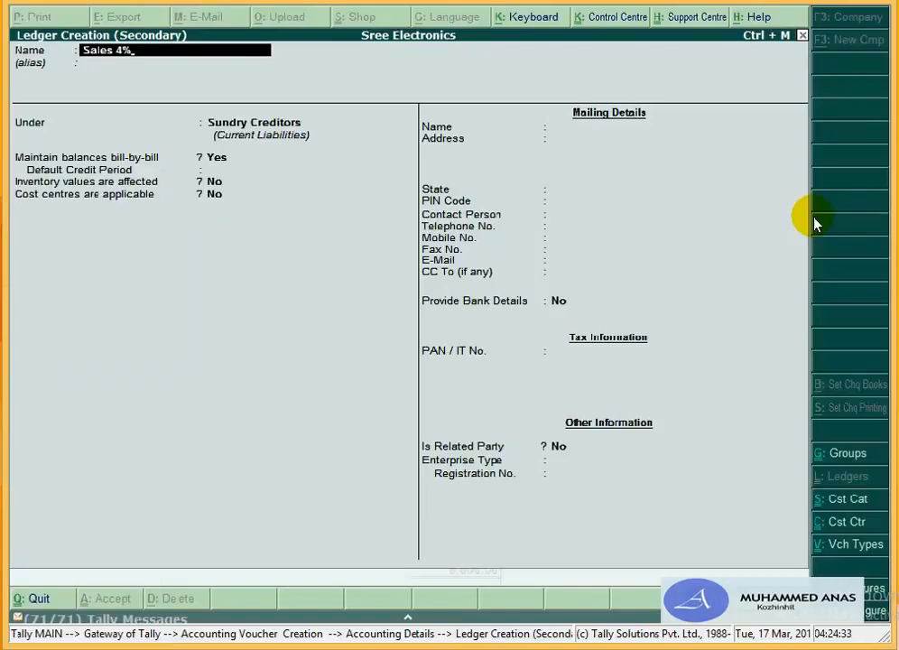
pyautogui.press('Return')
pyautogui.press('Return')
pyautogui.write('Sa')
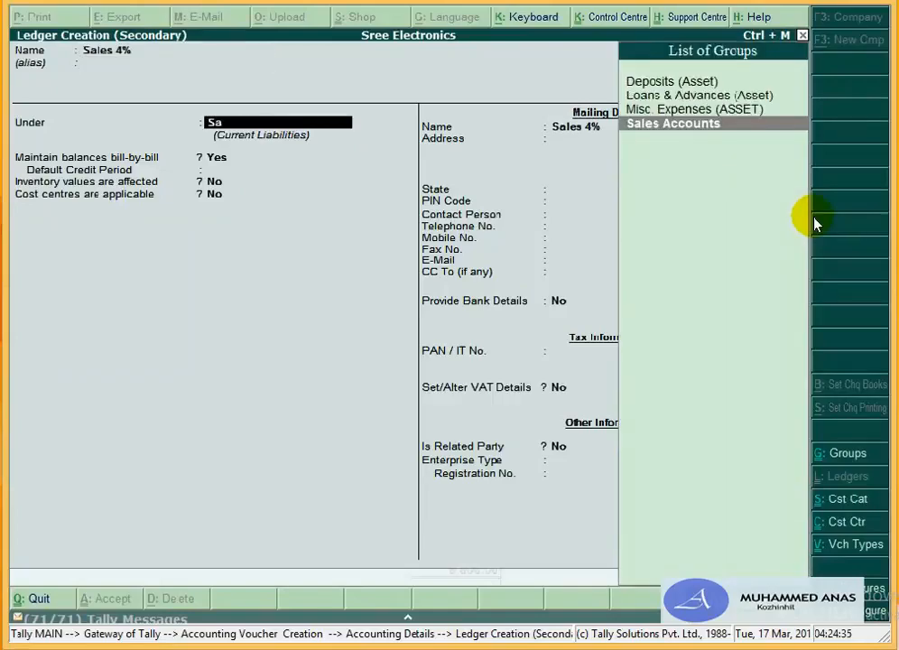
pyautogui.press('Return')
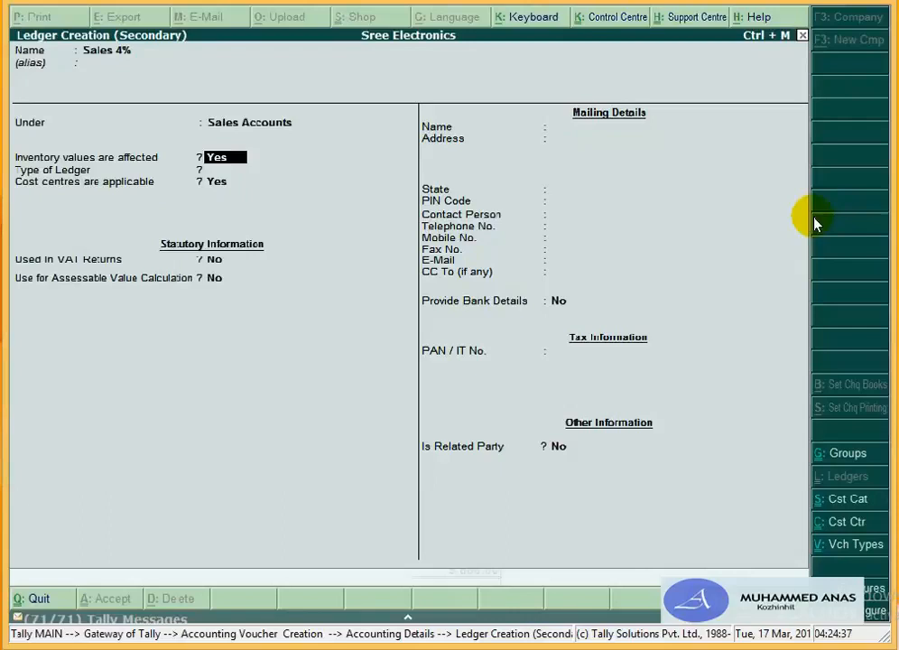
pyautogui.press('Return')
pyautogui.press('Return')
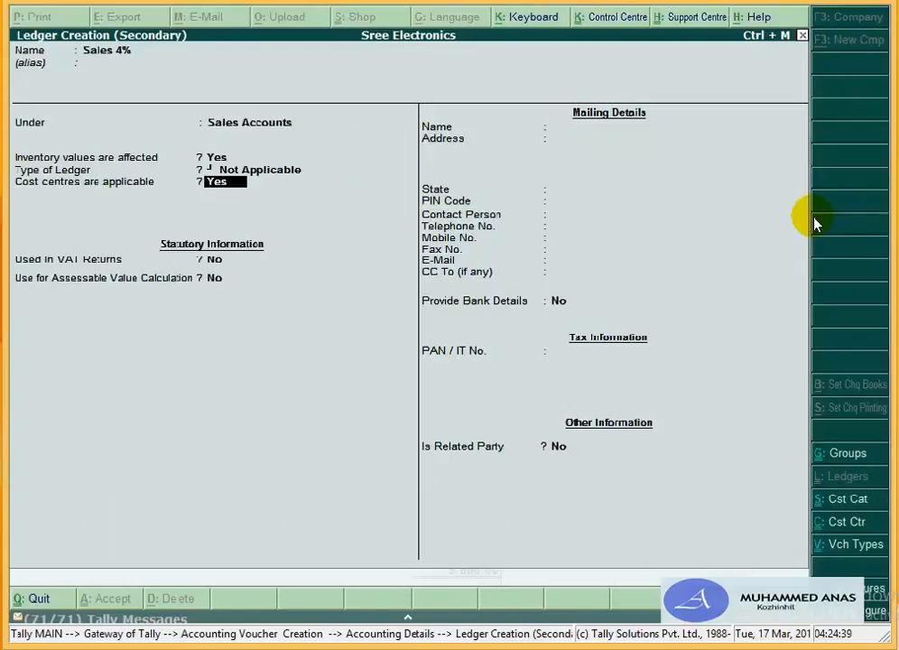
pyautogui.write('n')
pyautogui.press('Return')
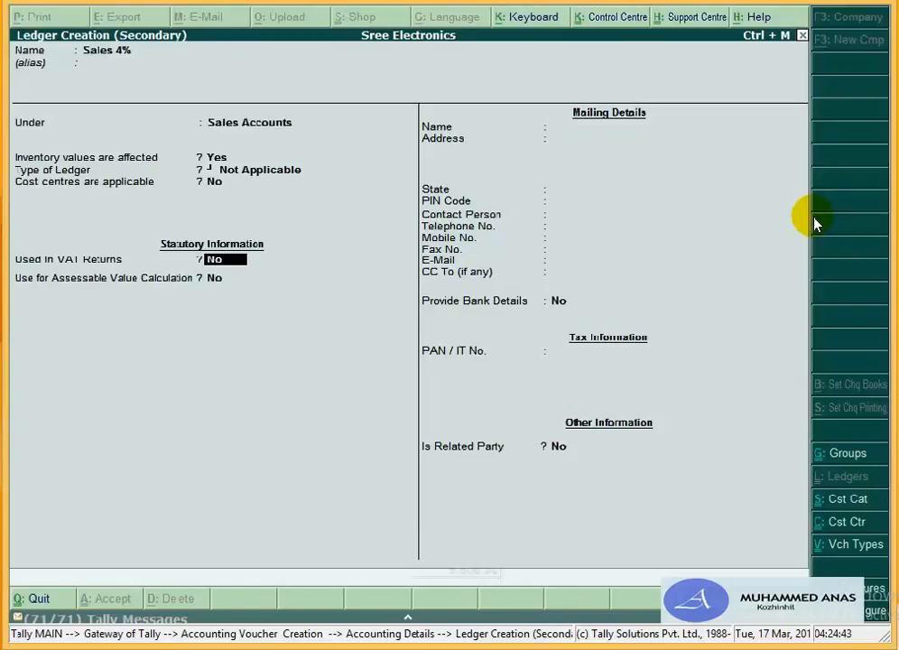
pyautogui.write('y')
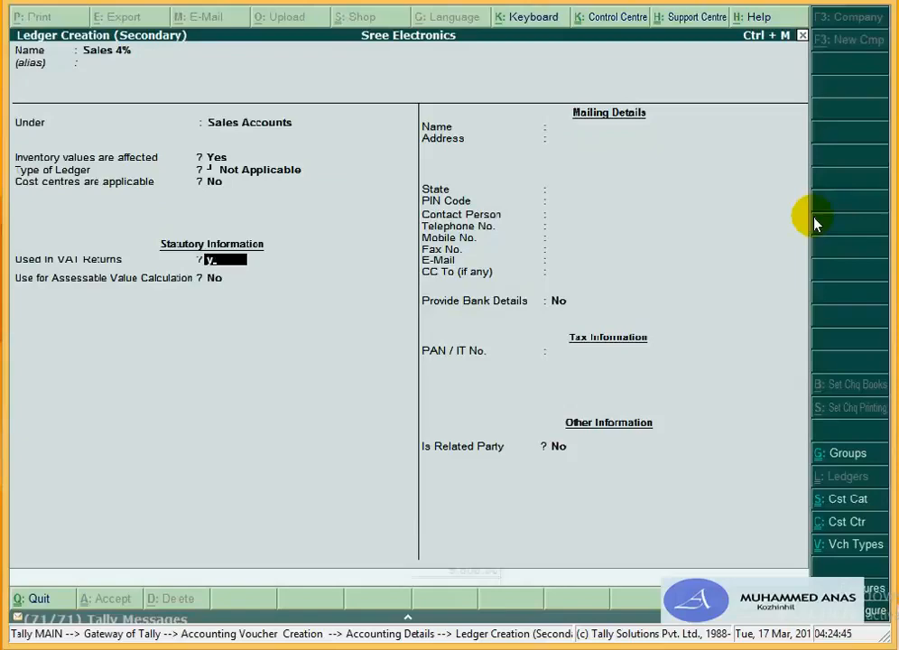
pyautogui.press('Return')
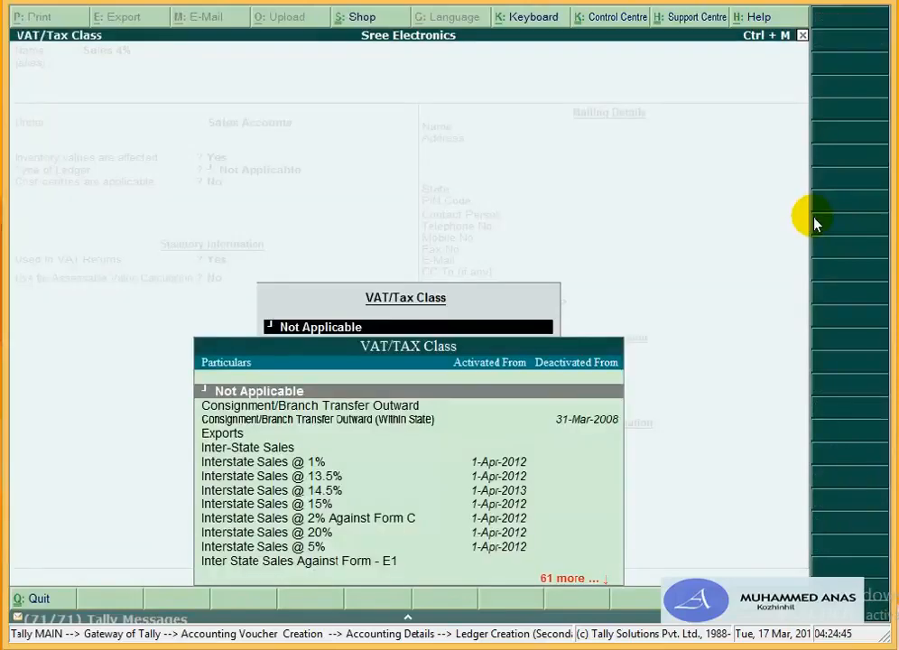
# Step: Give the ledger VAT class Sales @ 4%, used for assessable value, apportioned by value
pyautogui.press('Down')
pyautogui.press('Down')
pyautogui.press('Down')
pyautogui.press('Down')
pyautogui.press('Down')
pyautogui.press('Down')
pyautogui.press('Down')
pyautogui.press('Down')
pyautogui.press('Down')
pyautogui.press('Down')
pyautogui.press('Down')
pyautogui.press('Down')
pyautogui.press('Down')
pyautogui.press('Down')
pyautogui.press('Down')
pyautogui.press('Down')
pyautogui.press('Down')
pyautogui.press('Down')
pyautogui.press('Down')
pyautogui.press('Down')
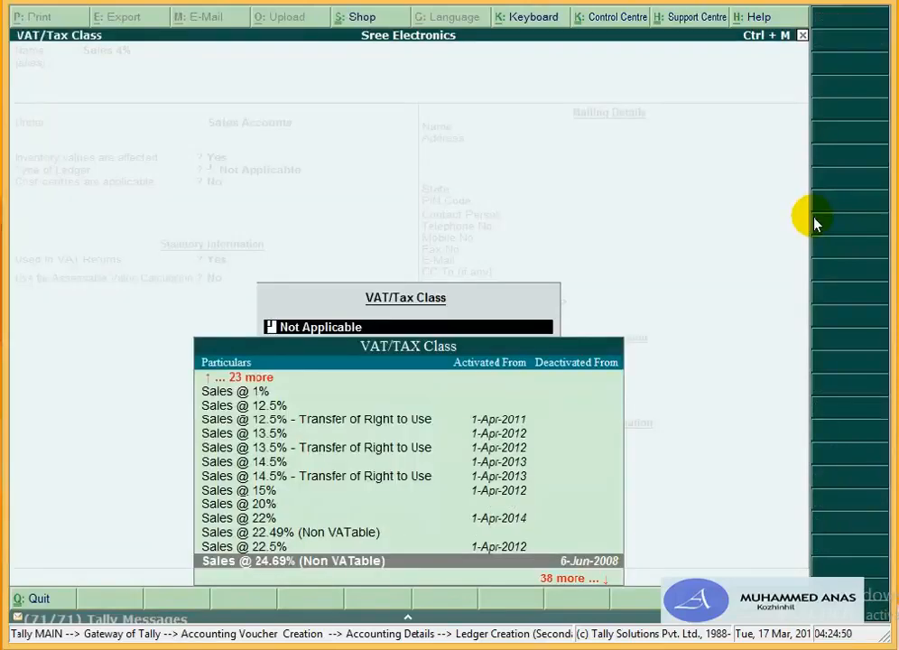
pyautogui.press('Up')
pyautogui.press('Up')
pyautogui.press('Up')
pyautogui.press('Up')
pyautogui.press('Up')
pyautogui.press('Up')
pyautogui.press('Up')
pyautogui.press('Up')
pyautogui.press('Up')
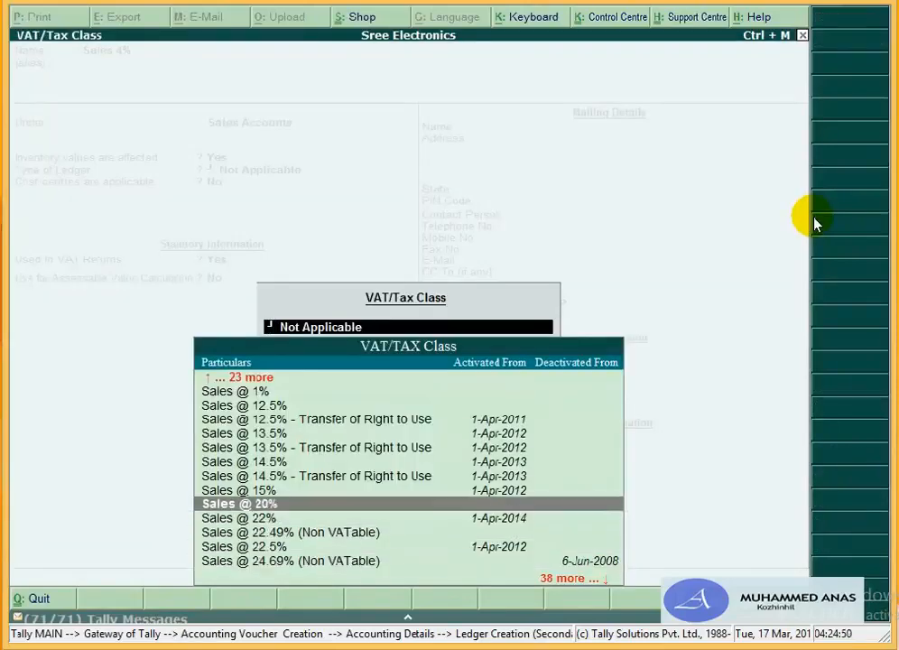
pyautogui.press('Up')
pyautogui.press('Up')
pyautogui.press('Up')
pyautogui.press('Up')
pyautogui.press('Up')
pyautogui.press('Up')
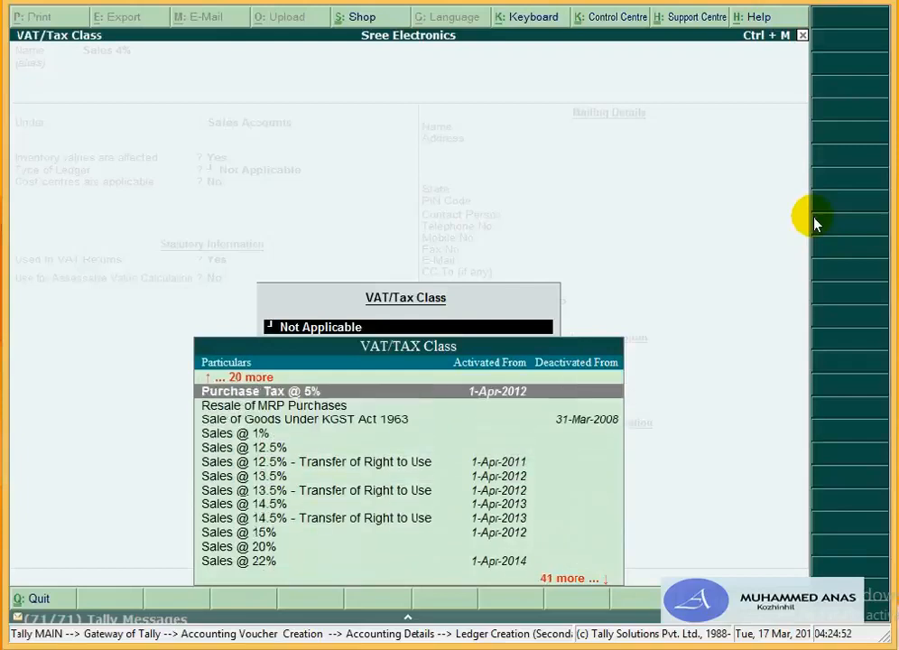
pyautogui.press('Down')
pyautogui.press('Down')
pyautogui.press('Down')
pyautogui.press('Down')
pyautogui.press('Down')
pyautogui.press('Down')
pyautogui.press('Down')
pyautogui.press('Down')
pyautogui.press('Down')
pyautogui.press('Down')
pyautogui.press('Down')
pyautogui.press('Down')
pyautogui.press('Down')
pyautogui.press('Down')
pyautogui.press('Down')
pyautogui.press('Down')
pyautogui.press('Down')
pyautogui.press('Down')
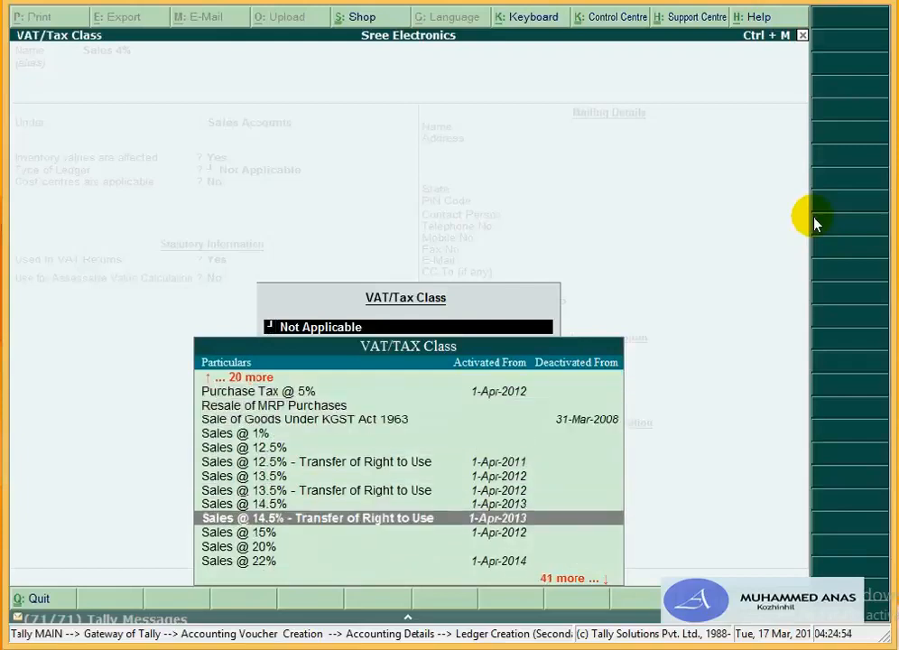
pyautogui.press('Down')
pyautogui.press('Down')
pyautogui.press('Down')
pyautogui.press('Down')
pyautogui.press('Down')
pyautogui.press('Down')
pyautogui.press('Down')
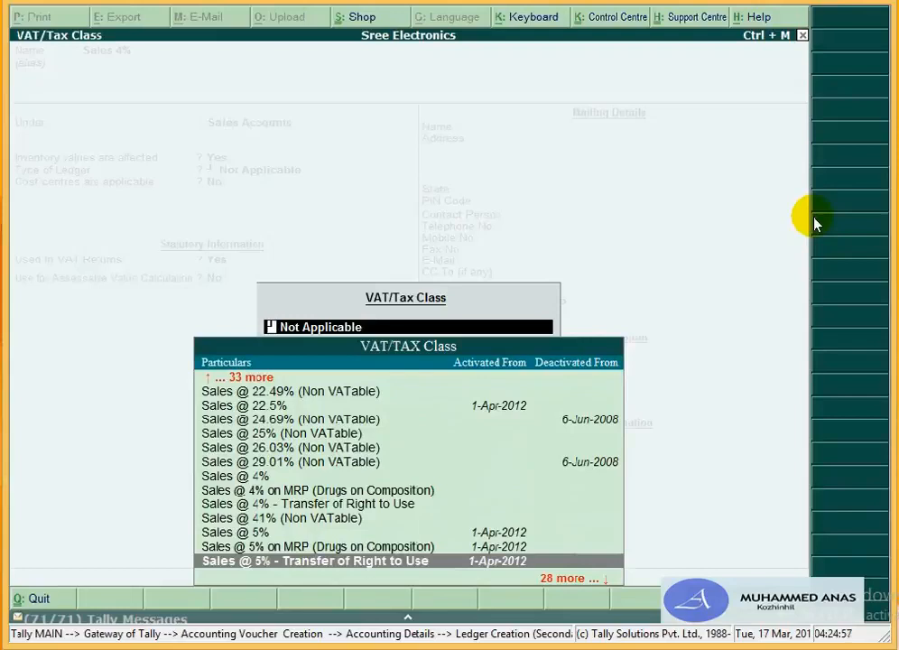
pyautogui.press('Up')
pyautogui.press('Up')
pyautogui.press('Up')
pyautogui.press('Up')
pyautogui.press('Up')
pyautogui.press('Up')
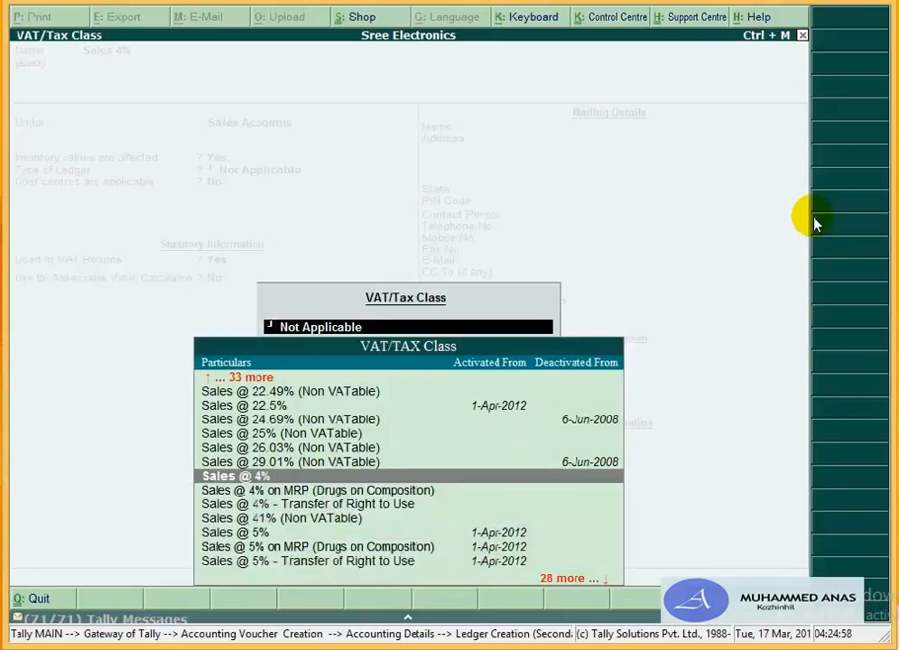
pyautogui.press('Return')
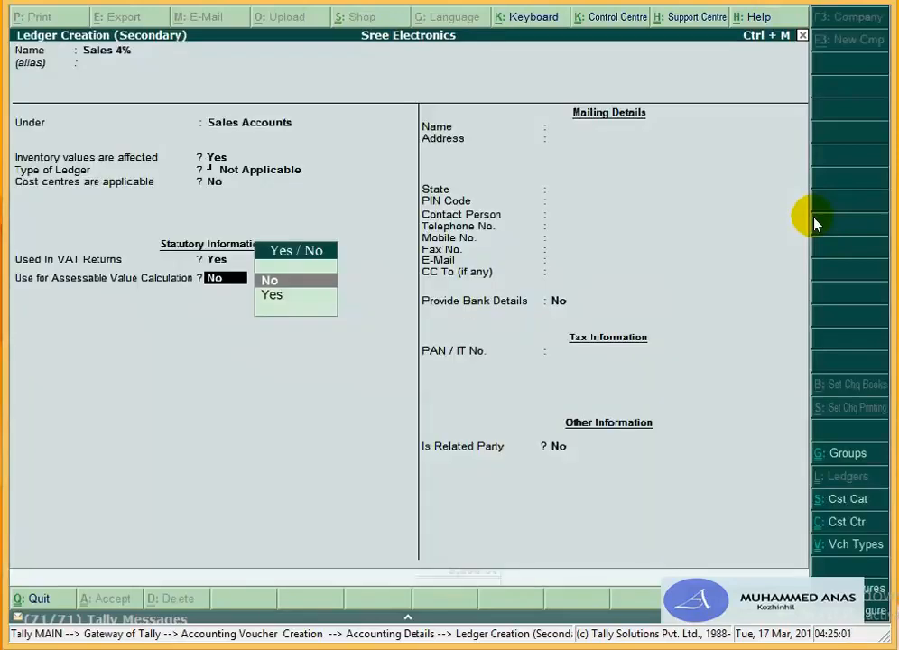
pyautogui.press('y')
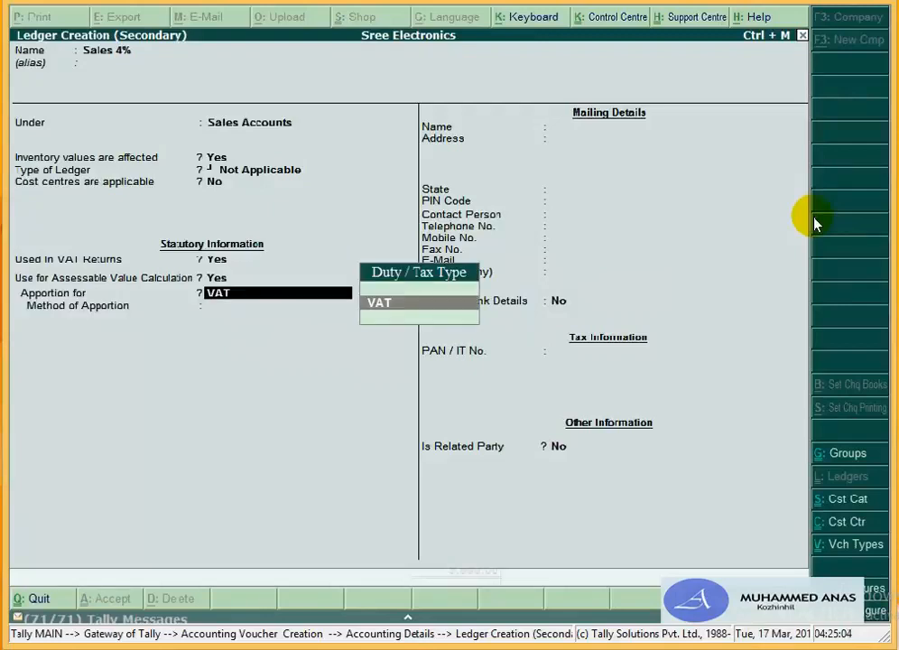
pyautogui.press('Return')
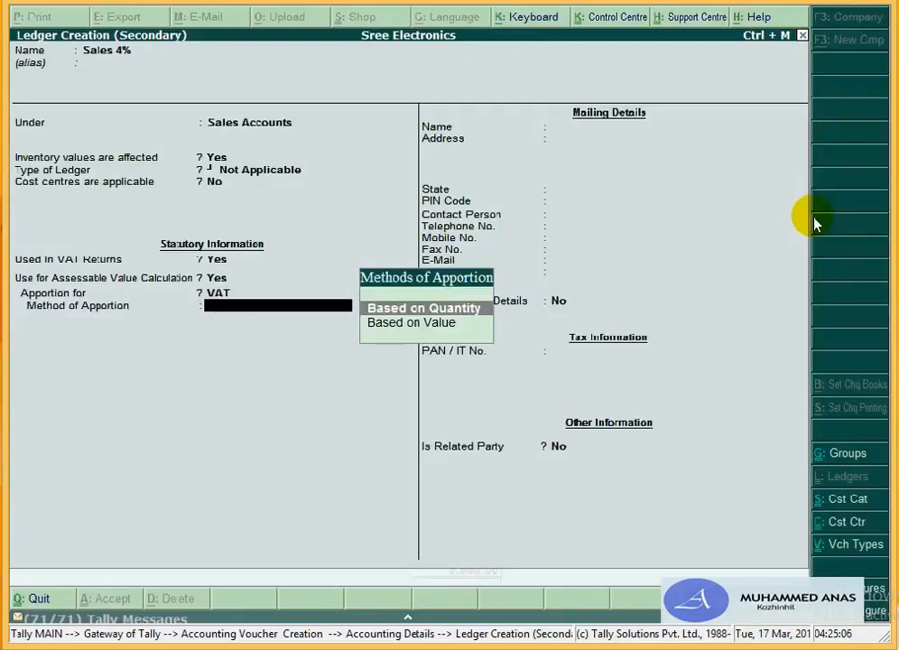
pyautogui.press('Down')
pyautogui.press('Return')
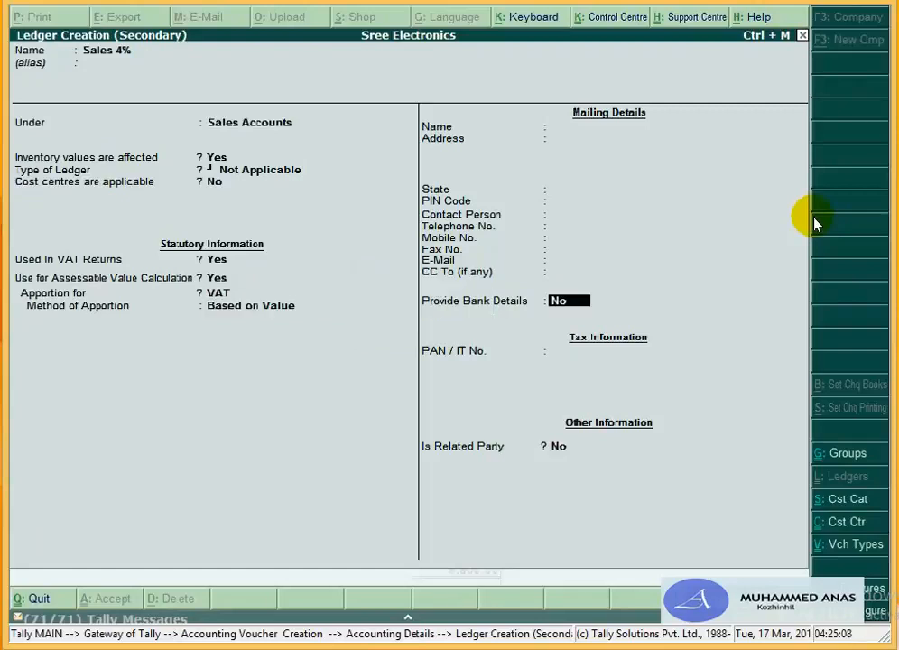
pyautogui.press('Return')
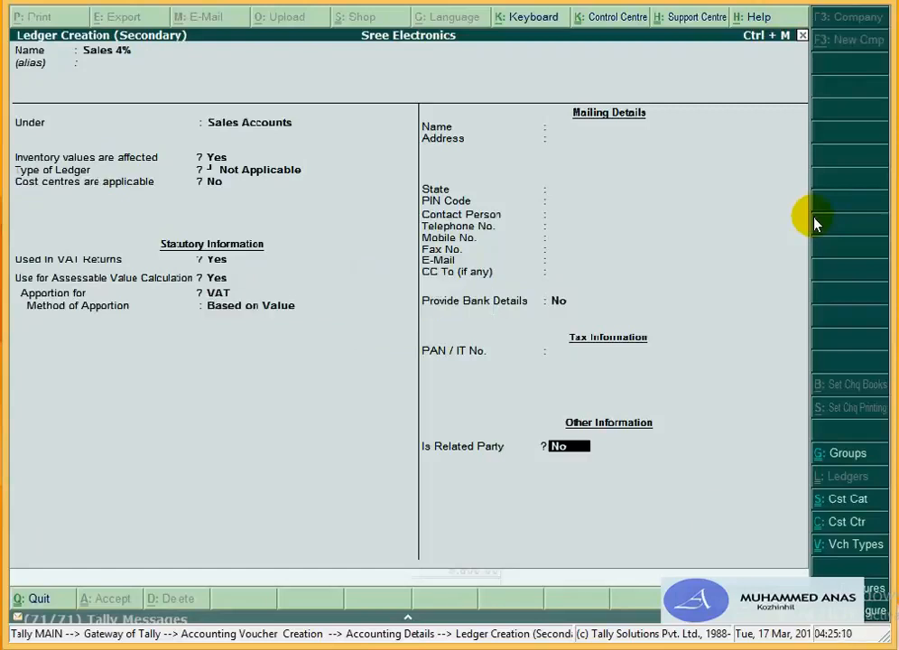
pyautogui.press('Return')
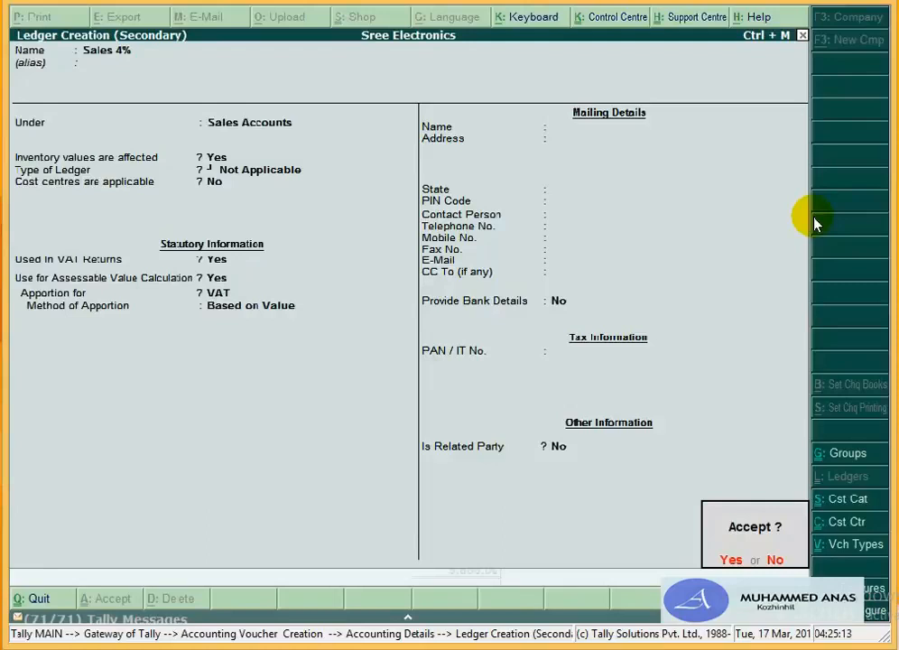
# Step: Turn Use ADDRESSES off in F12, save Sales 4%, and return to the voucher's next line
pyautogui.press('Escape')
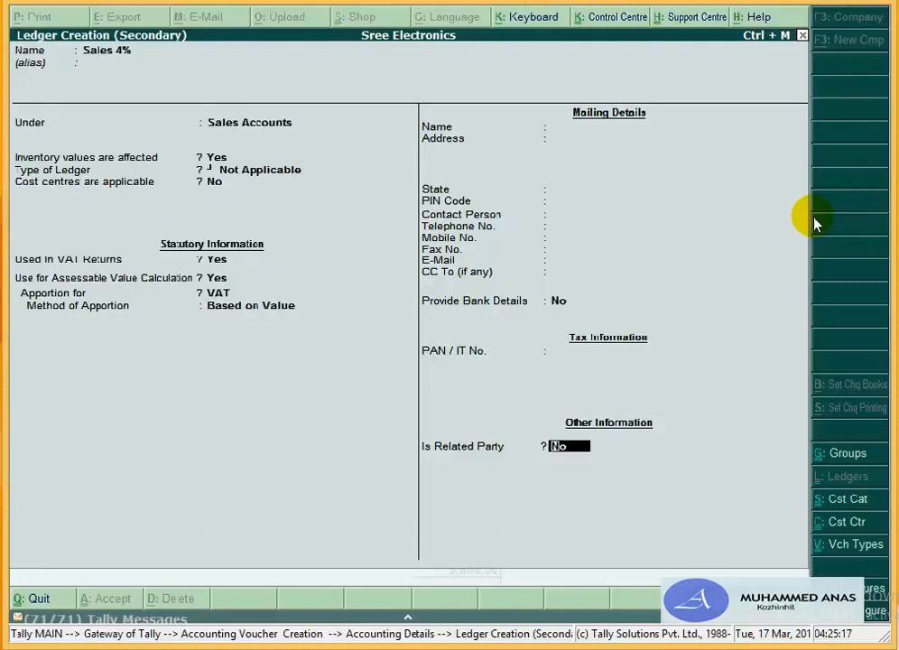
pyautogui.press('F12')
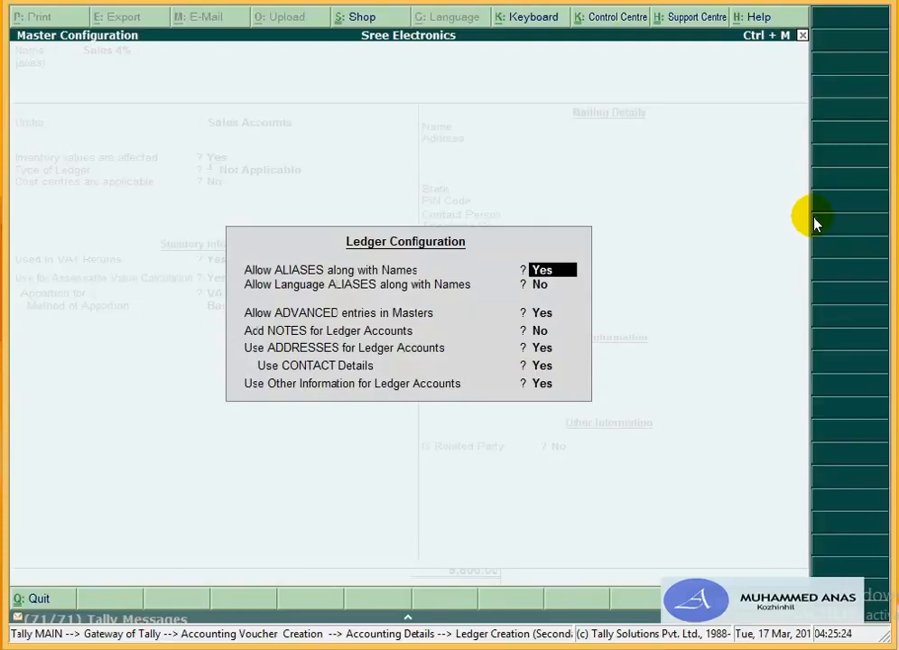
pyautogui.press('Return')
pyautogui.press('Return')
pyautogui.press('Return')
pyautogui.press('Return')
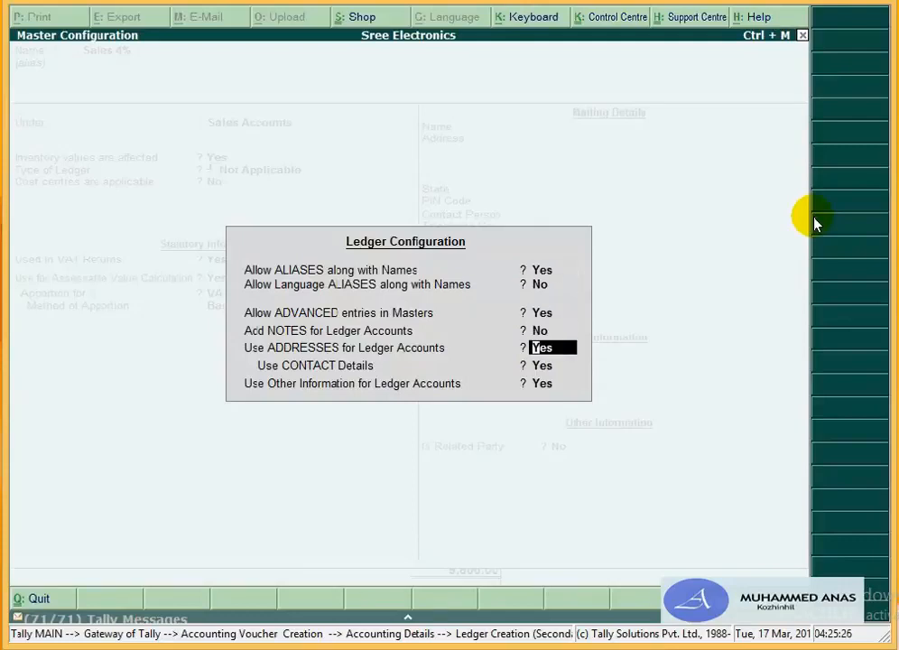
pyautogui.write('n')
pyautogui.press('Return')
pyautogui.press('Return')
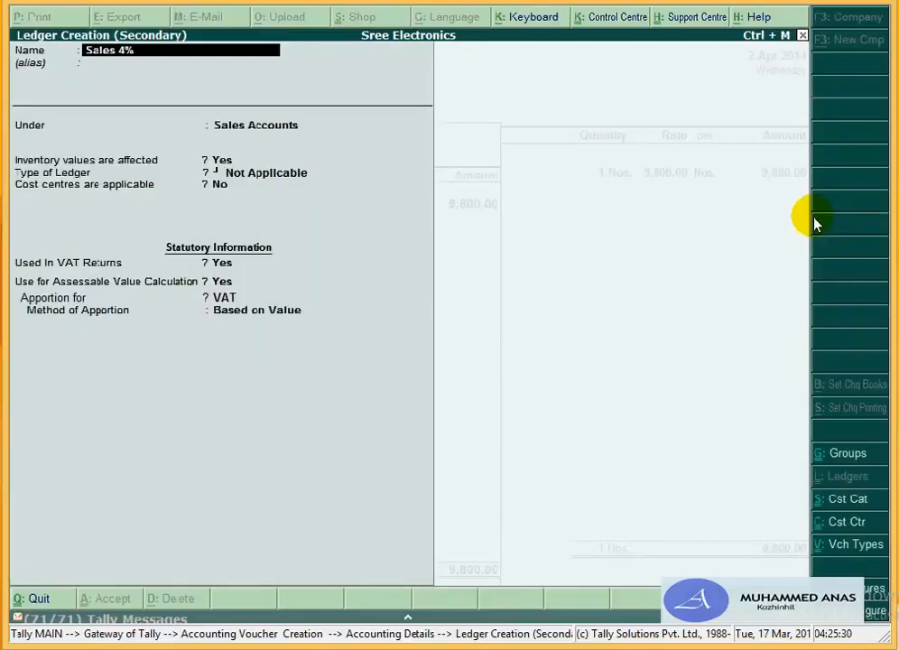
pyautogui.press('Return')
pyautogui.press('Return')
pyautogui.press('Return')
pyautogui.press('Return')
pyautogui.press('Return')
pyautogui.press('Return')
pyautogui.press('Return')
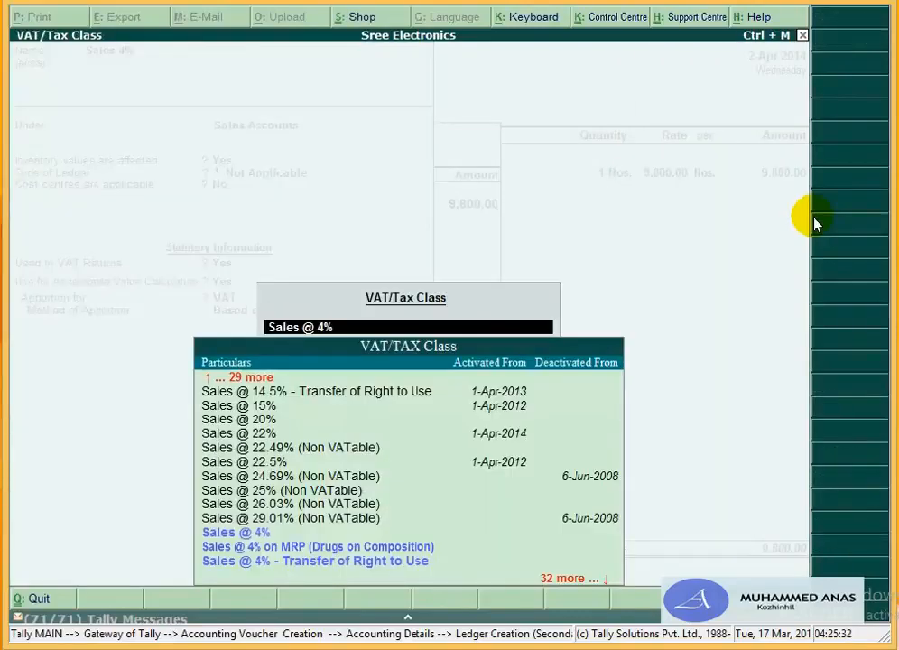
pyautogui.press('Return')
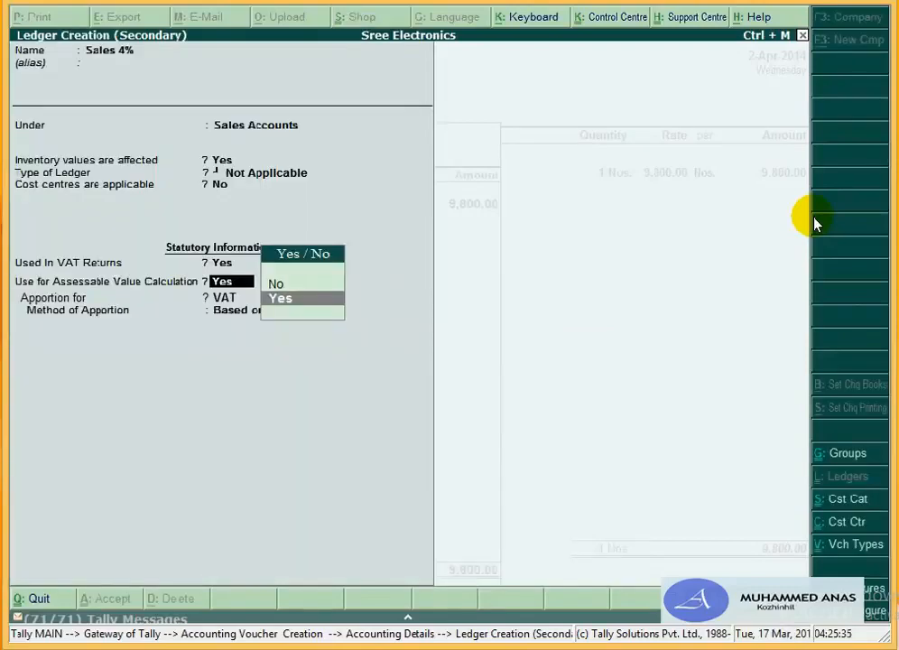
pyautogui.press('Return')
pyautogui.press('Return')
pyautogui.press('Return')
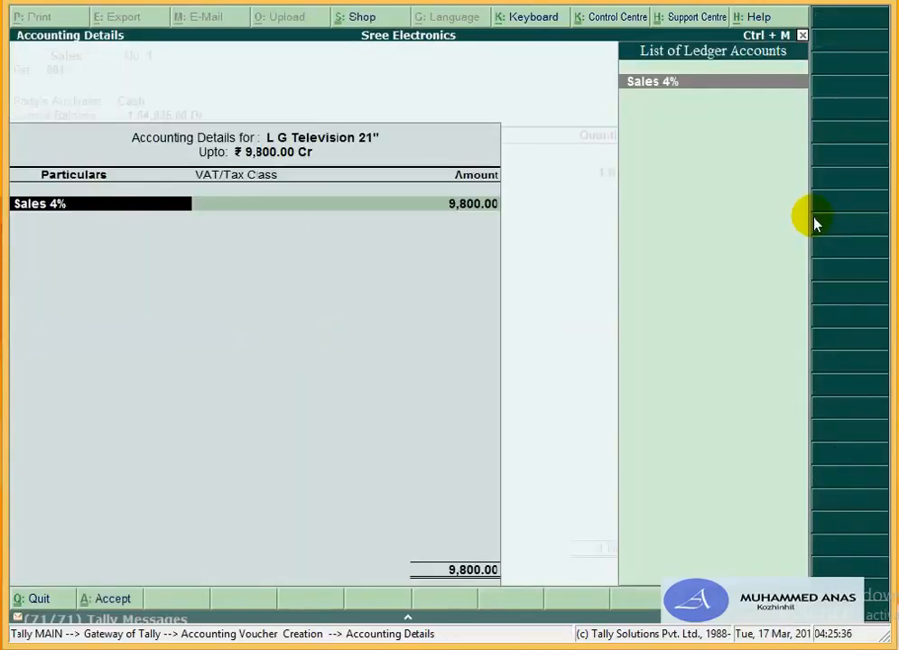
pyautogui.press('Return')
pyautogui.press('Return')
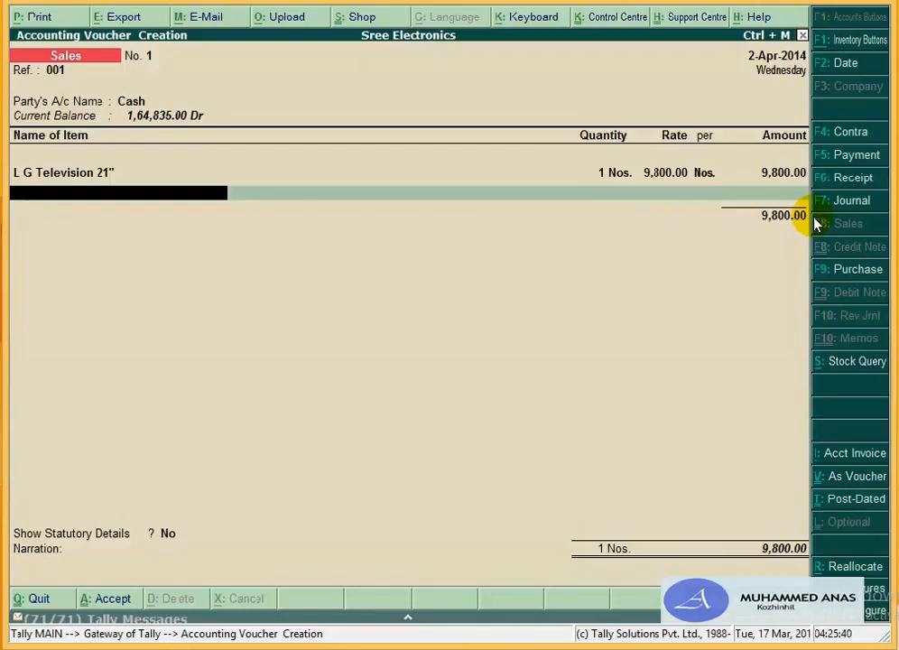
pyautogui.press('Return')
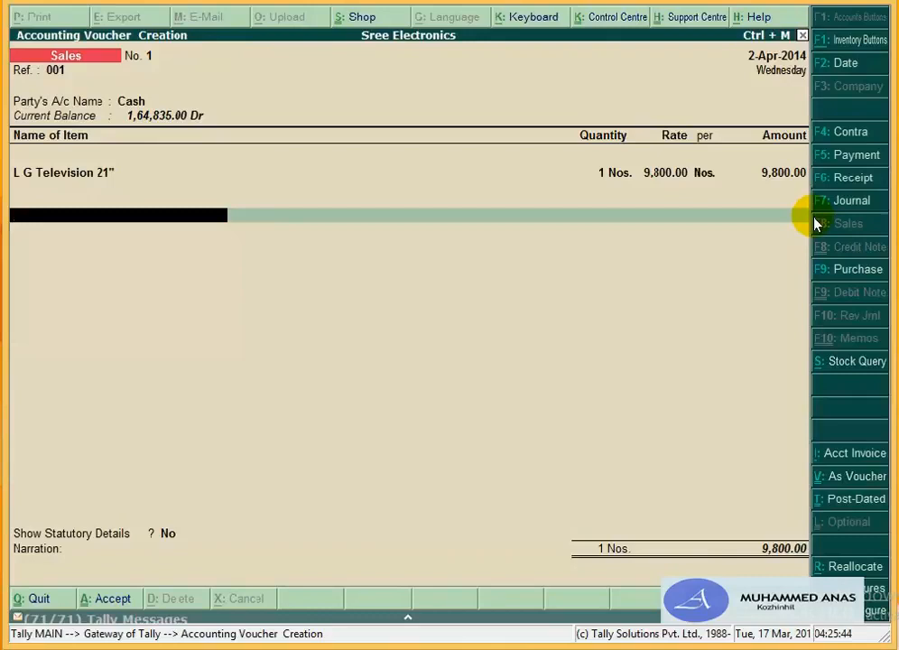
# Step: Create a new ledger named Output tax 4% under Duties & Taxes
pyautogui.write('O')
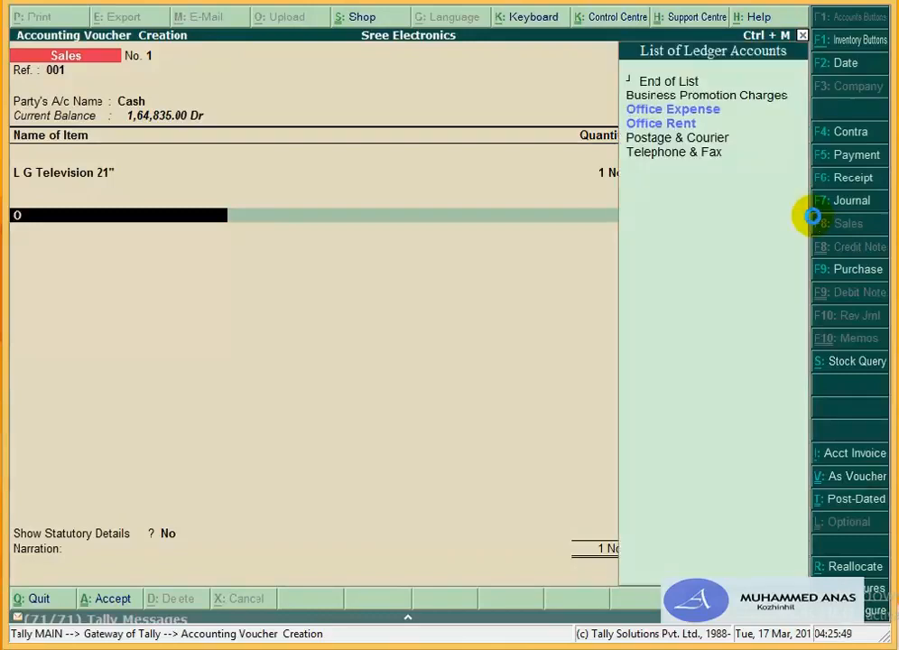
pyautogui.hotkey('alt', 'c')
pyautogui.write('O')
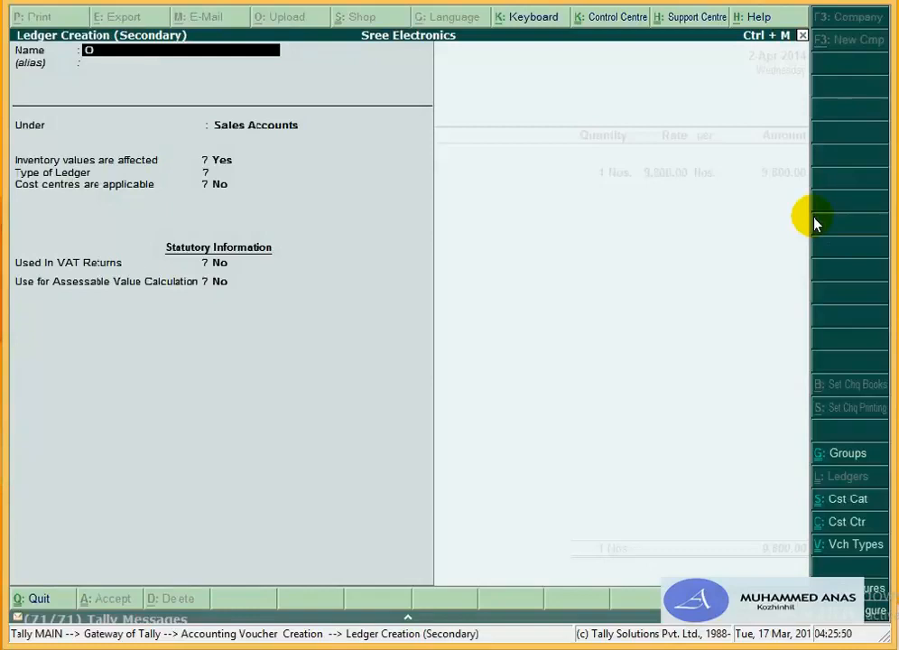
pyautogui.write('utput tax 4%')
pyautogui.press('Return')
pyautogui.press('Return')
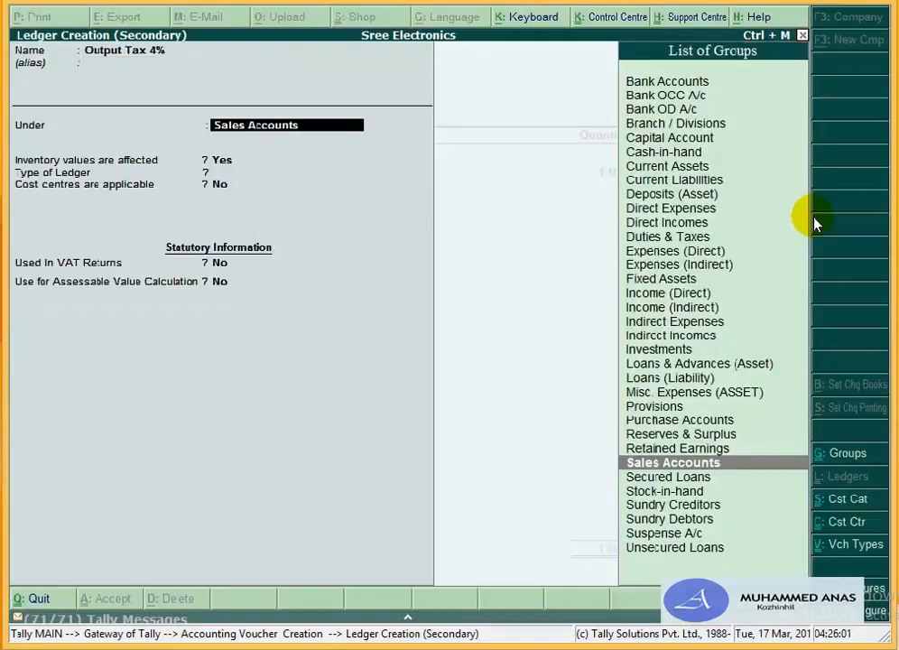
pyautogui.write('D')
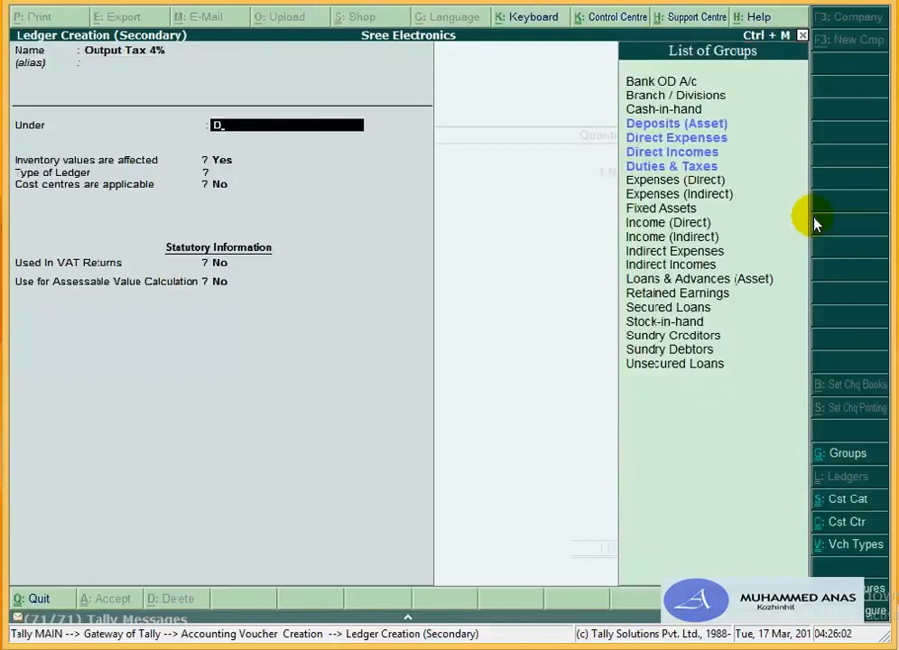
pyautogui.press('Return')
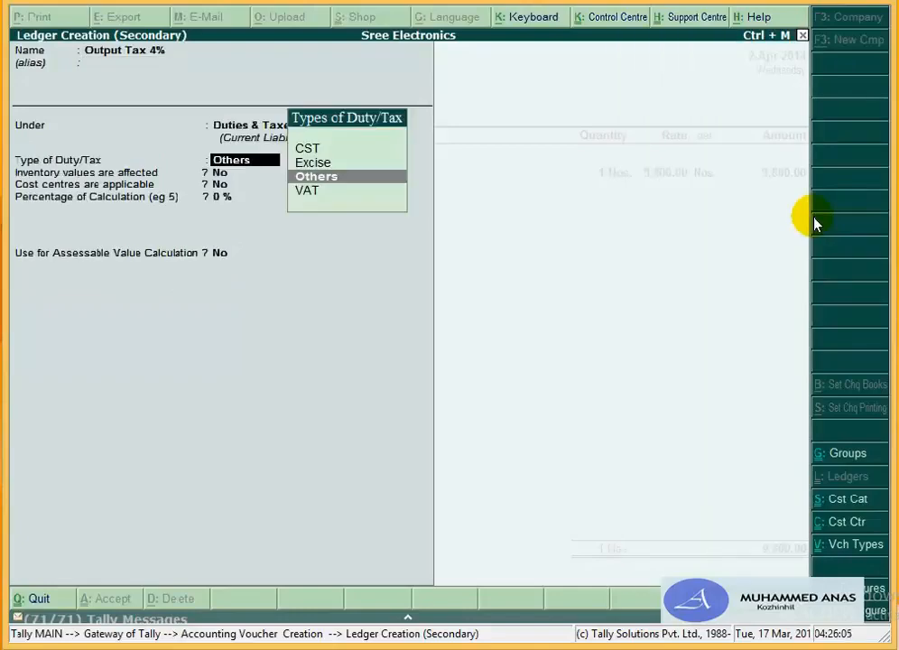
# Step: Set the ledger to VAT, Output VAT @ 4% class, Normal Rounding with limit 1, and save it
pyautogui.press('Down')
pyautogui.press('Return')
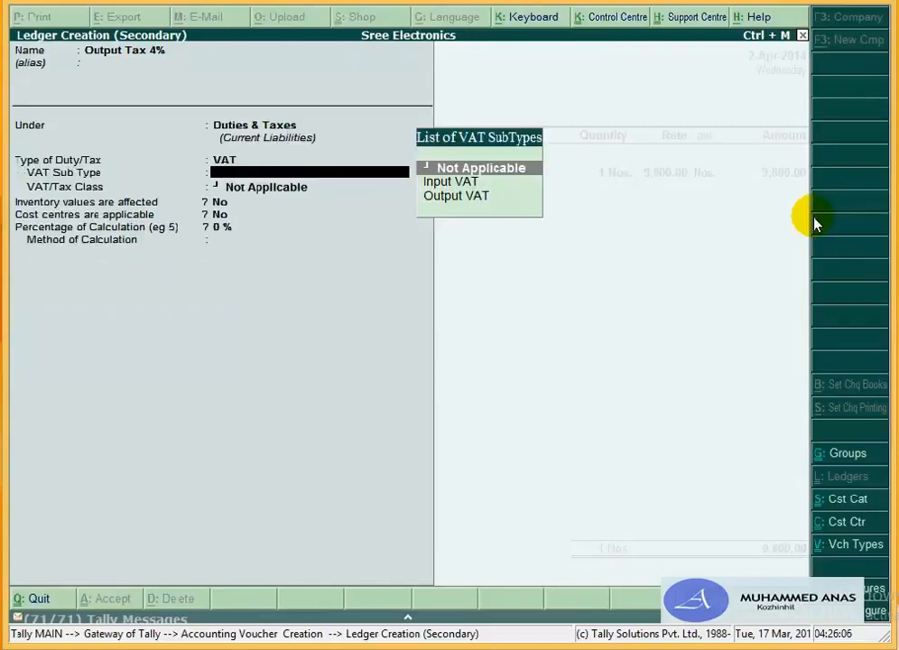
pyautogui.press('Down')
pyautogui.press('Down')
pyautogui.press('Return')
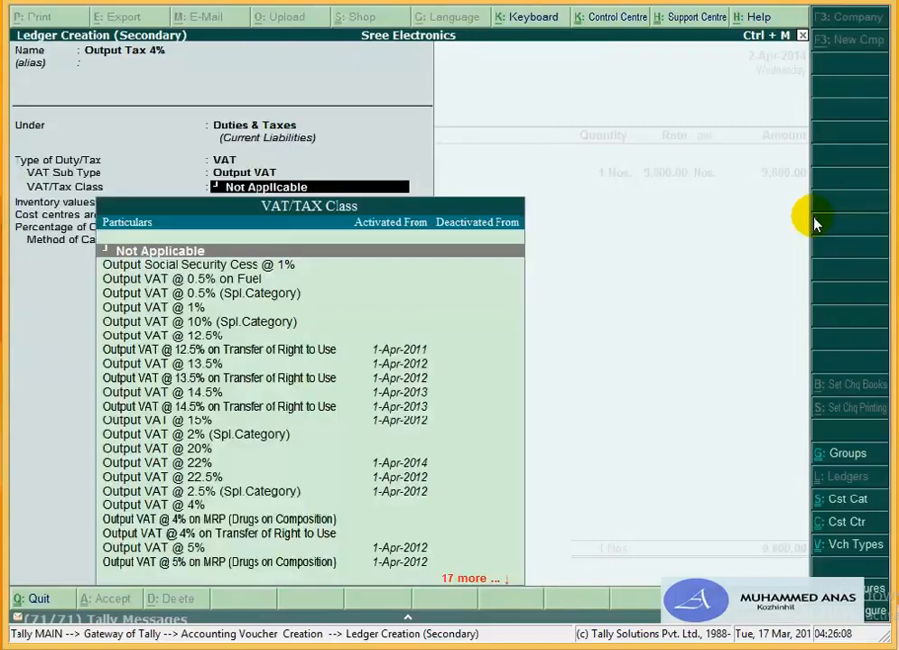
pyautogui.press('Down')
pyautogui.press('Down')
pyautogui.press('Down')
pyautogui.press('Down')
pyautogui.press('Down')
pyautogui.press('Down')
pyautogui.press('Down')
pyautogui.press('Down')
pyautogui.press('Down')
pyautogui.press('Down')
pyautogui.press('Down')
pyautogui.press('Down')
pyautogui.press('Down')
pyautogui.press('Down')
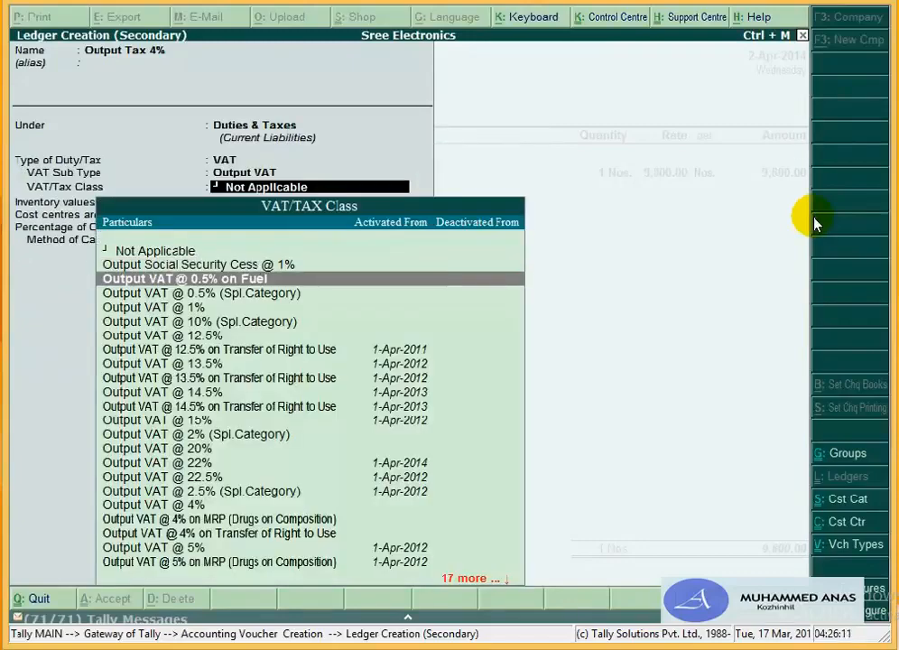
pyautogui.press('Down')
pyautogui.press('Down')
pyautogui.press('Down')
pyautogui.press('Down')
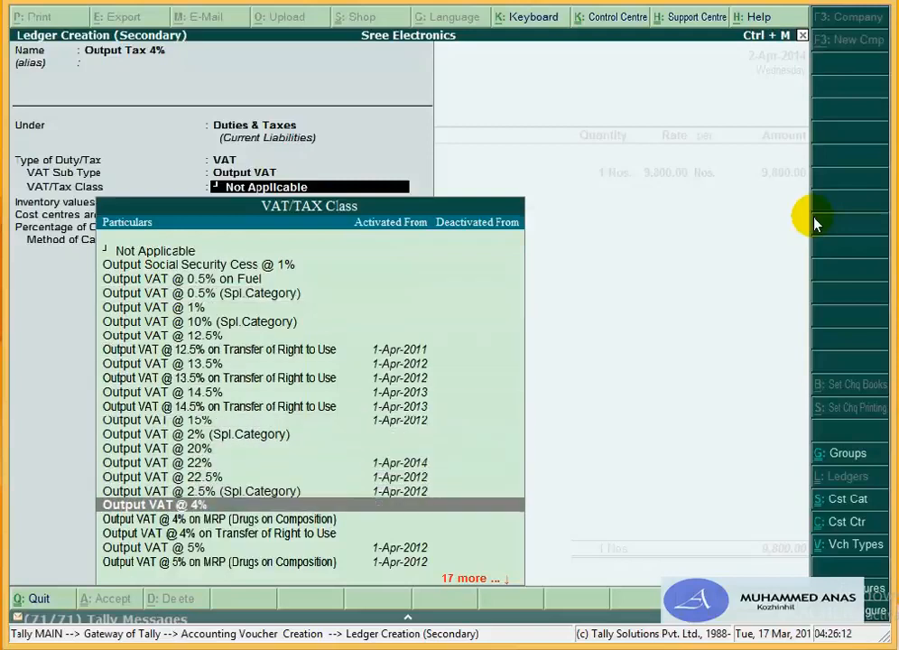
pyautogui.press('Return')
pyautogui.press('Return')
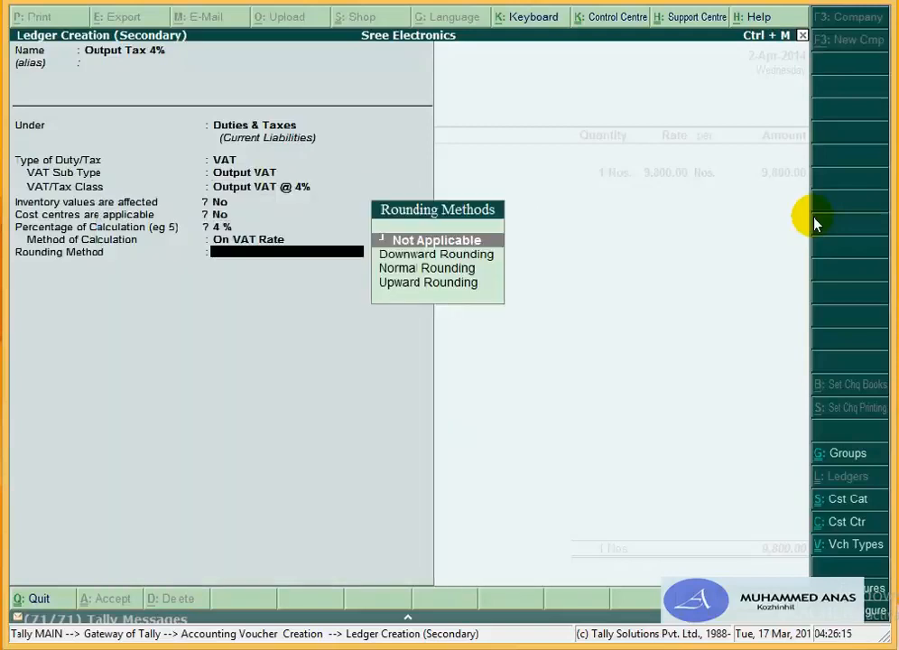
pyautogui.write('n')
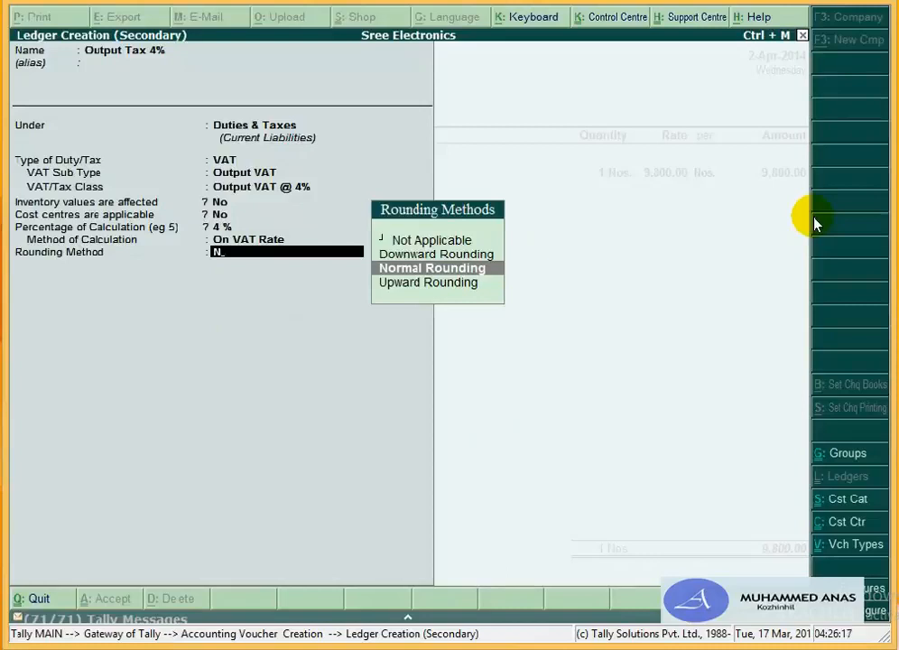
pyautogui.press('Return')
pyautogui.write('1')
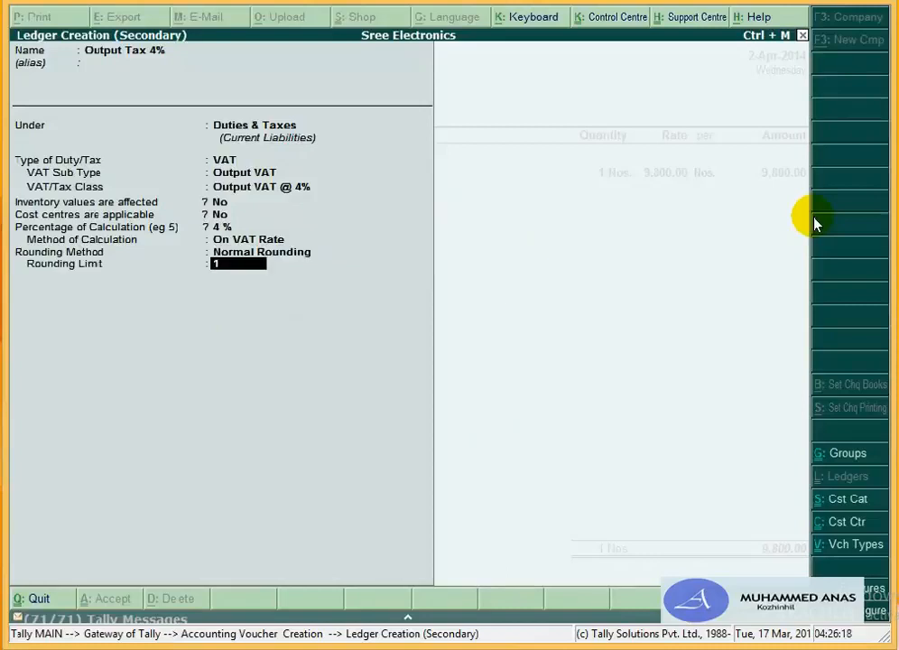
pyautogui.press('Return')
pyautogui.press('Return')
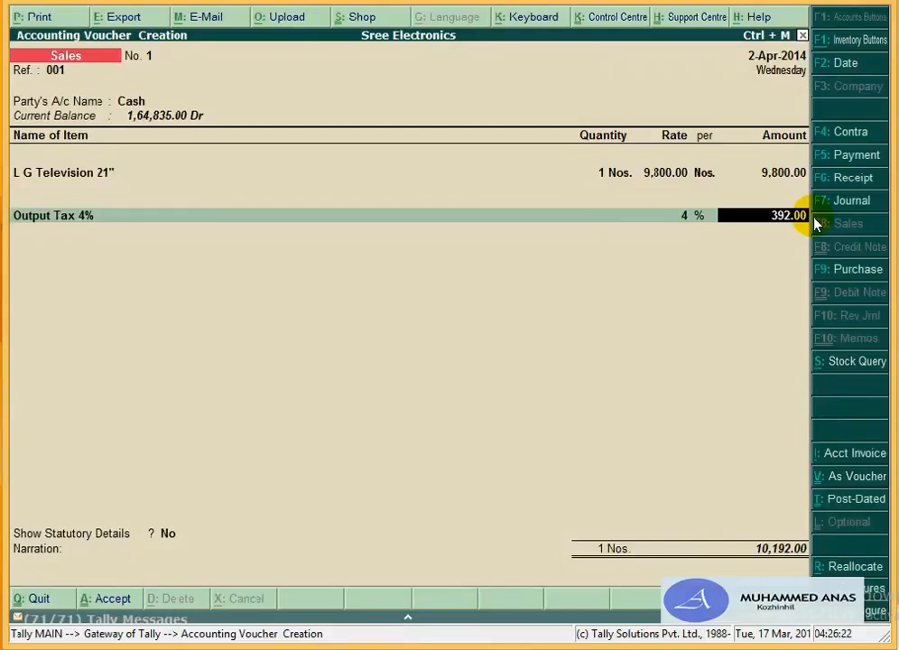
# Step: Accept the 392.00 tax, show statutory details, and save the voucher at 10,192.00
pyautogui.press('Return')
pyautogui.press('Return')
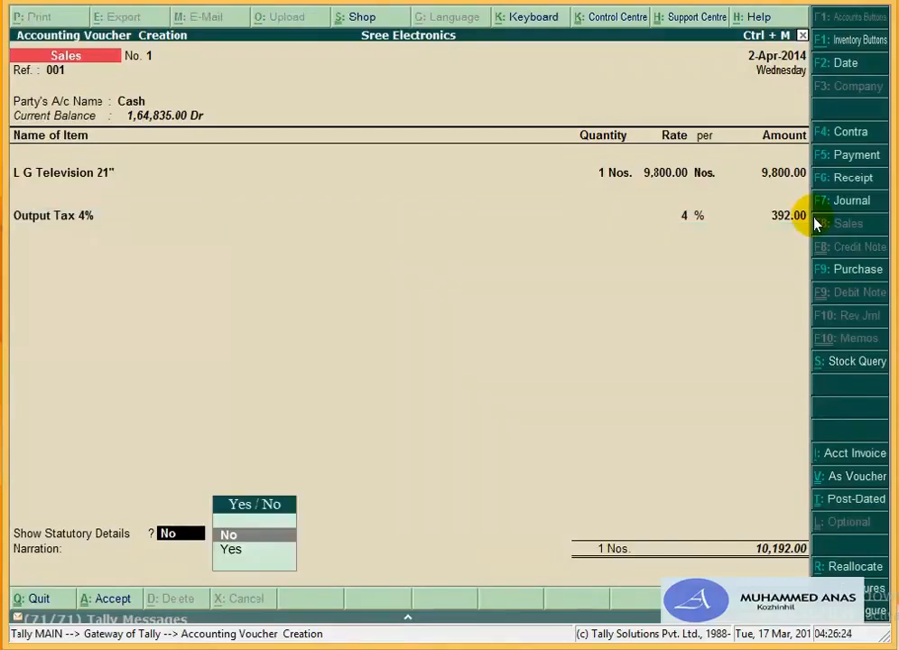
pyautogui.press('Down')
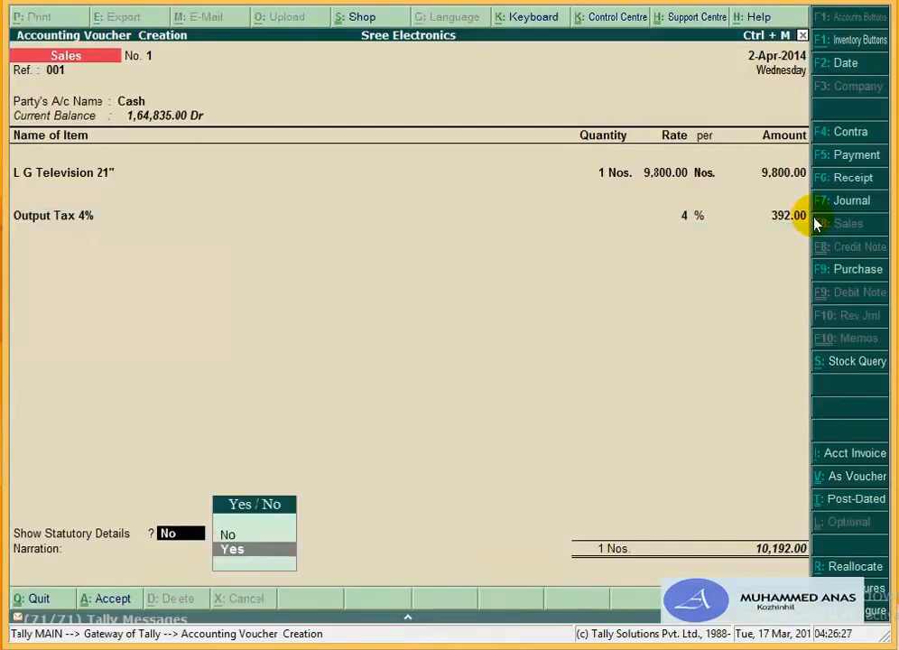
pyautogui.press('Return')
pyautogui.press('Escape')
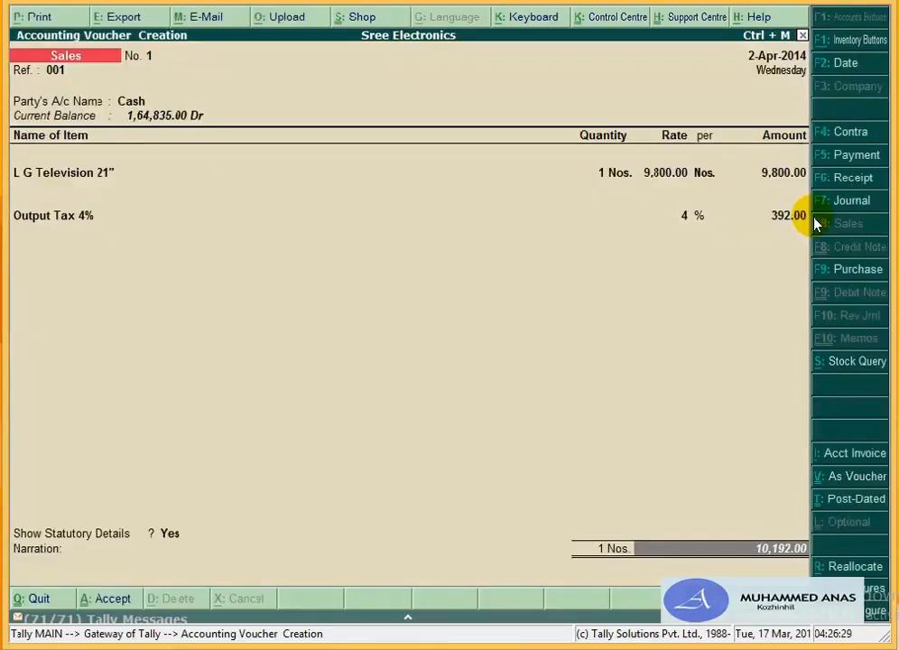
pyautogui.press('Return')
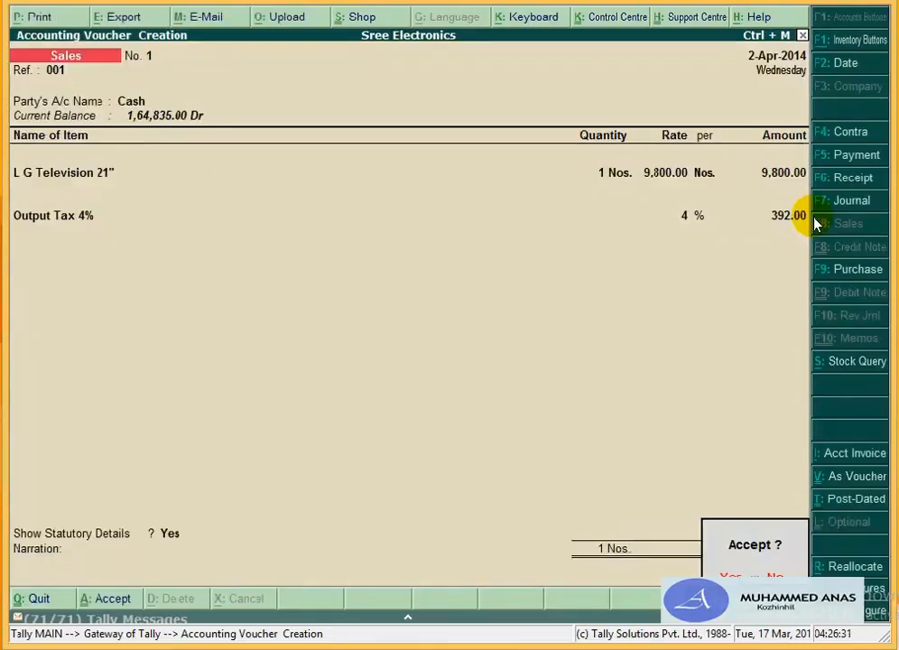
pyautogui.press('Return')
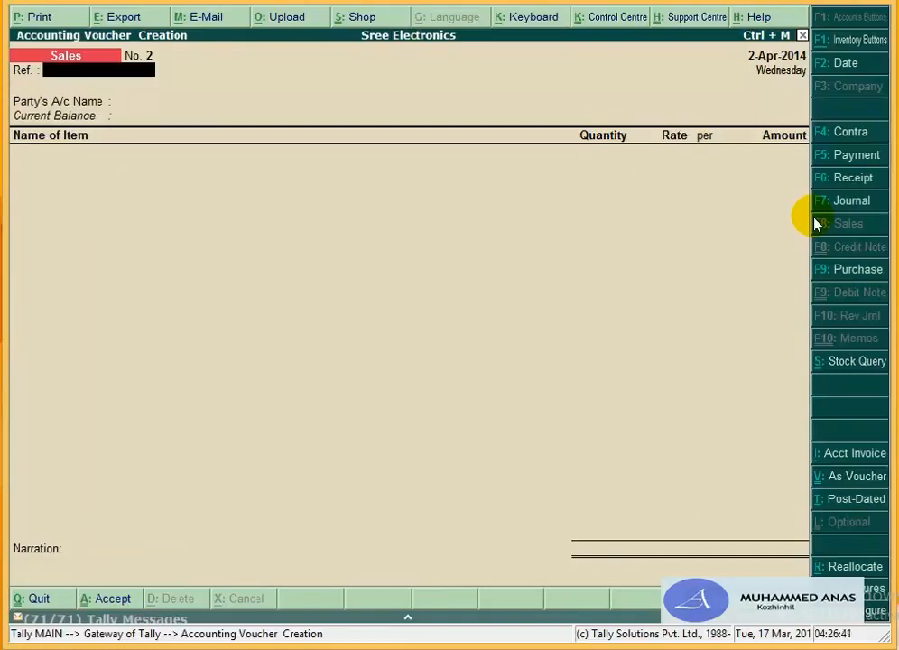
# Step: Date sales voucher No. 2 as 8-Apr-2014 and start a new party ledger from the party field
pyautogui.press('F2')
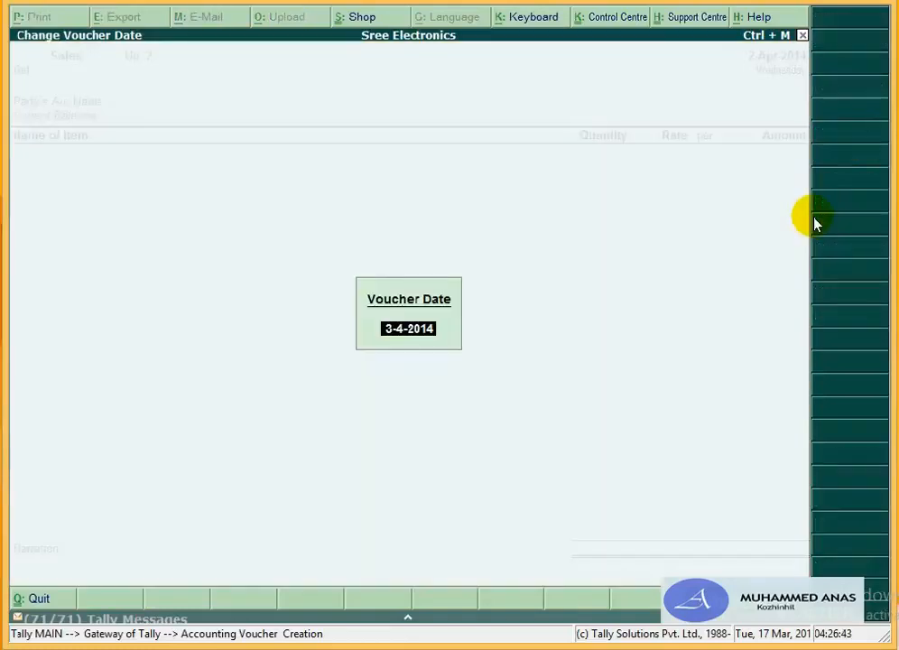
pyautogui.write('8-4')
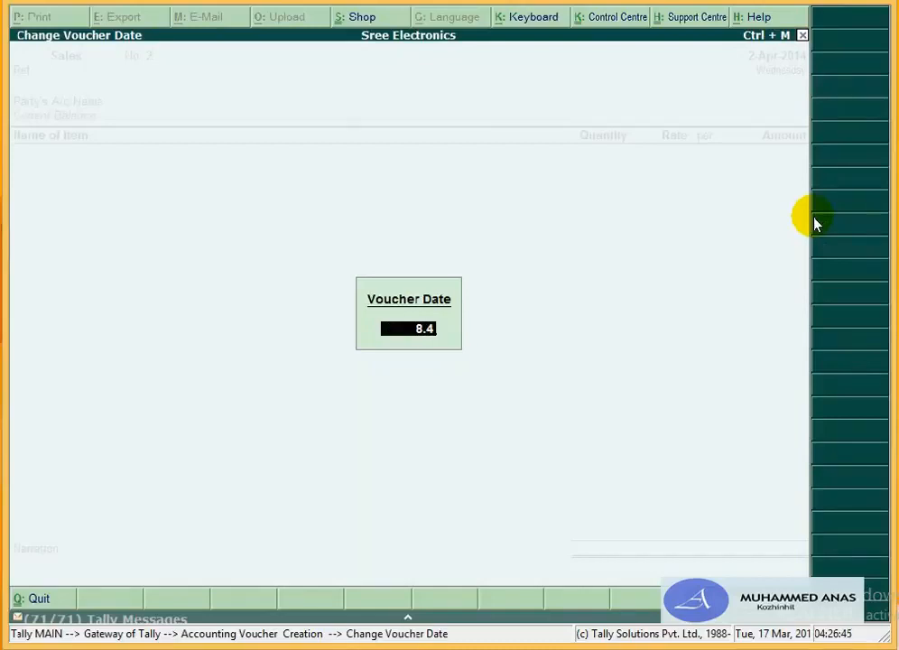
pyautogui.press('Return')
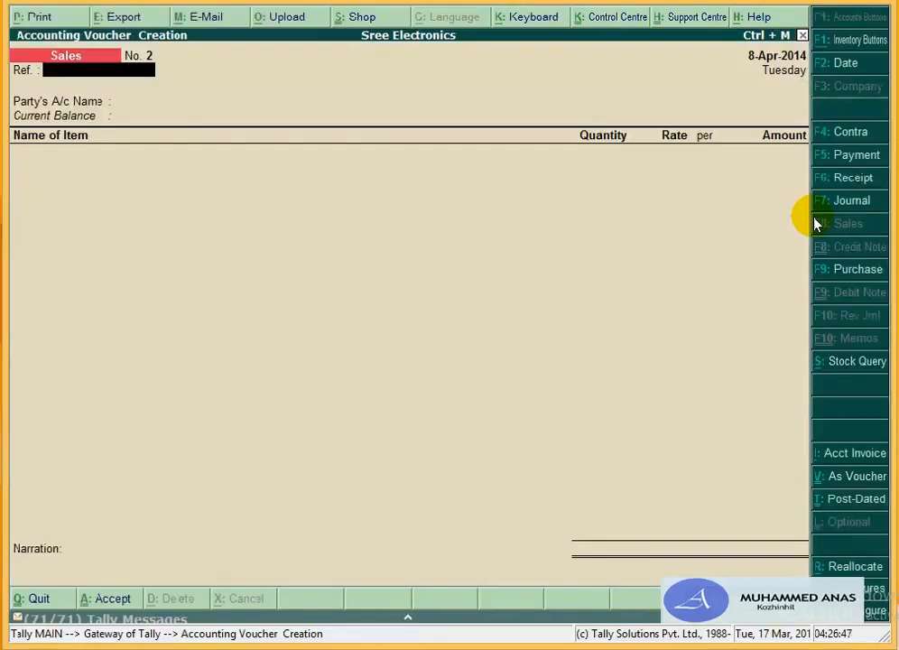
pyautogui.press('Return')
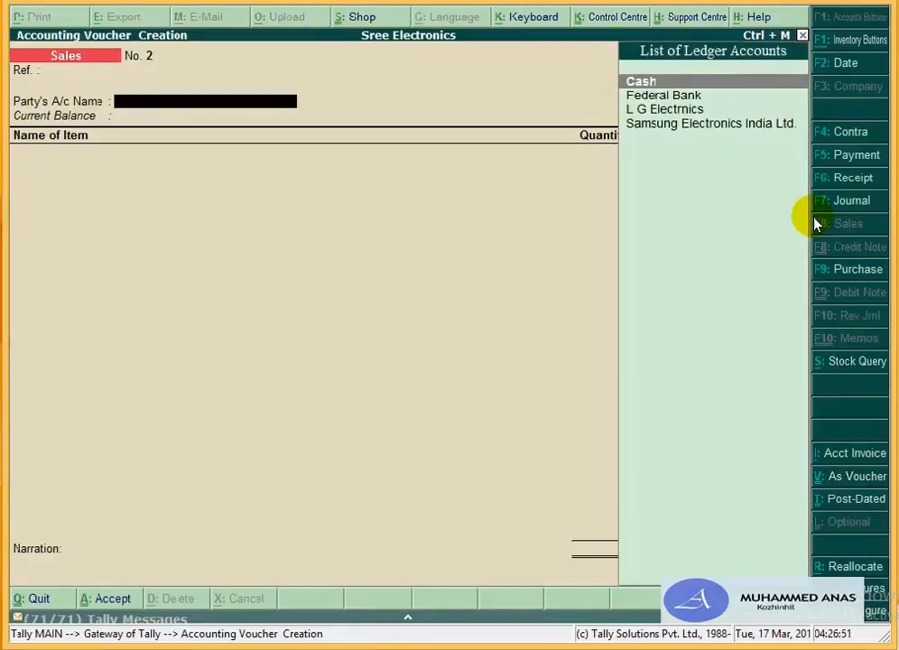
pyautogui.hotkey('alt', 'c')
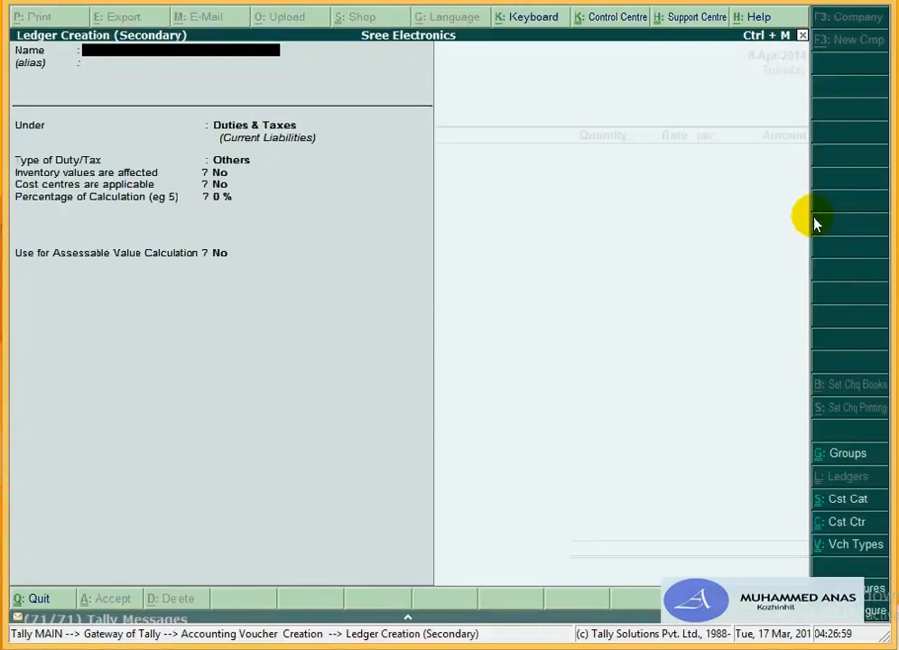
# Step: Create the ledger Dinesh & Co. under Sundry Creditors, keeping bill-by-bill balances on
pyautogui.write('Dinesh & Co.')
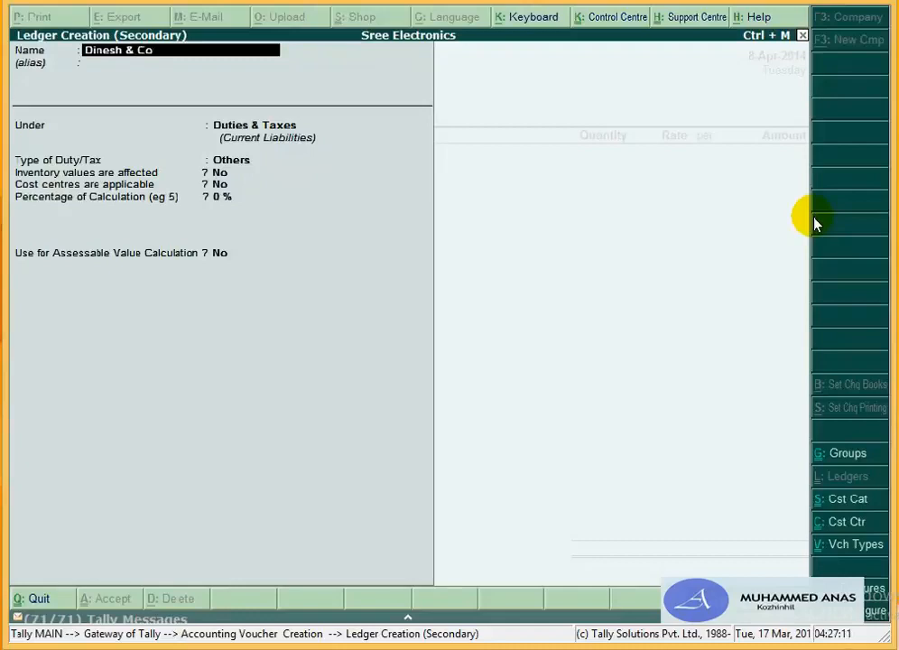
pyautogui.press('Return')
pyautogui.press('Return')
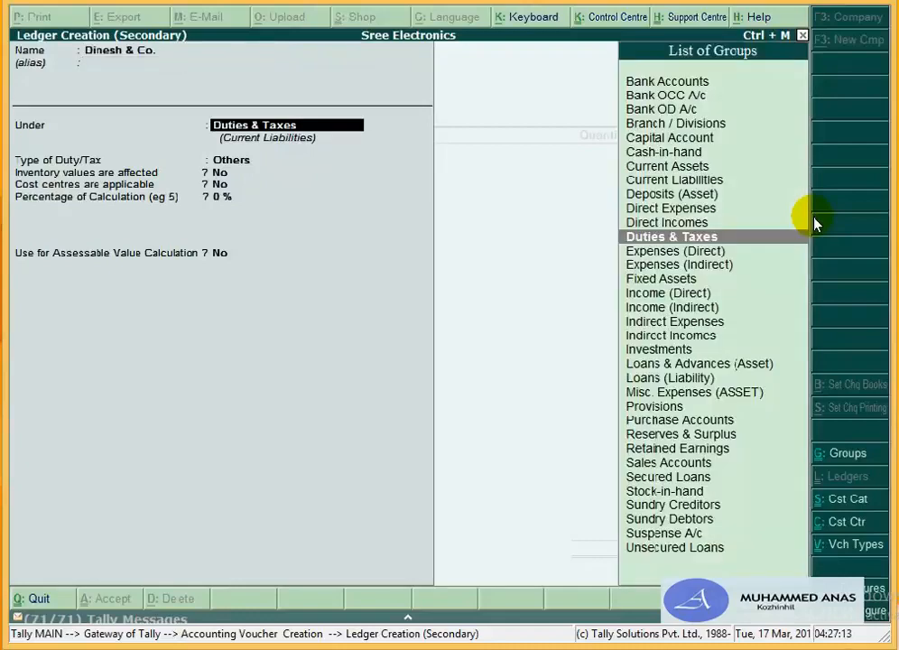
pyautogui.write('S')
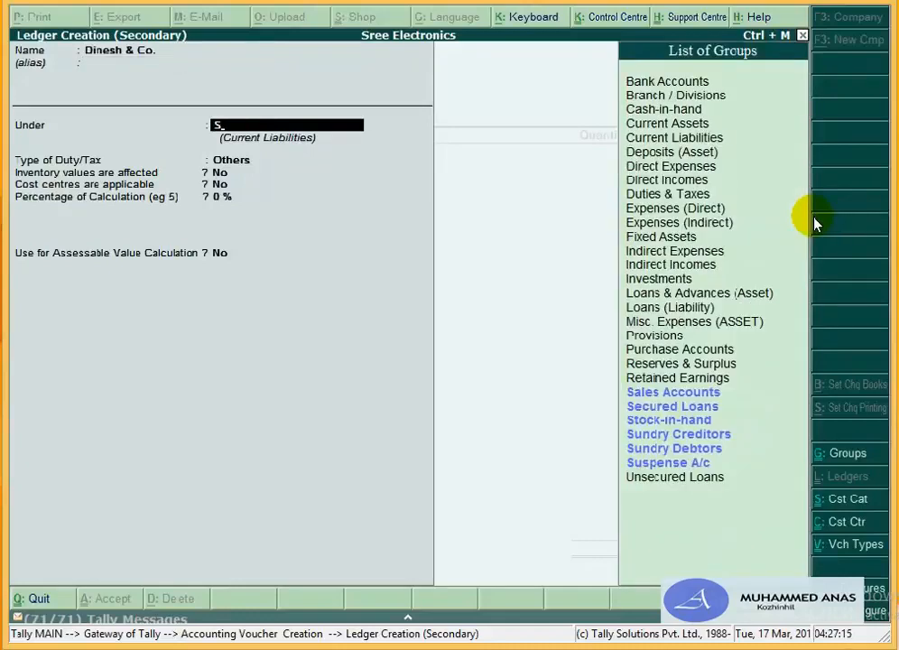
pyautogui.write('u')
pyautogui.press('Down')
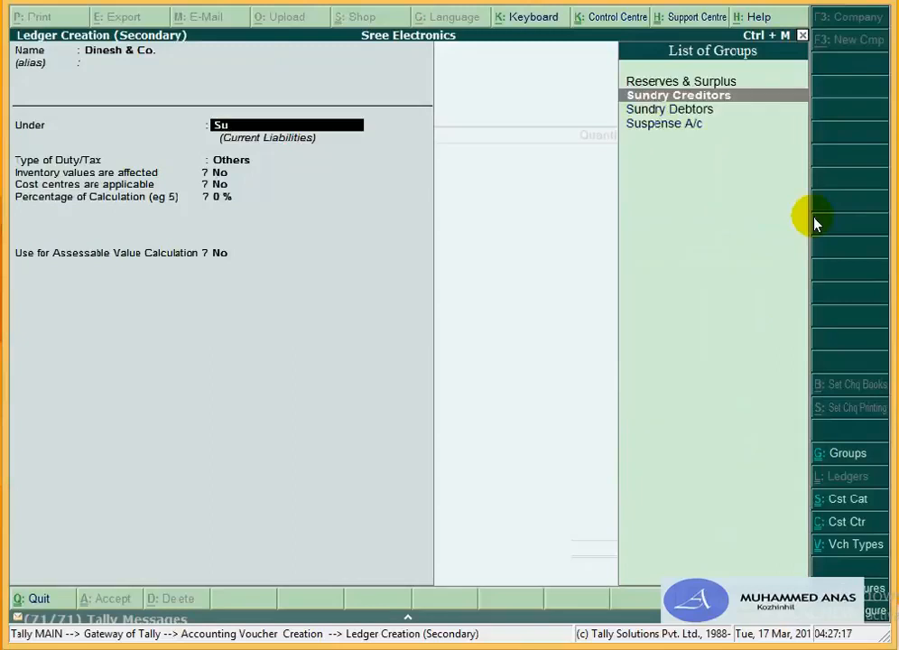
pyautogui.press('Return')
pyautogui.press('Return')
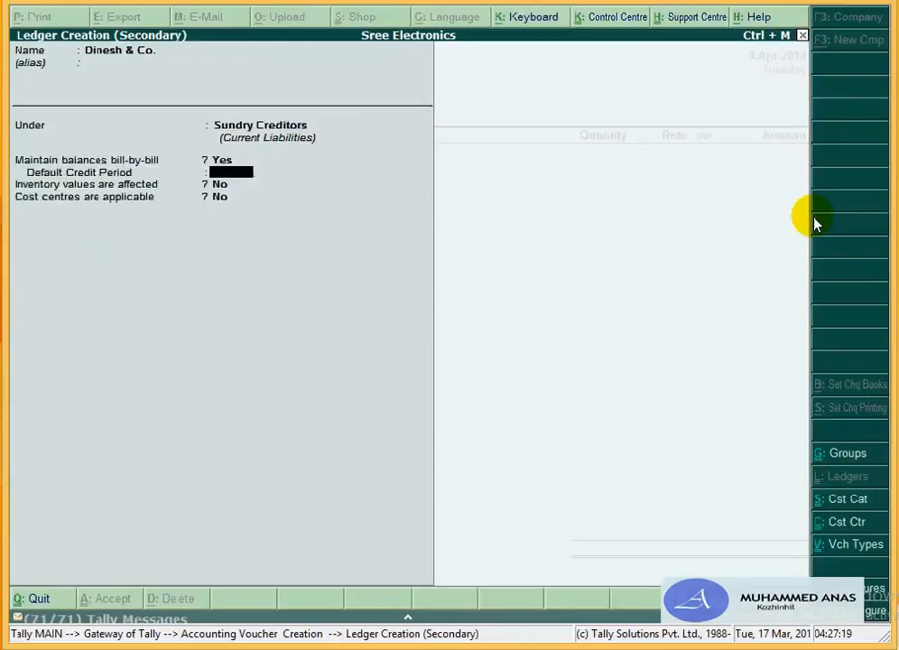
pyautogui.press('Return')
pyautogui.press('Return')
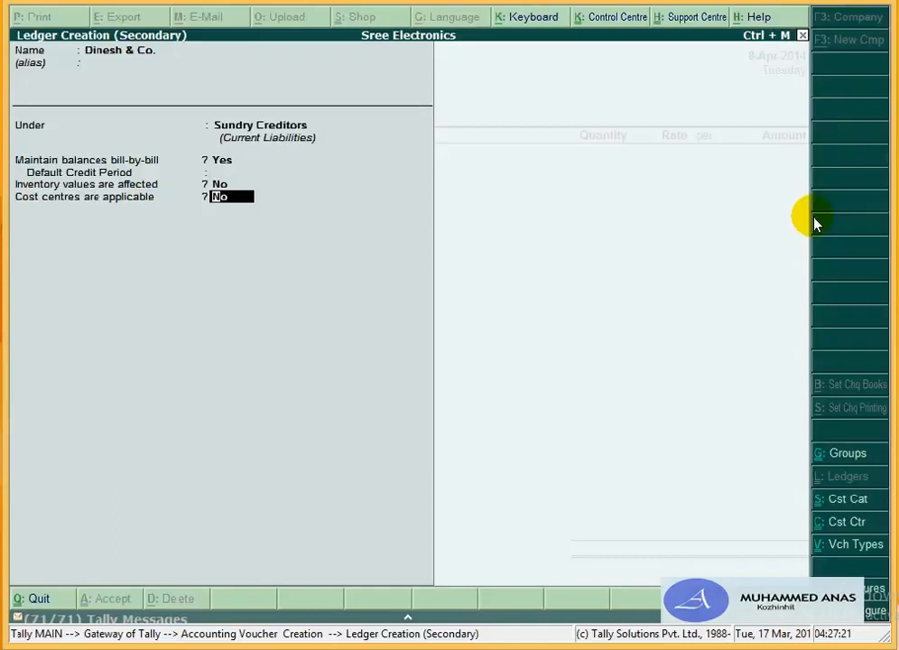
pyautogui.press('Return')
pyautogui.press('Return')
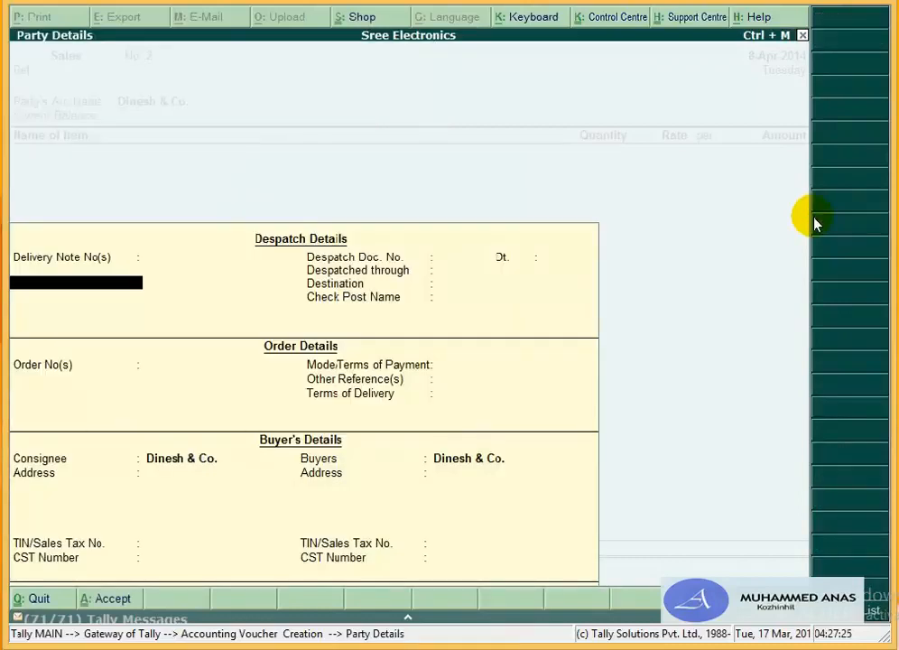
# Step: Skip through the party, despatch and order details, leaving them blank
pyautogui.press('Return')
pyautogui.press('Return')
pyautogui.press('Return')
pyautogui.press('Return')
pyautogui.press('Return')
pyautogui.press('Return')
pyautogui.press('Return')
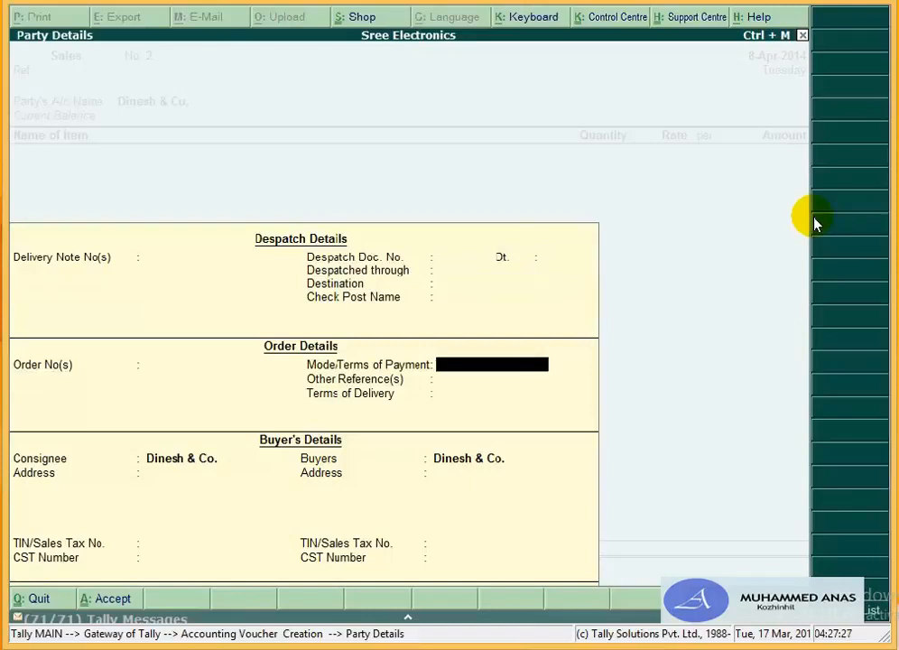
pyautogui.press('Return')
pyautogui.press('Return')
pyautogui.press('Return')
pyautogui.press('Return')
pyautogui.press('Return')
pyautogui.press('Return')
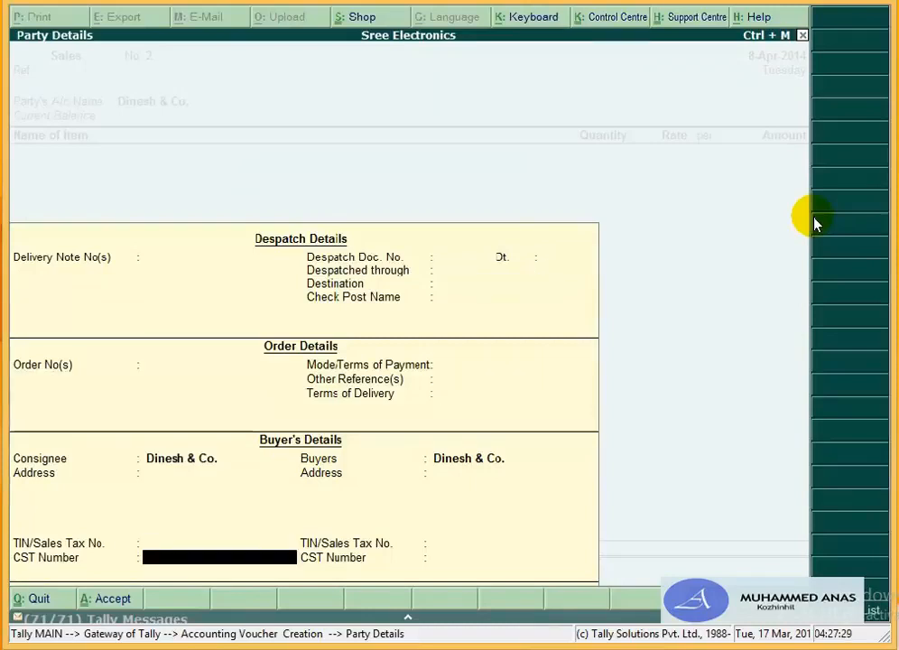
pyautogui.press('Return')
pyautogui.press('Return')
pyautogui.press('Return')
pyautogui.press('Return')
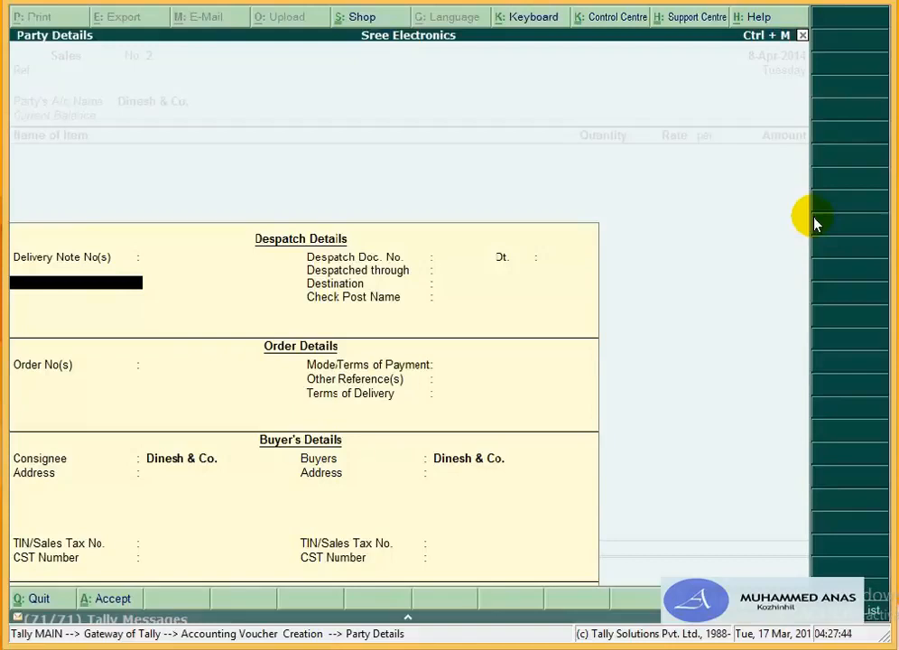
pyautogui.press('Return')
pyautogui.press('Return')
pyautogui.press('Return')
pyautogui.press('Return')
pyautogui.press('Return')
pyautogui.press('Return')
pyautogui.press('Return')
pyautogui.press('Return')
pyautogui.press('Return')
pyautogui.press('Return')
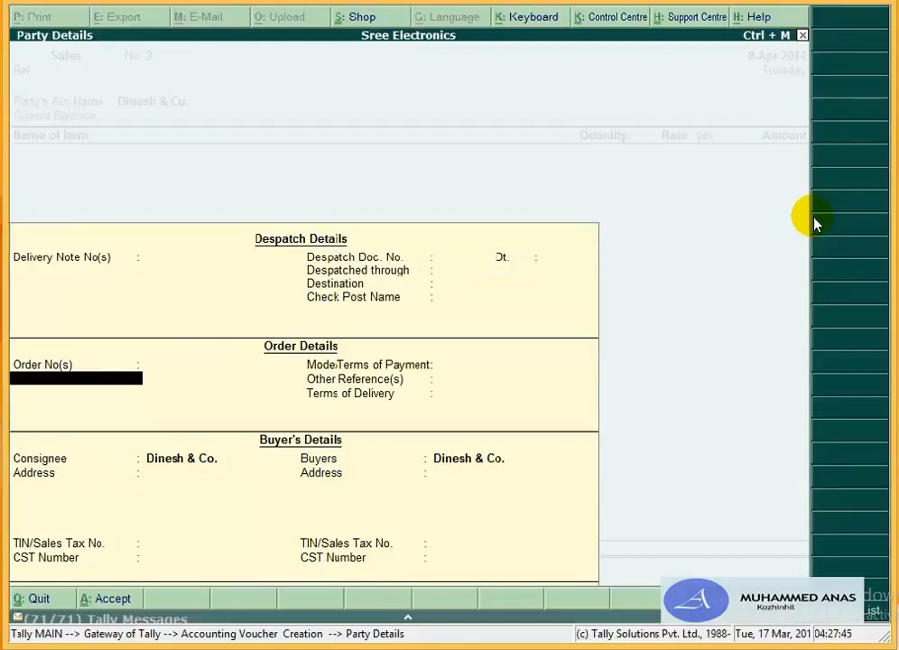
pyautogui.press('Return')
pyautogui.press('Return')
pyautogui.press('Return')
pyautogui.press('Return')
pyautogui.press('Return')
pyautogui.press('Return')
pyautogui.press('Return')
pyautogui.press('Return')
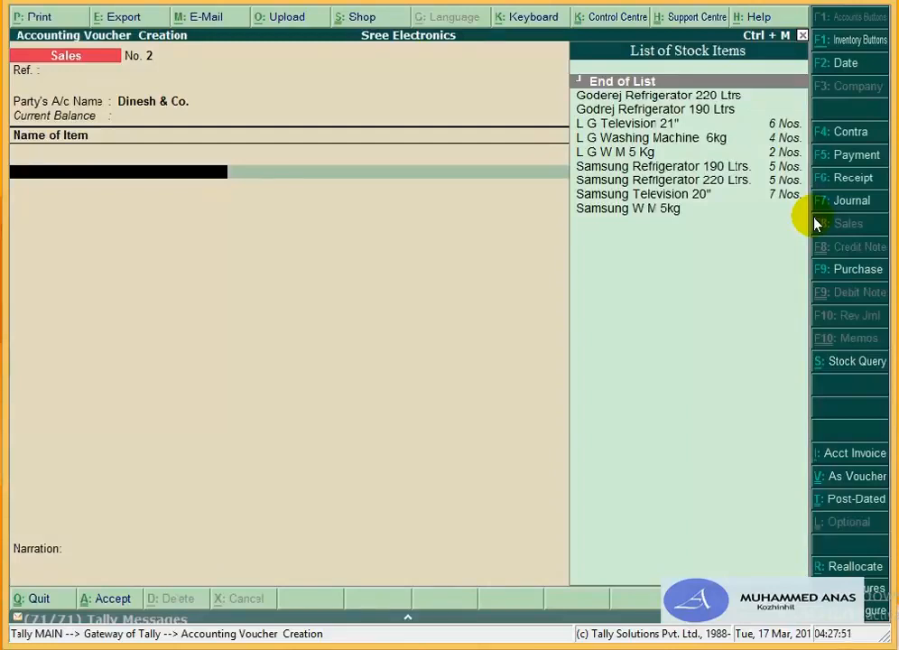
# Step: Add one L G Television 21" from Godown T V at a rate of 9,750.00
pyautogui.write('l')
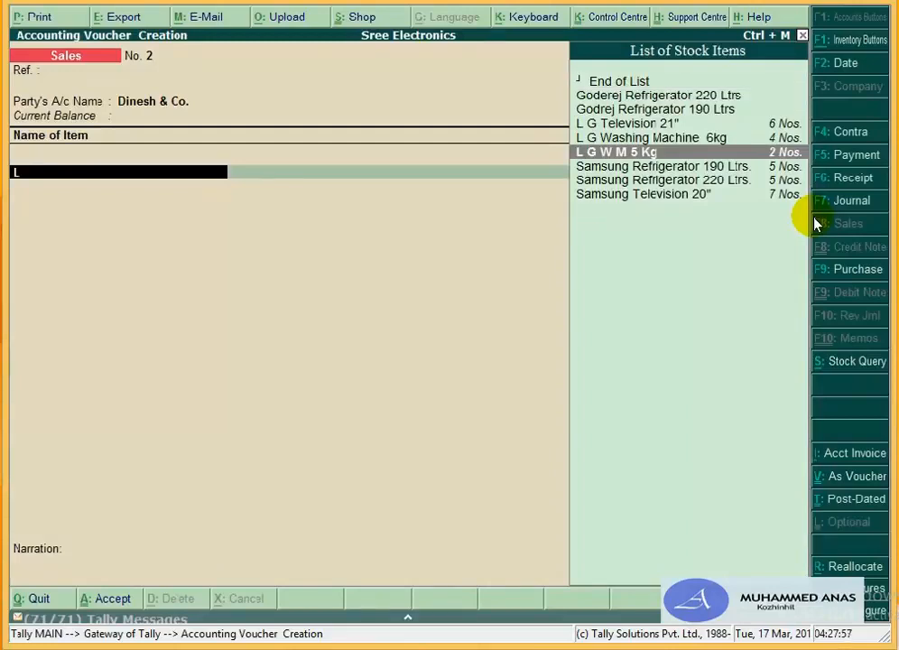
pyautogui.press('Up')
pyautogui.press('Up')
pyautogui.press('Return')
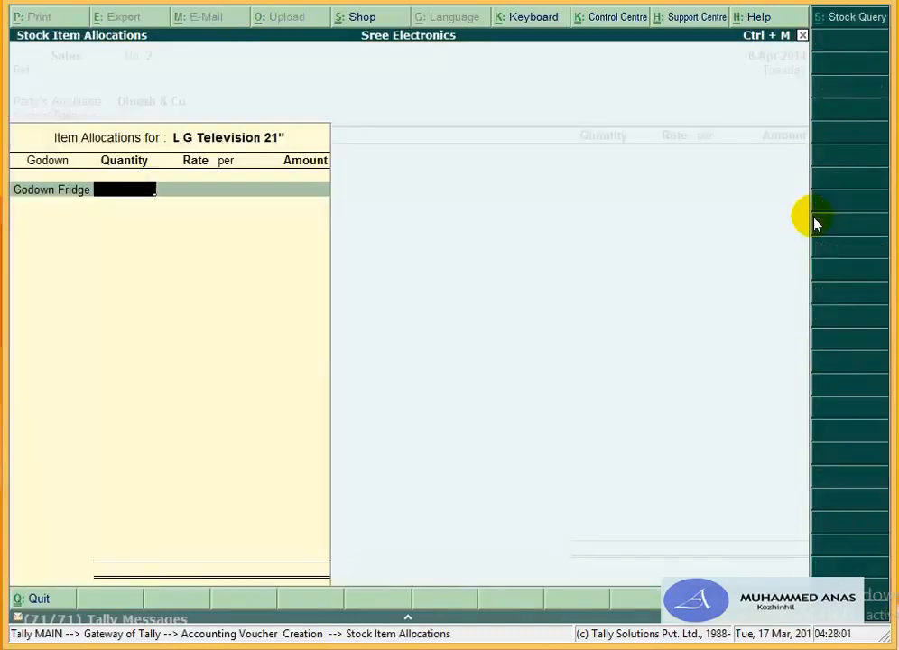
pyautogui.press('Down')
pyautogui.press('Return')
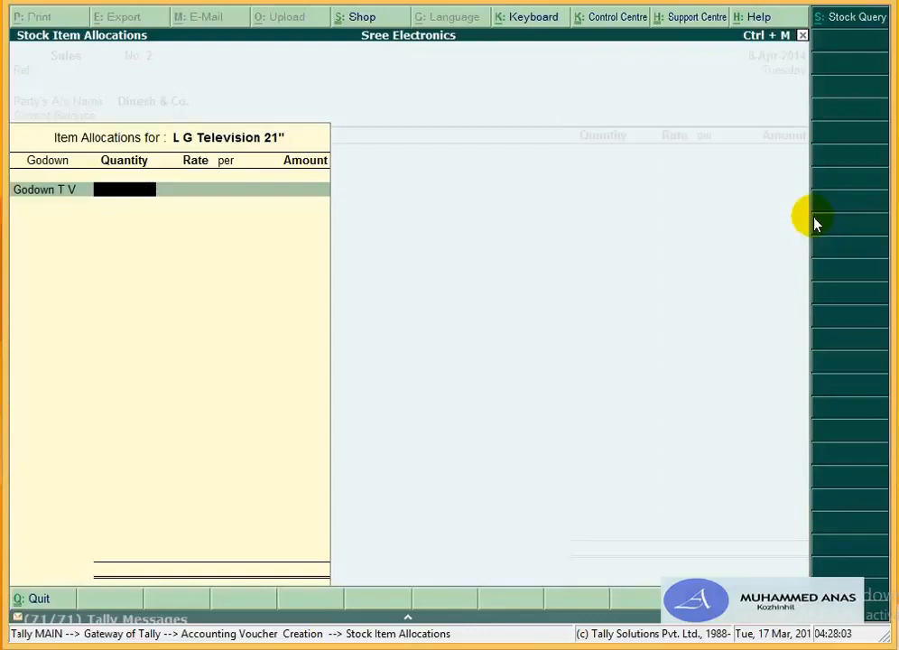
pyautogui.write('1')
pyautogui.press('Return')
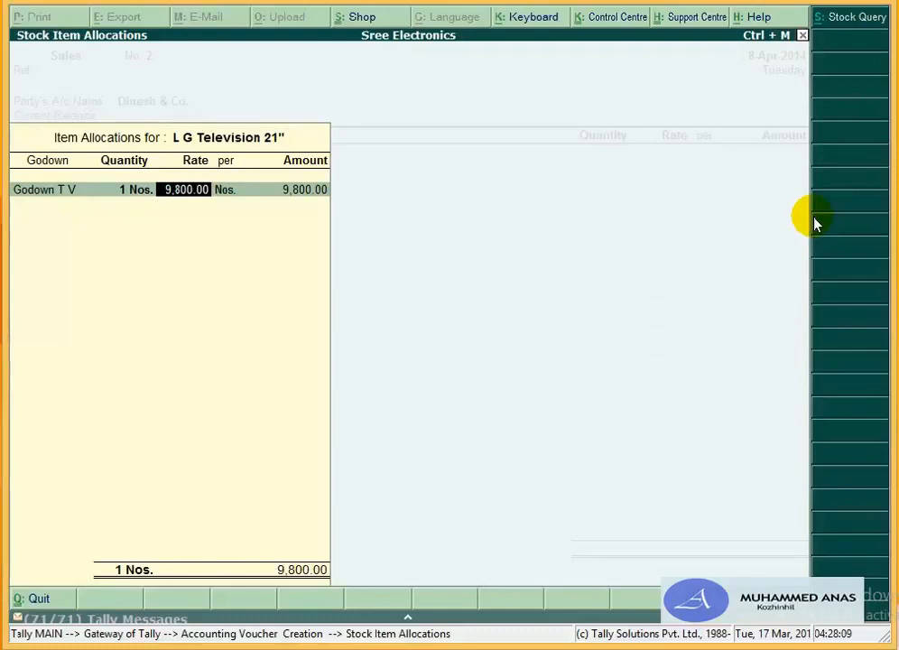
pyautogui.write('9750')
pyautogui.press('Return')
pyautogui.press('Return')
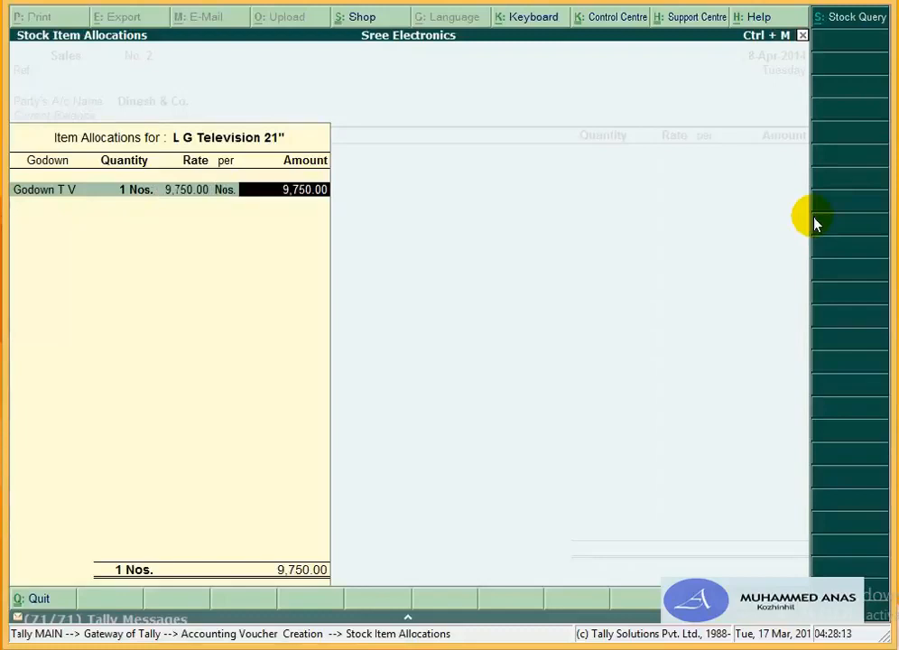
pyautogui.press('Return')
pyautogui.press('Return')
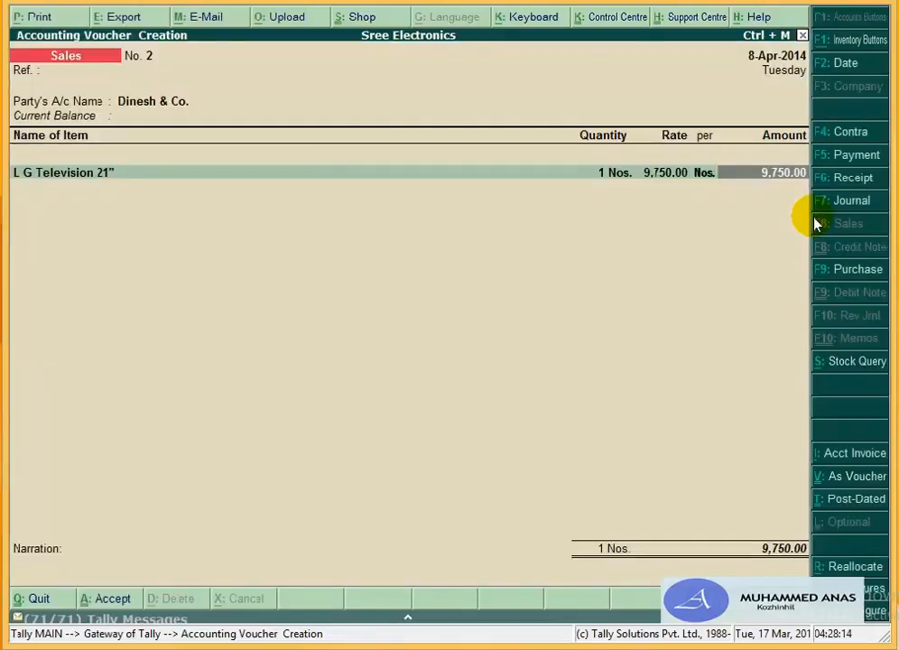
pyautogui.press('Return')
pyautogui.press('Return')
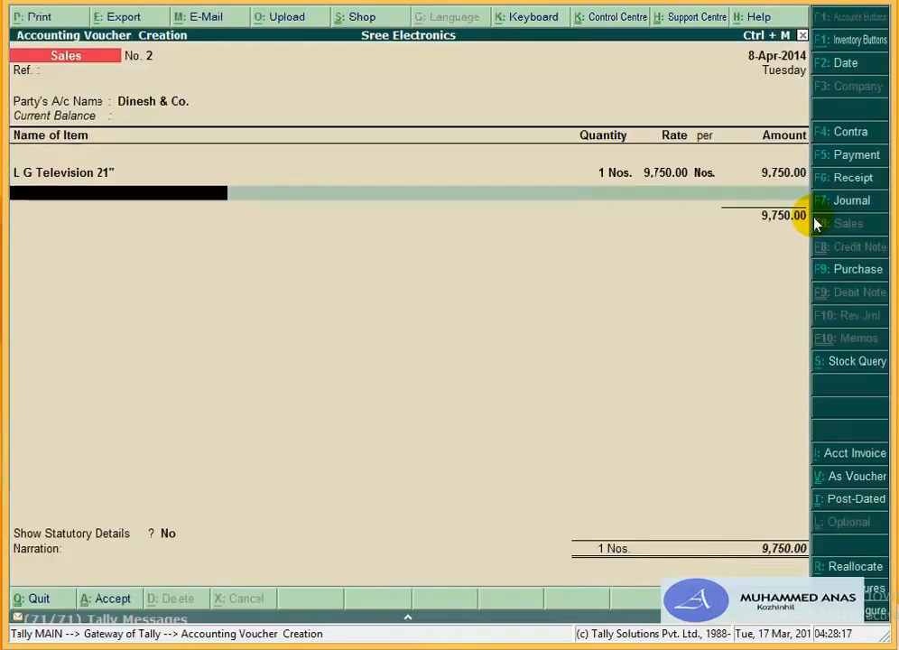
# Step: Add one Samsung Refrigerator 220 Ltrs. from Godown Fridge at 12,000.00
pyautogui.write('Sa')
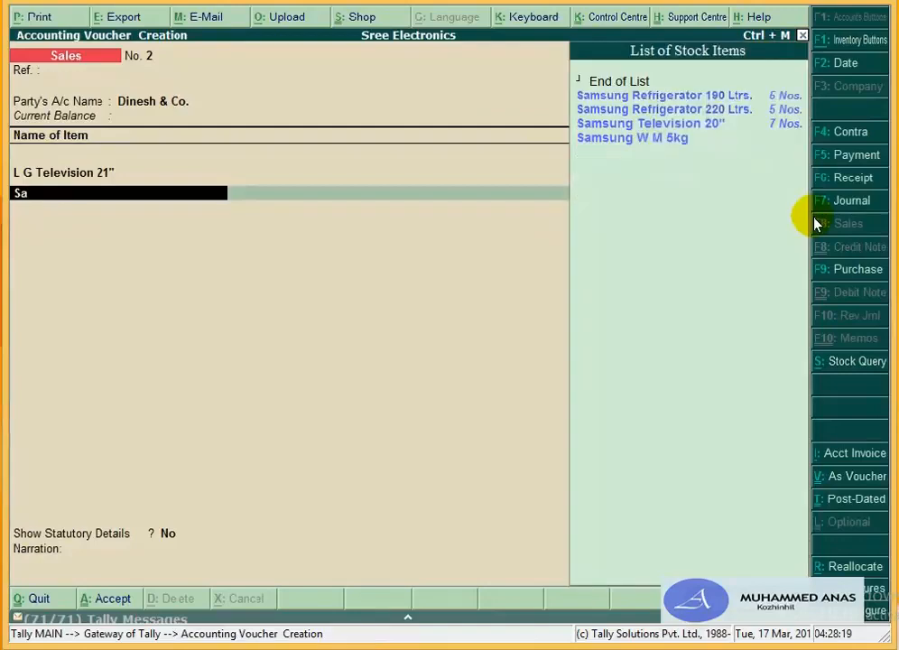
pyautogui.press('Down')
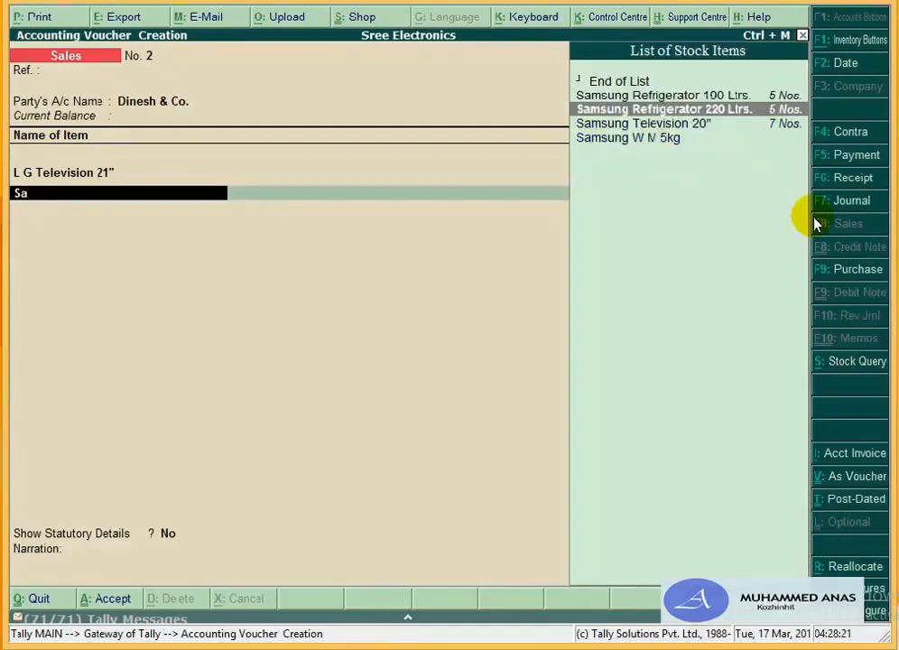
pyautogui.press('Return')
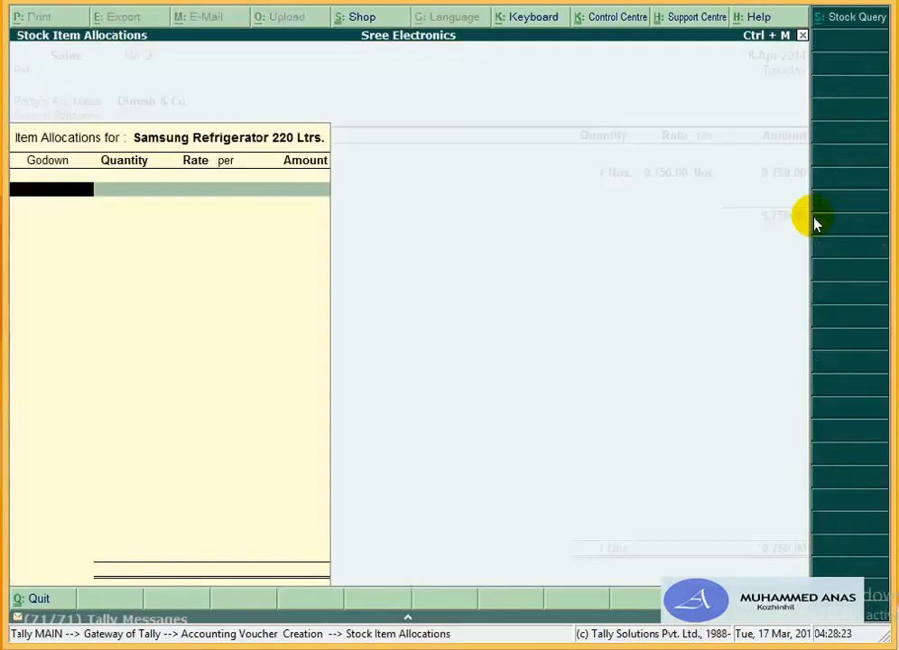
pyautogui.press('Return')
pyautogui.write('1')
pyautogui.press('Return')
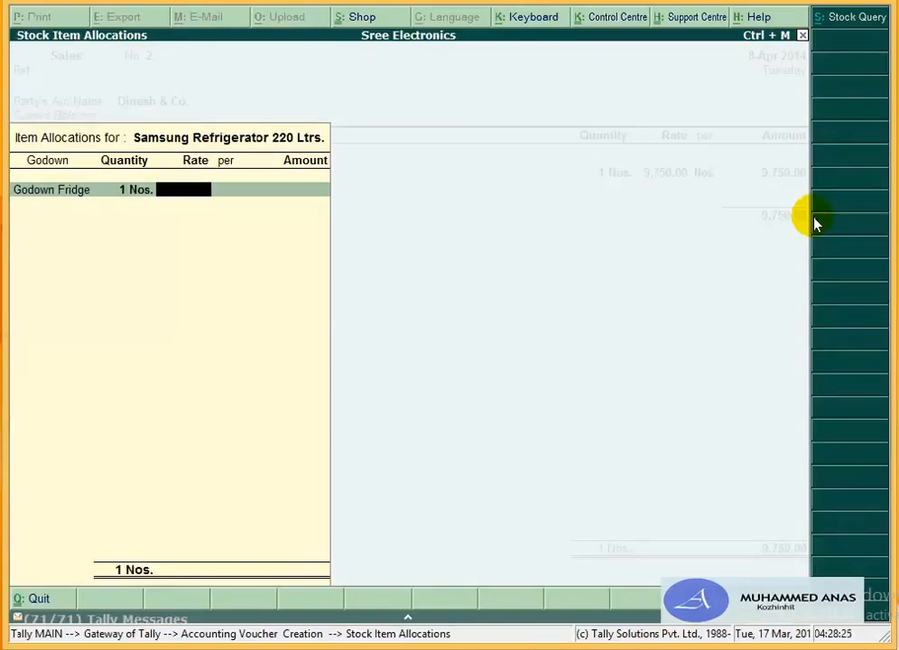
pyautogui.write('12,0')
pyautogui.write('000')
pyautogui.press('Return')
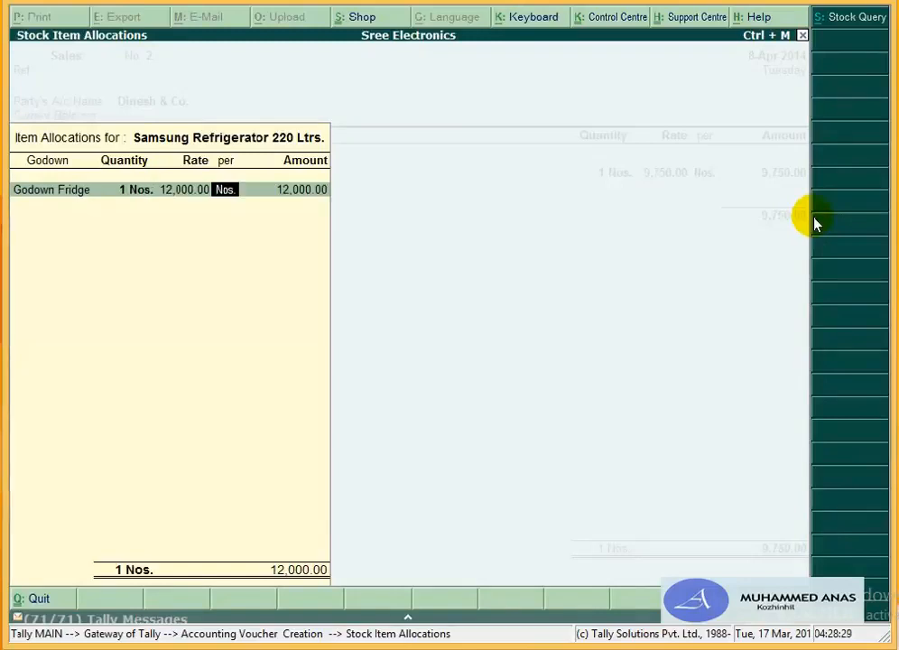
pyautogui.press('Return')
pyautogui.press('Return')
pyautogui.press('Return')
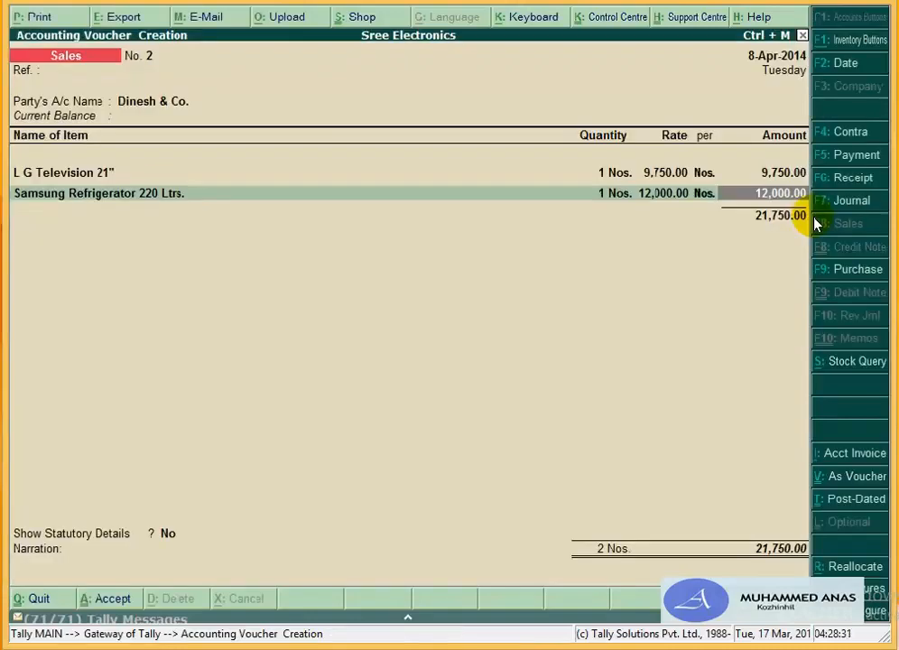
pyautogui.press('Return')
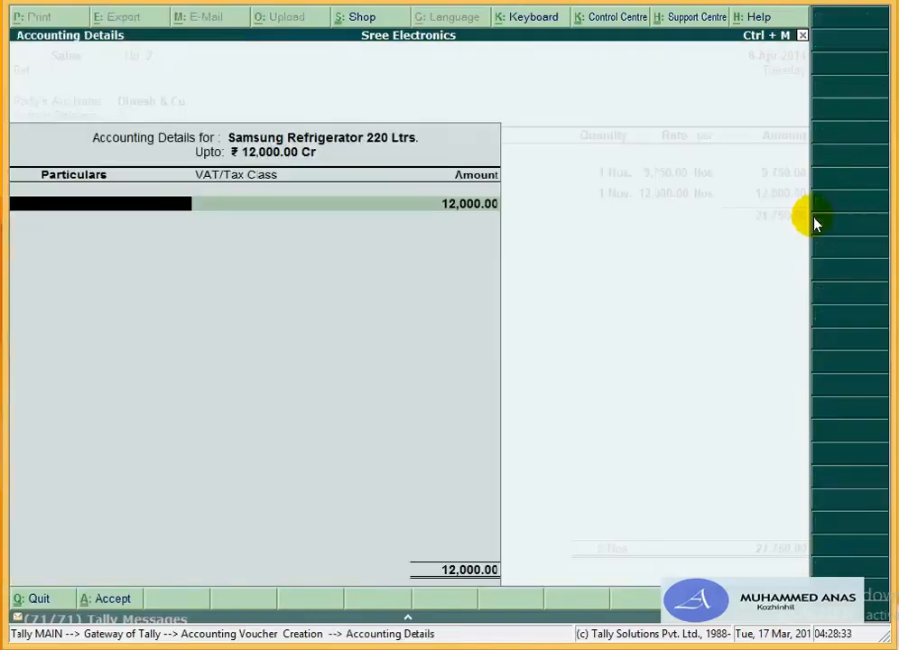
# Step: Name the new ledger Sales 12.5% and place it under Sales Accounts
pyautogui.write('Sa')
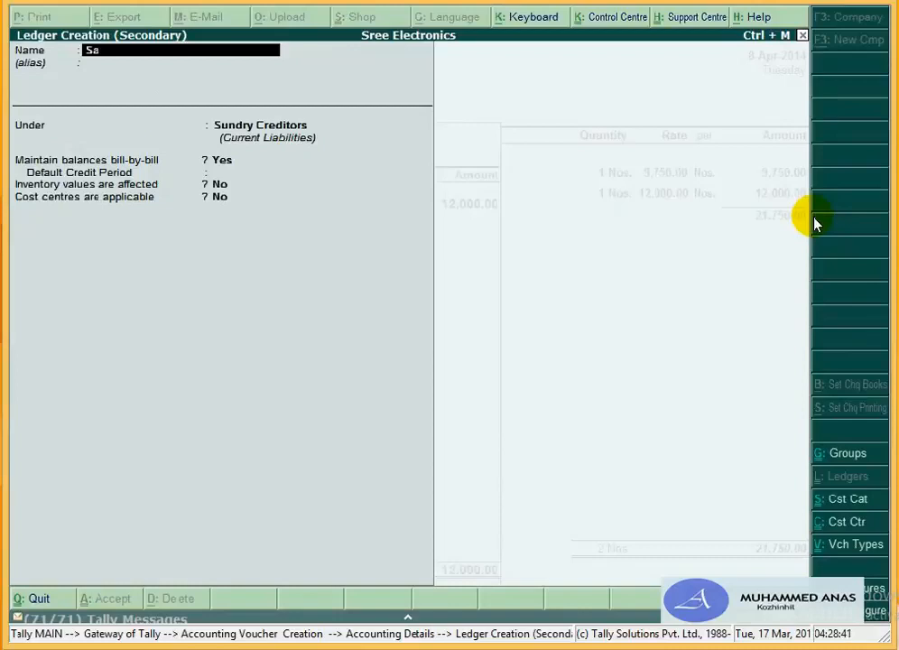
pyautogui.write('les 12.5%')
pyautogui.press('Return')
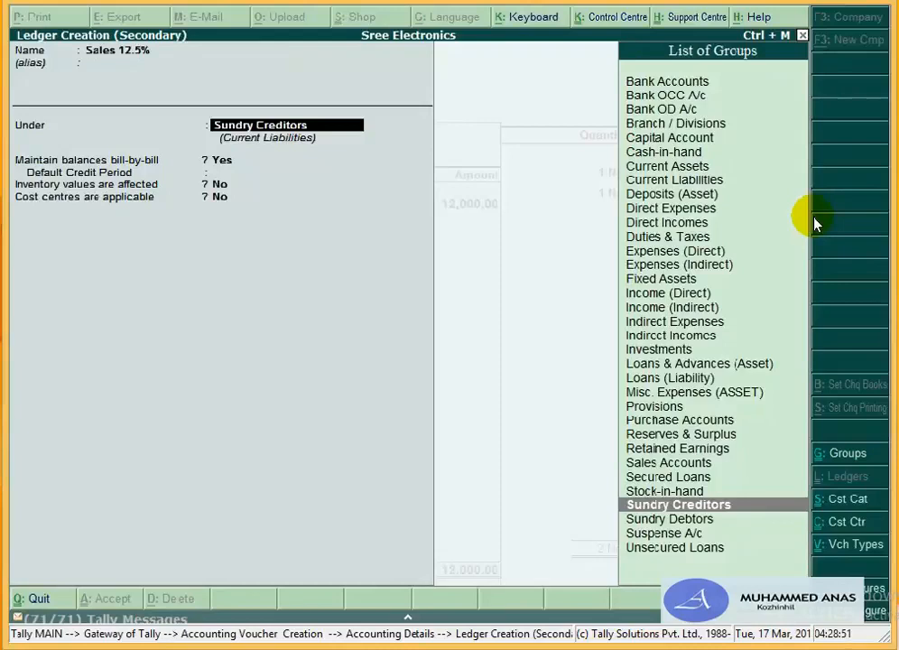
pyautogui.write('S')
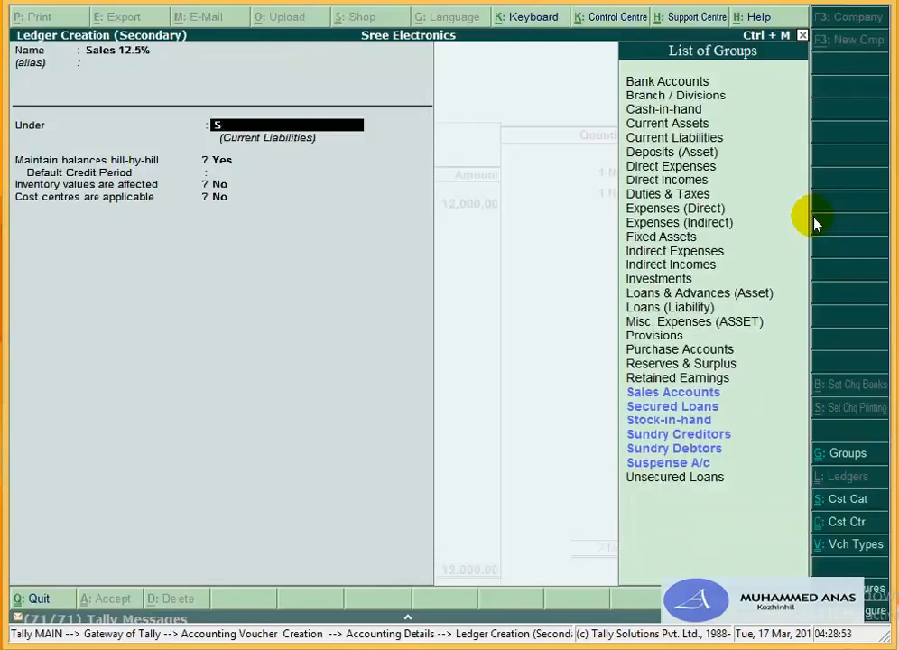
pyautogui.press('Up')
pyautogui.press('Up')
pyautogui.press('Up')
pyautogui.press('Up')
pyautogui.press('Up')
pyautogui.press('Up')
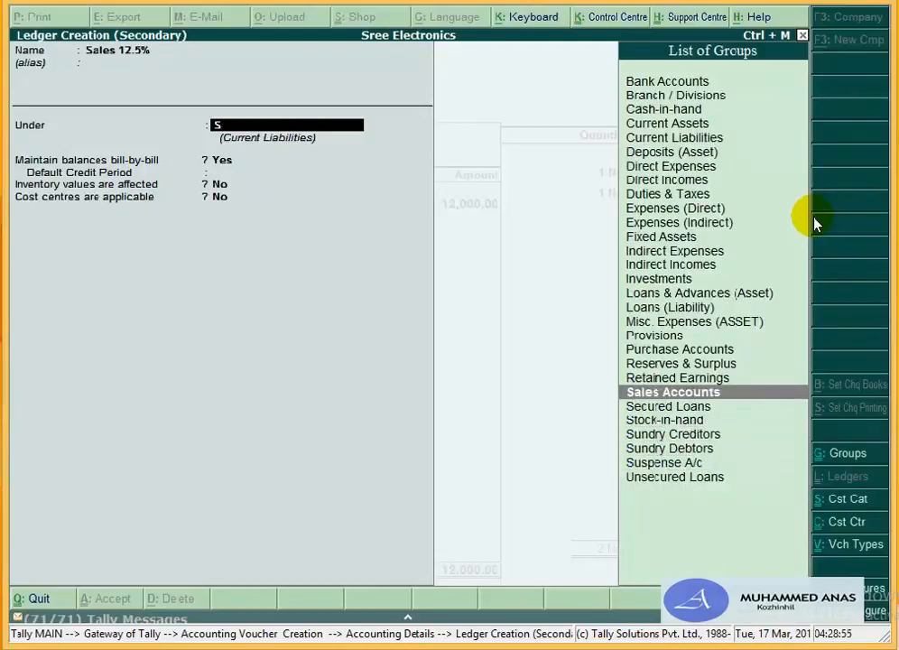
pyautogui.press('Return')
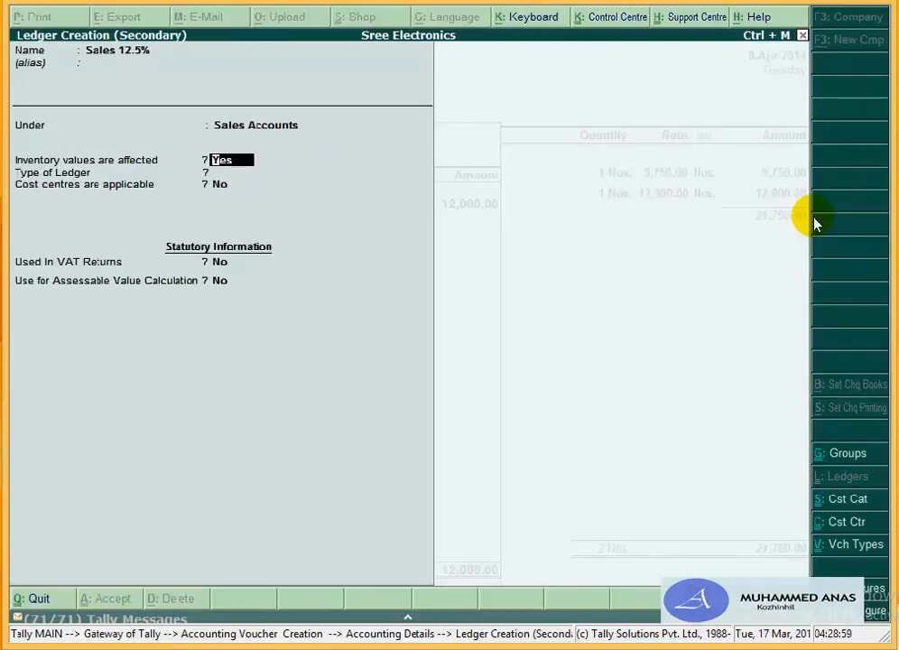
pyautogui.press('Return')
pyautogui.press('Return')
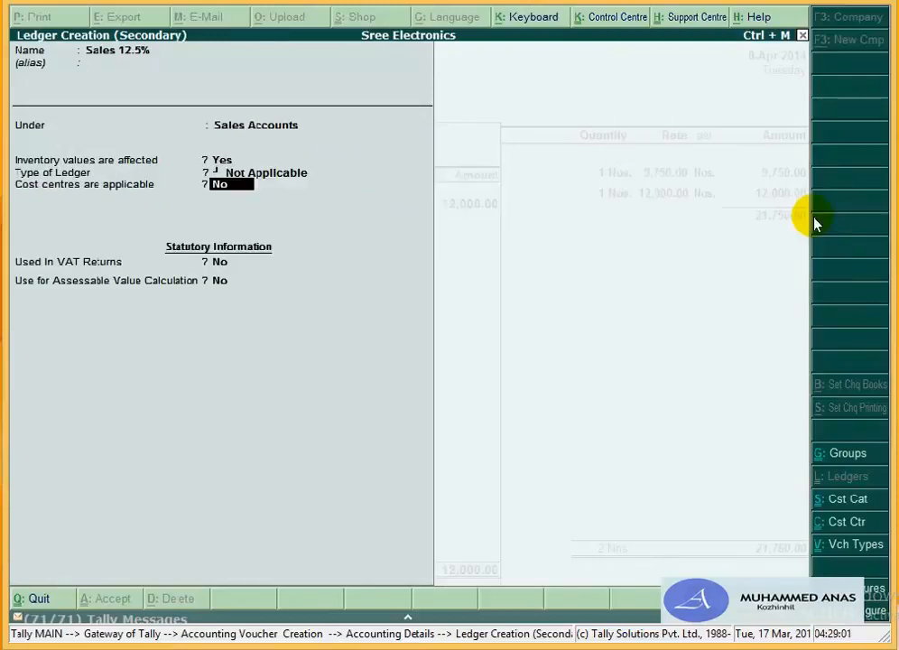
pyautogui.press('Return')
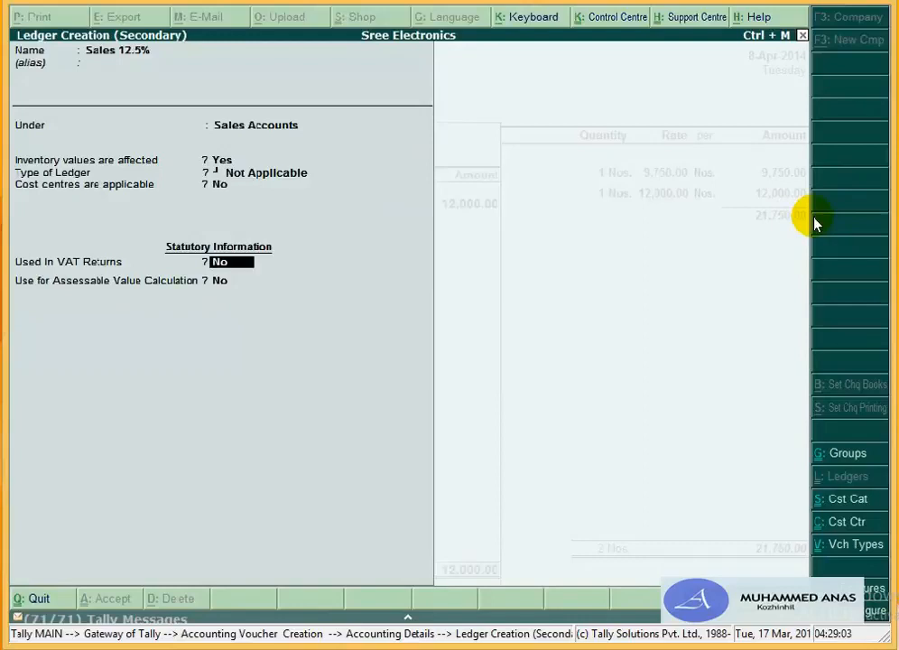
# Step: Enable VAT returns with class Sales @ 12.5%, apportion on value, and allocate the 12,000.00
pyautogui.write('y')
pyautogui.press('Return')
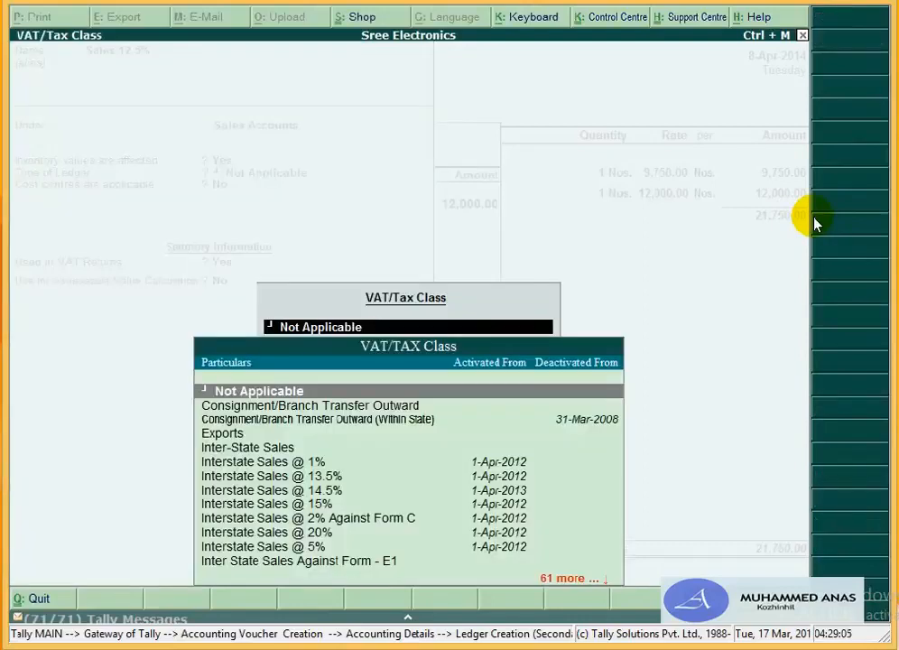
pyautogui.press('Down')
pyautogui.press('Down')
pyautogui.press('Down')
pyautogui.press('Down')
pyautogui.press('Down')
pyautogui.press('Down')
pyautogui.press('Down')
pyautogui.press('Down')
pyautogui.press('Down')
pyautogui.press('Down')
pyautogui.press('Down')
pyautogui.press('Down')
pyautogui.press('Down')
pyautogui.press('Down')
pyautogui.press('Down')
pyautogui.press('Down')
pyautogui.press('Down')
pyautogui.press('Down')
pyautogui.press('Down')
pyautogui.press('Down')
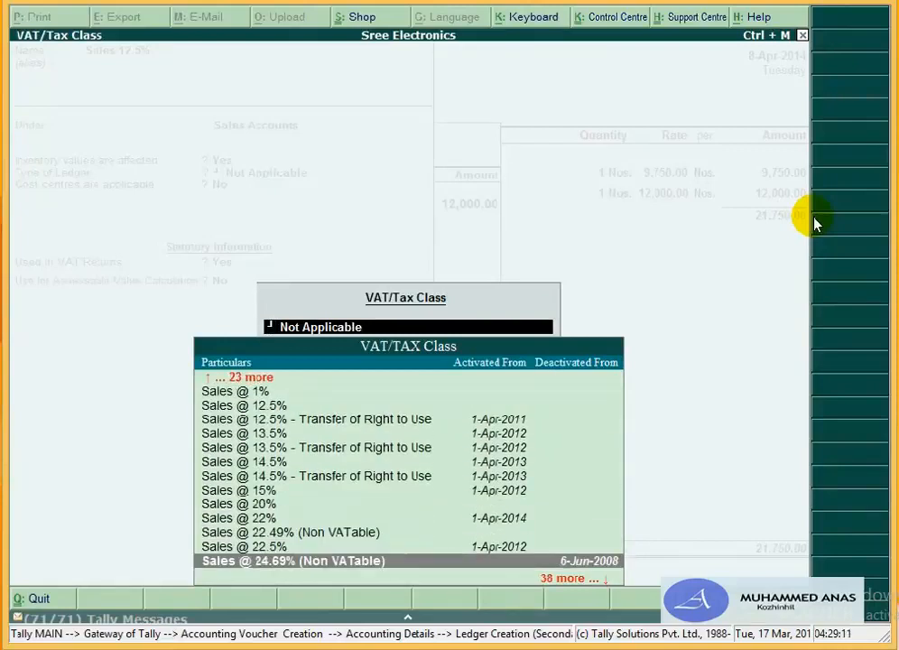
pyautogui.press('Up')
pyautogui.press('Up')
pyautogui.press('Up')
pyautogui.press('Up')
pyautogui.press('Up')
pyautogui.press('Up')
pyautogui.press('Up')
pyautogui.press('Up')
pyautogui.press('Up')
pyautogui.press('Up')
pyautogui.press('Up')
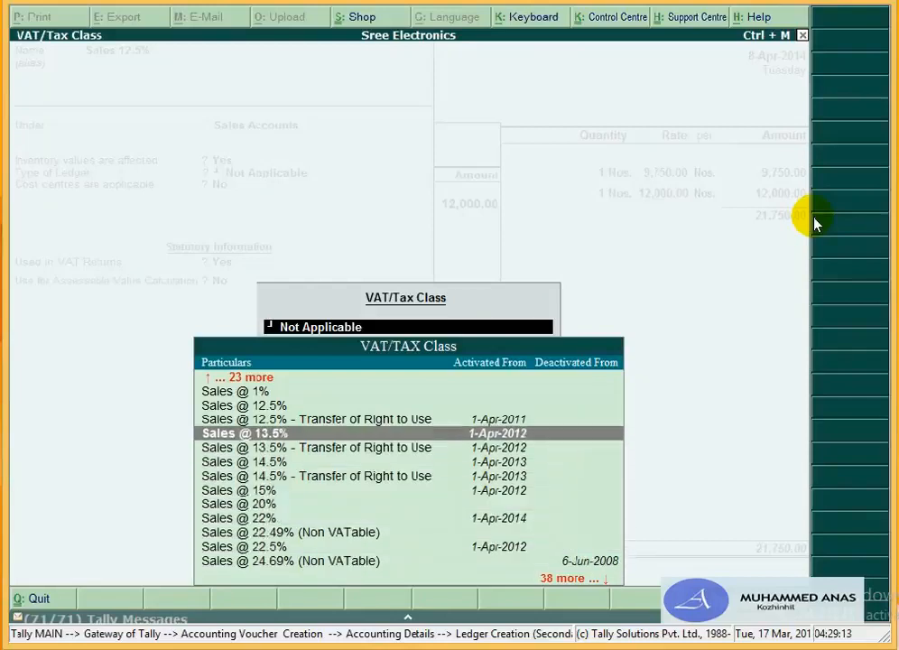
pyautogui.press('Return')
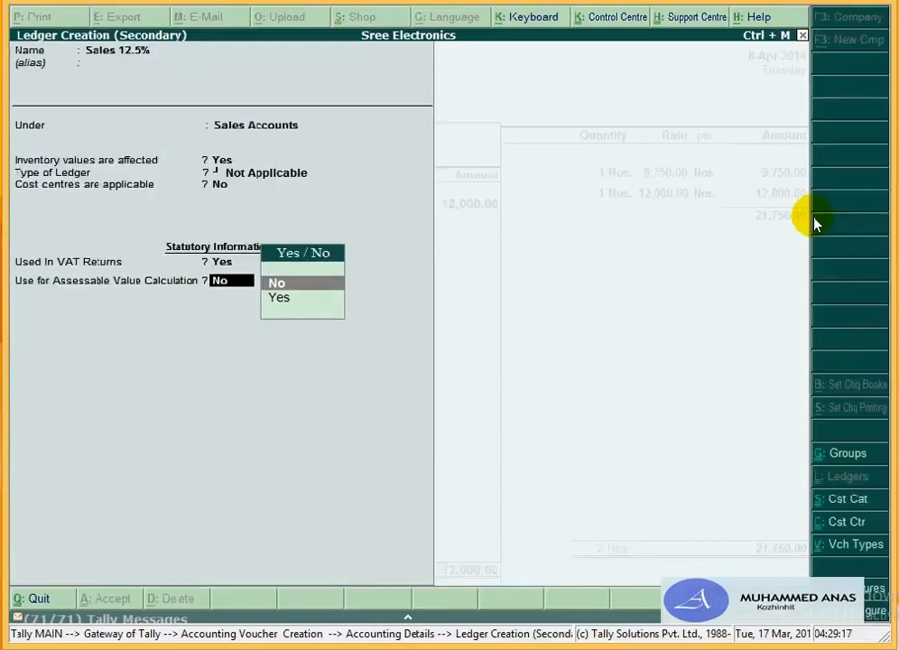
pyautogui.press('Down')
pyautogui.press('Return')
pyautogui.press('Return')
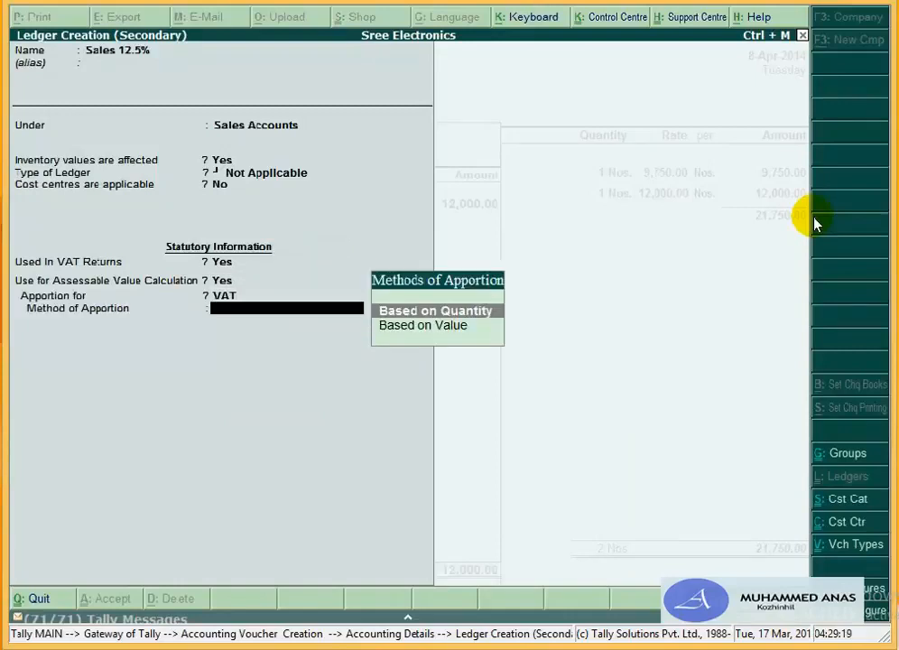
pyautogui.press('Down')
pyautogui.press('Return')
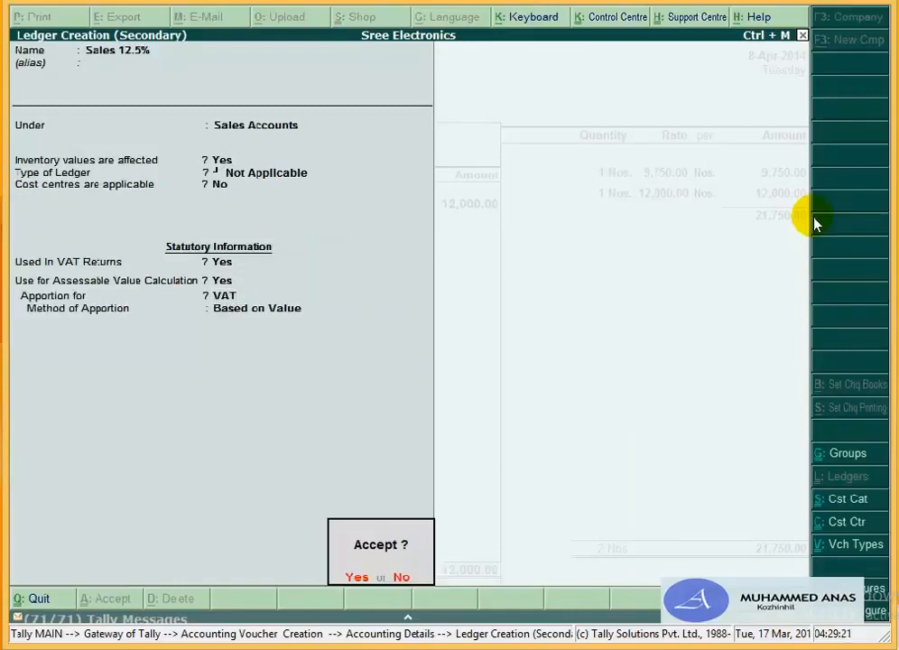
pyautogui.press('Return')
pyautogui.press('Return')
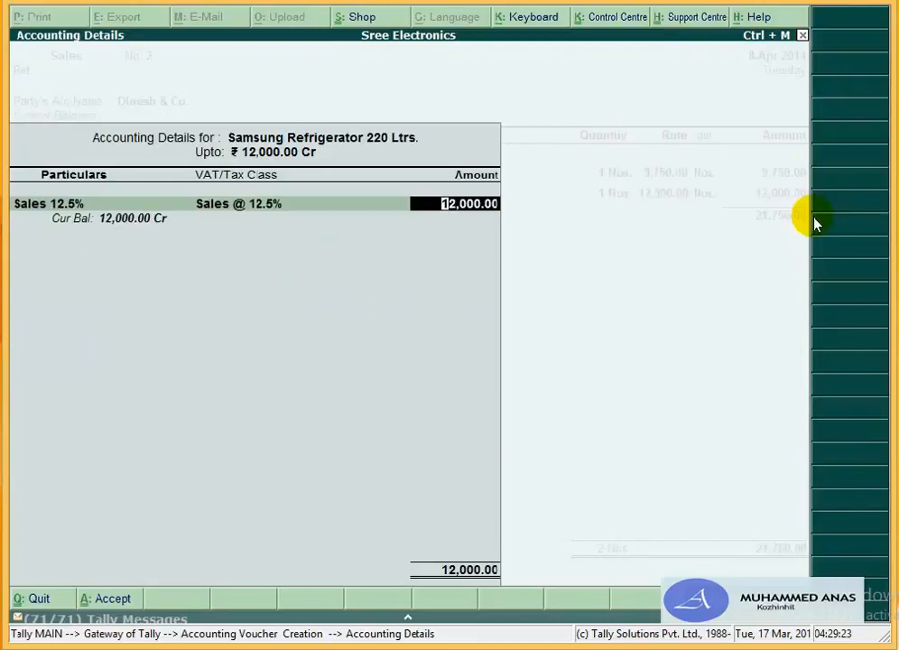
pyautogui.press('Return')
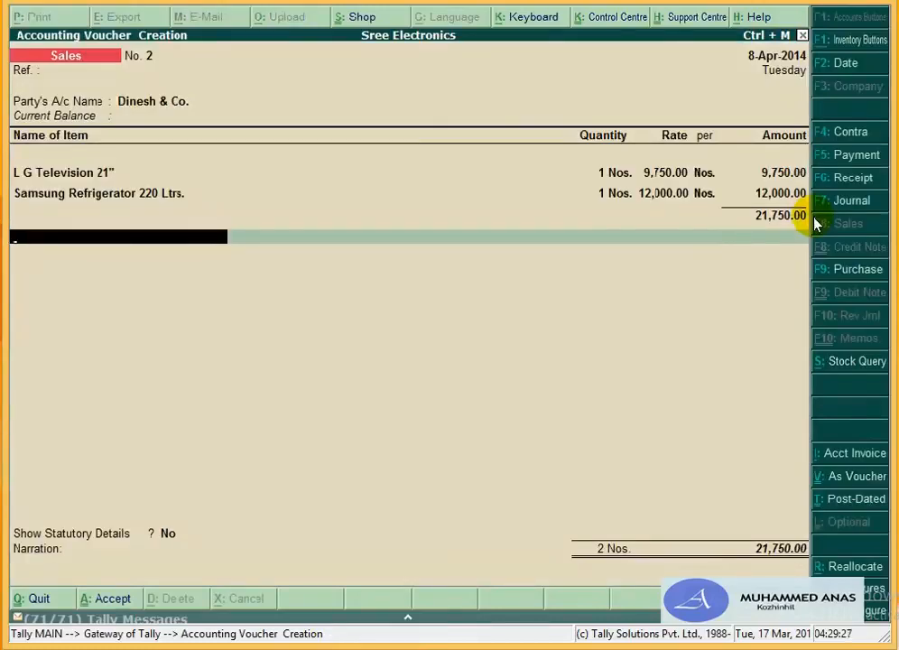
# Step: Add the Output Tax 4% ledger line to the voucher
pyautogui.write('Ou')
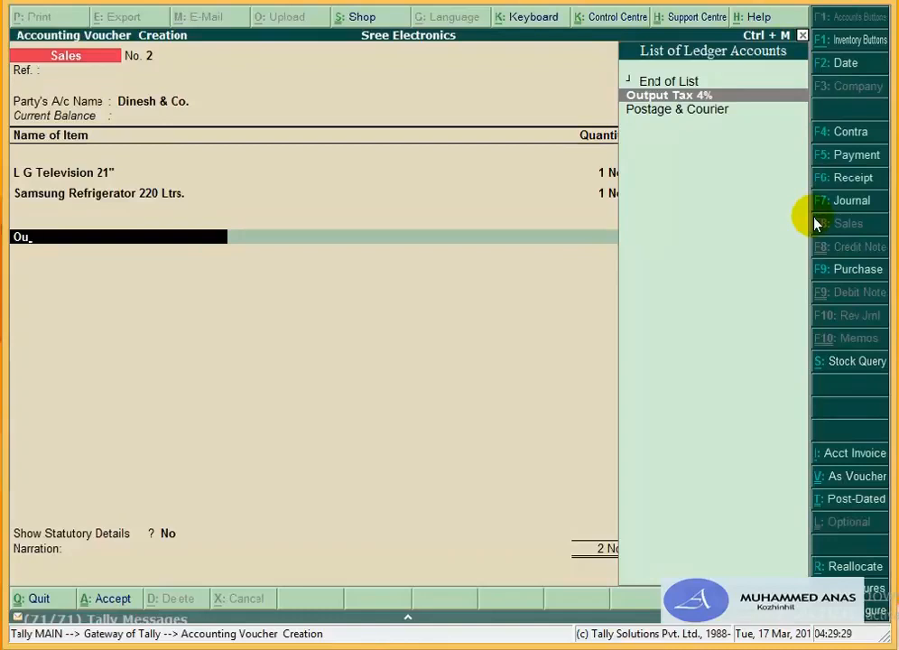
pyautogui.press('Return')
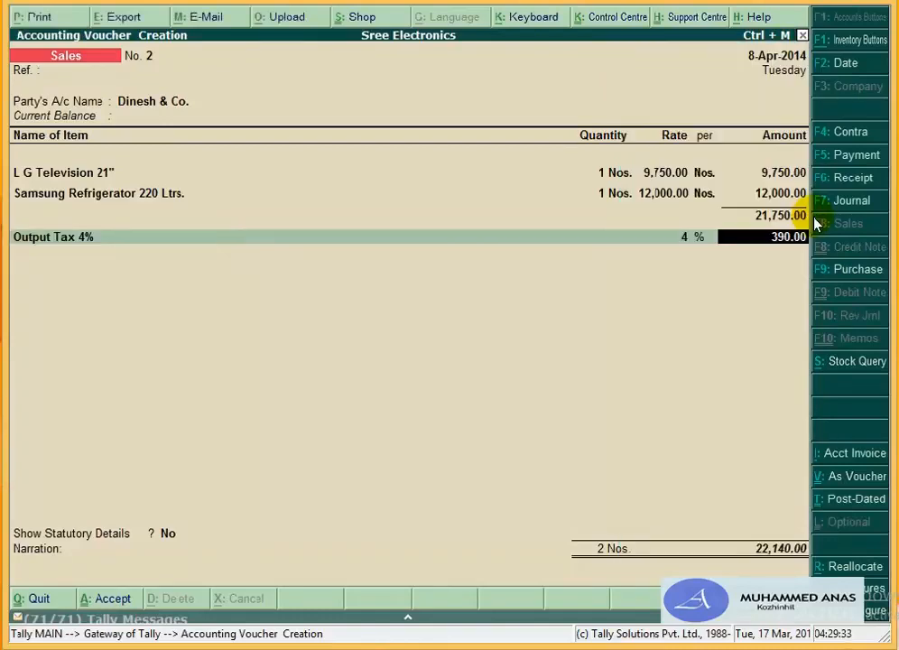
pyautogui.press('Return')
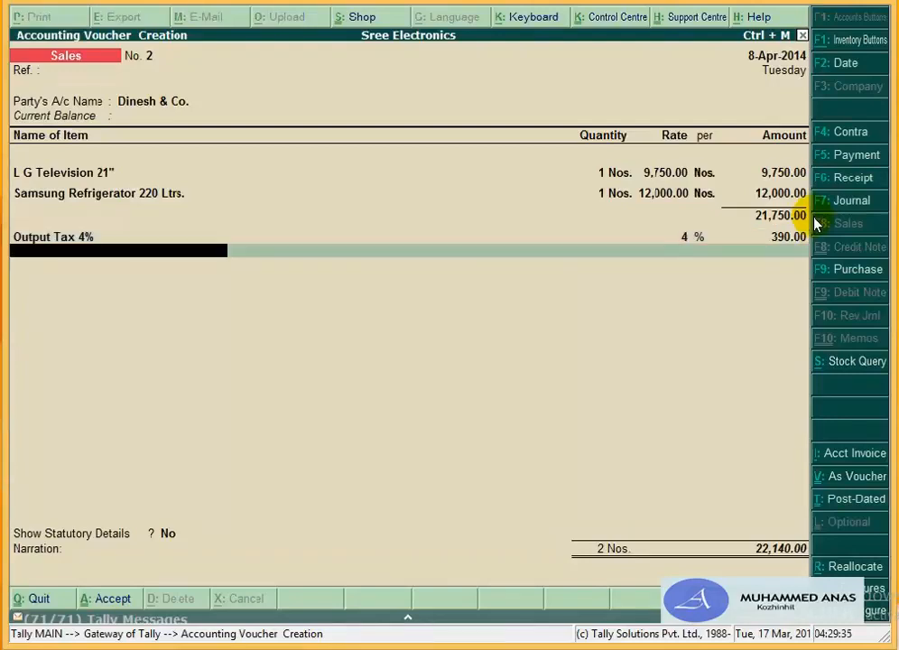
# Step: Create a new ledger named Output Vat 12.5% under Duties & Taxes
pyautogui.write('Ou')
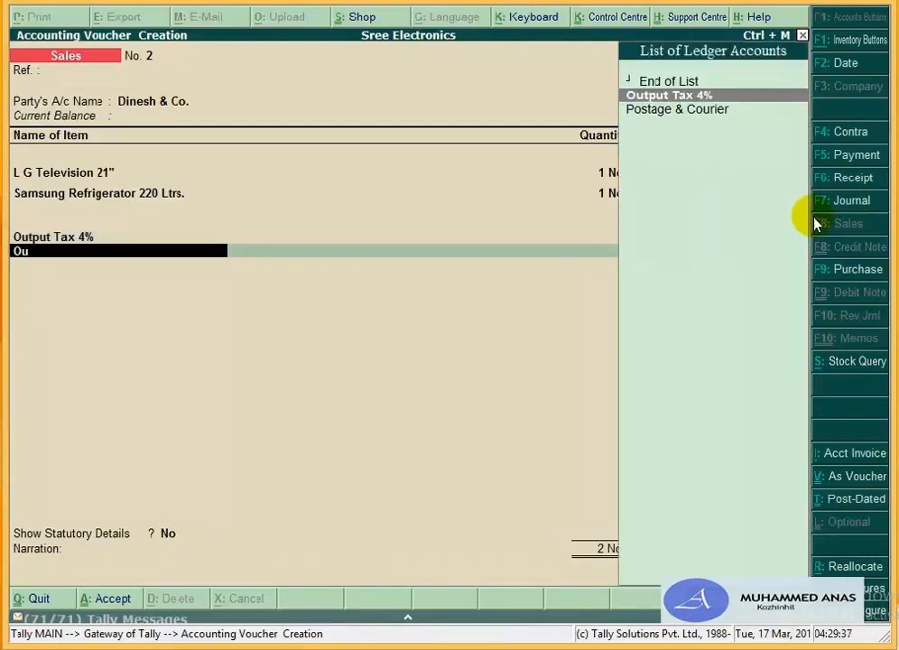
pyautogui.hotkey('alt', 'c')
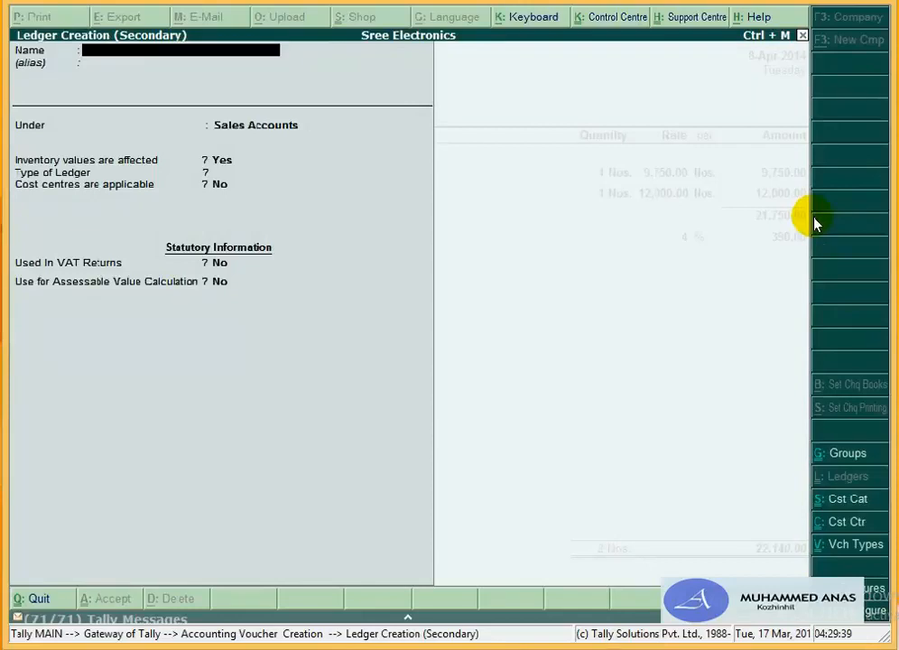
pyautogui.write('Output Vat')
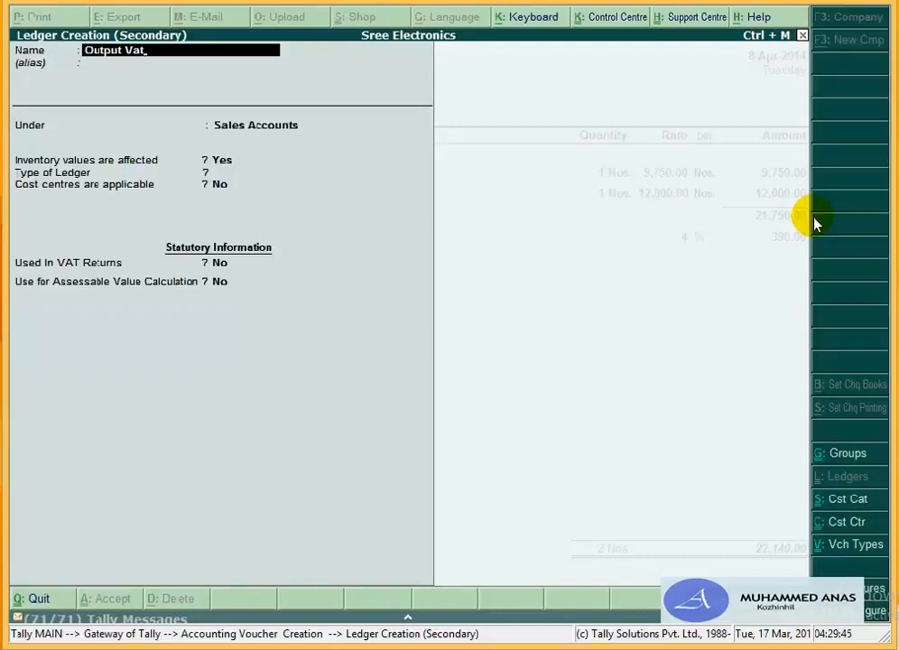
pyautogui.write(' 12.5%')
pyautogui.press('Return')
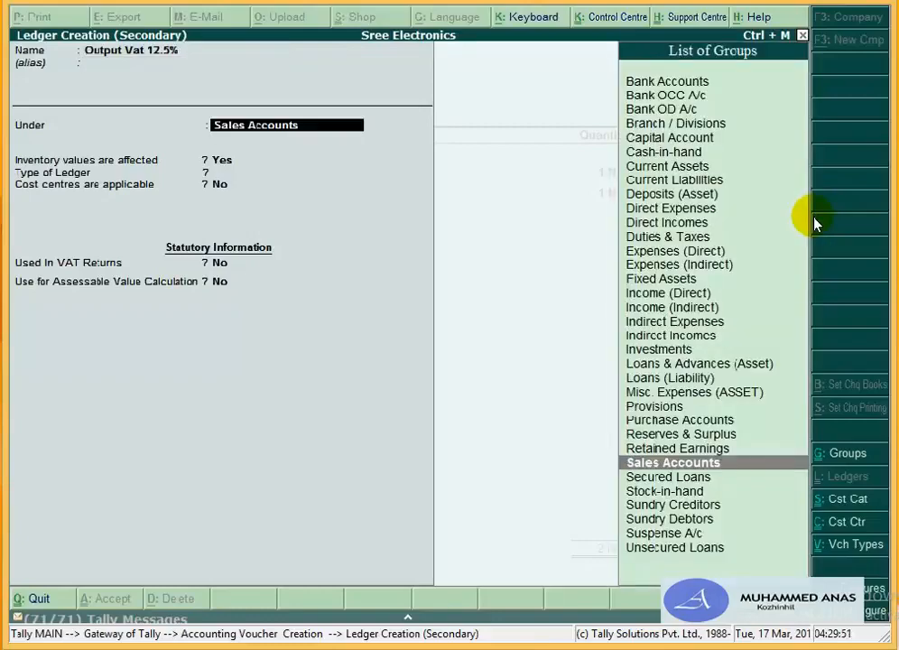
pyautogui.write('Du')
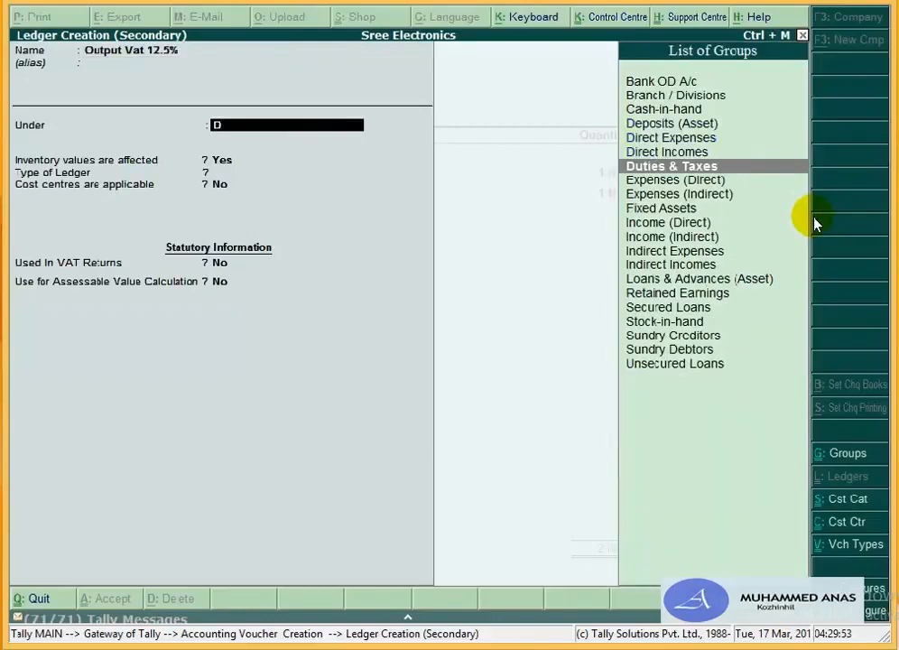
pyautogui.press('Return')
# Step: Set it to VAT, Output VAT @ 12.5% class, Normal Rounding with limit 1, and save
pyautogui.press('Down')
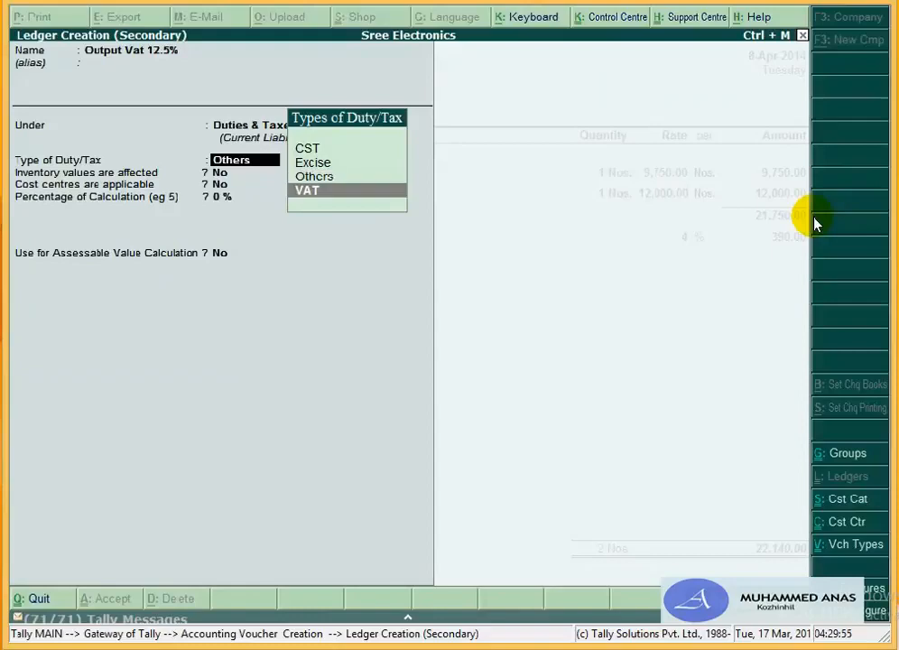
pyautogui.press('Return')
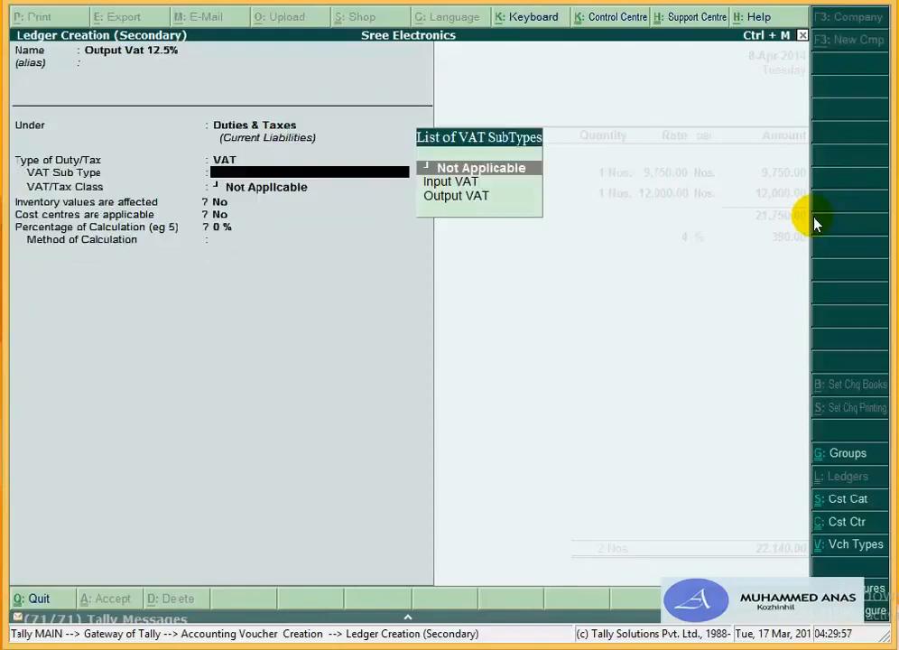
pyautogui.press('Down')
pyautogui.press('Down')
pyautogui.press('Return')
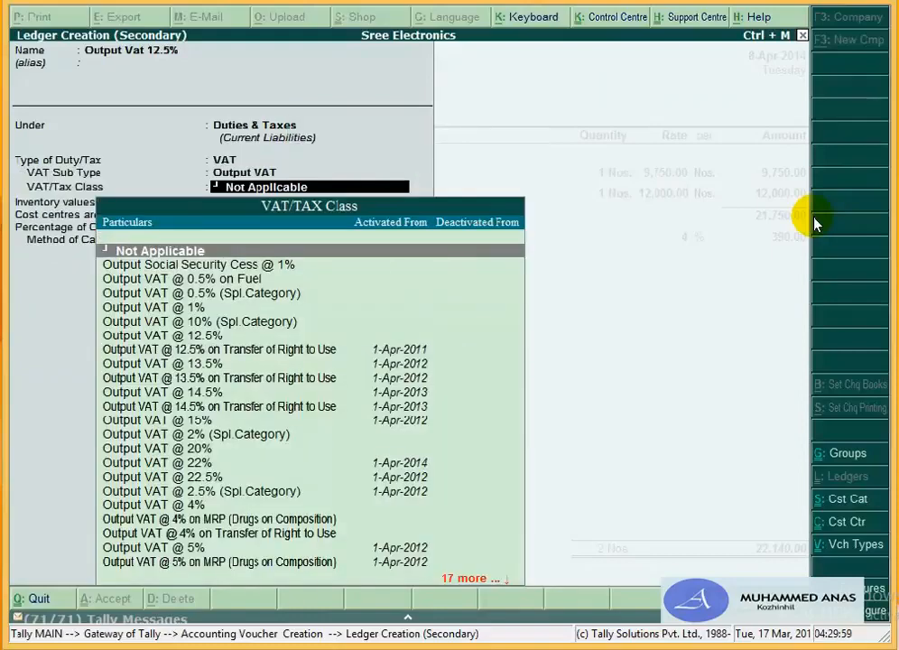
pyautogui.press('Down')
pyautogui.press('Down')
pyautogui.press('Down')
pyautogui.press('Down')
pyautogui.press('Down')
pyautogui.press('Down')
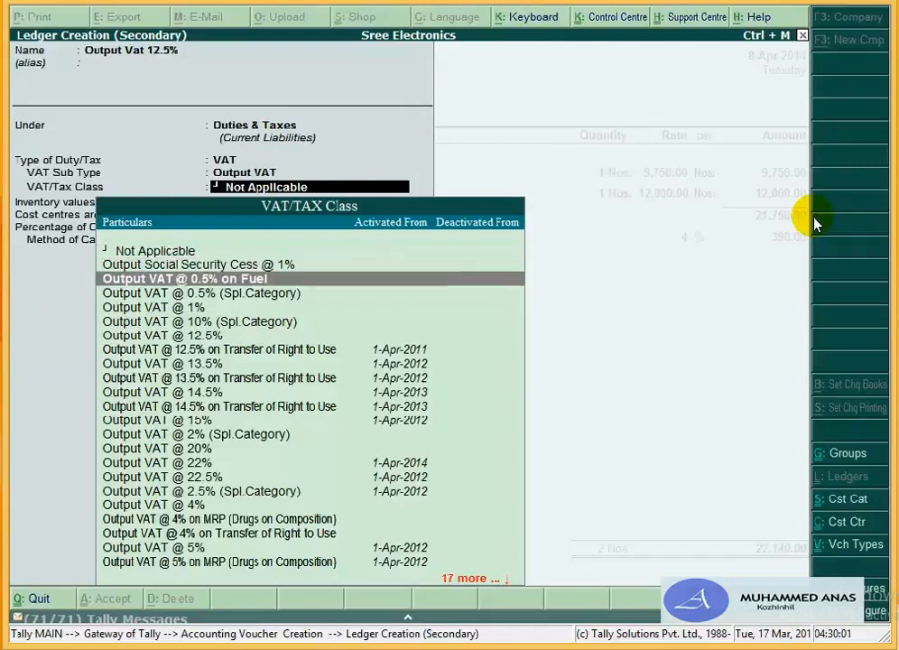
pyautogui.press('Return')
pyautogui.press('Return')
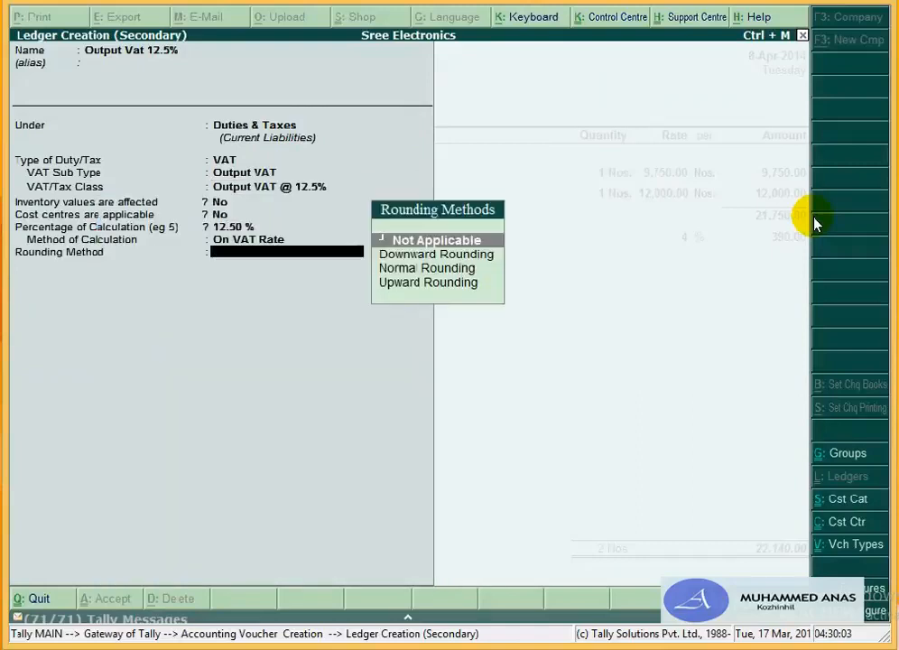
pyautogui.press('Down')
pyautogui.press('Down')
pyautogui.press('Down')
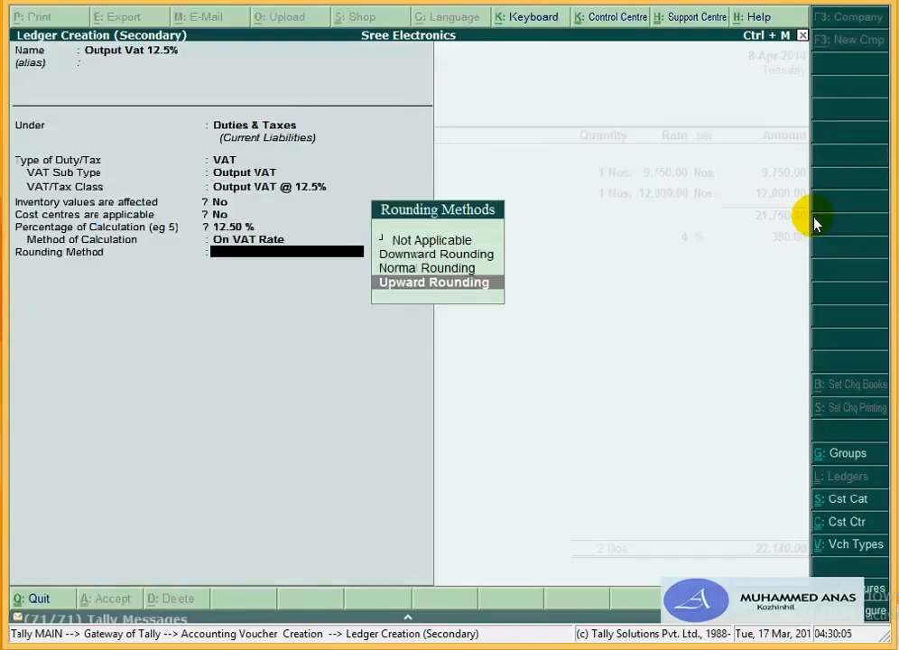
pyautogui.press('Up')
pyautogui.press('Return')
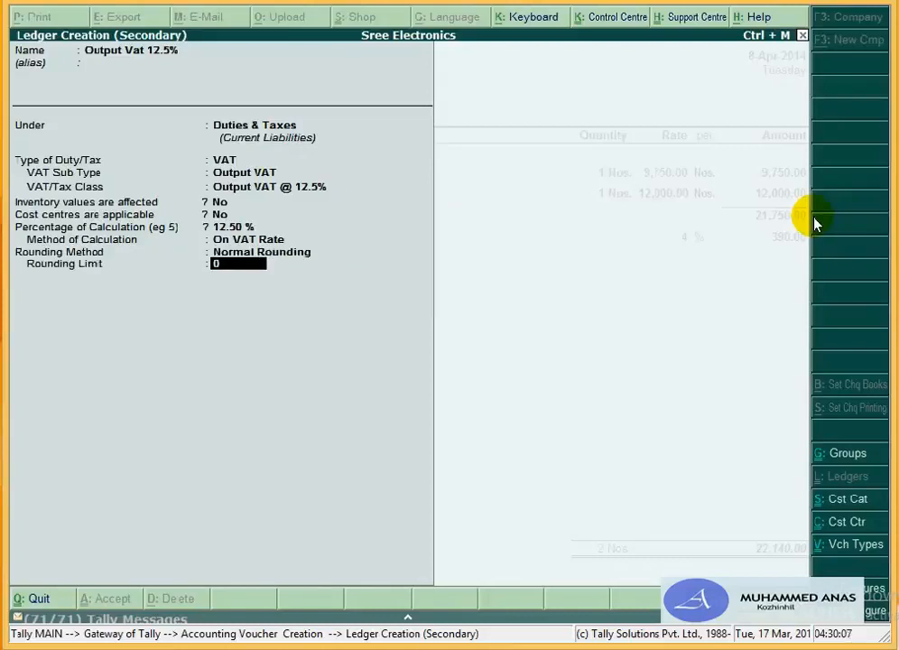
pyautogui.press('Return')
pyautogui.press('Return')
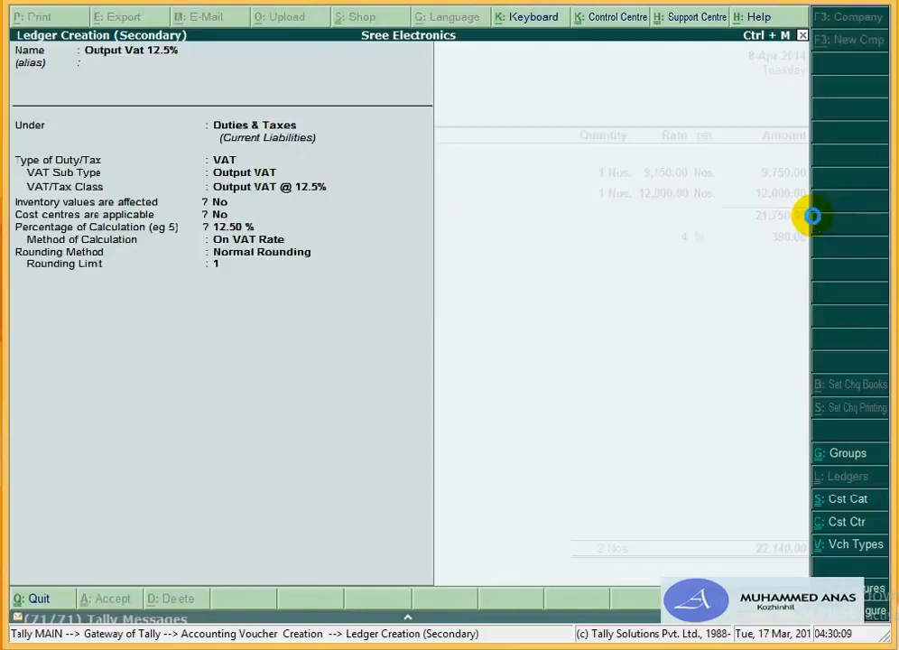
pyautogui.press('Return')
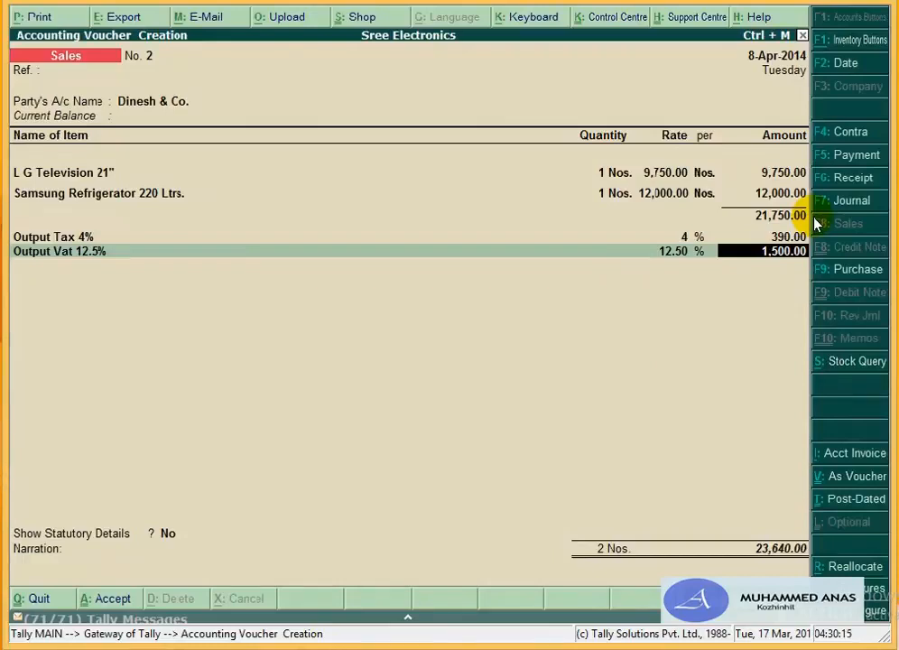
# Step: Alter the Output Tax 4% ledger's name to Output Vat 4%, keeping its 390.00 charge
pyautogui.press('BackSpace')
pyautogui.press('BackSpace')
pyautogui.press('BackSpace')
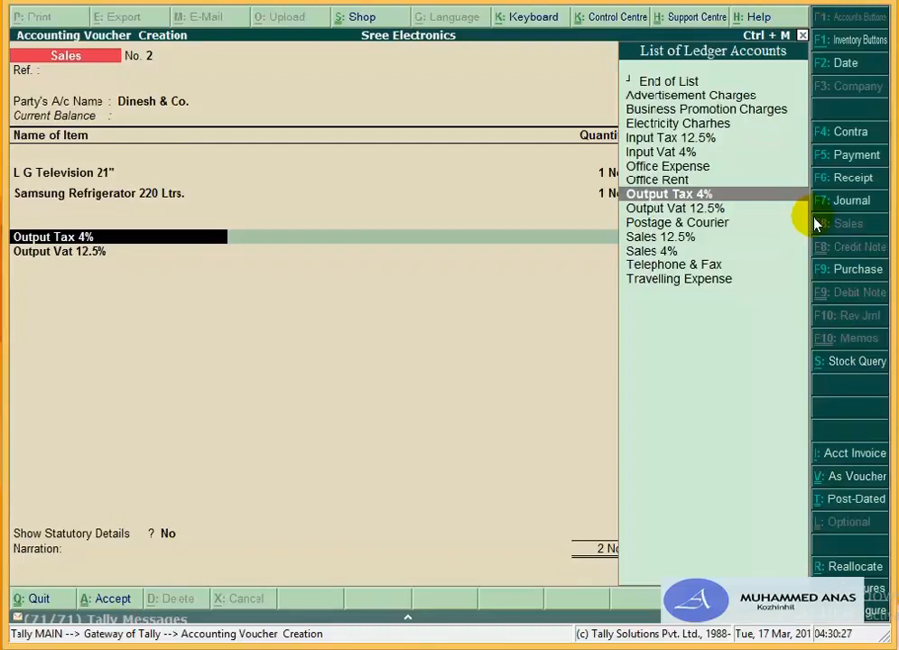
pyautogui.hotkey('ctrl', 'Return')
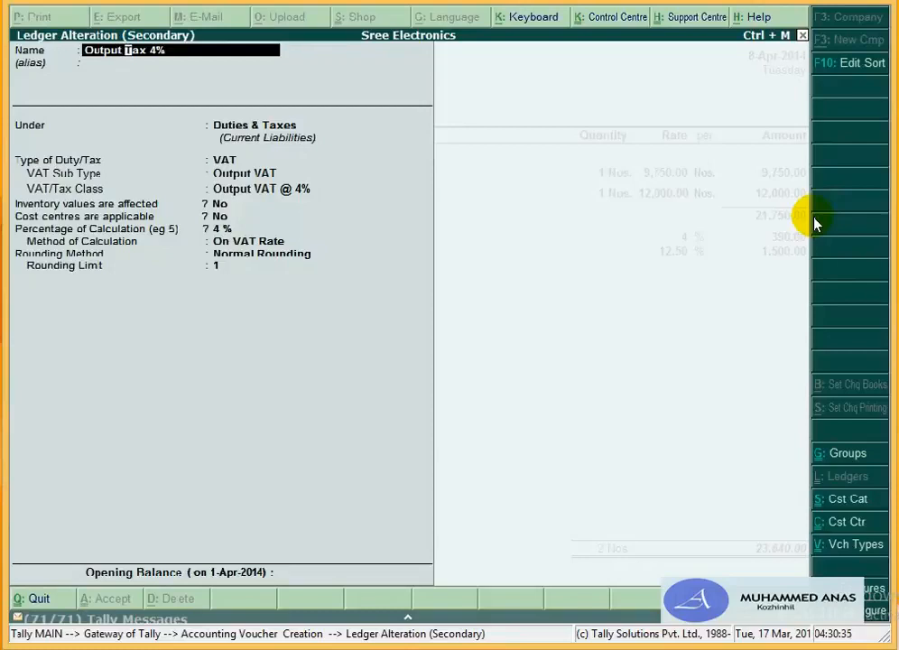
pyautogui.write('Vat')
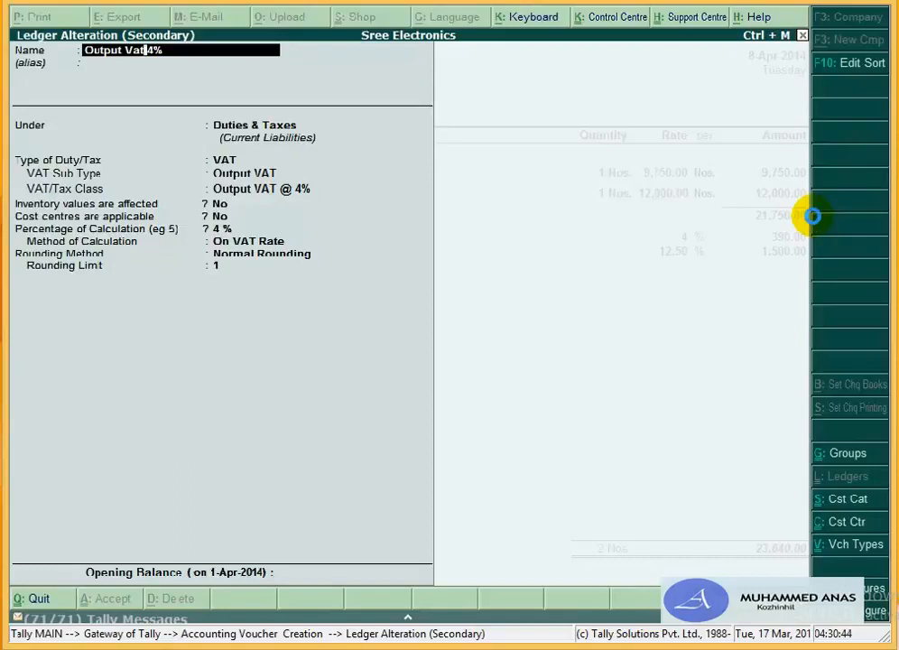
pyautogui.press('Escape')
pyautogui.press('Return')
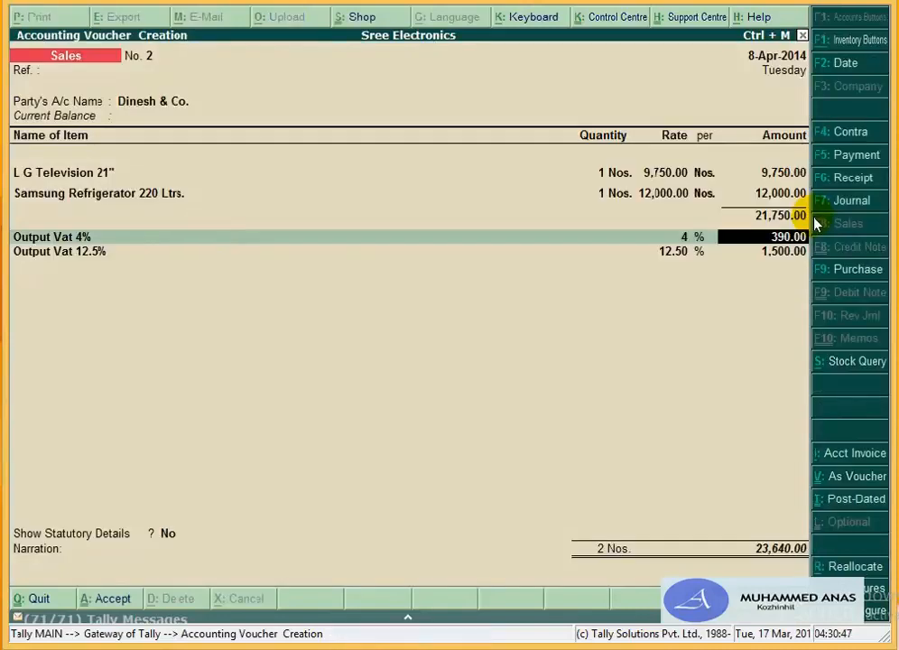
# Step: Show statutory details, confirming 21,750.00 assessable value and 1,890.00 VAT
pyautogui.press('Return')
pyautogui.press('Return')
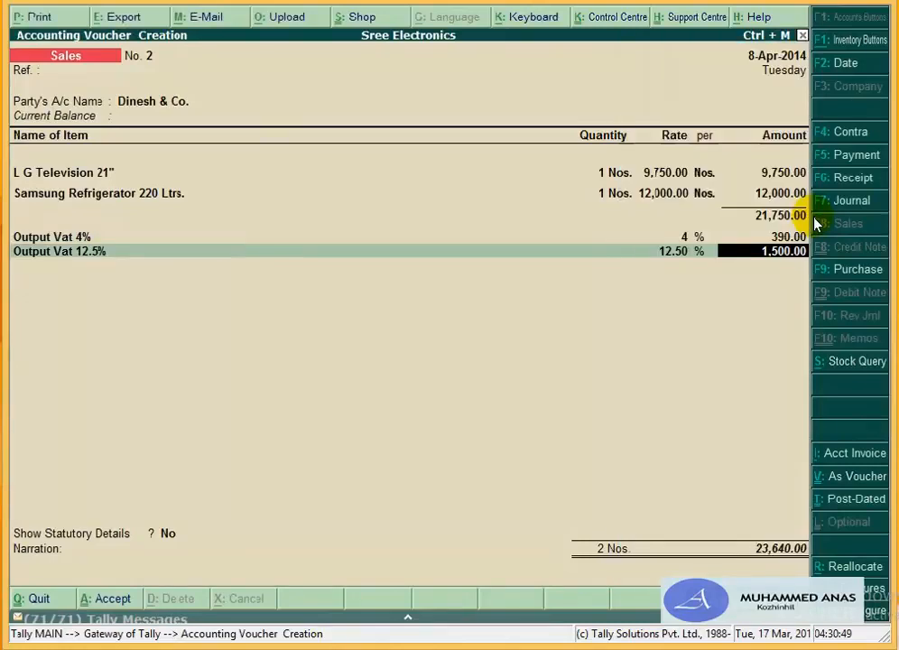
pyautogui.press('Return')
pyautogui.press('Return')
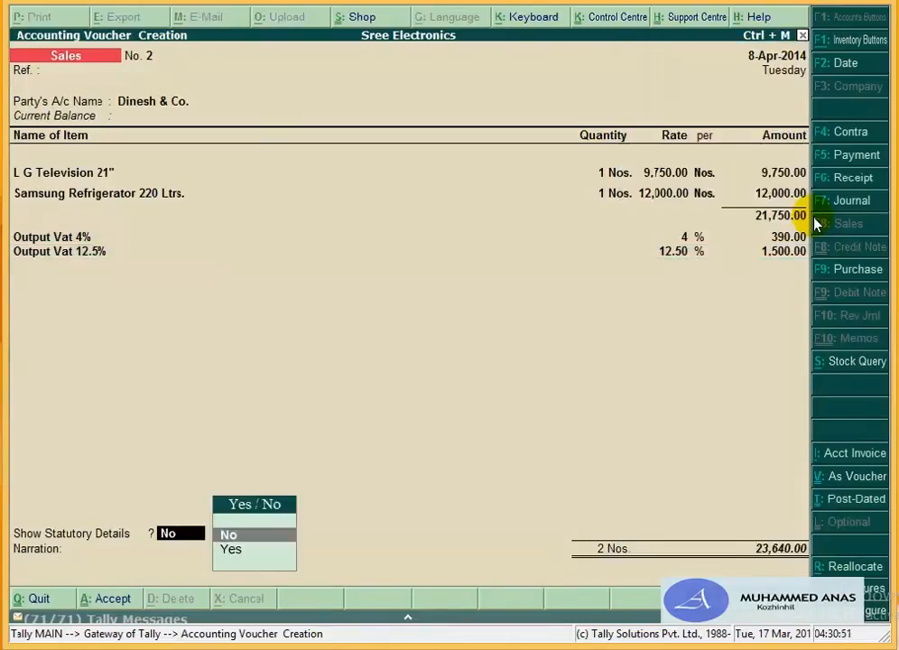
pyautogui.press('Down')
pyautogui.press('Return')
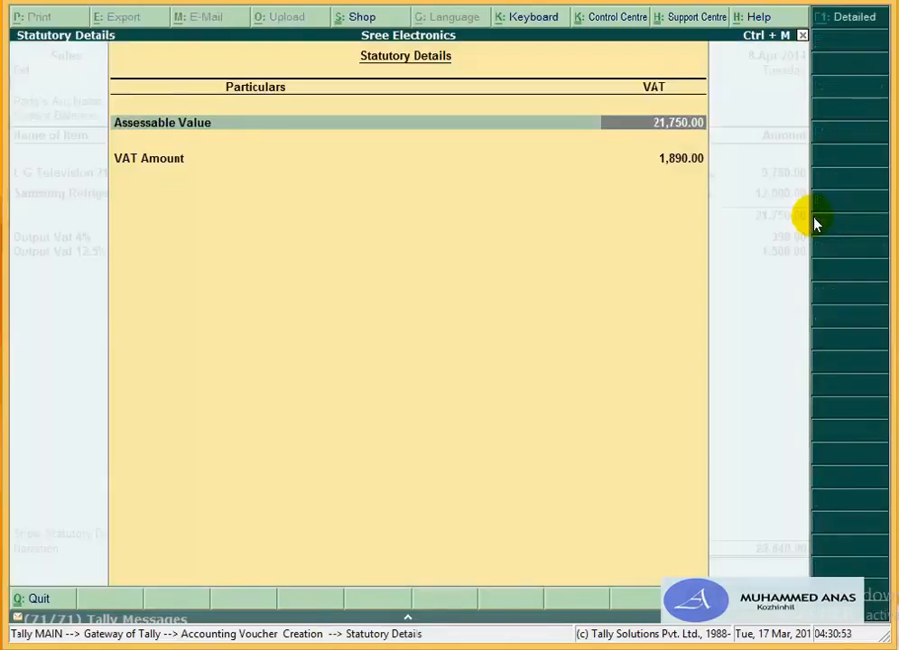
pyautogui.press('Return')
pyautogui.press('Return')
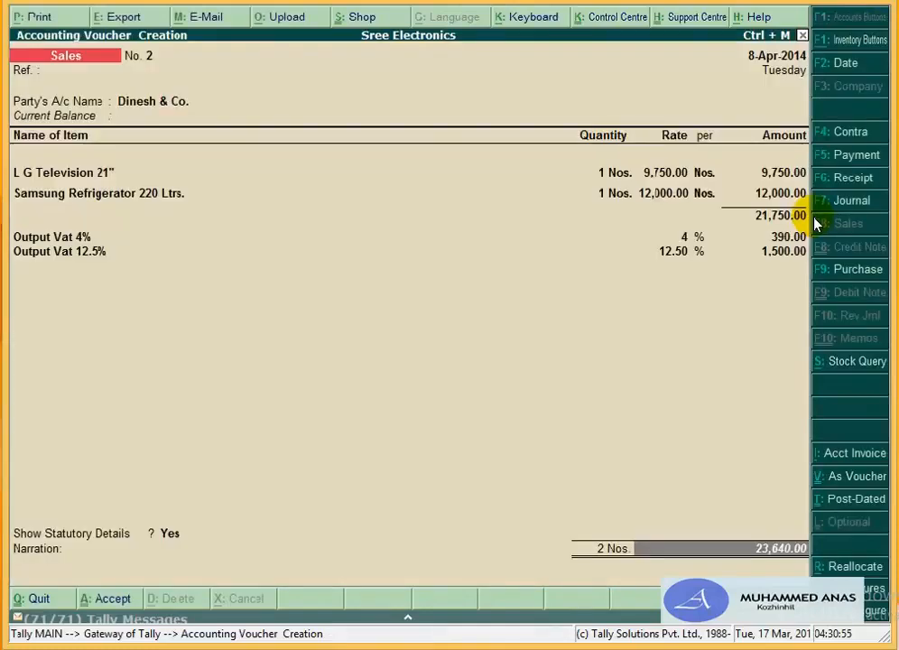
pyautogui.press('Return')
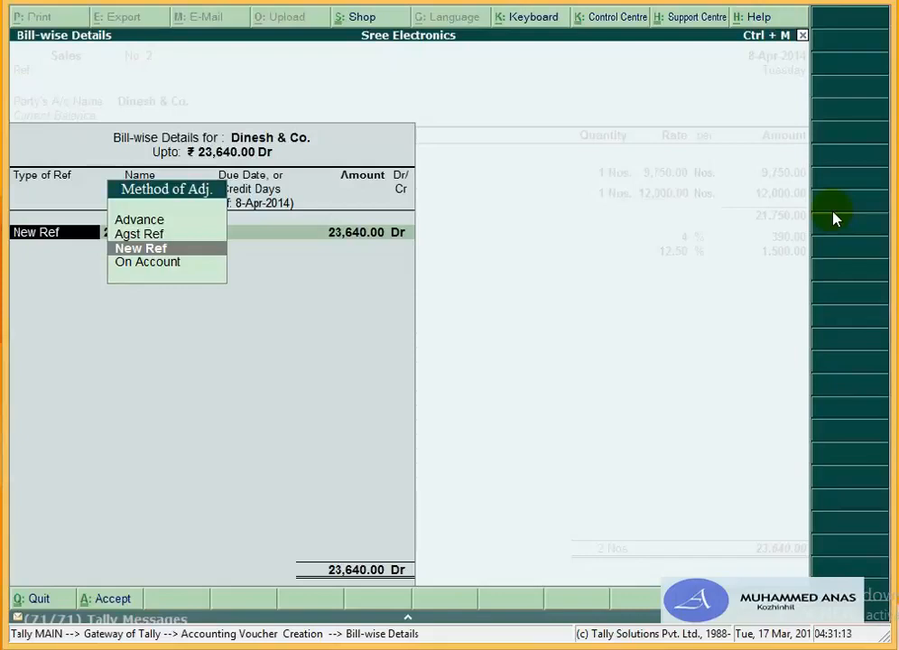
# Step: Record new bill reference 2 for 23,640.00 Dr with 15 days' credit
pyautogui.press('Return')
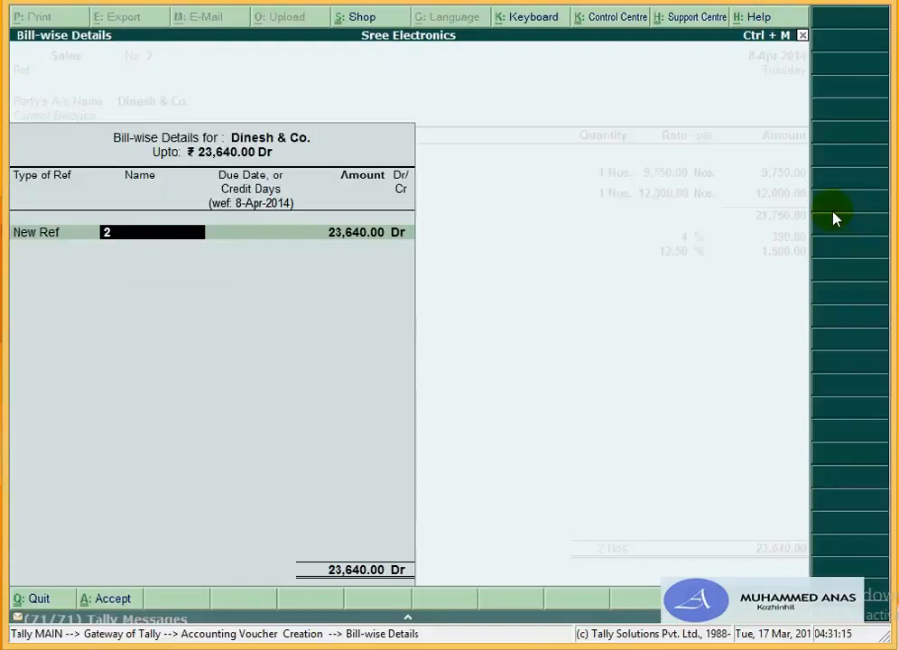
pyautogui.press('Return')
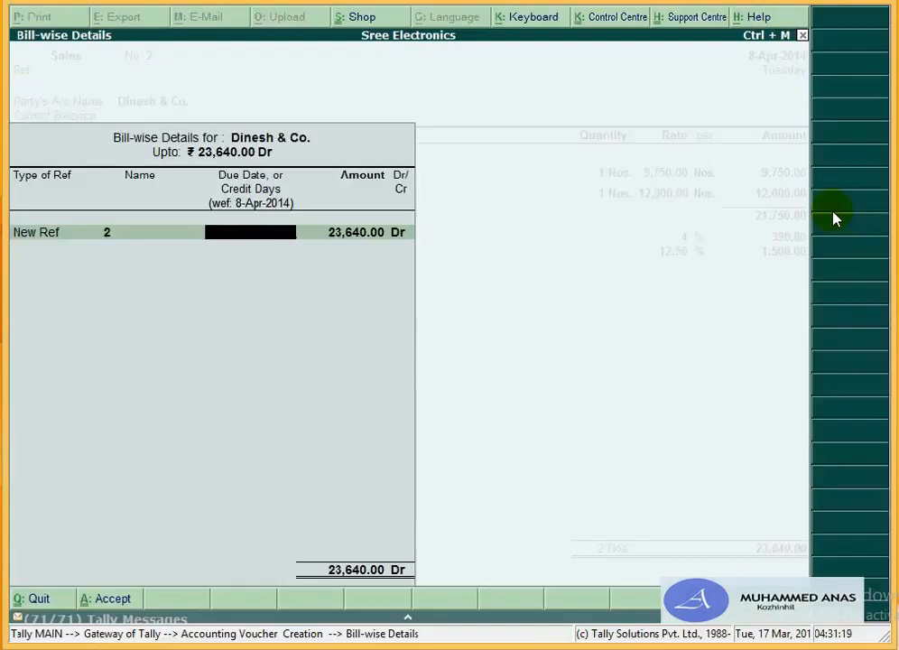
pyautogui.write('15')
pyautogui.press('Return')
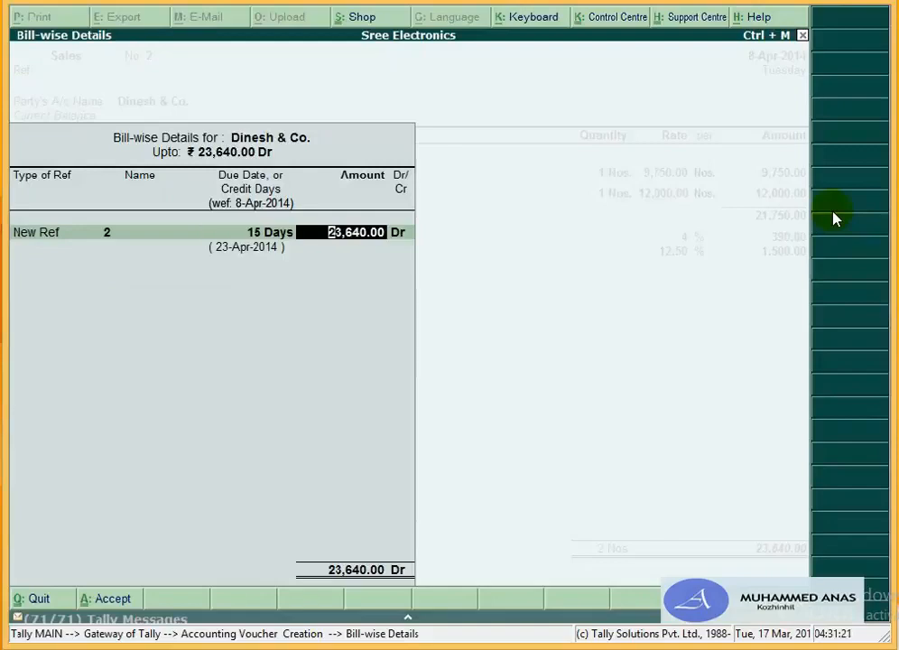
pyautogui.press('Return')
pyautogui.press('Return')
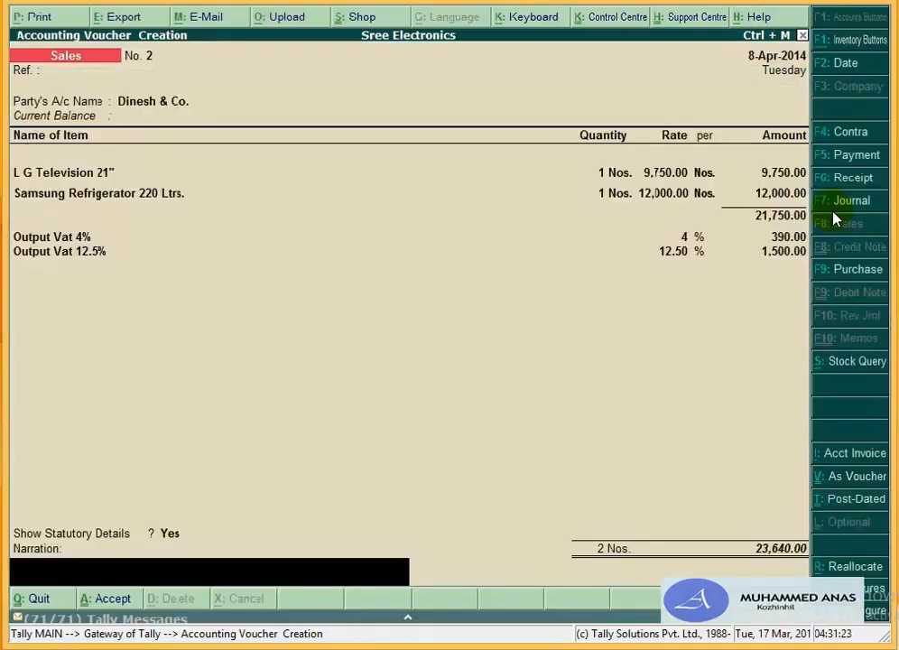
pyautogui.press('Return')
pyautogui.press('Return')
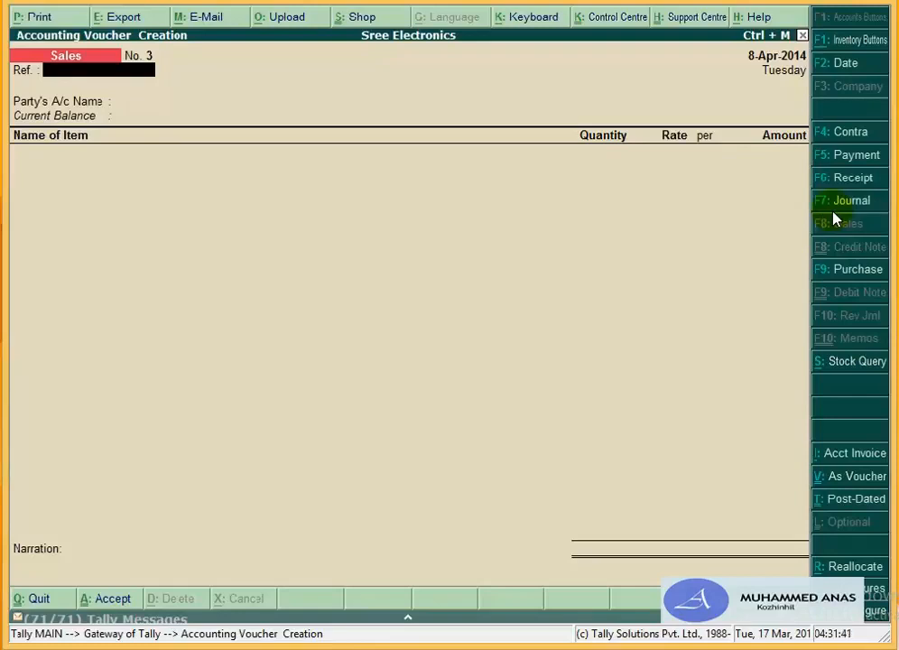
# Step: Quit the blank voucher entry and show the Sales Register, with April sales totalling 33,832.00
pyautogui.press('Escape')
pyautogui.press('y')
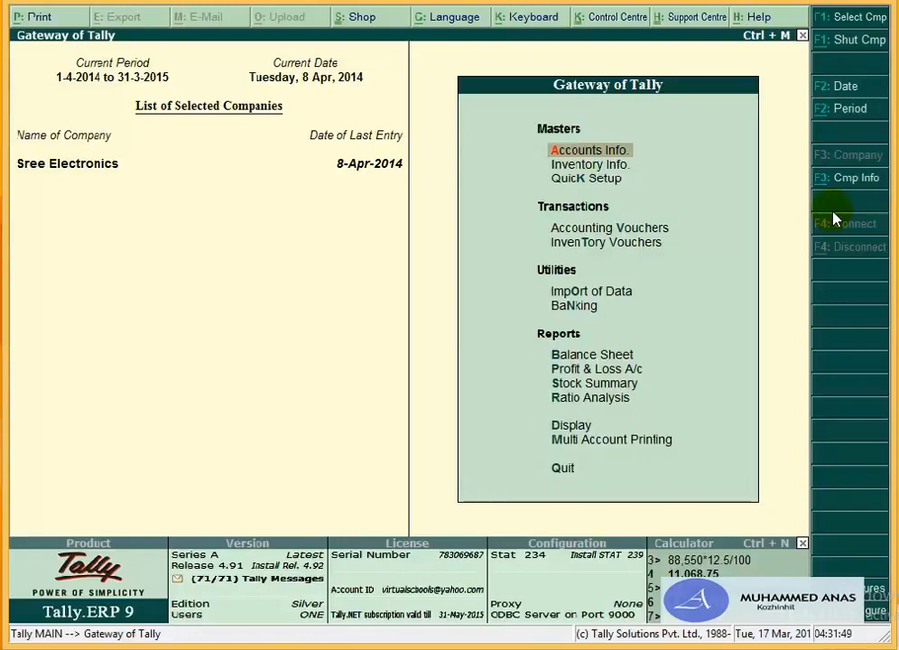
pyautogui.press('d')
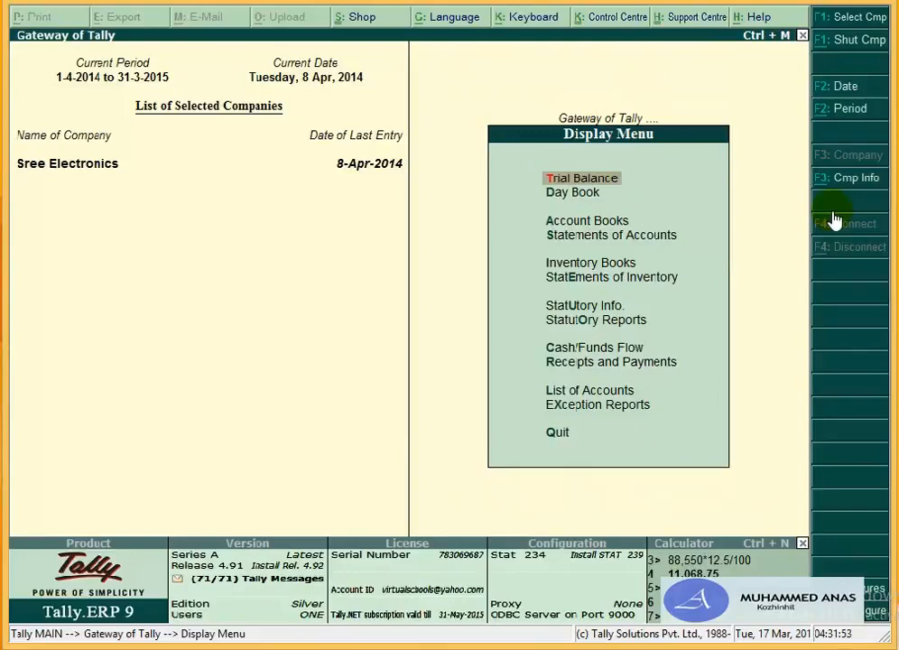
pyautogui.press('a')
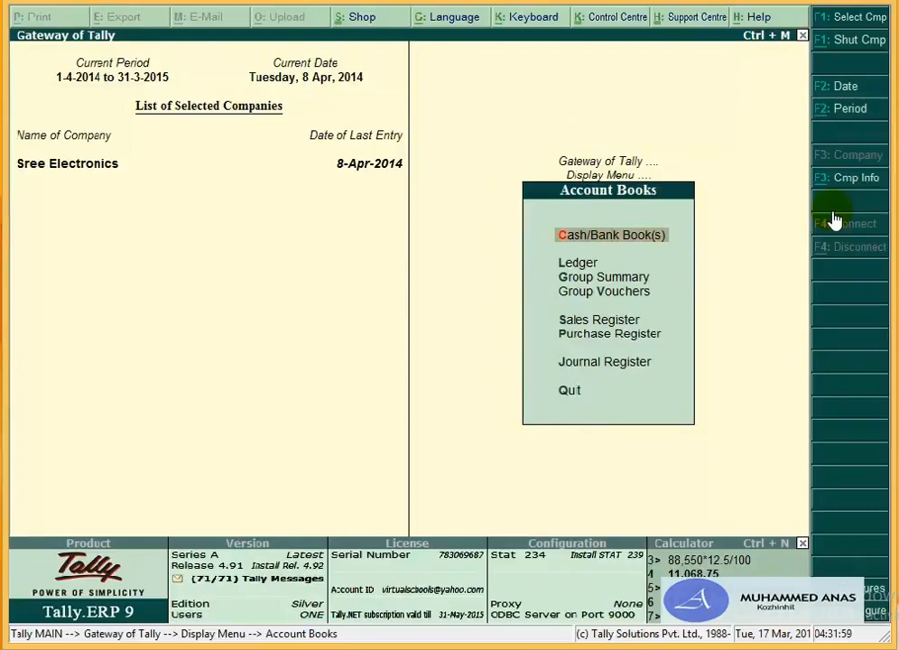
pyautogui.press('s')
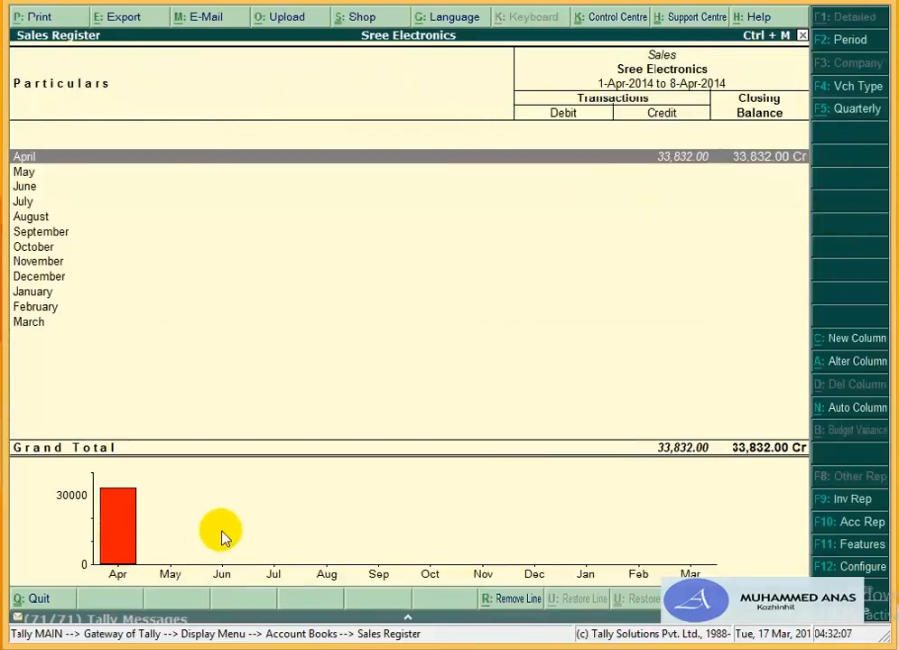
# Step: Inspect April's sales voucher 1 and the detailed view (Sales 12.5% 12,000.00, Output Vat 1,500.00)
pyautogui.press('Return')
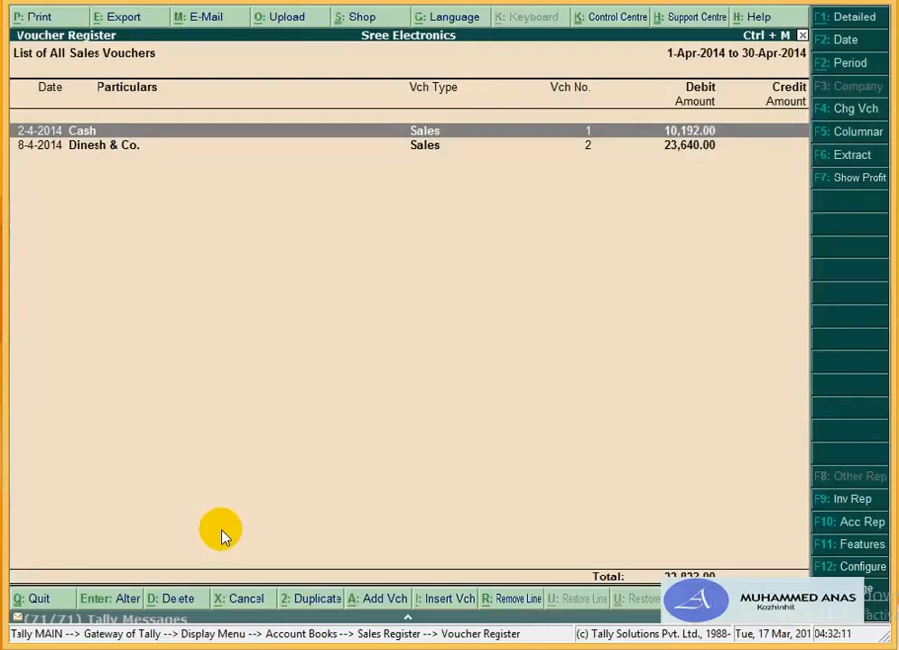
pyautogui.click(221, 529)
pyautogui.press('Return')
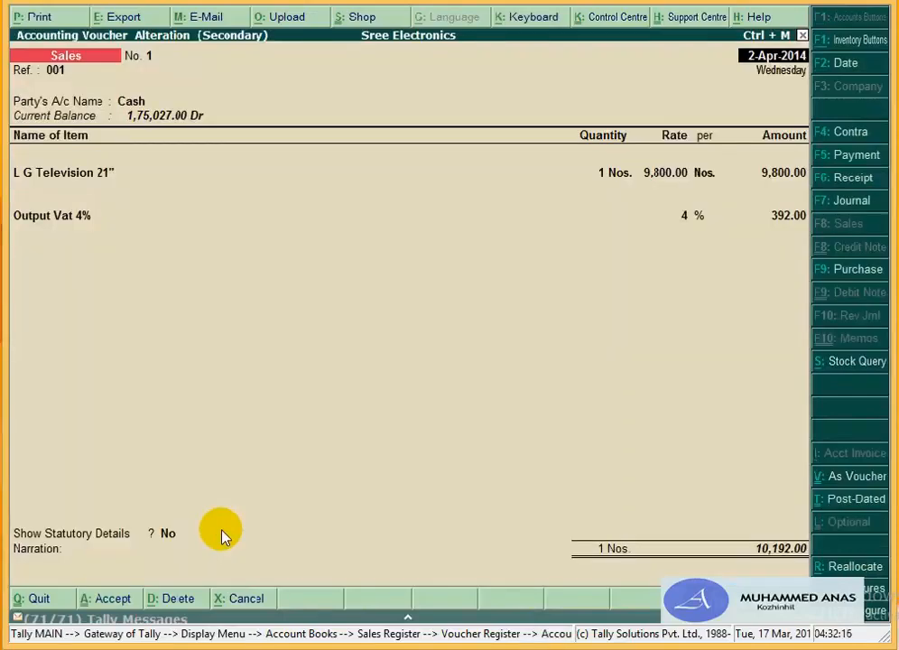
pyautogui.press('Escape')
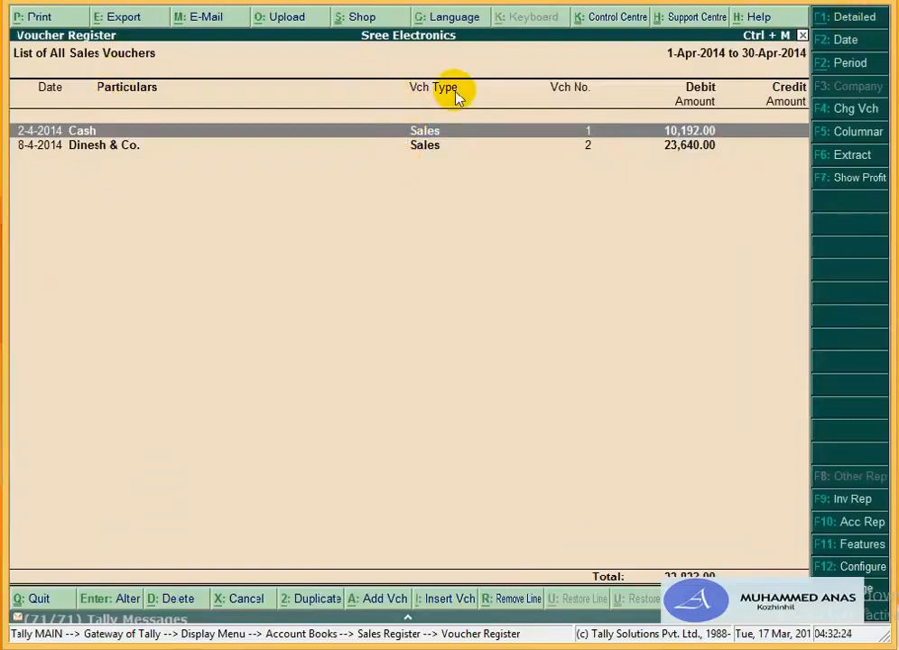
pyautogui.click(844, 22)
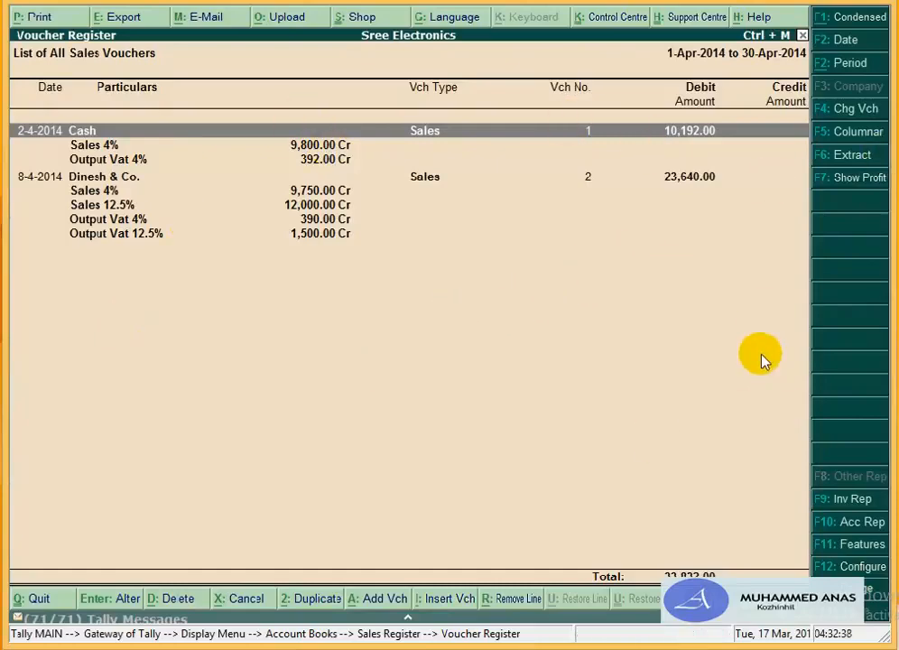
pyautogui.press('Escape')
pyautogui.press('Escape')
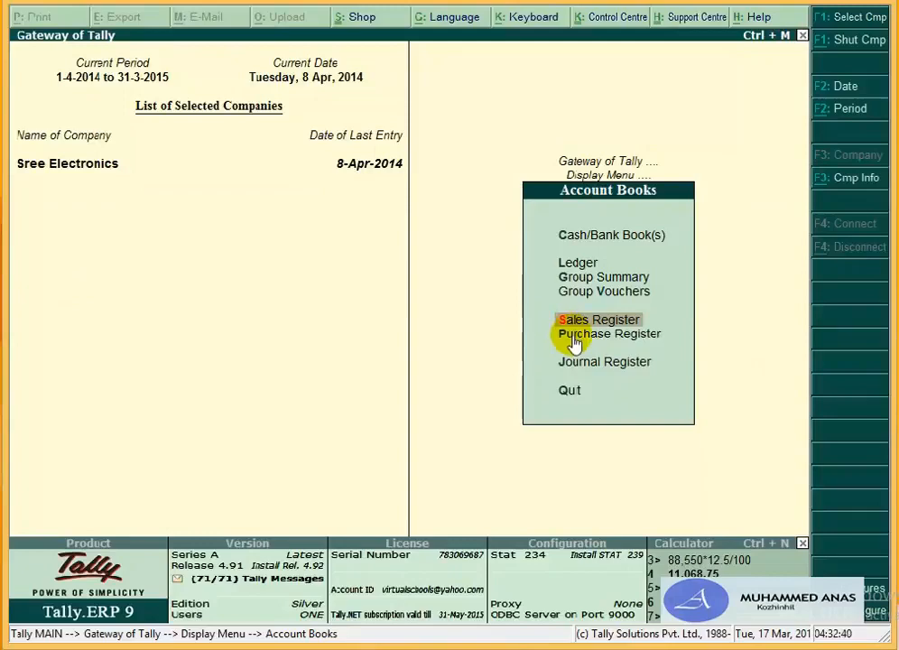
# Step: Open the Purchase Register's April vouchers and view Samsung Electronics India Ltd.'s voucher no. 1
pyautogui.press('Down')
pyautogui.press('Return')
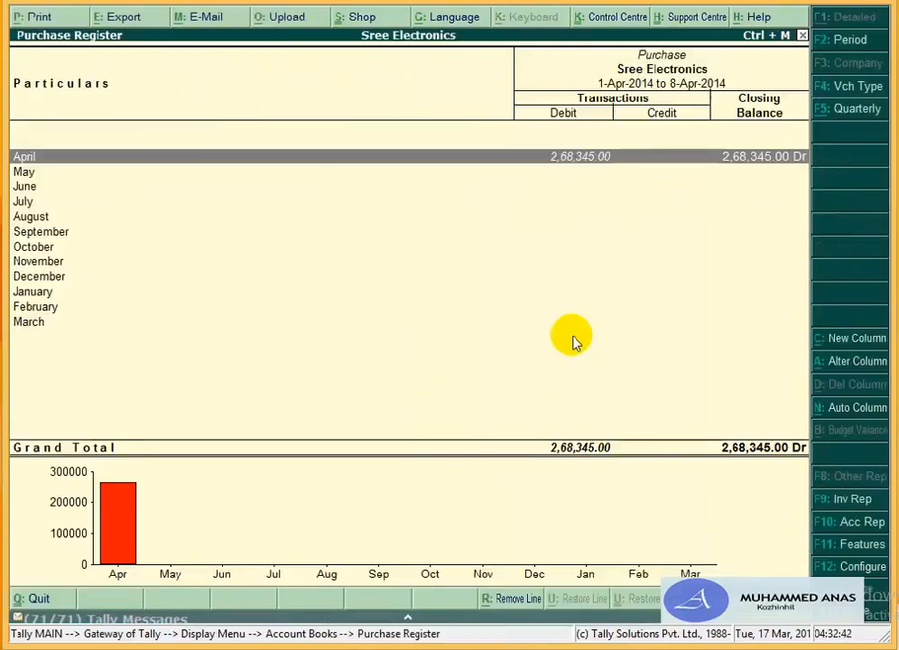
pyautogui.press('Return')
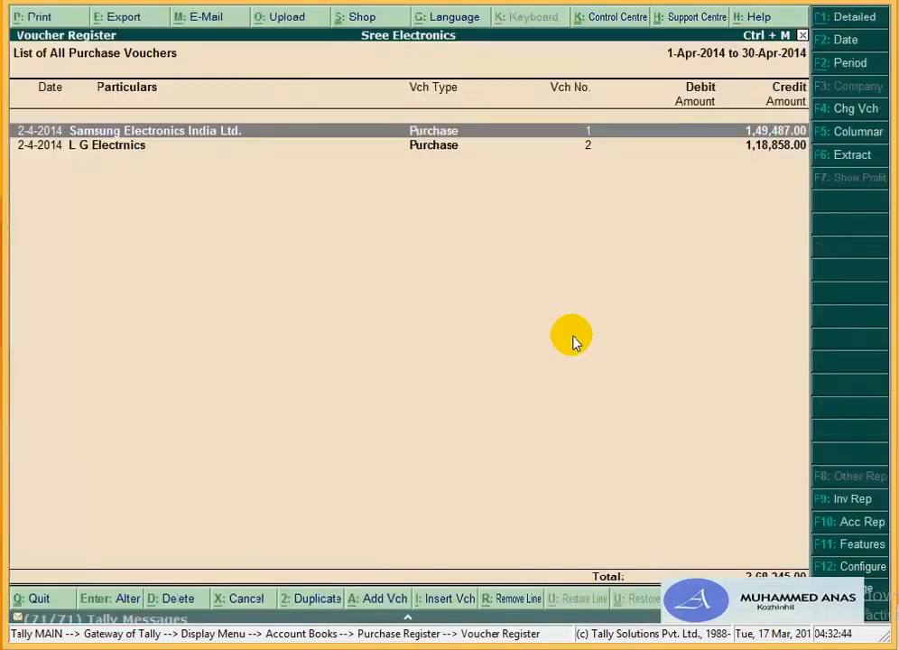
pyautogui.press('Return')
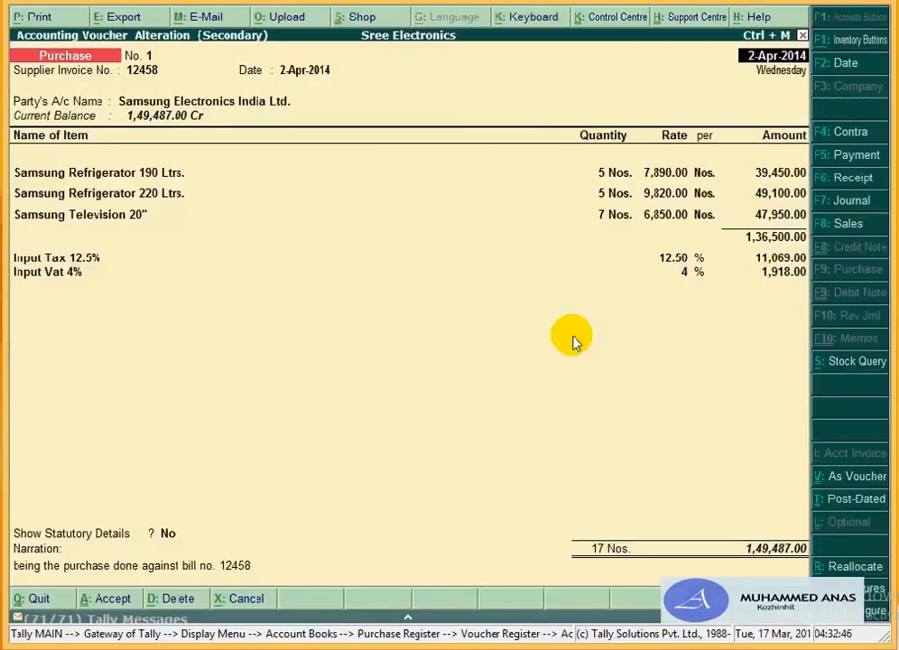
# Step: Quit the purchase voucher without changes and return to the Display Menu
pyautogui.press('Escape')
pyautogui.press('y')
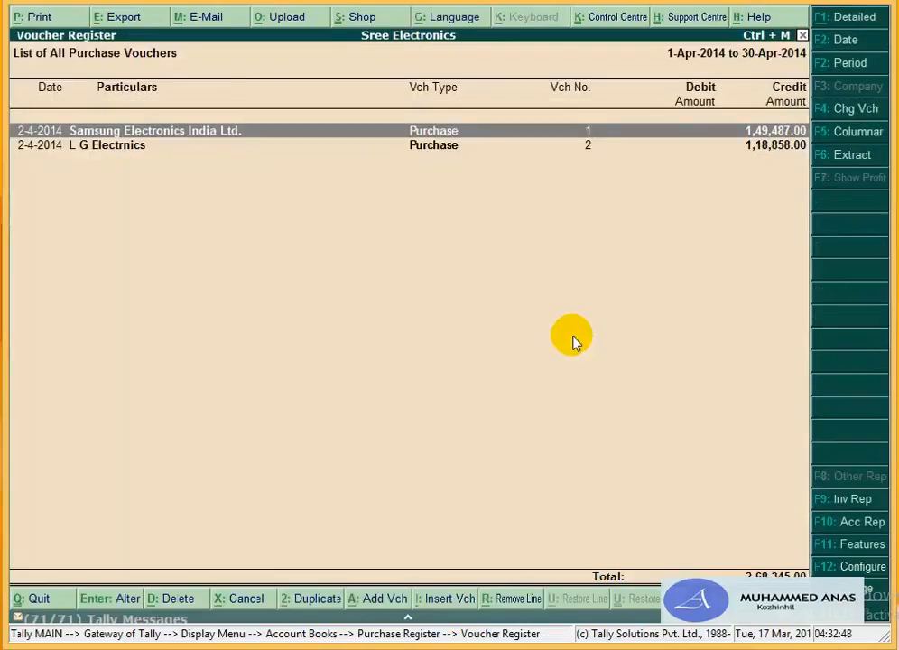
pyautogui.press('Escape')
pyautogui.press('Escape')
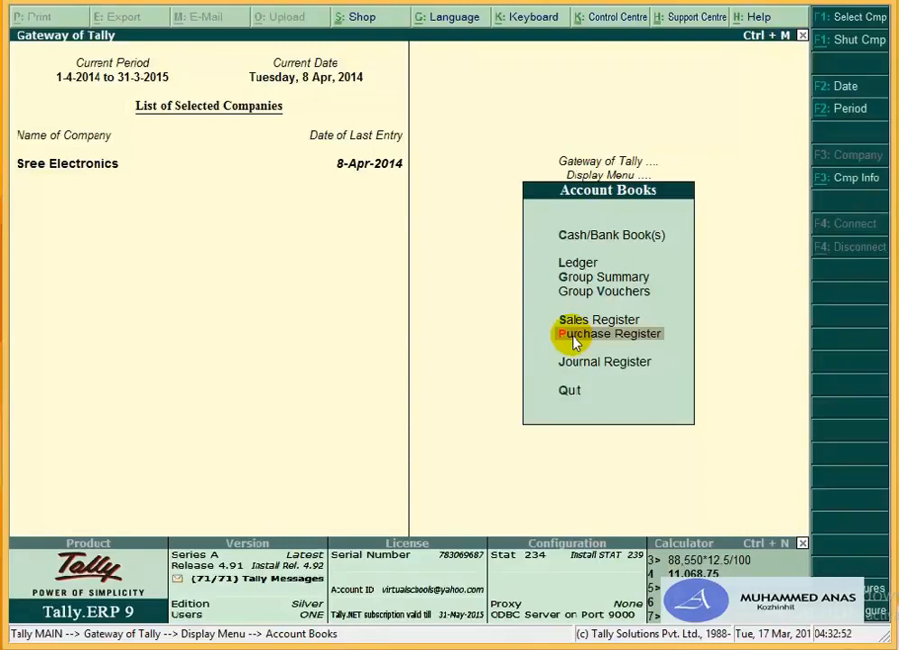
pyautogui.press('Escape')
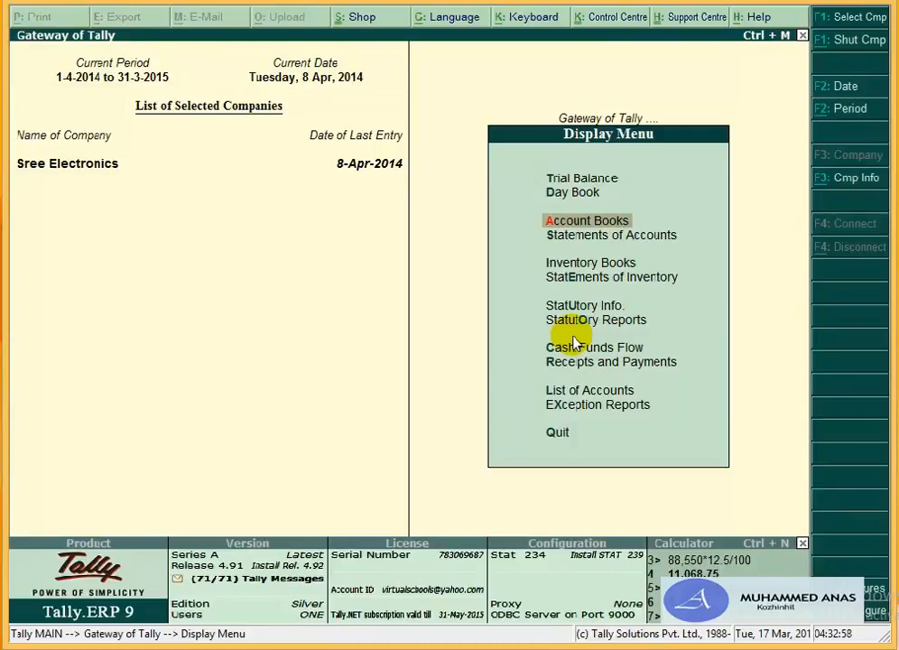
# Step: In Inventory Books, check the empty monthly stock summary for Goderej Refrigerator 220 Ltrs
pyautogui.press('Down')
pyautogui.press('Down')
pyautogui.press('Return')
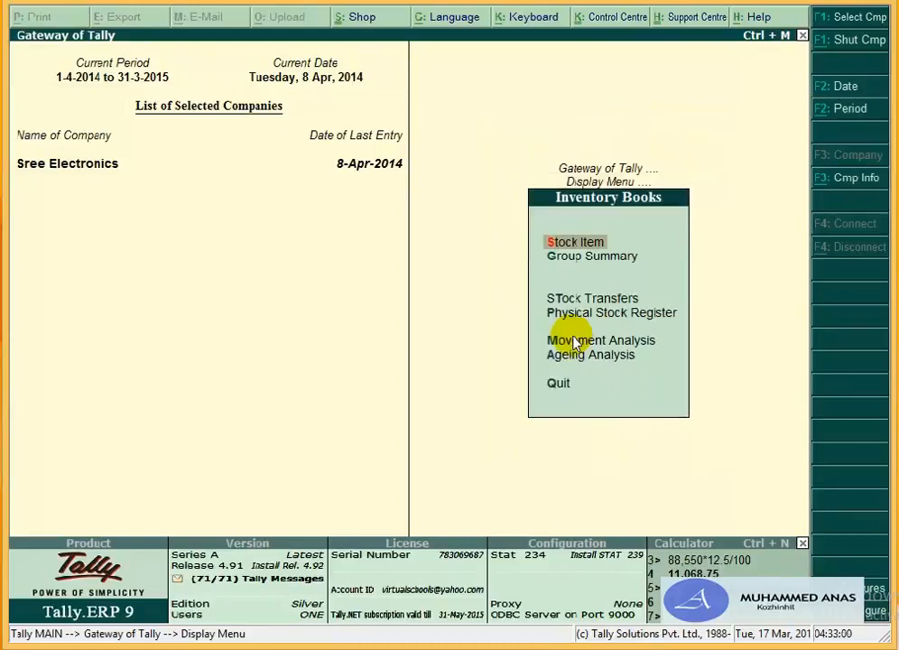
pyautogui.press('Return')
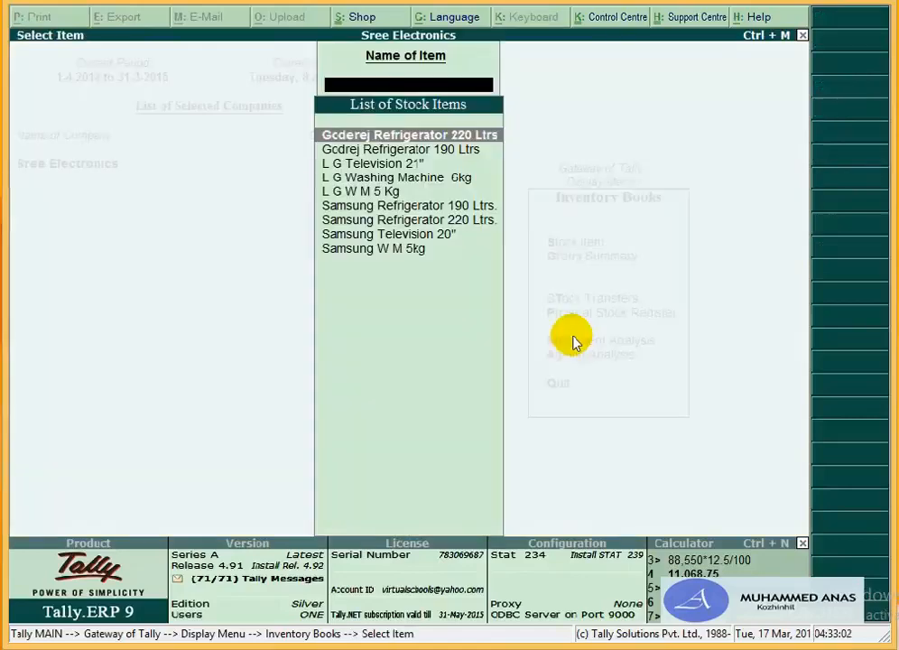
pyautogui.press('Return')
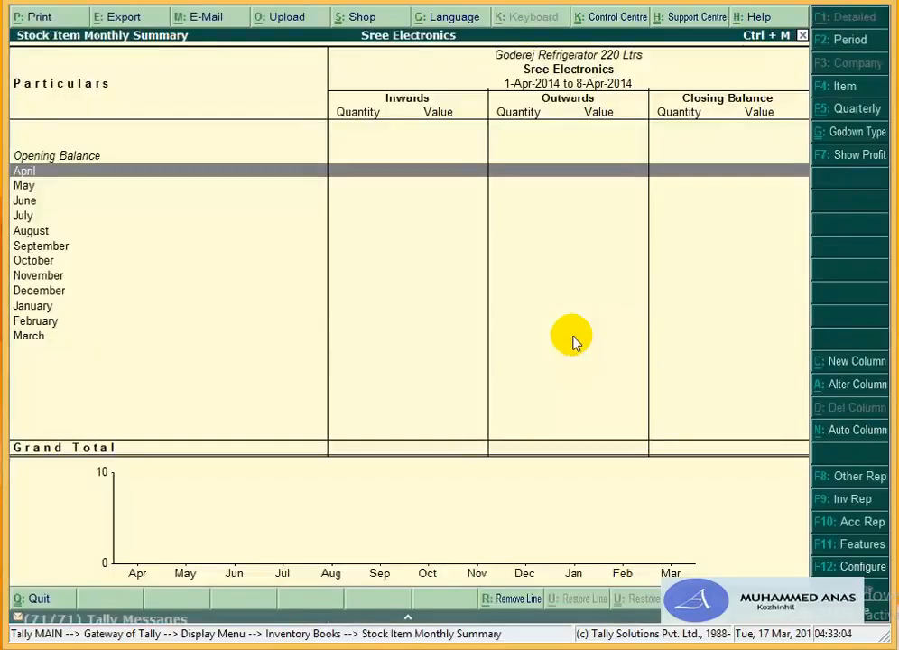
pyautogui.press('Escape')
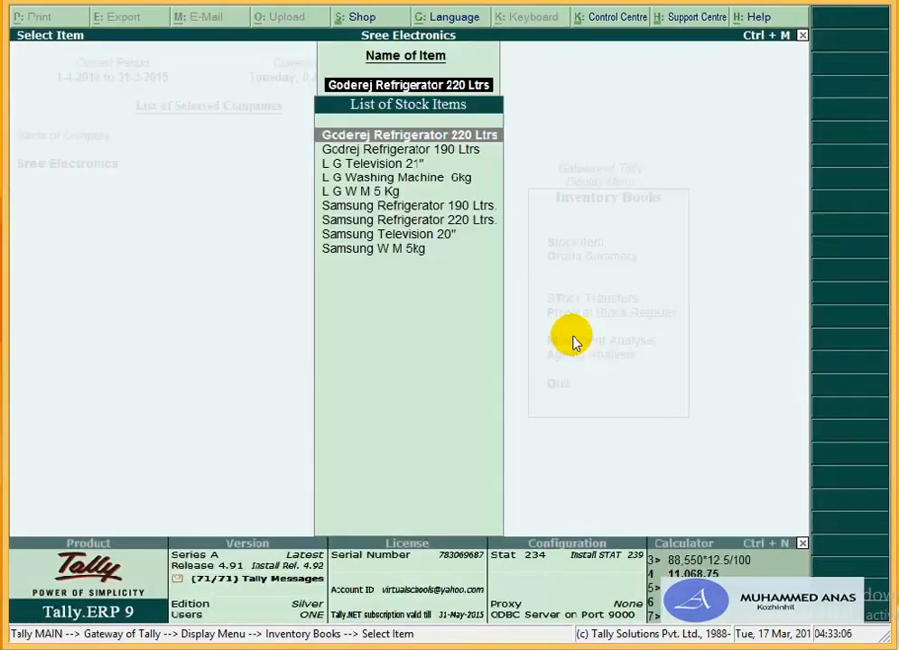
pyautogui.press('Escape')
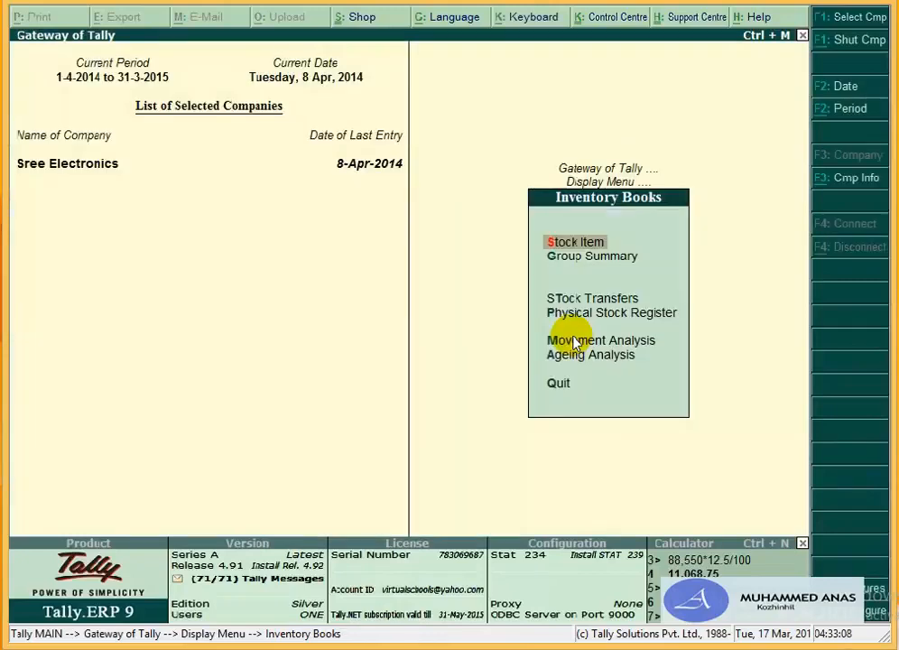
# Step: Trace Refrigerator group stock to Samsung Refrigerator 190 Ltrs' April purchase of 5 Nos, closing 39,450.00
pyautogui.press('Return')
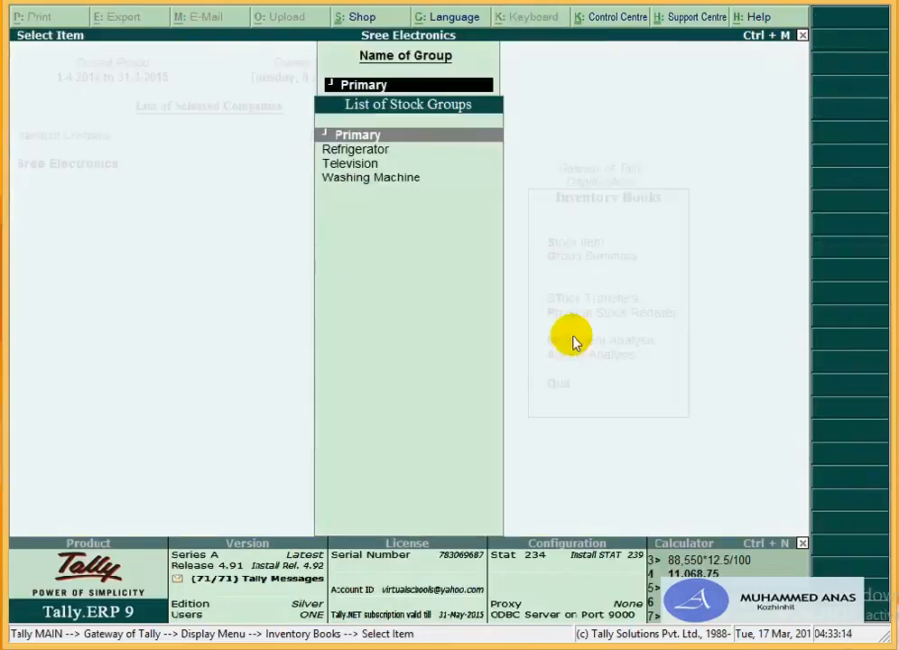
pyautogui.press('Down')
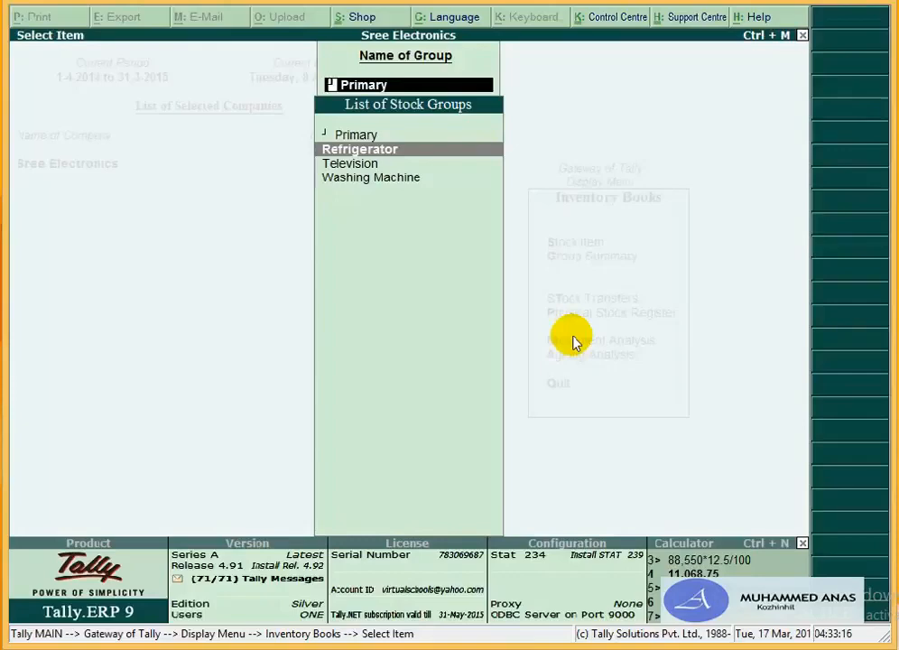
pyautogui.press('Return')
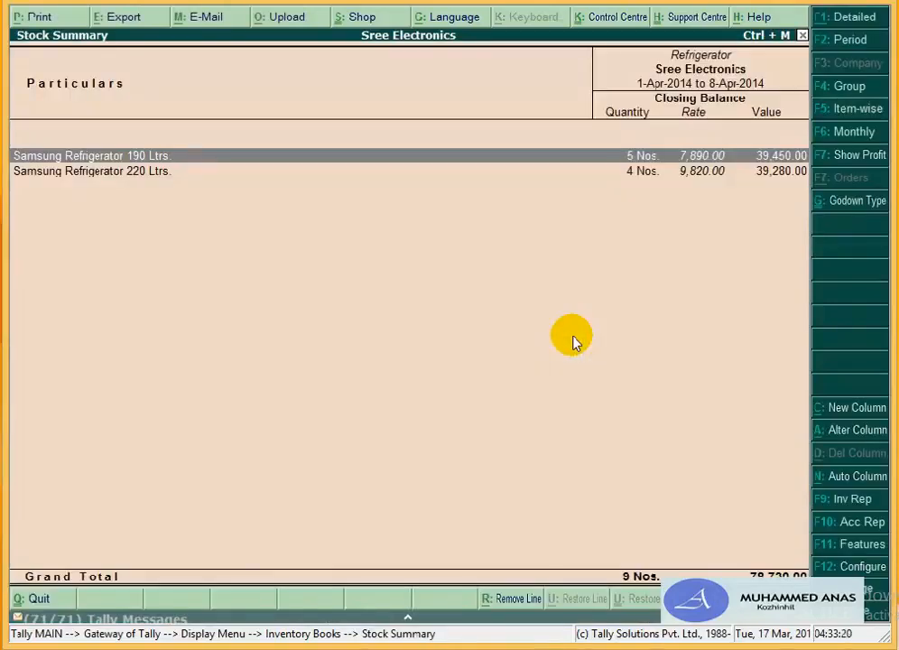
pyautogui.press('Return')
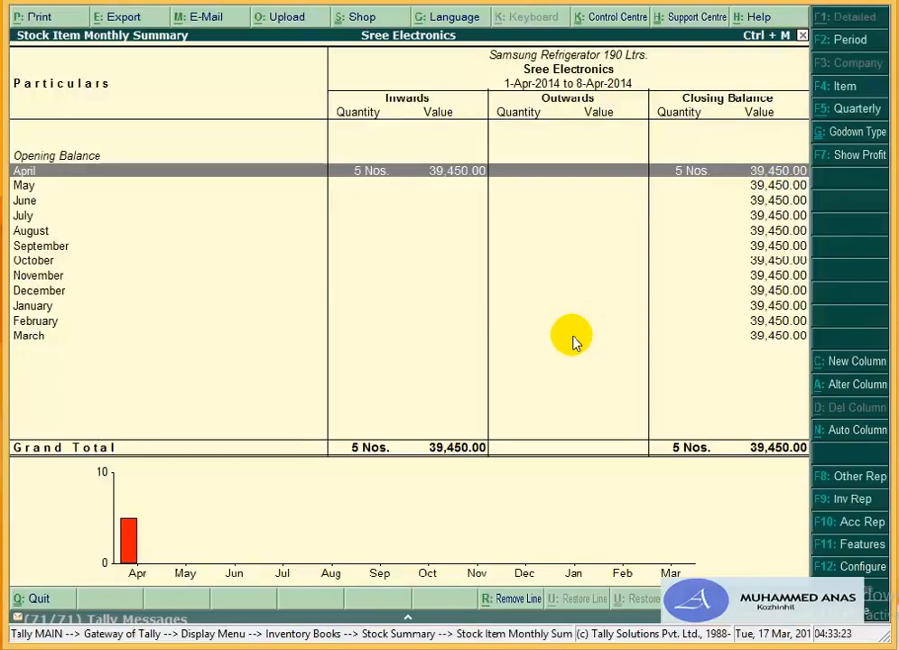
pyautogui.press('Return')
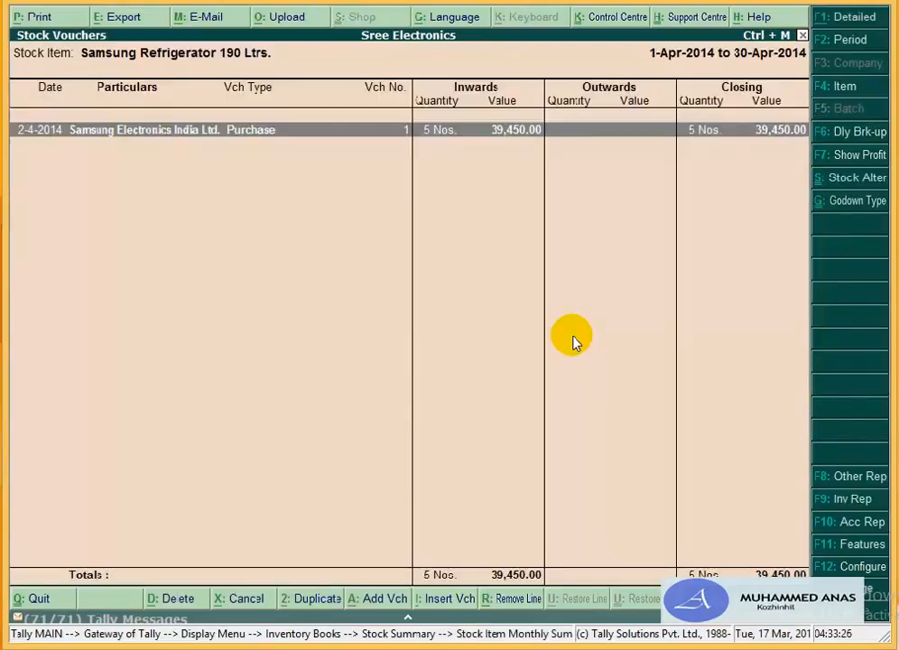
pyautogui.press('Escape')
pyautogui.press('Escape')
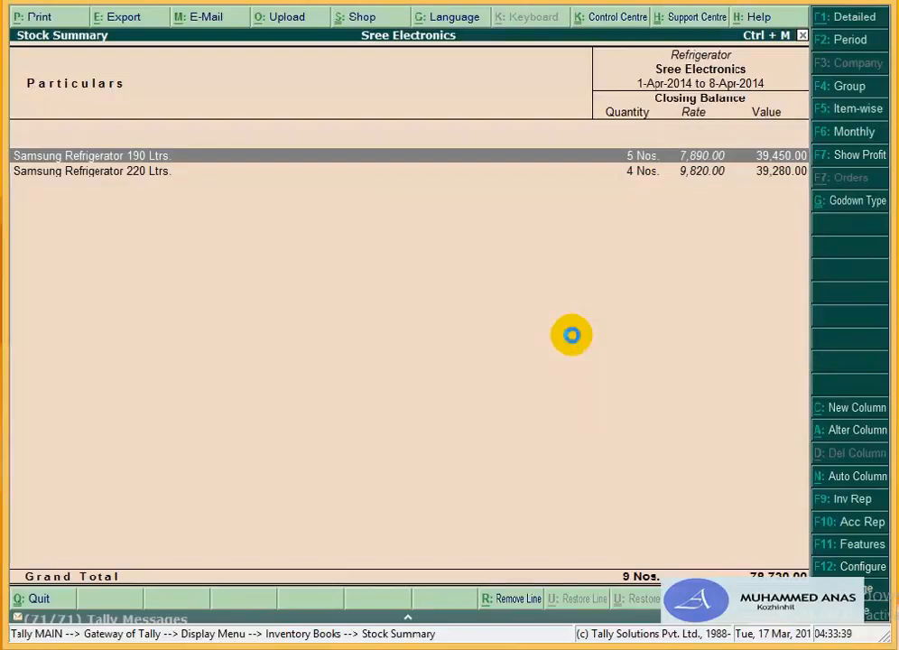
pyautogui.press('Return')
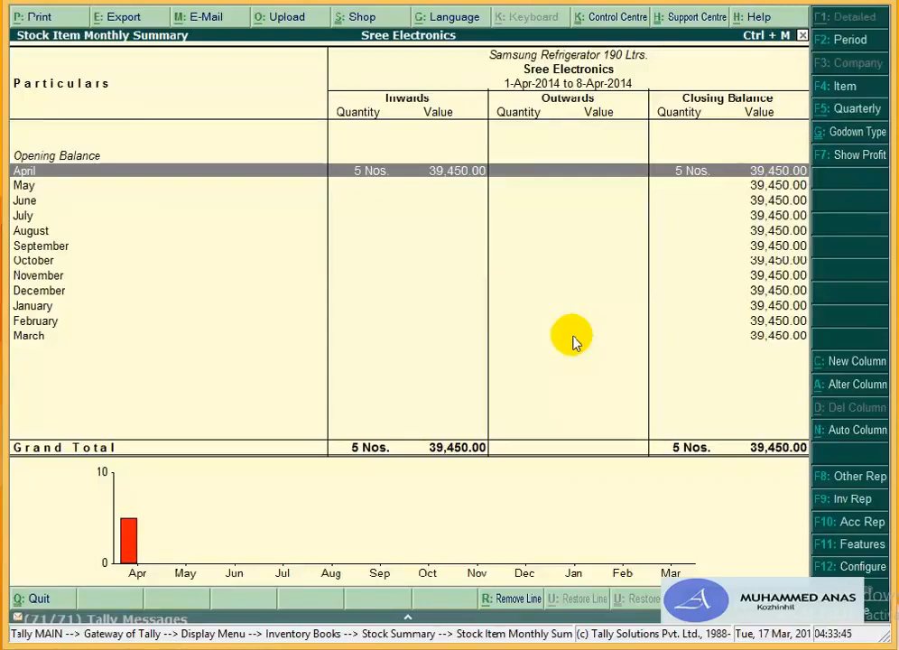
pyautogui.press('Escape')
pyautogui.press('Escape')
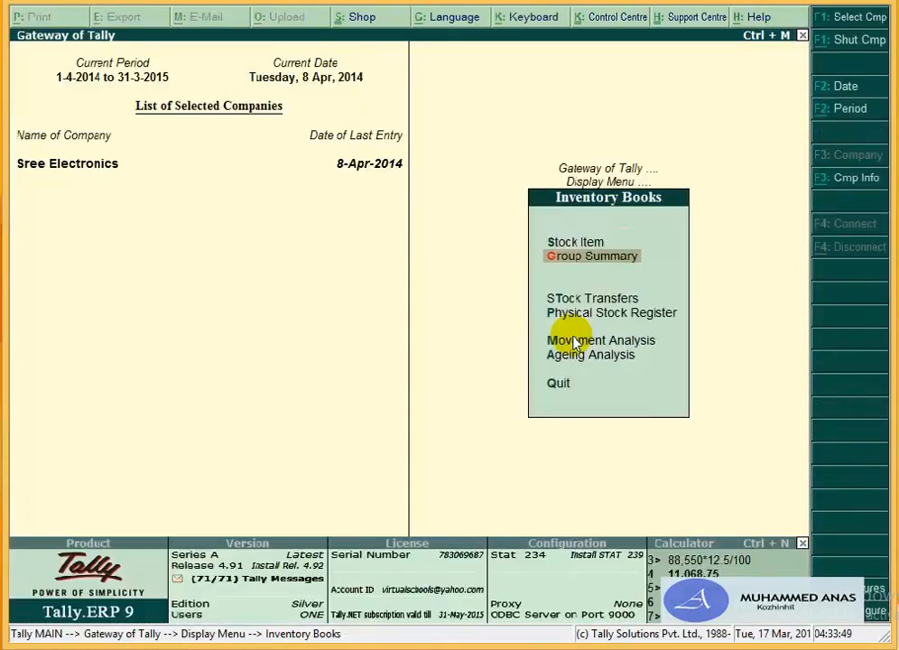
# Step: Run a Stock Query on Goderej Refrigerator 220 Ltrs, confirming a 0 Nos closing balance
pyautogui.press('Escape')
pyautogui.press('Down')
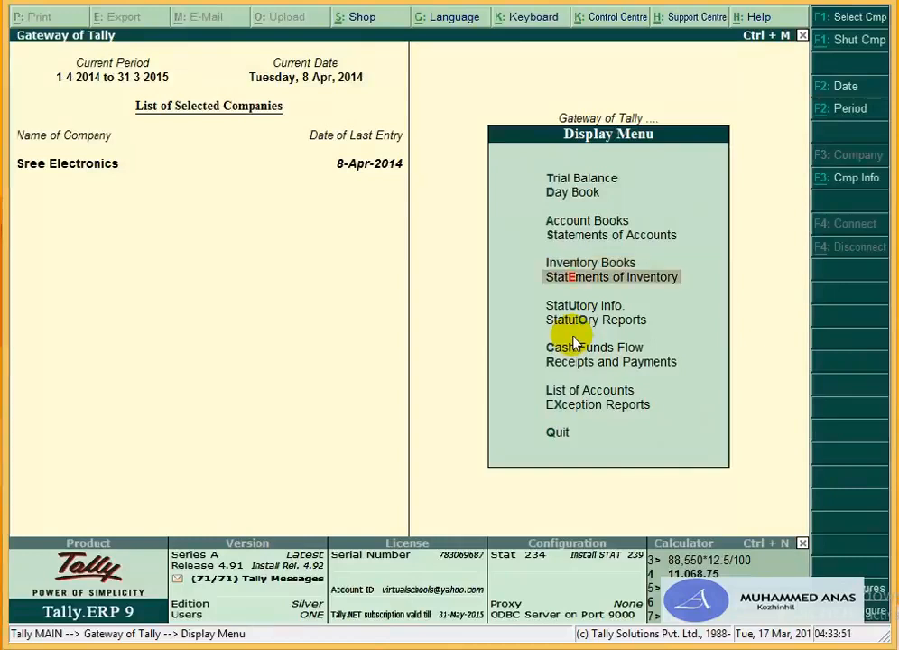
pyautogui.press('Return')
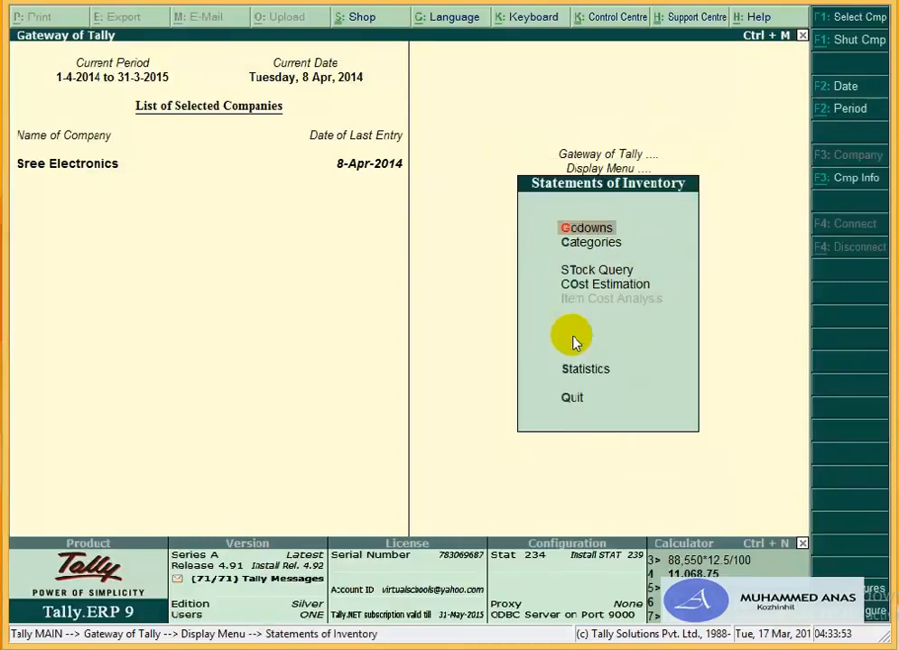
pyautogui.press('t')
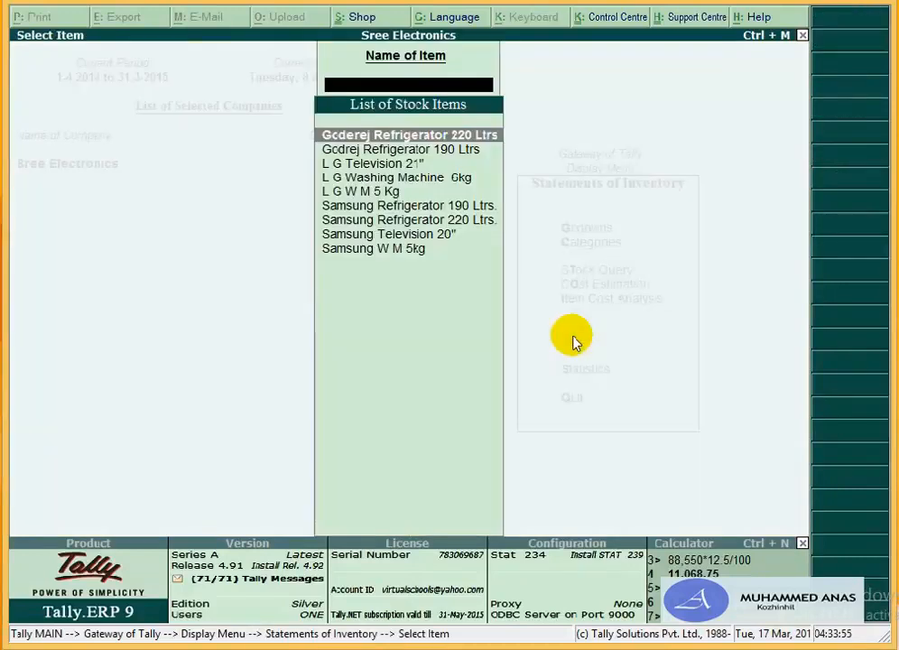
pyautogui.press('Return')
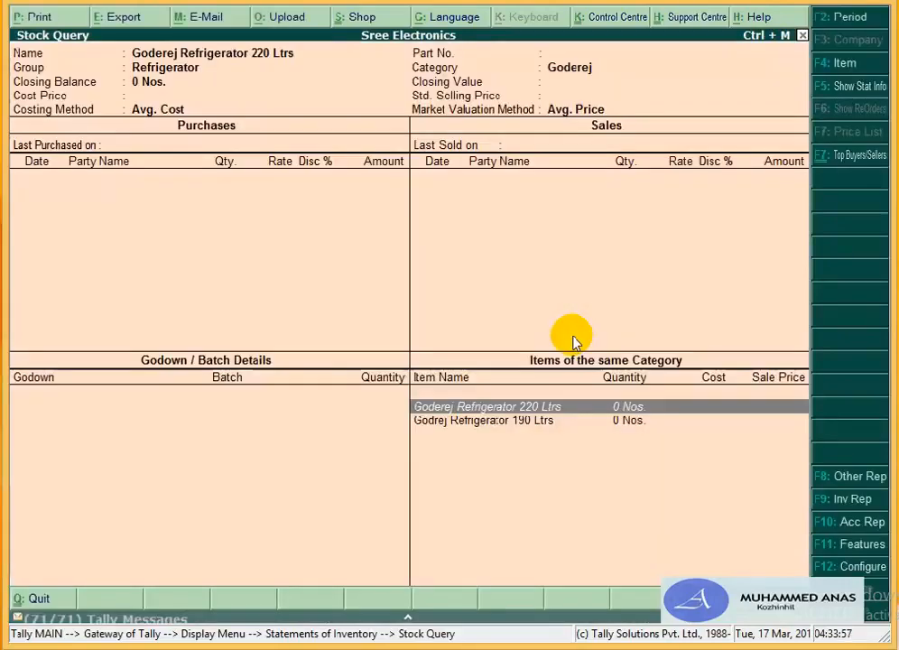
pyautogui.press('Escape')
pyautogui.press('Escape')
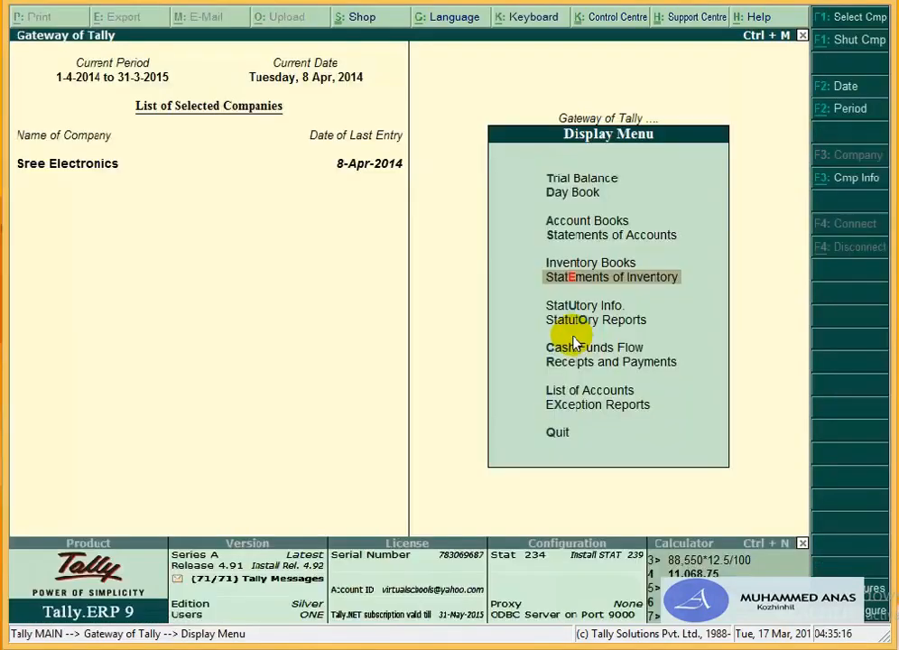